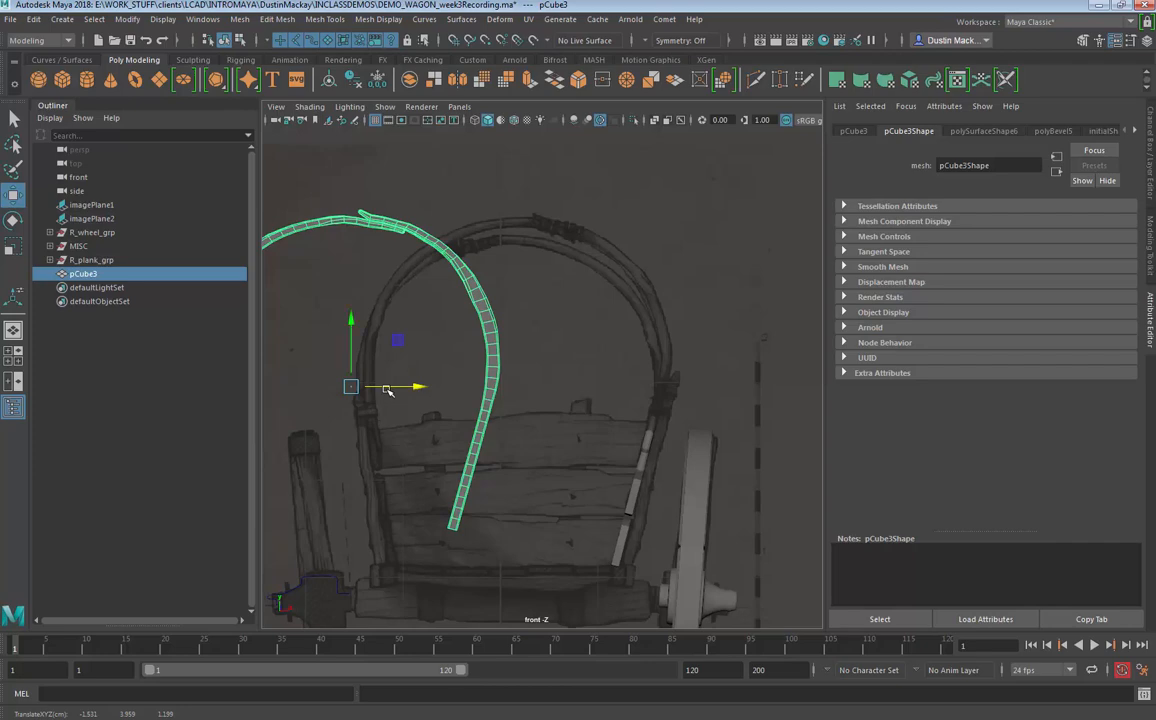
Step: Undo the arch's last sideways move and shift its pivot horizontally from the center toward the left leg
{"action": "key", "text": "ctrl+z"}
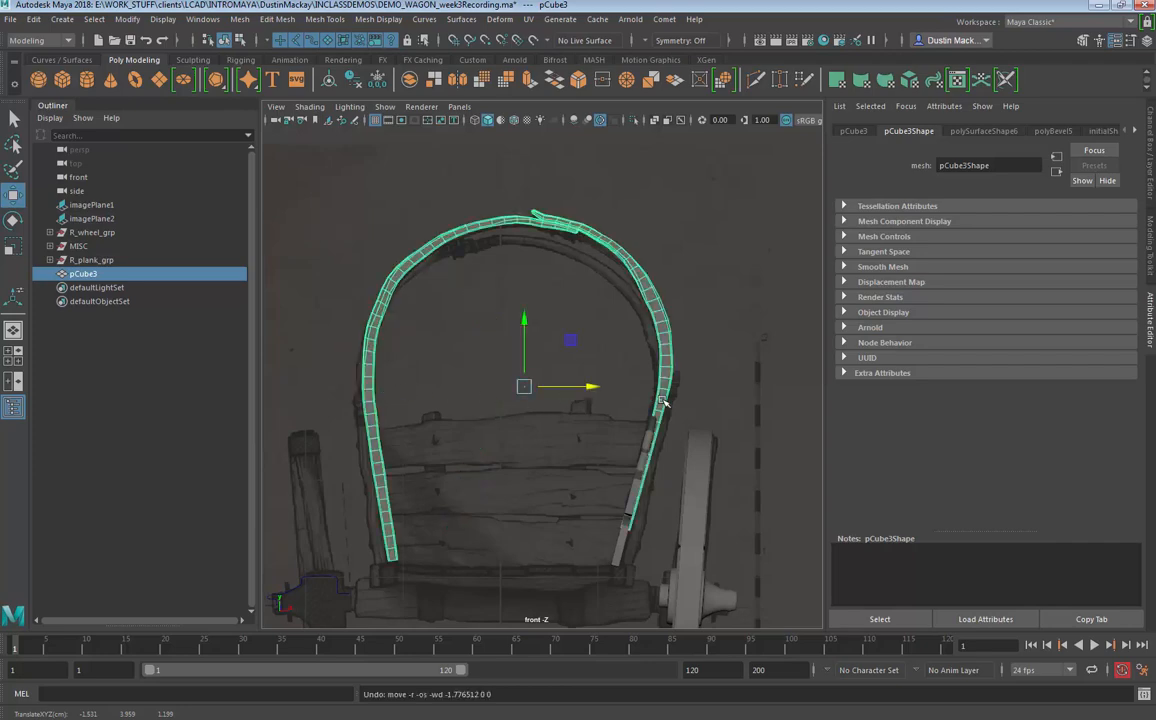
{"action": "key", "text": "e"}
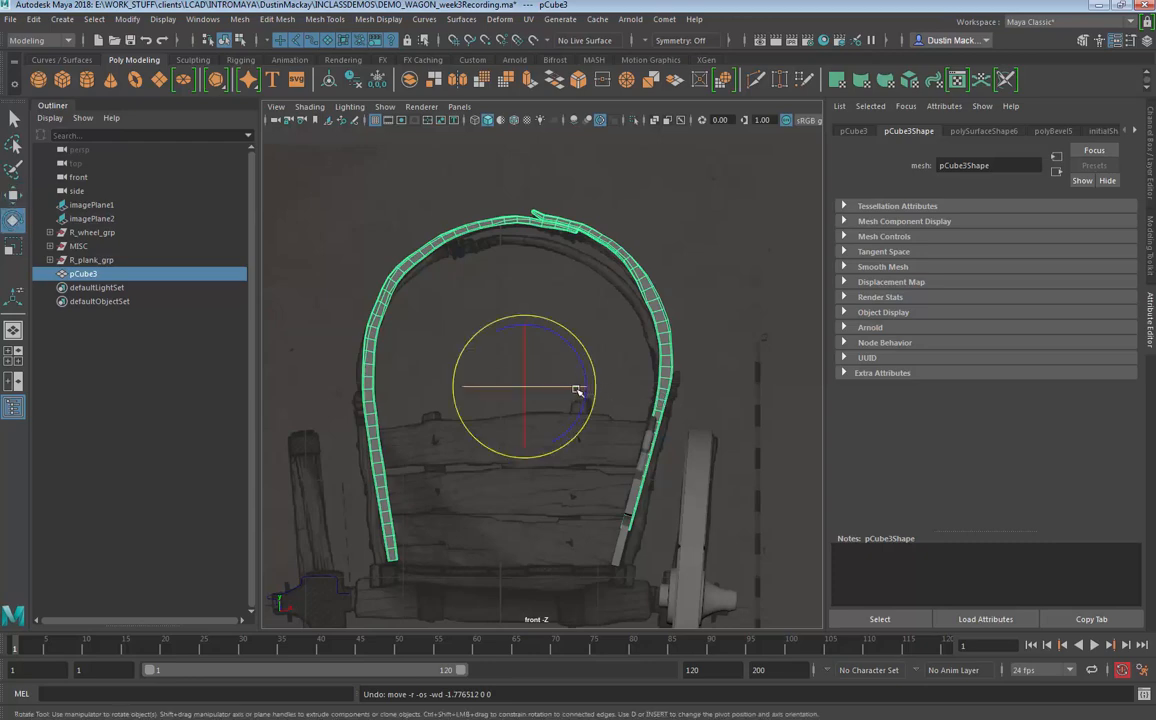
{"action": "key", "text": "r"}
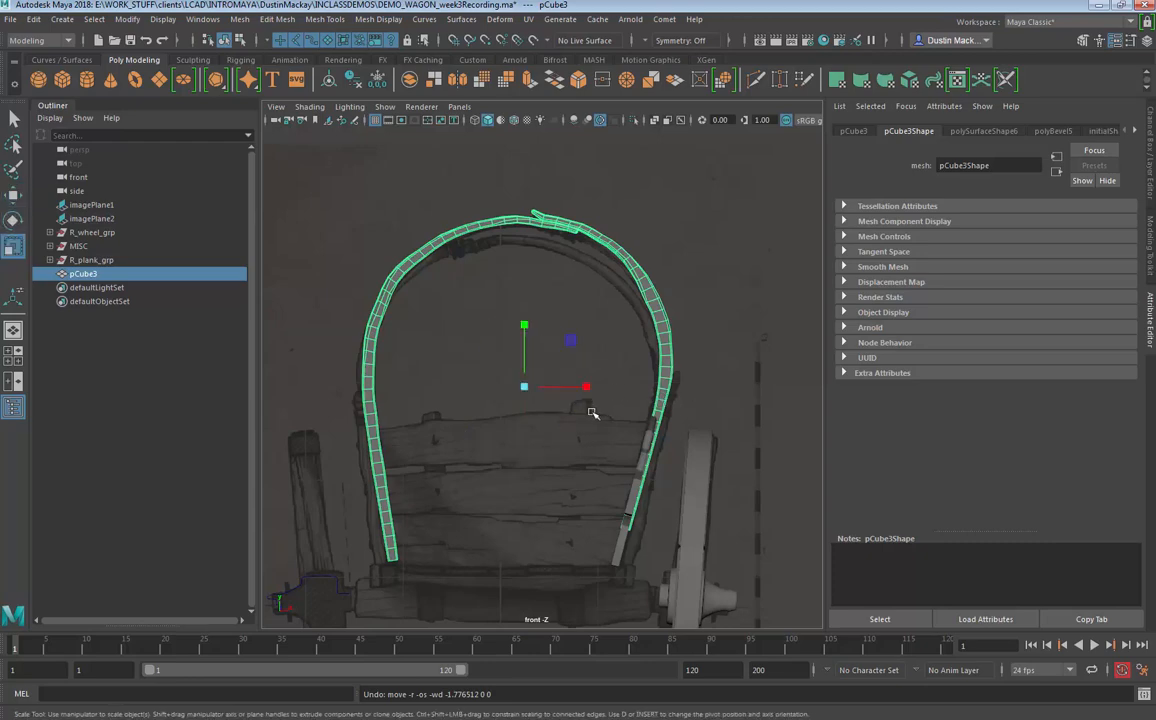
{"action": "key", "text": "d"}
{"action": "left_click_drag", "start_coordinate": [586, 387], "coordinate": [435, 384]}
{"action": "key", "text": "d"}
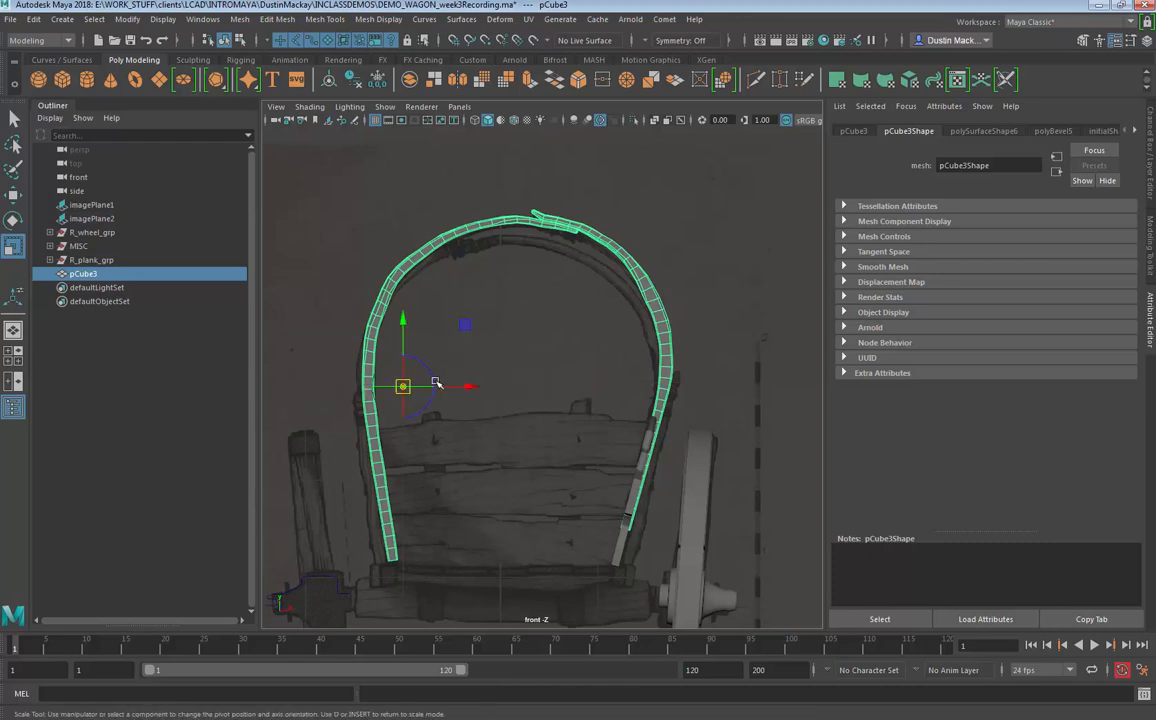
Step: Open the Move tool's settings and reset the tool to World axis orientation
{"action": "double_click", "coordinate": [13, 196]}
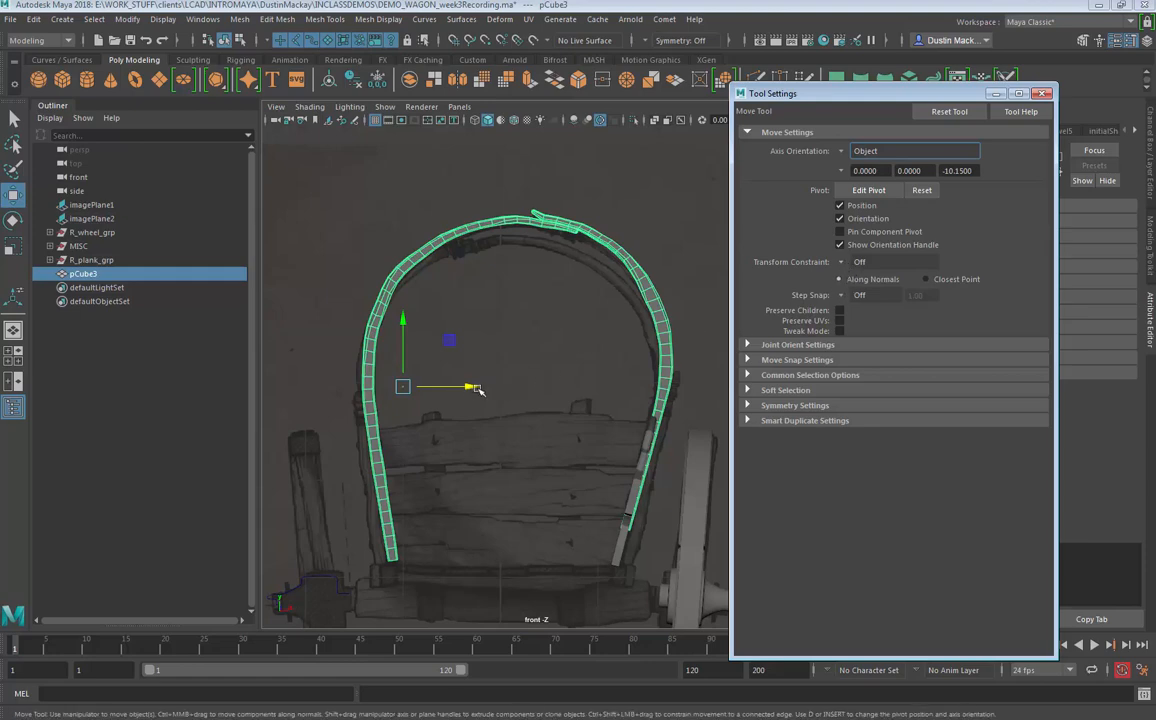
{"action": "mouse_move", "coordinate": [470, 387]}
{"action": "left_mouse_down"}
{"action": "mouse_move", "coordinate": [412, 389]}
{"action": "mouse_move", "coordinate": [467, 389]}
{"action": "left_mouse_up"}
{"action": "key", "text": "d"}
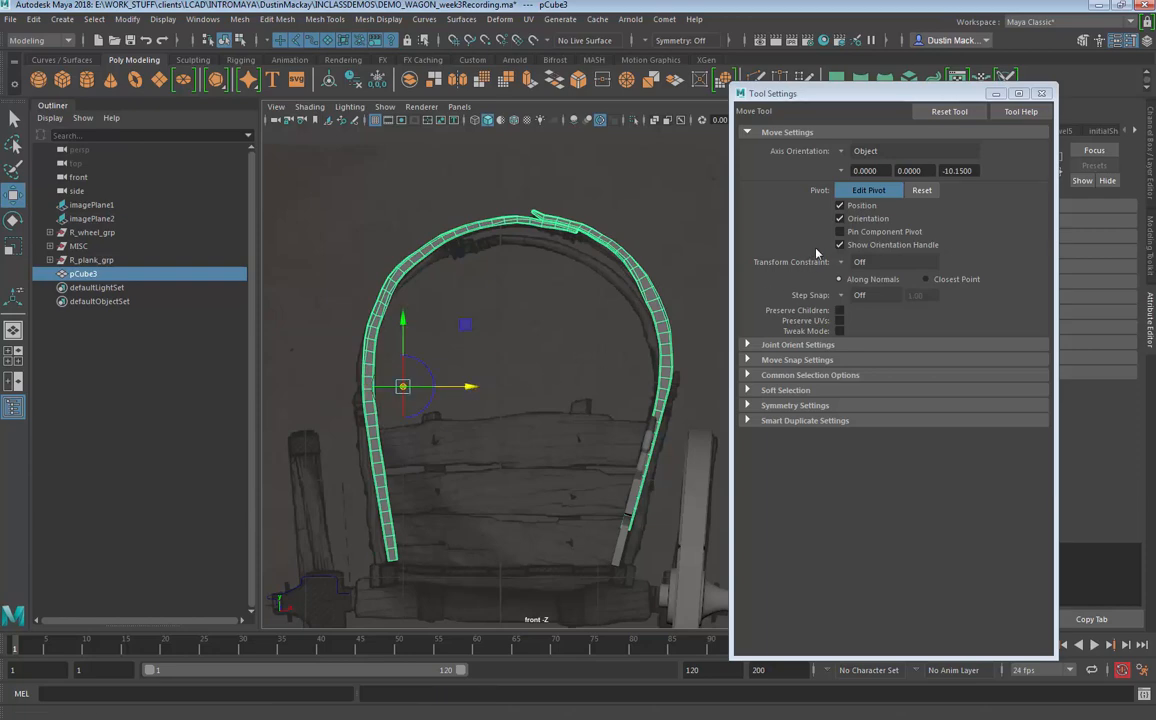
{"action": "left_click", "coordinate": [945, 112]}
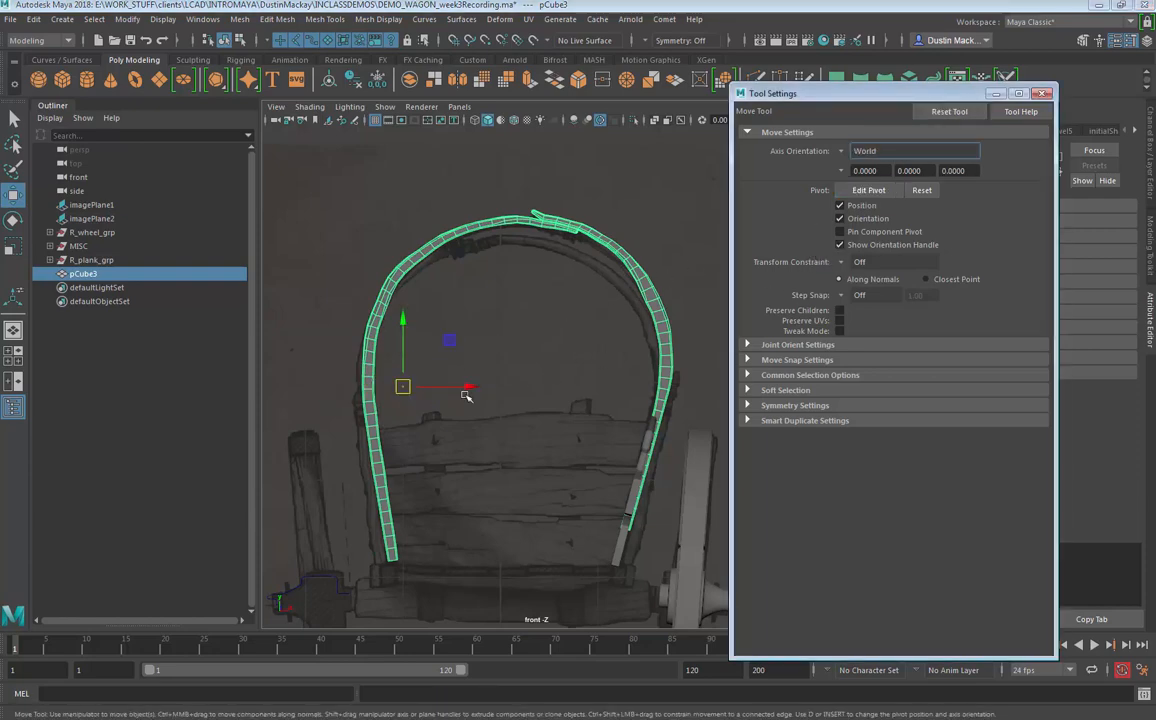
Step: Place the arch's pivot directly on its left leg, keeping the pivot's height
{"action": "mouse_move", "coordinate": [462, 388]}
{"action": "left_mouse_down"}
{"action": "mouse_move", "coordinate": [476, 390]}
{"action": "mouse_move", "coordinate": [441, 389]}
{"action": "left_mouse_up"}
{"action": "key", "text": "ctrl+z"}
{"action": "key", "text": "d"}
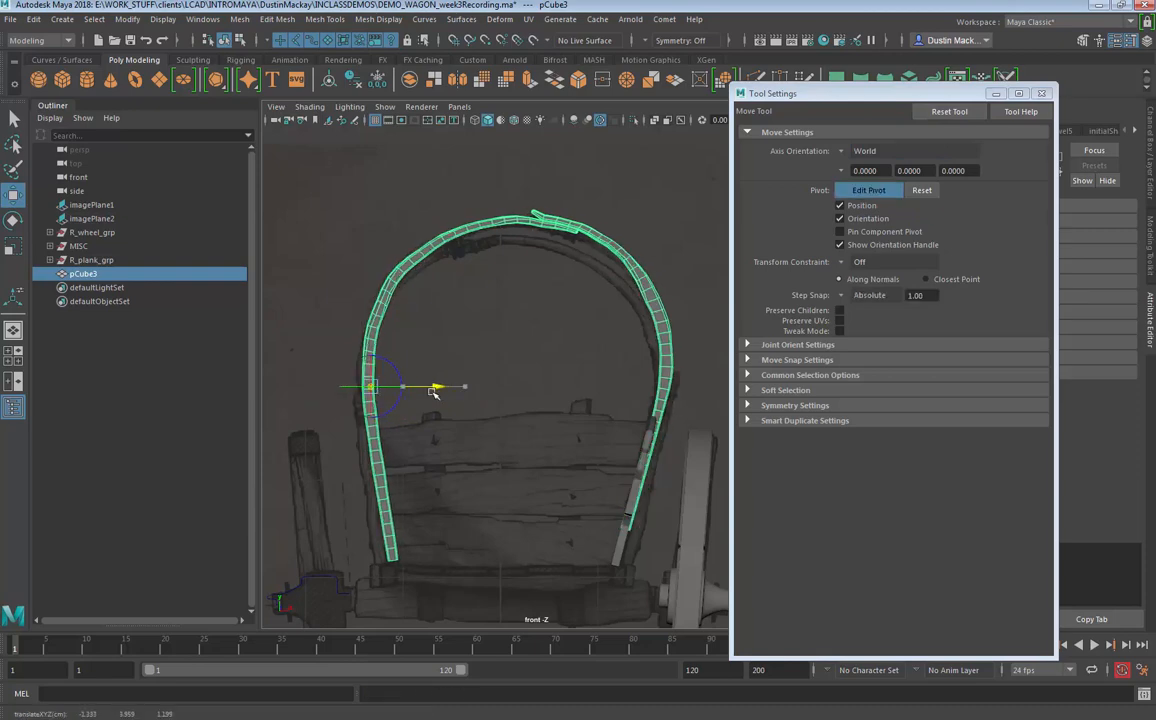
{"action": "key", "text": "d"}
Step: Try to narrow the arch by scaling it horizontally from the pivot on its left leg, and undo the scaling
{"action": "key", "text": "r"}
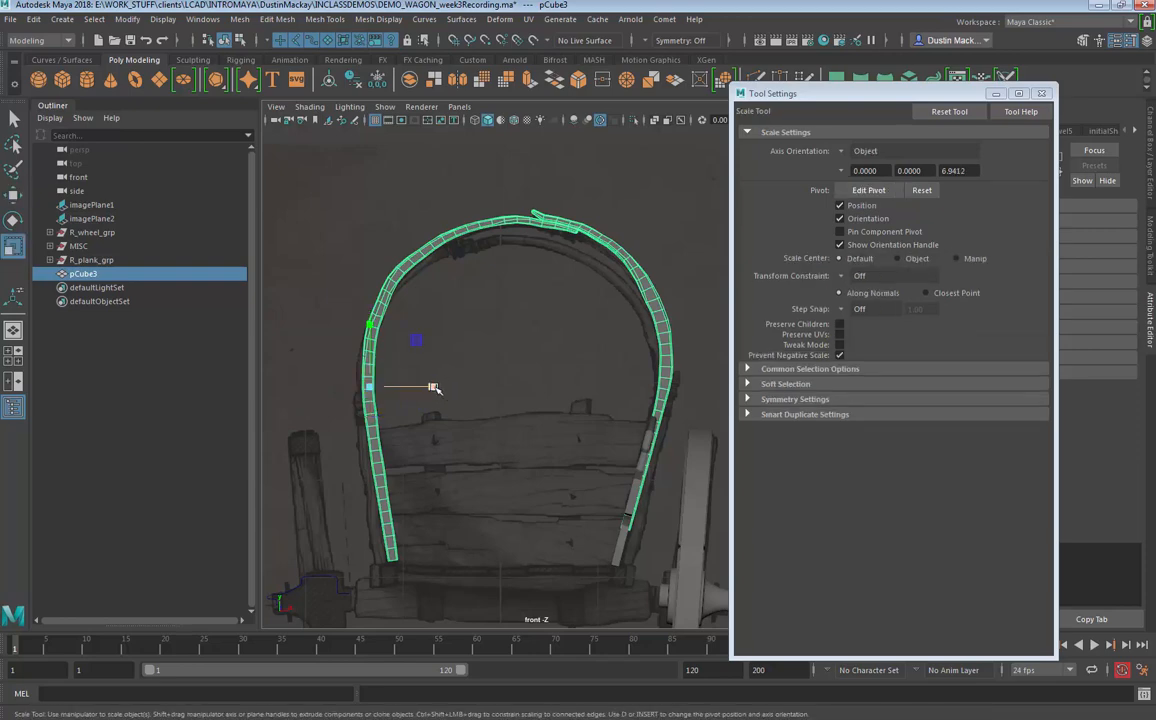
{"action": "left_click_drag", "start_coordinate": [439, 387], "coordinate": [432, 388]}
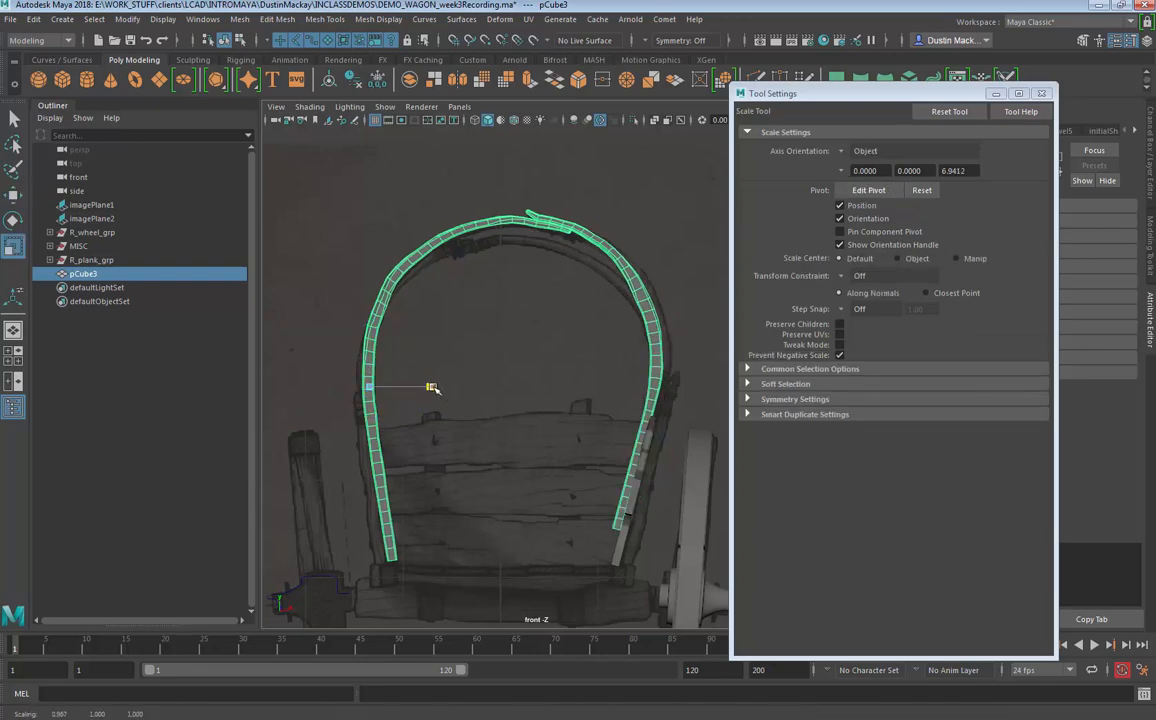
{"action": "mouse_move", "coordinate": [432, 389]}
{"action": "left_mouse_down"}
{"action": "mouse_move", "coordinate": [418, 391]}
{"action": "mouse_move", "coordinate": [432, 388]}
{"action": "left_mouse_up"}
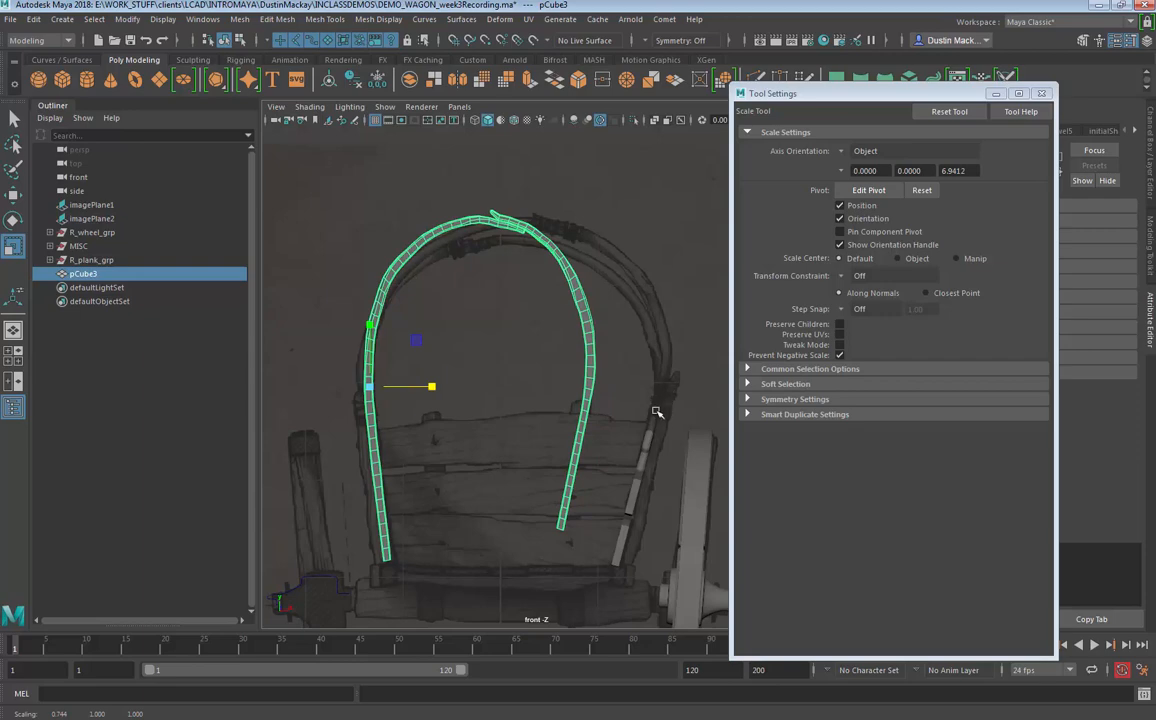
{"action": "left_click", "coordinate": [651, 430]}
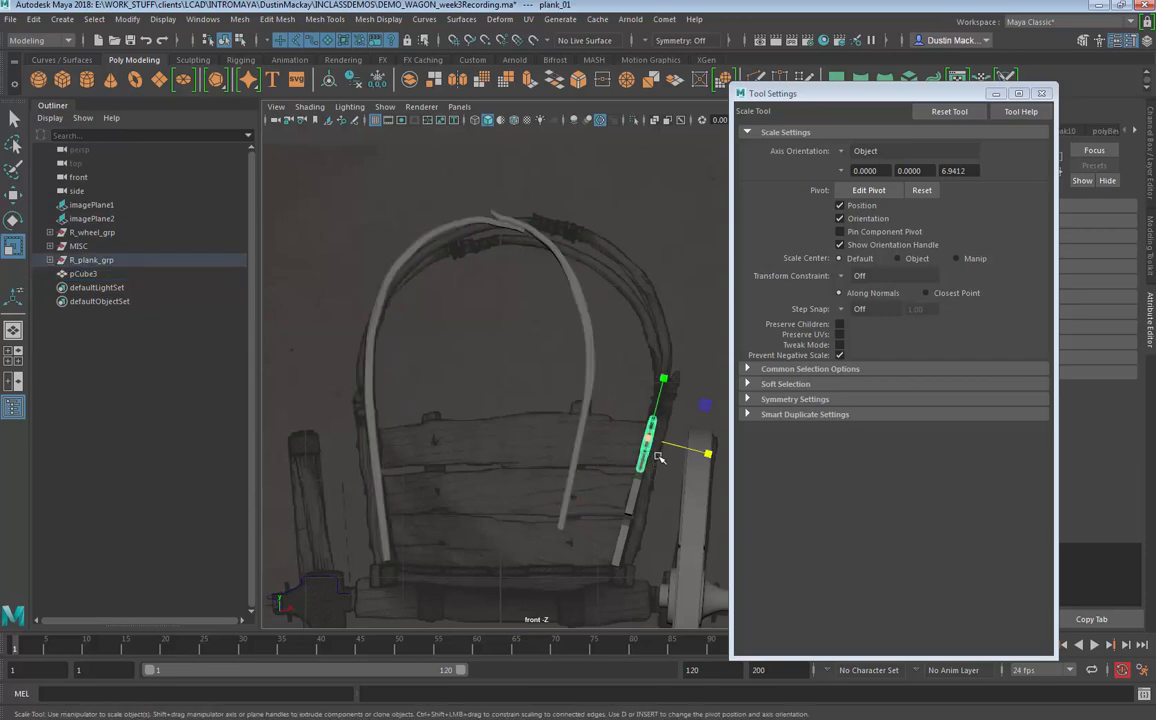
{"action": "key", "text": "ctrl+z"}
{"action": "key", "text": "ctrl+z"}
Step: Delete the faces of both arch legs below the top edge of the wagon's side planks
{"action": "right_click_drag", "start_coordinate": [630, 322], "coordinate": [591, 331]}
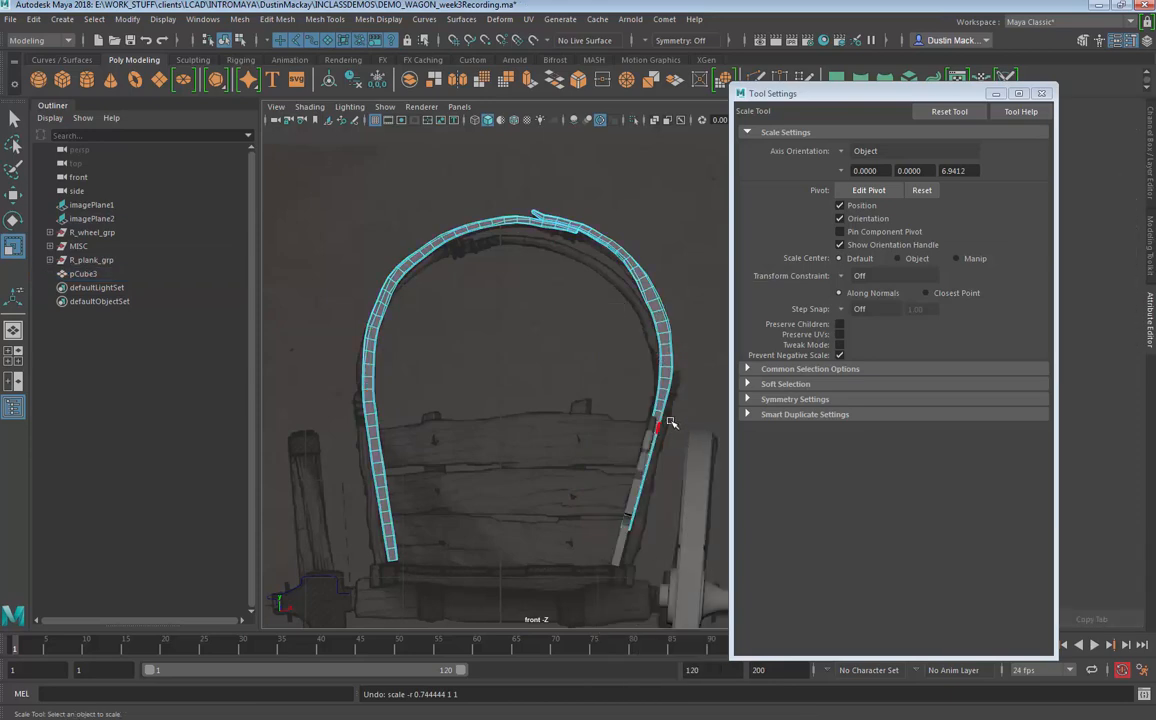
{"action": "left_click_drag", "start_coordinate": [670, 422], "coordinate": [484, 511]}
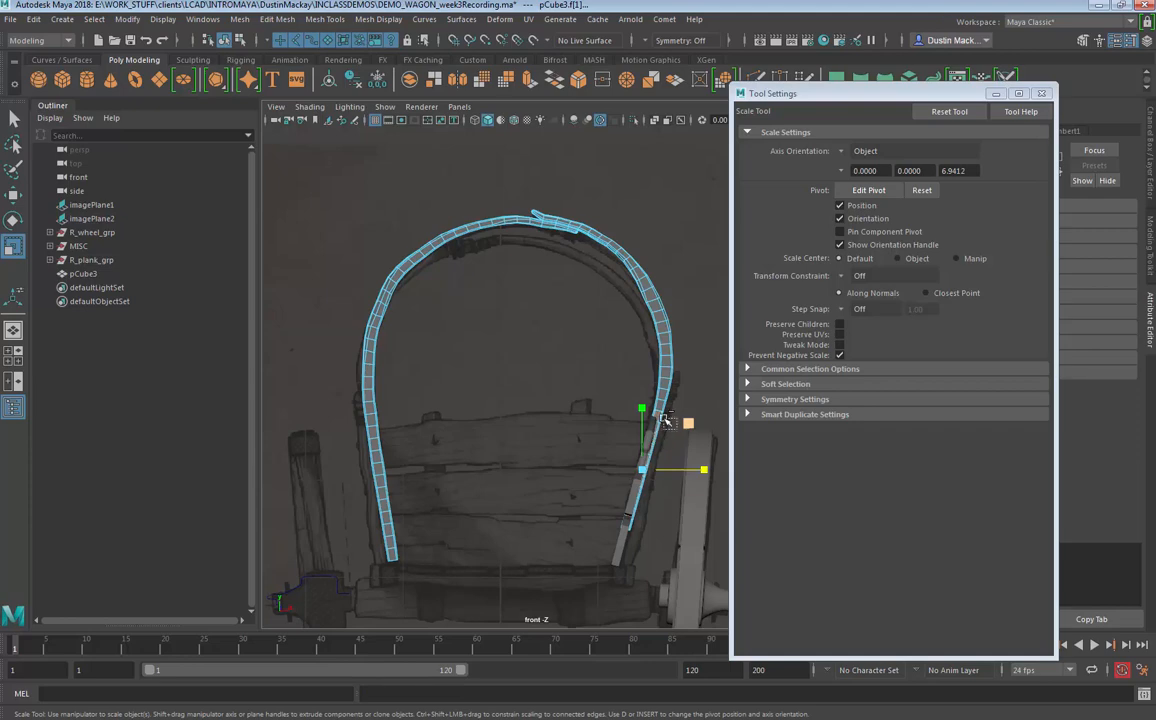
{"action": "left_click_drag", "start_coordinate": [673, 423], "coordinate": [538, 552]}
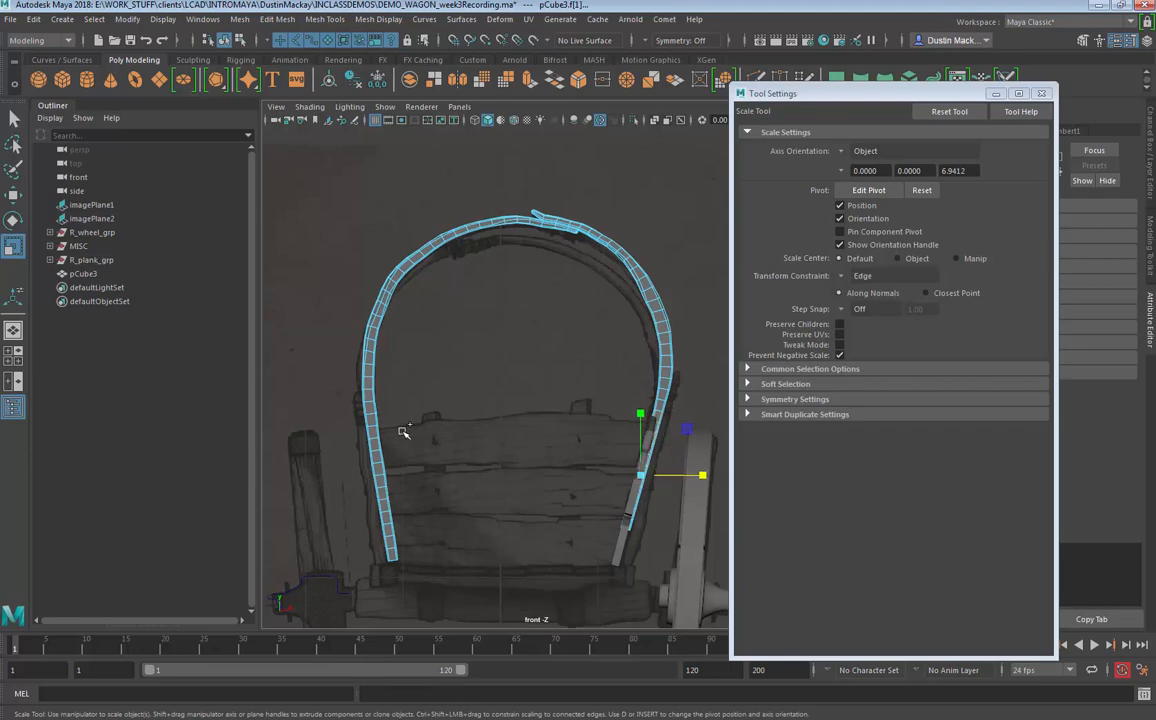
{"action": "left_click_drag", "start_coordinate": [235, 670], "coordinate": [237, 667], "text": "shift"}
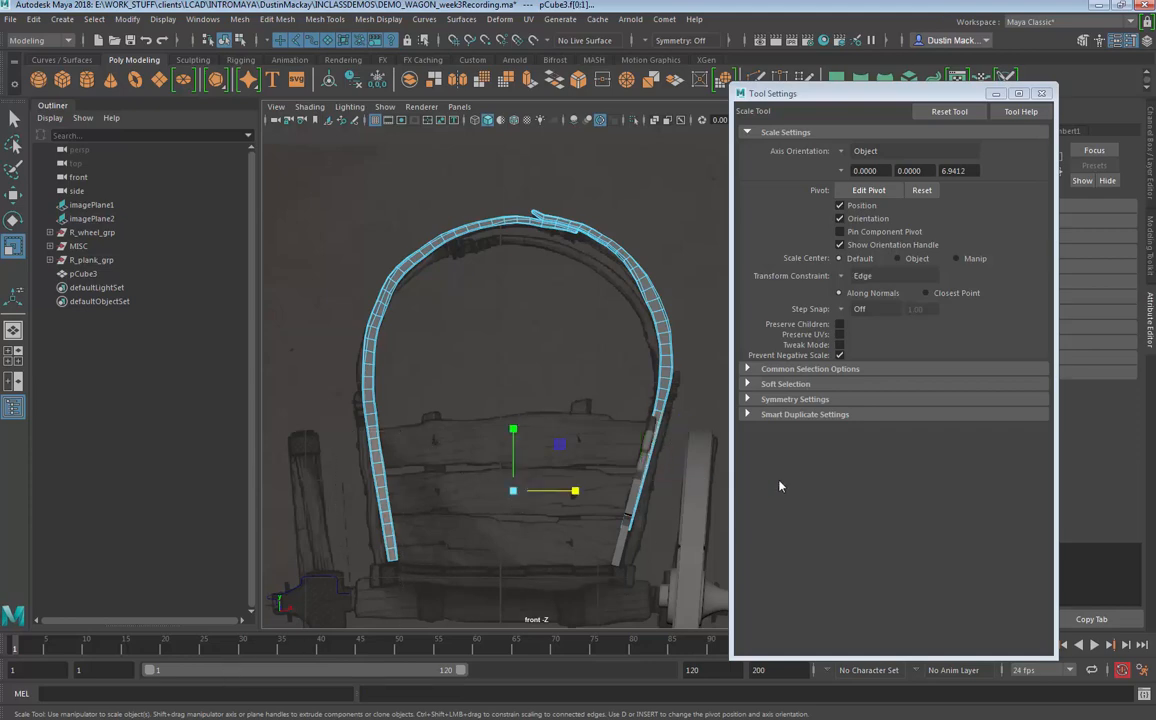
{"action": "left_click_drag", "start_coordinate": [535, 507], "coordinate": [303, 597], "text": "ctrl+shift"}
{"action": "left_click", "coordinate": [552, 478]}
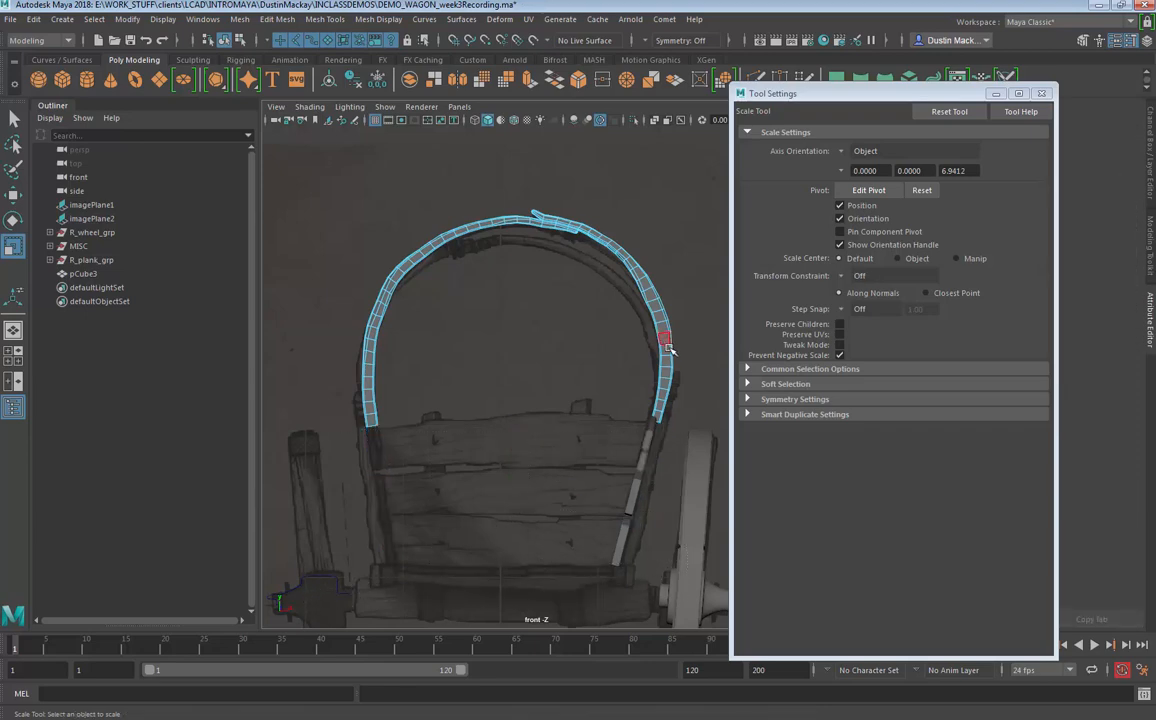
Step: Move the lowest vertices of the arch's right leg slightly so its end sits just above the top plank
{"action": "right_click_drag", "start_coordinate": [657, 407], "coordinate": [777, 428], "text": "alt"}
{"action": "middle_click_drag", "start_coordinate": [708, 425], "coordinate": [550, 421], "text": "alt"}
{"action": "right_click_drag", "start_coordinate": [550, 421], "coordinate": [655, 462], "text": "alt"}
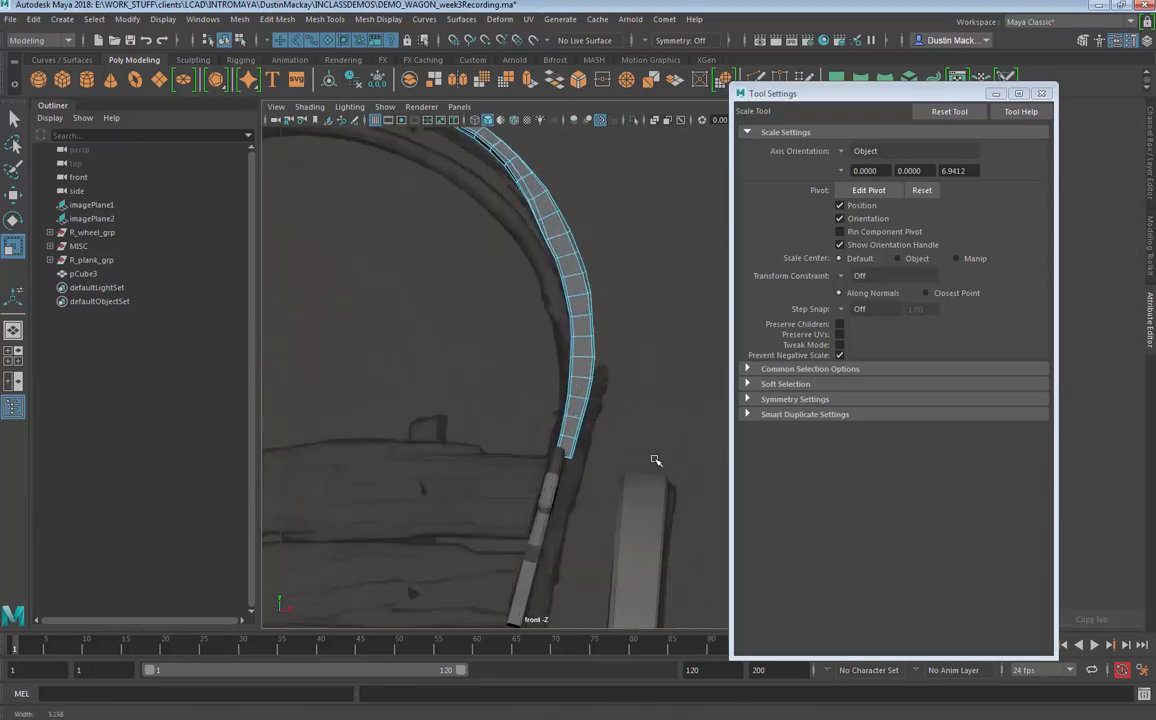
{"action": "right_click_drag", "start_coordinate": [581, 440], "coordinate": [505, 314]}
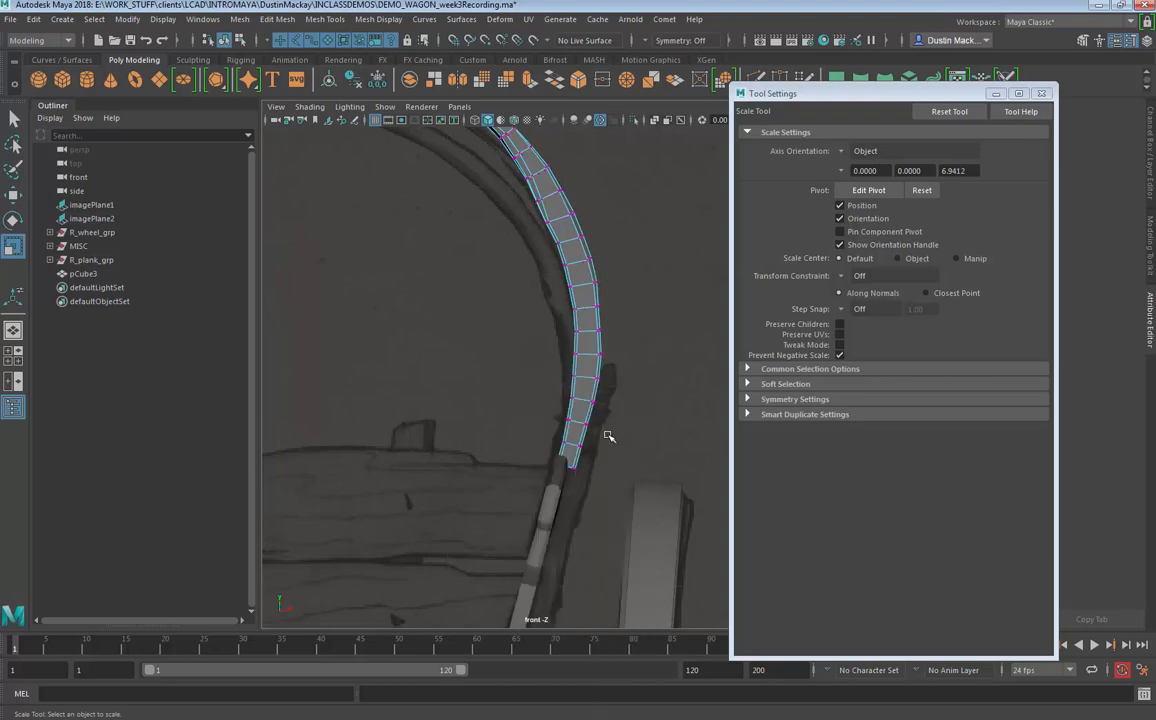
{"action": "left_click", "coordinate": [572, 452]}
{"action": "key", "text": "w"}
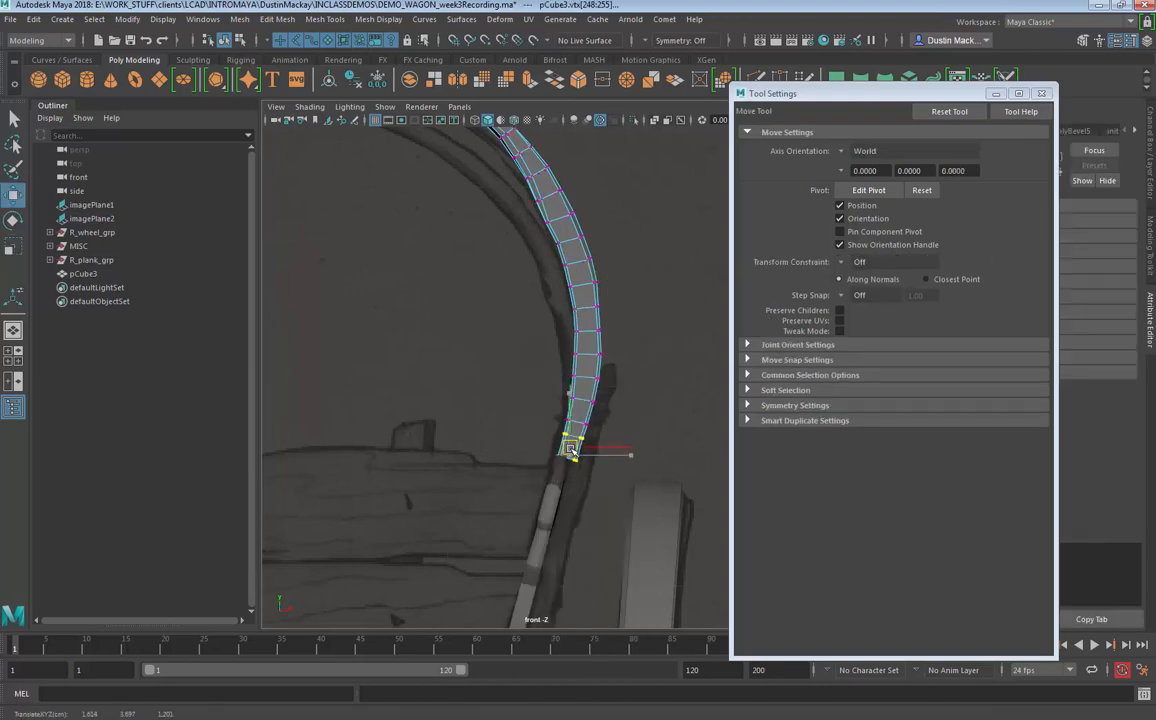
{"action": "left_click_drag", "start_coordinate": [570, 450], "coordinate": [571, 458]}
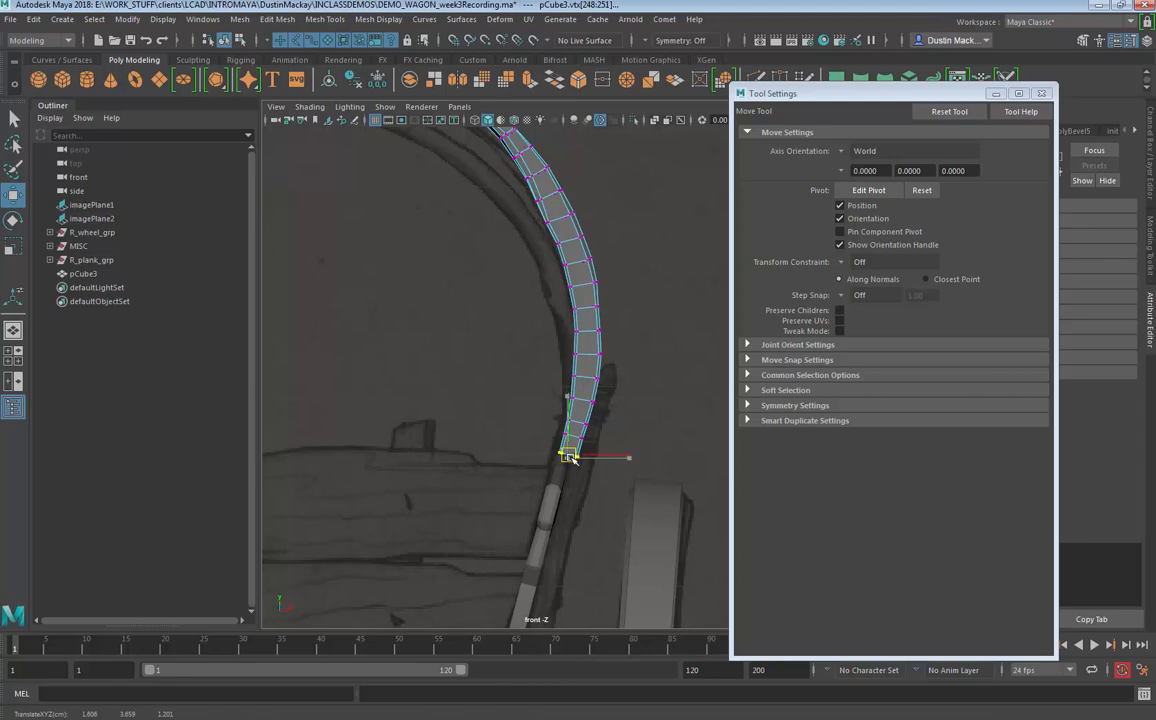
Step: Adjust the vertices along the lower right leg so it curves inward toward the plank, and return to object mode
{"action": "left_click_drag", "start_coordinate": [612, 369], "coordinate": [590, 391]}
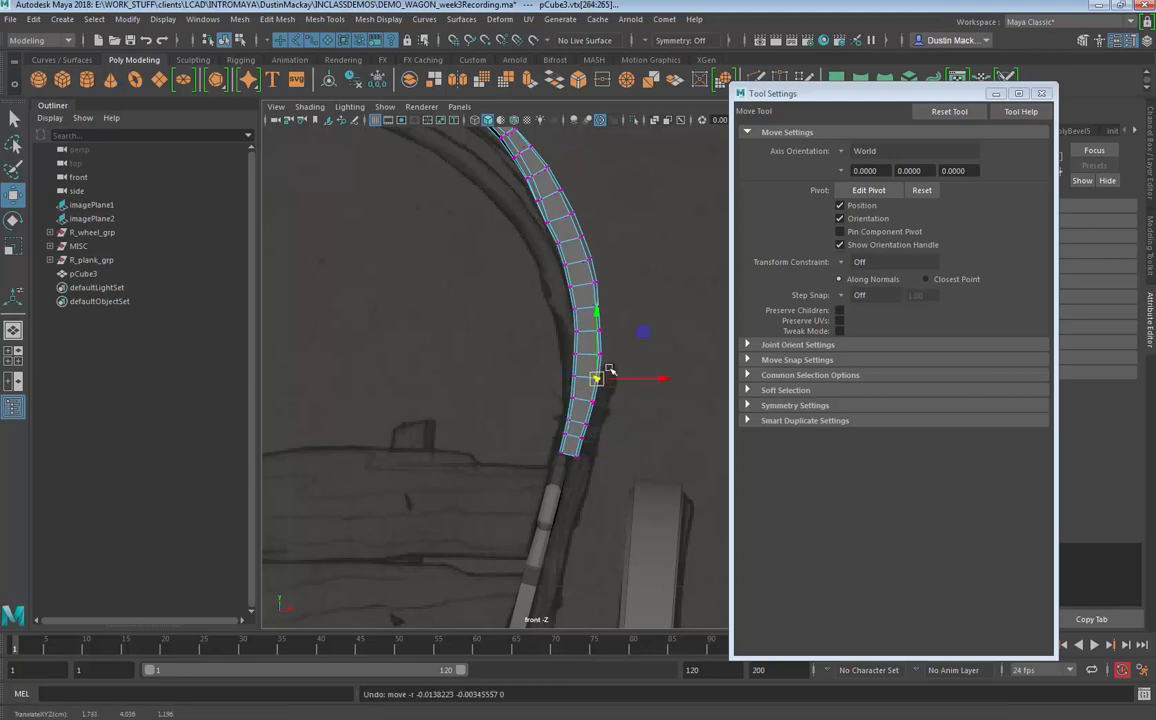
{"action": "left_click_drag", "start_coordinate": [556, 408], "coordinate": [572, 310]}
{"action": "mouse_move", "coordinate": [571, 412]}
{"action": "left_mouse_down"}
{"action": "mouse_move", "coordinate": [551, 441]}
{"action": "mouse_move", "coordinate": [567, 412]}
{"action": "mouse_move", "coordinate": [584, 409]}
{"action": "left_mouse_up"}
{"action": "left_click", "coordinate": [548, 460]}
{"action": "key", "text": "ctrl+z"}
{"action": "key", "text": "ctrl+z"}
{"action": "left_click", "coordinate": [591, 402]}
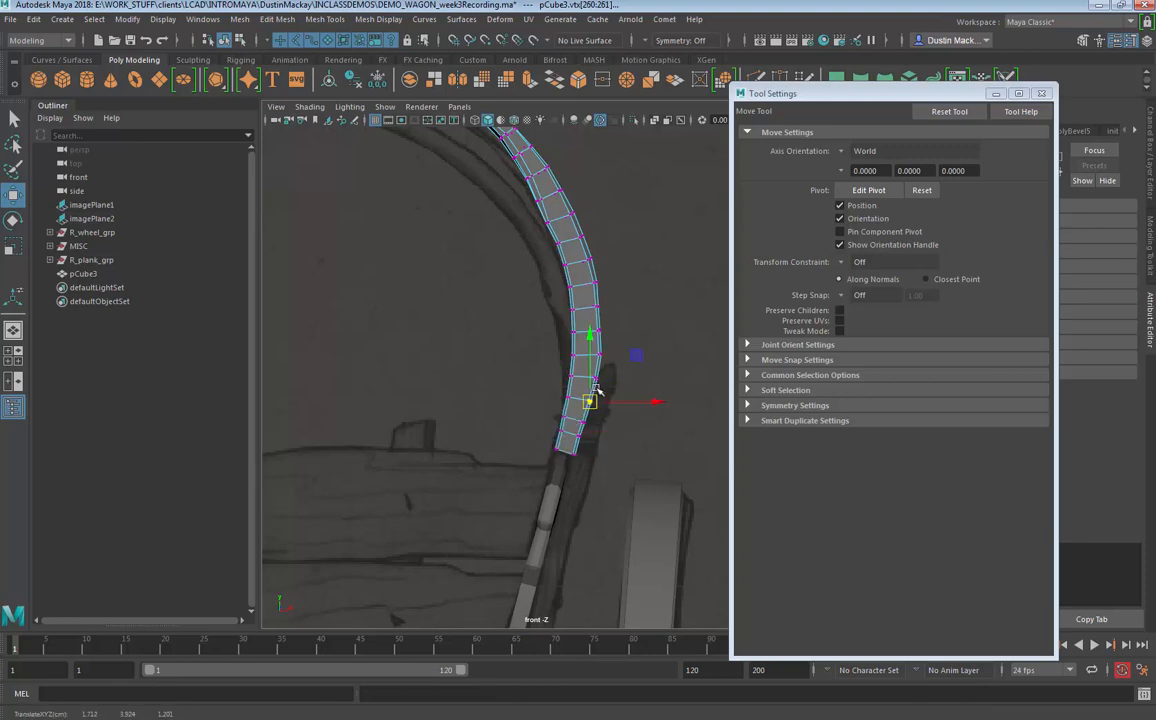
{"action": "key", "text": "F8"}
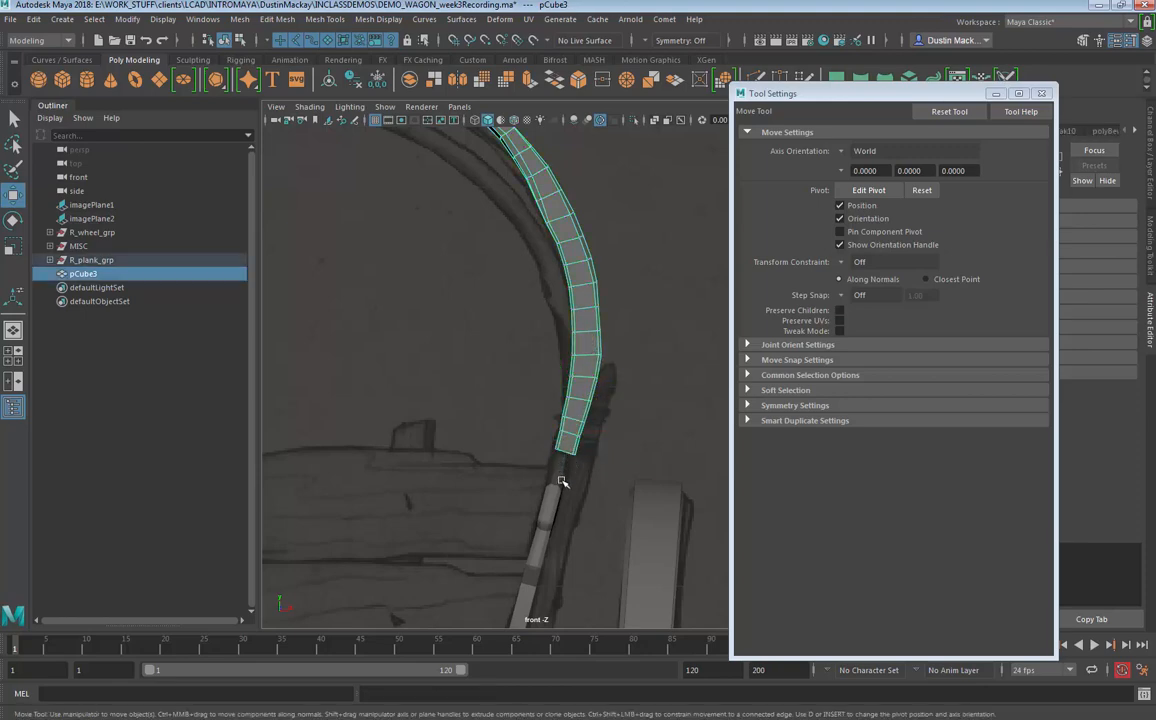
Step: Examine where the right leg meets the top plank and the overlapping ends at the arch's crown, in front and perspective views
{"action": "left_click", "coordinate": [561, 470]}
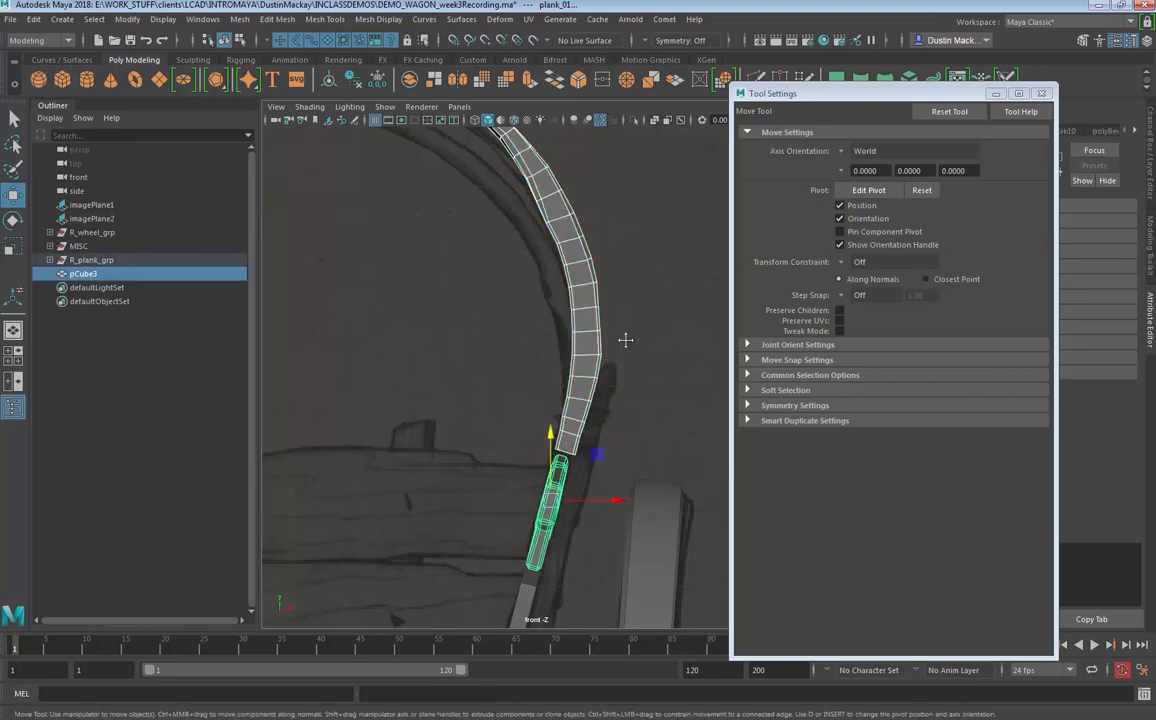
{"action": "middle_click_drag", "start_coordinate": [625, 340], "coordinate": [640, 258], "text": "alt"}
{"action": "middle_click_drag", "start_coordinate": [574, 533], "coordinate": [556, 558], "text": "alt"}
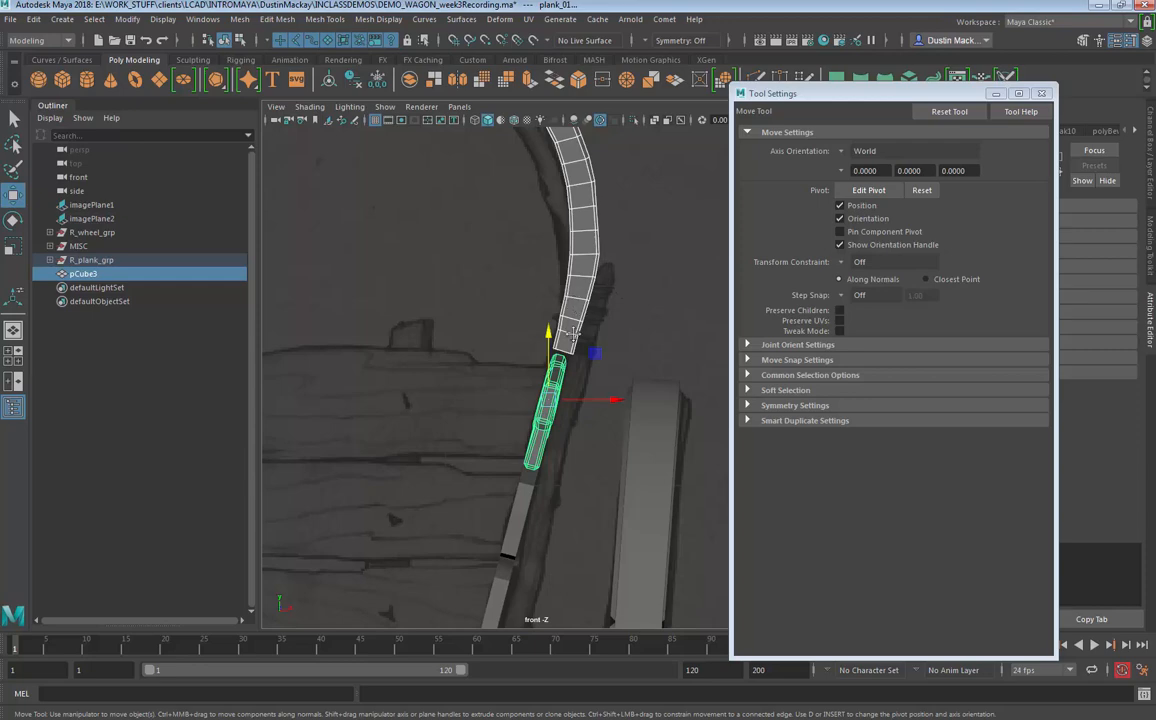
{"action": "middle_click_drag", "start_coordinate": [573, 335], "coordinate": [628, 553], "text": "alt"}
{"action": "mouse_move", "coordinate": [568, 364]}
{"action": "middle_mouse_down", "text": "alt"}
{"action": "mouse_move", "coordinate": [632, 459]}
{"action": "mouse_move", "coordinate": [640, 428]}
{"action": "mouse_move", "coordinate": [630, 464]}
{"action": "middle_mouse_up", "text": "alt"}
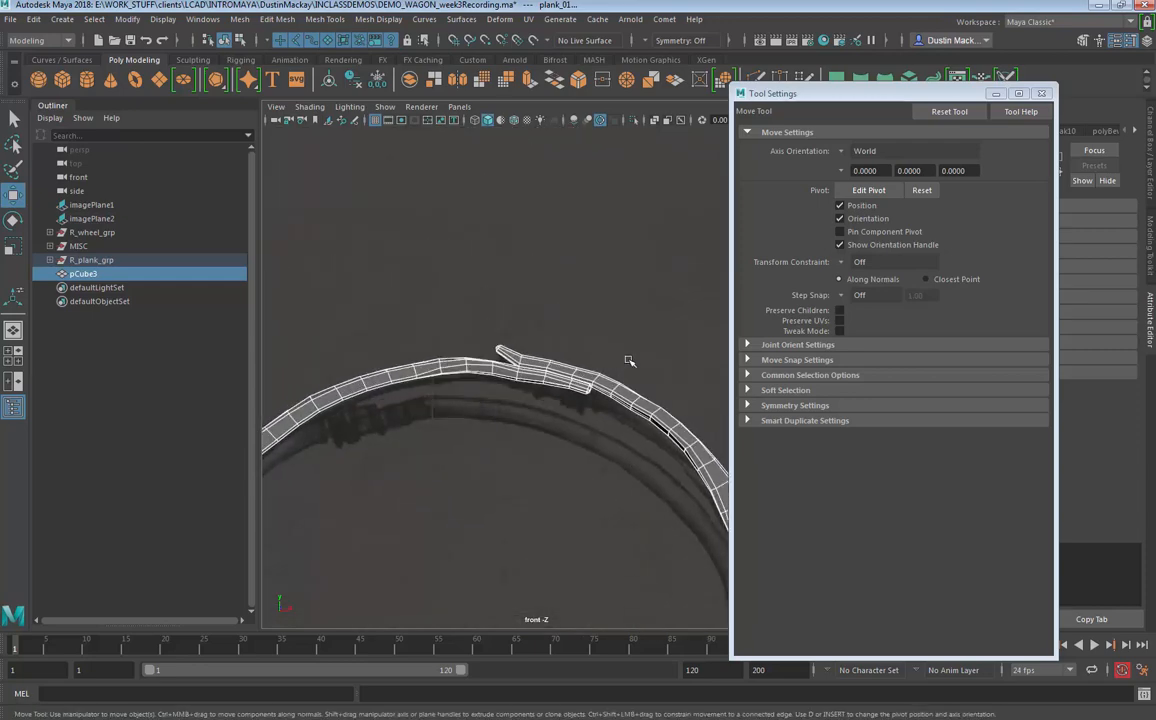
{"action": "left_click", "coordinate": [628, 360]}
{"action": "left_click", "coordinate": [568, 378]}
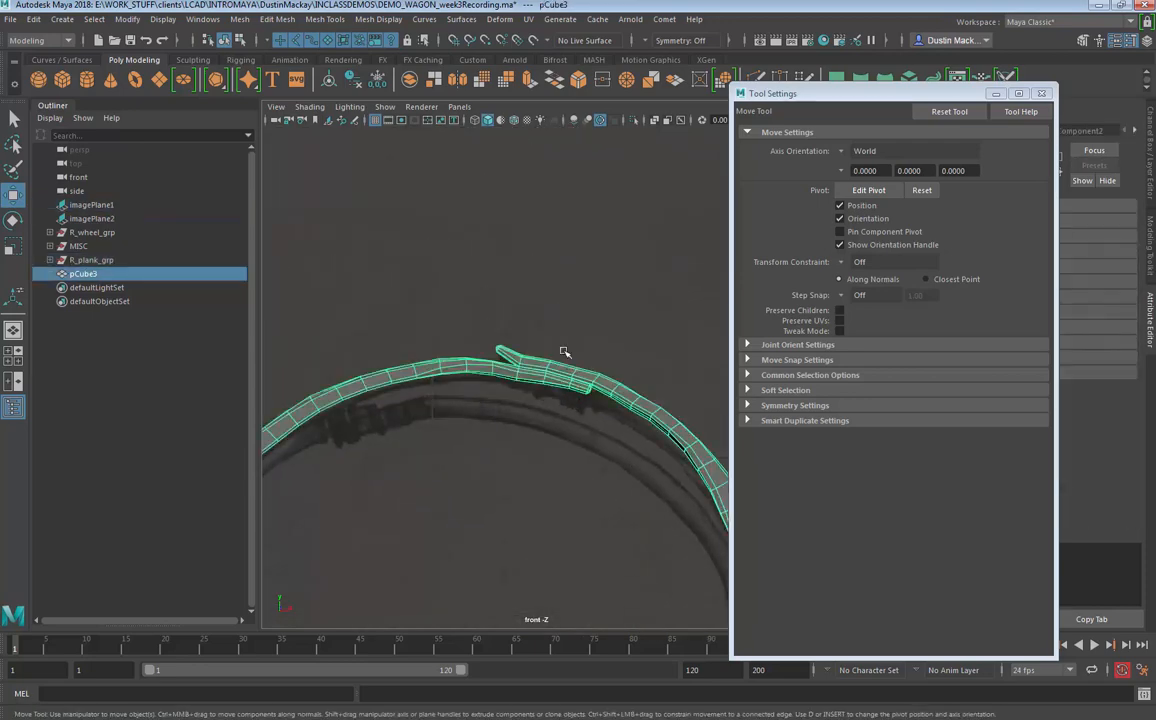
{"action": "key", "text": "space"}
{"action": "left_click_drag", "start_coordinate": [568, 396], "coordinate": [690, 540]}
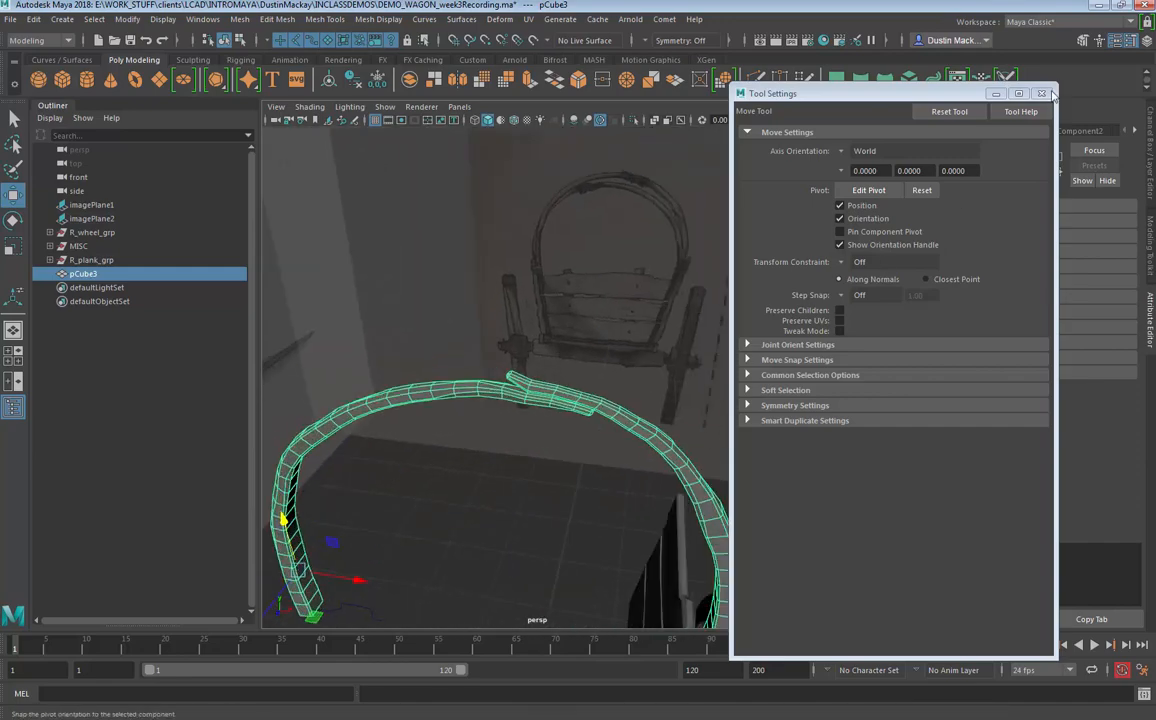
Step: Close the tool settings and rename the pCube3 mesh as arch
{"action": "left_click", "coordinate": [1042, 94]}
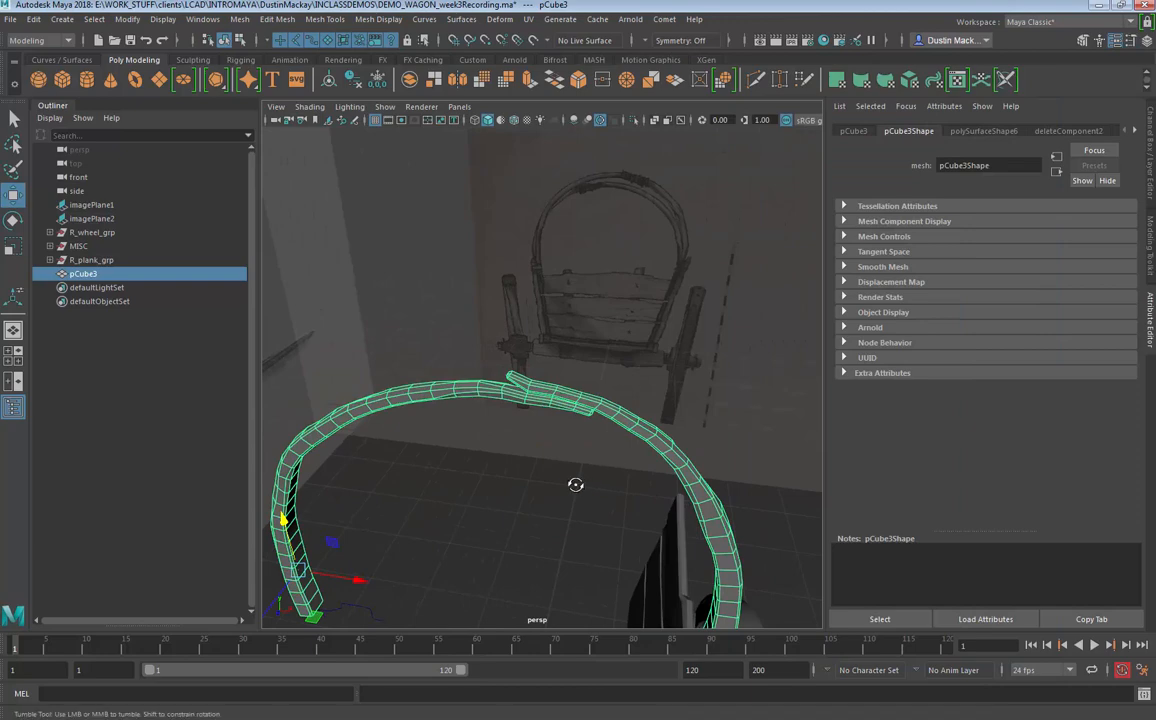
{"action": "left_click_drag", "start_coordinate": [575, 484], "coordinate": [563, 476], "text": "alt"}
{"action": "right_click_drag", "start_coordinate": [561, 488], "coordinate": [572, 532], "text": "alt"}
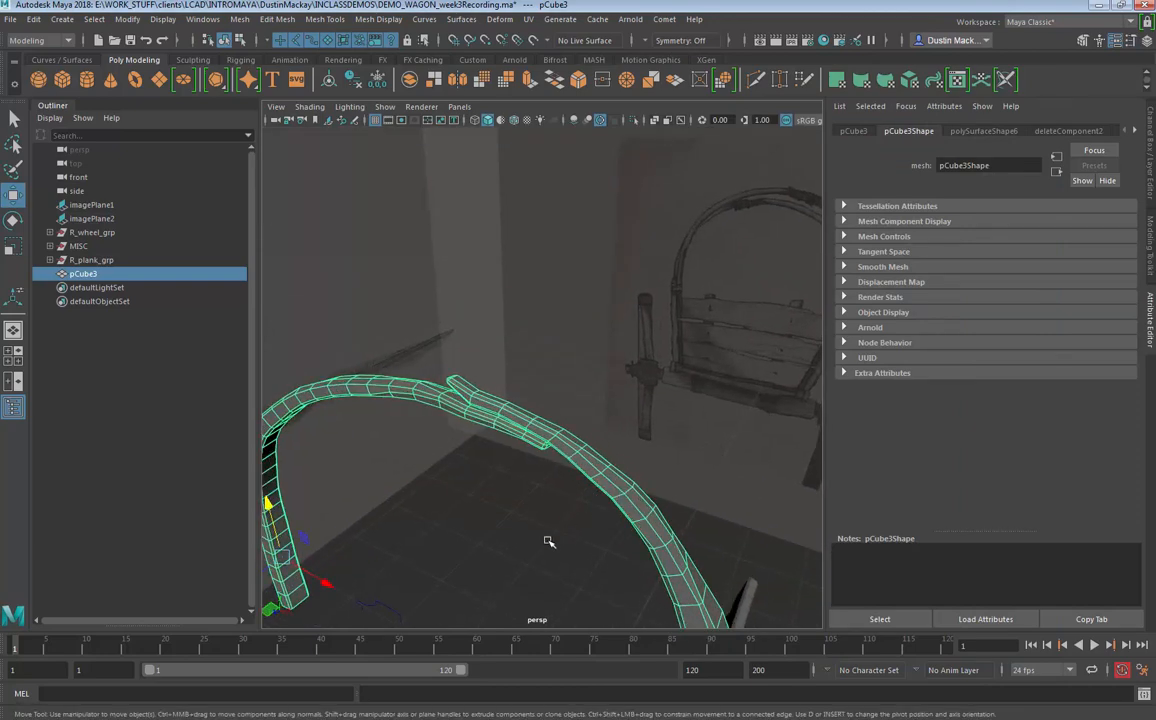
{"action": "double_click", "coordinate": [95, 276]}
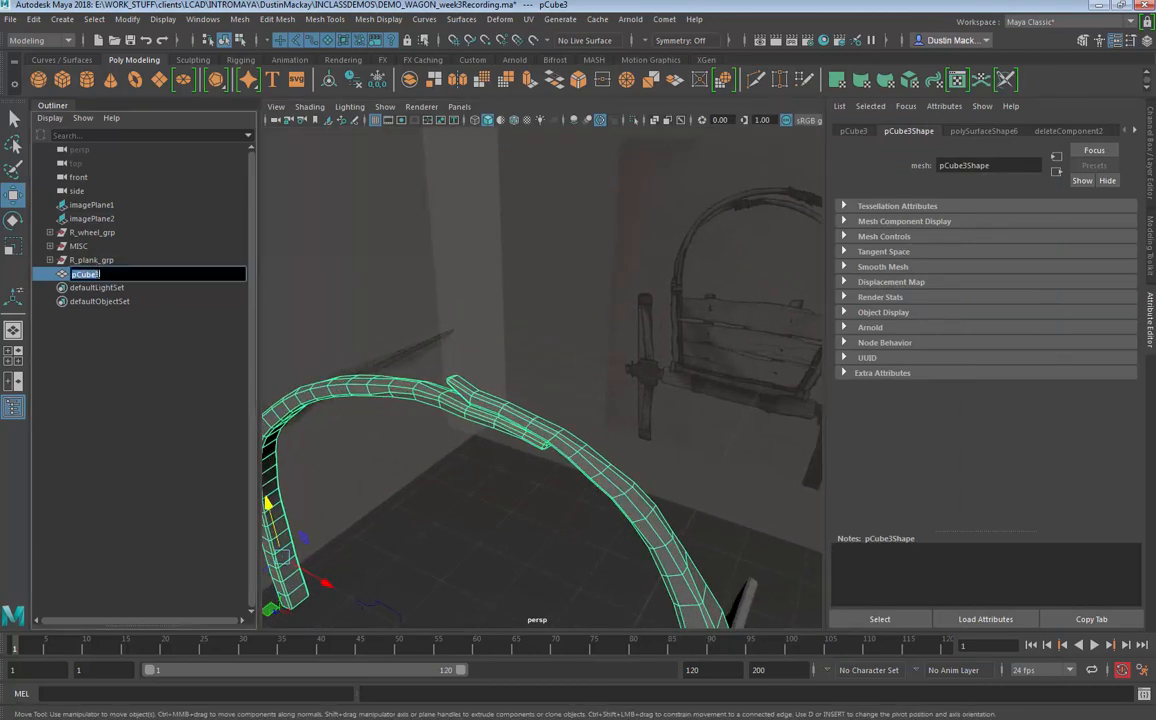
{"action": "key", "text": "Return"}
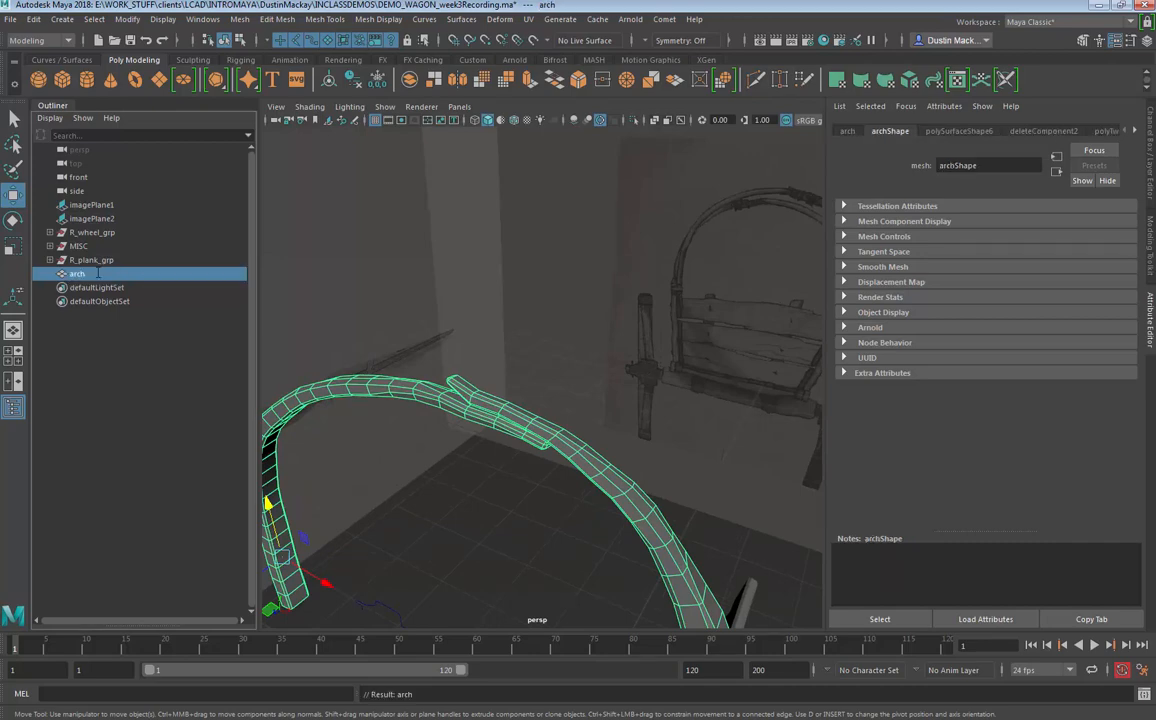
Step: Create a polygon helix primitive
{"action": "left_click", "coordinate": [62, 19]}
{"action": "mouse_move", "coordinate": [103, 68]}
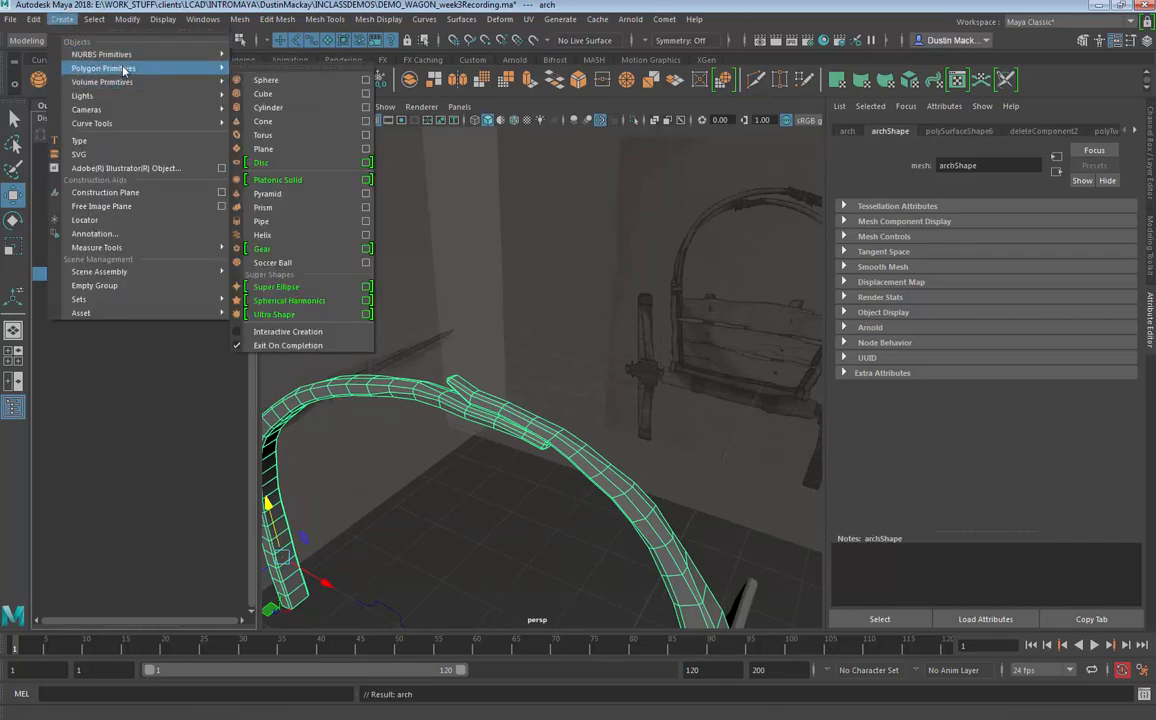
{"action": "left_click", "coordinate": [265, 234]}
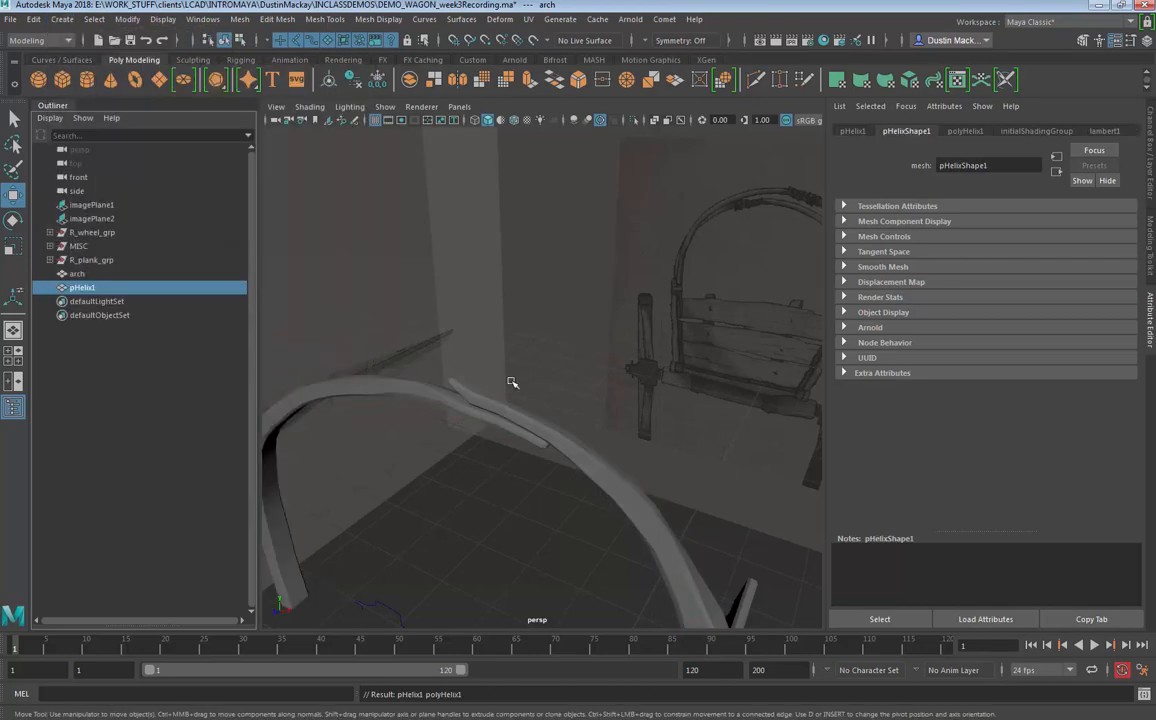
Step: Raise the helix to the arch's crown and rotate it to about -97° in Z so its coils run along the beam
{"action": "right_click_drag", "start_coordinate": [378, 461], "coordinate": [310, 462], "text": "alt"}
{"action": "left_click_drag", "start_coordinate": [530, 462], "coordinate": [561, 472], "text": "alt"}
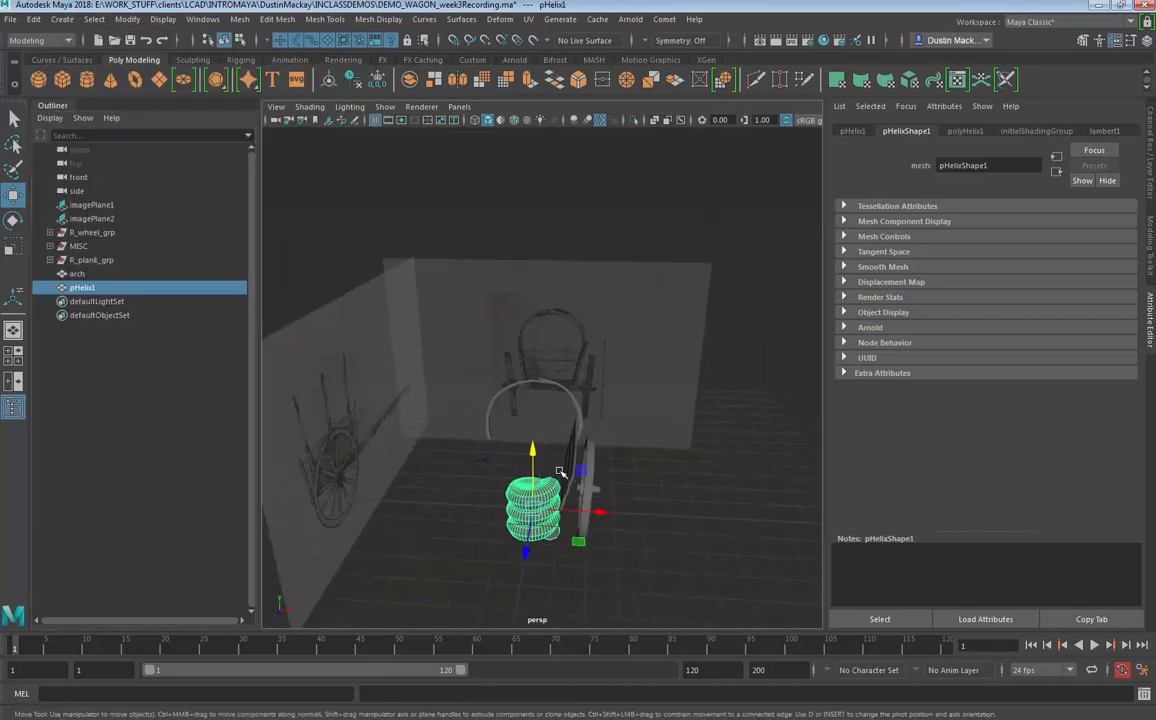
{"action": "middle_click_drag", "start_coordinate": [526, 424], "coordinate": [538, 292]}
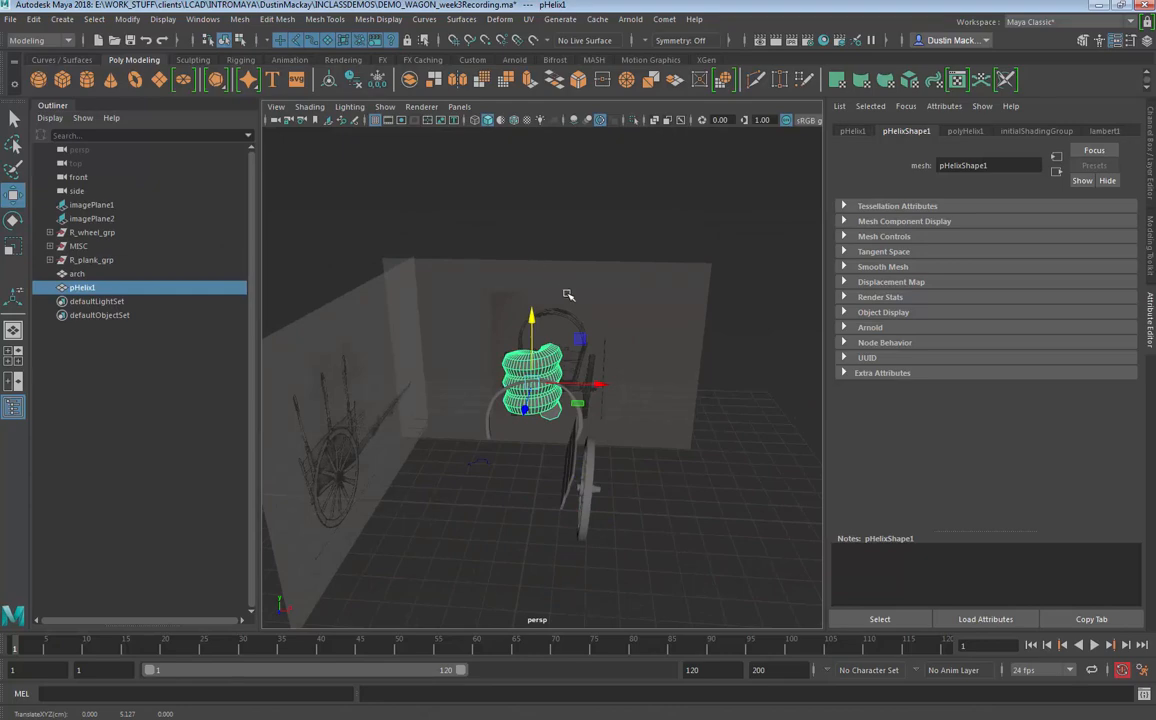
{"action": "key", "text": "e"}
{"action": "left_click_drag", "start_coordinate": [566, 331], "coordinate": [452, 488]}
{"action": "key", "text": "w"}
{"action": "left_click_drag", "start_coordinate": [527, 381], "coordinate": [735, 395]}
{"action": "scroll", "coordinate": [700, 390], "scroll_direction": "up", "scroll_amount": 3}
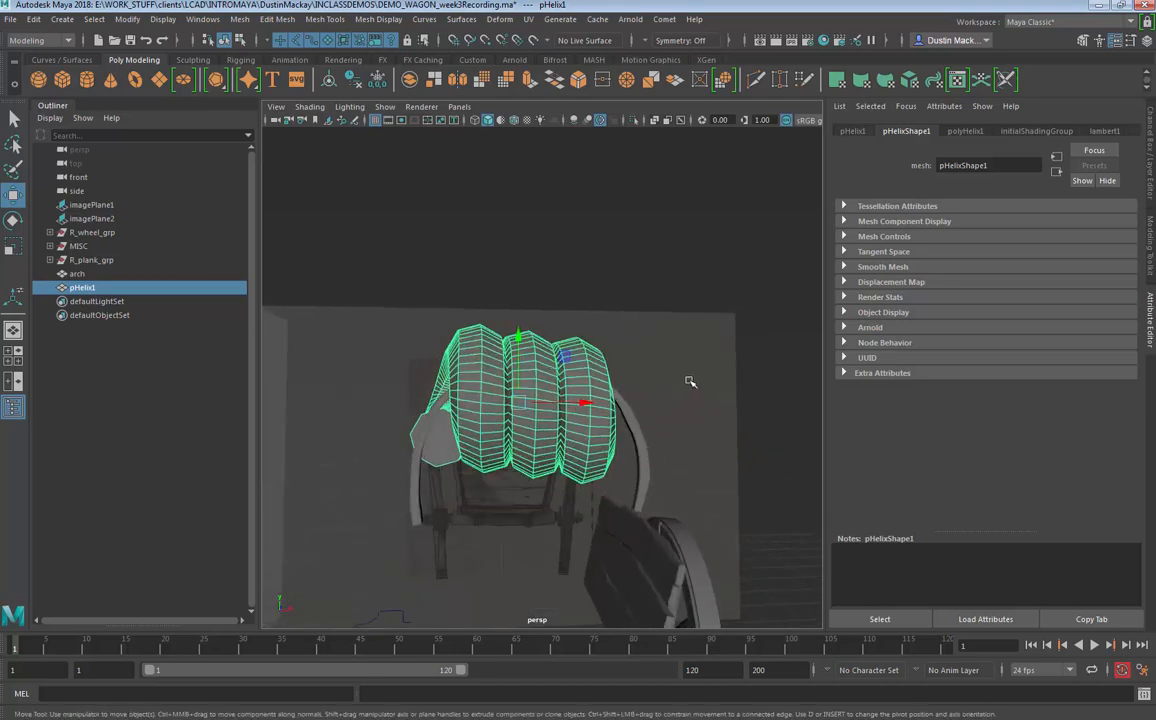
Step: Scale the helix uniformly down to about 0.234 and move it onto the overlapping ends at the arch's crown
{"action": "key", "text": "r"}
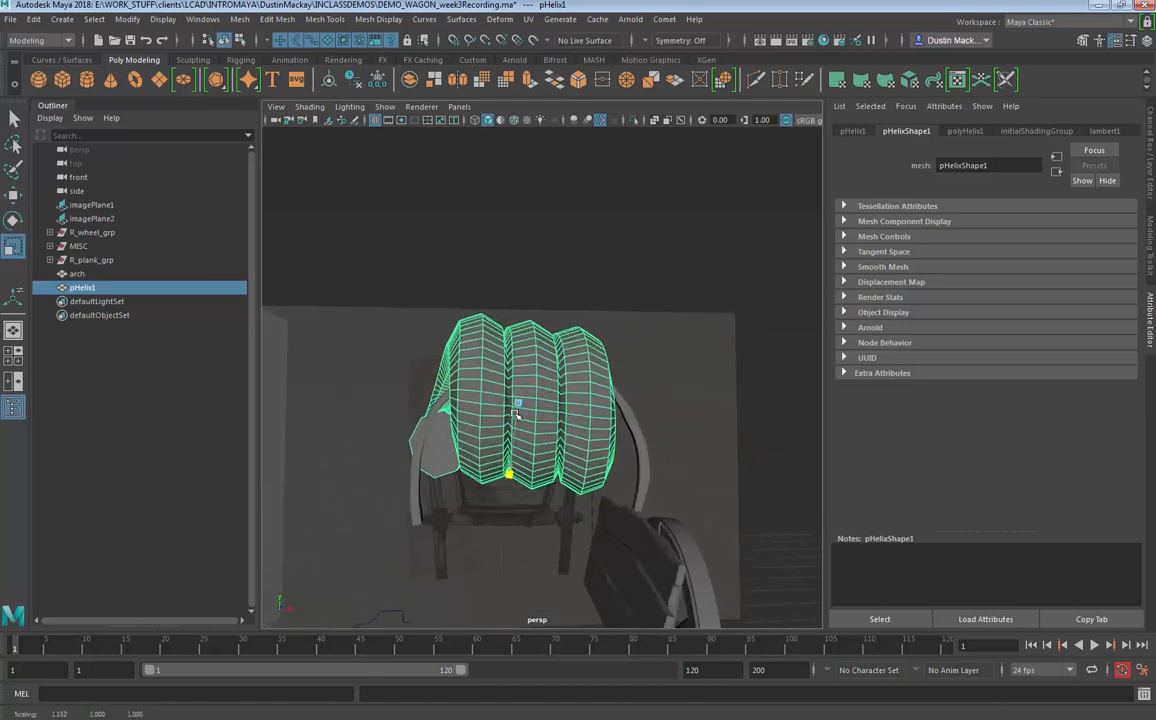
{"action": "left_click_drag", "start_coordinate": [519, 403], "coordinate": [557, 366]}
{"action": "key", "text": "w"}
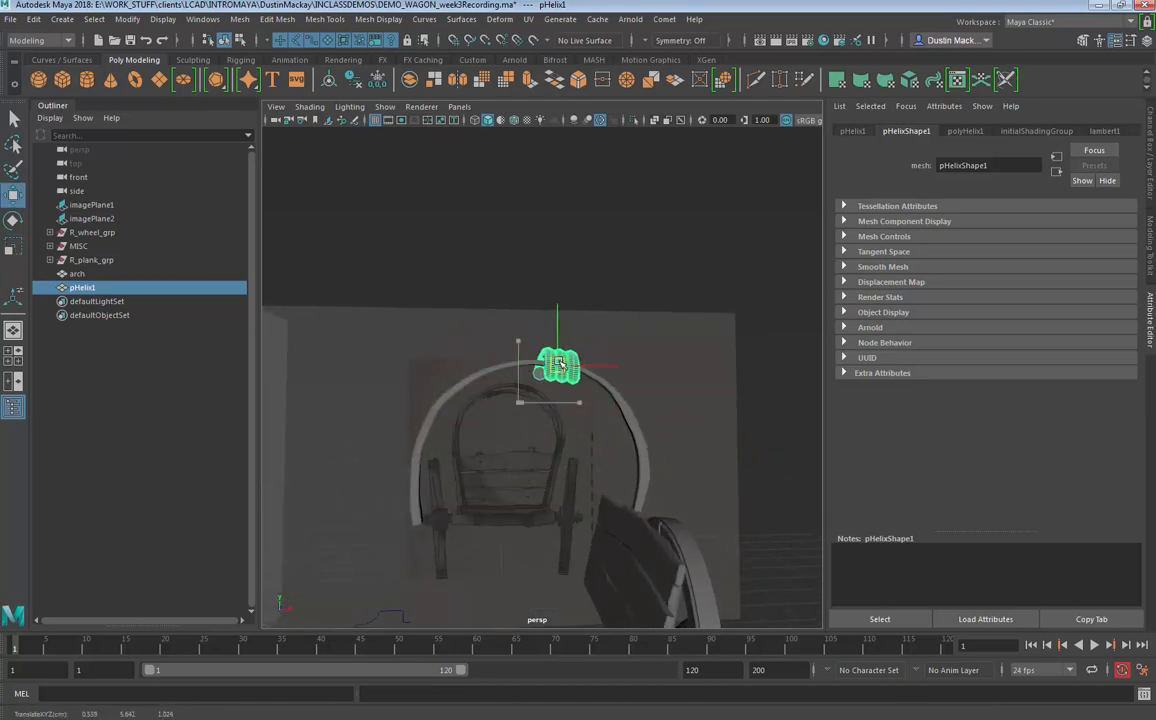
{"action": "scroll", "coordinate": [681, 421], "scroll_direction": "up", "scroll_amount": 3}
{"action": "left_click_drag", "start_coordinate": [681, 421], "coordinate": [622, 393], "text": "alt"}
{"action": "scroll", "coordinate": [720, 348], "scroll_direction": "up", "scroll_amount": 4}
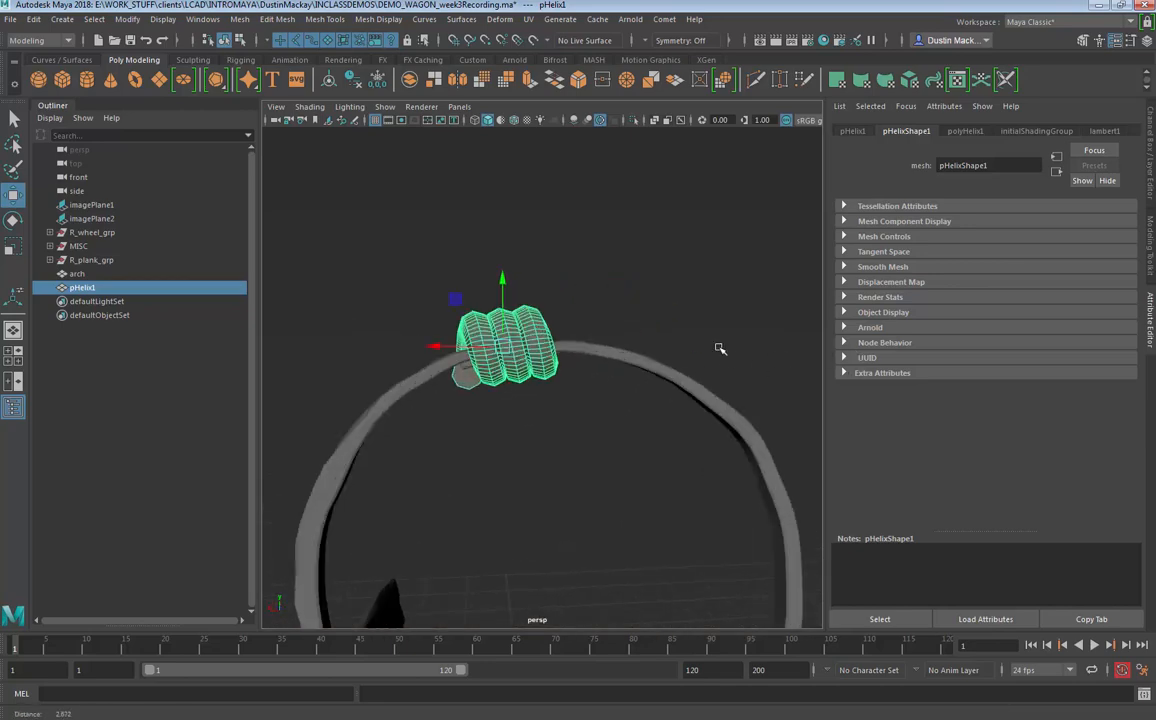
{"action": "left_click_drag", "start_coordinate": [498, 346], "coordinate": [485, 346]}
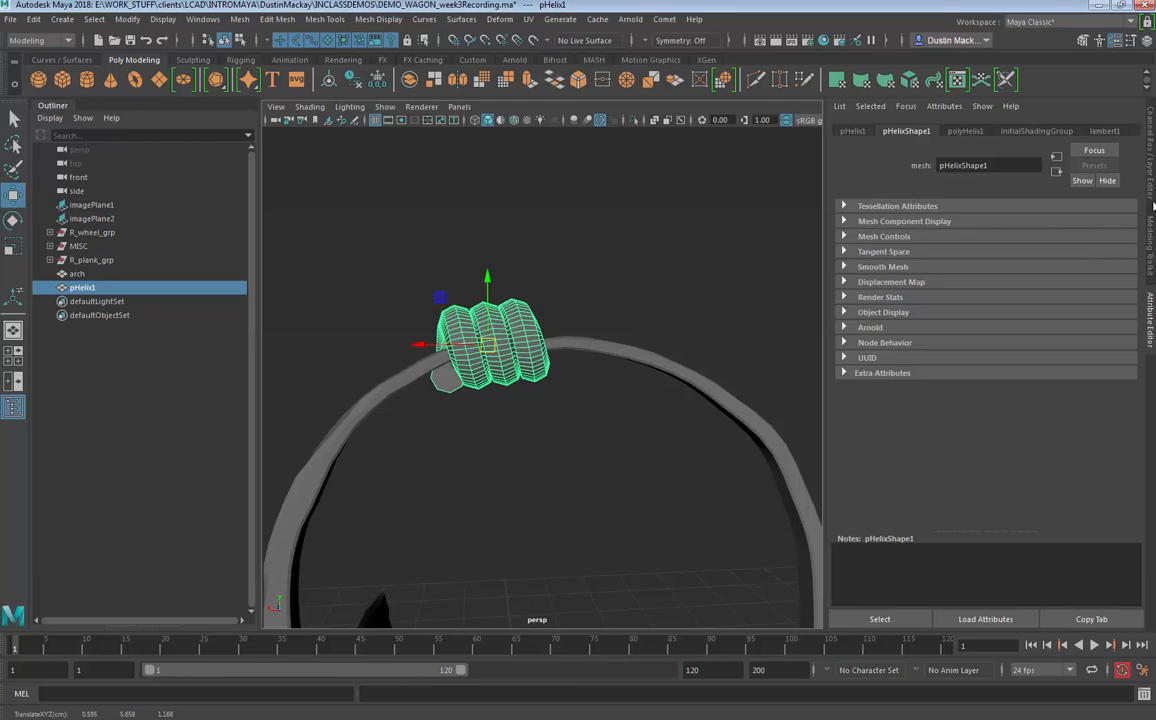
Step: Open the helix's creation inputs and reduce its width to 1, leaving height at 2 and coils at 3
{"action": "left_click", "coordinate": [1151, 200]}
{"action": "left_click", "coordinate": [990, 289]}
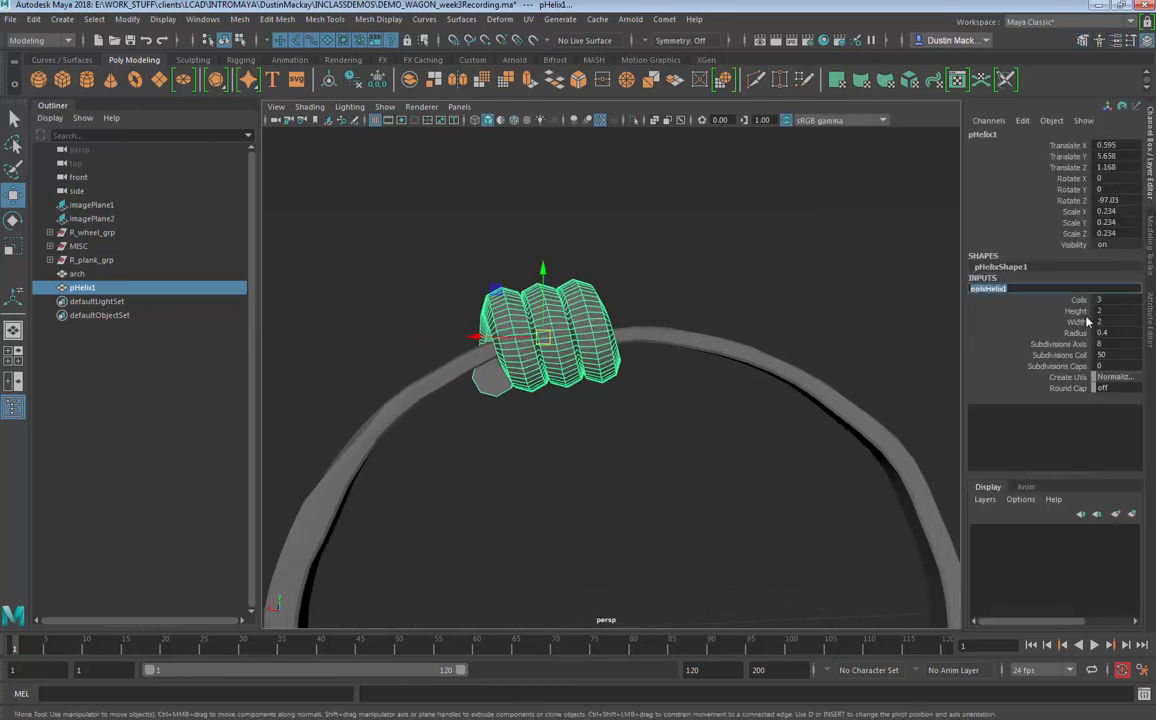
{"action": "left_click", "coordinate": [1076, 311]}
{"action": "middle_click_drag", "start_coordinate": [860, 368], "coordinate": [739, 384]}
{"action": "key", "text": "ctrl+z"}
{"action": "left_click", "coordinate": [1078, 300]}
{"action": "left_click", "coordinate": [1076, 322]}
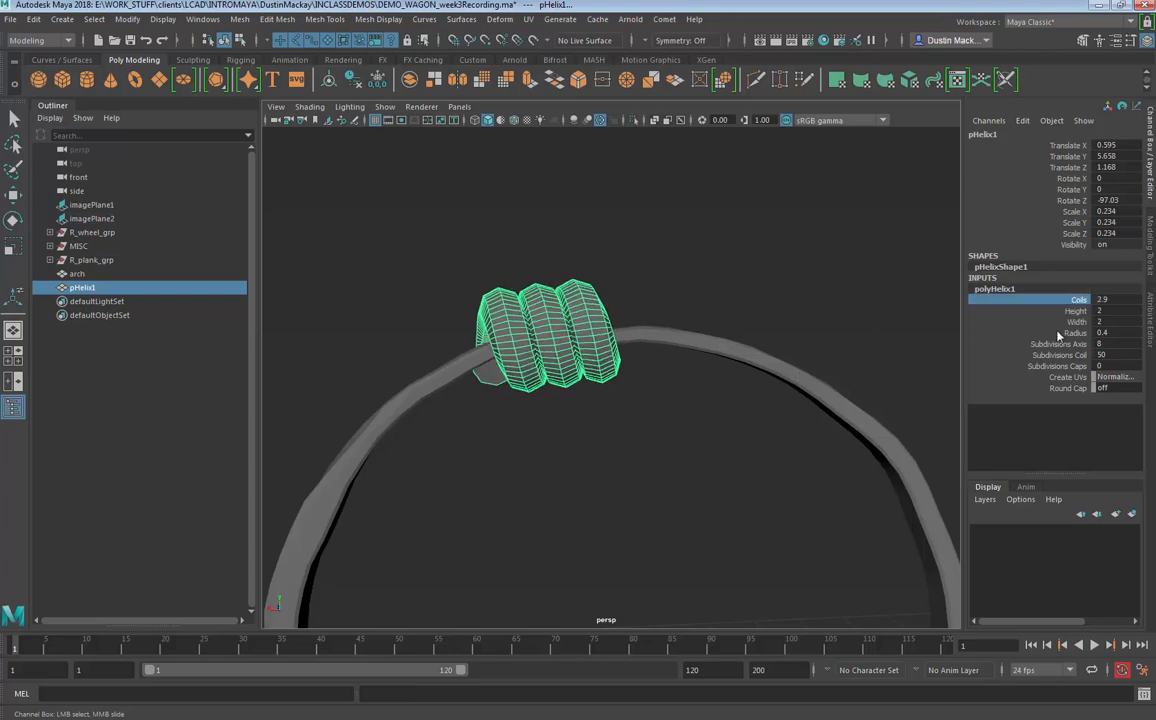
{"action": "middle_click_drag", "start_coordinate": [903, 364], "coordinate": [811, 386]}
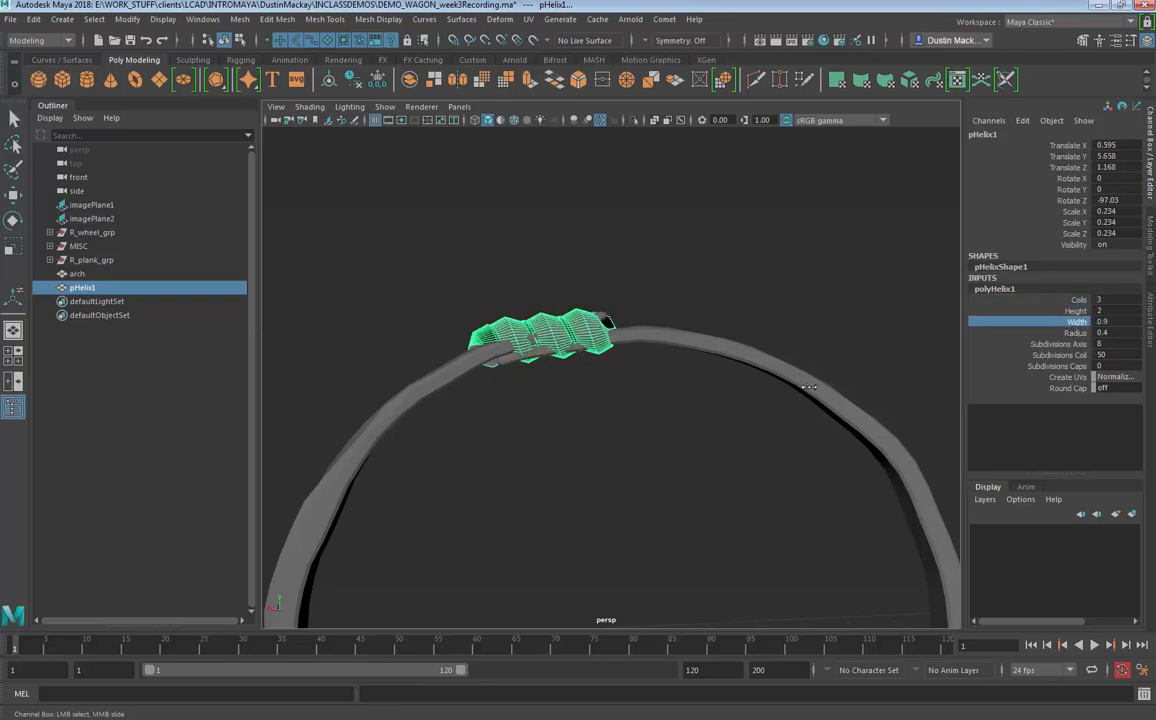
Step: Set the helix's radius to 0.1, its coils to 7.4 and its height to 1.7
{"action": "left_click", "coordinate": [1073, 333]}
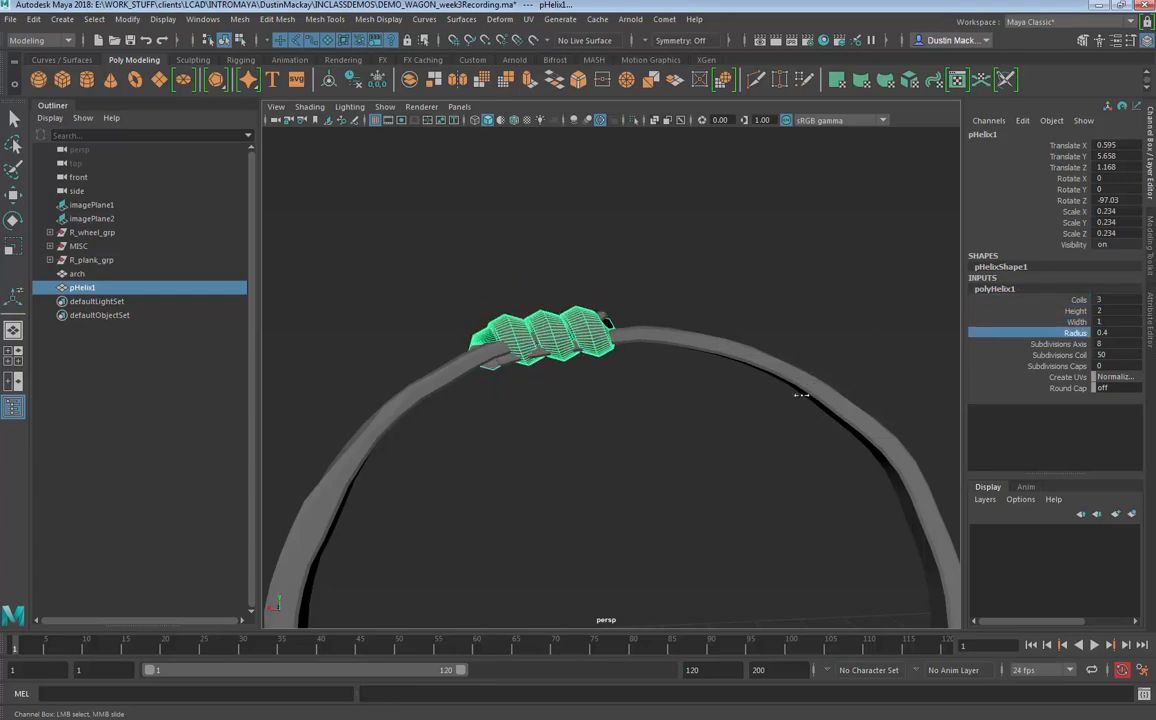
{"action": "left_click", "coordinate": [1040, 311]}
{"action": "middle_click_drag", "start_coordinate": [840, 370], "coordinate": [918, 348]}
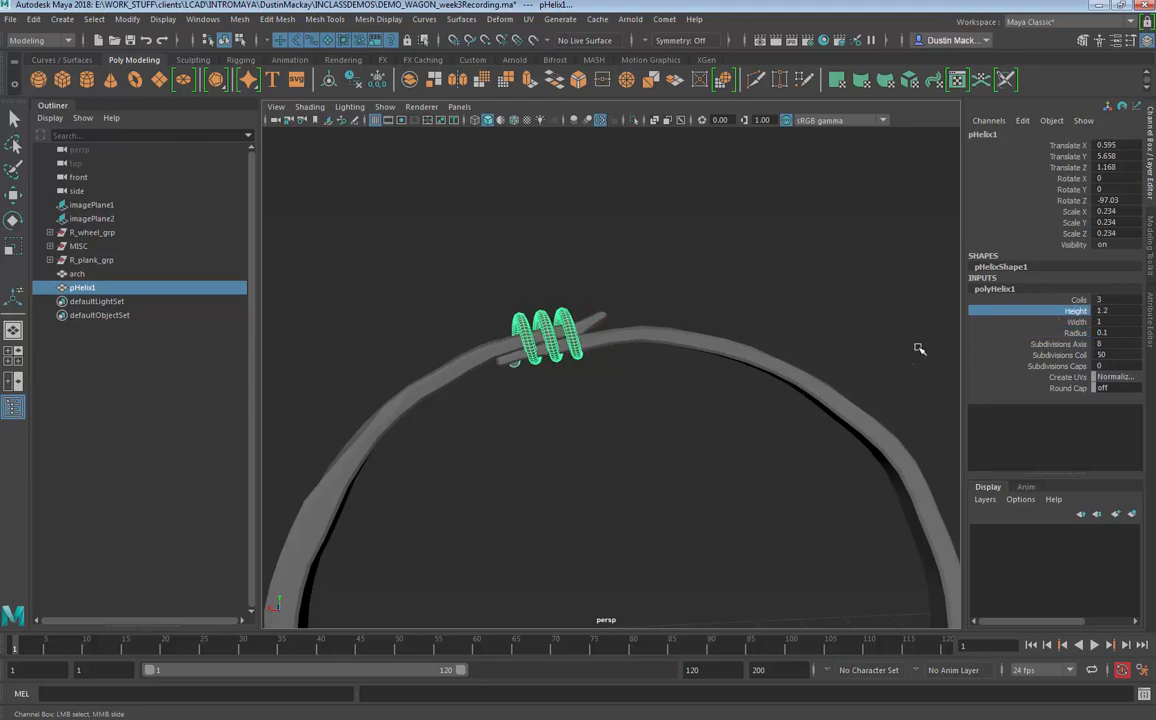
{"action": "left_click", "coordinate": [1076, 300]}
{"action": "mouse_move", "coordinate": [743, 397]}
{"action": "middle_mouse_down"}
{"action": "mouse_move", "coordinate": [707, 413]}
{"action": "mouse_move", "coordinate": [747, 405]}
{"action": "middle_mouse_up"}
{"action": "left_click", "coordinate": [1076, 311]}
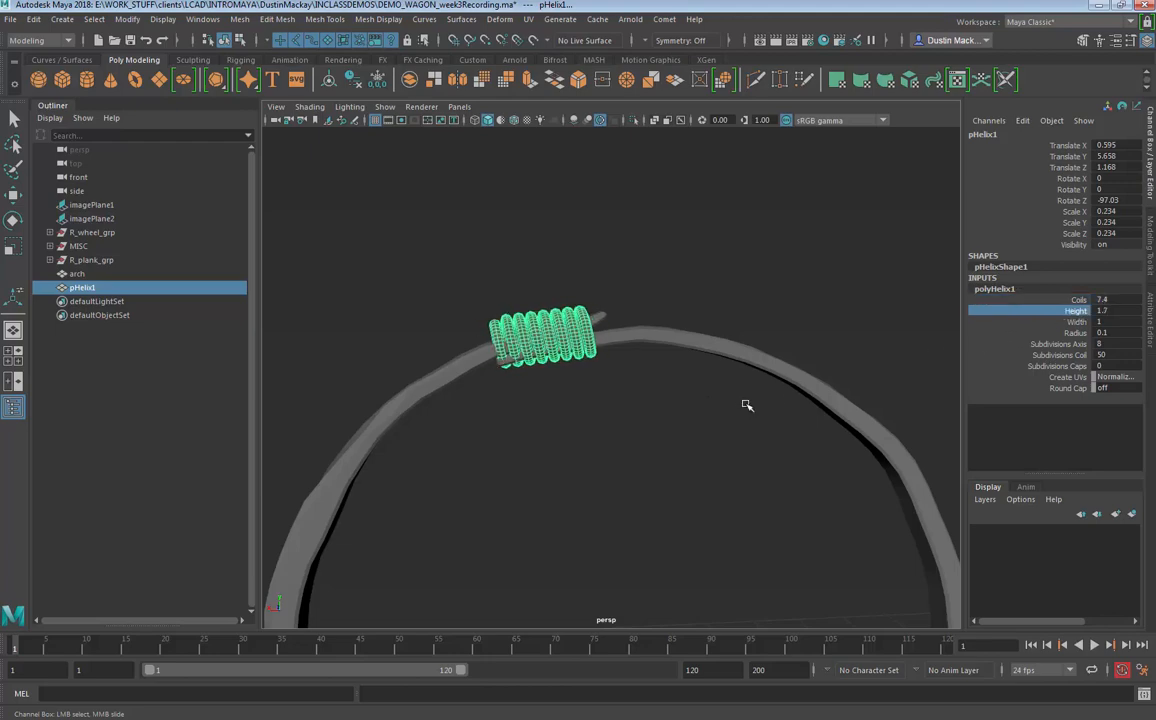
Step: Rotate the helix to about -6.9° in X and -98.4° in Z and shift it slightly to centre it around the overlapping beams
{"action": "left_click_drag", "start_coordinate": [746, 428], "coordinate": [478, 402], "text": "alt"}
{"action": "key", "text": "e"}
{"action": "key", "text": "w"}
{"action": "left_click_drag", "start_coordinate": [573, 397], "coordinate": [685, 323], "text": "alt"}
{"action": "key", "text": "e"}
{"action": "key", "text": "w"}
{"action": "left_click", "coordinate": [1076, 333]}
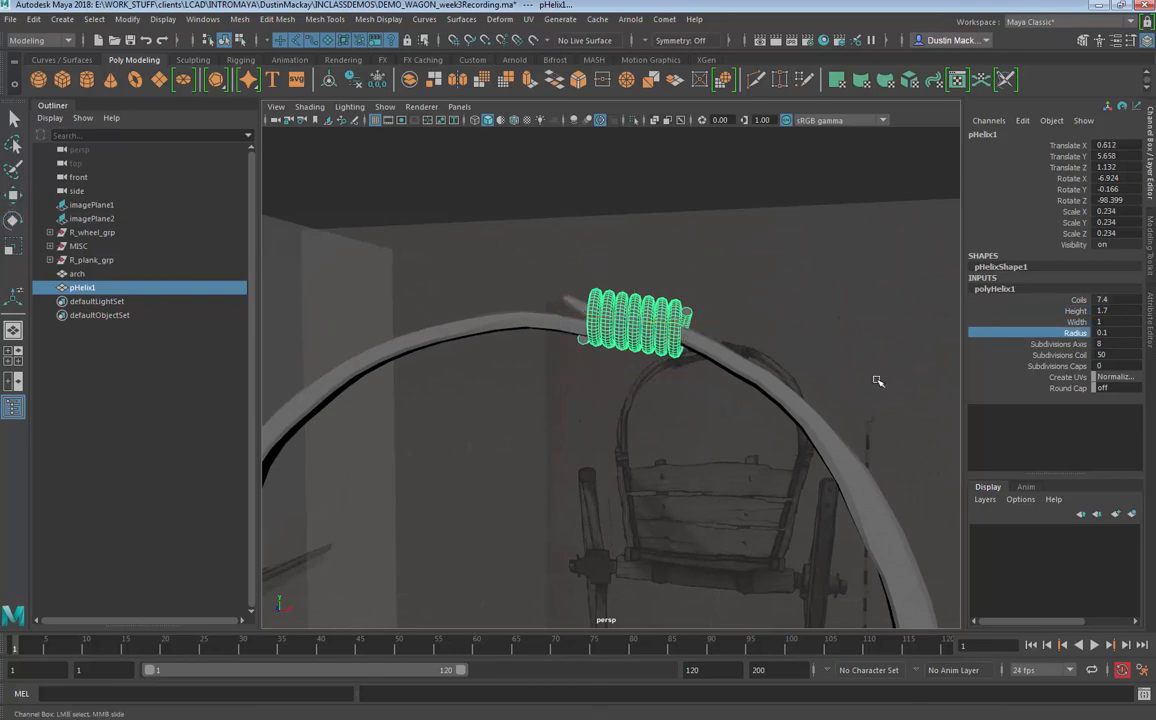
{"action": "middle_click_drag", "start_coordinate": [874, 379], "coordinate": [814, 388]}
{"action": "key", "text": "ctrl+z"}
Step: Reduce the helix's width to 0.9, then tilt it to about -105° in Z and lower it slightly to follow the beam's slope
{"action": "left_click", "coordinate": [1079, 323]}
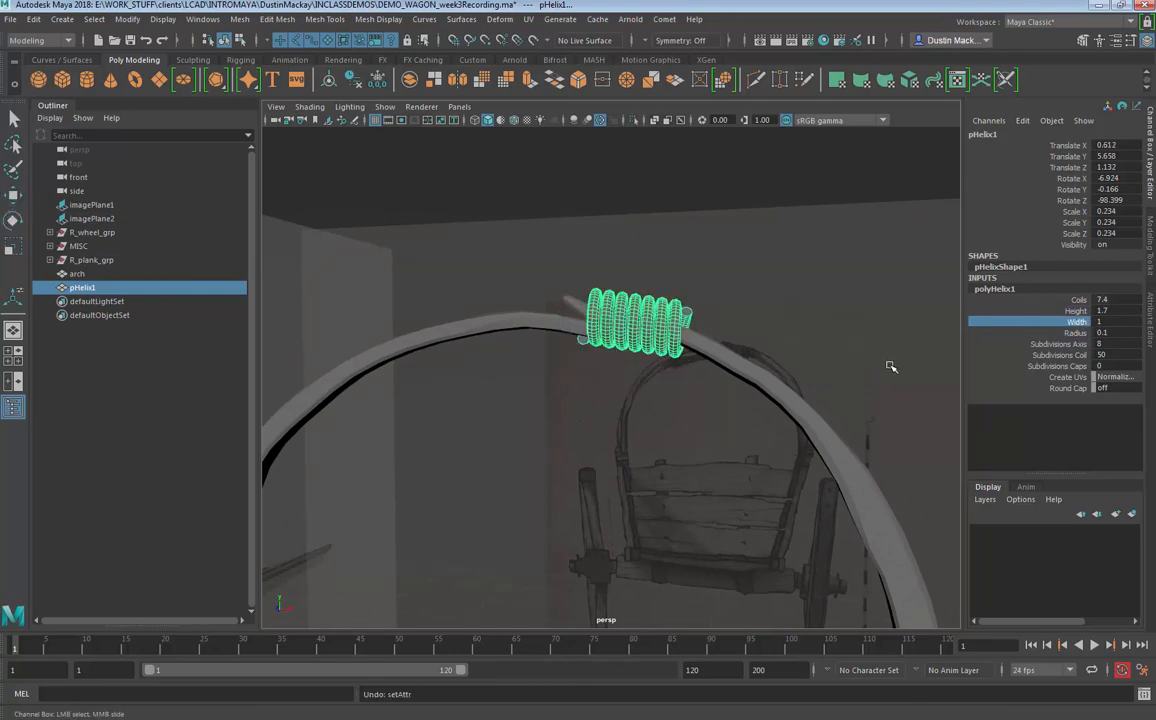
{"action": "middle_click_drag", "start_coordinate": [885, 367], "coordinate": [839, 379]}
{"action": "left_click_drag", "start_coordinate": [839, 379], "coordinate": [739, 371], "text": "alt"}
{"action": "middle_click_drag", "start_coordinate": [739, 371], "coordinate": [742, 371]}
{"action": "left_click_drag", "start_coordinate": [749, 375], "coordinate": [922, 386], "text": "alt"}
{"action": "key", "text": "e"}
{"action": "left_click_drag", "start_coordinate": [672, 273], "coordinate": [862, 335]}
{"action": "key", "text": "w"}
Step: Tighten the helix to a width of 0.8 and increase its coils to 9.9
{"action": "left_click", "coordinate": [1078, 323]}
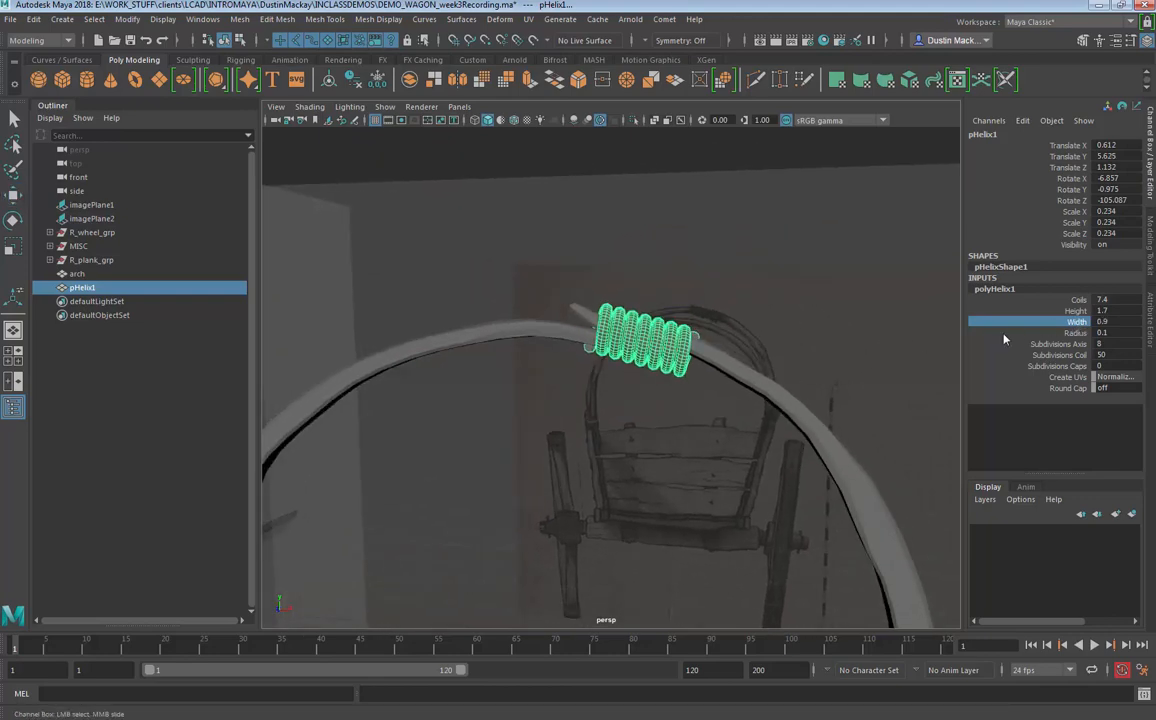
{"action": "left_click_drag", "start_coordinate": [904, 367], "coordinate": [684, 375], "text": "alt"}
{"action": "middle_click_drag", "start_coordinate": [684, 375], "coordinate": [683, 371]}
{"action": "left_click_drag", "start_coordinate": [689, 376], "coordinate": [735, 378], "text": "alt"}
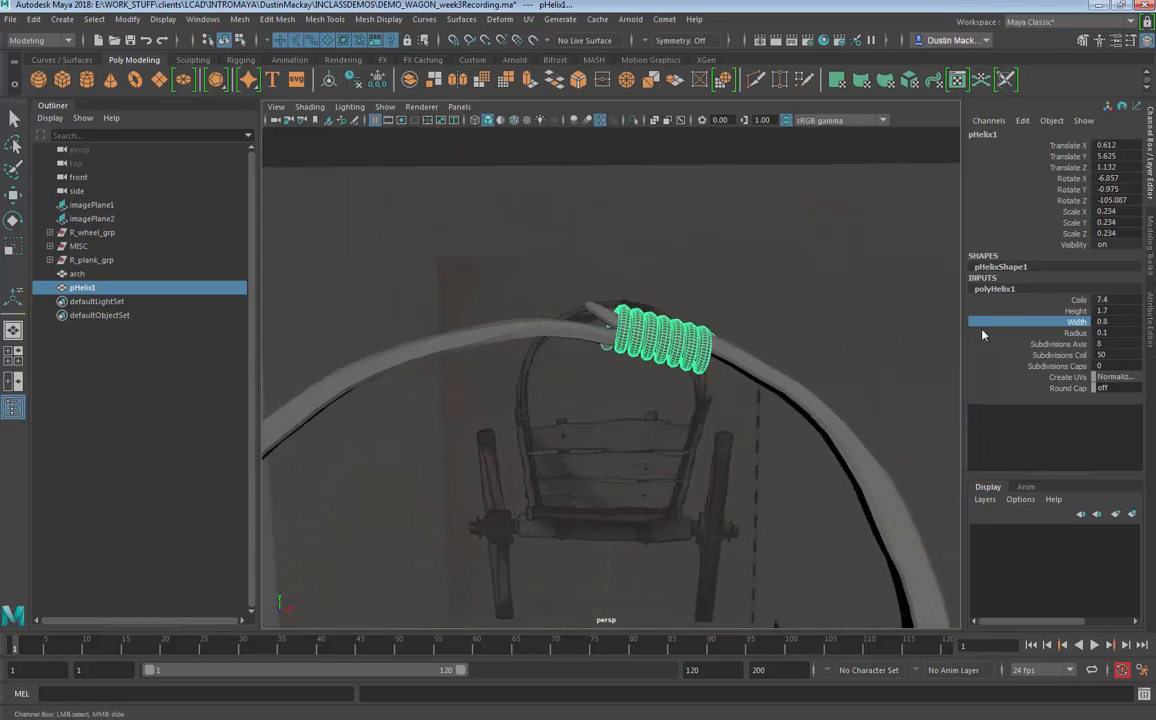
{"action": "left_click", "coordinate": [1078, 300]}
{"action": "middle_click_drag", "start_coordinate": [795, 295], "coordinate": [782, 371]}
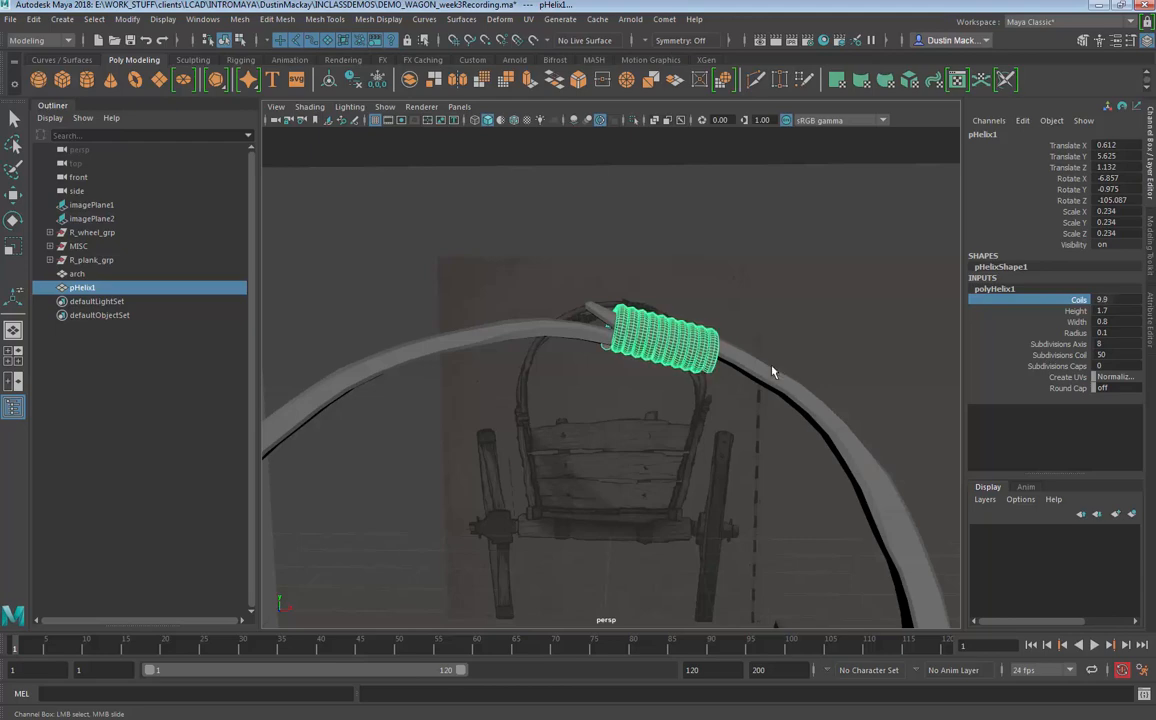
Step: Select the vertices at the helix's upper end, adjust the soft selection falloff over the coils, and undo the last change
{"action": "key", "text": "q"}
{"action": "left_click_drag", "start_coordinate": [768, 364], "coordinate": [700, 348], "text": "alt"}
{"action": "left_click", "coordinate": [710, 190]}
{"action": "left_click", "coordinate": [707, 370]}
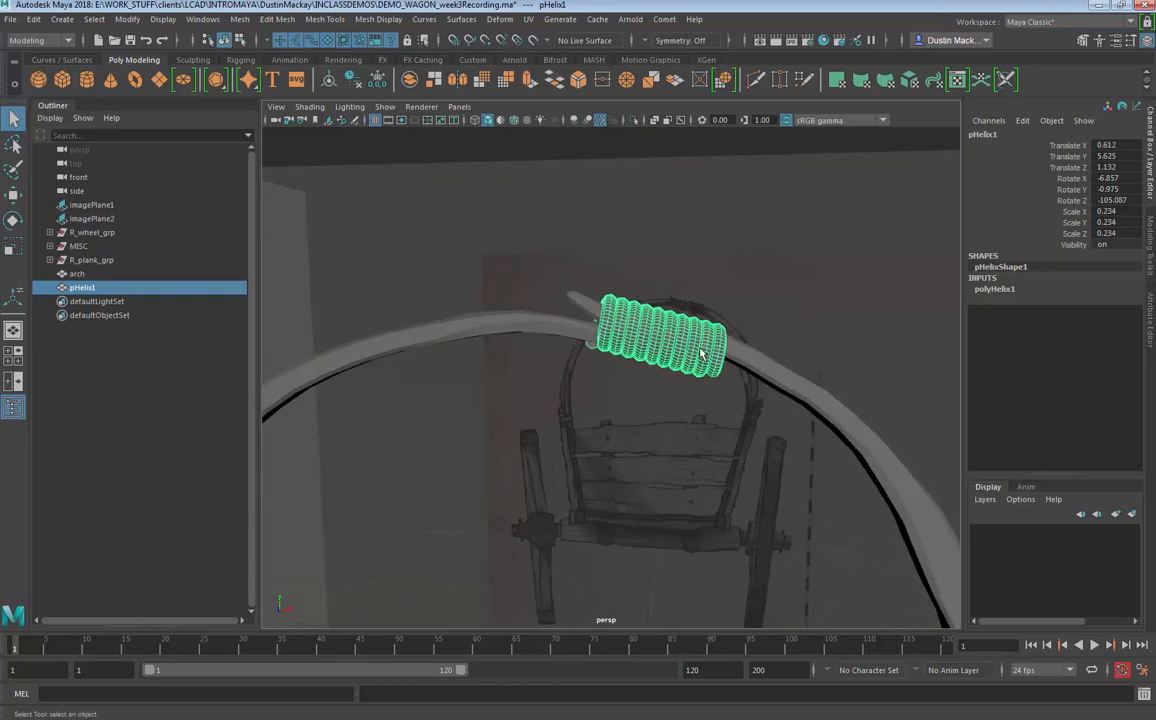
{"action": "right_click_drag", "start_coordinate": [700, 348], "coordinate": [655, 343]}
{"action": "left_click_drag", "start_coordinate": [623, 271], "coordinate": [555, 400]}
{"action": "key", "text": "e"}
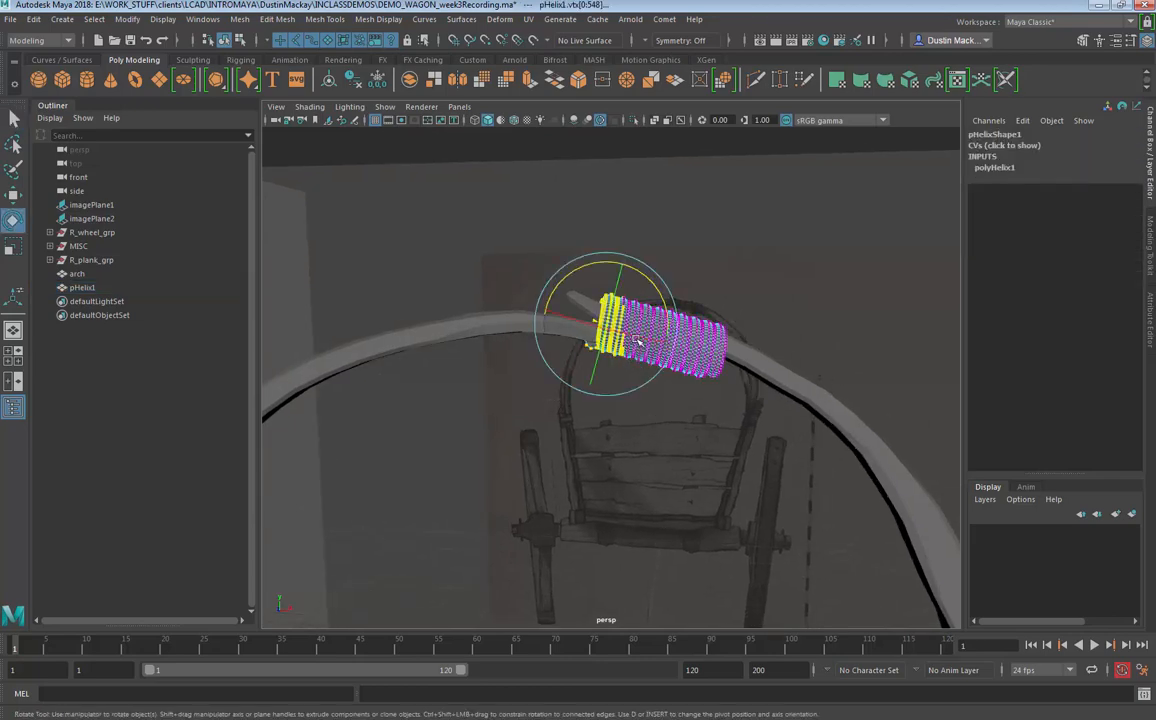
{"action": "key", "text": "b"}
{"action": "left_click_drag", "start_coordinate": [634, 338], "coordinate": [587, 379]}
{"action": "key", "text": "ctrl+z"}
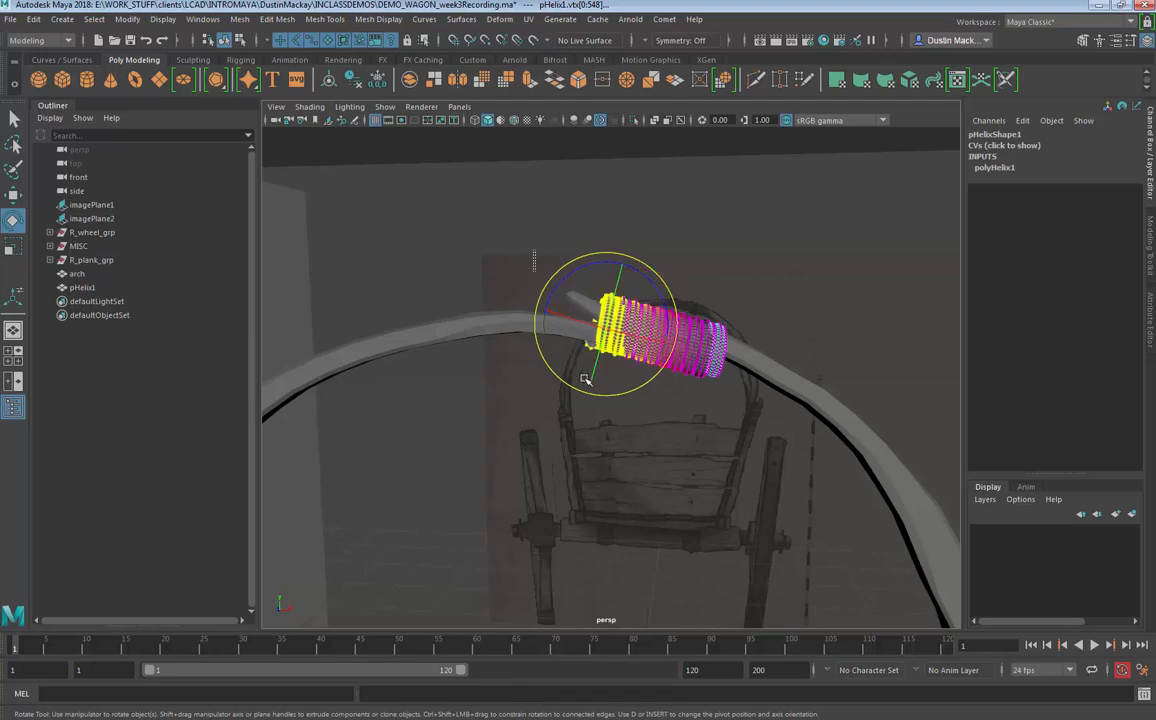
Step: Soft-select and nudge the helix's middle vertices, then rotate its lower end so the wrap bends with the arch
{"action": "left_click", "coordinate": [664, 328]}
{"action": "key", "text": "w"}
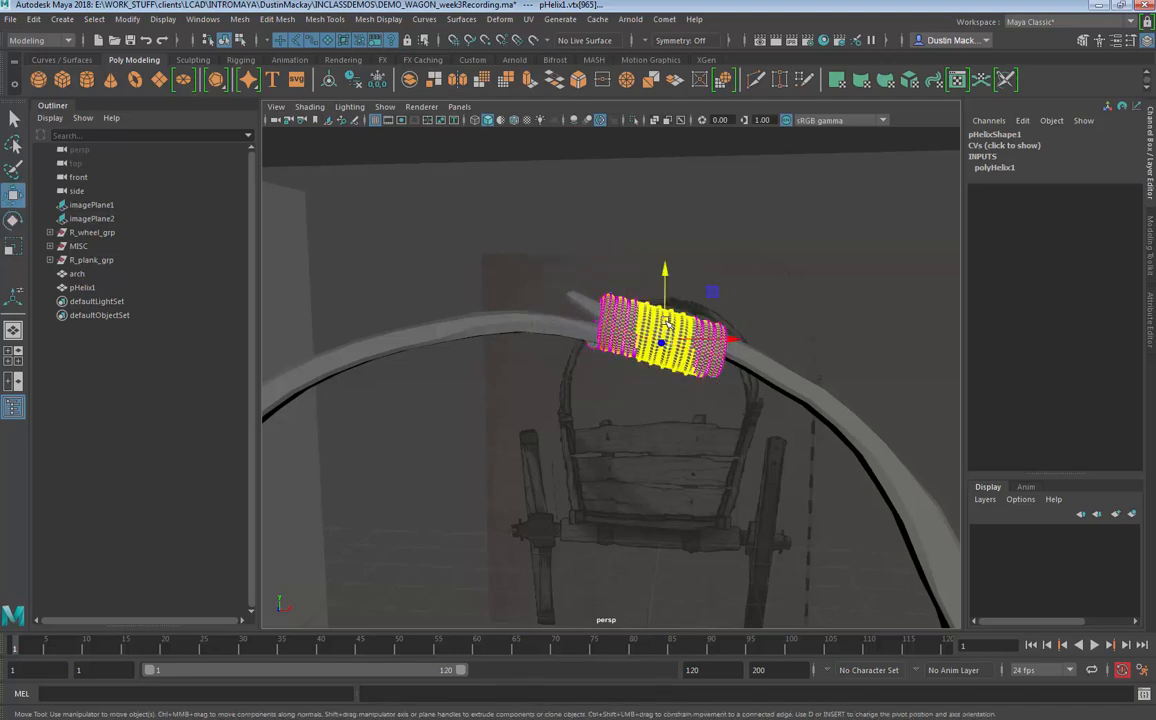
{"action": "left_click_drag", "start_coordinate": [667, 323], "coordinate": [667, 319]}
{"action": "left_click_drag", "start_coordinate": [753, 297], "coordinate": [745, 270], "text": "alt"}
{"action": "left_click", "coordinate": [695, 303]}
{"action": "key", "text": "e"}
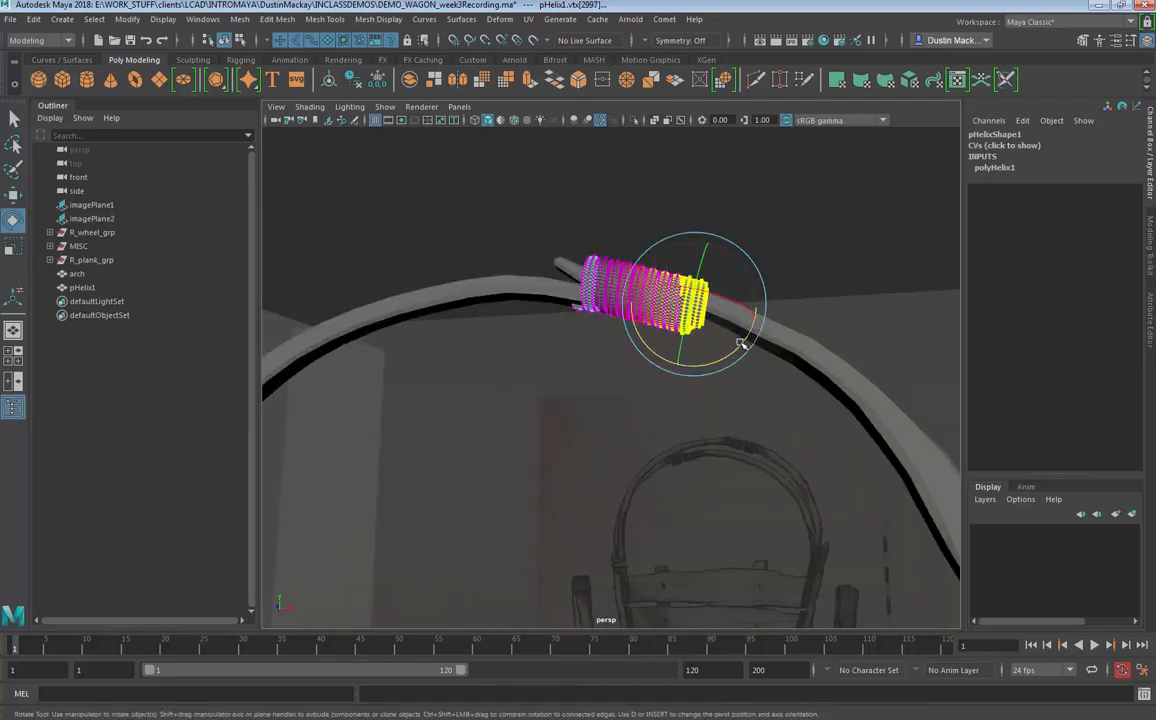
{"action": "left_click_drag", "start_coordinate": [737, 352], "coordinate": [477, 384], "text": "alt"}
Step: Return the helix to object mode, then select its open end's cap face with soft selection on
{"action": "key", "text": "q"}
{"action": "right_click_drag", "start_coordinate": [607, 311], "coordinate": [616, 305]}
{"action": "left_click", "coordinate": [590, 356]}
{"action": "left_click_drag", "start_coordinate": [590, 356], "coordinate": [594, 294], "text": "alt"}
{"action": "left_click", "coordinate": [587, 292]}
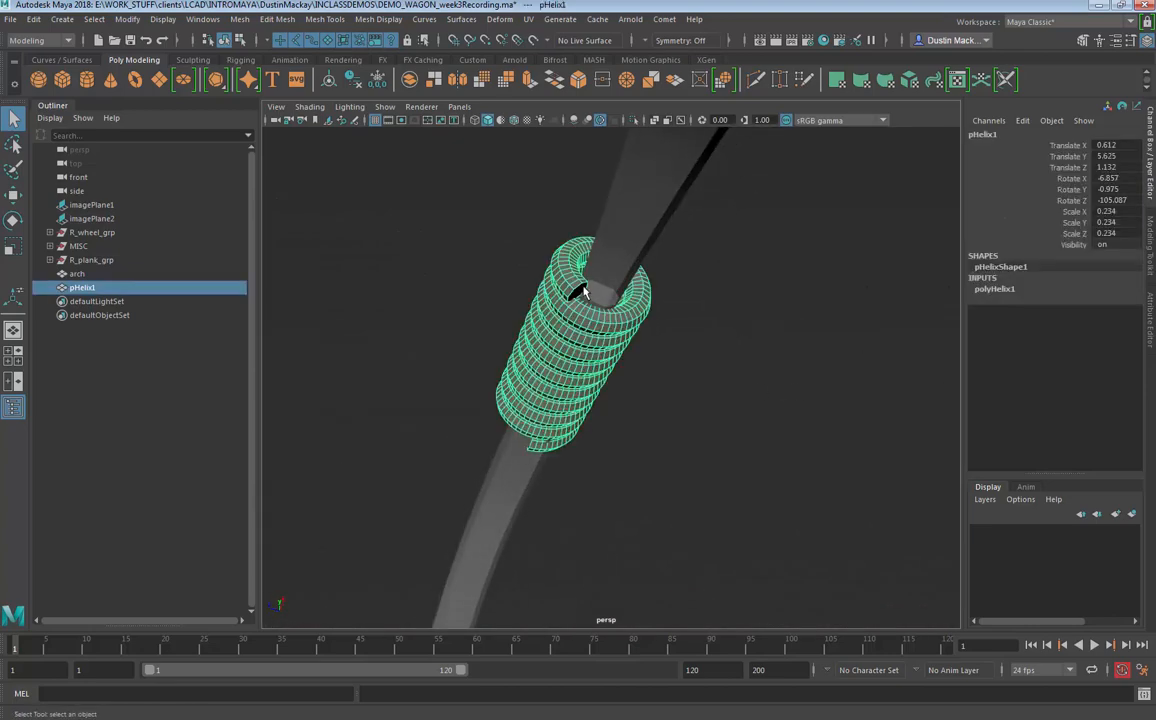
{"action": "key", "text": "F9"}
{"action": "key", "text": "F11"}
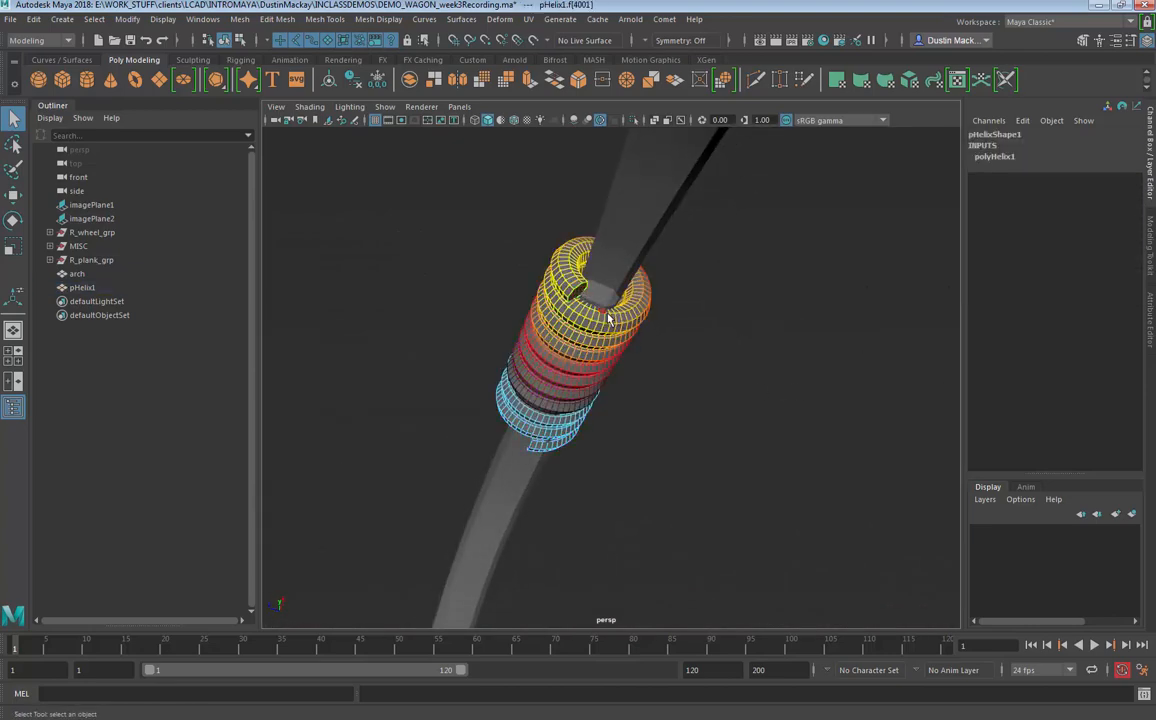
{"action": "key", "text": "b"}
{"action": "key", "text": "b"}
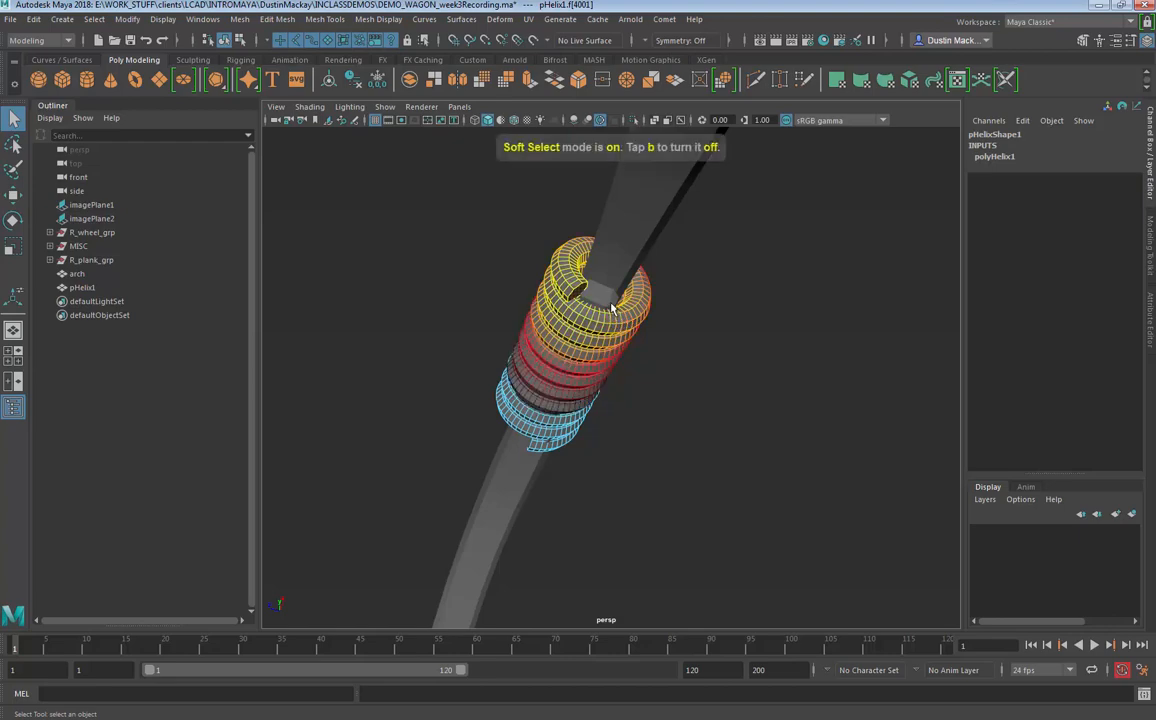
{"action": "left_click", "coordinate": [1153, 247]}
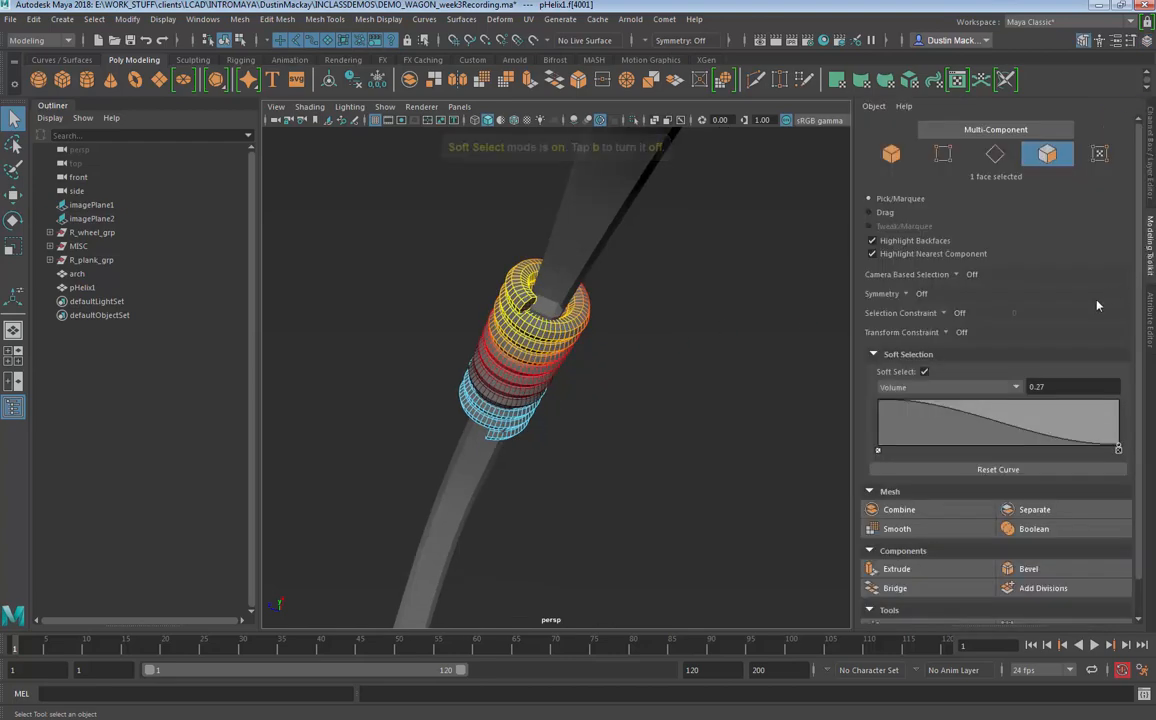
{"action": "left_click", "coordinate": [1149, 312]}
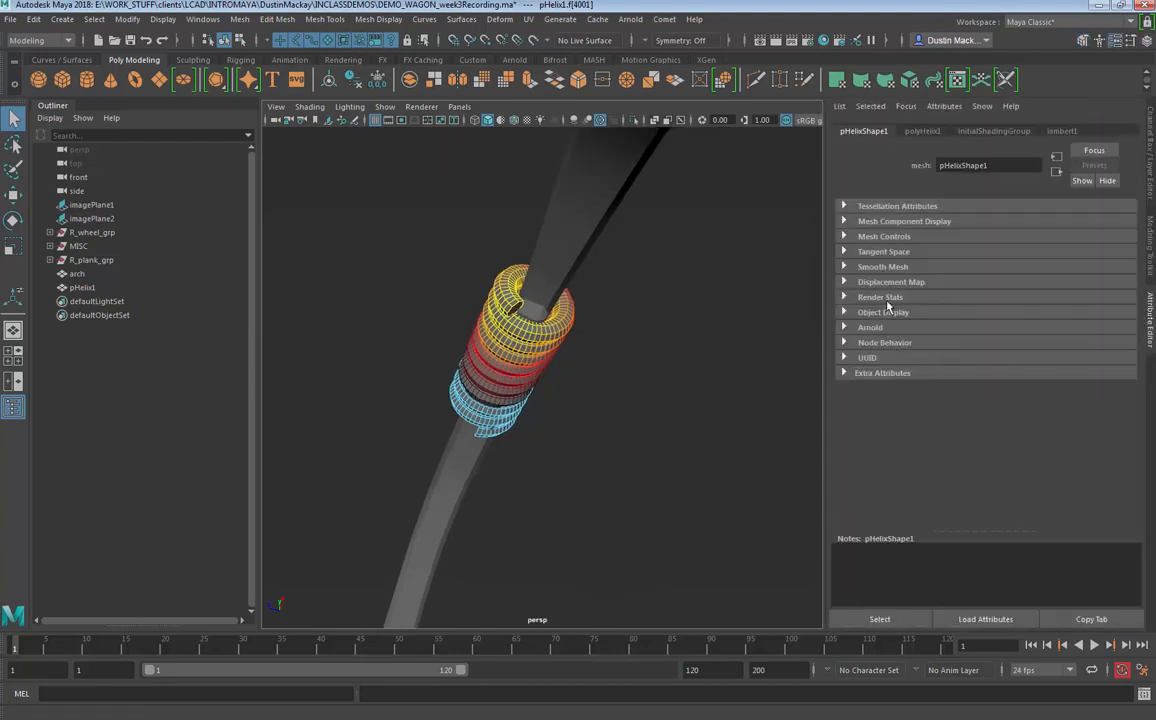
{"action": "left_click", "coordinate": [899, 297]}
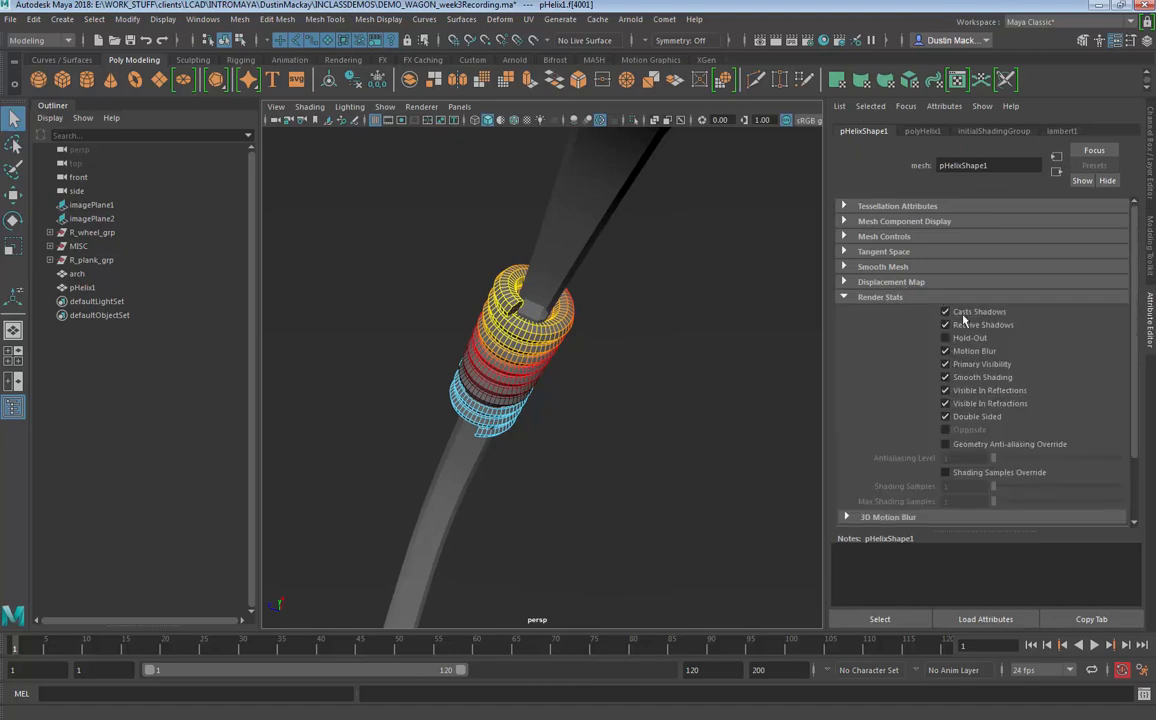
{"action": "left_click", "coordinate": [889, 298]}
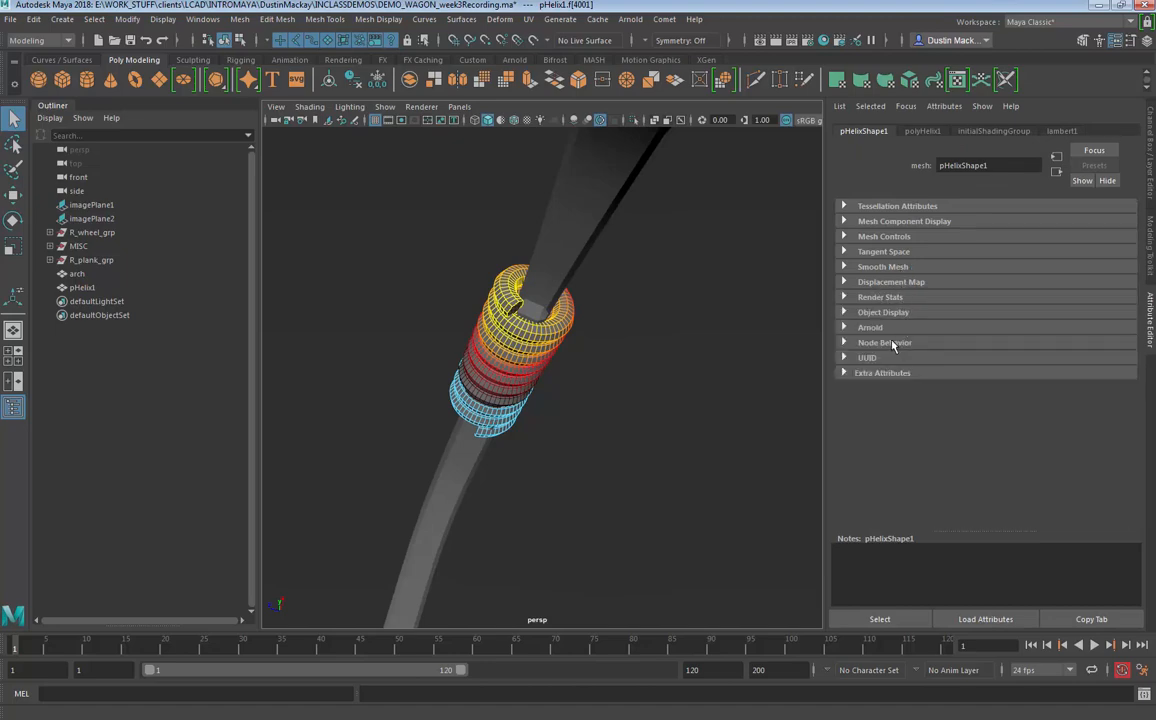
Step: Open the Move tool's settings and set soft selection to Surface falloff with a radius of 0.08
{"action": "left_click", "coordinate": [20, 195]}
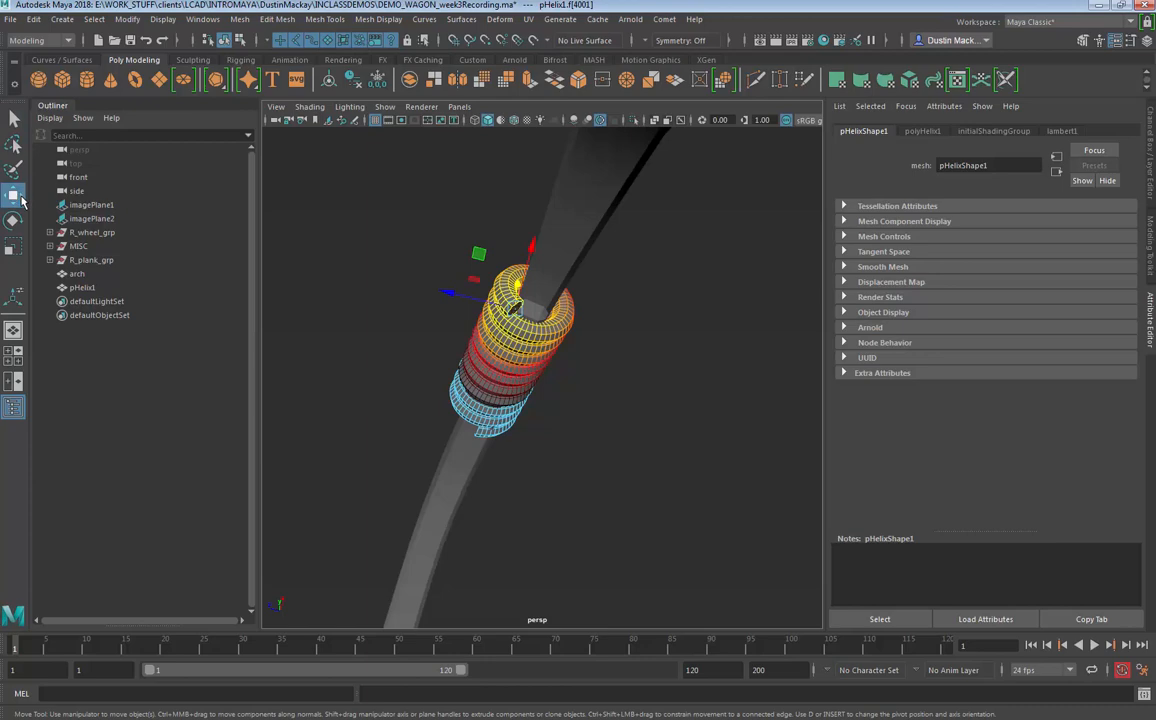
{"action": "double_click", "coordinate": [13, 194]}
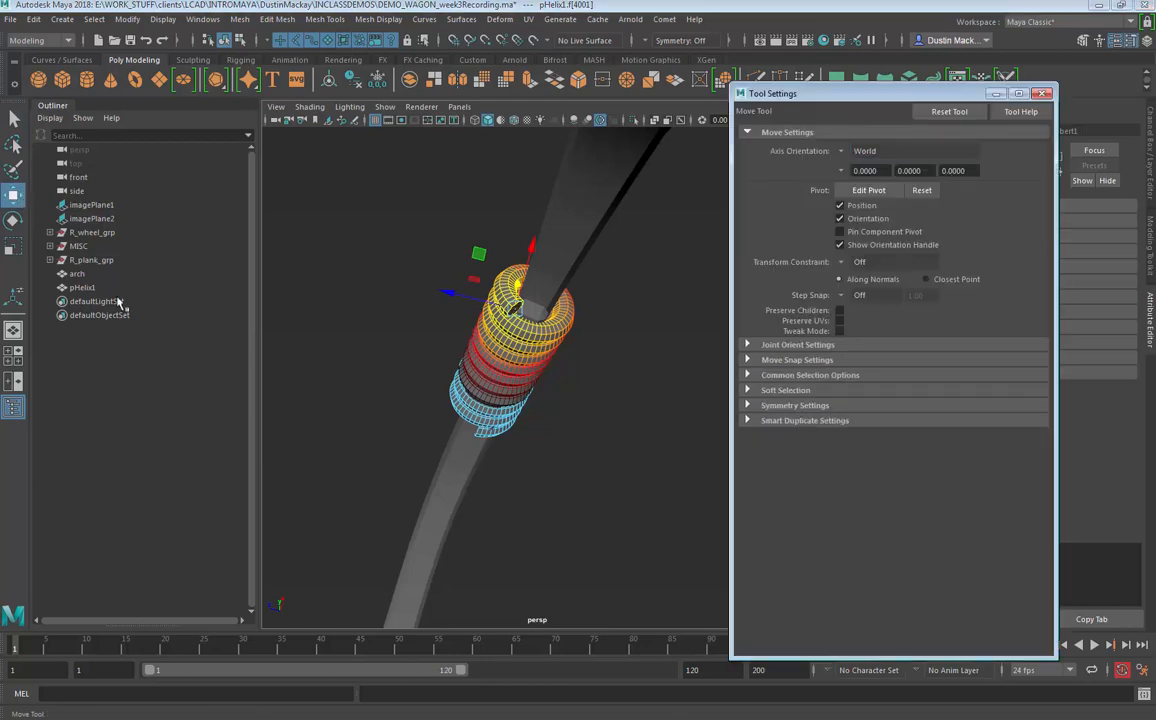
{"action": "left_click", "coordinate": [821, 391]}
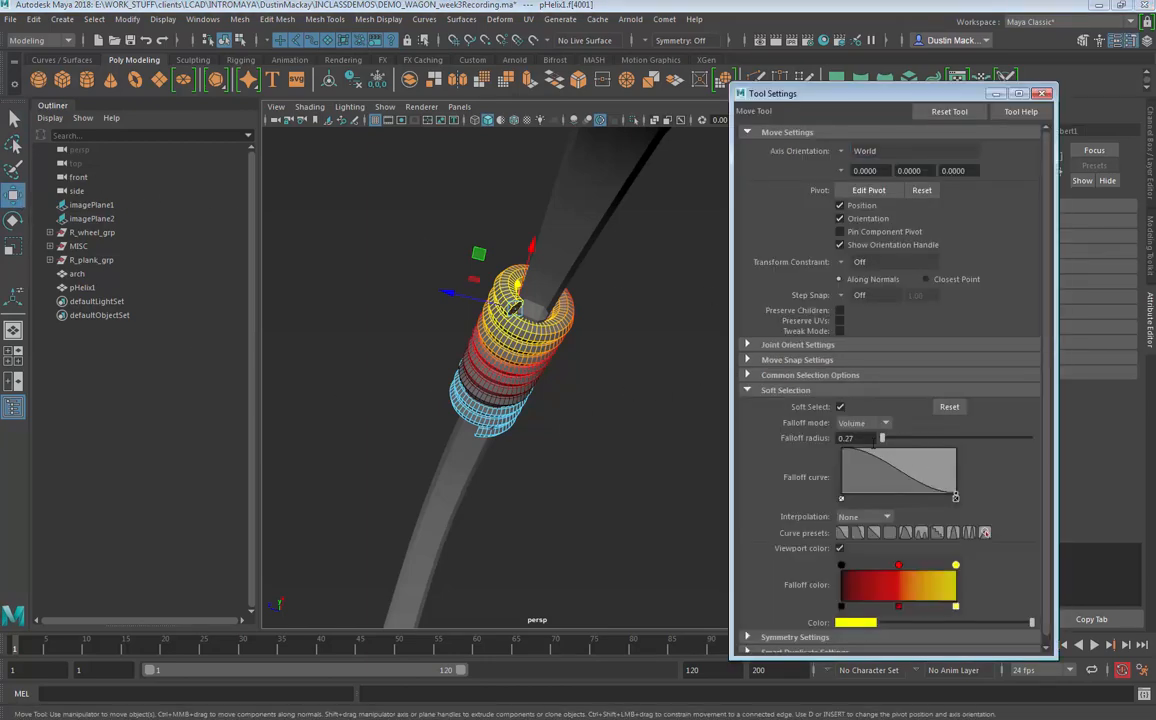
{"action": "left_click", "coordinate": [862, 423]}
{"action": "left_click", "coordinate": [858, 450]}
{"action": "left_click_drag", "start_coordinate": [663, 431], "coordinate": [615, 405], "text": "alt"}
{"action": "key", "text": "b"}
{"action": "left_click_drag", "start_coordinate": [535, 391], "coordinate": [591, 369]}
Step: Move and rotate the helix's soft-selected end cap face so the rope's loose end bends around the arch
{"action": "right_click_drag", "start_coordinate": [591, 369], "coordinate": [543, 367], "text": "alt"}
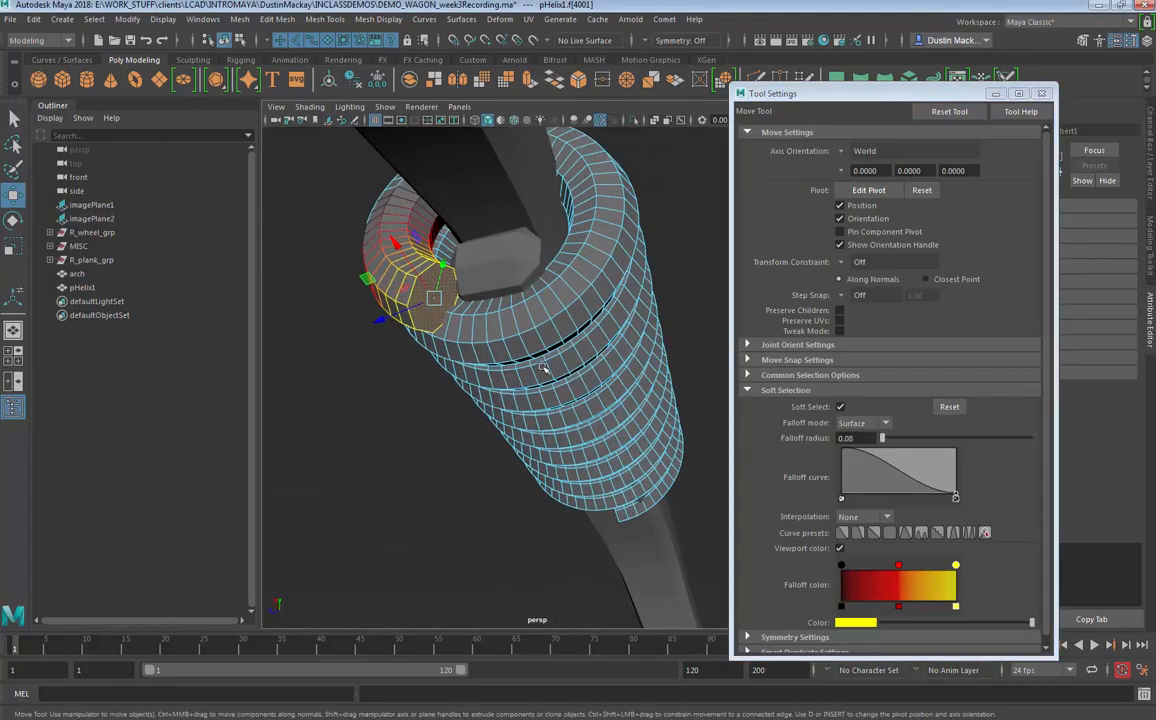
{"action": "left_click_drag", "start_coordinate": [435, 298], "coordinate": [592, 268]}
{"action": "key", "text": "e"}
{"action": "middle_click_drag", "start_coordinate": [592, 268], "coordinate": [555, 388], "text": "alt"}
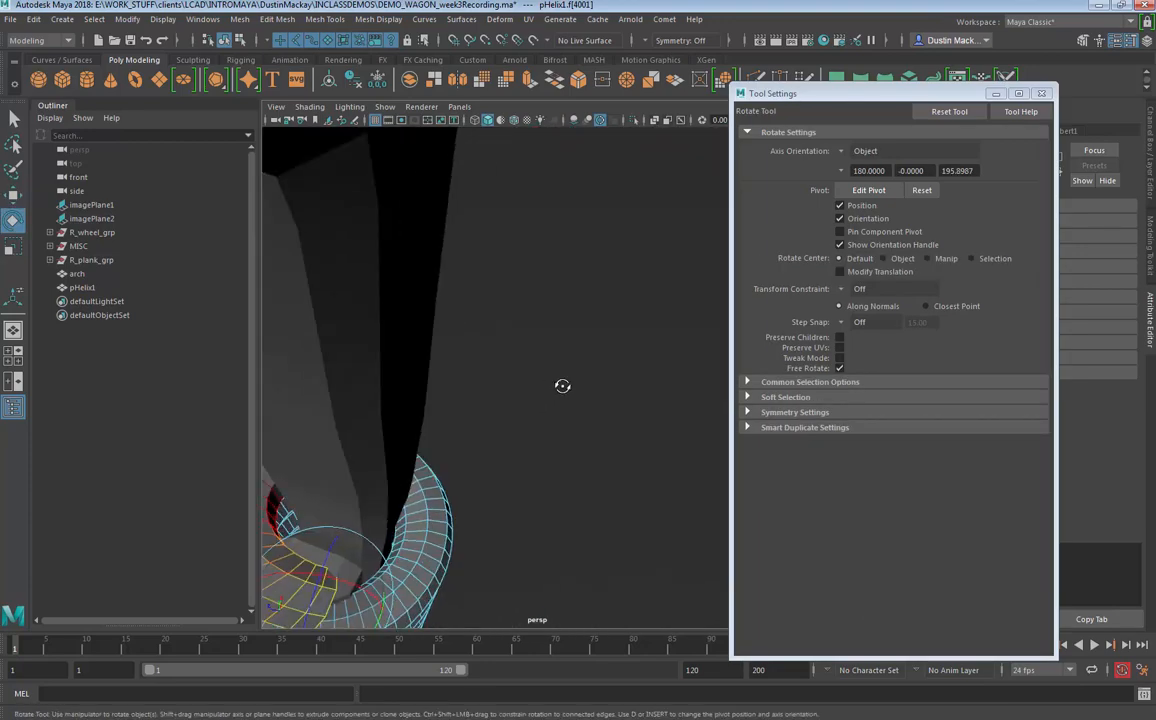
{"action": "left_click_drag", "start_coordinate": [562, 385], "coordinate": [648, 385], "text": "alt"}
{"action": "middle_click_drag", "start_coordinate": [648, 385], "coordinate": [624, 447], "text": "alt"}
{"action": "left_click_drag", "start_coordinate": [624, 447], "coordinate": [596, 470], "text": "alt"}
{"action": "key", "text": "w"}
{"action": "left_click_drag", "start_coordinate": [548, 506], "coordinate": [583, 434]}
{"action": "key", "text": "e"}
{"action": "key", "text": "w"}
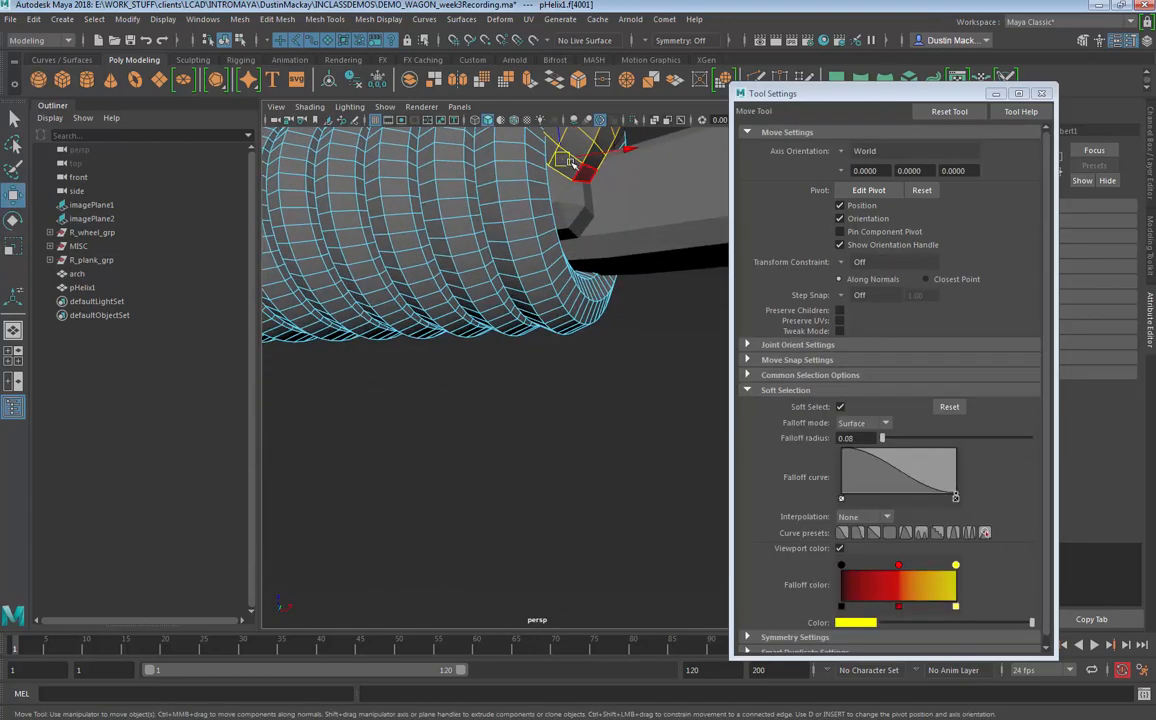
Step: Tuck the rope's end cap face in beside the last coil and widen the soft selection falloff radius to 0.10
{"action": "left_click_drag", "start_coordinate": [566, 190], "coordinate": [567, 214], "text": "alt"}
{"action": "middle_click_drag", "start_coordinate": [567, 214], "coordinate": [534, 416], "text": "alt"}
{"action": "left_click_drag", "start_coordinate": [534, 416], "coordinate": [595, 445]}
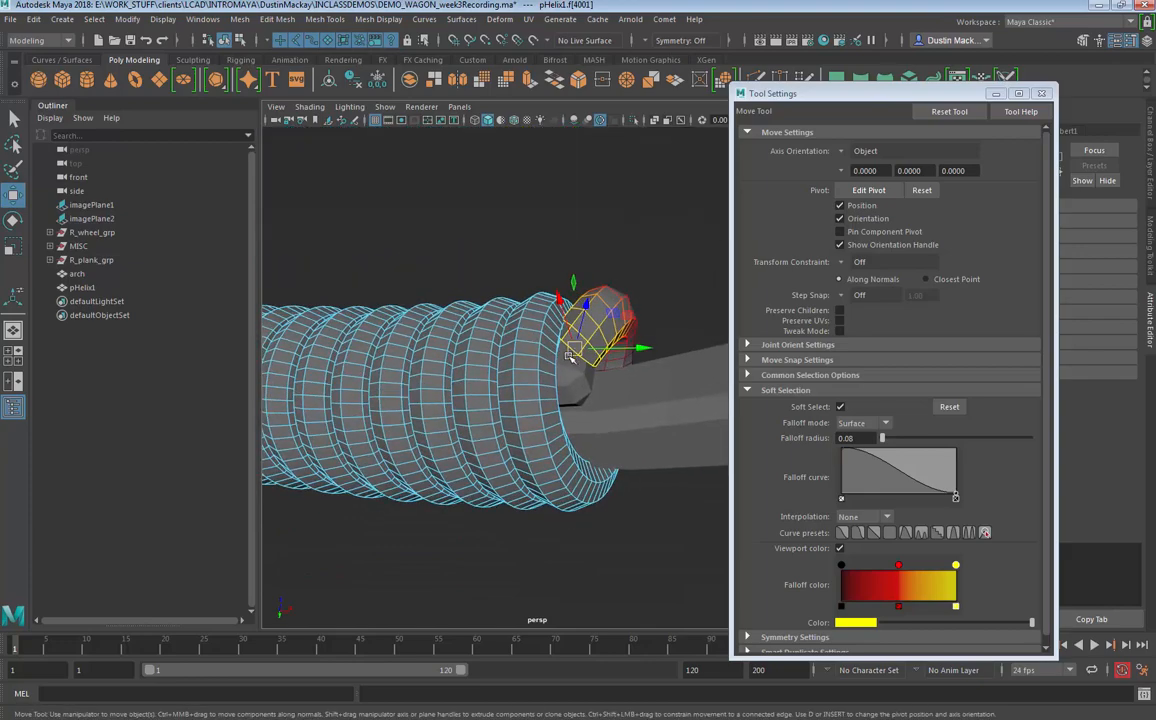
{"action": "left_click_drag", "start_coordinate": [576, 347], "coordinate": [547, 380]}
{"action": "left_click_drag", "start_coordinate": [567, 400], "coordinate": [566, 610], "text": "alt"}
{"action": "middle_click_drag", "start_coordinate": [566, 610], "coordinate": [557, 374], "text": "alt"}
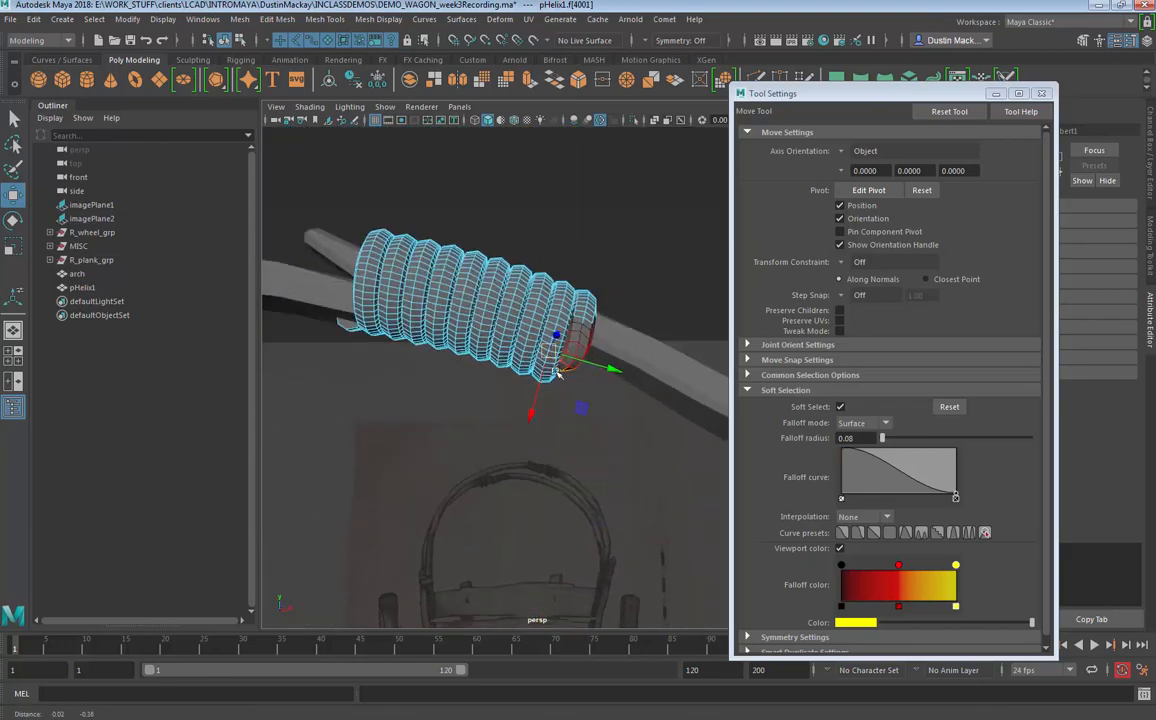
{"action": "right_click_drag", "start_coordinate": [557, 374], "coordinate": [607, 410], "text": "alt"}
{"action": "left_click_drag", "start_coordinate": [559, 357], "coordinate": [554, 353]}
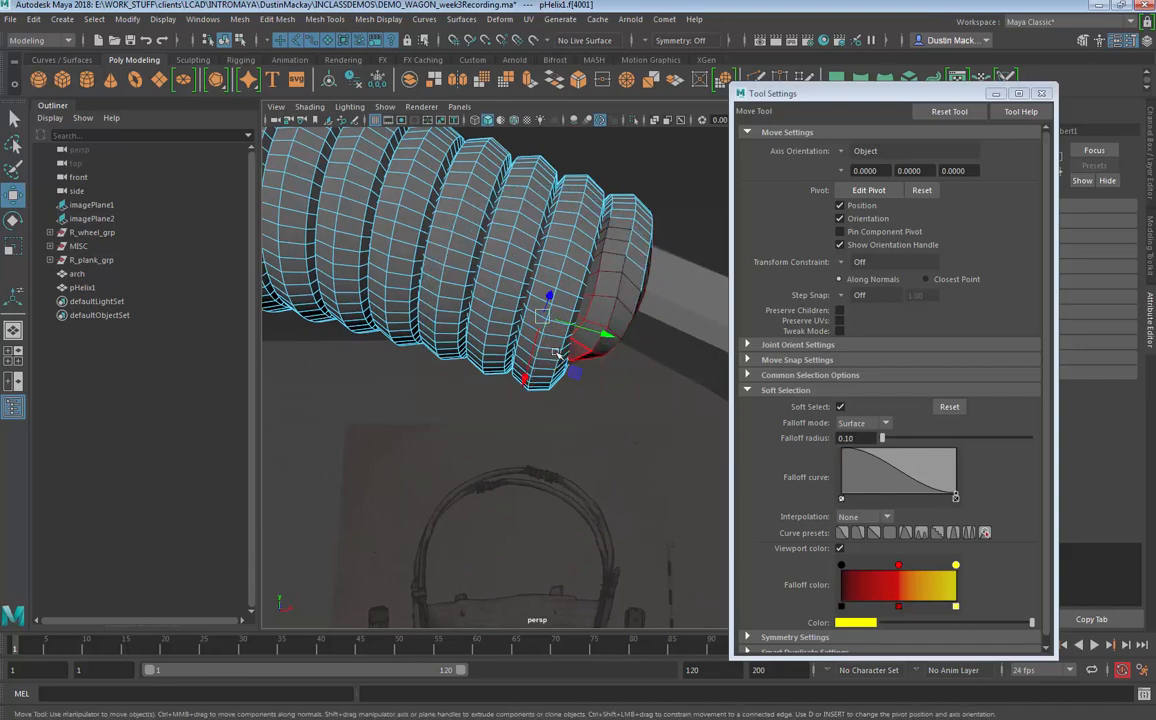
Step: Scale the soft-selected end face down to taper the rope's tip, nudge it, and undo the last adjustment
{"action": "key", "text": "r"}
{"action": "key", "text": "ctrl+z"}
{"action": "left_click_drag", "start_coordinate": [533, 366], "coordinate": [650, 344]}
{"action": "key", "text": "b"}
{"action": "mouse_move", "coordinate": [551, 323]}
{"action": "left_mouse_down"}
{"action": "mouse_move", "coordinate": [530, 360]}
{"action": "mouse_move", "coordinate": [548, 338]}
{"action": "mouse_move", "coordinate": [534, 342]}
{"action": "mouse_move", "coordinate": [535, 326]}
{"action": "left_mouse_up"}
{"action": "key", "text": "ctrl+z"}
{"action": "key", "text": "b"}
{"action": "key", "text": "b"}
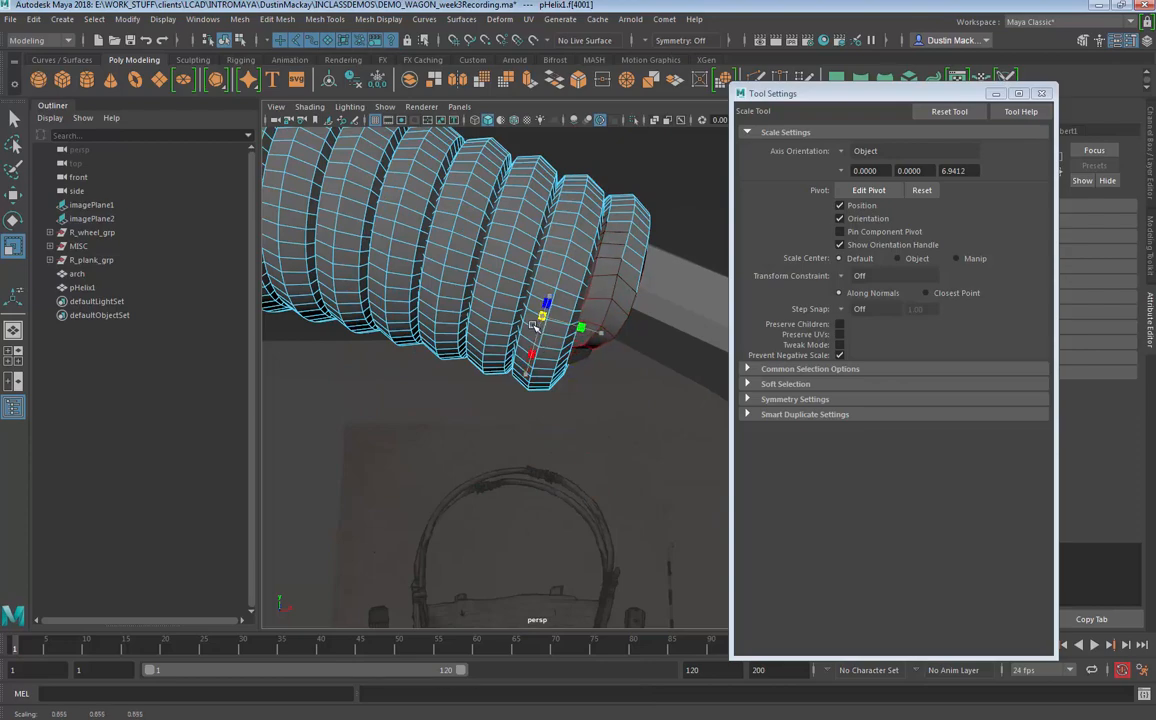
{"action": "key", "text": "w"}
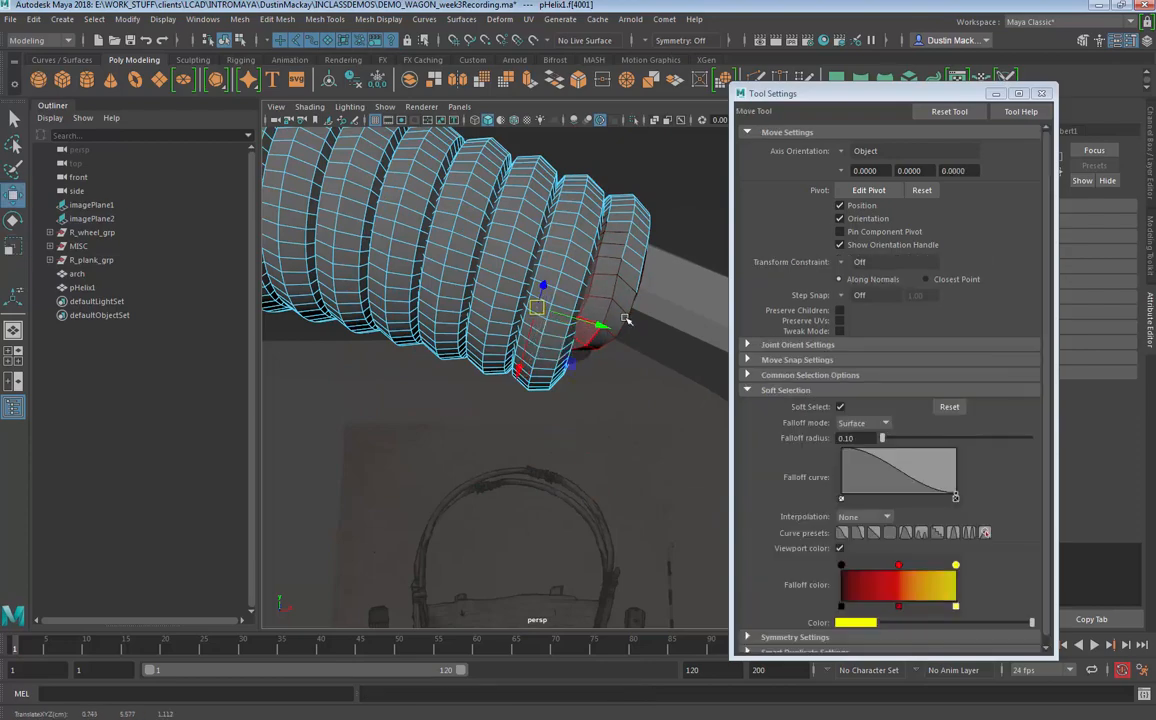
{"action": "key", "text": "ctrl+z"}
Step: Reshape the rope's end by adjusting single vertices on its last turn, reducing the soft selection falloff radius to 0.06
{"action": "left_click", "coordinate": [597, 320]}
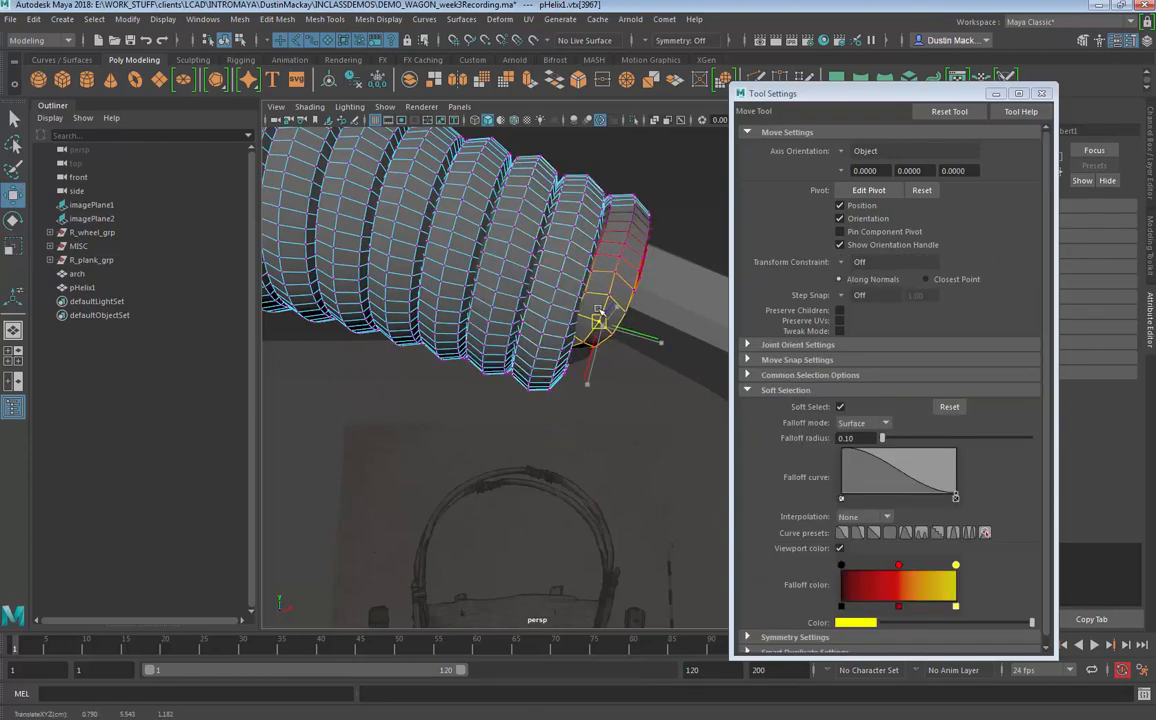
{"action": "left_click", "coordinate": [612, 271]}
{"action": "key", "text": "e"}
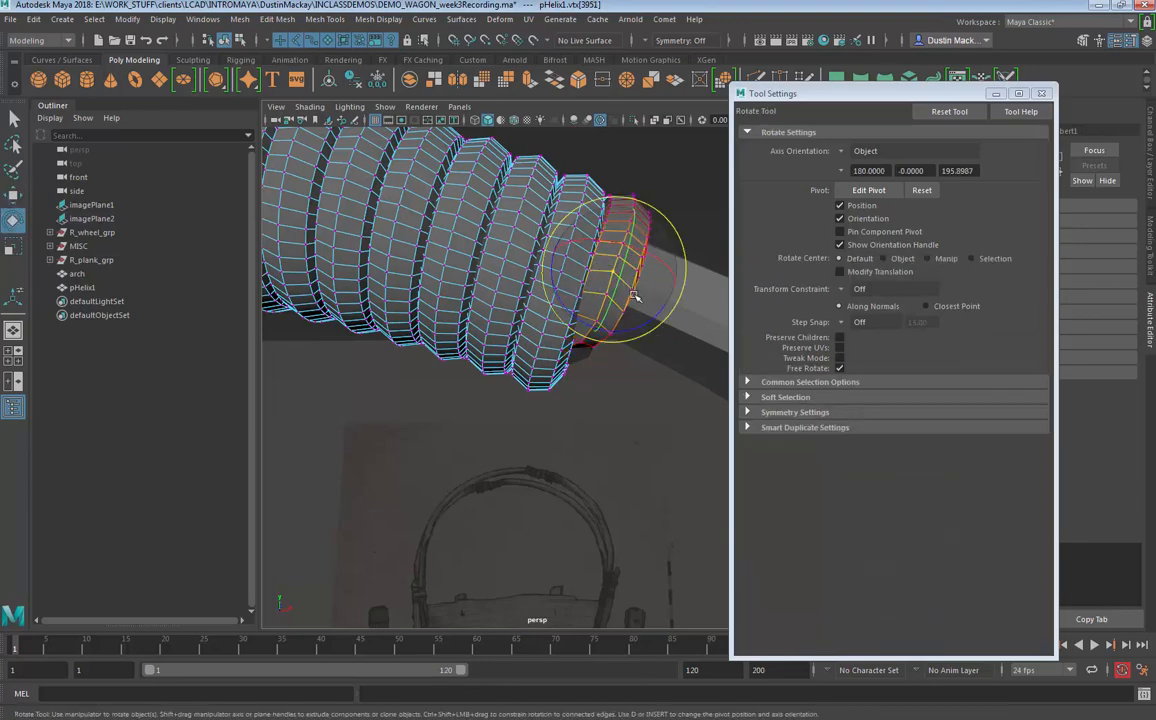
{"action": "key", "text": "q"}
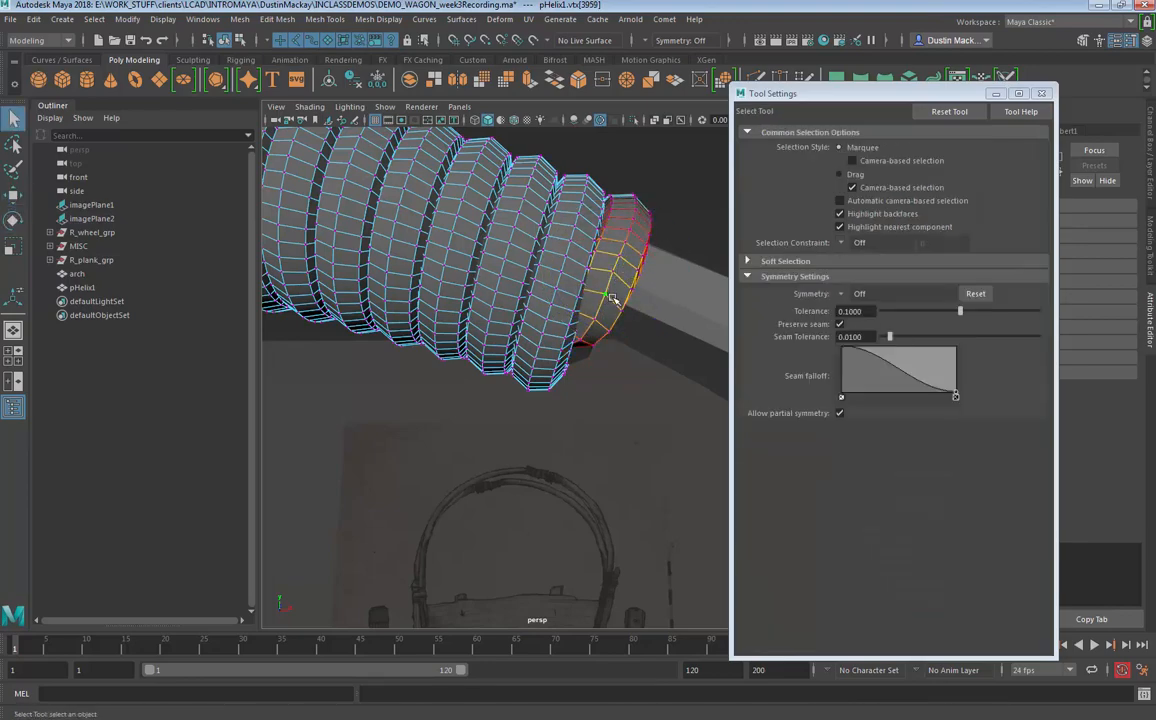
{"action": "key", "text": "e"}
{"action": "key", "text": "b"}
{"action": "left_click_drag", "start_coordinate": [628, 312], "coordinate": [588, 320]}
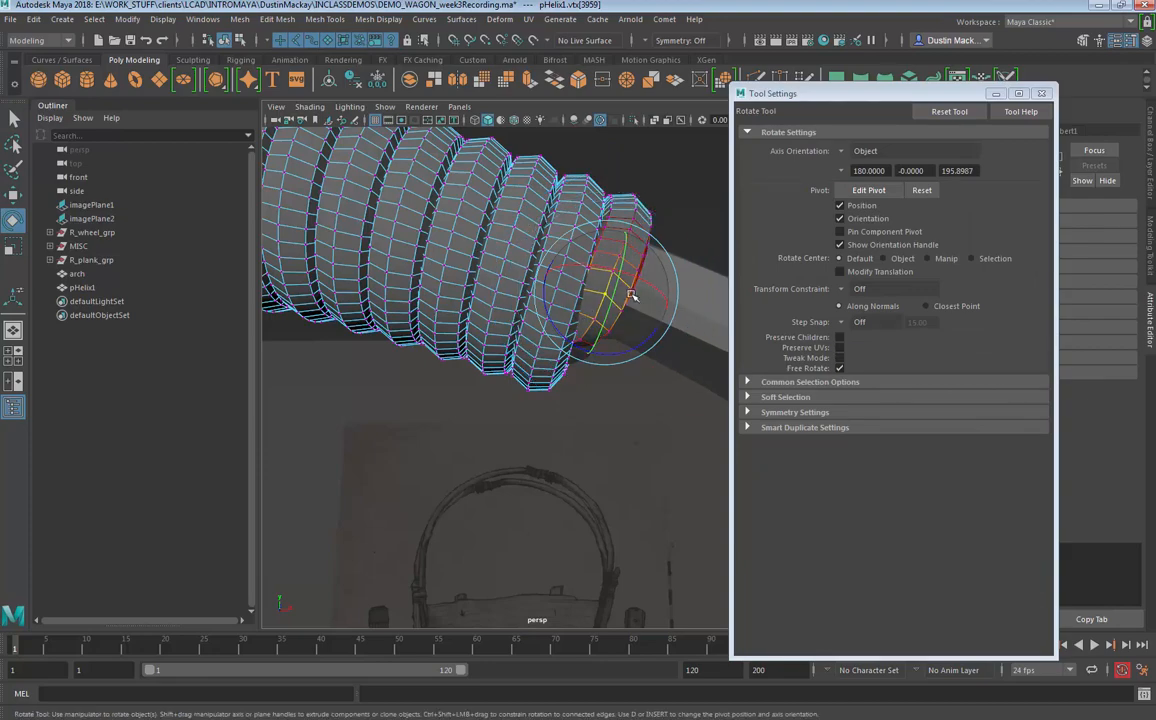
{"action": "key", "text": "w"}
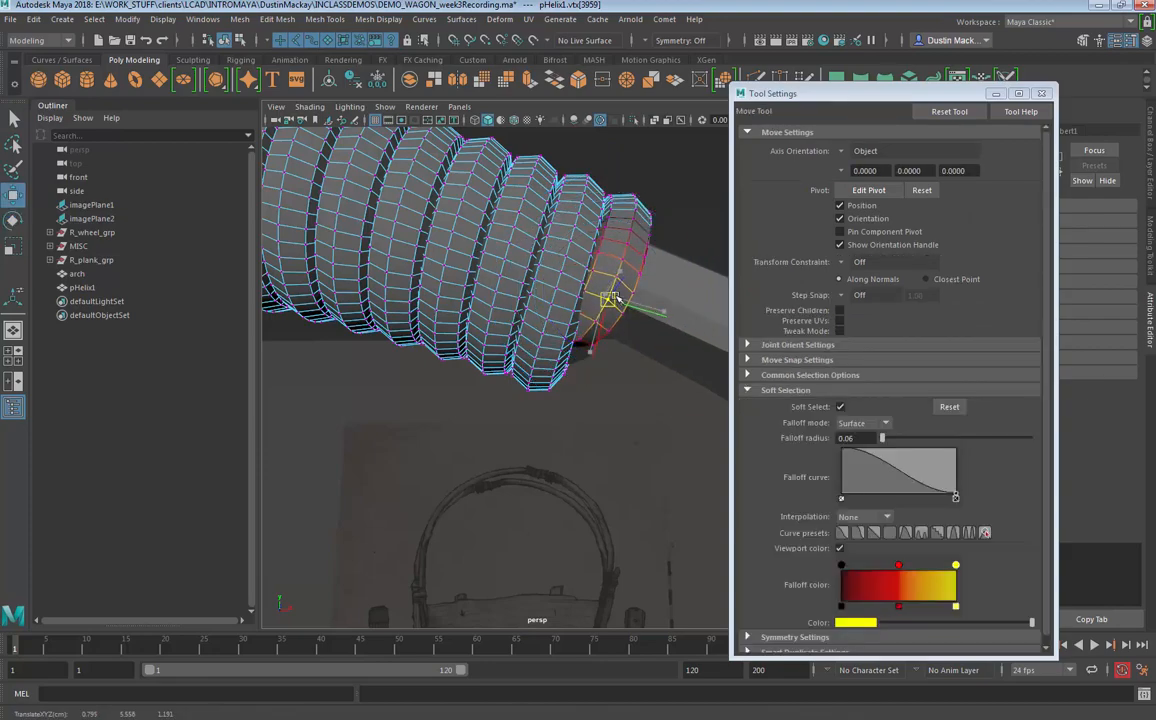
Step: Return the helix to object mode, deselect it and examine the rope wrap against the whole arch
{"action": "right_click_drag", "start_coordinate": [636, 257], "coordinate": [654, 250]}
{"action": "left_click", "coordinate": [684, 373]}
{"action": "scroll", "coordinate": [638, 397], "scroll_direction": "down", "scroll_amount": 5}
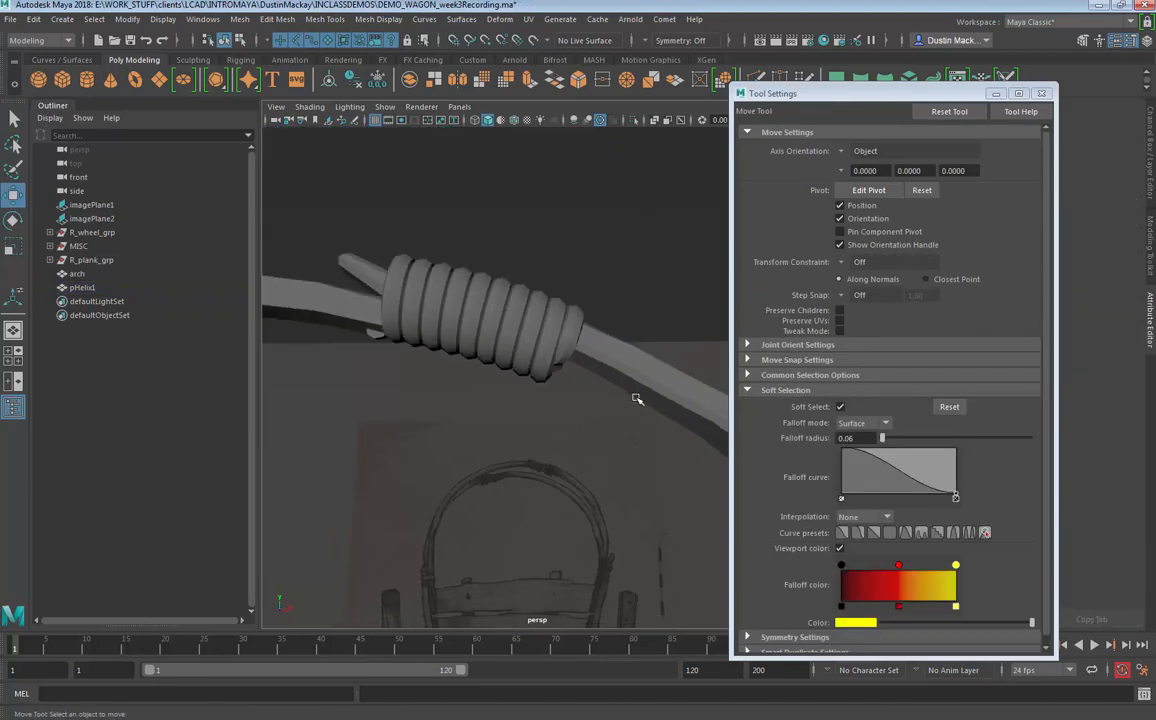
{"action": "left_click_drag", "start_coordinate": [638, 397], "coordinate": [699, 441], "text": "alt"}
{"action": "scroll", "coordinate": [676, 480], "scroll_direction": "up", "scroll_amount": 7}
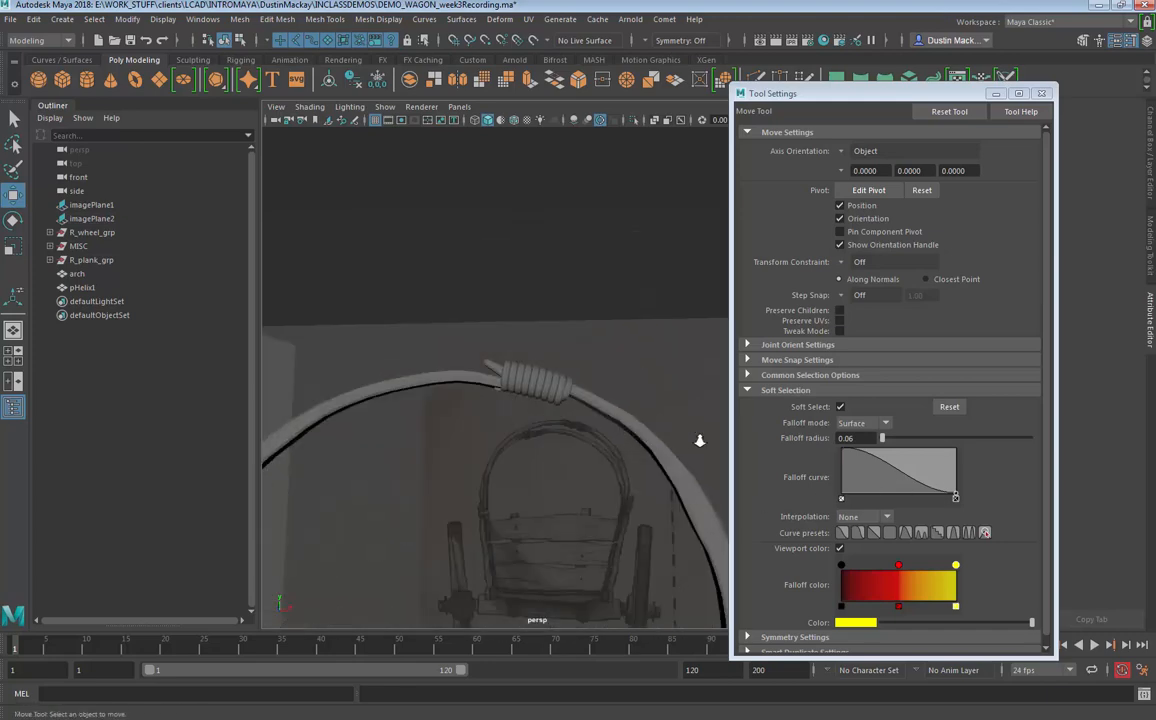
{"action": "scroll", "coordinate": [699, 441], "scroll_direction": "up", "scroll_amount": 5}
{"action": "scroll", "coordinate": [543, 411], "scroll_direction": "up", "scroll_amount": 3}
Step: Soft-select vertices on the helix's upper middle coils using Volume falloff, nudge them, and widen the falloff radius to 0.12
{"action": "right_click_drag", "start_coordinate": [534, 361], "coordinate": [503, 346]}
{"action": "left_click", "coordinate": [503, 347]}
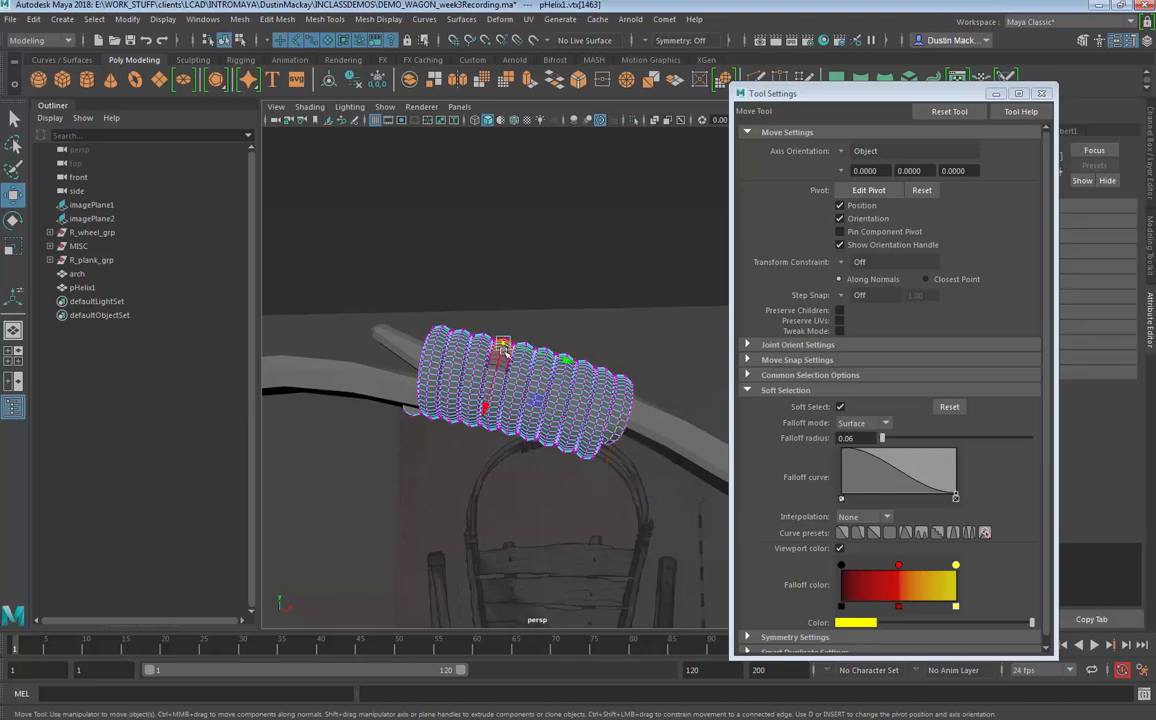
{"action": "left_click", "coordinate": [862, 424]}
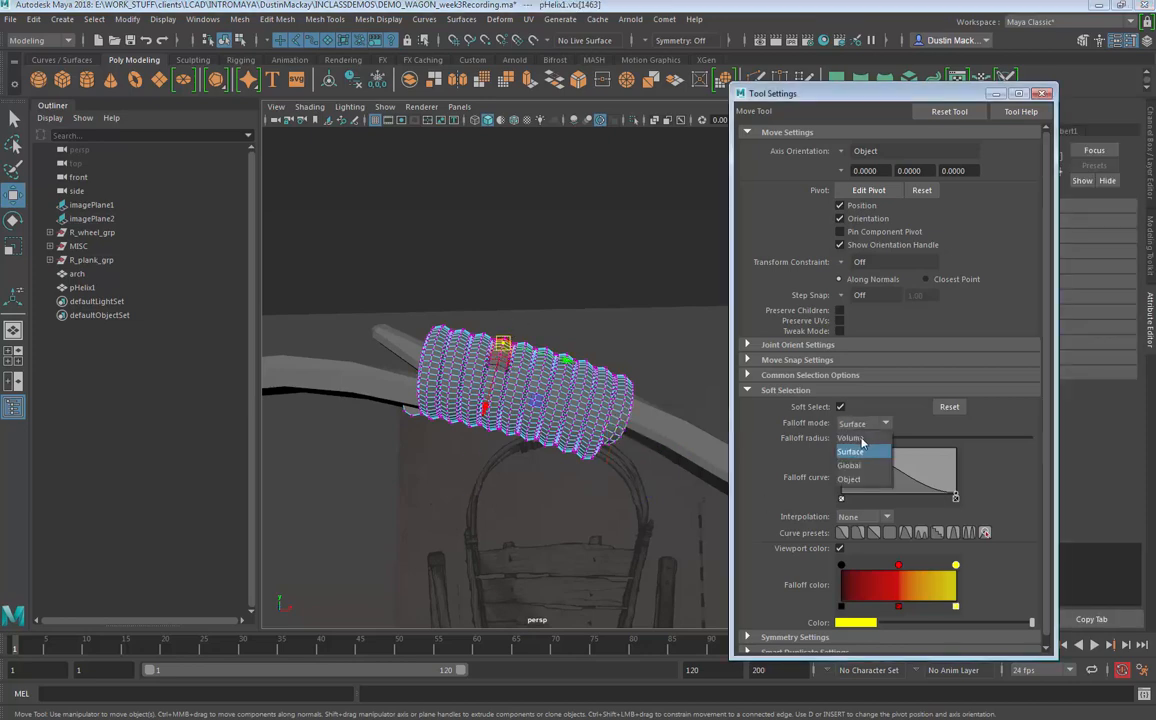
{"action": "left_click", "coordinate": [851, 439]}
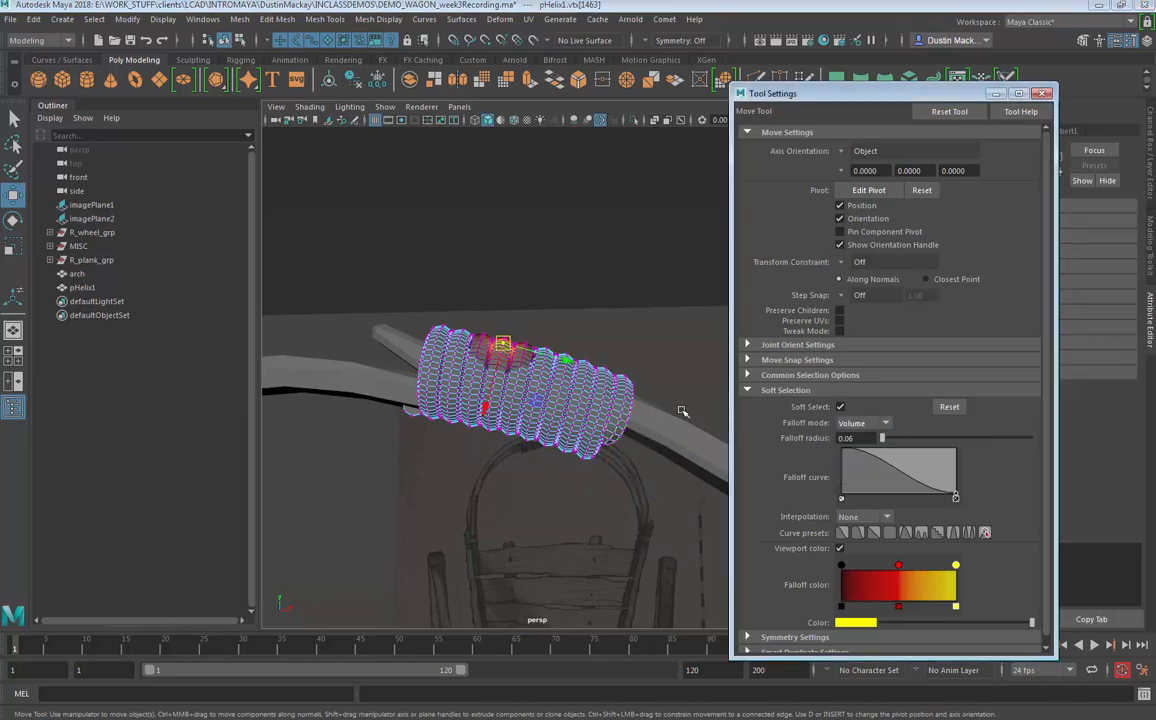
{"action": "left_click_drag", "start_coordinate": [506, 341], "coordinate": [510, 346]}
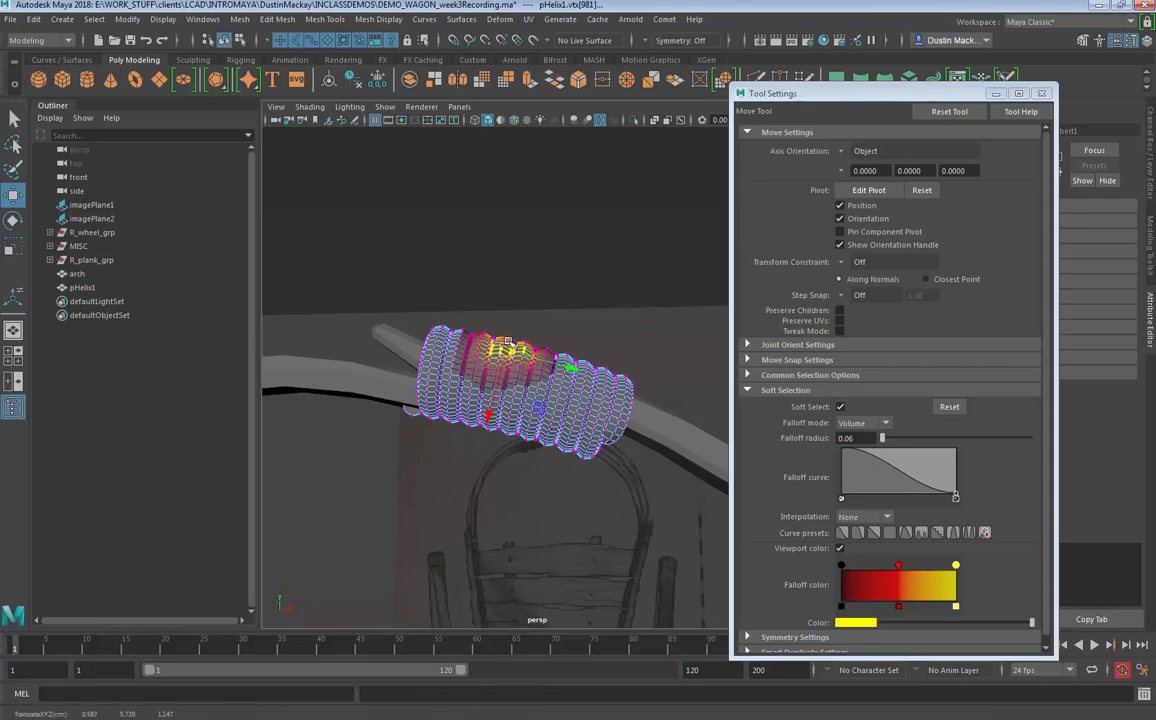
{"action": "key", "text": "ctrl+z"}
{"action": "left_click_drag", "start_coordinate": [508, 343], "coordinate": [540, 337]}
Step: Reselect a vertex on the helix's upper middle coils with soft selection and prepare to rotate the area
{"action": "left_click", "coordinate": [568, 268]}
{"action": "left_click", "coordinate": [506, 345]}
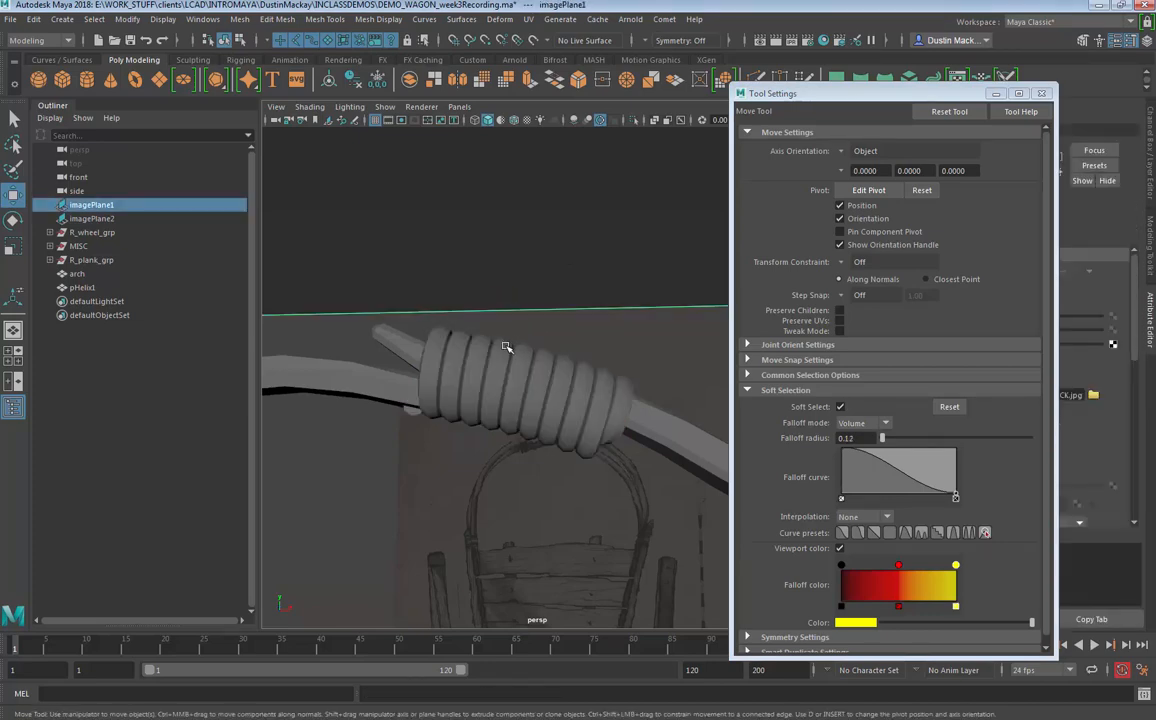
{"action": "left_click", "coordinate": [506, 347]}
{"action": "right_click_drag", "start_coordinate": [484, 353], "coordinate": [455, 354]}
{"action": "left_click", "coordinate": [508, 343]}
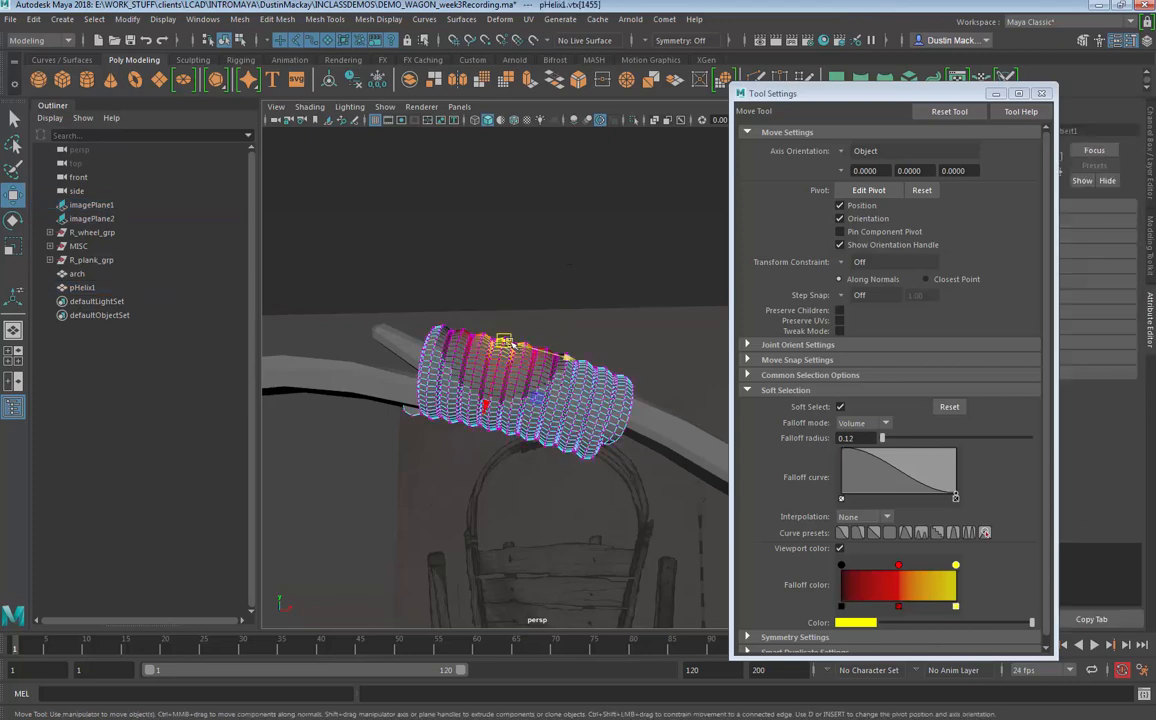
{"action": "key", "text": "e"}
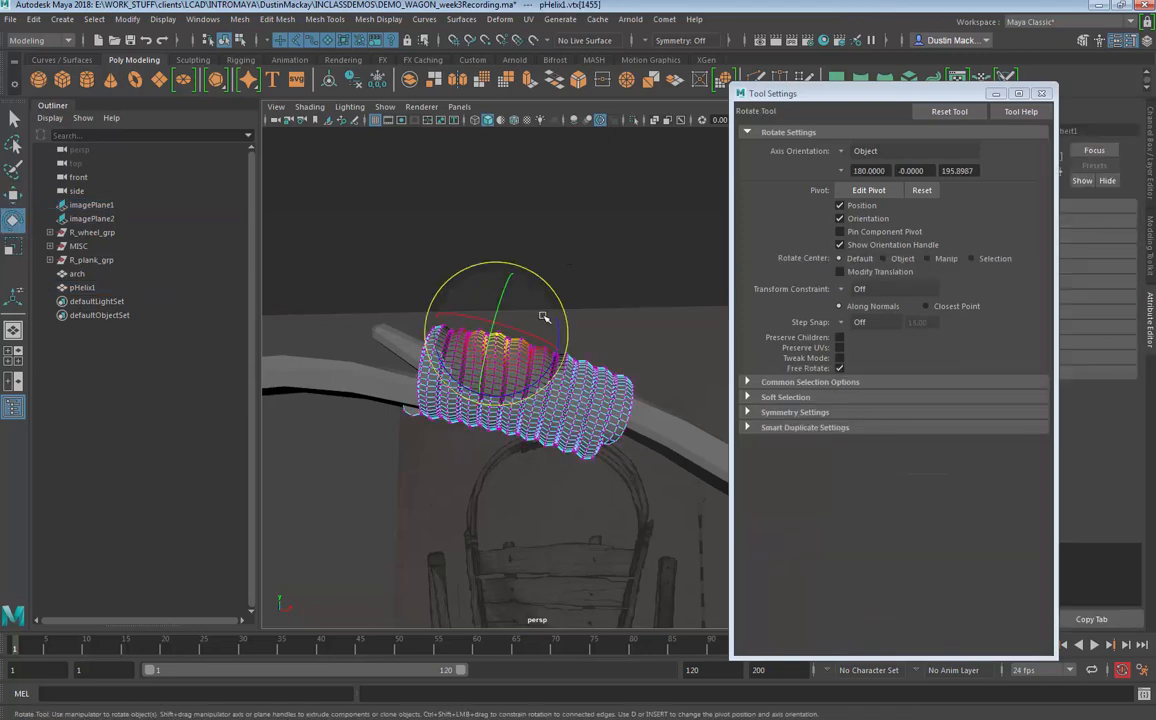
Step: Nudge soft-selected vertices on the underside and top of the helix's lower-end coils to make the wrap irregular
{"action": "left_click", "coordinate": [560, 404]}
{"action": "key", "text": "w"}
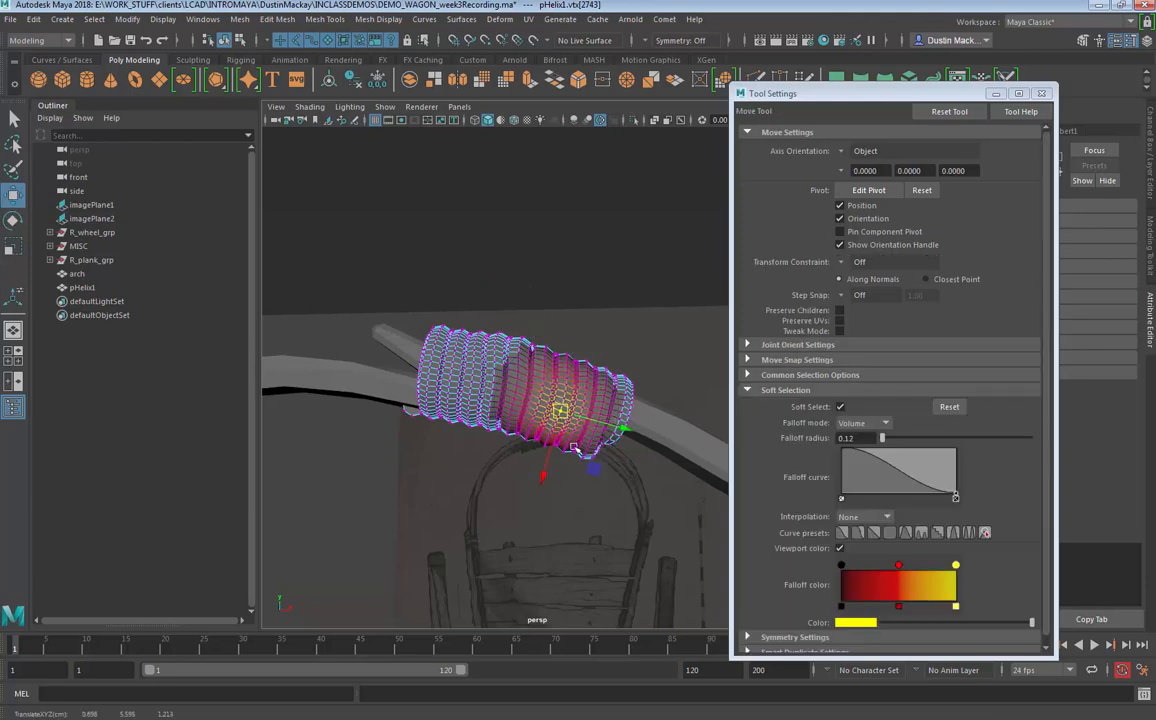
{"action": "left_click", "coordinate": [578, 452]}
{"action": "left_click_drag", "start_coordinate": [578, 453], "coordinate": [579, 459]}
{"action": "left_click", "coordinate": [586, 369]}
{"action": "left_click_drag", "start_coordinate": [586, 369], "coordinate": [590, 364]}
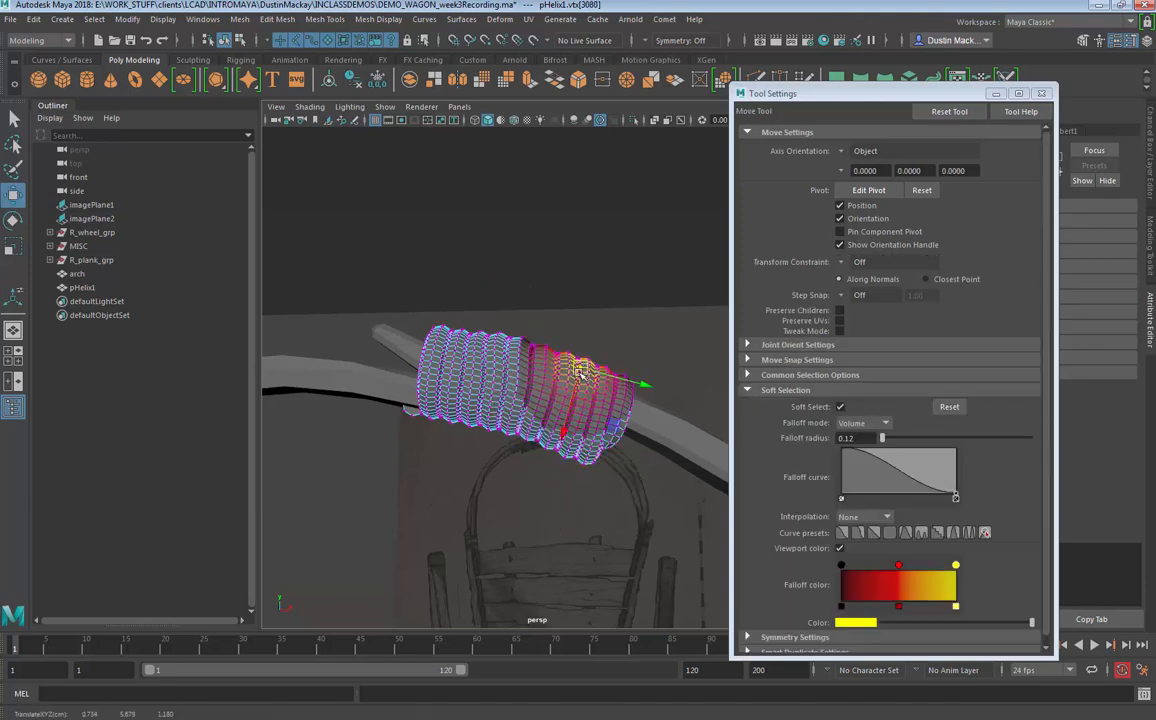
Step: Scale soft-selected vertices at several spots across the helix to vary the thickness of its coils
{"action": "key", "text": "r"}
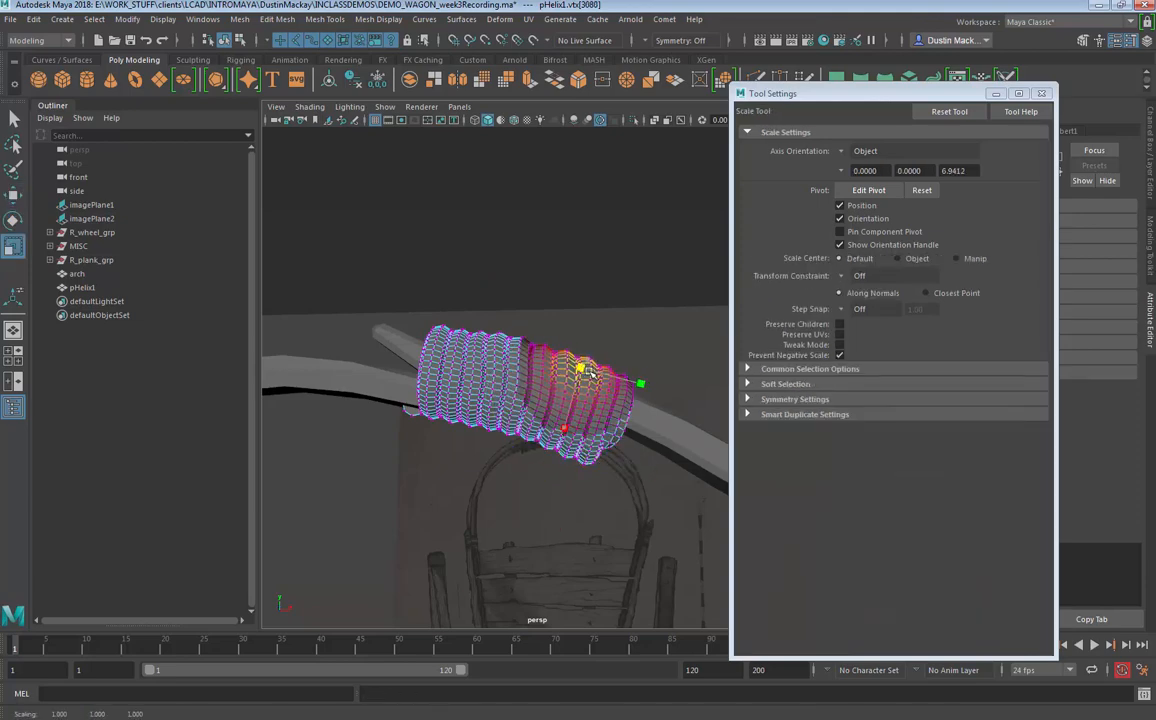
{"action": "left_click", "coordinate": [489, 410]}
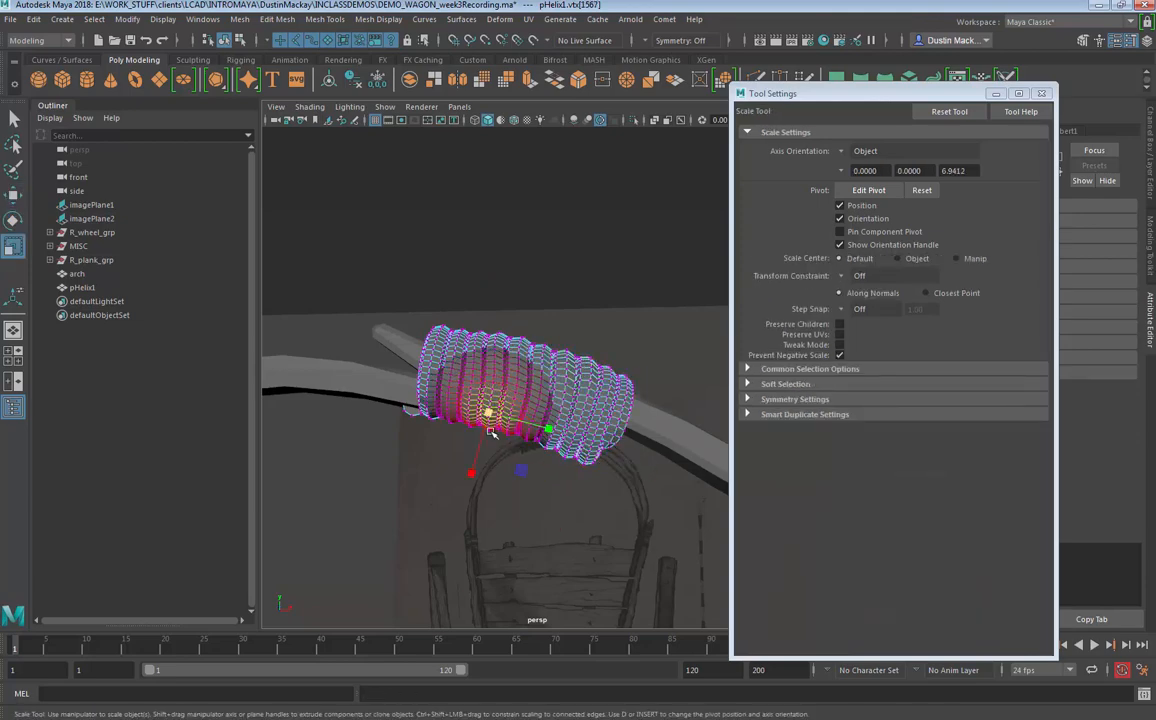
{"action": "left_click", "coordinate": [534, 354]}
{"action": "left_click", "coordinate": [497, 345]}
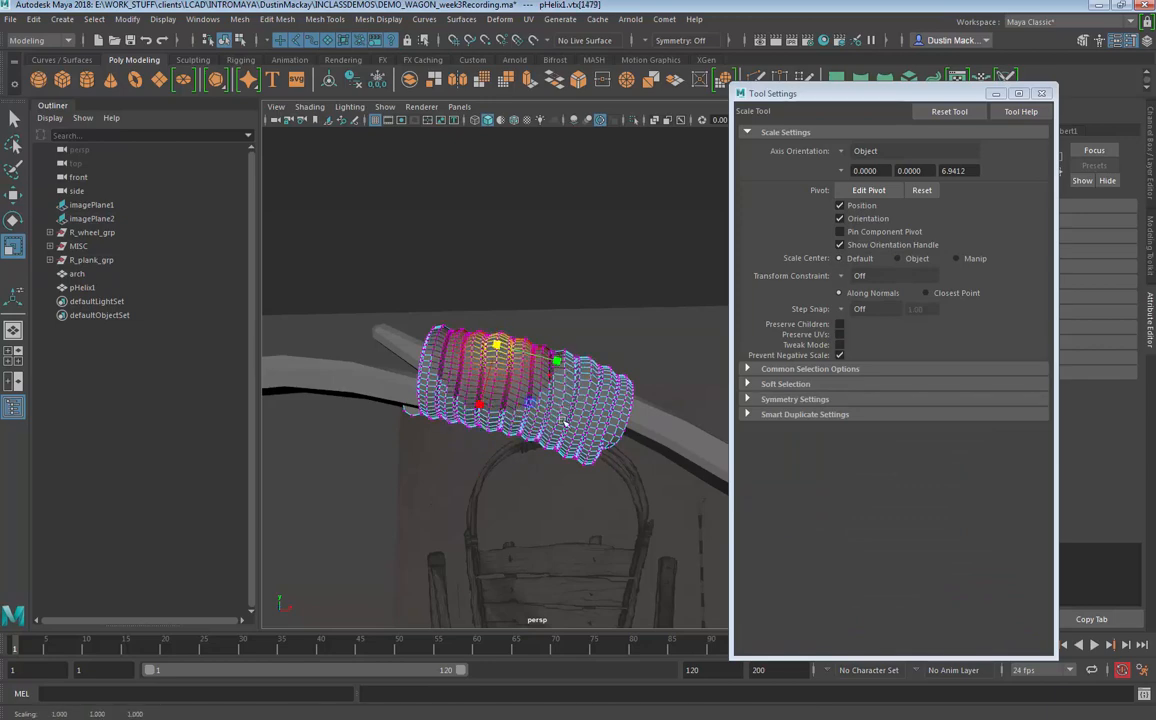
{"action": "left_click", "coordinate": [540, 441]}
{"action": "left_click", "coordinate": [572, 457]}
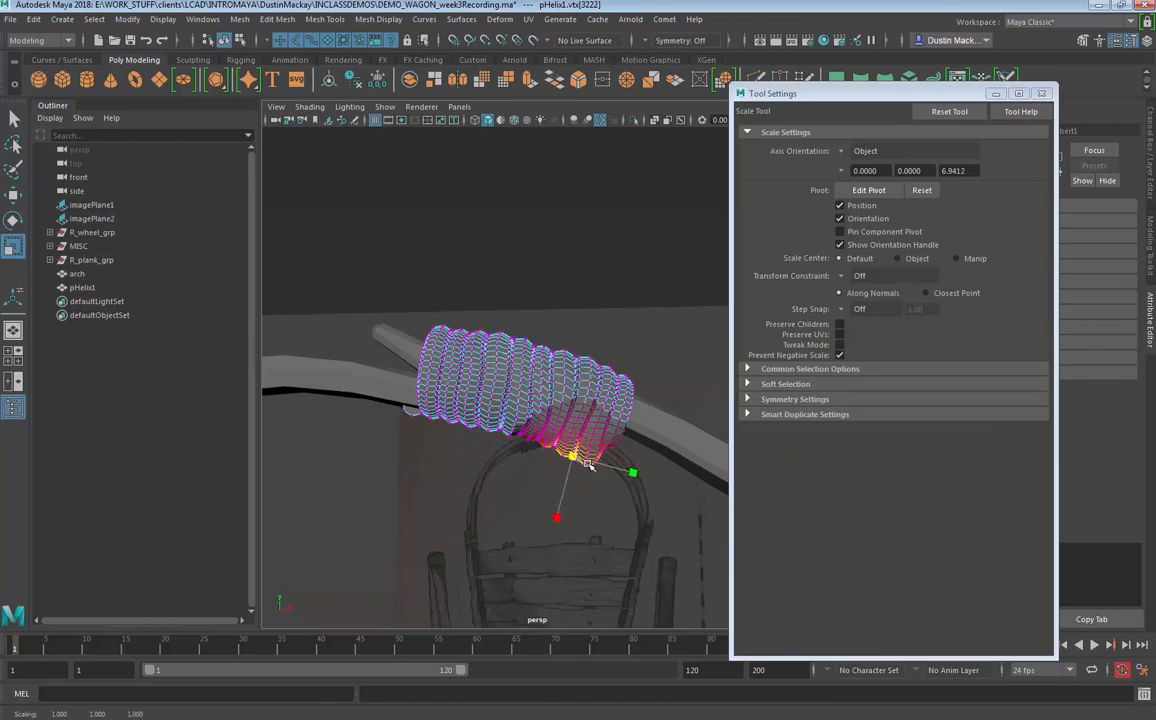
Step: Return the helix to object mode, clear the selection and examine the irregular wrap on the arch
{"action": "key", "text": "F8"}
{"action": "left_click", "coordinate": [302, 539]}
{"action": "scroll", "coordinate": [302, 539], "scroll_direction": "down", "scroll_amount": 5}
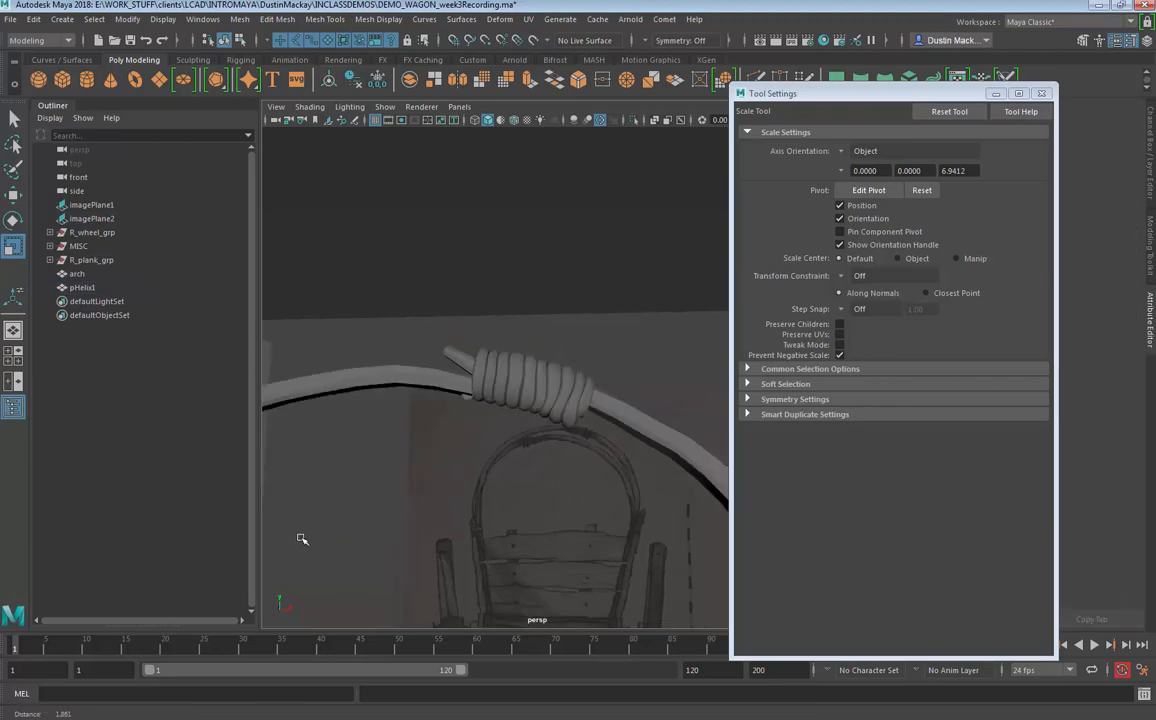
{"action": "left_click_drag", "start_coordinate": [591, 483], "coordinate": [578, 440], "text": "alt"}
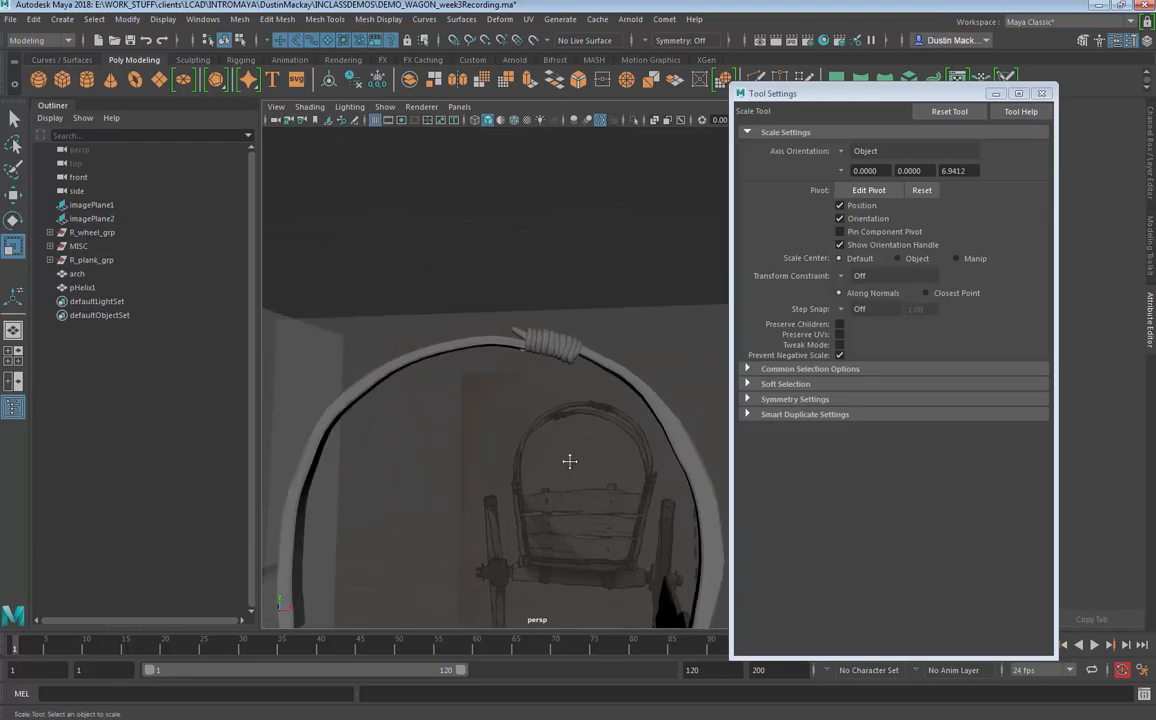
{"action": "middle_click_drag", "start_coordinate": [570, 462], "coordinate": [558, 492], "text": "alt"}
{"action": "scroll", "coordinate": [588, 452], "scroll_direction": "up", "scroll_amount": 5}
Step: Select the rope helix and hide it to expose the arch's overlapping crown ends
{"action": "left_click", "coordinate": [574, 385]}
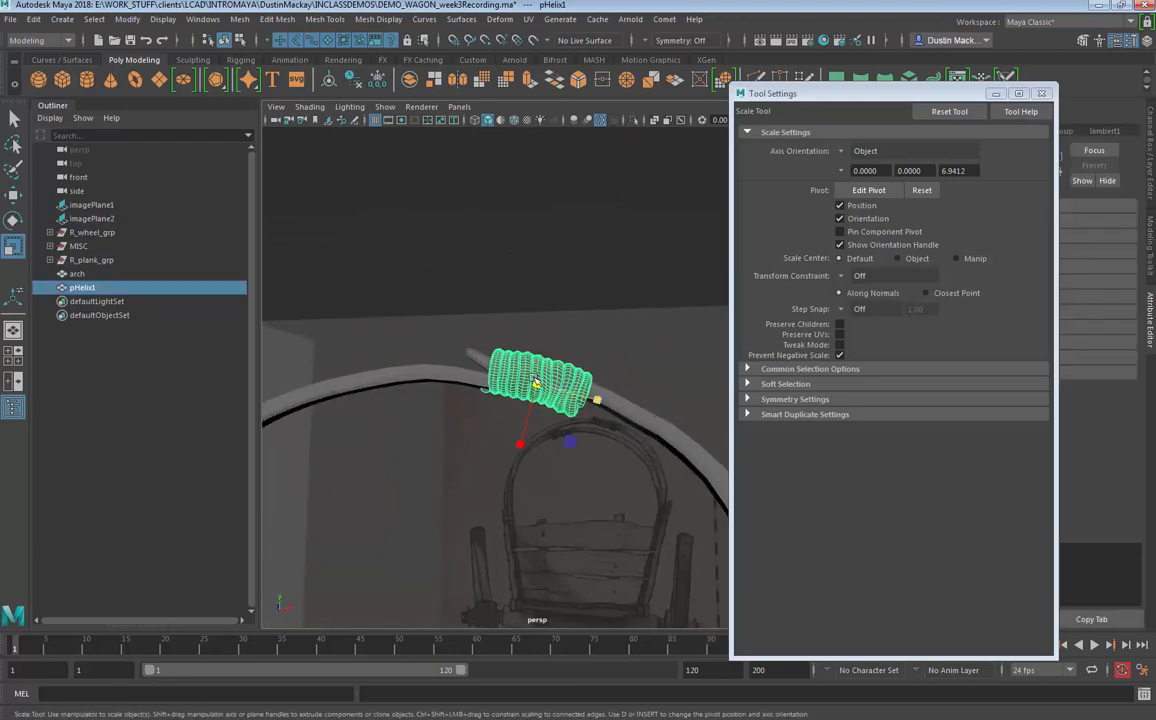
{"action": "left_click", "coordinate": [601, 421]}
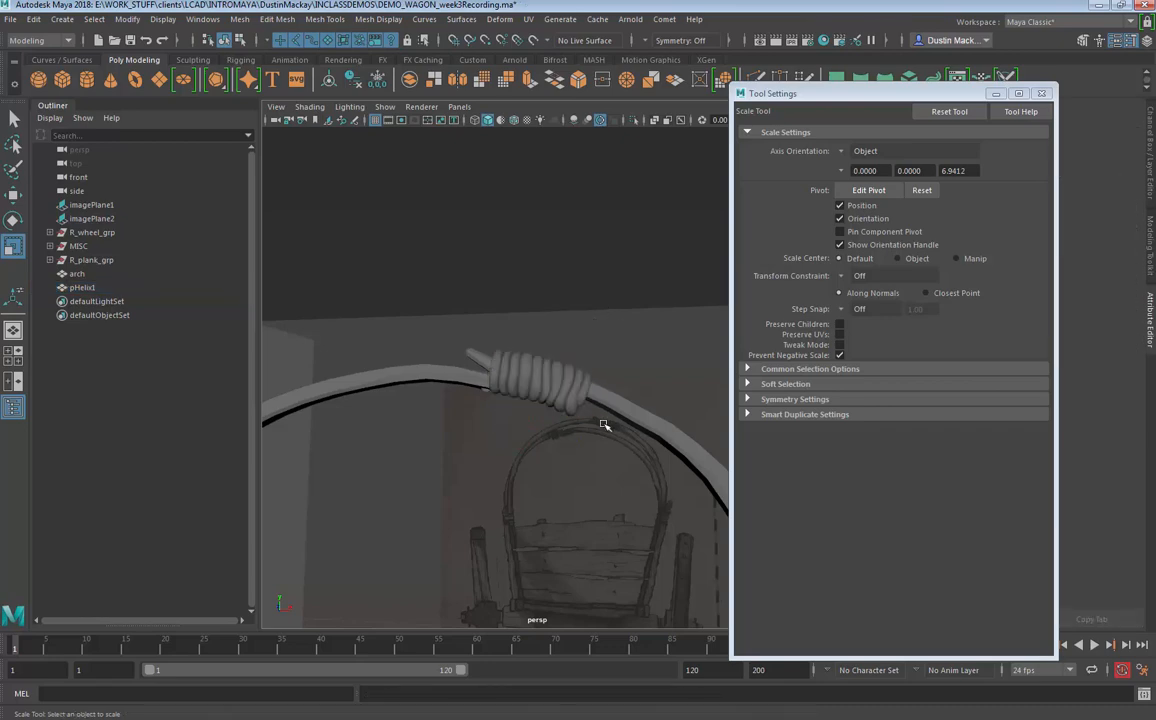
{"action": "left_click_drag", "start_coordinate": [601, 421], "coordinate": [557, 393], "text": "alt"}
{"action": "left_click", "coordinate": [557, 393]}
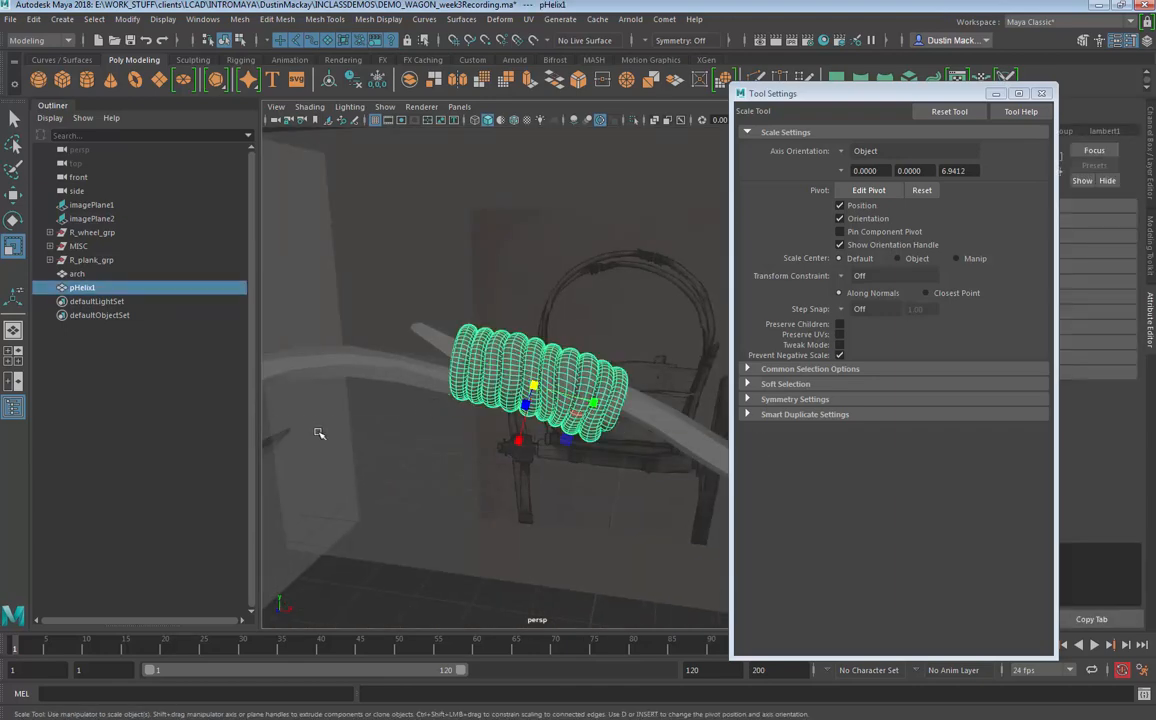
{"action": "key", "text": "h"}
Step: Select the arch and examine the overlapping ends at its crown up close
{"action": "left_click_drag", "start_coordinate": [583, 427], "coordinate": [570, 405], "text": "alt"}
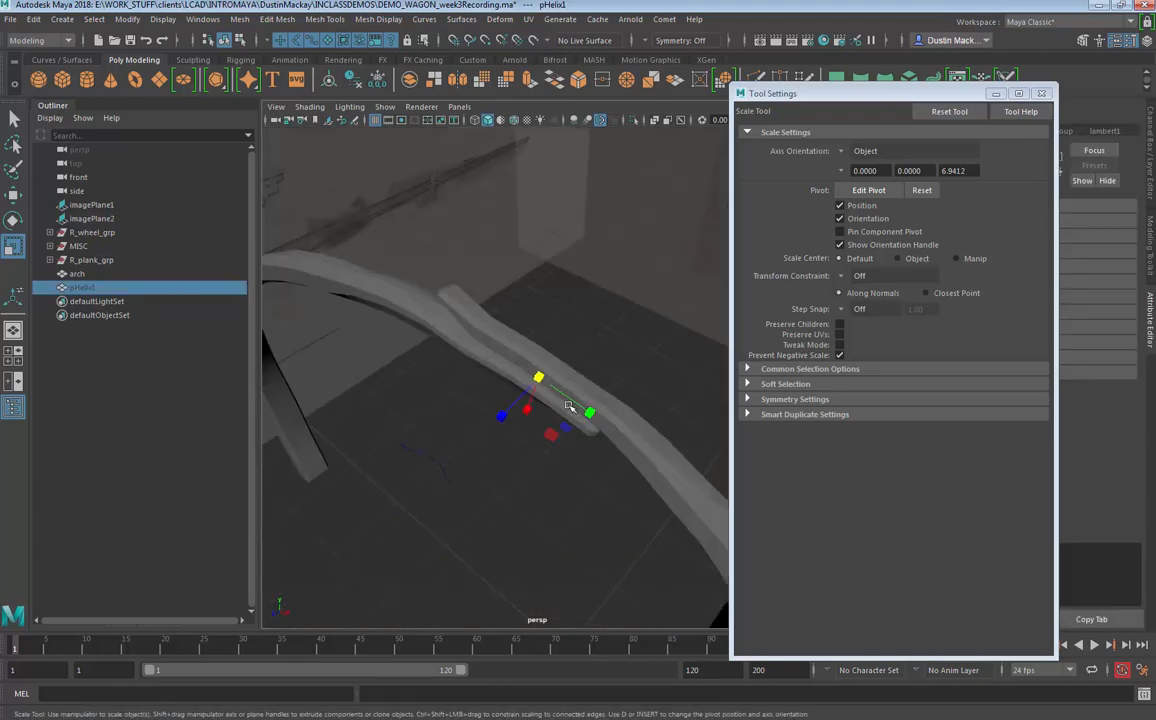
{"action": "left_click", "coordinate": [573, 405]}
{"action": "left_click", "coordinate": [499, 349]}
{"action": "left_click_drag", "start_coordinate": [499, 349], "coordinate": [566, 490], "text": "alt"}
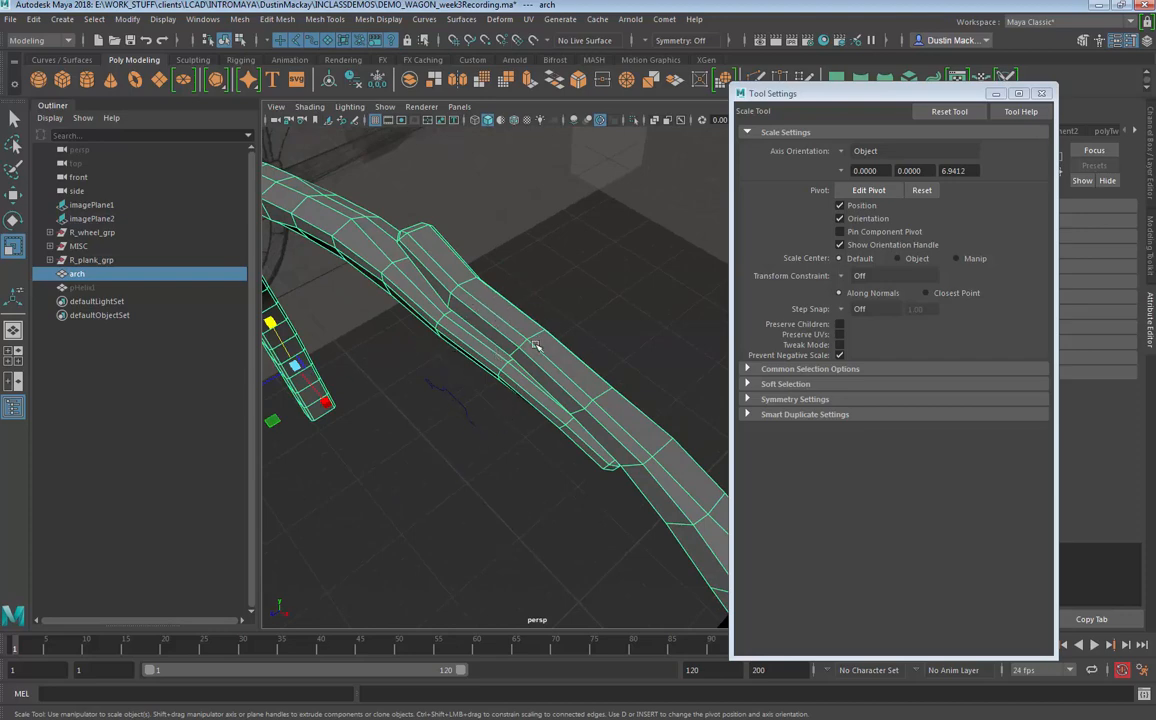
Step: Make the arch a live surface and display wireframe on shaded around its overlapping crown ends
{"action": "left_click_drag", "start_coordinate": [537, 351], "coordinate": [487, 374], "text": "alt"}
{"action": "left_click_drag", "start_coordinate": [617, 457], "coordinate": [606, 503], "text": "alt"}
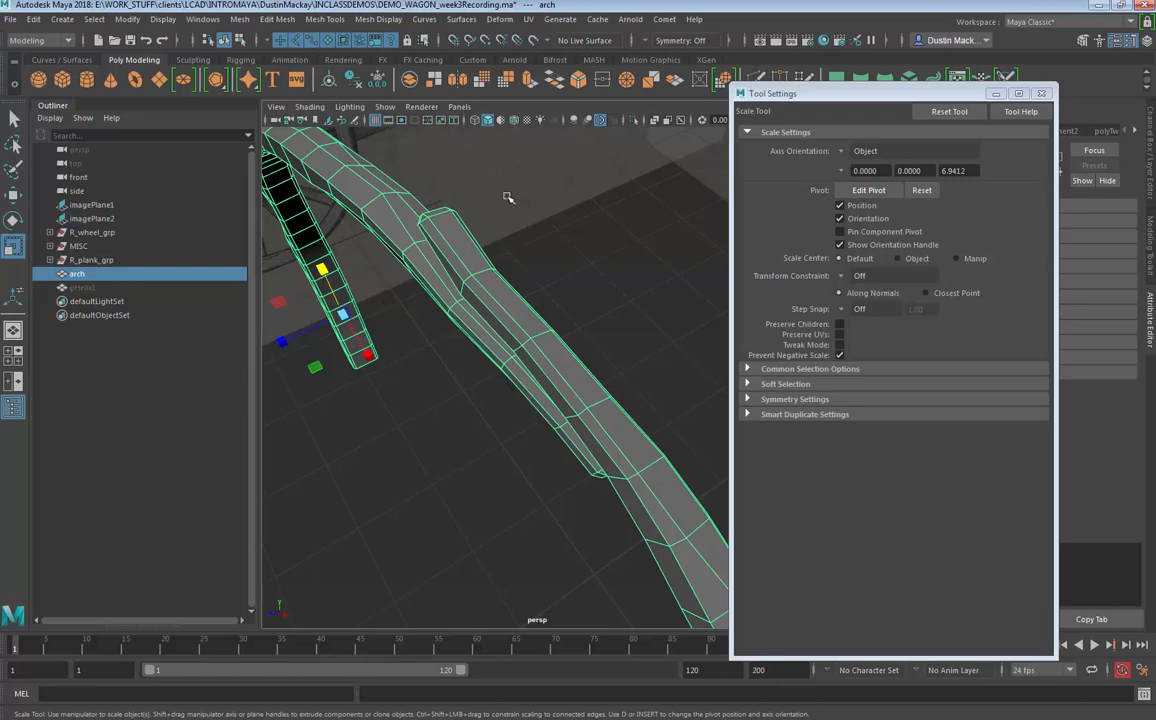
{"action": "left_click", "coordinate": [533, 41]}
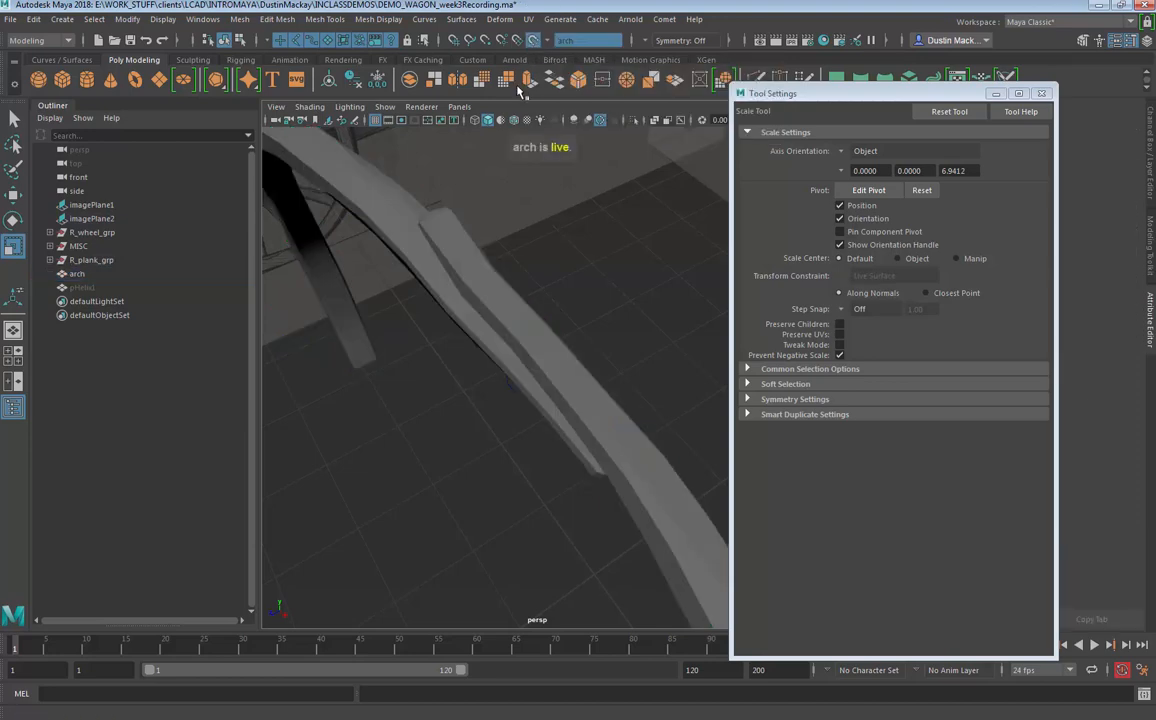
{"action": "left_click", "coordinate": [516, 121]}
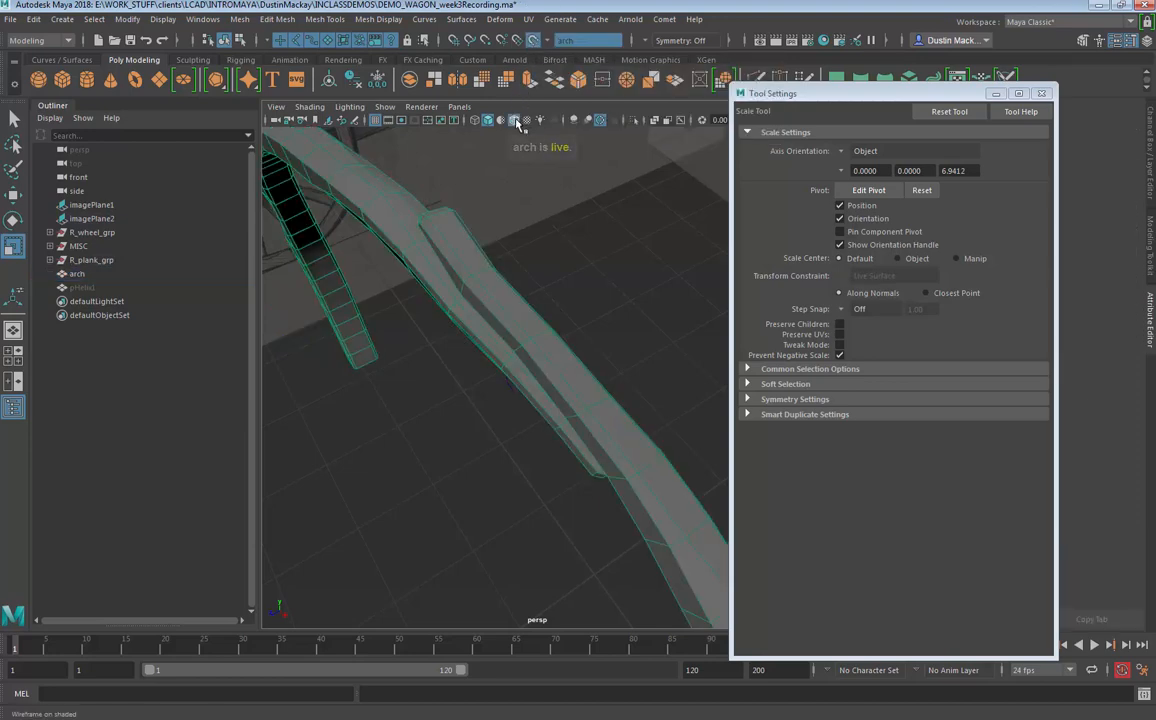
{"action": "left_click_drag", "start_coordinate": [591, 300], "coordinate": [537, 303], "text": "alt"}
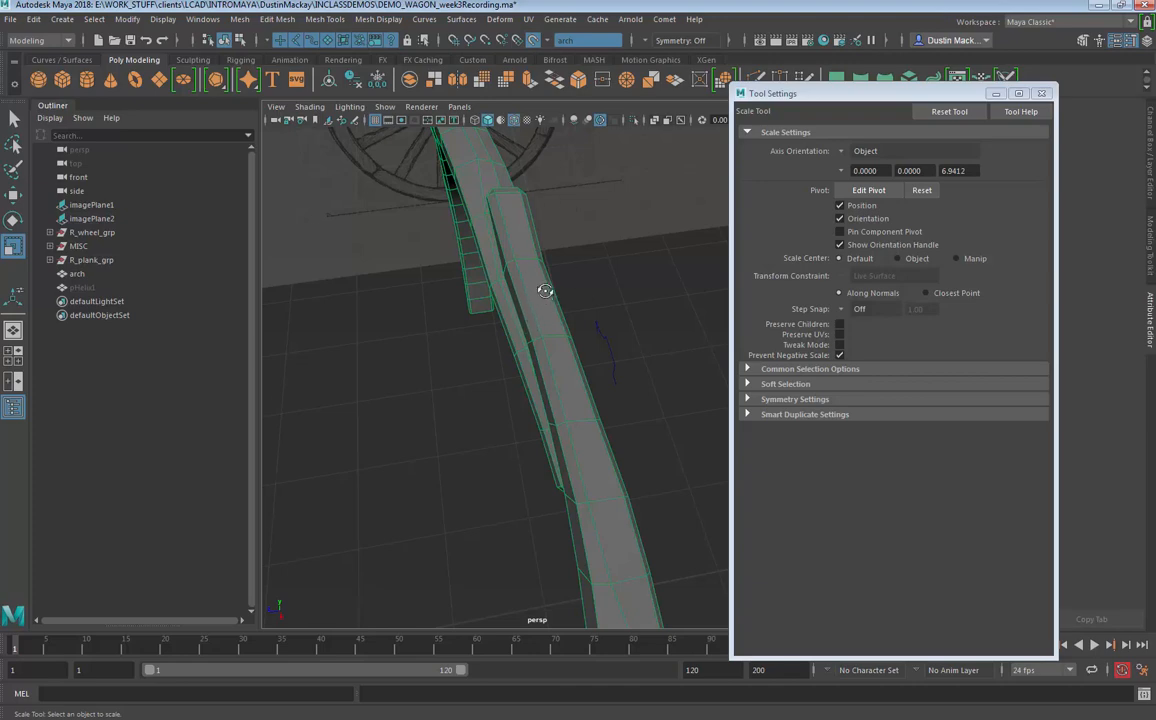
{"action": "left_click_drag", "start_coordinate": [545, 291], "coordinate": [563, 284], "text": "alt"}
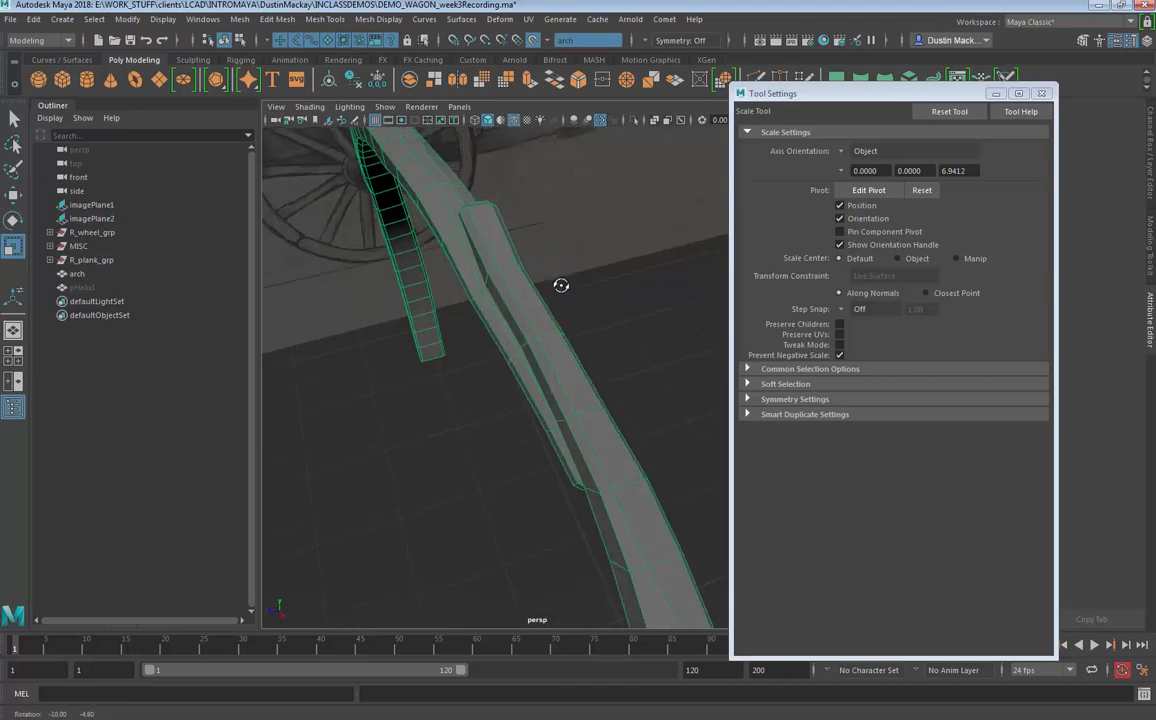
Step: Start a cubic CV curve on the live arch beside the lower strip's tip and run it up the upper strip's front
{"action": "left_click", "coordinate": [62, 19]}
{"action": "mouse_move", "coordinate": [99, 119]}
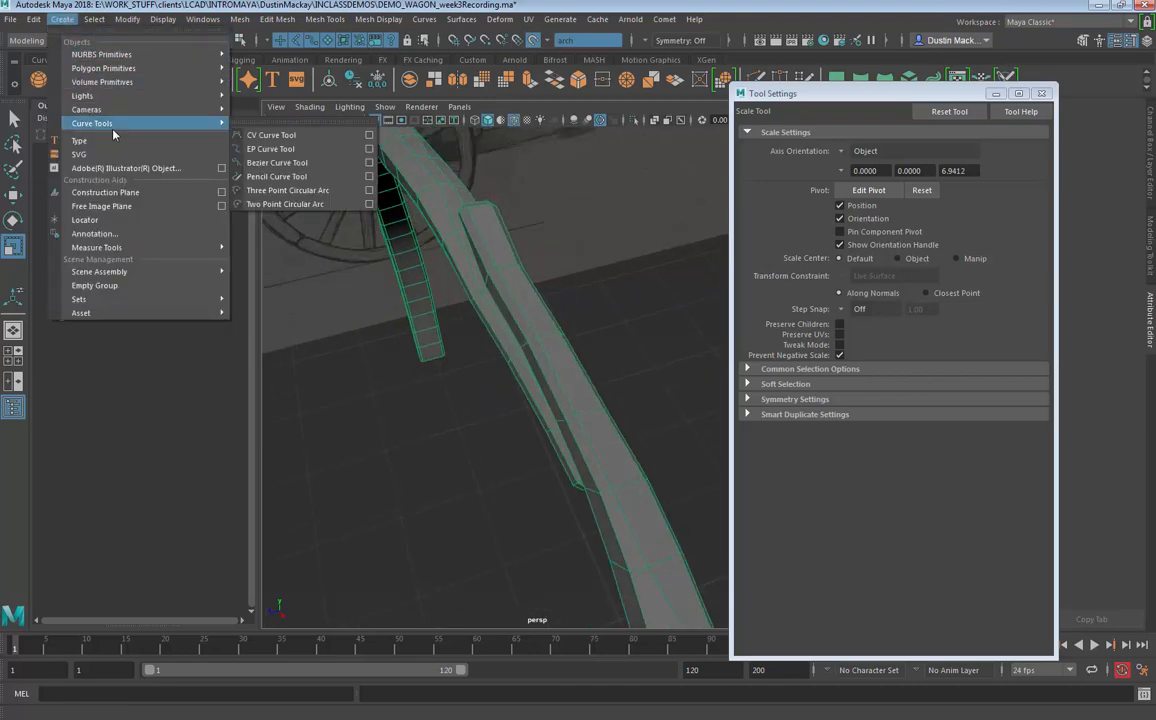
{"action": "left_click", "coordinate": [265, 134]}
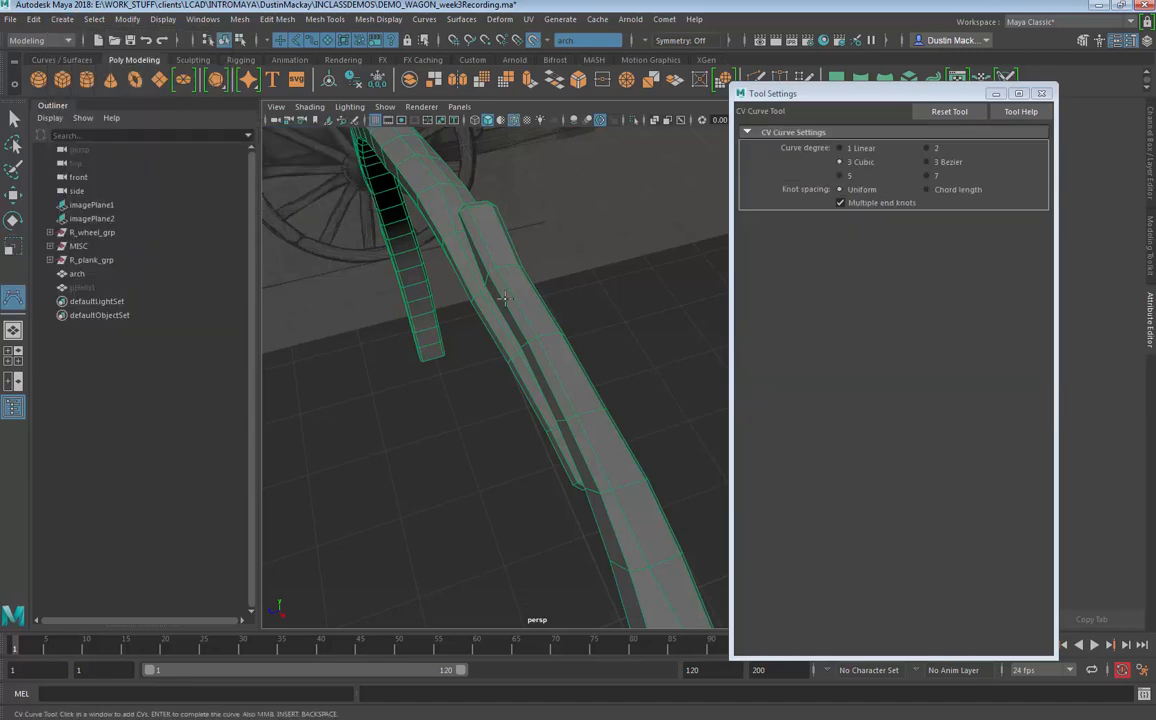
{"action": "left_click_drag", "start_coordinate": [470, 340], "coordinate": [465, 373], "text": "alt"}
{"action": "left_click", "coordinate": [360, 309]}
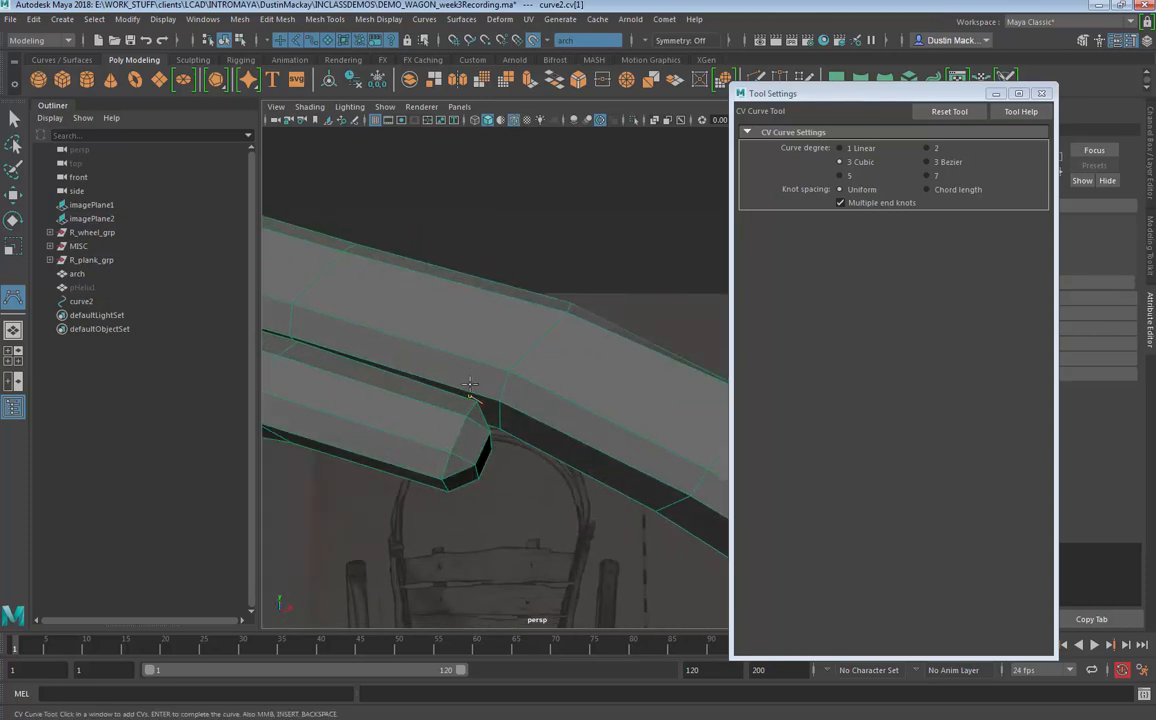
{"action": "left_click", "coordinate": [469, 384]}
{"action": "left_click", "coordinate": [466, 345]}
{"action": "left_click_drag", "start_coordinate": [466, 345], "coordinate": [464, 305], "text": "alt"}
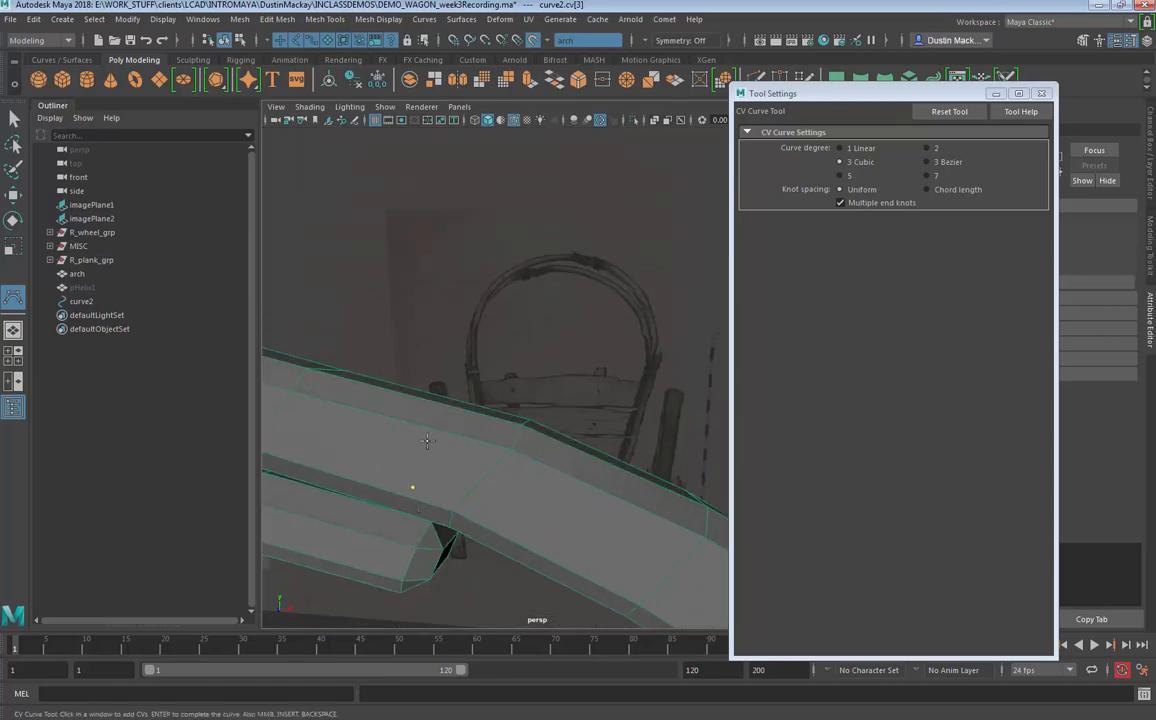
Step: Carry the curve across the top of the upper strip to its back edge, undoing a misplaced point
{"action": "left_click_drag", "start_coordinate": [439, 425], "coordinate": [548, 365], "text": "alt"}
{"action": "middle_click_drag", "start_coordinate": [548, 365], "coordinate": [551, 406], "text": "alt"}
{"action": "left_click_drag", "start_coordinate": [551, 406], "coordinate": [562, 435], "text": "alt"}
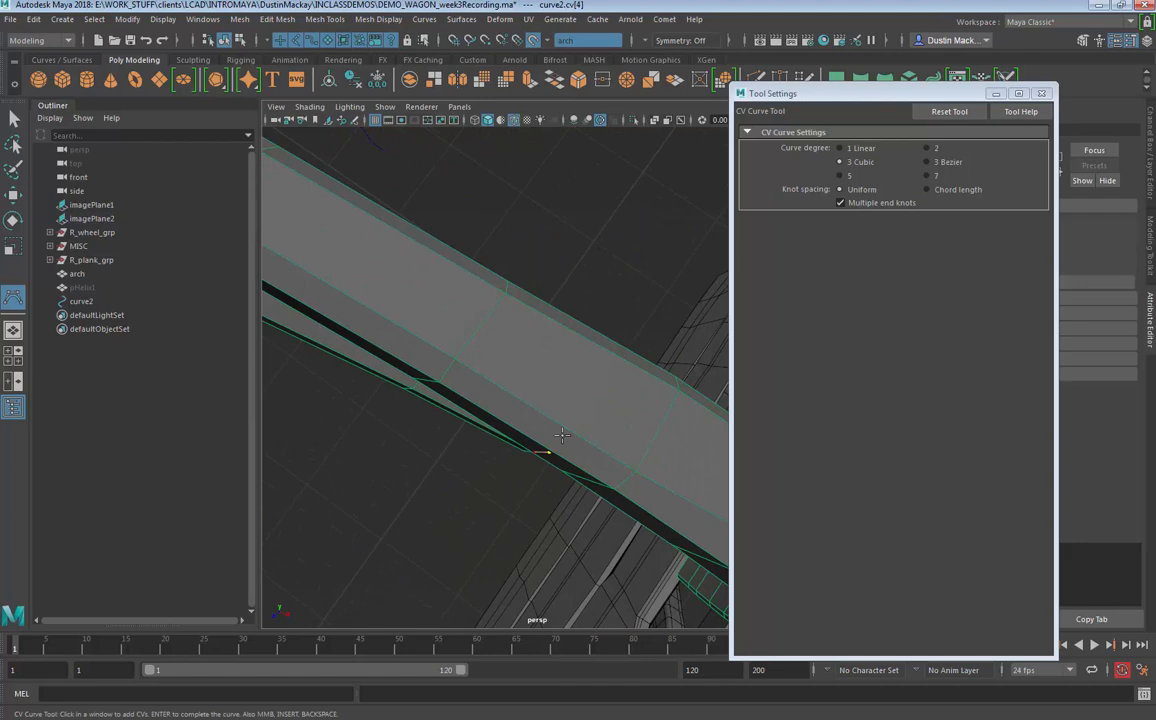
{"action": "left_click", "coordinate": [589, 381]}
{"action": "left_click", "coordinate": [595, 352]}
{"action": "left_click_drag", "start_coordinate": [595, 352], "coordinate": [490, 343], "text": "alt"}
{"action": "key", "text": "ctrl+z"}
{"action": "left_click", "coordinate": [498, 407]}
{"action": "left_click", "coordinate": [500, 421]}
{"action": "left_click", "coordinate": [500, 421]}
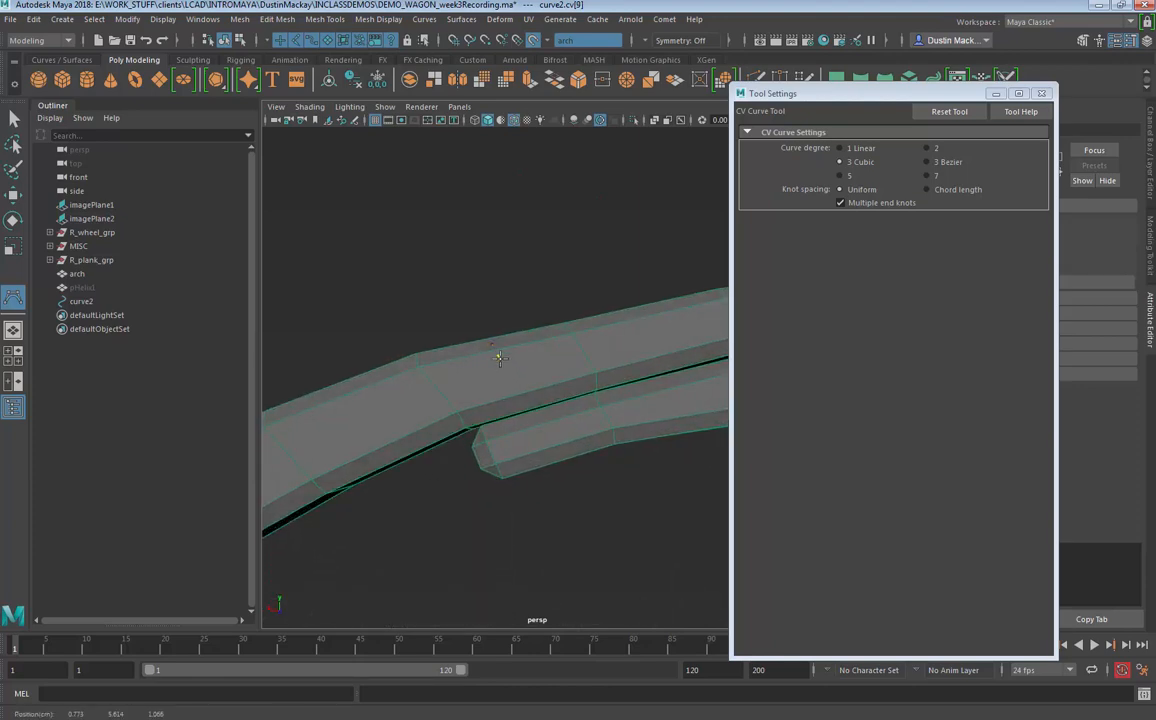
Step: Run the first wrap down the back of both strips and under the lower one, replacing a misplaced point
{"action": "left_click", "coordinate": [501, 362]}
{"action": "left_click", "coordinate": [508, 378]}
{"action": "left_click", "coordinate": [511, 386]}
{"action": "left_click_drag", "start_coordinate": [532, 404], "coordinate": [549, 295], "text": "alt"}
{"action": "left_click", "coordinate": [537, 362]}
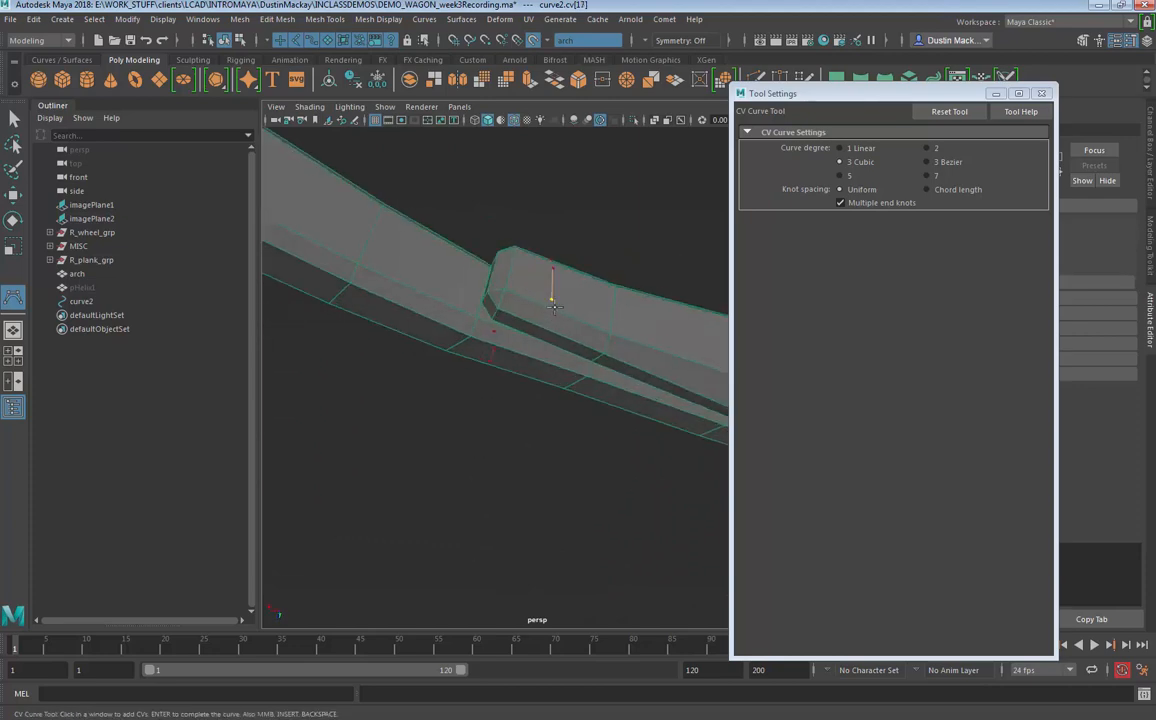
{"action": "key", "text": "ctrl+z"}
{"action": "left_click", "coordinate": [552, 287]}
{"action": "left_click", "coordinate": [549, 323]}
Step: Bring the curve up the front and across the top to begin the second wrap beside the first
{"action": "left_click_drag", "start_coordinate": [579, 327], "coordinate": [541, 316], "text": "alt"}
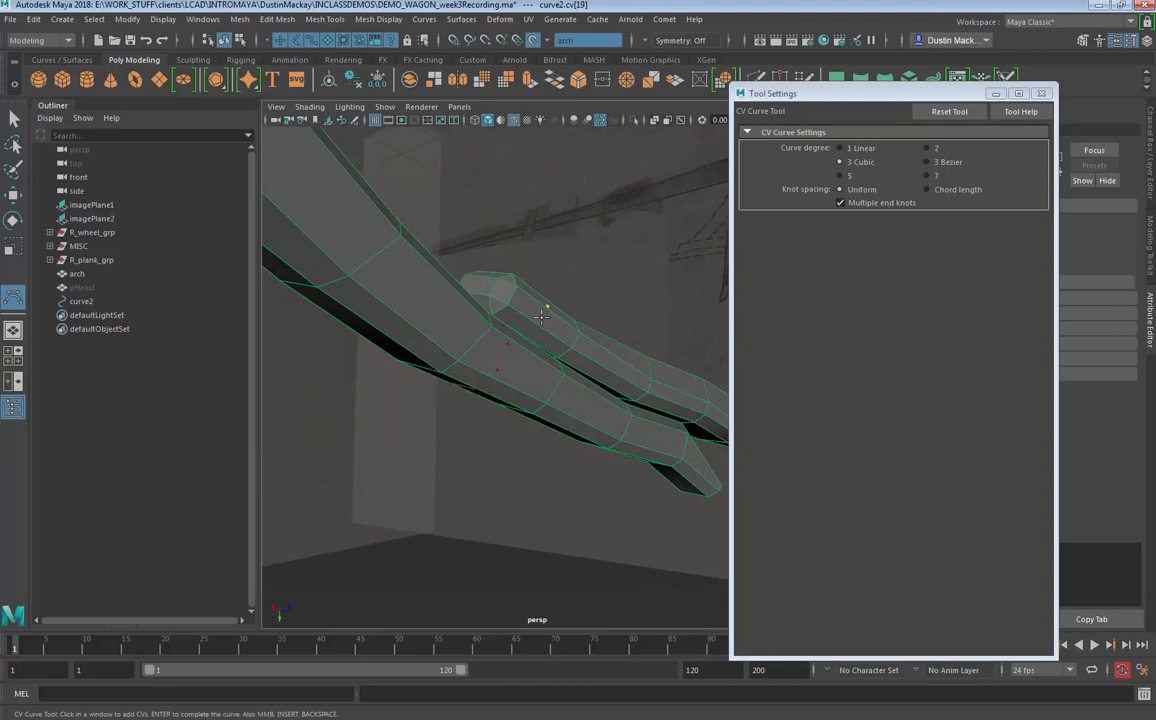
{"action": "left_click", "coordinate": [529, 365]}
{"action": "left_click_drag", "start_coordinate": [547, 400], "coordinate": [492, 406], "text": "alt"}
{"action": "left_click", "coordinate": [509, 421]}
{"action": "left_click", "coordinate": [491, 404]}
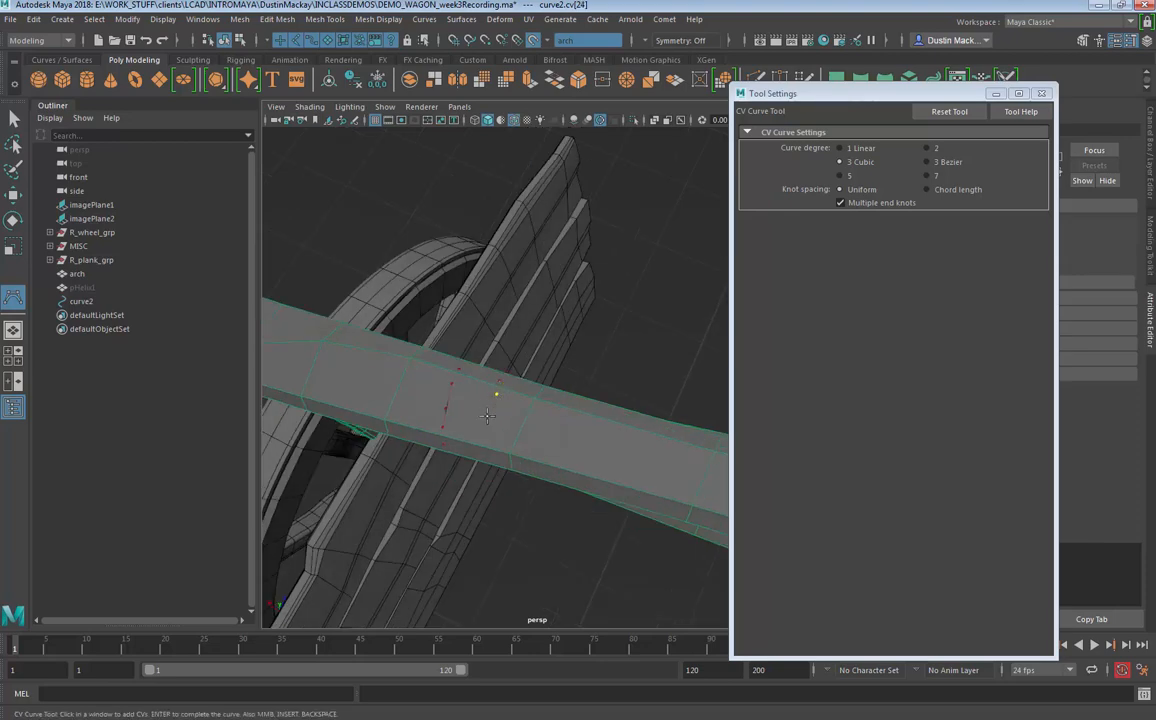
{"action": "left_click_drag", "start_coordinate": [496, 461], "coordinate": [517, 405], "text": "alt"}
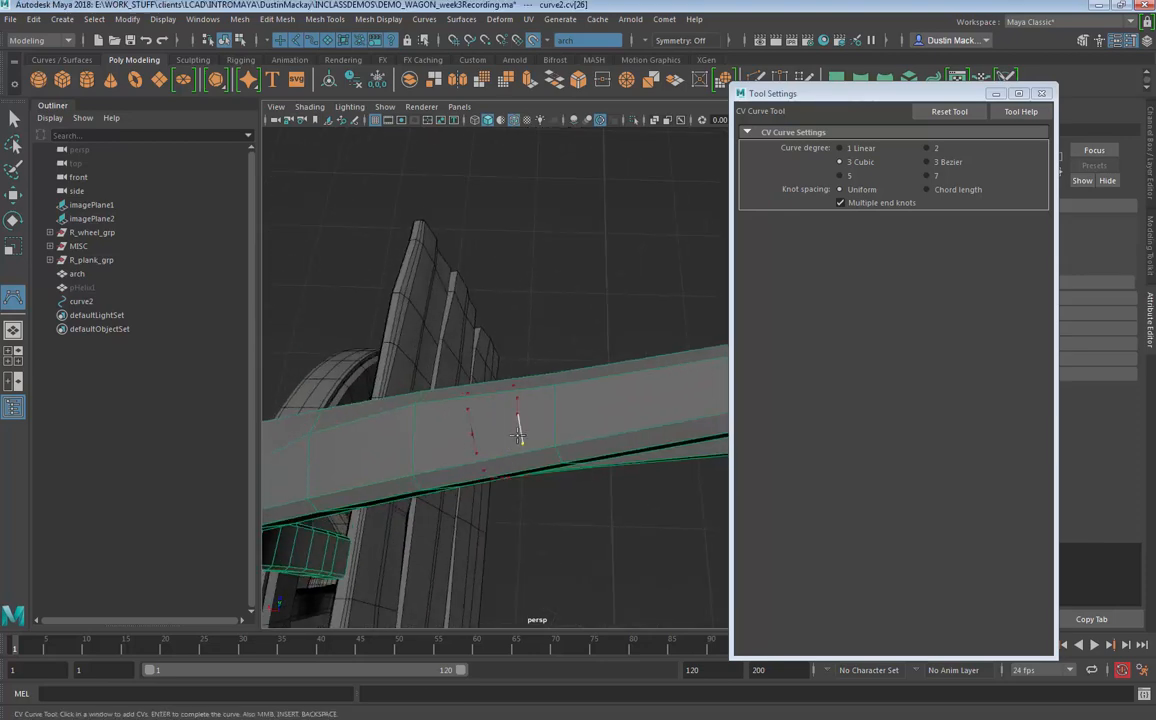
{"action": "key", "text": "ctrl+z"}
{"action": "left_click", "coordinate": [519, 416]}
{"action": "left_click", "coordinate": [521, 435]}
Step: Continue the second wrap down the back of both strips, correcting the point at the top edge
{"action": "left_click_drag", "start_coordinate": [544, 450], "coordinate": [519, 313], "text": "alt"}
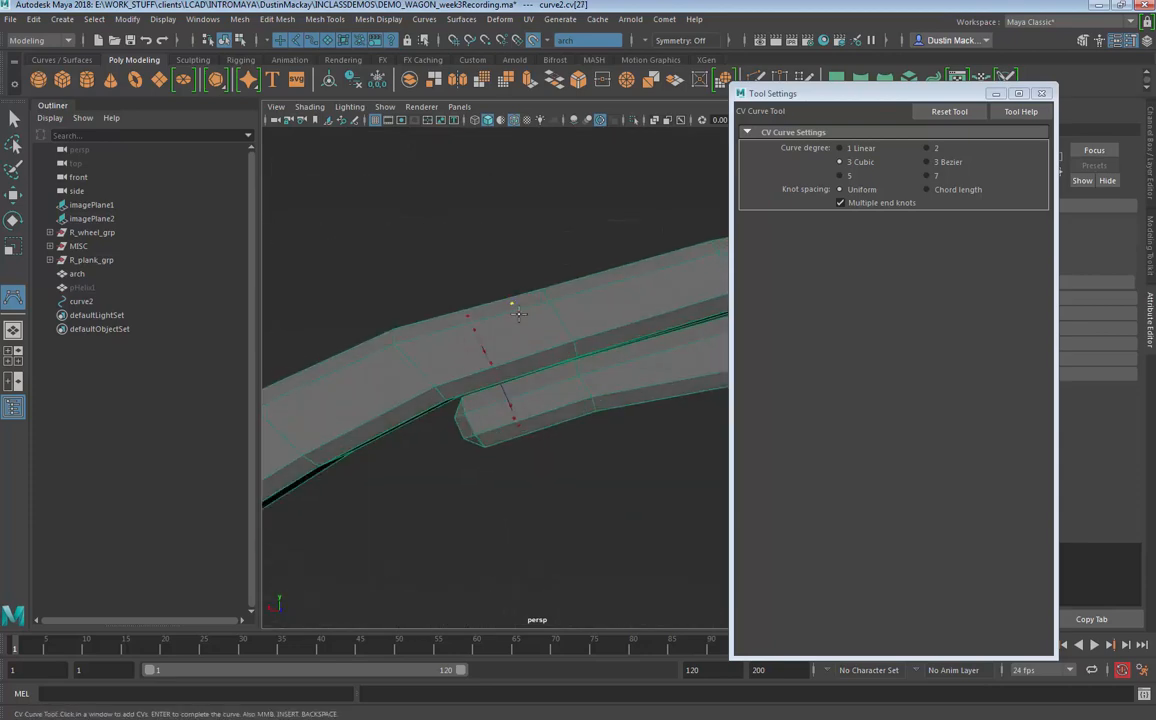
{"action": "key", "text": "ctrl+z"}
{"action": "left_click", "coordinate": [517, 321]}
{"action": "left_click_drag", "start_coordinate": [557, 375], "coordinate": [513, 315], "text": "alt"}
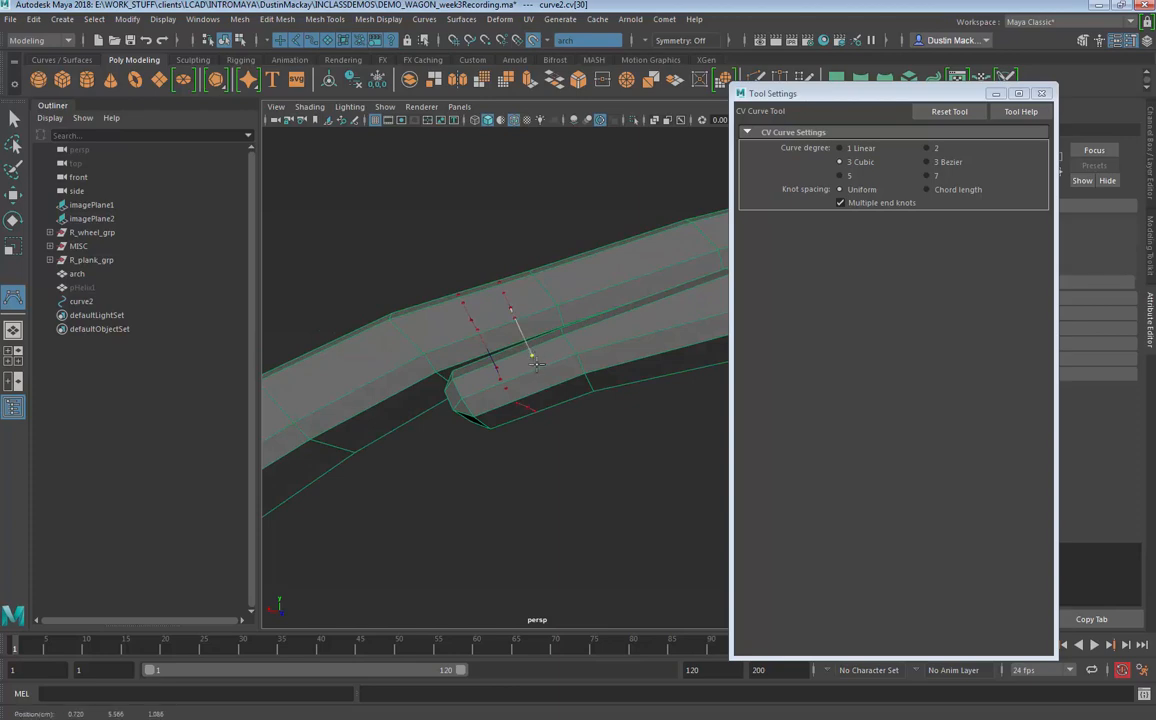
{"action": "left_click", "coordinate": [535, 368]}
{"action": "left_click", "coordinate": [535, 367]}
Step: Place the second wrap's points across the underside of the lower strip
{"action": "left_click_drag", "start_coordinate": [570, 400], "coordinate": [504, 359], "text": "alt"}
{"action": "left_click", "coordinate": [527, 318]}
{"action": "left_click", "coordinate": [535, 333]}
{"action": "left_click", "coordinate": [504, 359]}
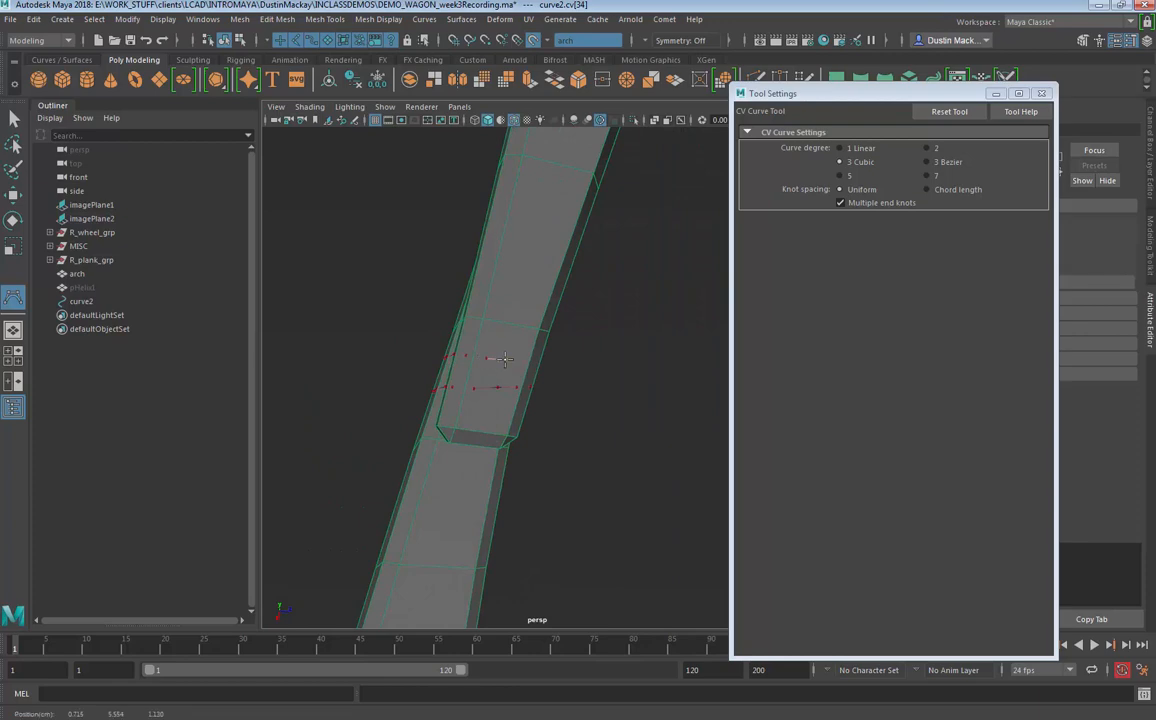
{"action": "left_click", "coordinate": [521, 359]}
{"action": "left_click_drag", "start_coordinate": [599, 351], "coordinate": [523, 387], "text": "alt"}
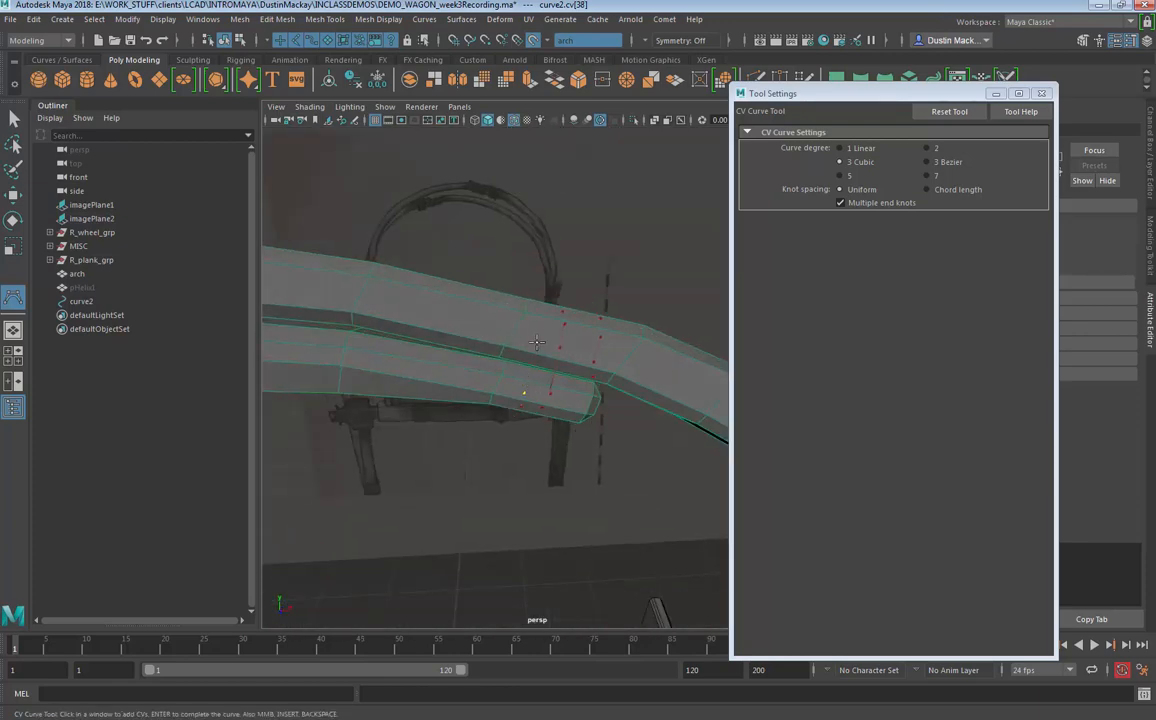
Step: Lead the curve up the front and onto the top of the upper strip to start the third wrap
{"action": "left_click", "coordinate": [537, 343]}
{"action": "left_click_drag", "start_coordinate": [538, 341], "coordinate": [537, 368], "text": "alt"}
{"action": "left_click", "coordinate": [539, 345]}
{"action": "left_click", "coordinate": [539, 333]}
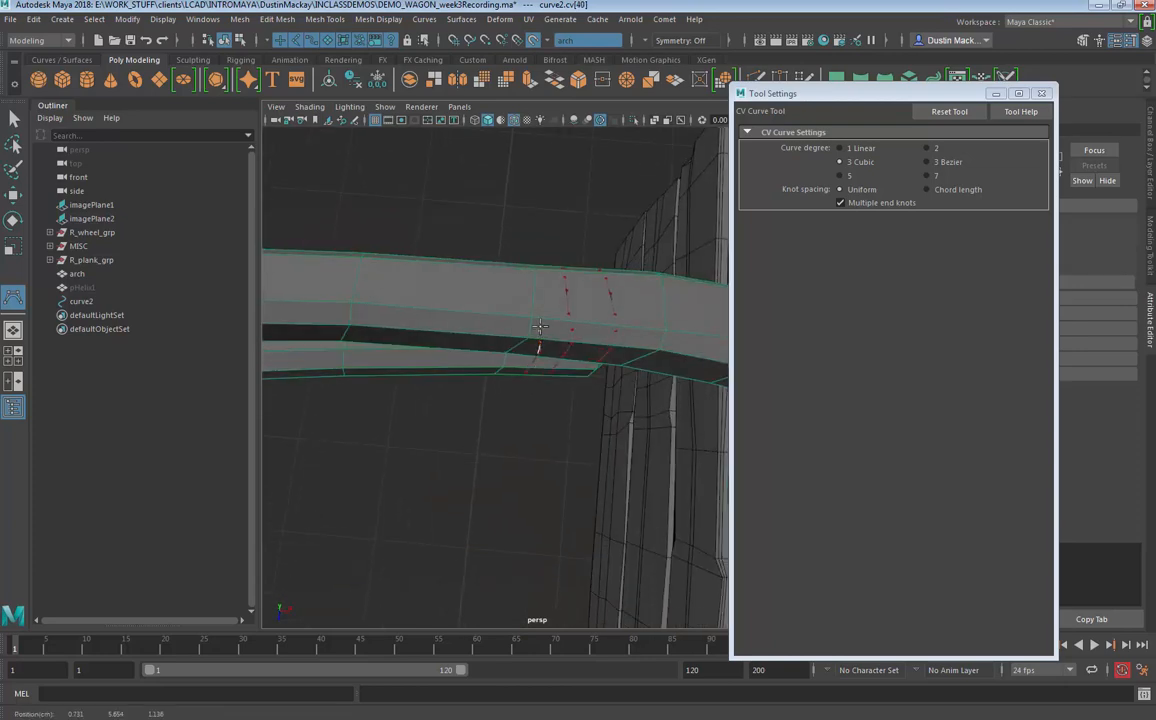
{"action": "left_click", "coordinate": [537, 311]}
{"action": "left_click_drag", "start_coordinate": [537, 311], "coordinate": [585, 342], "text": "alt"}
Step: Complete the third wrap around both strips and bring the curve over the top for the fourth wrap
{"action": "left_click", "coordinate": [531, 323]}
{"action": "left_click", "coordinate": [506, 390]}
{"action": "left_click", "coordinate": [488, 360]}
{"action": "left_click", "coordinate": [486, 437]}
{"action": "left_click", "coordinate": [592, 410]}
{"action": "left_click", "coordinate": [576, 415]}
{"action": "left_click", "coordinate": [597, 358]}
{"action": "left_click", "coordinate": [578, 458]}
{"action": "left_click", "coordinate": [578, 398]}
{"action": "left_click", "coordinate": [579, 427]}
{"action": "left_click", "coordinate": [585, 457]}
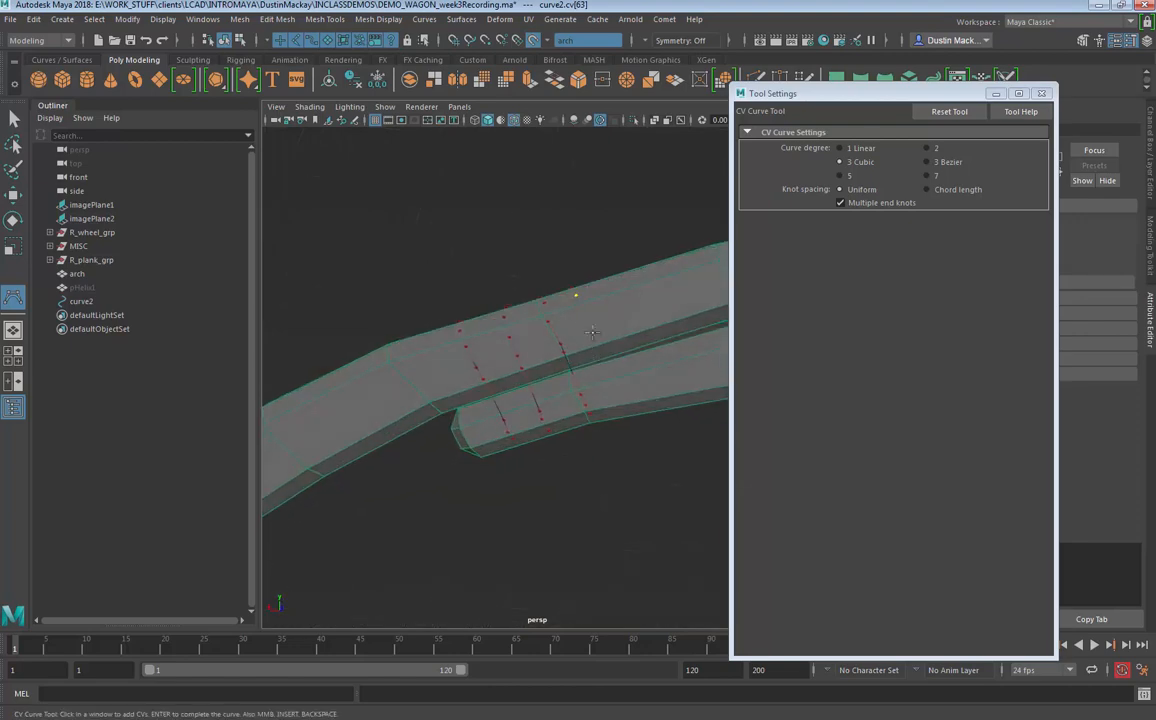
Step: Run the fourth wrap down the back and across the underside of the overlapping strips
{"action": "left_click", "coordinate": [583, 317]}
{"action": "left_click", "coordinate": [589, 337]}
{"action": "left_click", "coordinate": [590, 340]}
{"action": "left_click_drag", "start_coordinate": [560, 340], "coordinate": [613, 375], "text": "alt"}
{"action": "left_click", "coordinate": [609, 325]}
{"action": "left_click", "coordinate": [614, 334]}
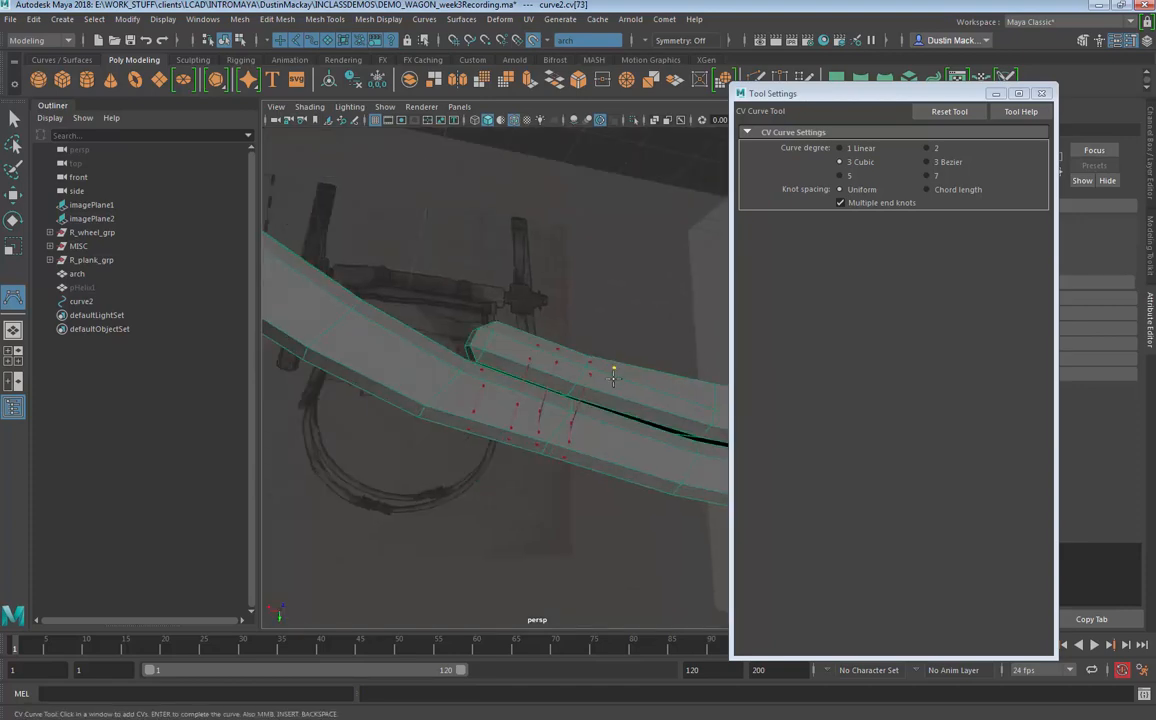
Step: Bring the curve up the front and across the top for the fifth wrap, undoing and re-placing misplaced points
{"action": "left_click", "coordinate": [603, 457]}
{"action": "left_click_drag", "start_coordinate": [603, 457], "coordinate": [605, 385], "text": "alt"}
{"action": "left_click", "coordinate": [604, 467]}
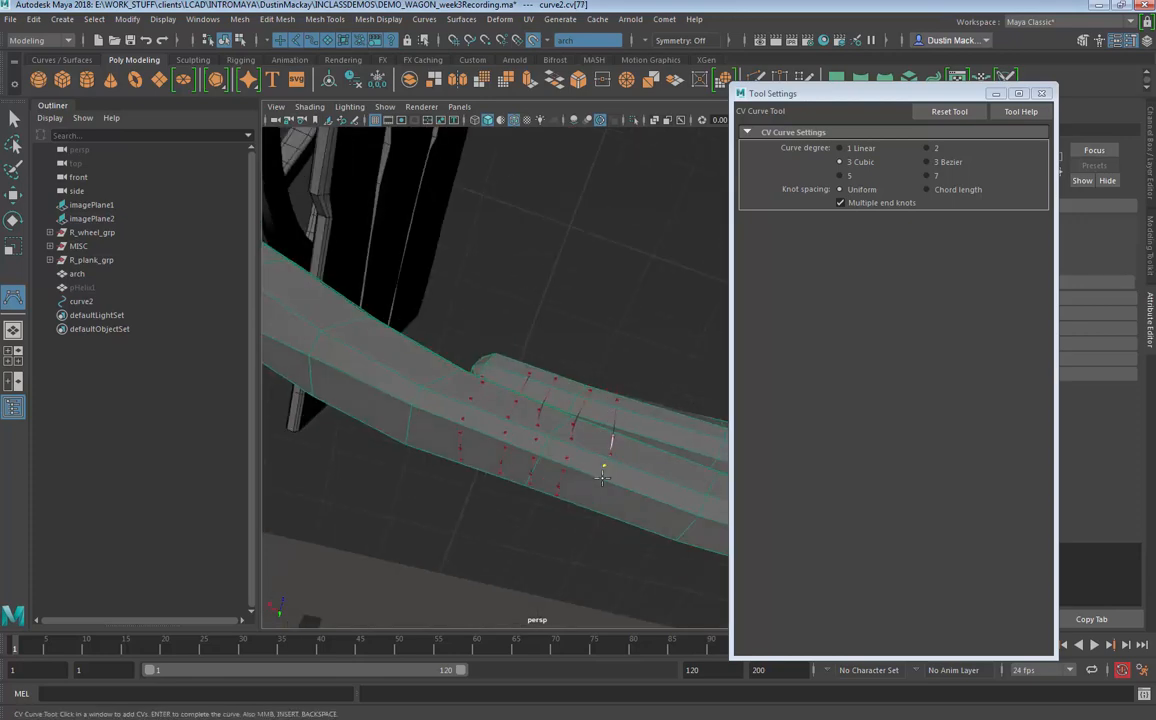
{"action": "left_click_drag", "start_coordinate": [600, 488], "coordinate": [601, 398], "text": "alt"}
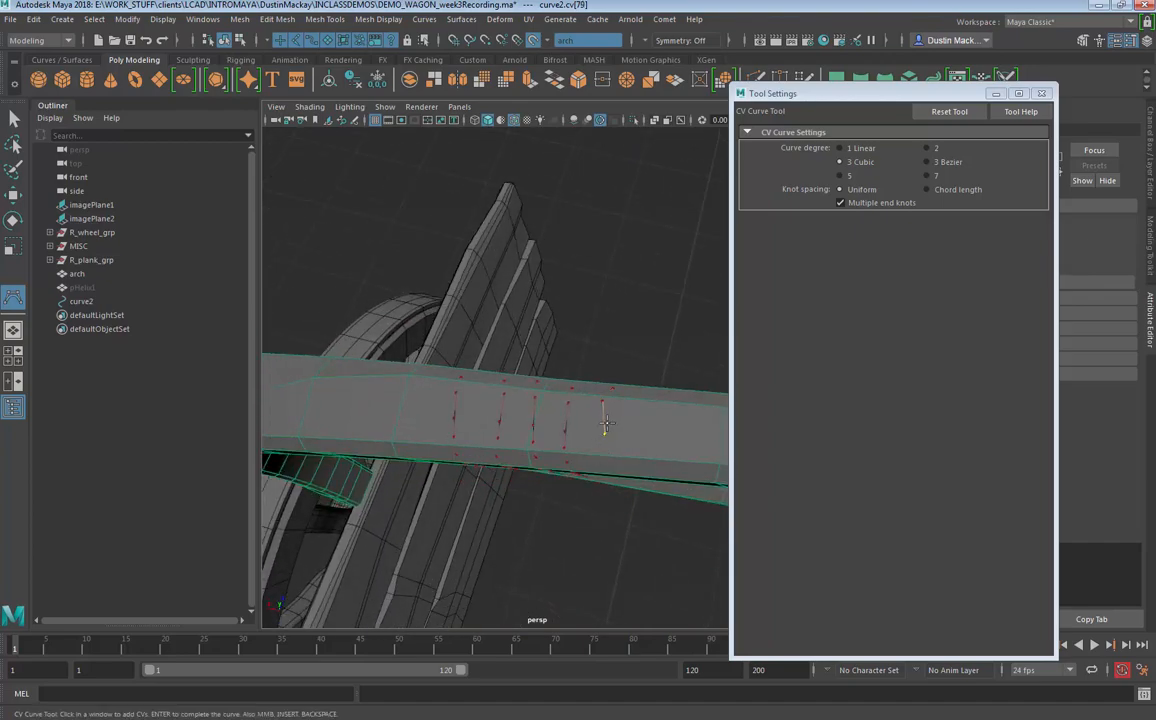
{"action": "key", "text": "ctrl+z"}
{"action": "key", "text": "ctrl+z"}
{"action": "left_click", "coordinate": [609, 403]}
{"action": "left_click", "coordinate": [606, 436]}
{"action": "left_click", "coordinate": [604, 453]}
Step: Continue the fifth wrap down the back of both strips to the underside of the lower strip
{"action": "left_click_drag", "start_coordinate": [620, 422], "coordinate": [613, 293], "text": "alt"}
{"action": "left_click", "coordinate": [621, 373]}
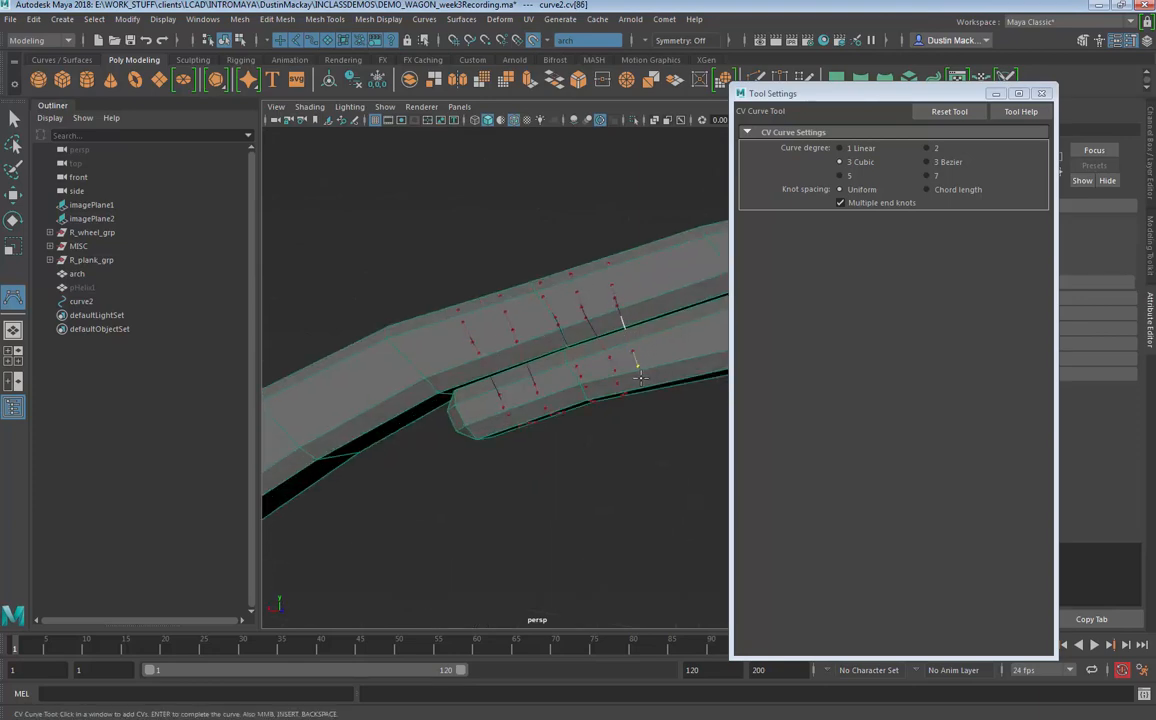
{"action": "left_click", "coordinate": [639, 377]}
{"action": "left_click_drag", "start_coordinate": [639, 377], "coordinate": [632, 291], "text": "alt"}
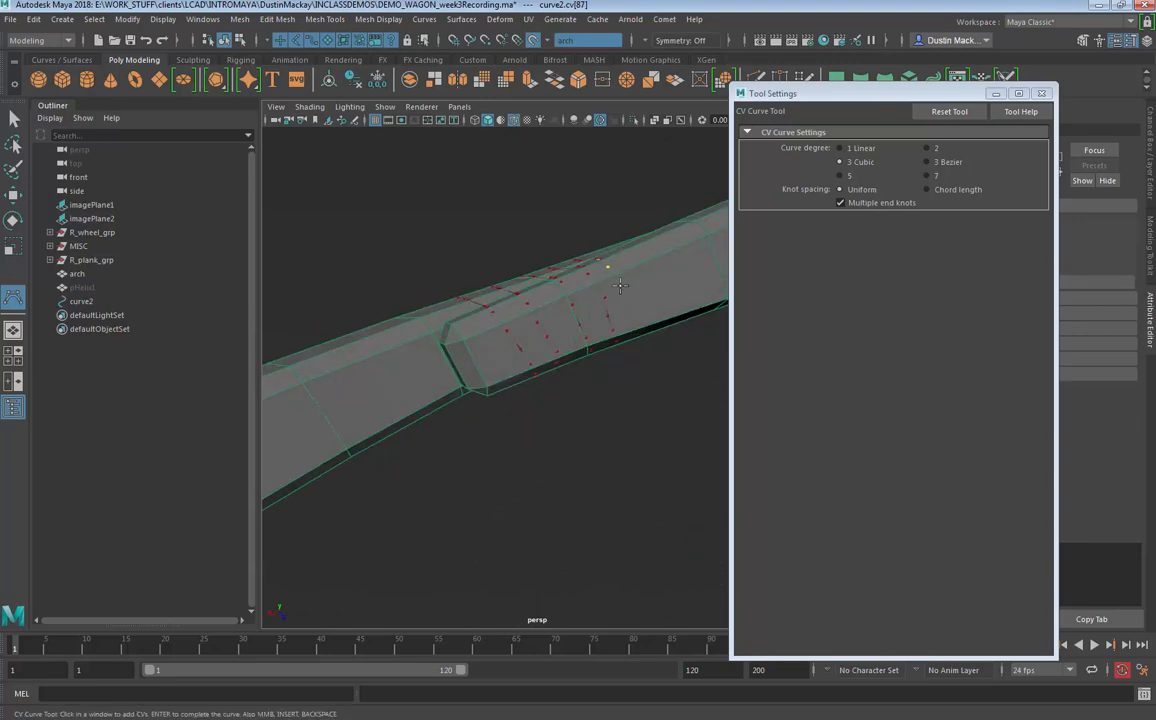
{"action": "left_click", "coordinate": [627, 379]}
{"action": "left_click_drag", "start_coordinate": [627, 379], "coordinate": [490, 335], "text": "alt"}
Step: Delete the last two points, re-place them on the underside and slant the curve up the front with a wider gap
{"action": "key", "text": "BackSpace"}
{"action": "key", "text": "BackSpace"}
{"action": "left_click", "coordinate": [486, 323]}
{"action": "left_click", "coordinate": [488, 358]}
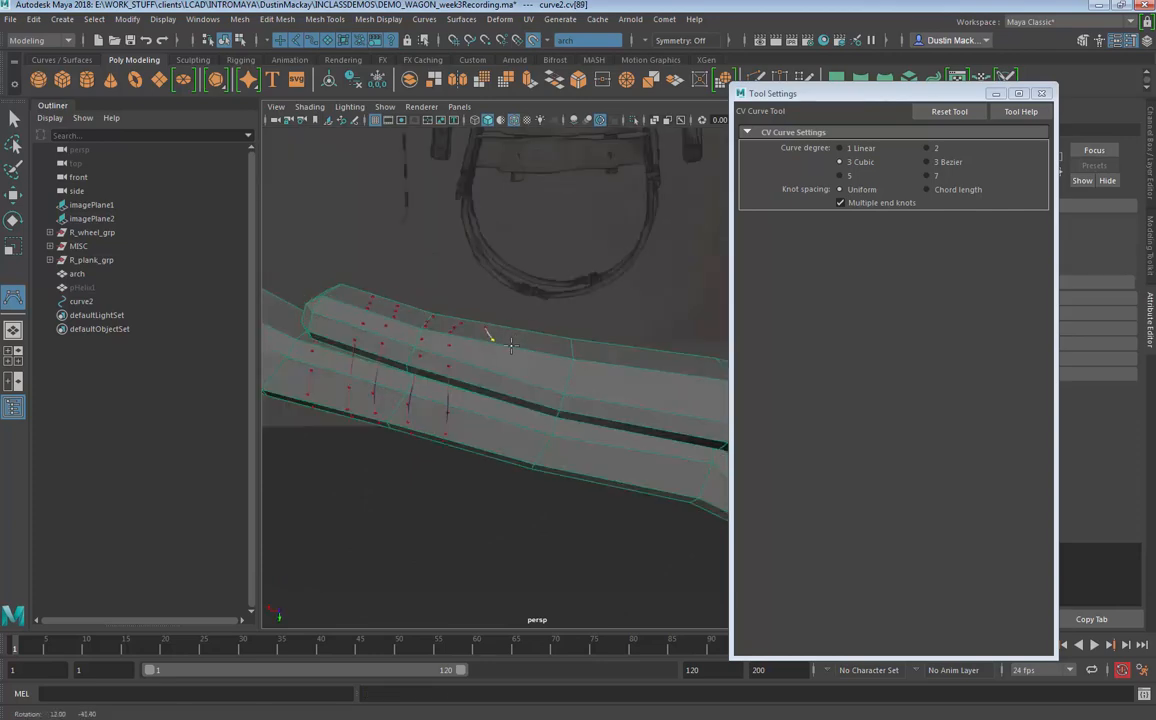
{"action": "left_click", "coordinate": [502, 362]}
{"action": "mouse_move", "coordinate": [507, 382]}
{"action": "left_mouse_down", "text": "alt"}
{"action": "mouse_move", "coordinate": [504, 366]}
{"action": "mouse_move", "coordinate": [508, 402]}
{"action": "mouse_move", "coordinate": [542, 415]}
{"action": "mouse_move", "coordinate": [516, 391]}
{"action": "left_mouse_up", "text": "alt"}
{"action": "left_click", "coordinate": [506, 365]}
{"action": "left_click", "coordinate": [507, 409]}
{"action": "left_click", "coordinate": [505, 430]}
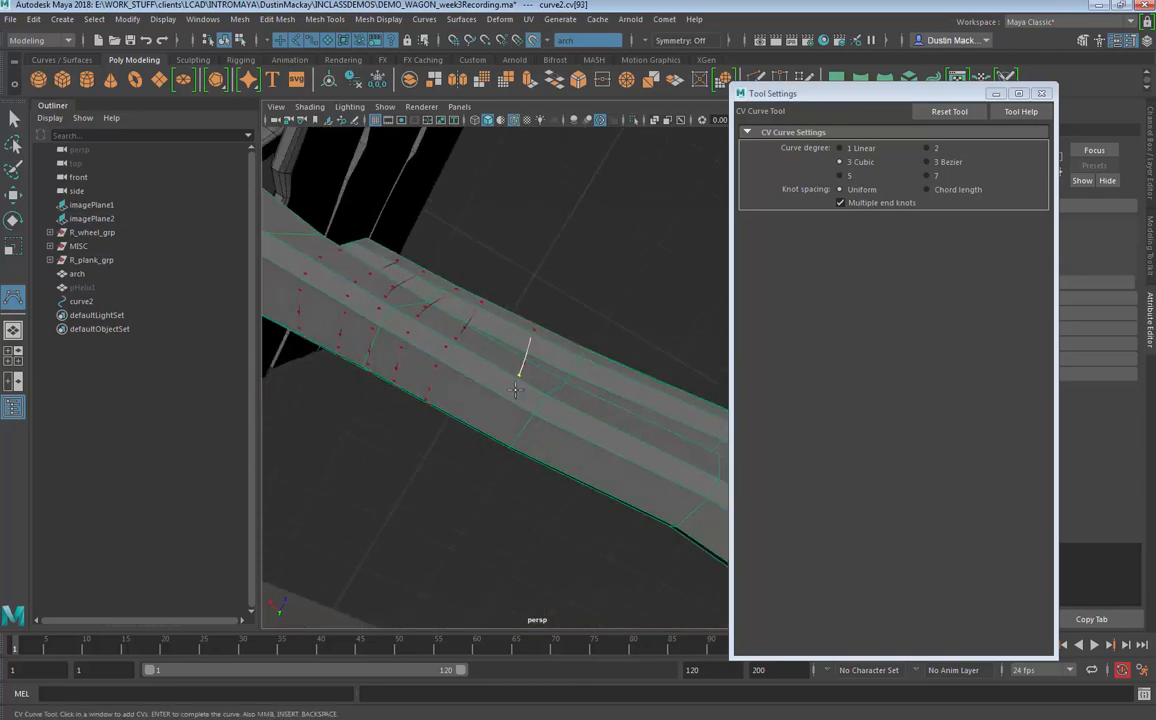
Step: Take the widely spaced sixth wrap over the top and down the back of the upper strip
{"action": "left_click", "coordinate": [501, 412]}
{"action": "left_click_drag", "start_coordinate": [513, 439], "coordinate": [566, 428], "text": "alt"}
{"action": "left_click", "coordinate": [535, 365]}
{"action": "left_click", "coordinate": [563, 434]}
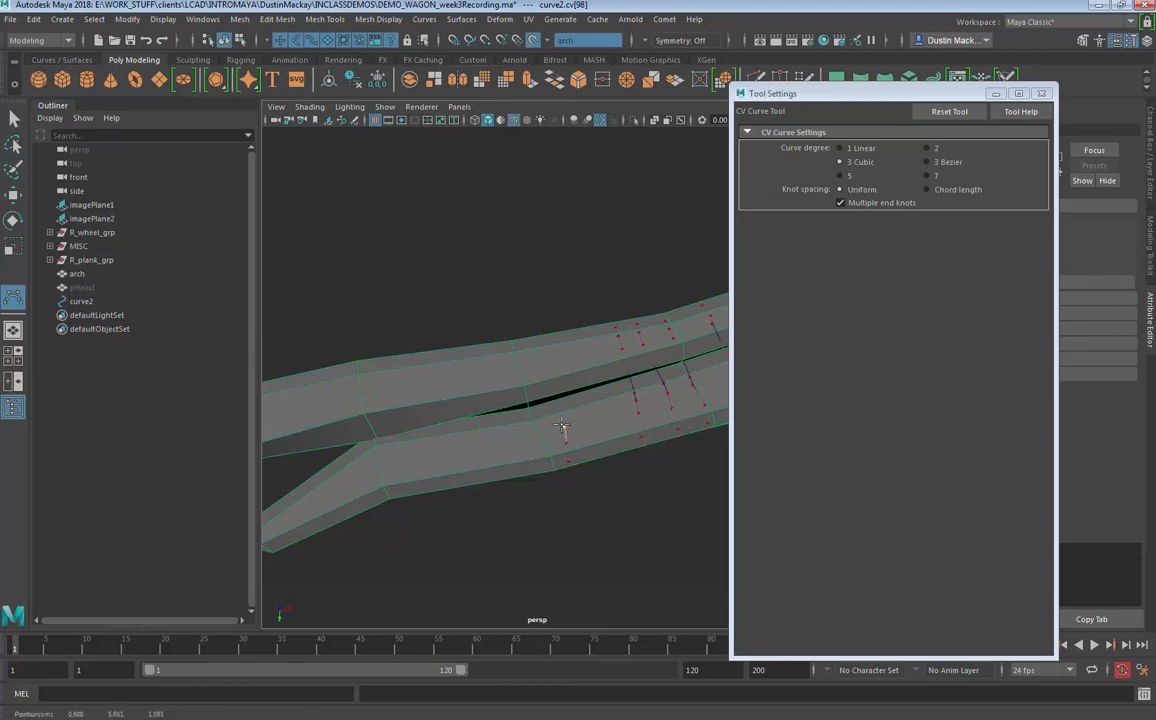
{"action": "left_click", "coordinate": [562, 428]}
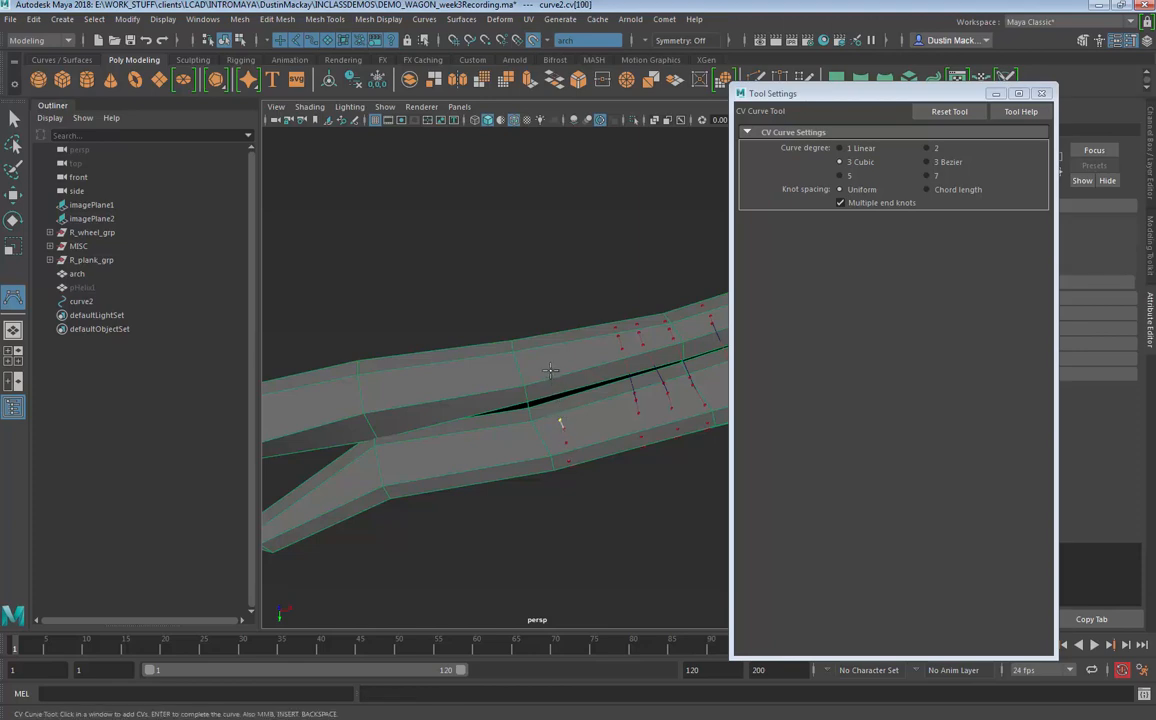
Step: Carry the sixth wrap under the lower strip and start up its front face
{"action": "left_click_drag", "start_coordinate": [557, 414], "coordinate": [546, 391], "text": "alt"}
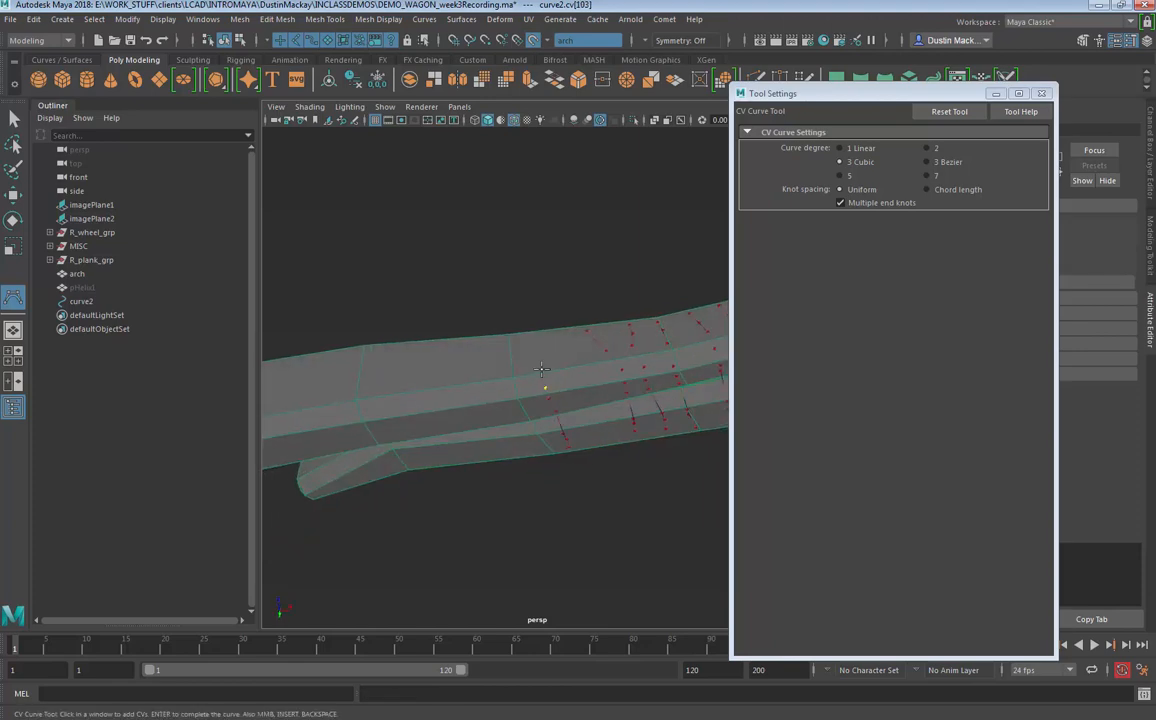
{"action": "left_click", "coordinate": [541, 363]}
{"action": "left_click_drag", "start_coordinate": [558, 448], "coordinate": [543, 405], "text": "alt"}
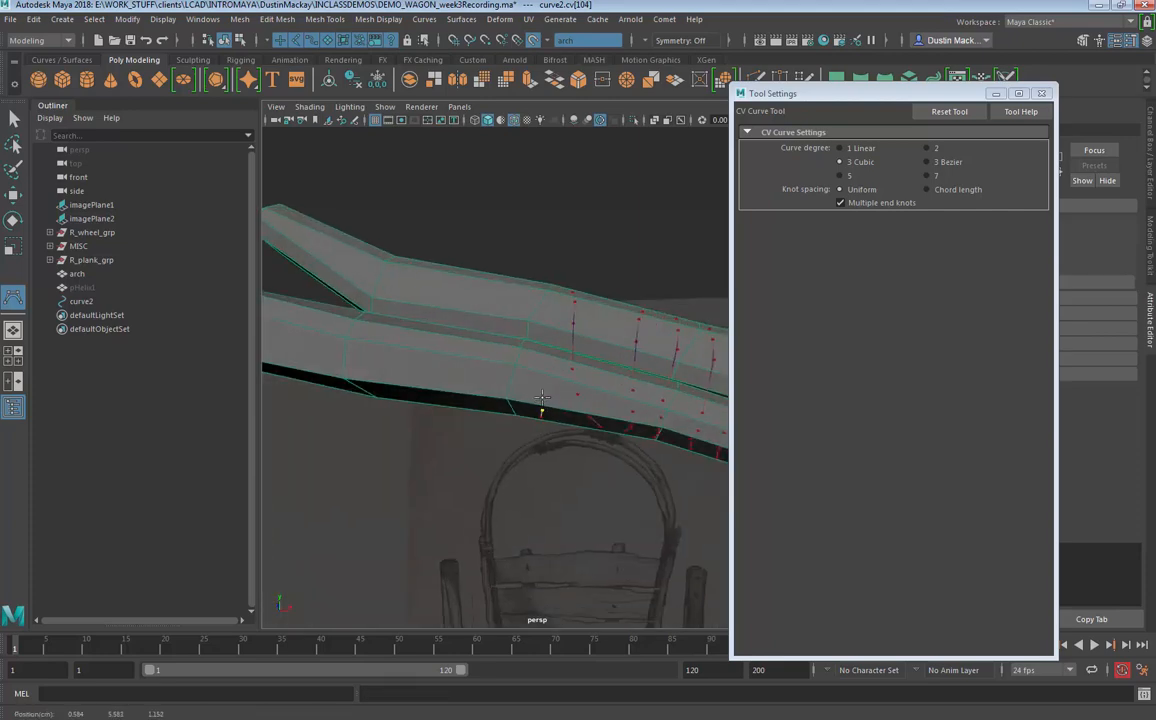
{"action": "left_click", "coordinate": [542, 399]}
{"action": "left_click", "coordinate": [542, 389]}
{"action": "left_click", "coordinate": [542, 367]}
Step: Carry the seventh wrap up the front of the upper strip, over its top edge and onto its back face
{"action": "left_click_drag", "start_coordinate": [547, 418], "coordinate": [556, 468], "text": "alt"}
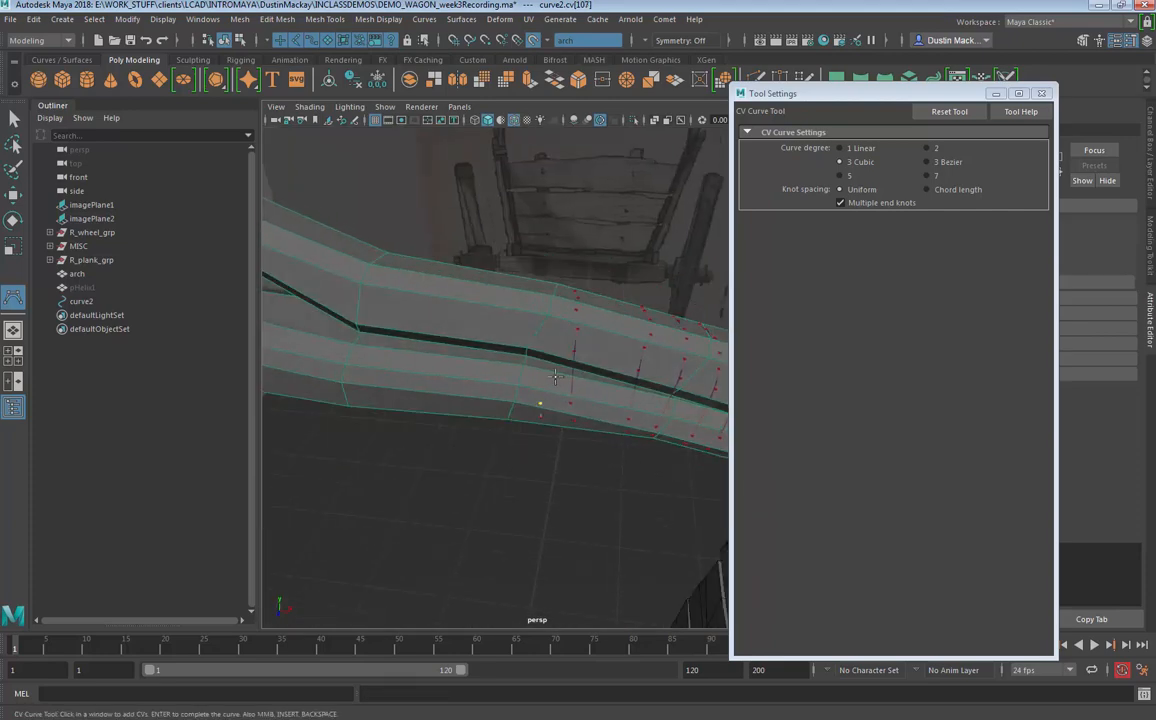
{"action": "left_click", "coordinate": [545, 347]}
{"action": "left_click", "coordinate": [547, 308]}
{"action": "left_click_drag", "start_coordinate": [547, 308], "coordinate": [541, 451], "text": "alt"}
{"action": "left_click", "coordinate": [549, 377]}
{"action": "left_click", "coordinate": [549, 355]}
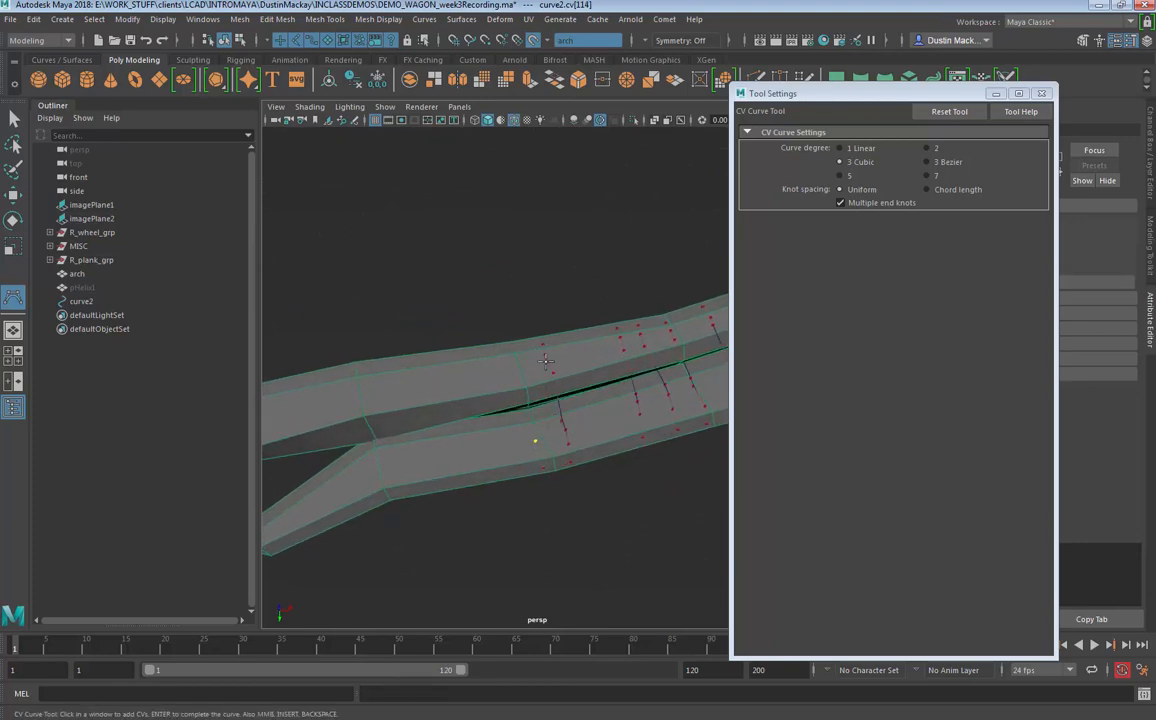
{"action": "left_click", "coordinate": [533, 432]}
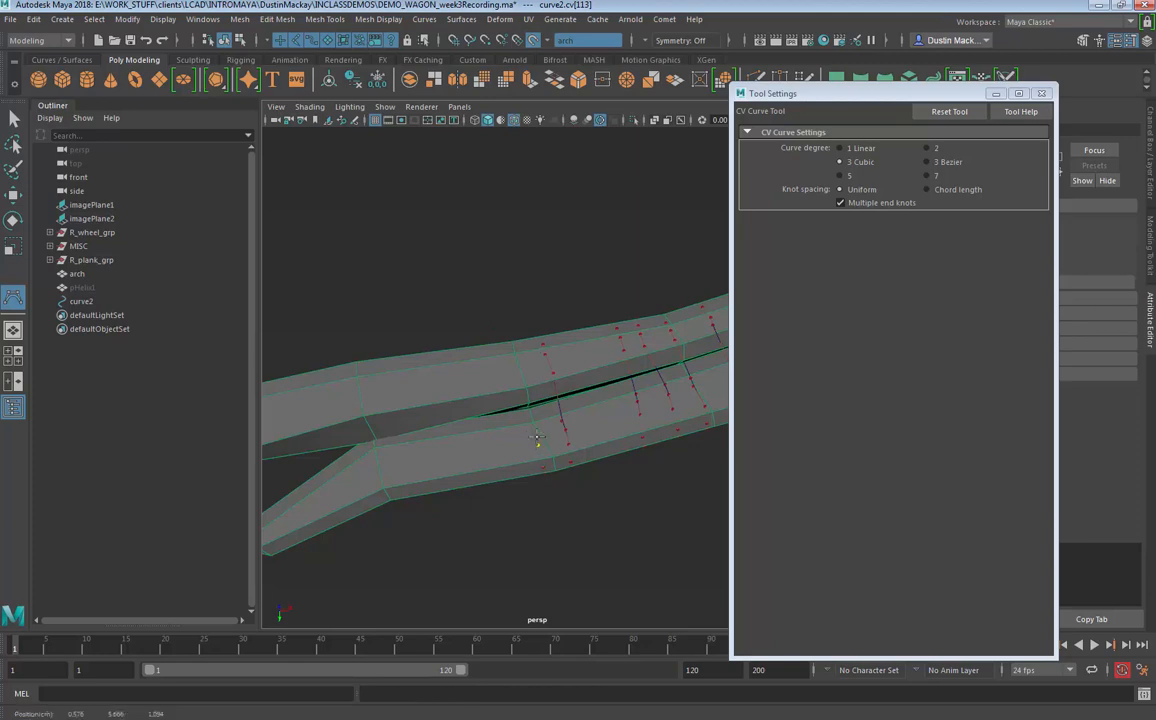
Step: Take the seventh wrap down the back of the lower strip, under it and up onto its front face
{"action": "left_click", "coordinate": [520, 379]}
{"action": "left_click", "coordinate": [515, 359]}
{"action": "left_click_drag", "start_coordinate": [516, 363], "coordinate": [546, 458], "text": "alt"}
{"action": "left_click", "coordinate": [526, 408]}
{"action": "left_click", "coordinate": [508, 402]}
{"action": "mouse_move", "coordinate": [508, 402]}
{"action": "left_mouse_down", "text": "alt"}
{"action": "mouse_move", "coordinate": [514, 449]}
{"action": "mouse_move", "coordinate": [512, 404]}
{"action": "left_mouse_up", "text": "alt"}
{"action": "left_click", "coordinate": [512, 400]}
Step: Run the eighth wrap up the front of the upper strip, over the top and down the back of both strips
{"action": "left_click", "coordinate": [516, 328]}
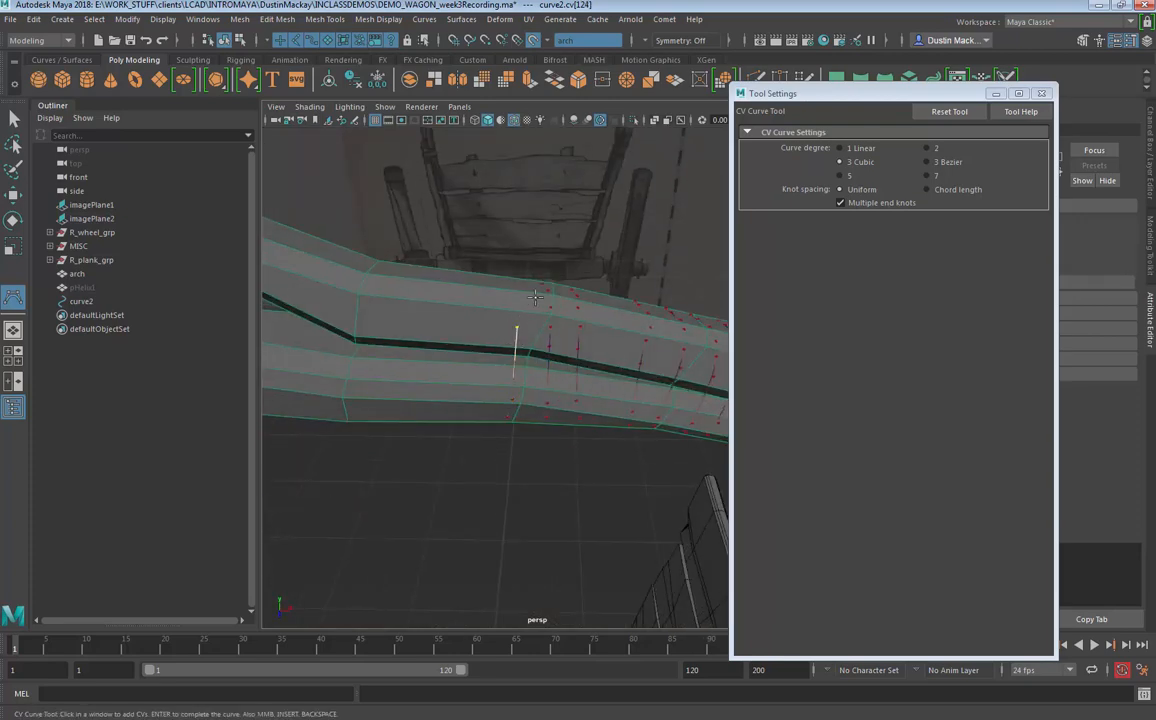
{"action": "left_click", "coordinate": [523, 303]}
{"action": "left_click_drag", "start_coordinate": [523, 303], "coordinate": [510, 443], "text": "alt"}
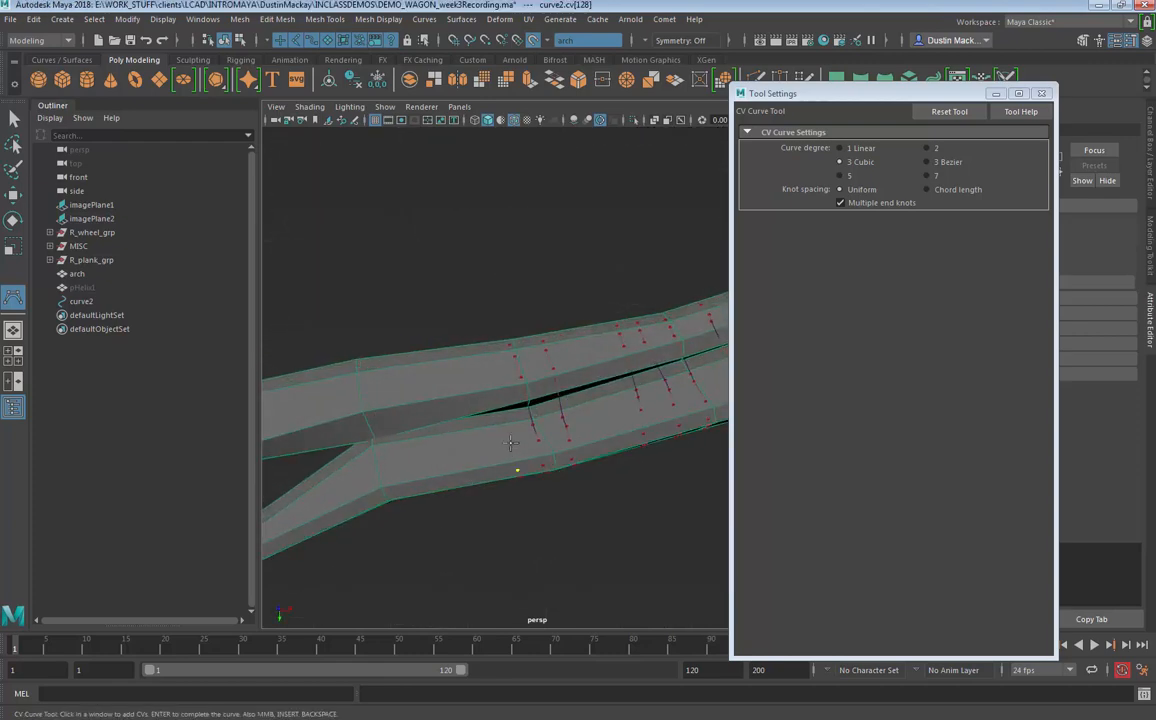
{"action": "left_click", "coordinate": [499, 390]}
{"action": "left_click", "coordinate": [497, 376]}
Step: Bring the eighth wrap under the lower strip and undo the last point on its front face
{"action": "left_click_drag", "start_coordinate": [491, 366], "coordinate": [508, 435], "text": "alt"}
{"action": "left_click_drag", "start_coordinate": [487, 384], "coordinate": [614, 418], "text": "alt"}
{"action": "left_click", "coordinate": [580, 378]}
{"action": "left_click_drag", "start_coordinate": [575, 392], "coordinate": [547, 421], "text": "alt"}
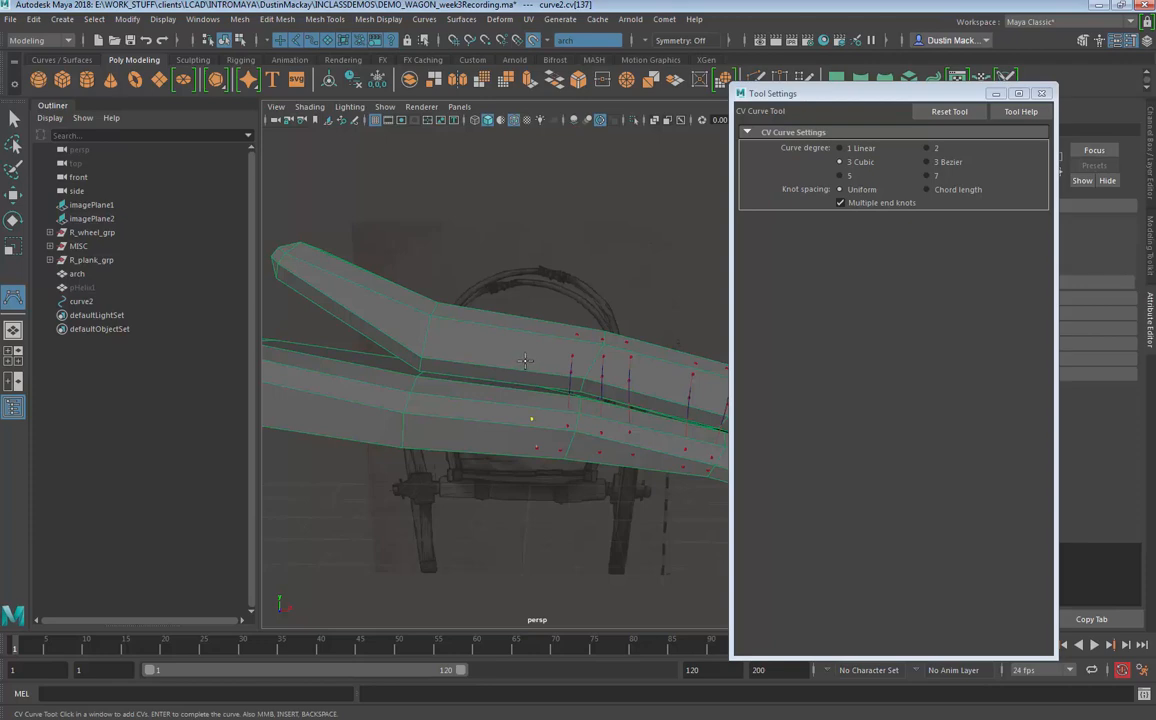
{"action": "left_click_drag", "start_coordinate": [580, 461], "coordinate": [628, 484], "text": "alt"}
{"action": "key", "text": "ctrl+z"}
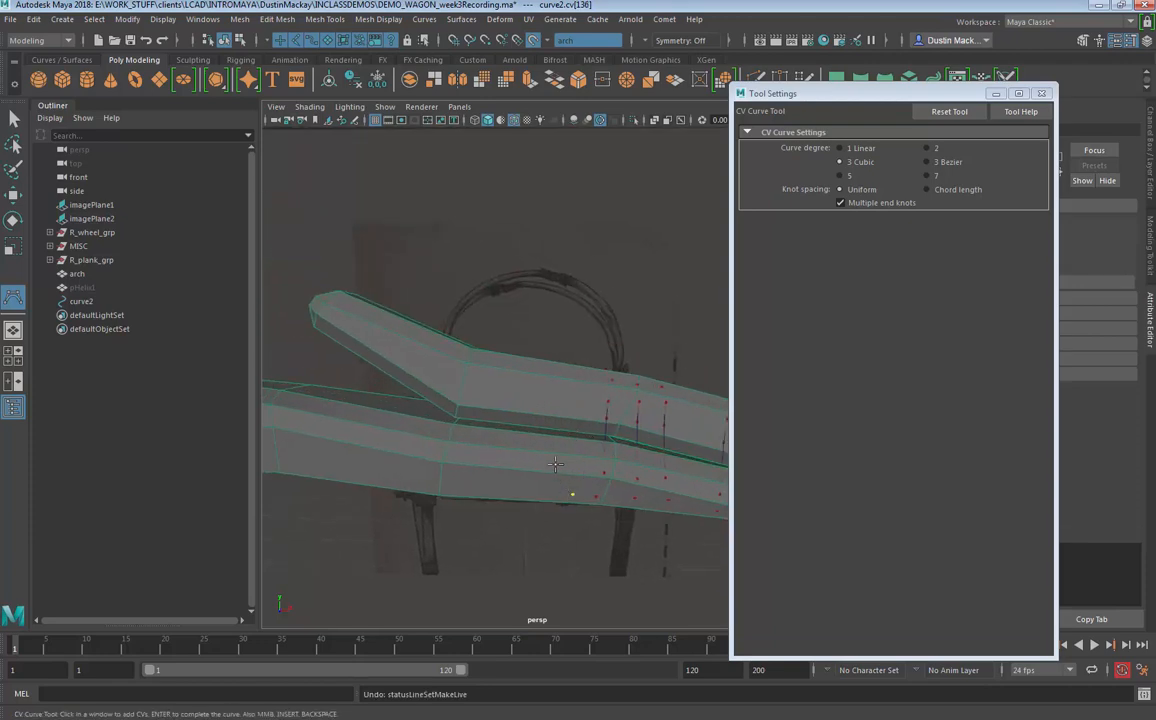
Step: Slant the ninth wrap widely up the front of both strips and onto the top of the upper strip
{"action": "left_click", "coordinate": [534, 404]}
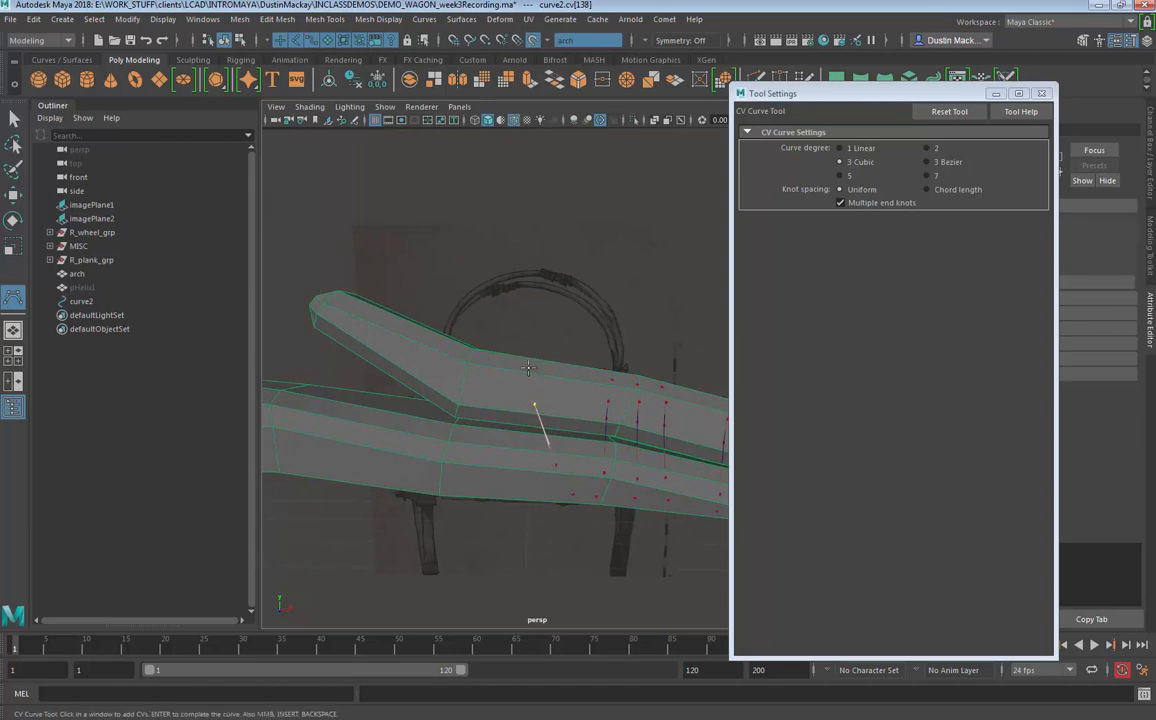
{"action": "left_click", "coordinate": [533, 379]}
{"action": "left_click", "coordinate": [524, 364]}
{"action": "left_click_drag", "start_coordinate": [526, 372], "coordinate": [532, 500], "text": "alt"}
{"action": "left_click", "coordinate": [517, 391]}
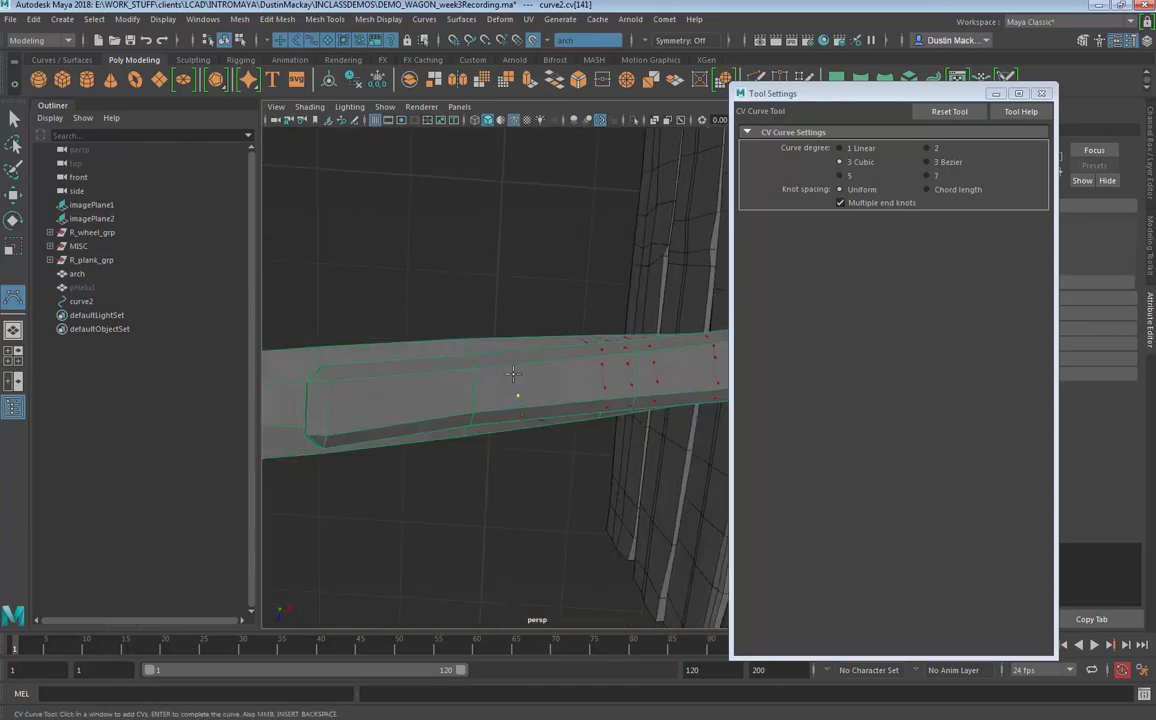
{"action": "left_click_drag", "start_coordinate": [514, 415], "coordinate": [513, 482], "text": "alt"}
Step: Continue the ninth wrap down the back of the upper strip and across the back of the lower strip
{"action": "left_click", "coordinate": [511, 384]}
{"action": "left_click", "coordinate": [508, 384]}
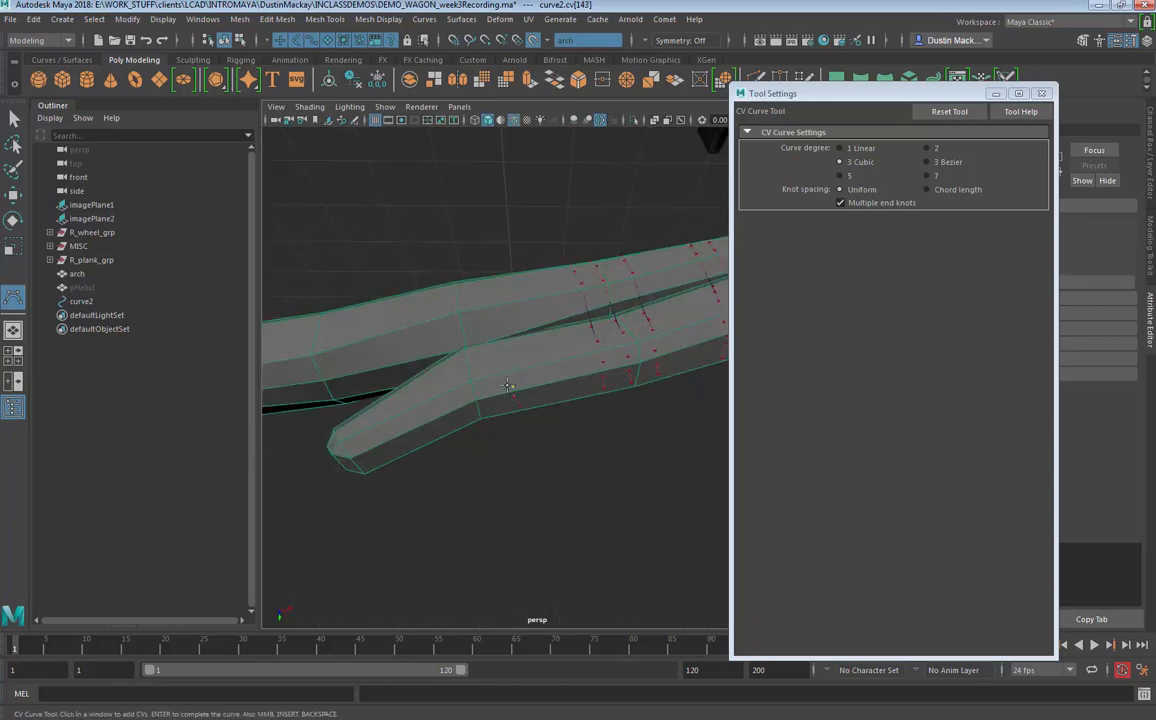
{"action": "left_click", "coordinate": [503, 359]}
{"action": "left_click_drag", "start_coordinate": [504, 369], "coordinate": [550, 406], "text": "alt"}
{"action": "left_click", "coordinate": [547, 388]}
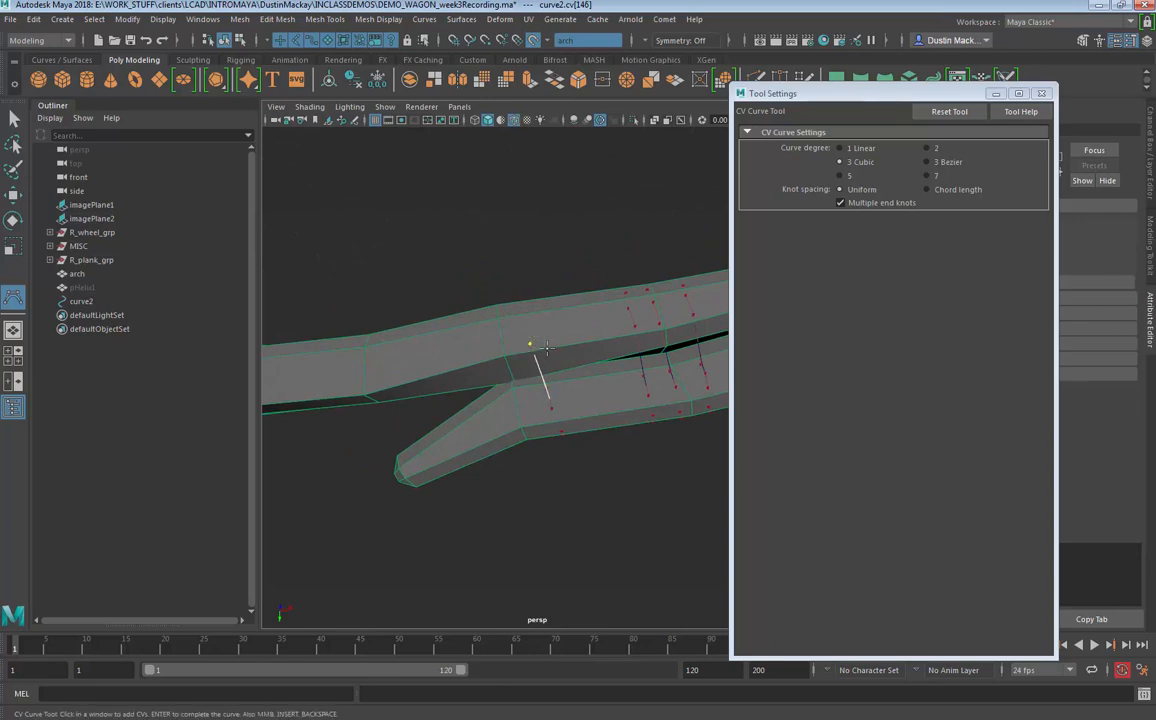
{"action": "mouse_move", "coordinate": [546, 348]}
{"action": "left_mouse_down", "text": "alt"}
{"action": "mouse_move", "coordinate": [553, 360]}
{"action": "mouse_move", "coordinate": [564, 349]}
{"action": "mouse_move", "coordinate": [565, 401]}
{"action": "mouse_move", "coordinate": [694, 361]}
{"action": "mouse_move", "coordinate": [540, 365]}
{"action": "left_mouse_up", "text": "alt"}
{"action": "left_click", "coordinate": [527, 330]}
Step: Undo the misplaced points under the lower strip and re-place them across its underside toward the front
{"action": "left_click", "coordinate": [519, 368]}
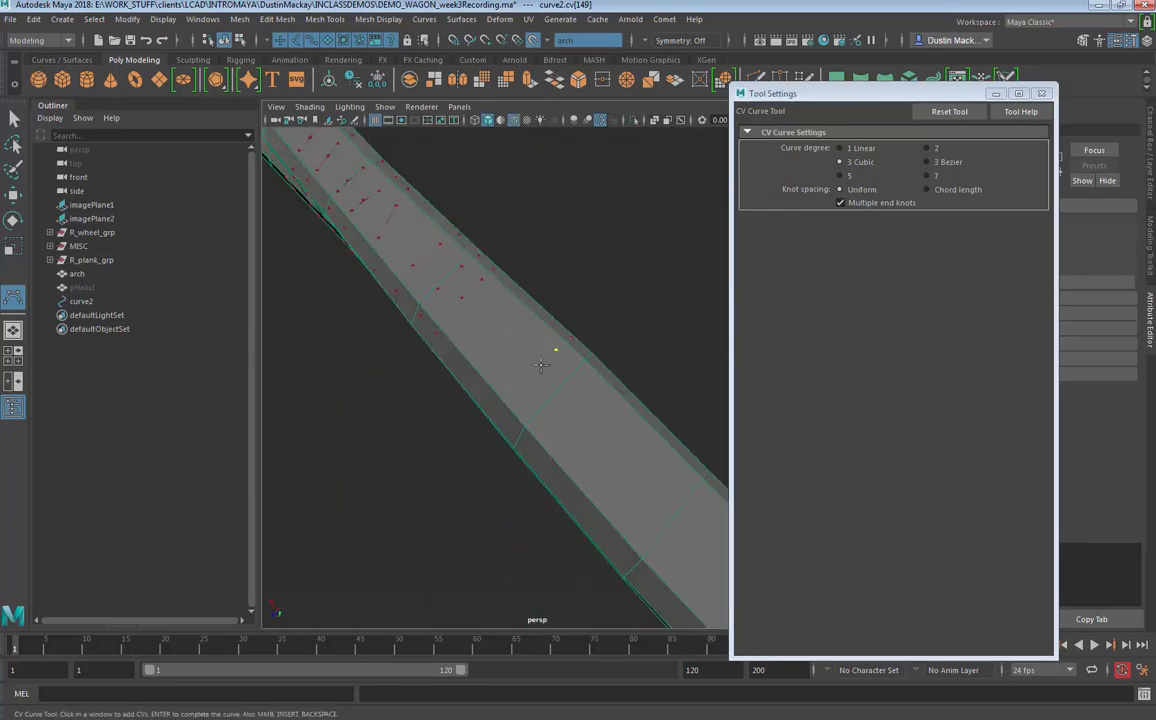
{"action": "key", "text": "ctrl+z"}
{"action": "left_click_drag", "start_coordinate": [519, 411], "coordinate": [540, 350], "text": "alt"}
{"action": "left_click", "coordinate": [529, 409]}
{"action": "key", "text": "ctrl+z"}
{"action": "left_click", "coordinate": [541, 349]}
{"action": "left_click", "coordinate": [531, 371]}
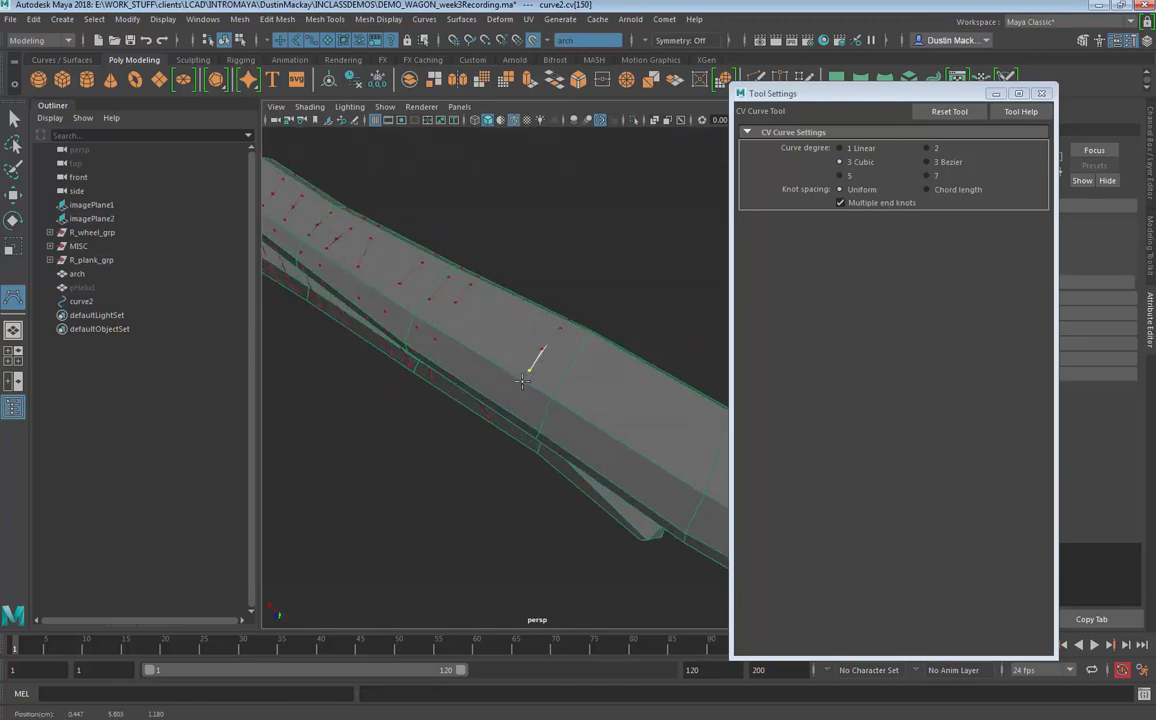
{"action": "left_click", "coordinate": [514, 394]}
Step: Slant the tenth wrap up the front of the upper strip, over its top edge and onto its back
{"action": "left_click_drag", "start_coordinate": [520, 405], "coordinate": [537, 347], "text": "alt"}
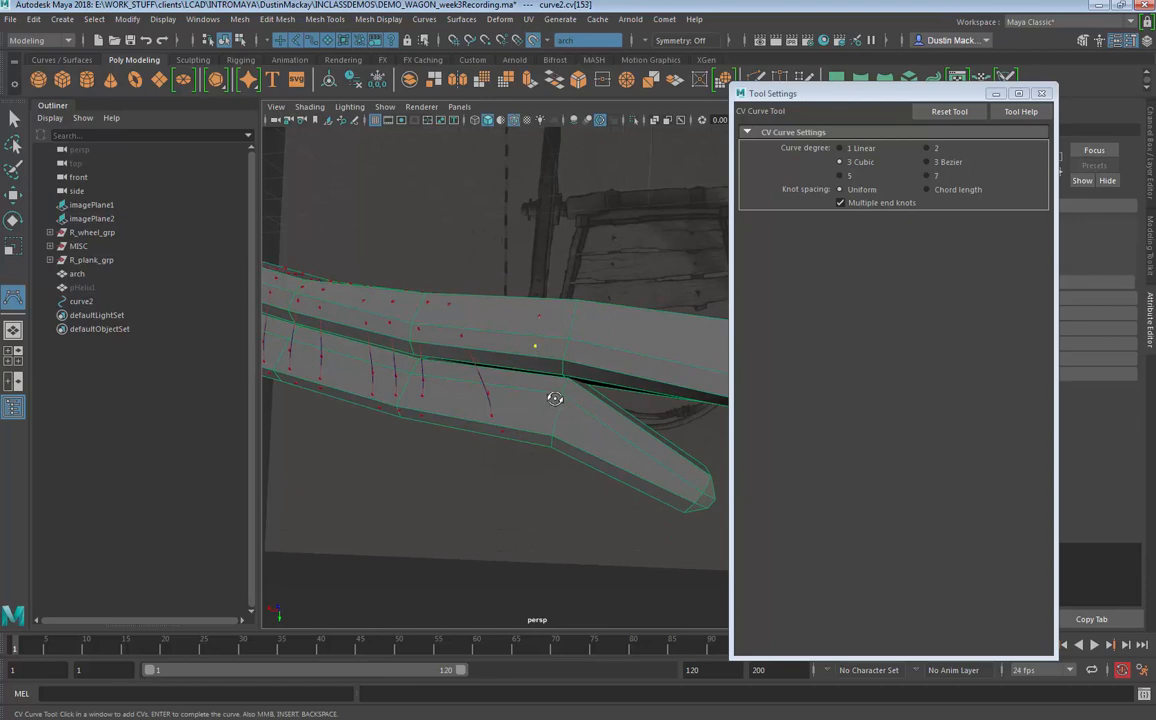
{"action": "left_click_drag", "start_coordinate": [555, 398], "coordinate": [560, 349], "text": "alt"}
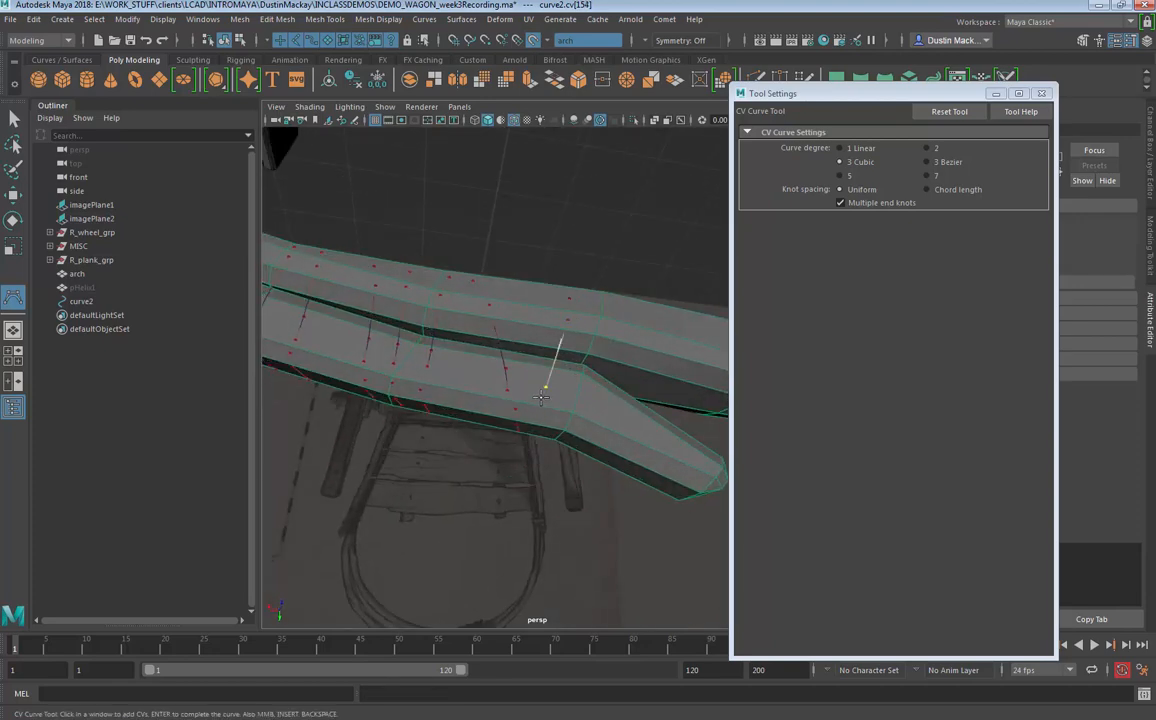
{"action": "left_click", "coordinate": [537, 435]}
{"action": "left_click_drag", "start_coordinate": [538, 432], "coordinate": [548, 330], "text": "alt"}
{"action": "left_click", "coordinate": [543, 351]}
{"action": "left_click", "coordinate": [537, 382]}
Step: Lead the tenth wrap down the back of both strips, re-placing the last point on the lower strip
{"action": "left_click_drag", "start_coordinate": [560, 385], "coordinate": [541, 330], "text": "alt"}
{"action": "left_click", "coordinate": [546, 352]}
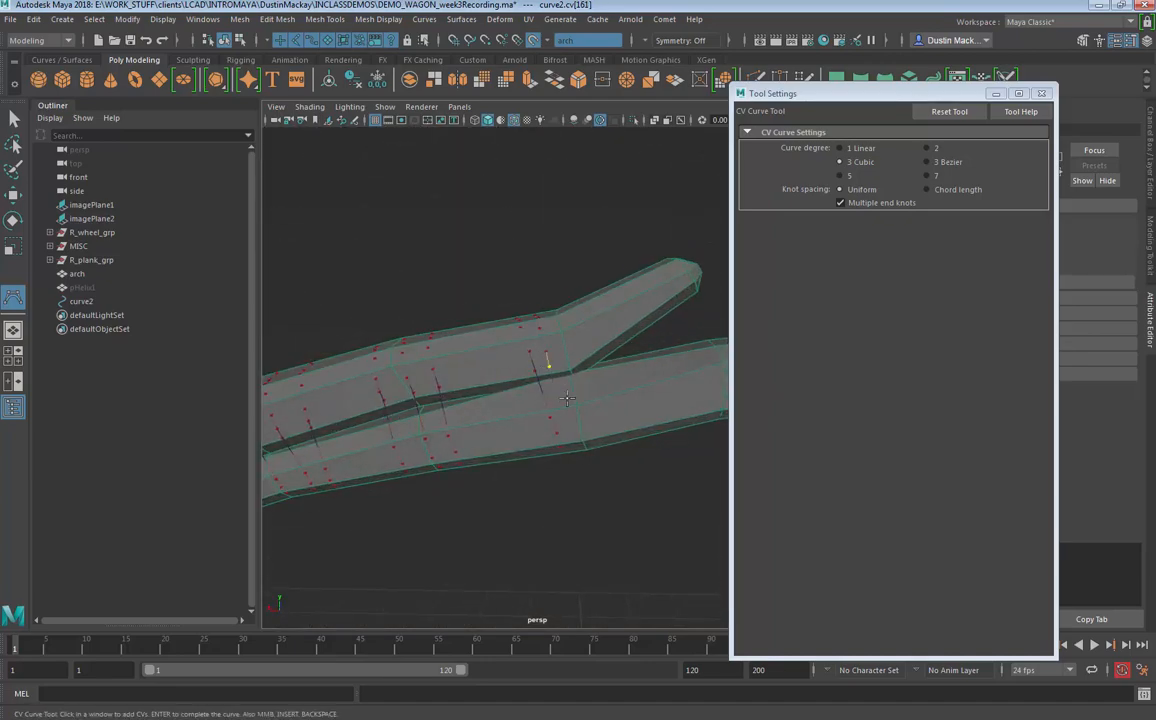
{"action": "left_click_drag", "start_coordinate": [566, 399], "coordinate": [563, 372], "text": "alt"}
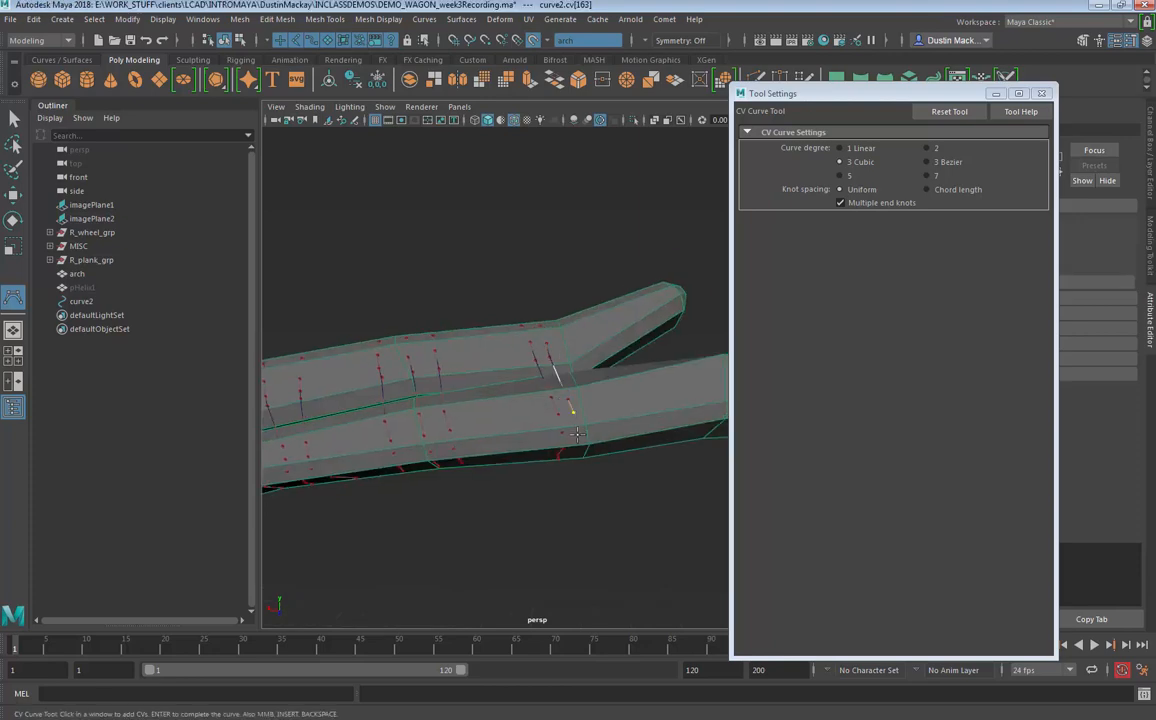
{"action": "left_click_drag", "start_coordinate": [577, 433], "coordinate": [583, 397], "text": "alt"}
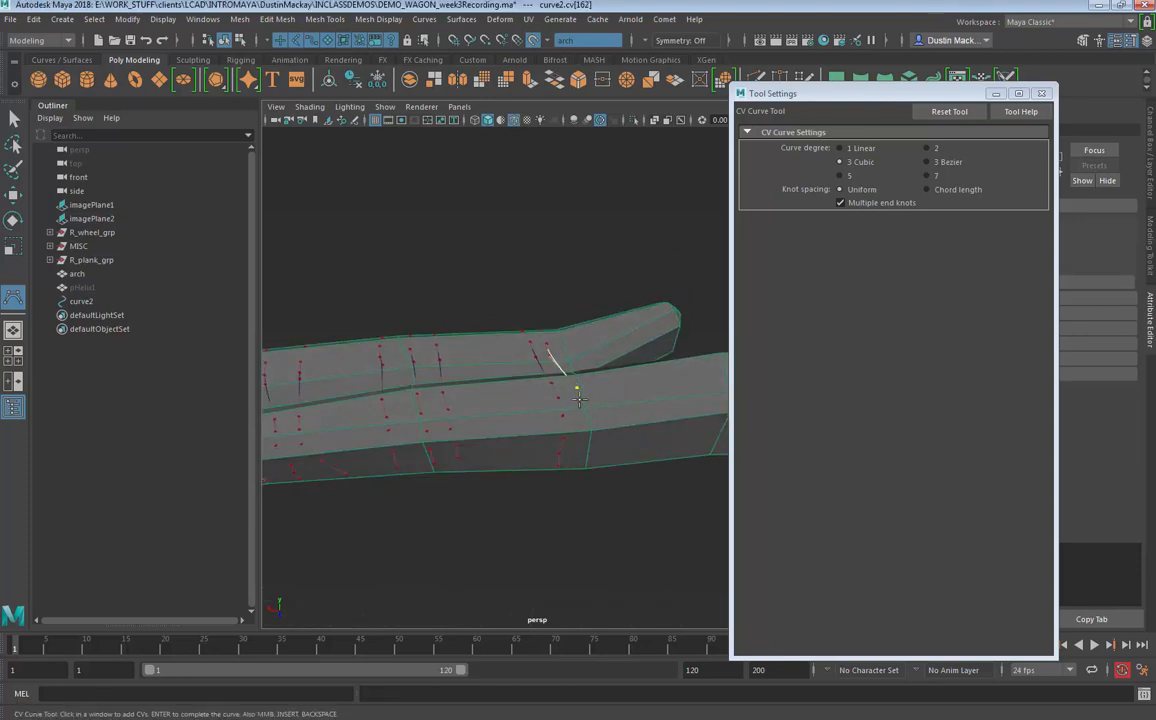
{"action": "left_click", "coordinate": [580, 397]}
{"action": "left_click_drag", "start_coordinate": [584, 424], "coordinate": [584, 350], "text": "alt"}
Step: Route the curve around the underside of the lower strip, undoing and re-placing the misplaced points closer to the previous wrap
{"action": "left_click", "coordinate": [589, 329]}
{"action": "left_click", "coordinate": [589, 329]}
{"action": "left_click", "coordinate": [587, 331]}
{"action": "left_click", "coordinate": [586, 350]}
{"action": "left_click", "coordinate": [583, 376]}
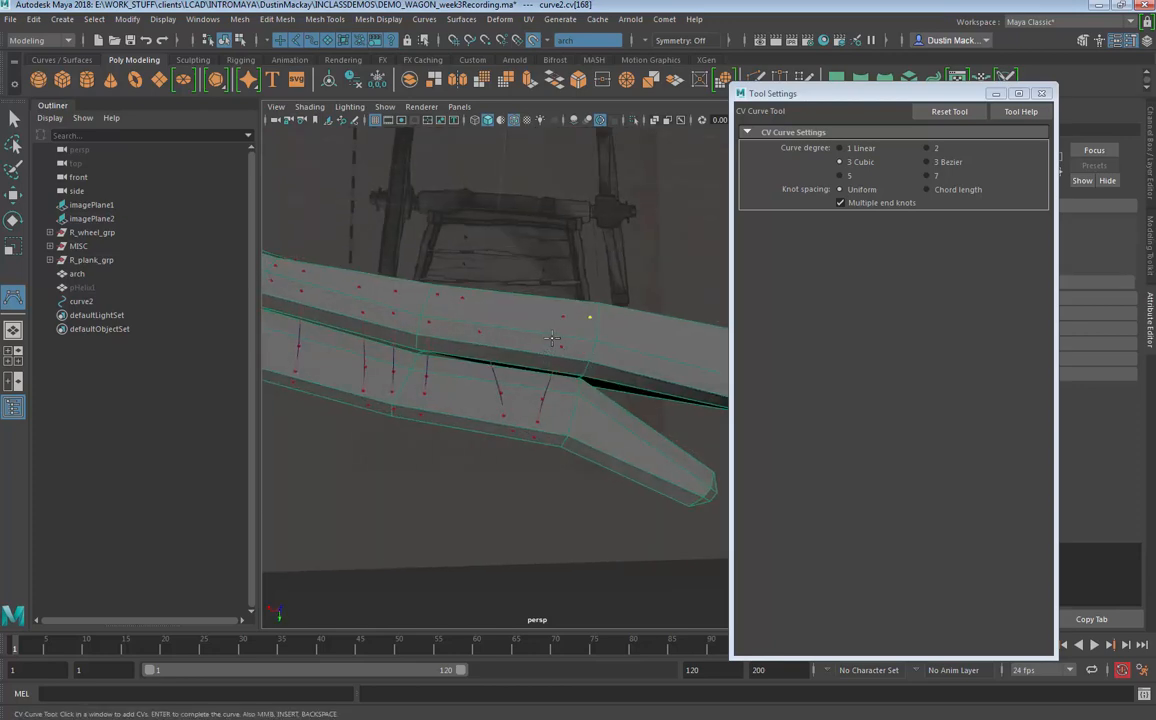
{"action": "key", "text": "ctrl+z"}
{"action": "left_click", "coordinate": [582, 319]}
{"action": "left_click", "coordinate": [548, 347]}
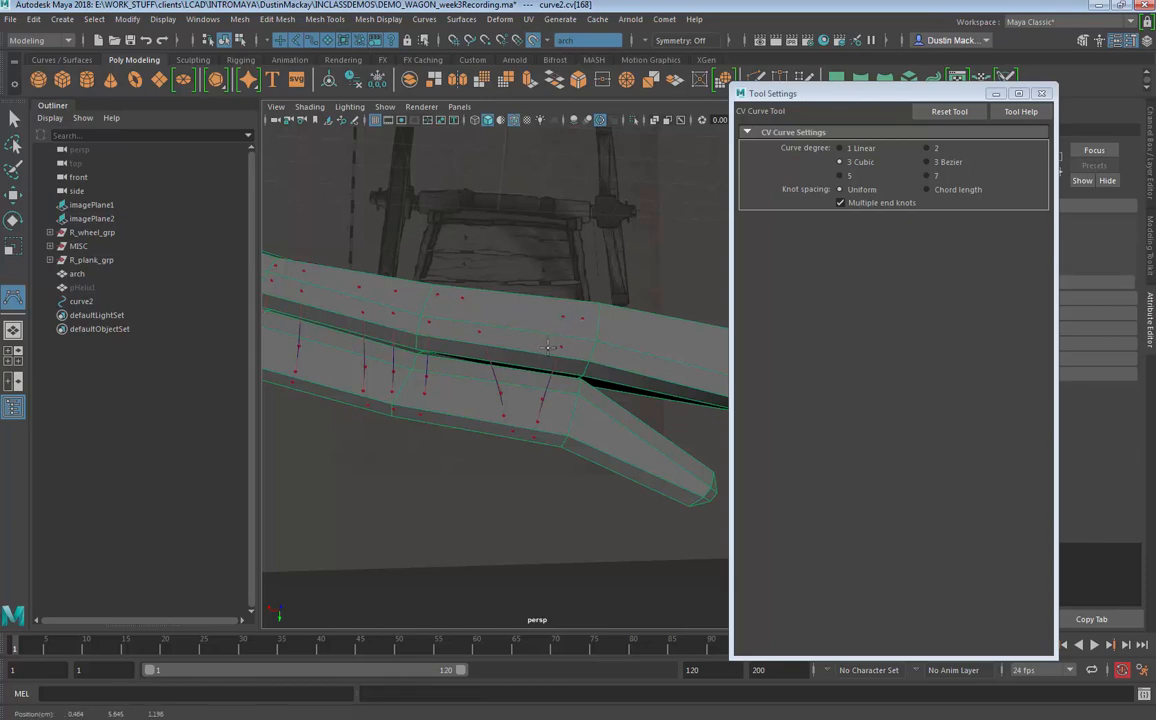
Step: Cross the curve diagonally over the previous wraps on the upper strip's front, up to its top edge
{"action": "left_click_drag", "start_coordinate": [547, 343], "coordinate": [562, 418], "text": "alt"}
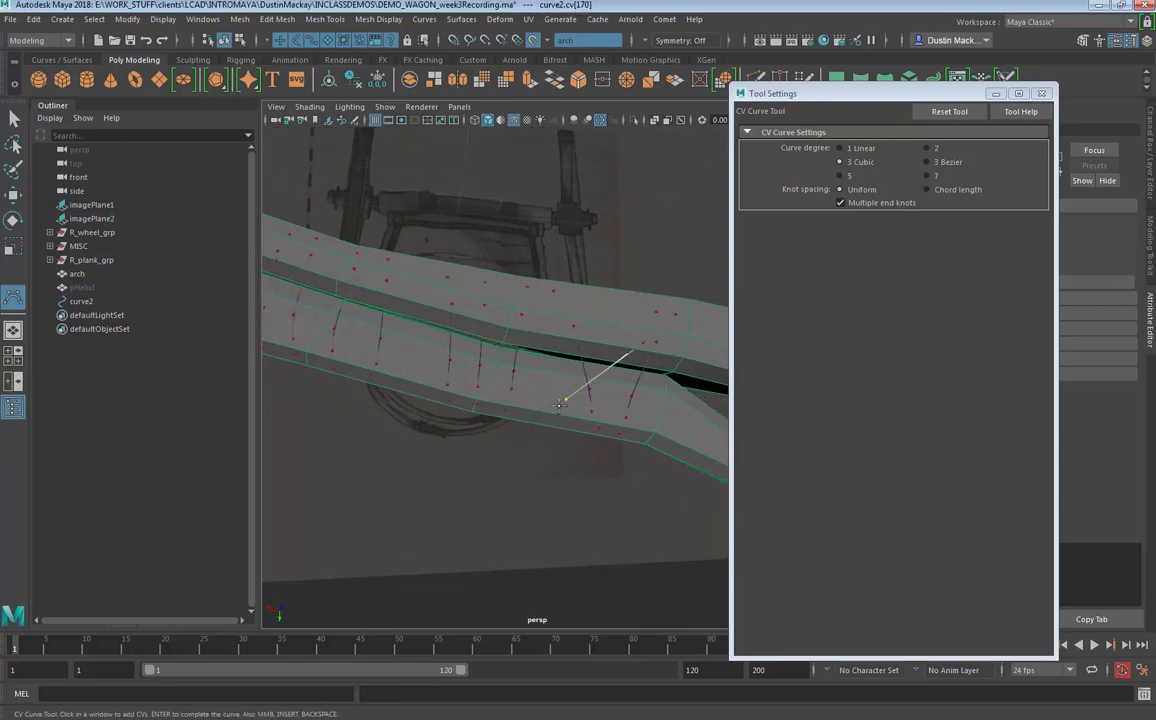
{"action": "left_click", "coordinate": [568, 391]}
{"action": "left_click", "coordinate": [552, 408]}
{"action": "left_click", "coordinate": [541, 422]}
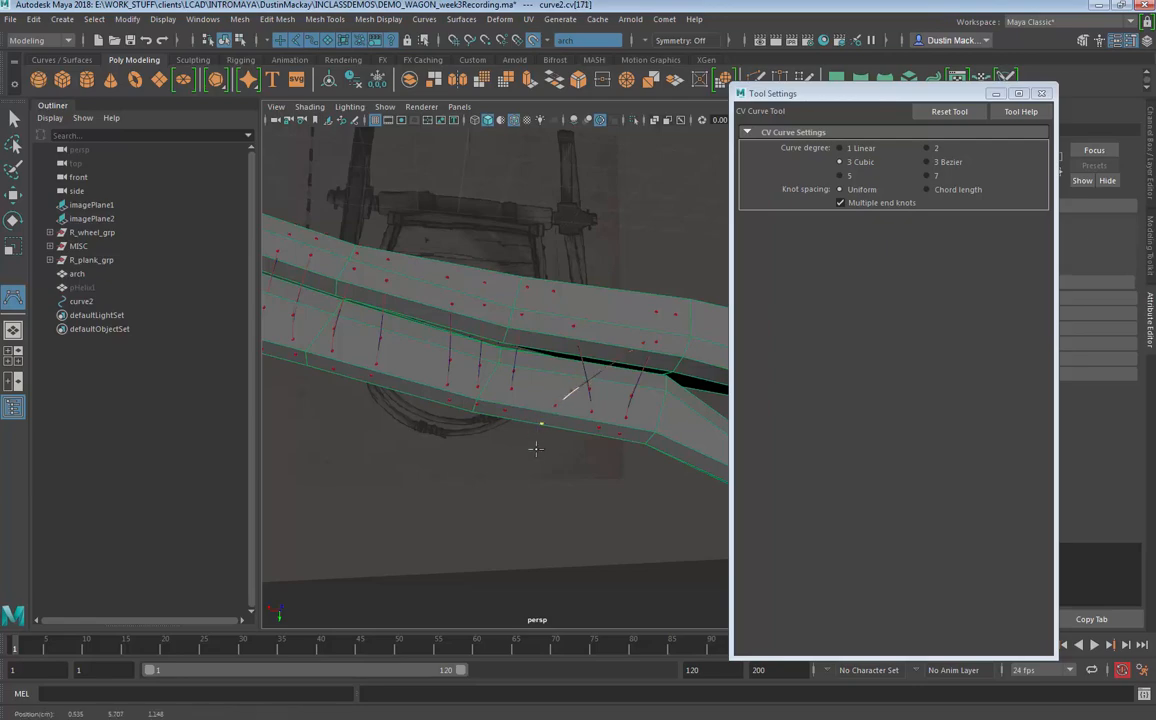
Step: Bring the curve down the upper strip's back, tuck its end into the gap between the strips and finish the curve
{"action": "left_click_drag", "start_coordinate": [534, 449], "coordinate": [562, 358], "text": "alt"}
{"action": "left_click", "coordinate": [529, 385]}
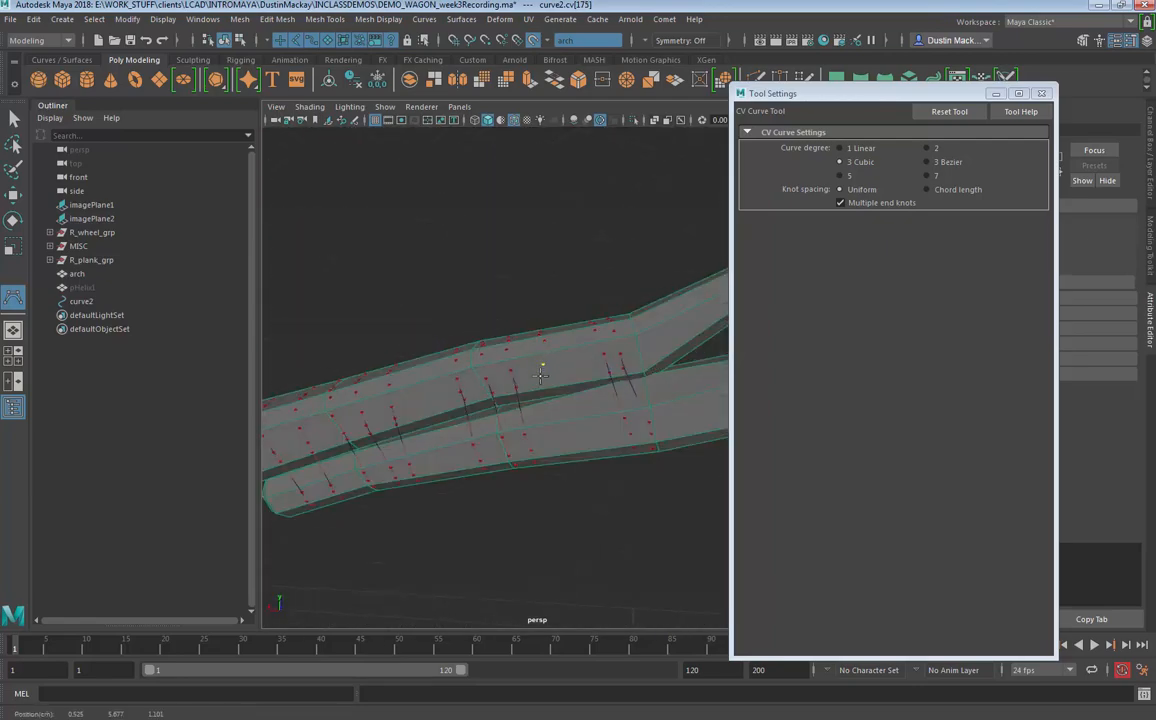
{"action": "mouse_move", "coordinate": [578, 410]}
{"action": "left_mouse_down", "text": "alt"}
{"action": "mouse_move", "coordinate": [565, 400]}
{"action": "mouse_move", "coordinate": [588, 392]}
{"action": "mouse_move", "coordinate": [543, 390]}
{"action": "mouse_move", "coordinate": [583, 423]}
{"action": "left_mouse_up", "text": "alt"}
{"action": "left_click", "coordinate": [544, 391]}
{"action": "right_click_drag", "start_coordinate": [583, 423], "coordinate": [609, 403], "text": "alt"}
{"action": "left_click_drag", "start_coordinate": [534, 404], "coordinate": [493, 401], "text": "alt"}
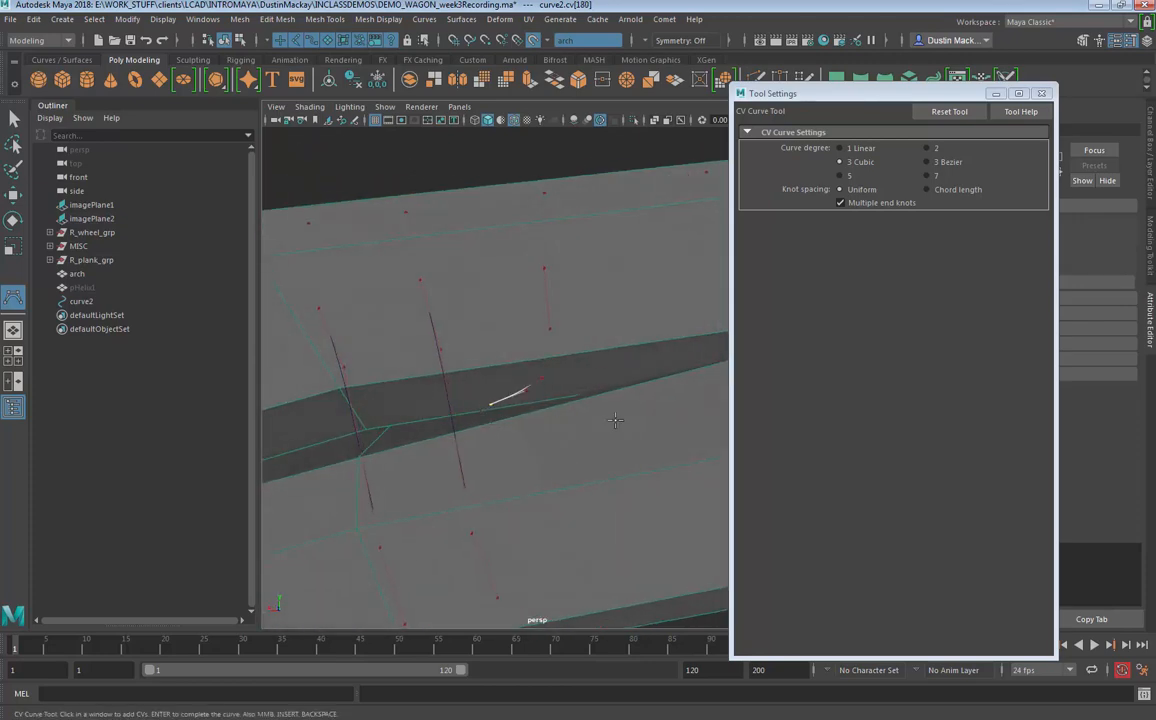
{"action": "right_click_drag", "start_coordinate": [615, 420], "coordinate": [402, 472], "text": "alt"}
{"action": "right_click_drag", "start_coordinate": [680, 445], "coordinate": [860, 442], "text": "alt"}
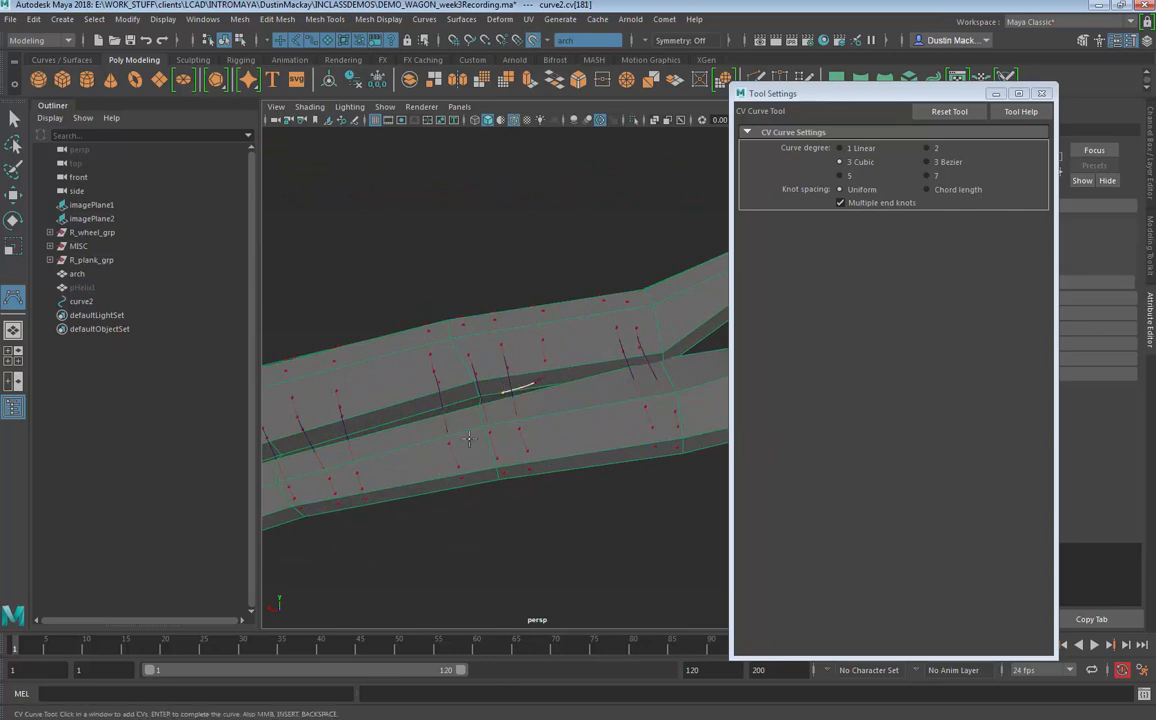
{"action": "key", "text": "r"}
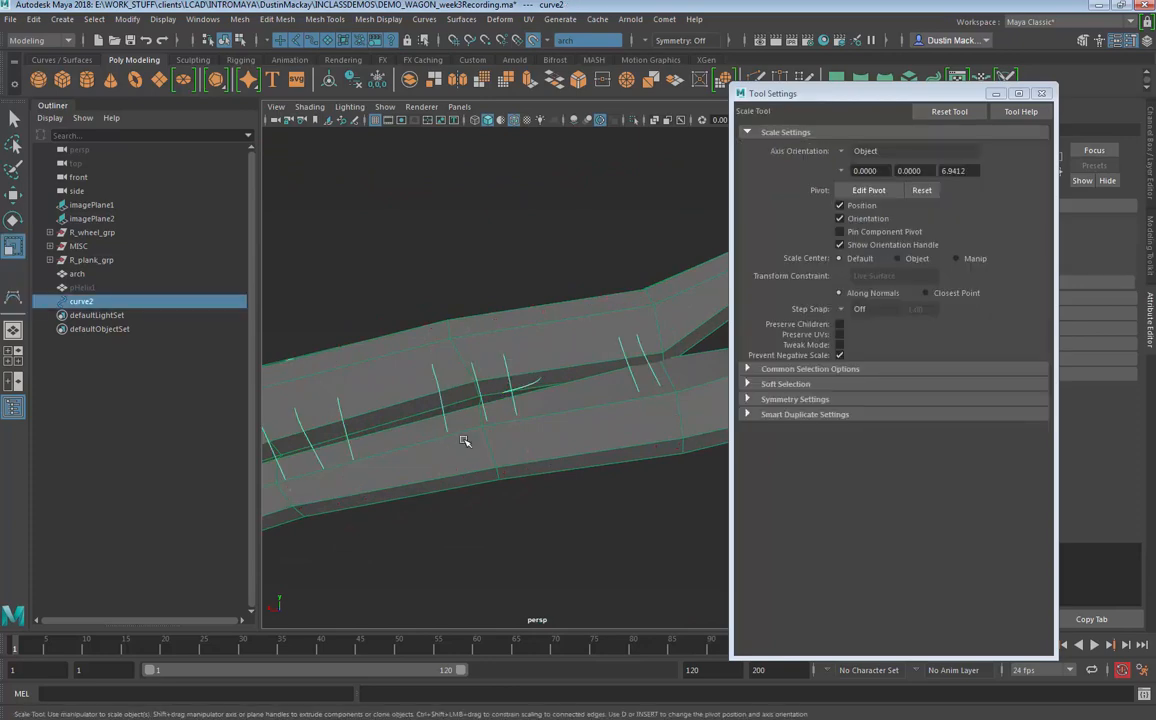
Step: Turn off the arch as live surface and inspect the finished curve's wraps in wireframe and shaded display
{"action": "left_click_drag", "start_coordinate": [652, 378], "coordinate": [512, 398], "text": "alt"}
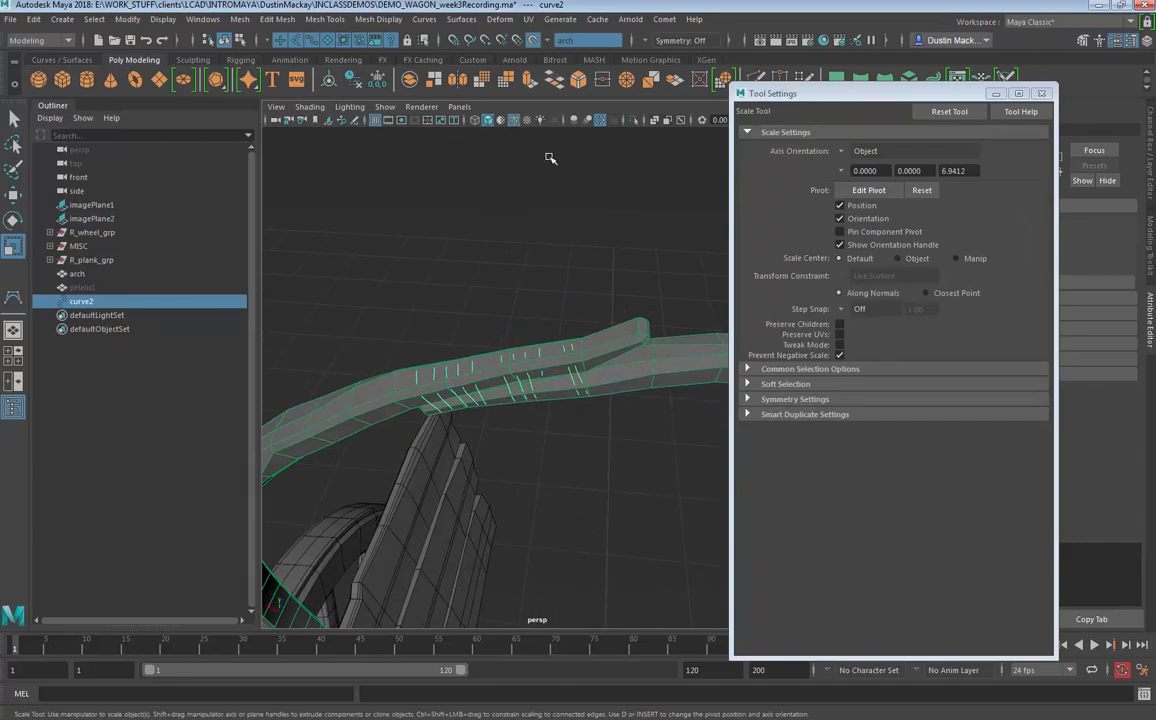
{"action": "left_click", "coordinate": [533, 40]}
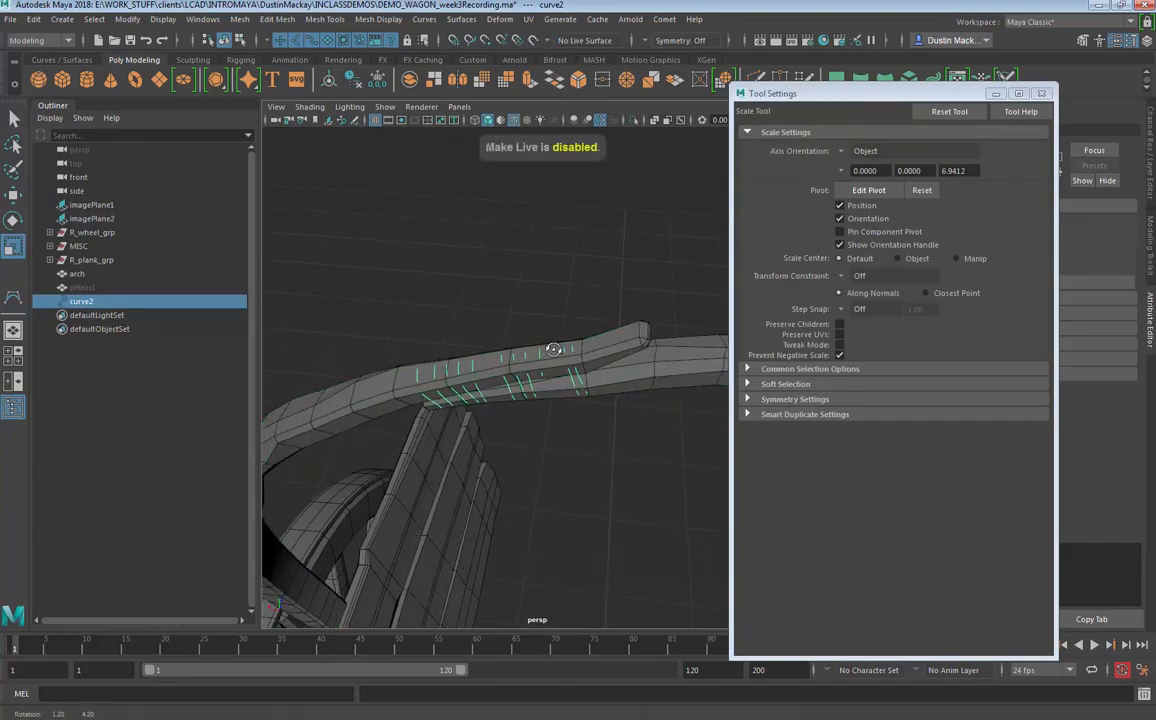
{"action": "left_click_drag", "start_coordinate": [550, 343], "coordinate": [594, 556], "text": "alt"}
{"action": "key", "text": "4"}
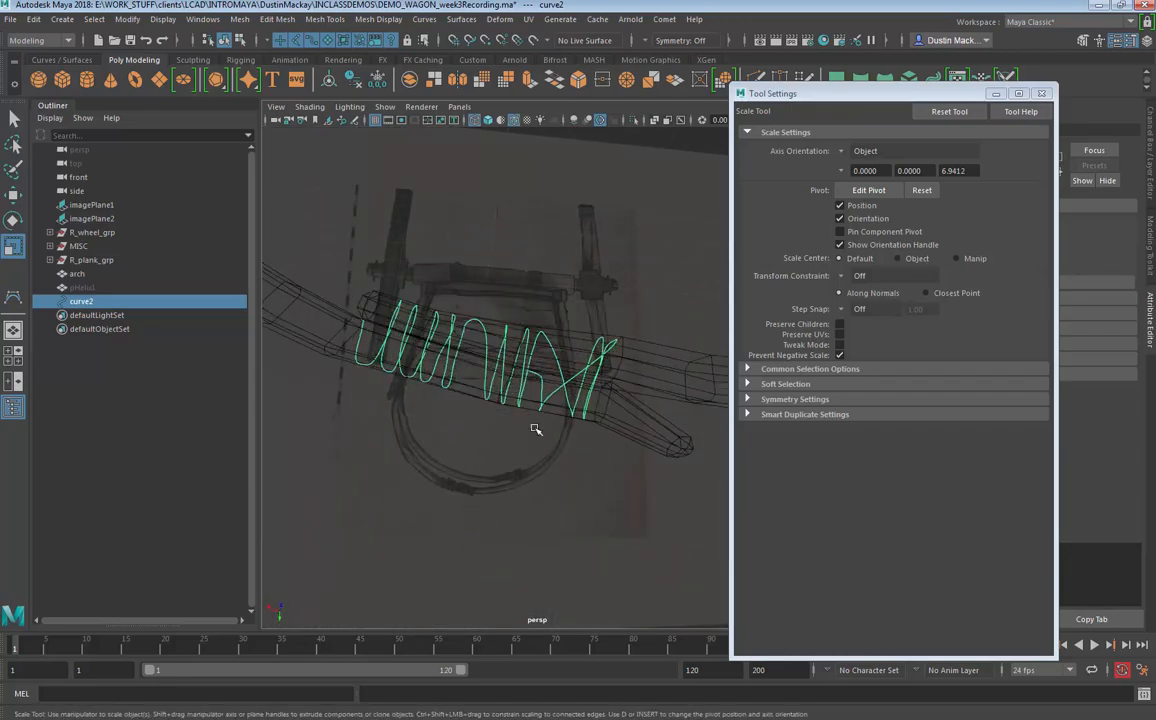
{"action": "left_click_drag", "start_coordinate": [545, 392], "coordinate": [578, 372]}
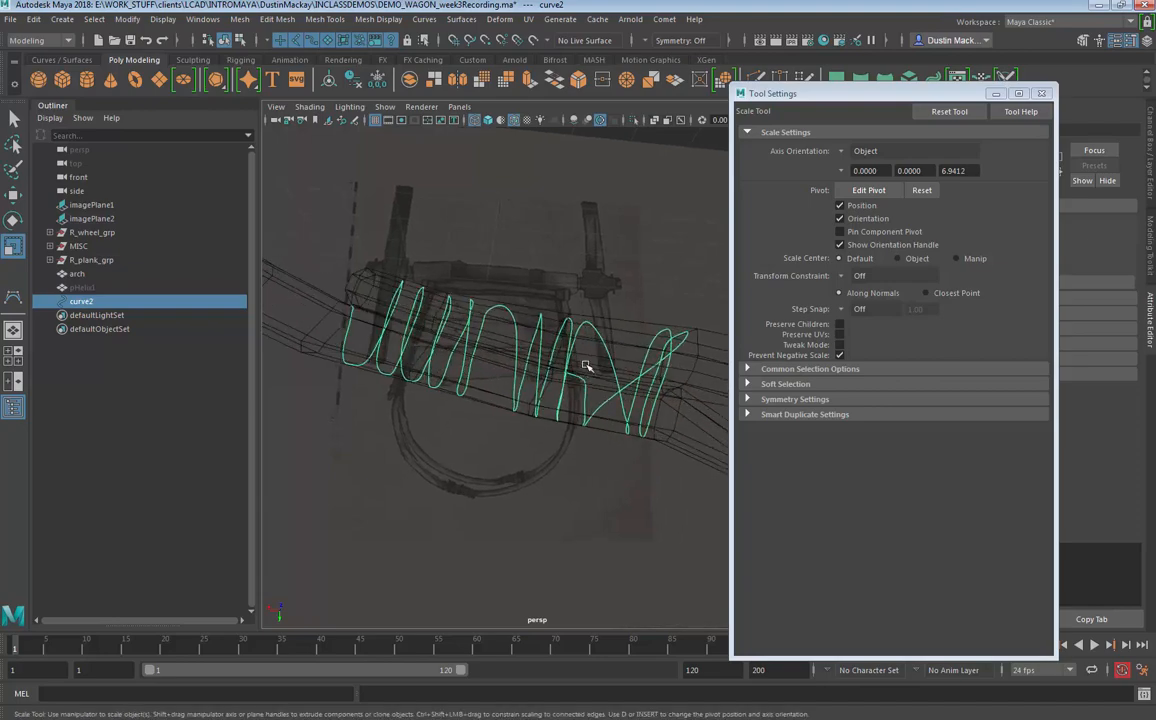
{"action": "key", "text": "5"}
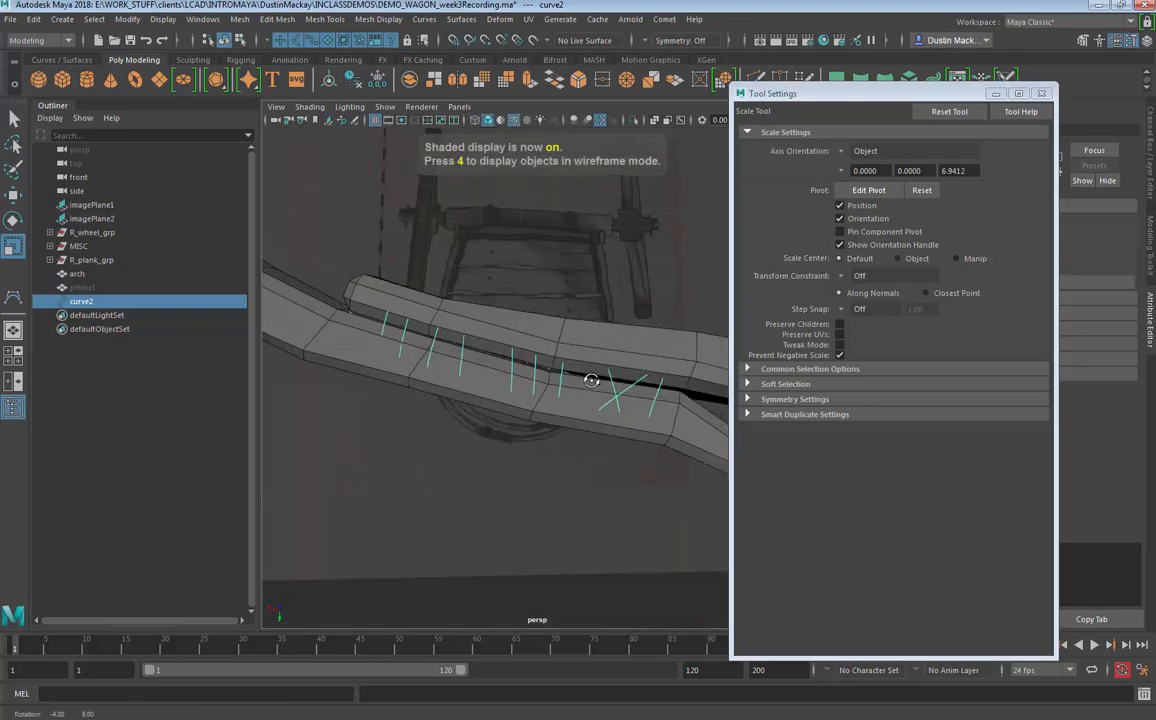
{"action": "mouse_move", "coordinate": [597, 395]}
{"action": "left_mouse_down", "text": "alt"}
{"action": "mouse_move", "coordinate": [617, 307]}
{"action": "mouse_move", "coordinate": [532, 338]}
{"action": "left_mouse_up", "text": "alt"}
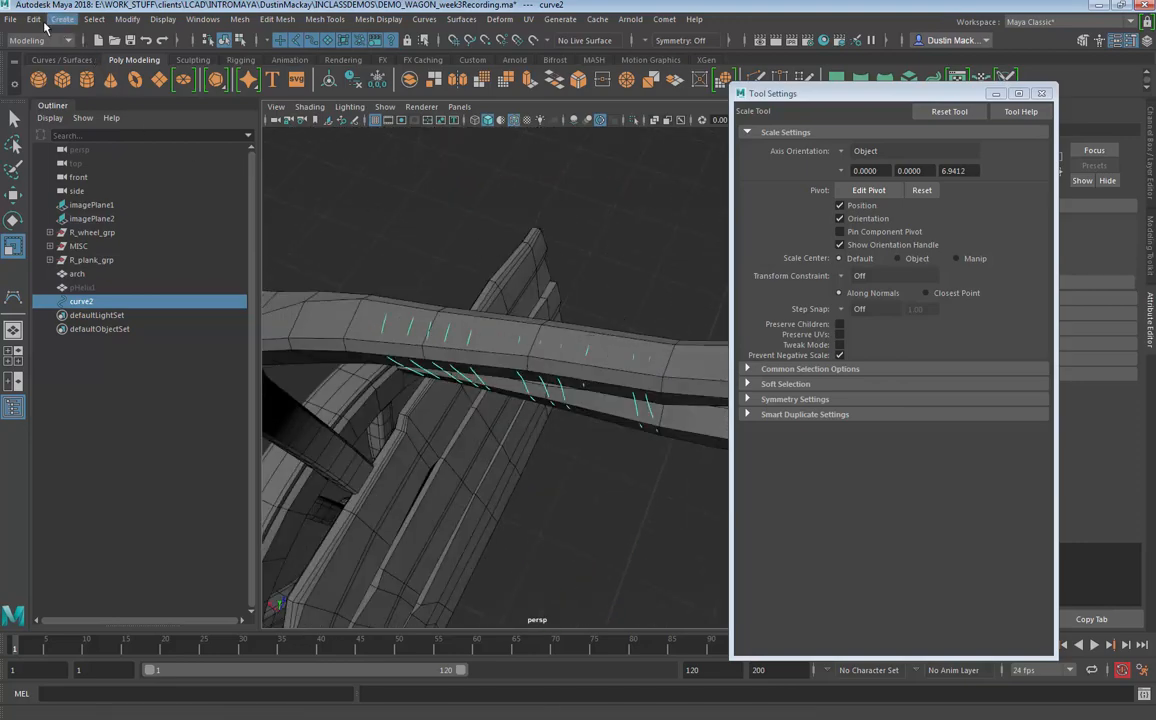
Step: Center the curve's pivot and rotate it to about -5.77, 0, -14.59 so its axes align with the overlapping strips
{"action": "left_click", "coordinate": [126, 20]}
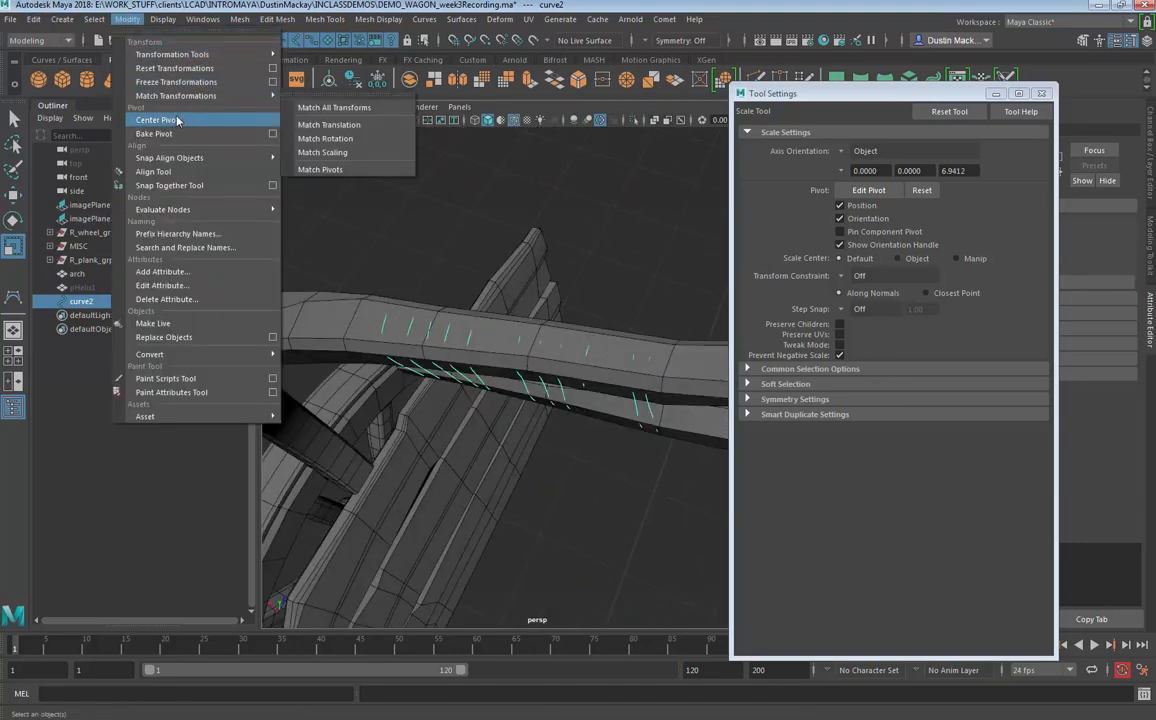
{"action": "left_click_drag", "start_coordinate": [635, 410], "coordinate": [621, 361], "text": "alt"}
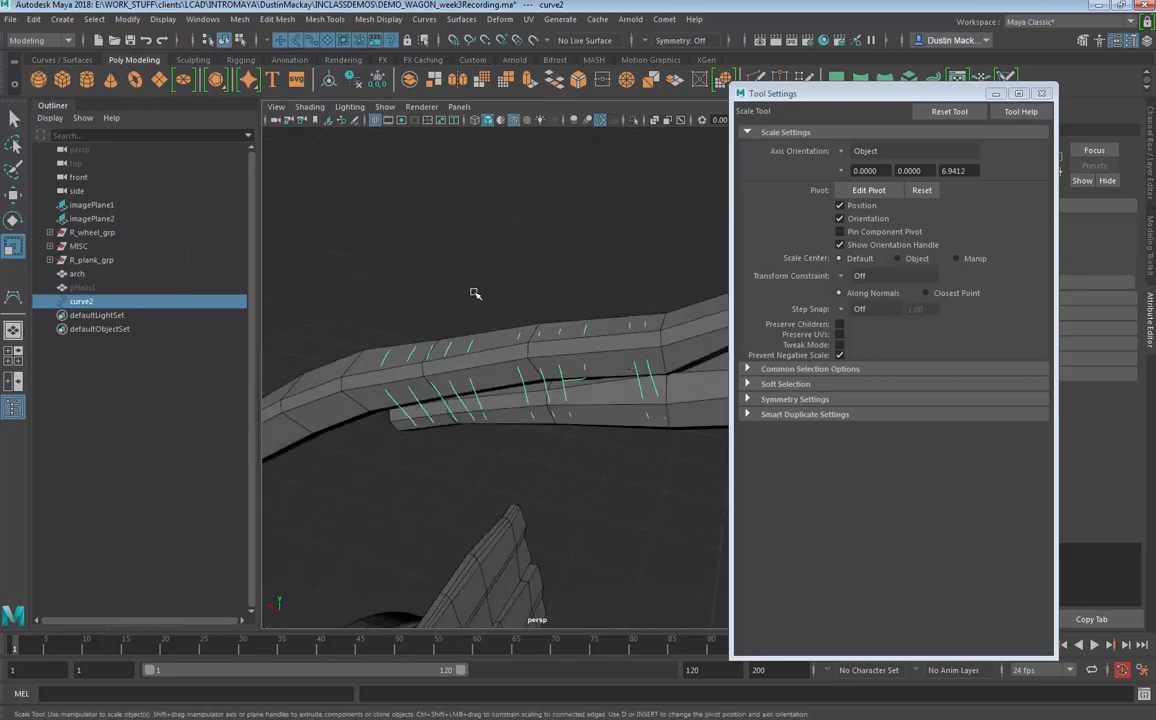
{"action": "left_click", "coordinate": [127, 19]}
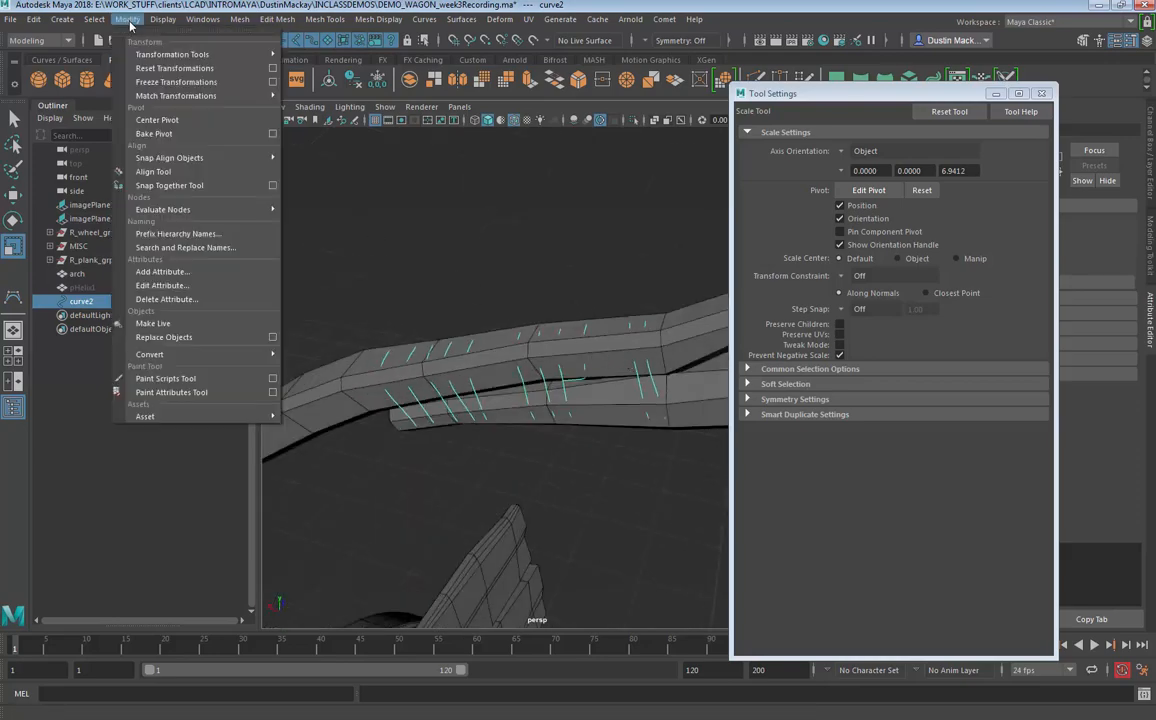
{"action": "left_click", "coordinate": [171, 120]}
{"action": "left_click_drag", "start_coordinate": [611, 328], "coordinate": [635, 302], "text": "alt"}
{"action": "key", "text": "d"}
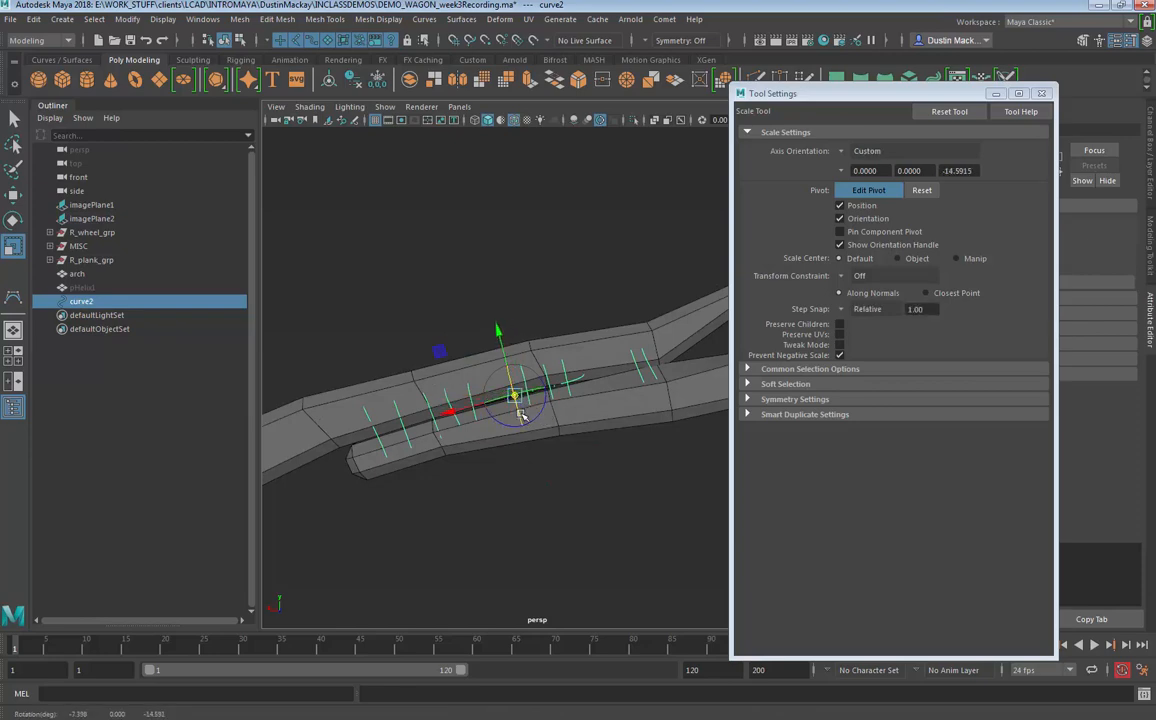
{"action": "left_click_drag", "start_coordinate": [520, 415], "coordinate": [522, 411]}
{"action": "key", "text": "d"}
Step: Scale the curve up slightly along its pivot's Y and Z axes so the wraps sit just outside the strips
{"action": "left_click_drag", "start_coordinate": [499, 333], "coordinate": [498, 332]}
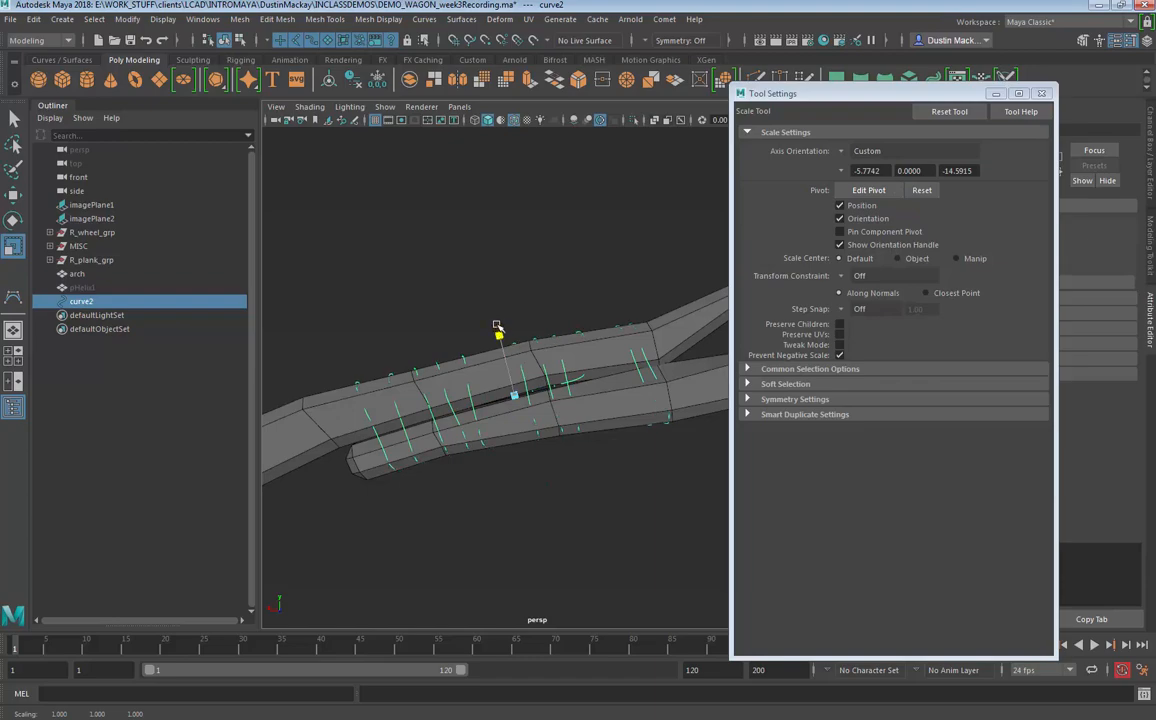
{"action": "left_click_drag", "start_coordinate": [653, 444], "coordinate": [615, 565], "text": "alt"}
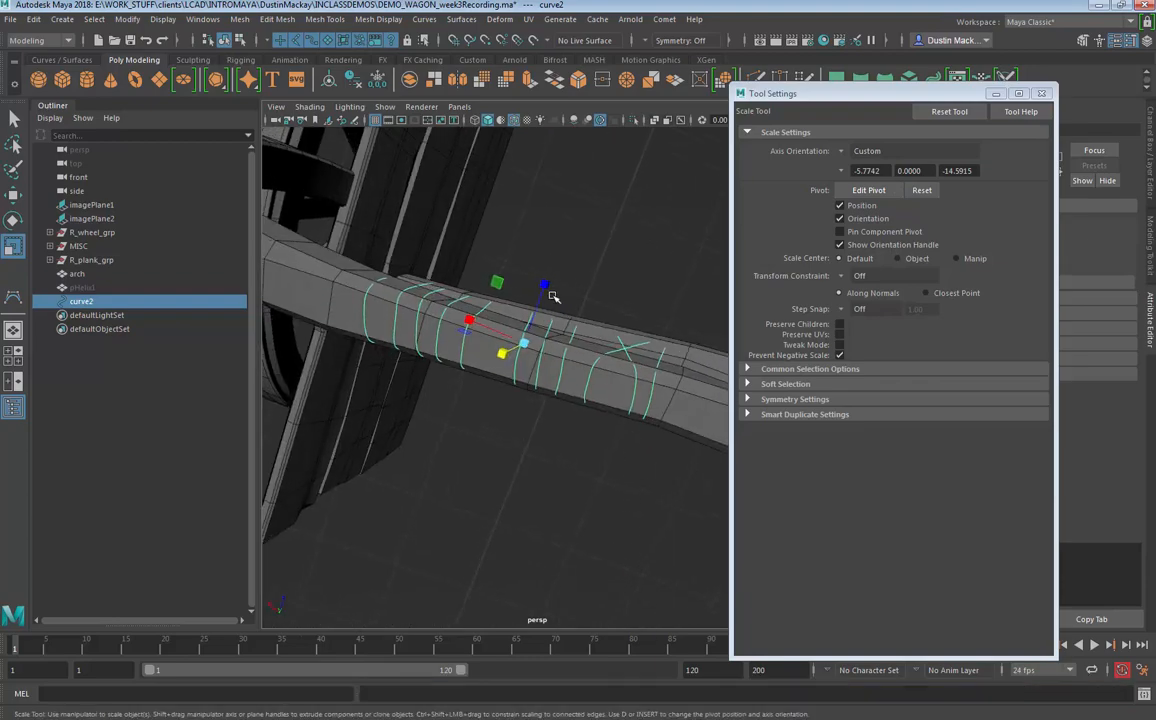
{"action": "left_click_drag", "start_coordinate": [545, 285], "coordinate": [549, 281]}
{"action": "left_click_drag", "start_coordinate": [650, 357], "coordinate": [543, 382], "text": "alt"}
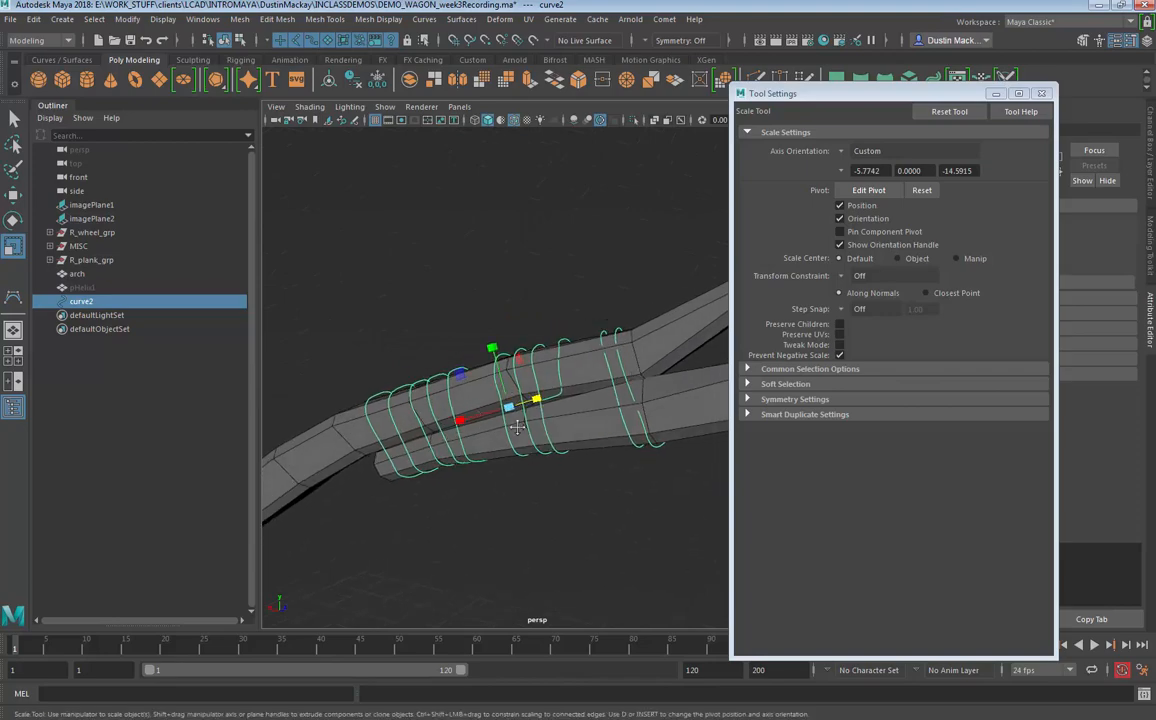
{"action": "left_click_drag", "start_coordinate": [517, 427], "coordinate": [583, 405], "text": "alt"}
Step: Select a control vertex where the curve's end wraps the strip edge and set the Move tool's soft selection falloff to Surface
{"action": "key", "text": "q"}
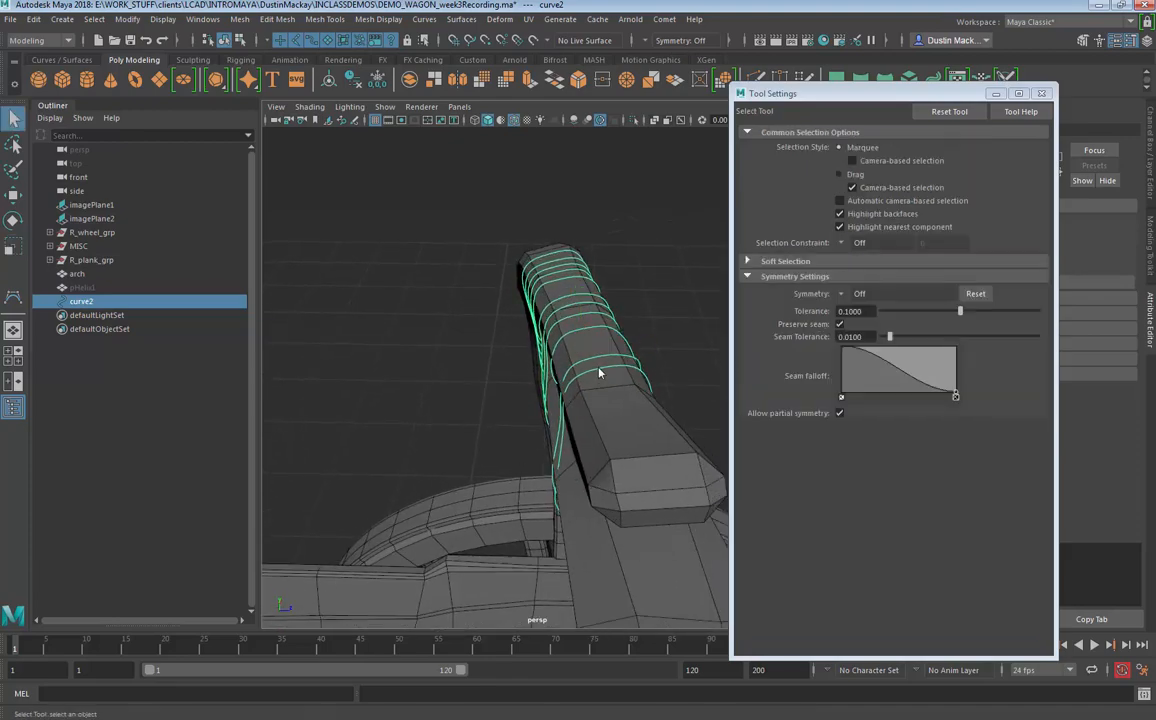
{"action": "right_click_drag", "start_coordinate": [600, 373], "coordinate": [573, 380]}
{"action": "left_click", "coordinate": [568, 389]}
{"action": "left_click_drag", "start_coordinate": [570, 390], "coordinate": [627, 400], "text": "alt"}
{"action": "key", "text": "w"}
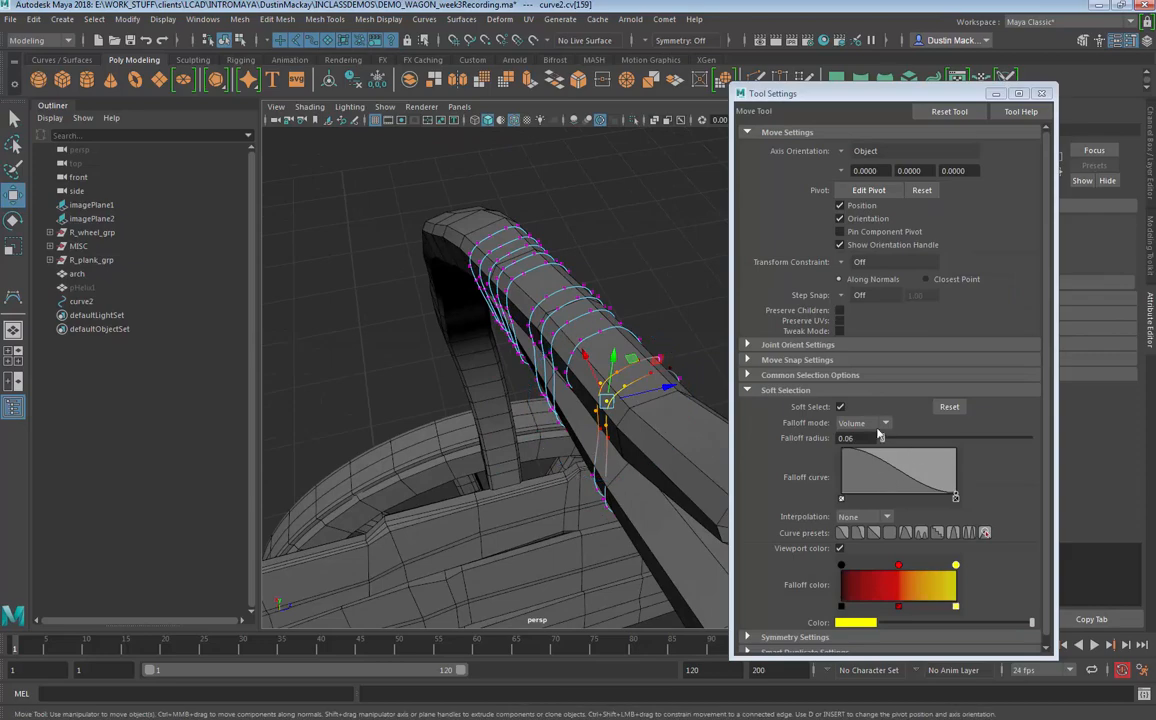
{"action": "left_click", "coordinate": [862, 423]}
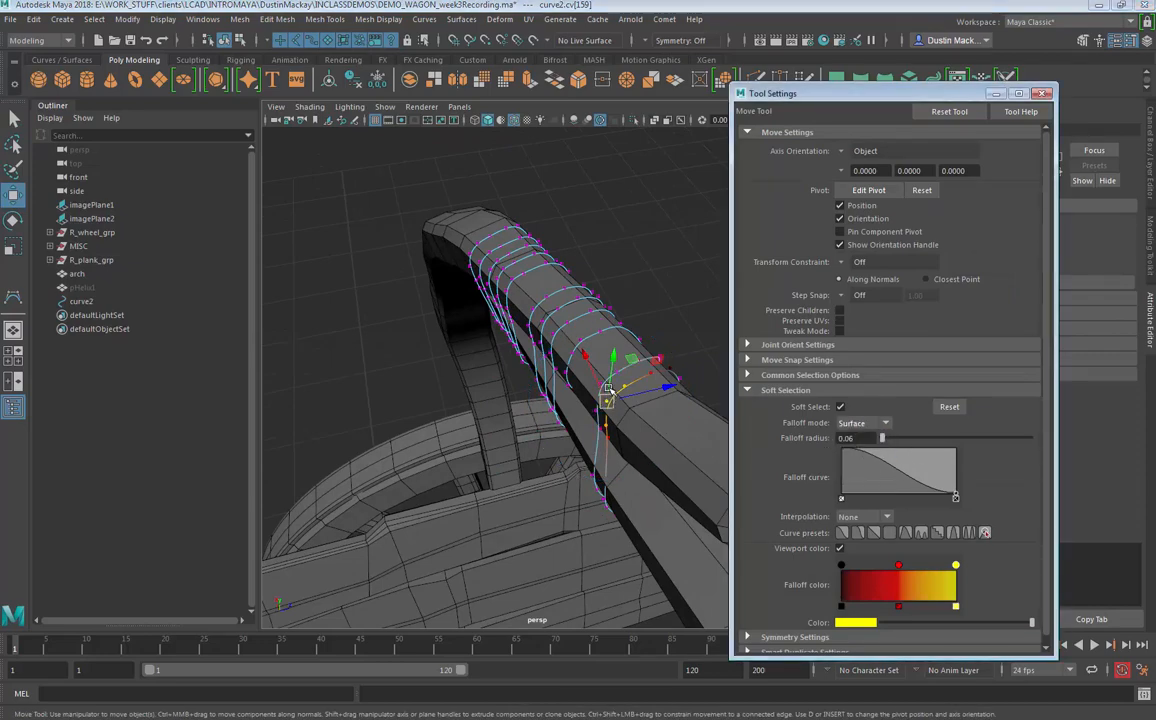
{"action": "mouse_move", "coordinate": [609, 400]}
{"action": "left_mouse_down", "text": "alt"}
{"action": "mouse_move", "coordinate": [594, 400]}
{"action": "mouse_move", "coordinate": [619, 379]}
{"action": "mouse_move", "coordinate": [585, 377]}
{"action": "mouse_move", "coordinate": [611, 365]}
{"action": "mouse_move", "coordinate": [790, 385]}
{"action": "left_mouse_up", "text": "alt"}
Step: Turn off soft selection and select a single control vertex on the curve's outermost full wrap with the Move tool
{"action": "key", "text": "q"}
{"action": "key", "text": "w"}
{"action": "key", "text": "b"}
{"action": "mouse_move", "coordinate": [565, 457]}
{"action": "left_mouse_down", "text": "alt"}
{"action": "mouse_move", "coordinate": [673, 418]}
{"action": "mouse_move", "coordinate": [740, 410]}
{"action": "left_mouse_up", "text": "alt"}
{"action": "left_click_drag", "start_coordinate": [632, 412], "coordinate": [581, 426], "text": "alt"}
{"action": "key", "text": "q"}
{"action": "left_click", "coordinate": [408, 458]}
{"action": "key", "text": "w"}
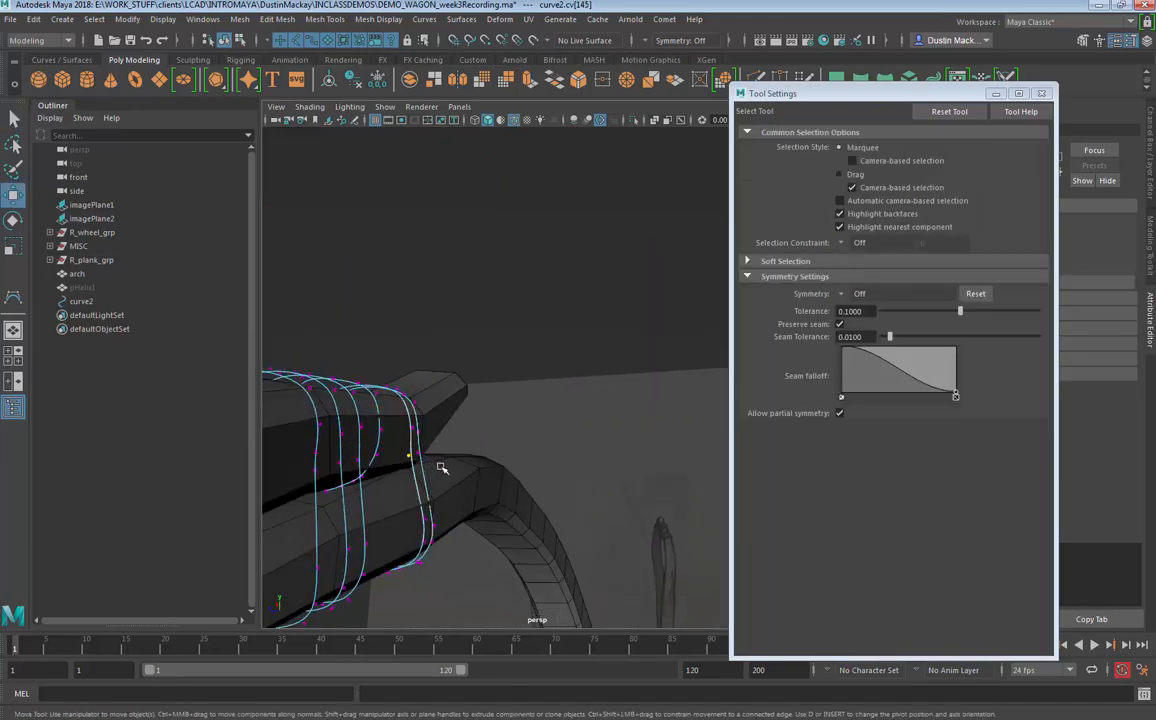
{"action": "left_click_drag", "start_coordinate": [441, 467], "coordinate": [676, 467], "text": "alt"}
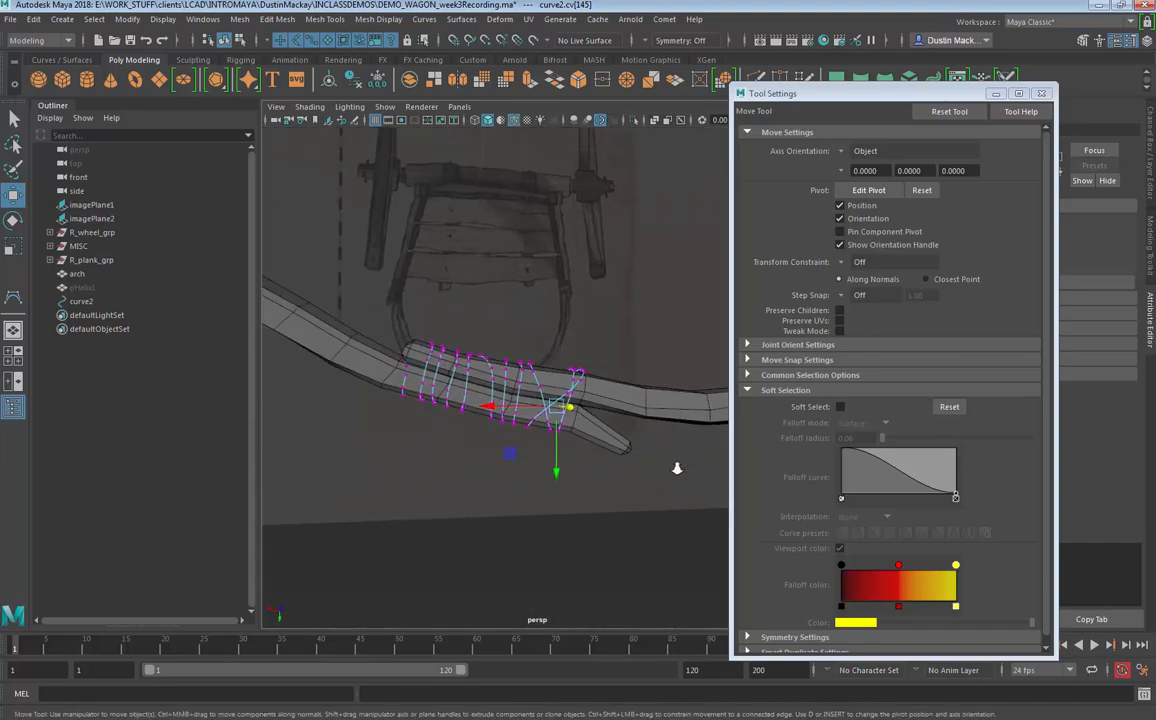
Step: Move the upper control vertices of the middle wrap toward the neighbouring group of wraps to slant it across the strips
{"action": "right_click_drag", "start_coordinate": [676, 467], "coordinate": [699, 404], "text": "alt"}
{"action": "left_click_drag", "start_coordinate": [699, 404], "coordinate": [632, 373], "text": "alt"}
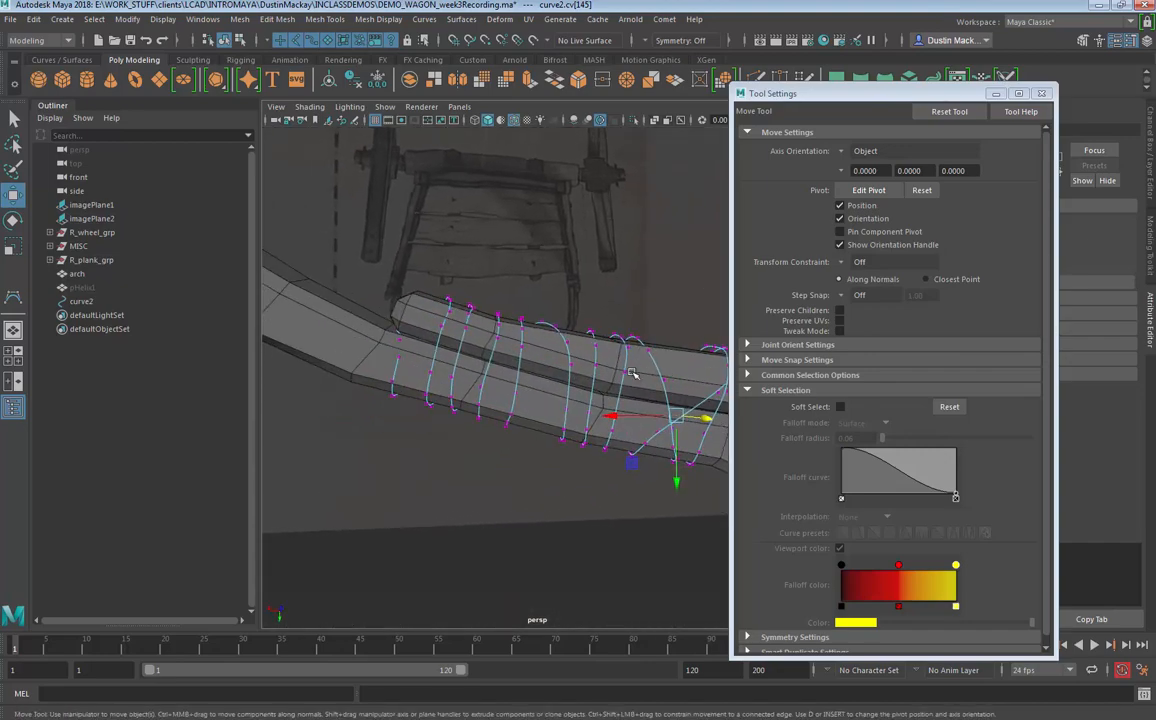
{"action": "left_click", "coordinate": [570, 366]}
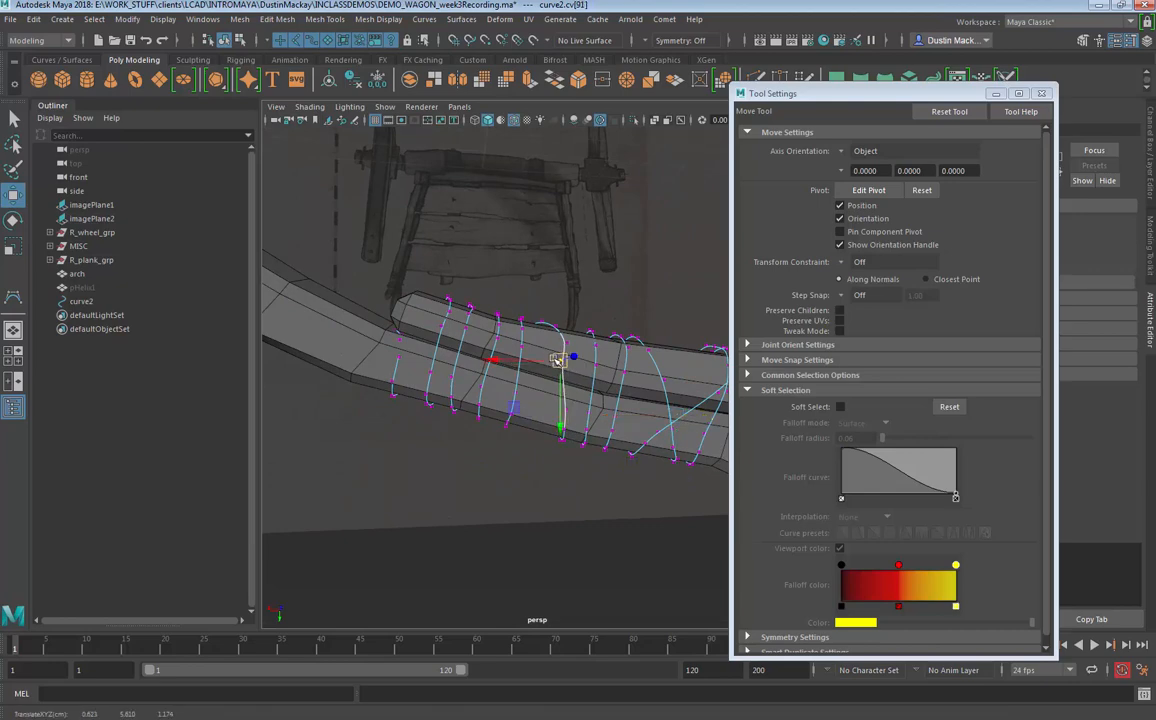
{"action": "left_click", "coordinate": [554, 328]}
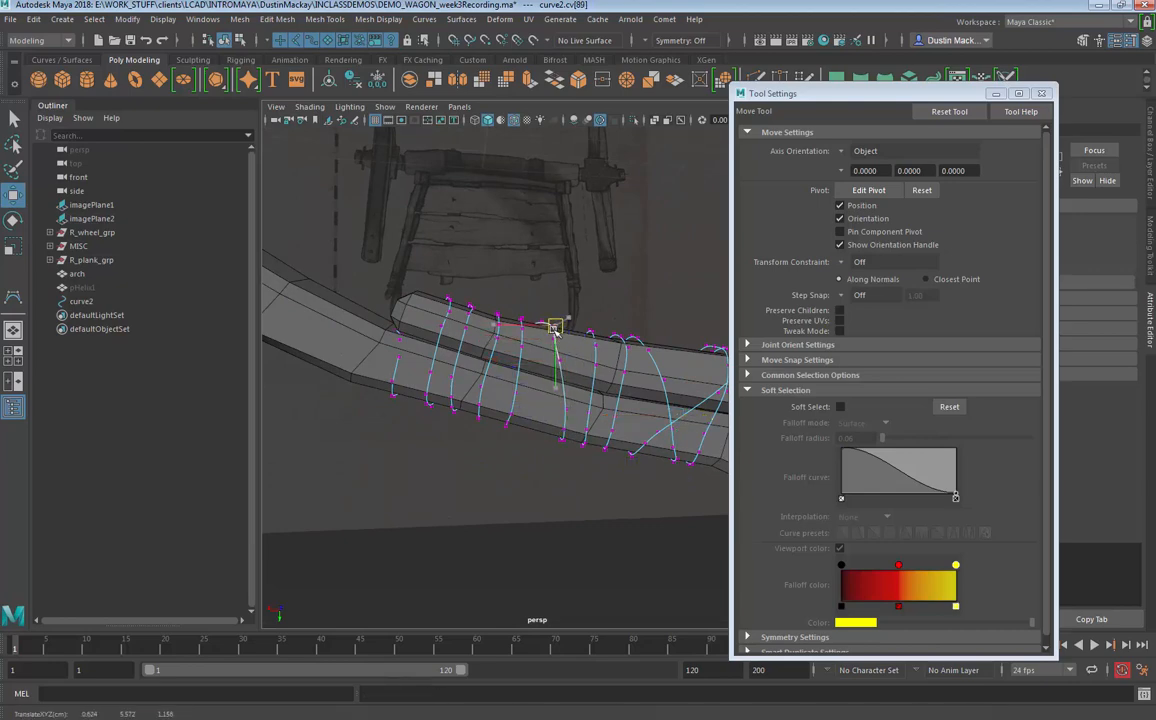
{"action": "left_click", "coordinate": [539, 323]}
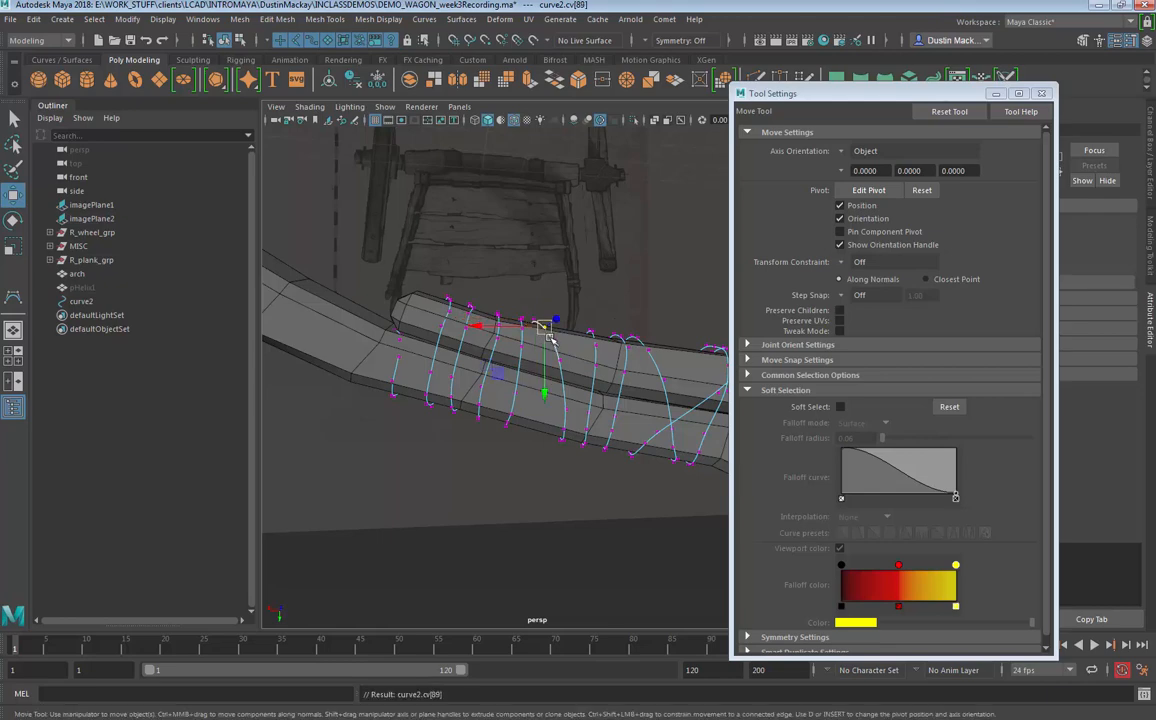
{"action": "left_click", "coordinate": [550, 339]}
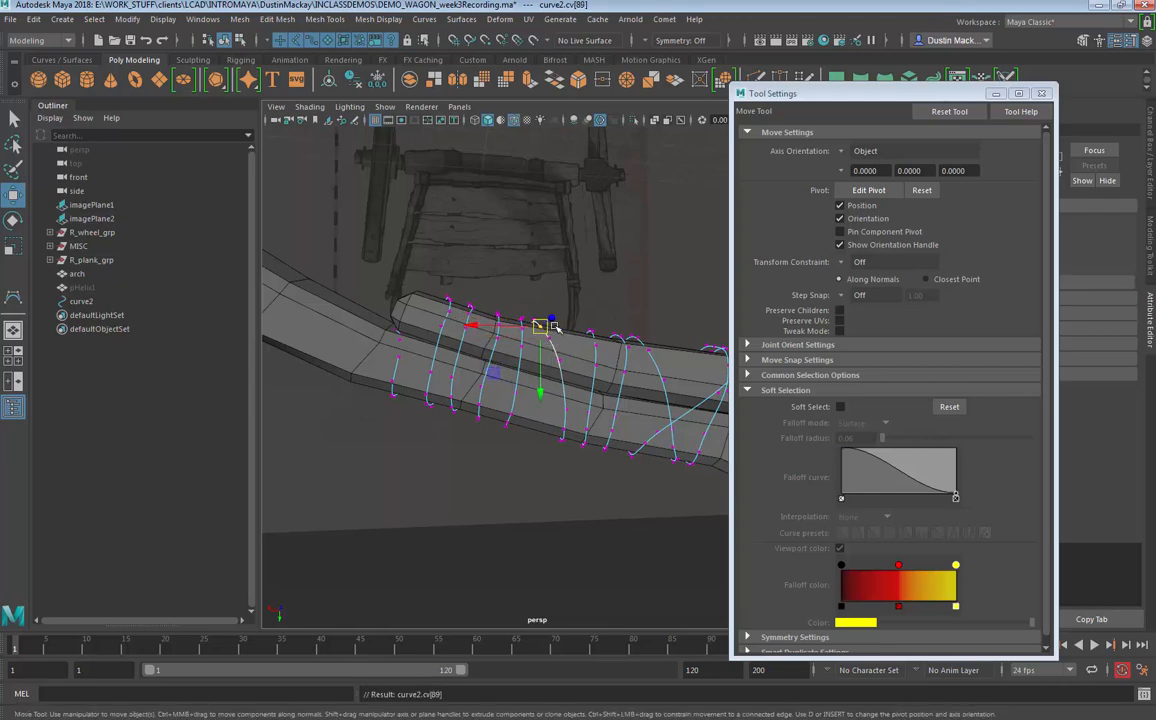
{"action": "left_click", "coordinate": [555, 315]}
{"action": "left_click", "coordinate": [563, 331]}
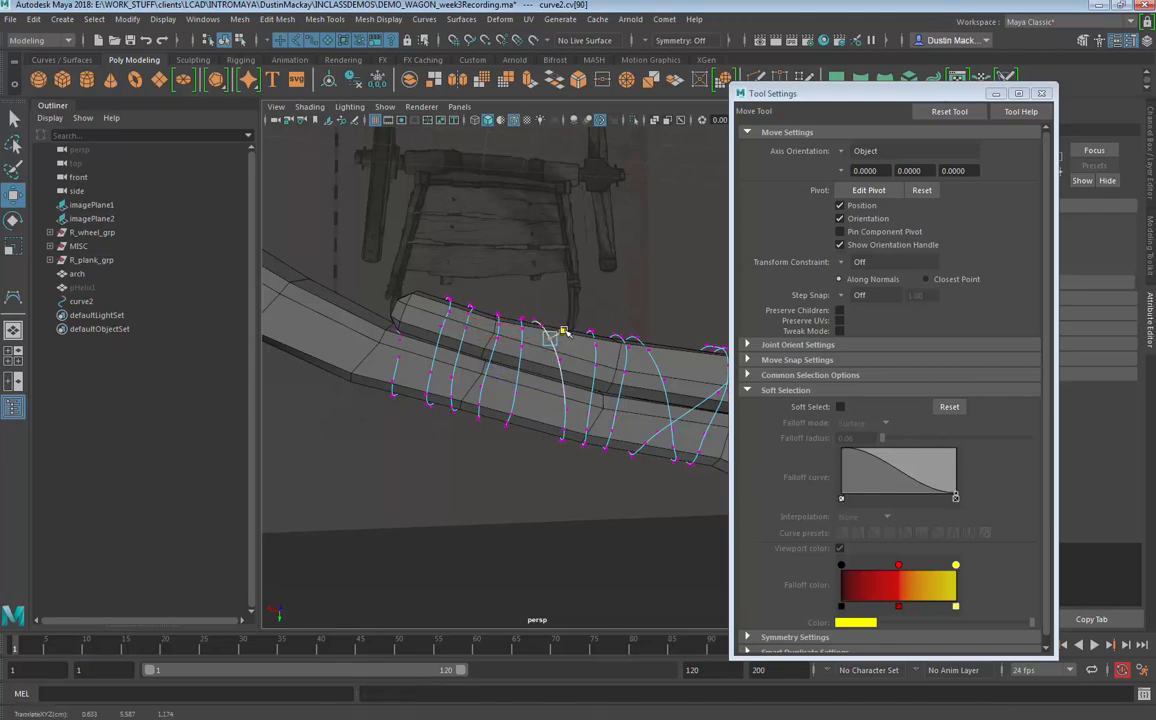
{"action": "left_click", "coordinate": [560, 362]}
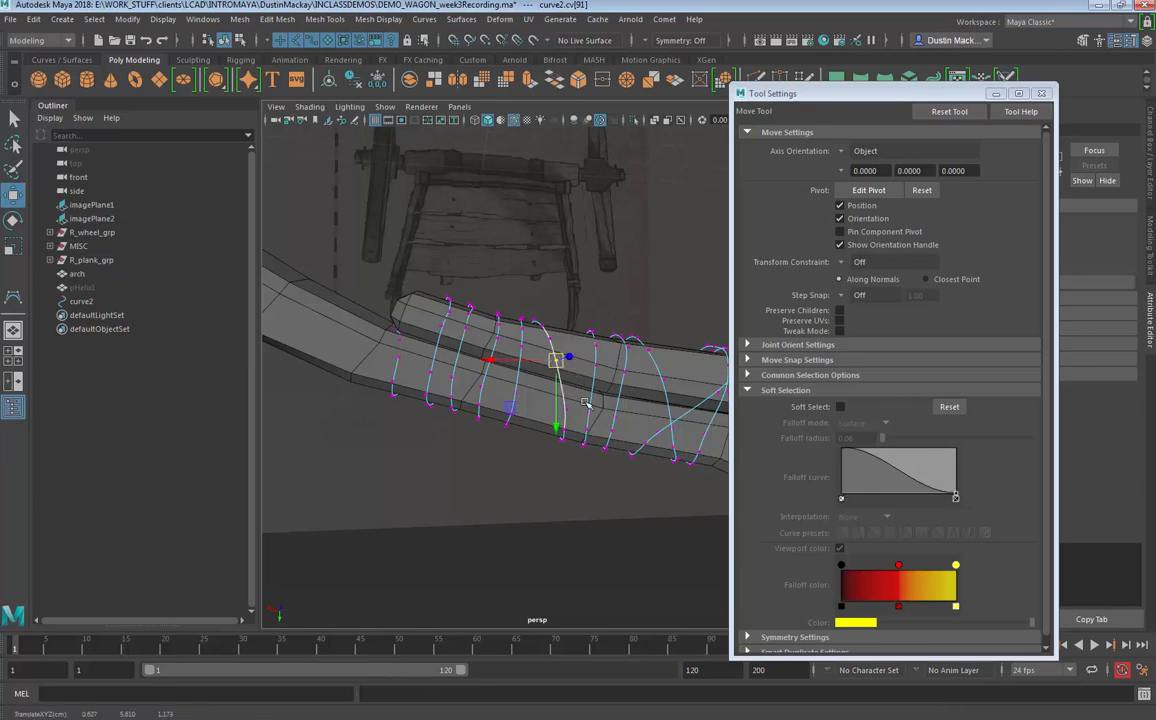
Step: Adjust the same wrap's lower control vertices around the other strip's edge and underside
{"action": "left_click", "coordinate": [568, 412]}
{"action": "left_click", "coordinate": [566, 439]}
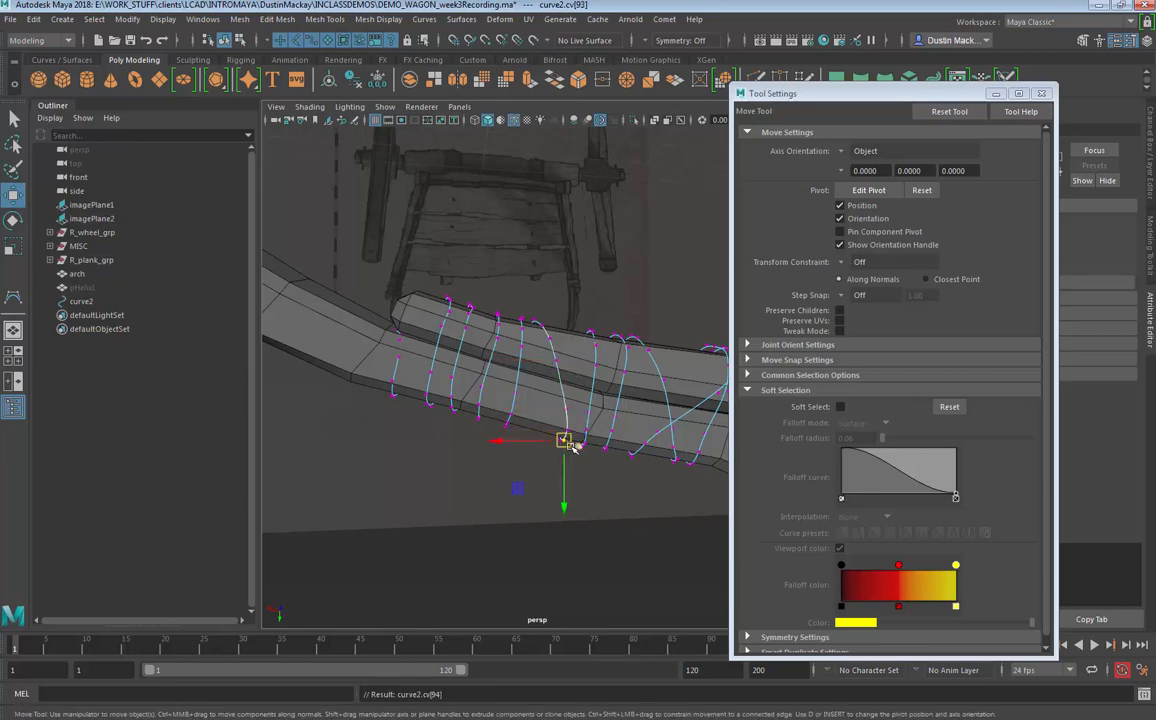
{"action": "left_click", "coordinate": [571, 449]}
{"action": "mouse_move", "coordinate": [570, 447]}
{"action": "left_mouse_down"}
{"action": "mouse_move", "coordinate": [650, 338]}
{"action": "mouse_move", "coordinate": [619, 330]}
{"action": "mouse_move", "coordinate": [584, 444]}
{"action": "left_mouse_up"}
{"action": "left_click", "coordinate": [606, 357]}
Step: Examine the adjusted wraps and their spacing from both sides of the overlapping strips
{"action": "right_click_drag", "start_coordinate": [584, 444], "coordinate": [496, 410], "text": "alt"}
{"action": "left_click_drag", "start_coordinate": [496, 572], "coordinate": [513, 527], "text": "alt"}
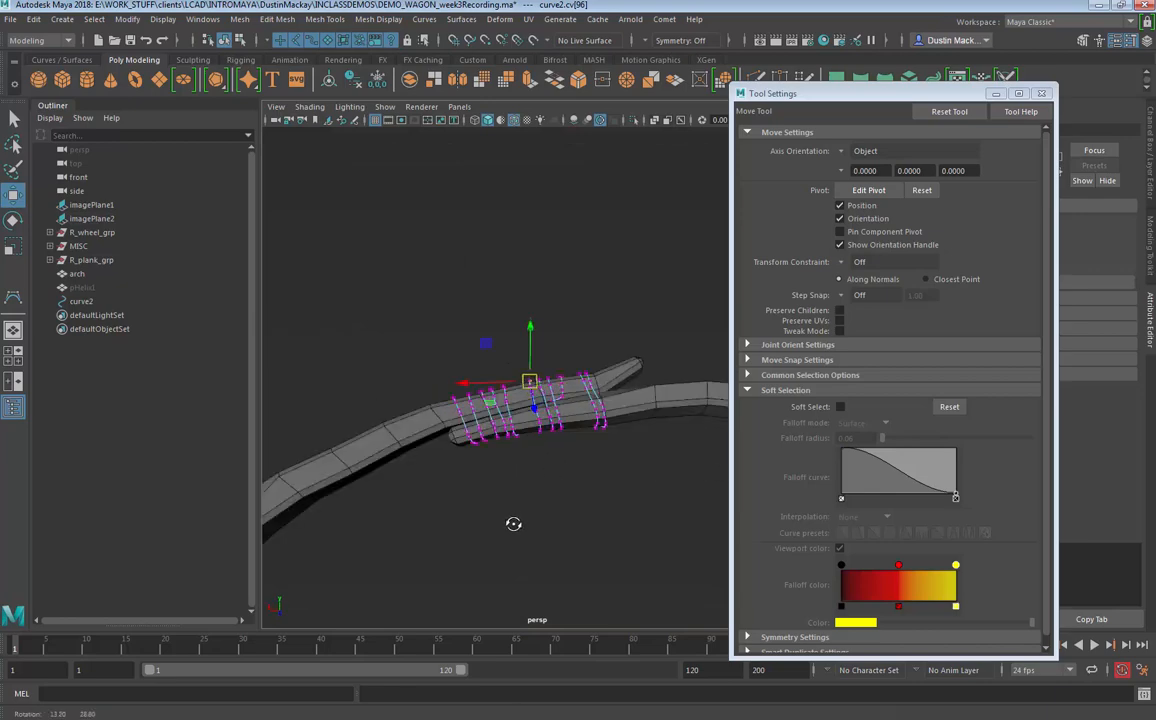
{"action": "right_click_drag", "start_coordinate": [513, 527], "coordinate": [572, 487], "text": "alt"}
{"action": "left_click_drag", "start_coordinate": [660, 456], "coordinate": [591, 473], "text": "alt"}
{"action": "right_click_drag", "start_coordinate": [665, 433], "coordinate": [722, 425], "text": "alt"}
{"action": "middle_click_drag", "start_coordinate": [661, 432], "coordinate": [587, 429], "text": "alt"}
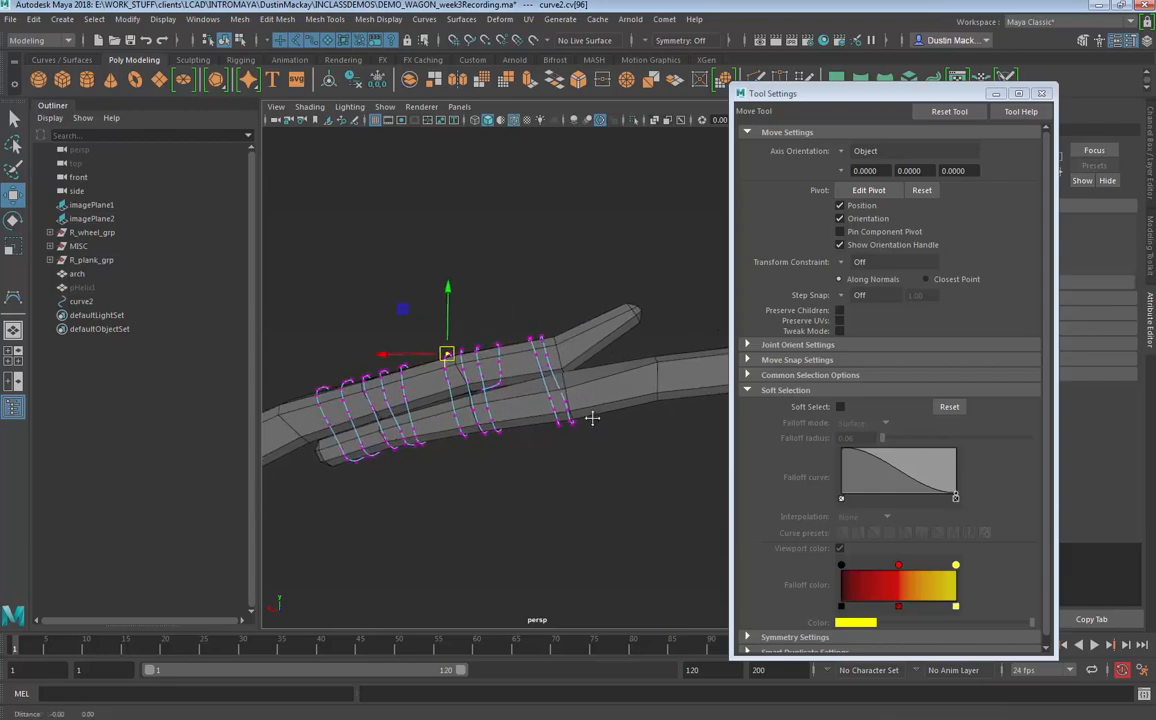
{"action": "left_click_drag", "start_coordinate": [591, 415], "coordinate": [607, 352], "text": "alt"}
Step: Pull a control vertex of the diagonal crossing away from the strip so it passes over the wraps below
{"action": "key", "text": "q"}
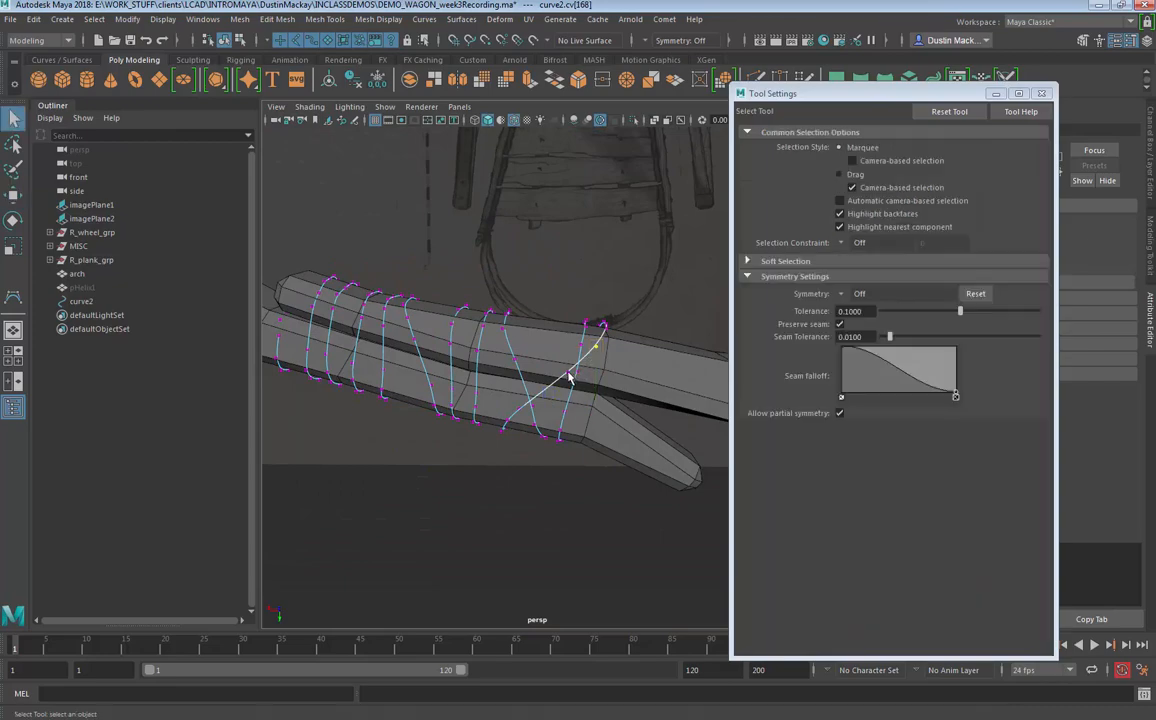
{"action": "left_click_drag", "start_coordinate": [611, 474], "coordinate": [543, 450], "text": "alt"}
{"action": "key", "text": "w"}
{"action": "key", "text": "q"}
{"action": "left_click", "coordinate": [547, 407]}
{"action": "key", "text": "ctrl+z"}
{"action": "left_click", "coordinate": [545, 402]}
{"action": "key", "text": "w"}
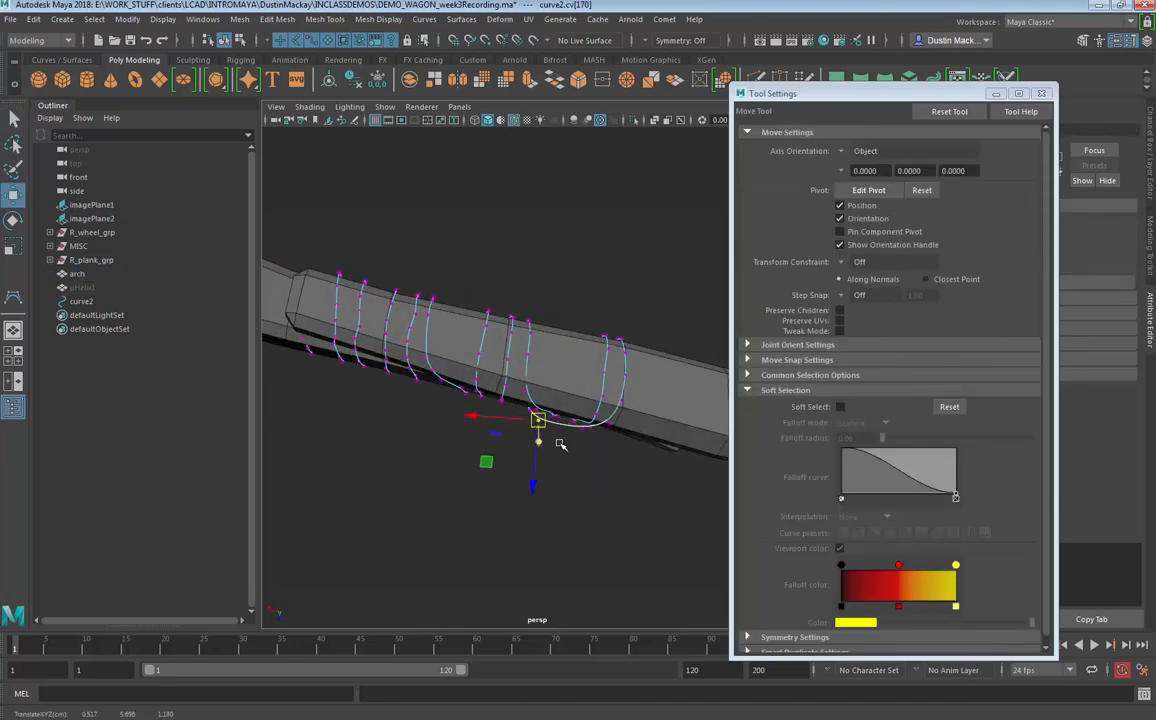
Step: Pull the adjacent control vertex of the diagonal crossing outward as well, undoing the stray edit that follows
{"action": "left_click", "coordinate": [581, 433]}
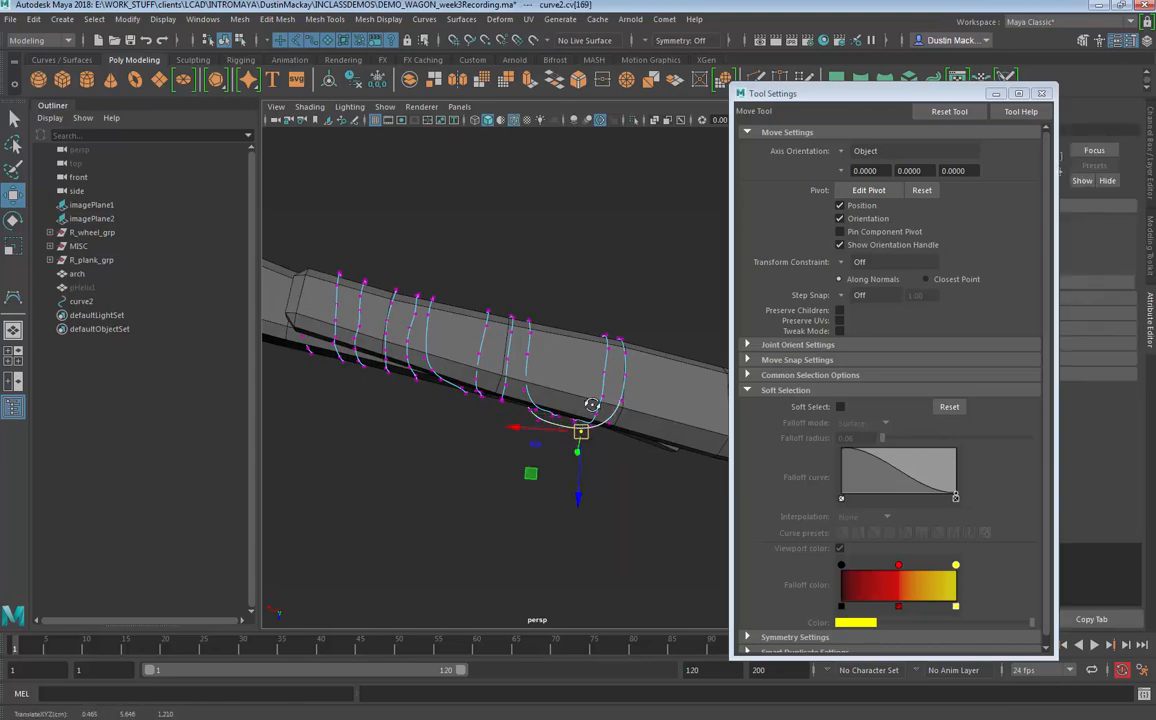
{"action": "mouse_move", "coordinate": [592, 404]}
{"action": "left_mouse_down", "text": "alt"}
{"action": "mouse_move", "coordinate": [552, 422]}
{"action": "mouse_move", "coordinate": [568, 423]}
{"action": "mouse_move", "coordinate": [582, 268]}
{"action": "mouse_move", "coordinate": [573, 405]}
{"action": "left_mouse_up", "text": "alt"}
{"action": "left_click", "coordinate": [578, 351]}
{"action": "left_click_drag", "start_coordinate": [578, 351], "coordinate": [577, 518], "text": "alt"}
{"action": "key", "text": "ctrl+z"}
{"action": "left_click", "coordinate": [543, 341]}
{"action": "left_click", "coordinate": [569, 346]}
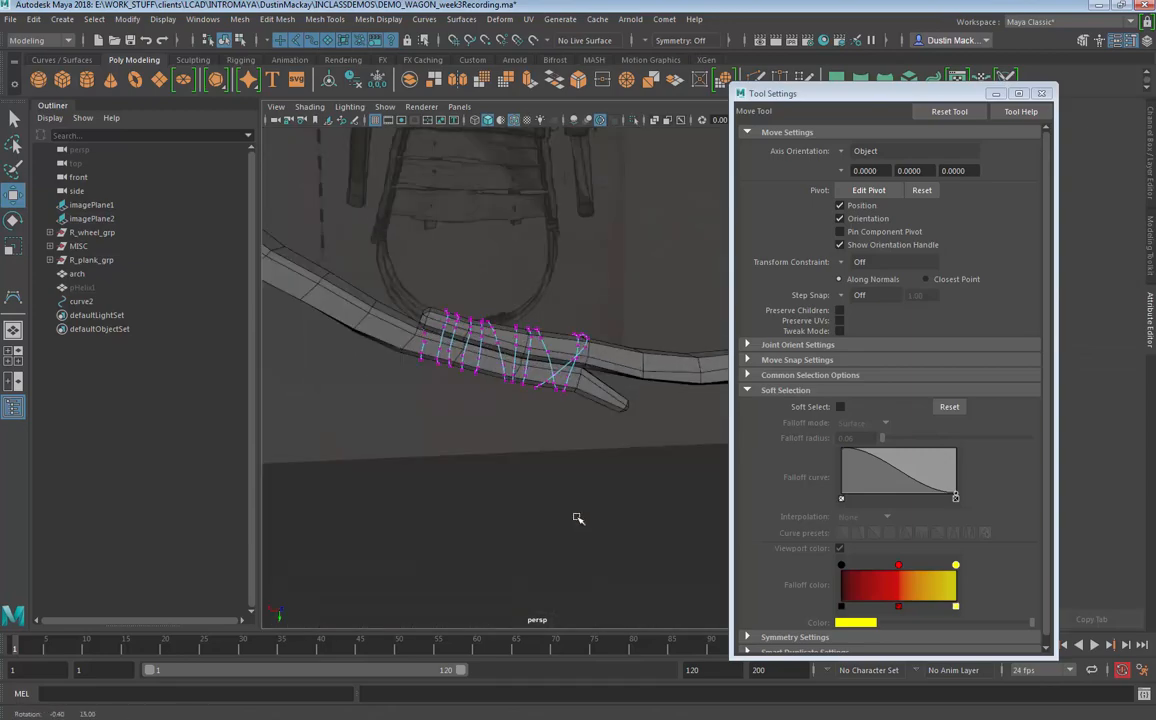
Step: Return the curve to object selection and save the scene, dismissing the tool settings window
{"action": "key", "text": "F8"}
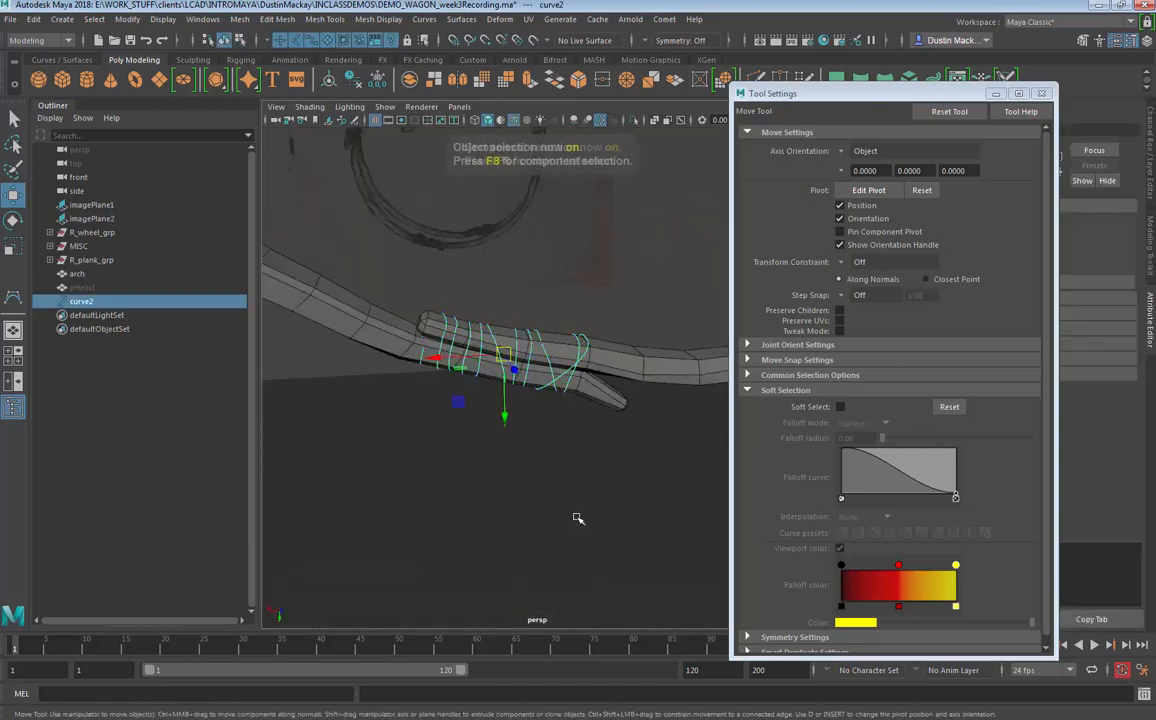
{"action": "key", "text": "ctrl+s"}
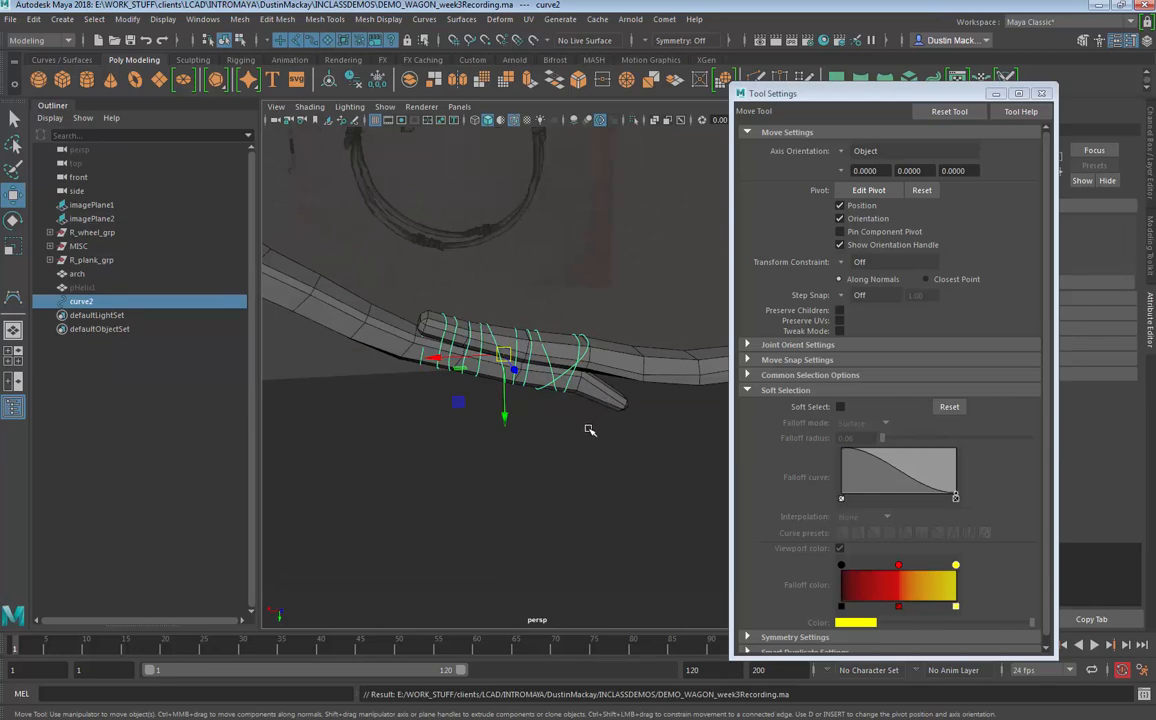
{"action": "left_click", "coordinate": [1043, 94]}
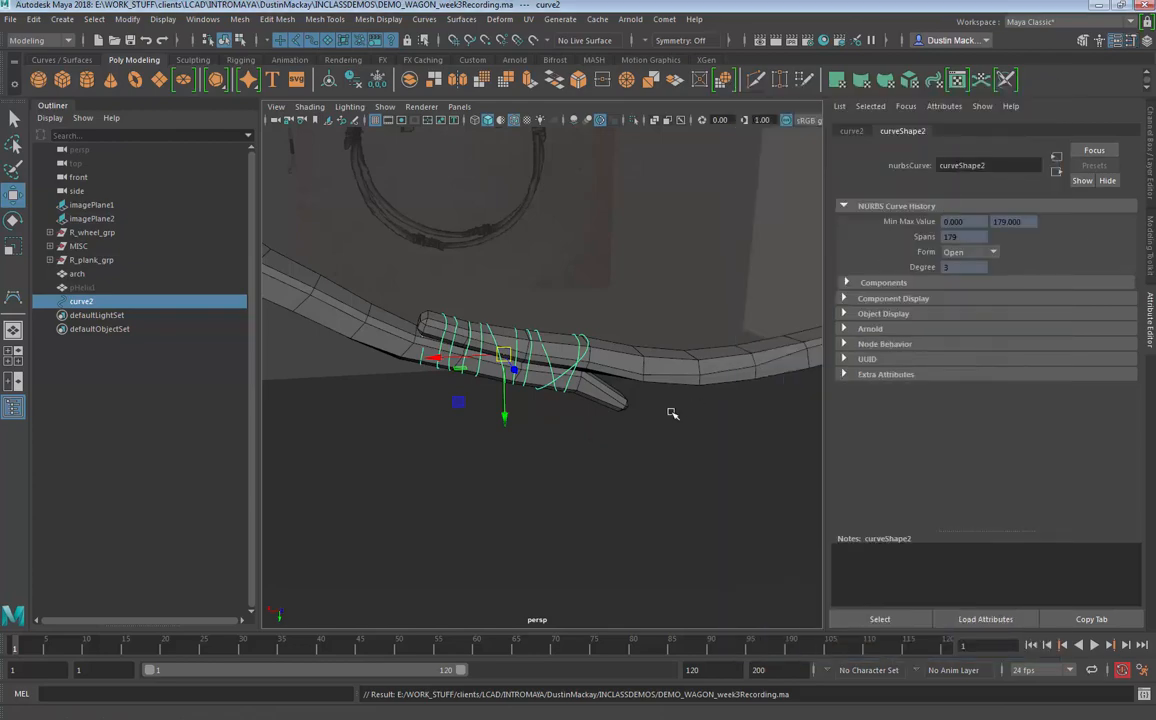
Step: Isolate the finished wrap curve in the perspective view and deselect it
{"action": "left_click_drag", "start_coordinate": [668, 413], "coordinate": [536, 471], "text": "alt"}
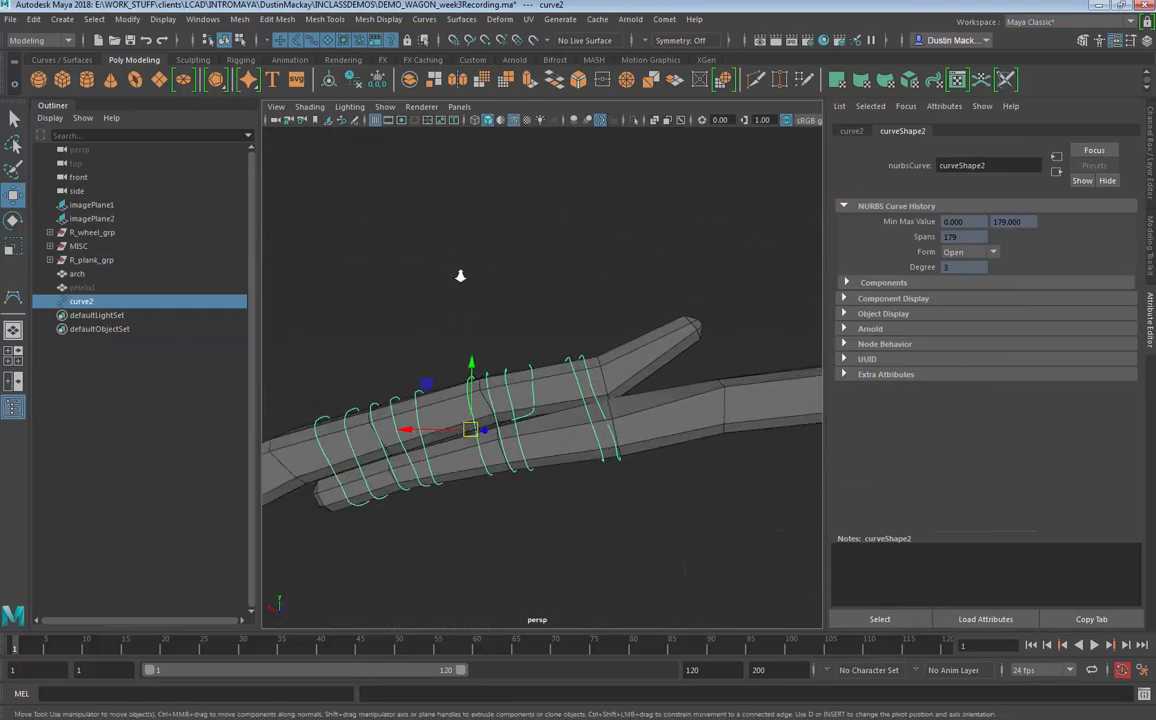
{"action": "left_click_drag", "start_coordinate": [460, 276], "coordinate": [671, 178], "text": "alt"}
{"action": "left_click", "coordinate": [633, 119]}
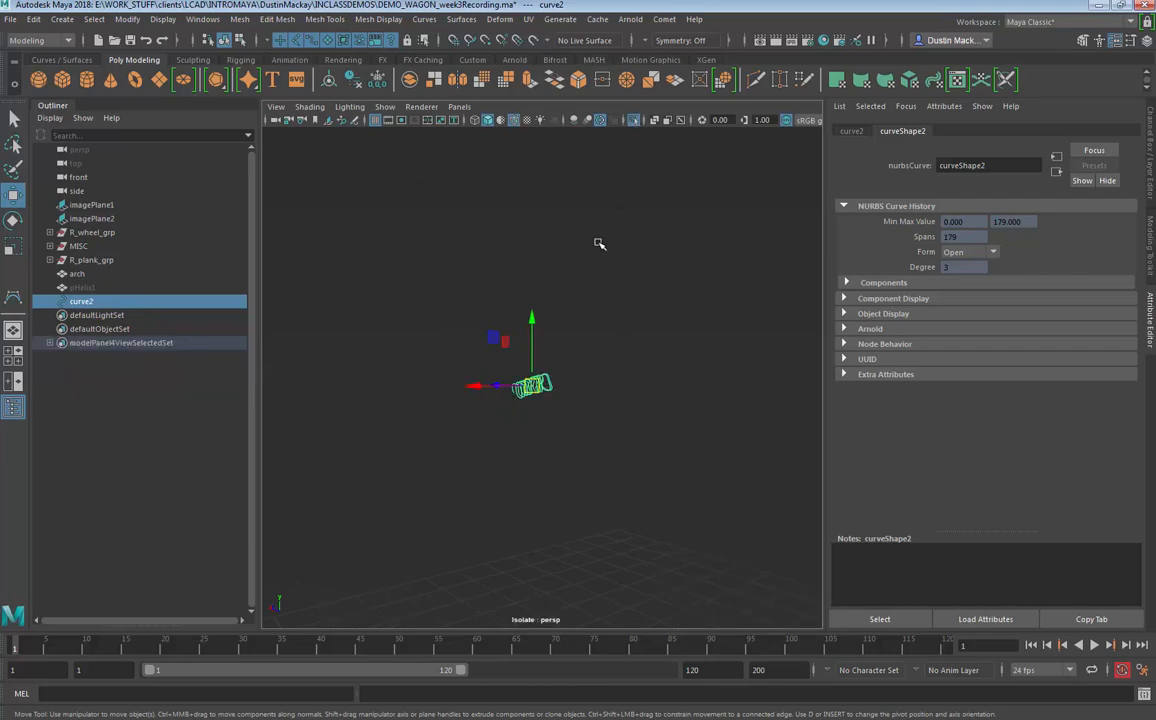
{"action": "left_click_drag", "start_coordinate": [599, 243], "coordinate": [743, 451], "text": "alt"}
{"action": "left_click", "coordinate": [754, 424]}
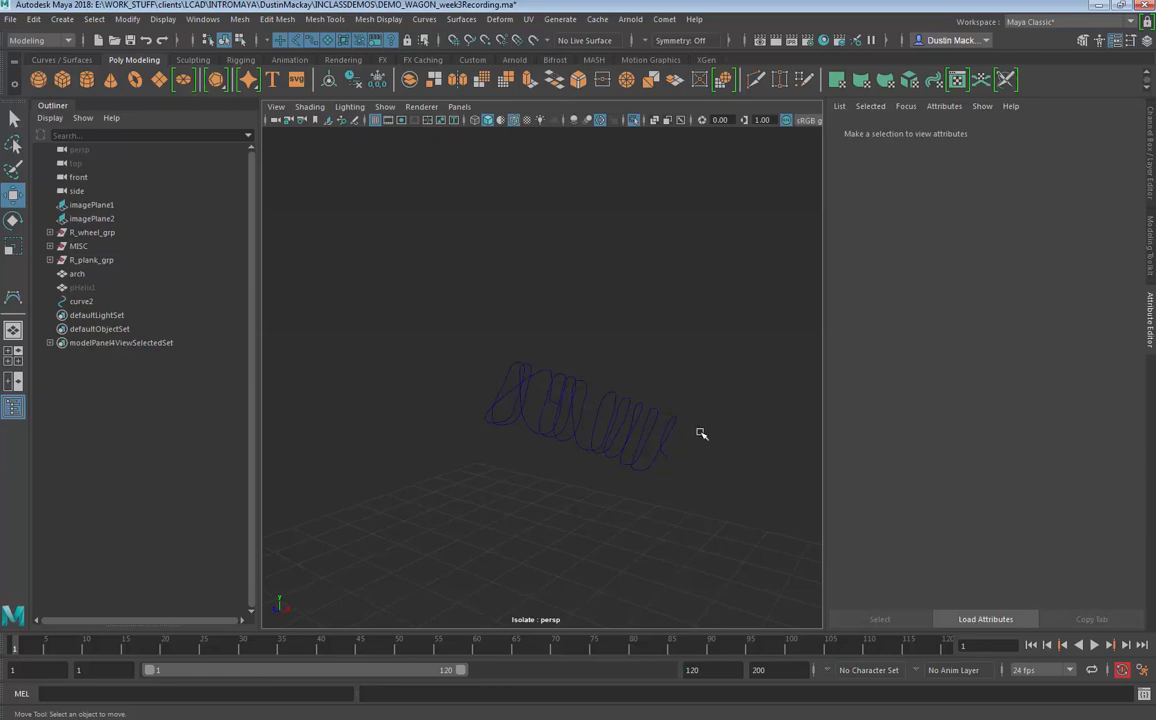
{"action": "left_click_drag", "start_coordinate": [683, 404], "coordinate": [596, 356], "text": "alt"}
Step: Create a NURBS circle as the rope's profile and scale it down uniformly to a small size beside the curve
{"action": "left_click", "coordinate": [62, 19]}
{"action": "mouse_move", "coordinate": [100, 54]}
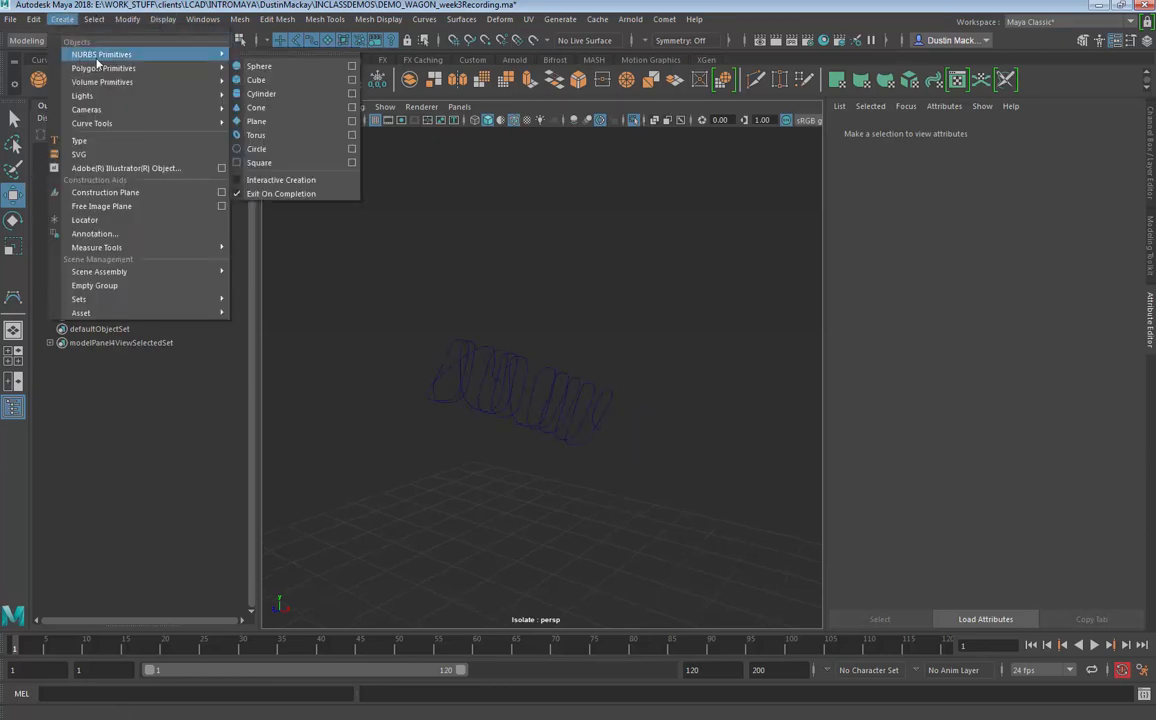
{"action": "left_click", "coordinate": [283, 150]}
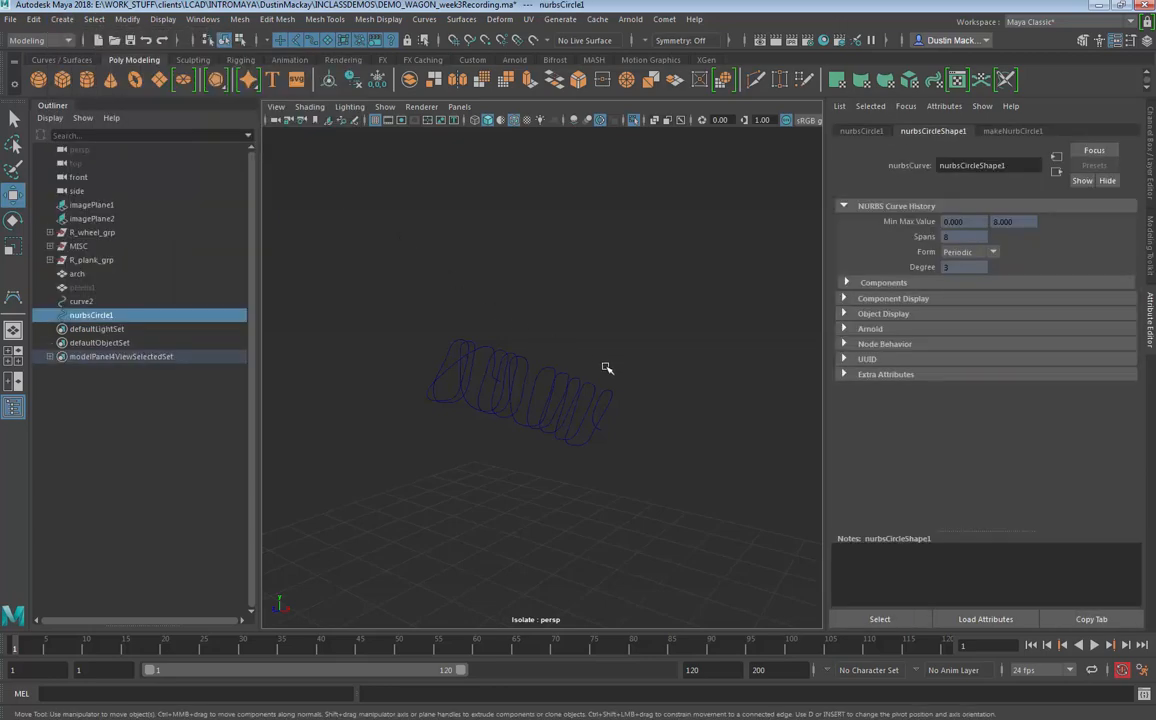
{"action": "left_click_drag", "start_coordinate": [531, 454], "coordinate": [678, 402], "text": "alt"}
{"action": "mouse_move", "coordinate": [566, 512]}
{"action": "left_mouse_down", "text": "alt"}
{"action": "mouse_move", "coordinate": [692, 550]}
{"action": "mouse_move", "coordinate": [642, 542]}
{"action": "mouse_move", "coordinate": [572, 490]}
{"action": "left_mouse_up", "text": "alt"}
{"action": "key", "text": "r"}
{"action": "left_click_drag", "start_coordinate": [453, 557], "coordinate": [619, 498]}
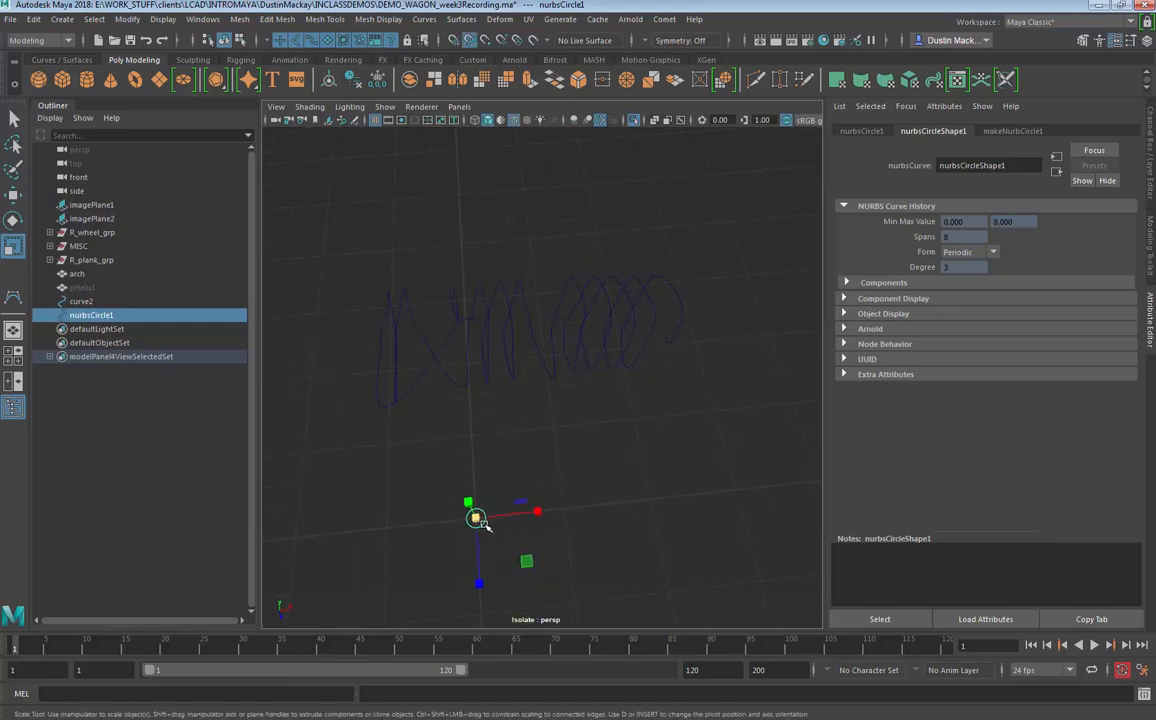
Step: Move the small NURBS circle up to the open end of the spiralling wrap curve
{"action": "key", "text": "w"}
{"action": "left_click_drag", "start_coordinate": [476, 518], "coordinate": [667, 335]}
{"action": "left_click_drag", "start_coordinate": [735, 373], "coordinate": [677, 317], "text": "alt"}
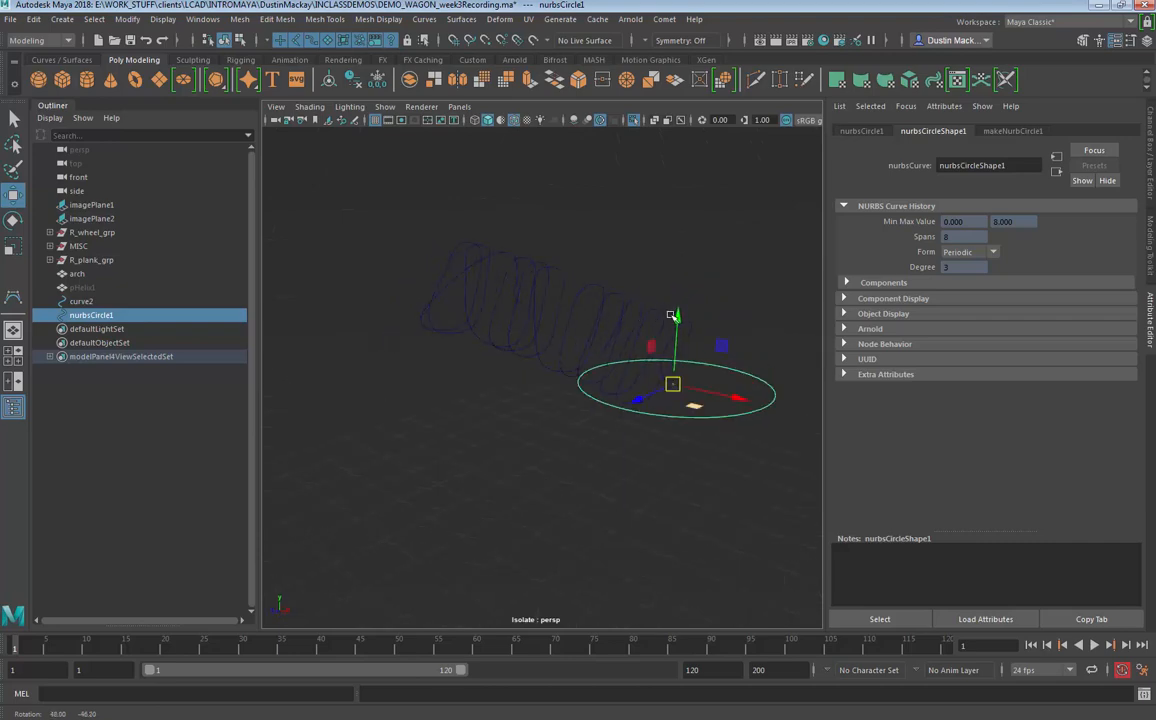
{"action": "middle_click_drag", "start_coordinate": [677, 317], "coordinate": [748, 388], "text": "alt"}
{"action": "right_click_drag", "start_coordinate": [688, 373], "coordinate": [564, 407], "text": "alt"}
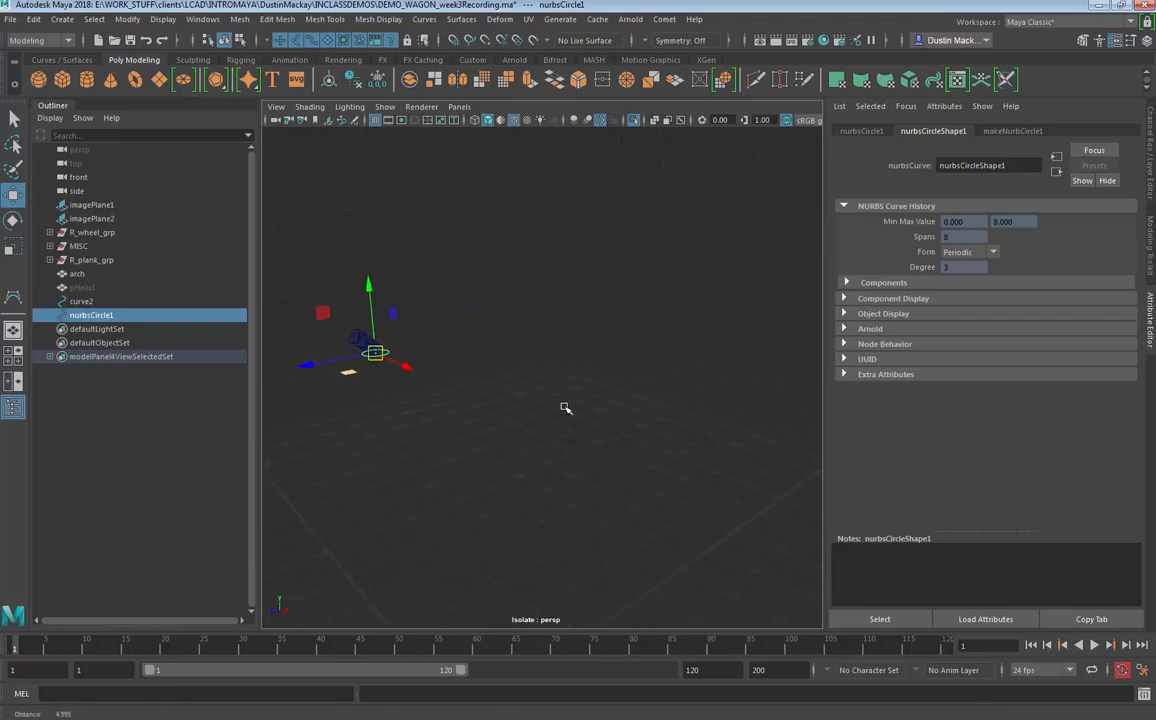
Step: Scale the circle down uniformly to the rope's thickness and keep it centred on the wrap curve's open end
{"action": "key", "text": "f"}
{"action": "key", "text": "r"}
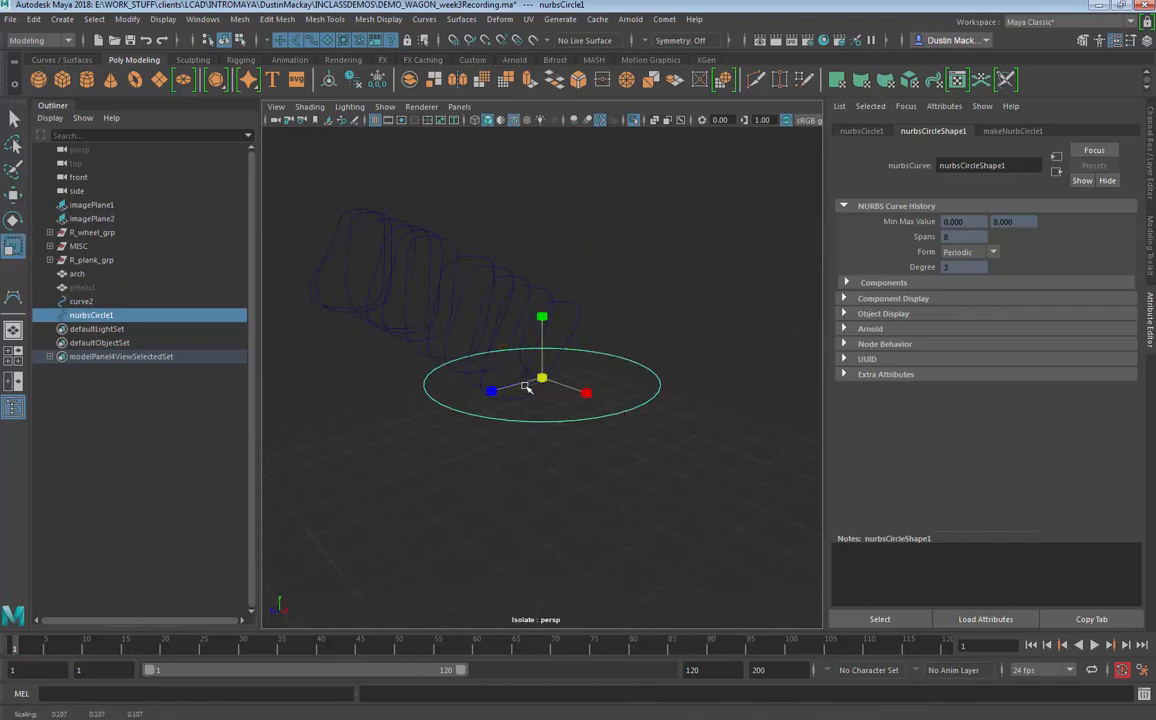
{"action": "left_click_drag", "start_coordinate": [537, 379], "coordinate": [382, 454]}
{"action": "left_click_drag", "start_coordinate": [547, 411], "coordinate": [632, 408], "text": "alt"}
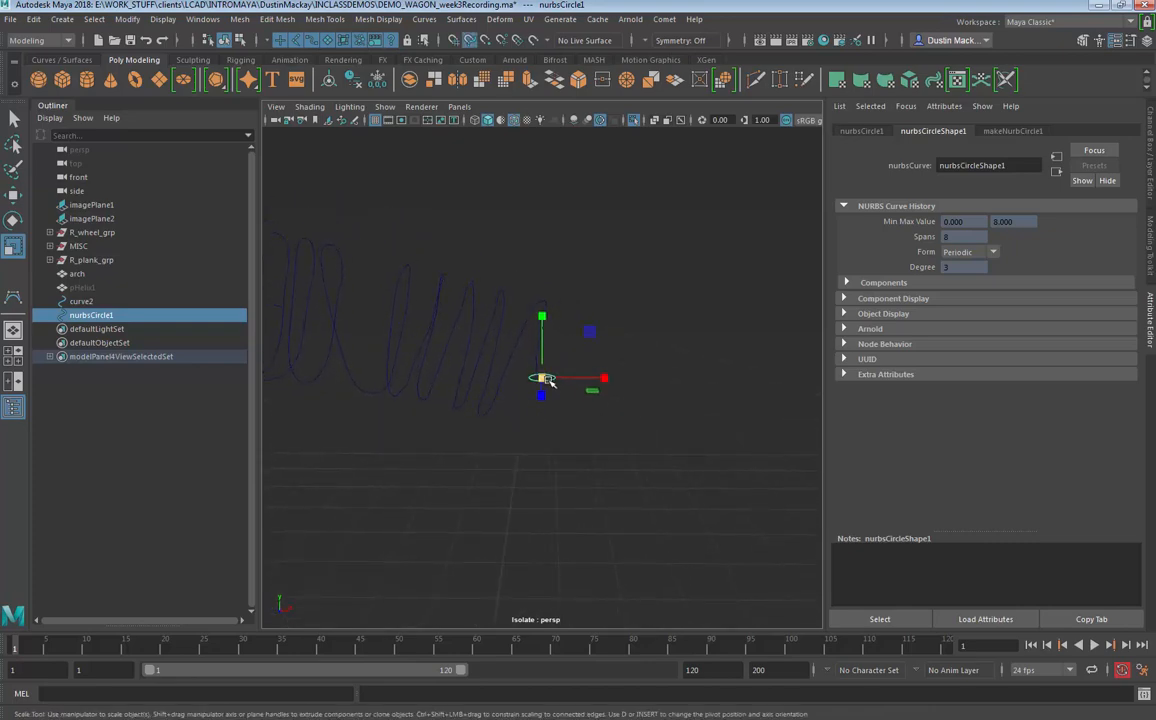
{"action": "left_click_drag", "start_coordinate": [548, 381], "coordinate": [597, 388]}
{"action": "key", "text": "w"}
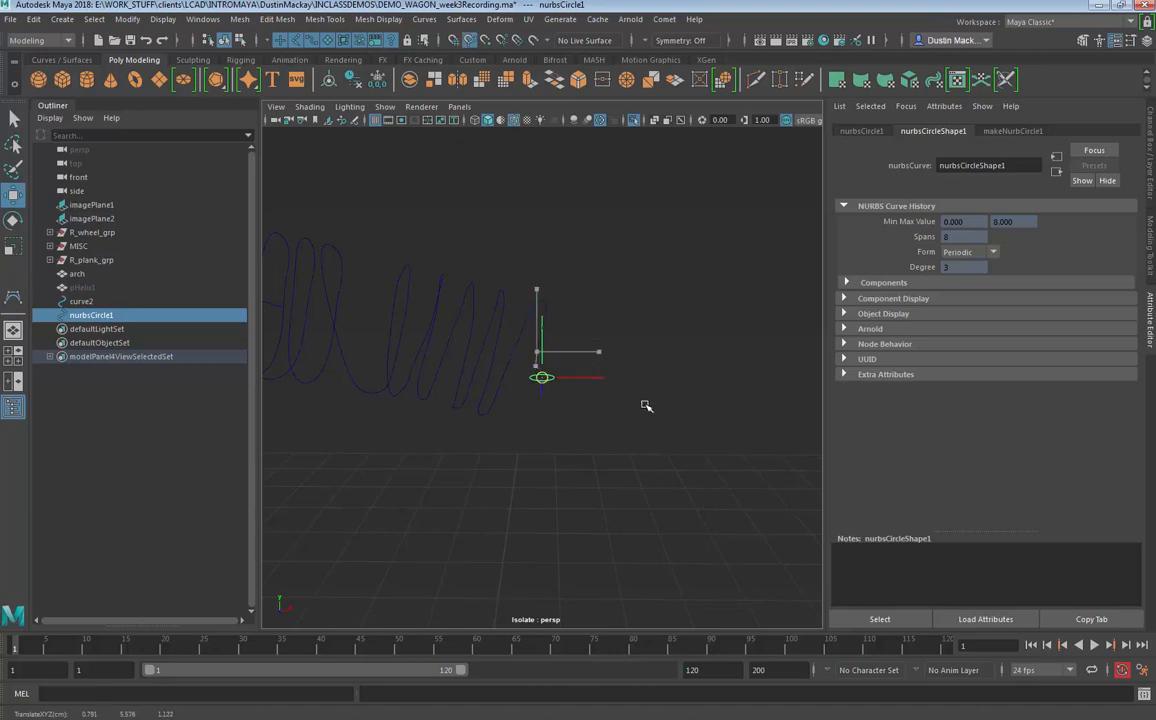
{"action": "left_click_drag", "start_coordinate": [646, 405], "coordinate": [526, 510], "text": "alt"}
{"action": "key", "text": "e"}
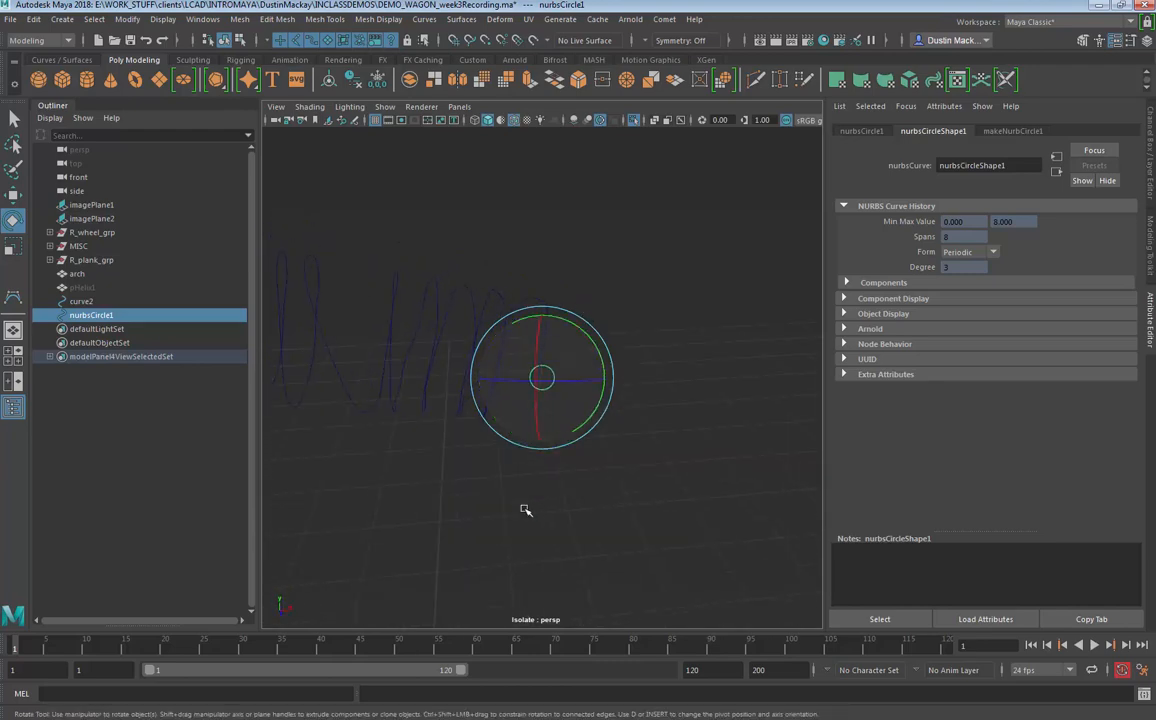
{"action": "key", "text": "q"}
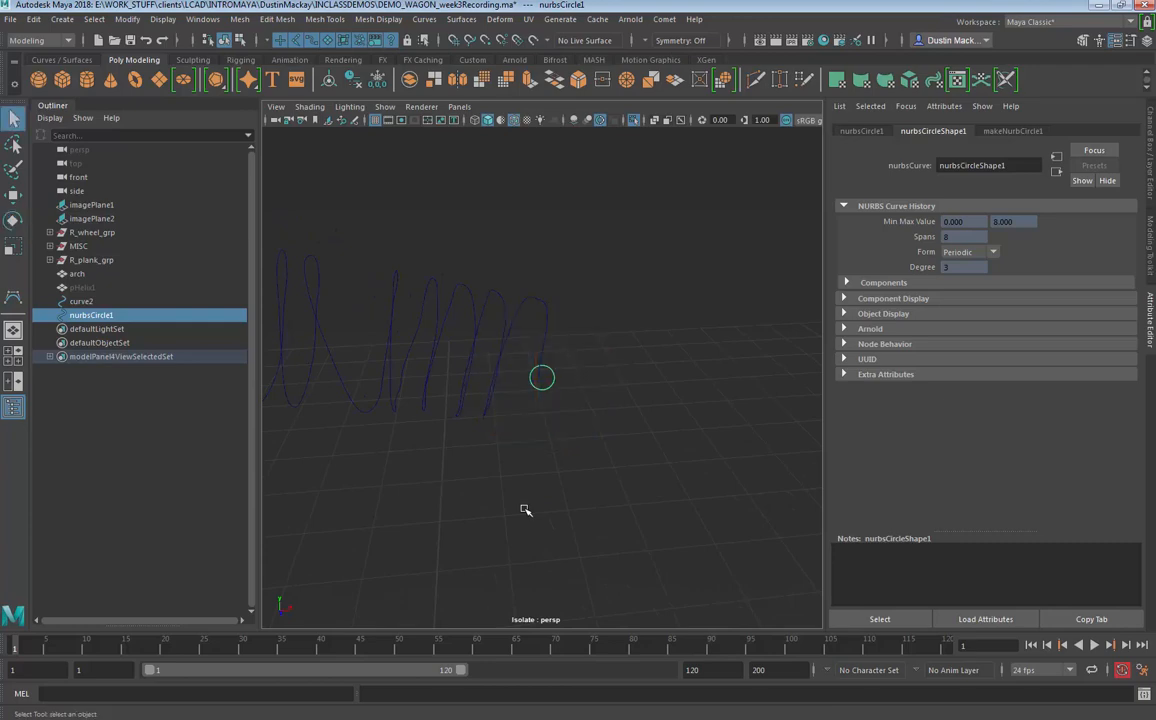
Step: Add the wrap curve to the selection after the circle and open the options for the surface Extrude
{"action": "left_click", "coordinate": [538, 325], "text": "shift"}
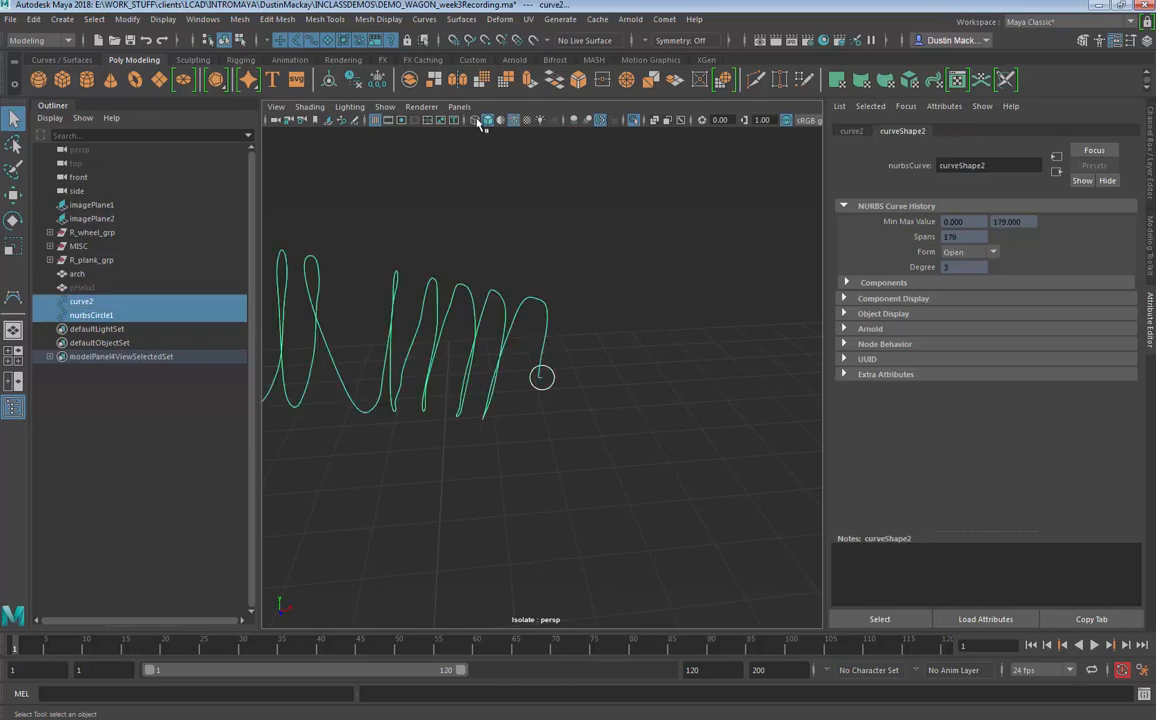
{"action": "left_click", "coordinate": [59, 44]}
{"action": "left_click", "coordinate": [61, 44]}
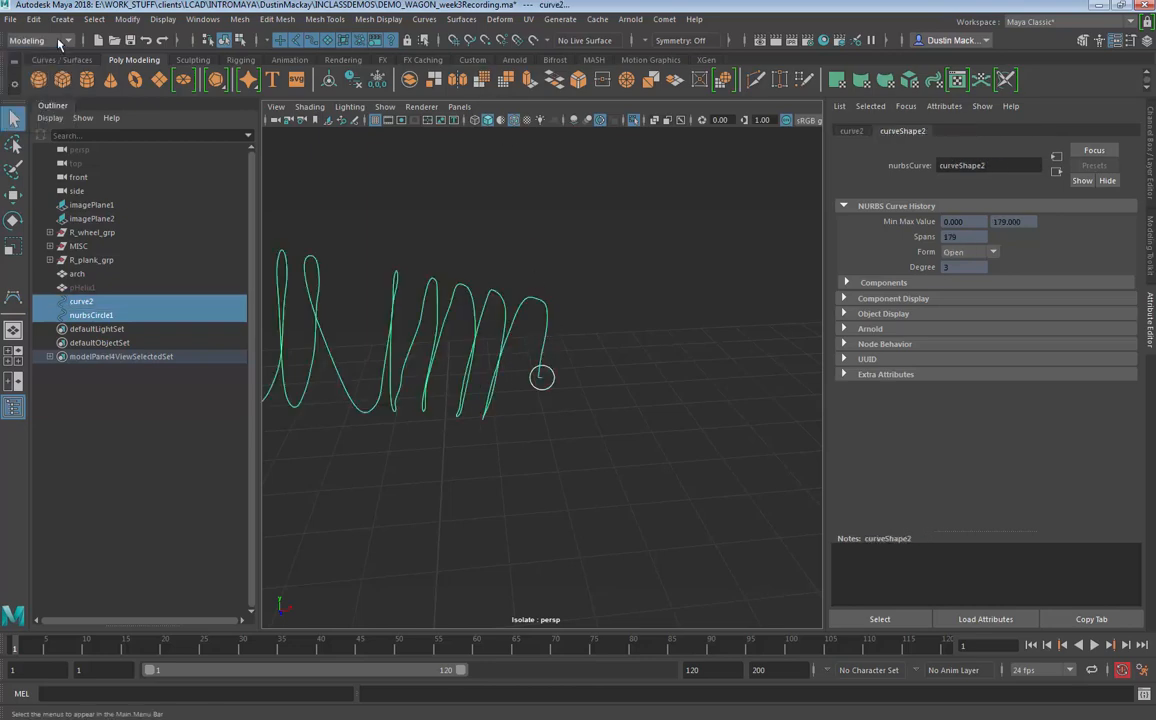
{"action": "left_click", "coordinate": [459, 20]}
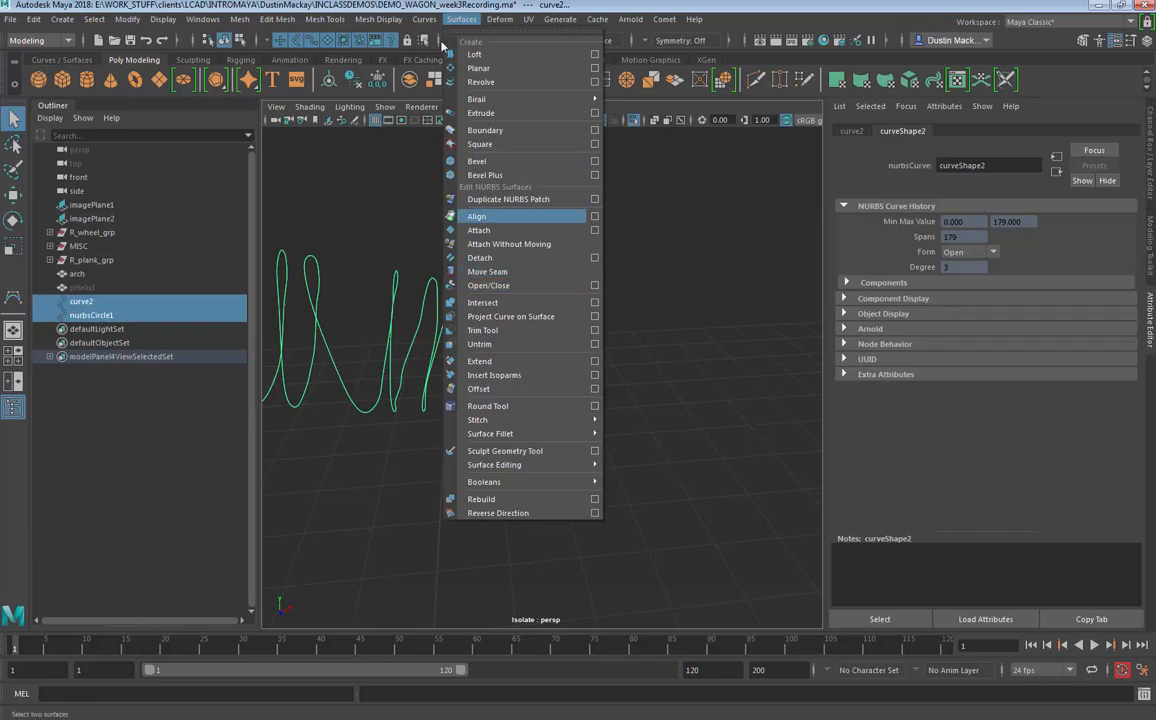
{"action": "left_click", "coordinate": [596, 113]}
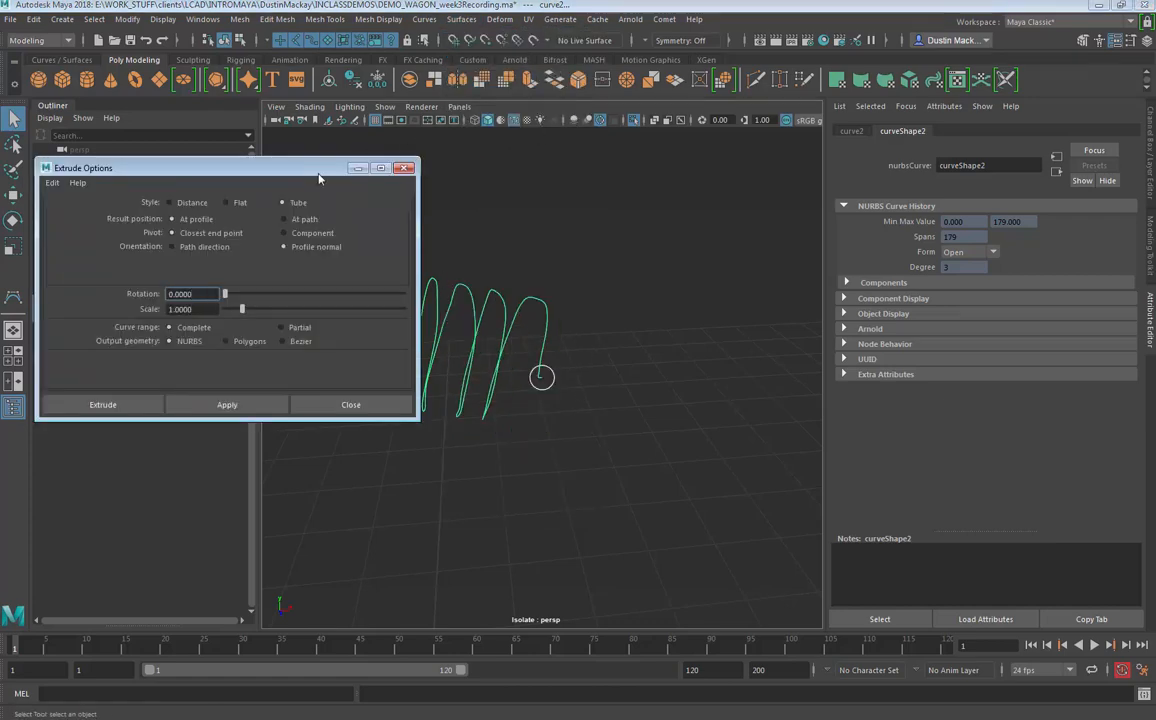
{"action": "left_click_drag", "start_coordinate": [319, 176], "coordinate": [899, 167]}
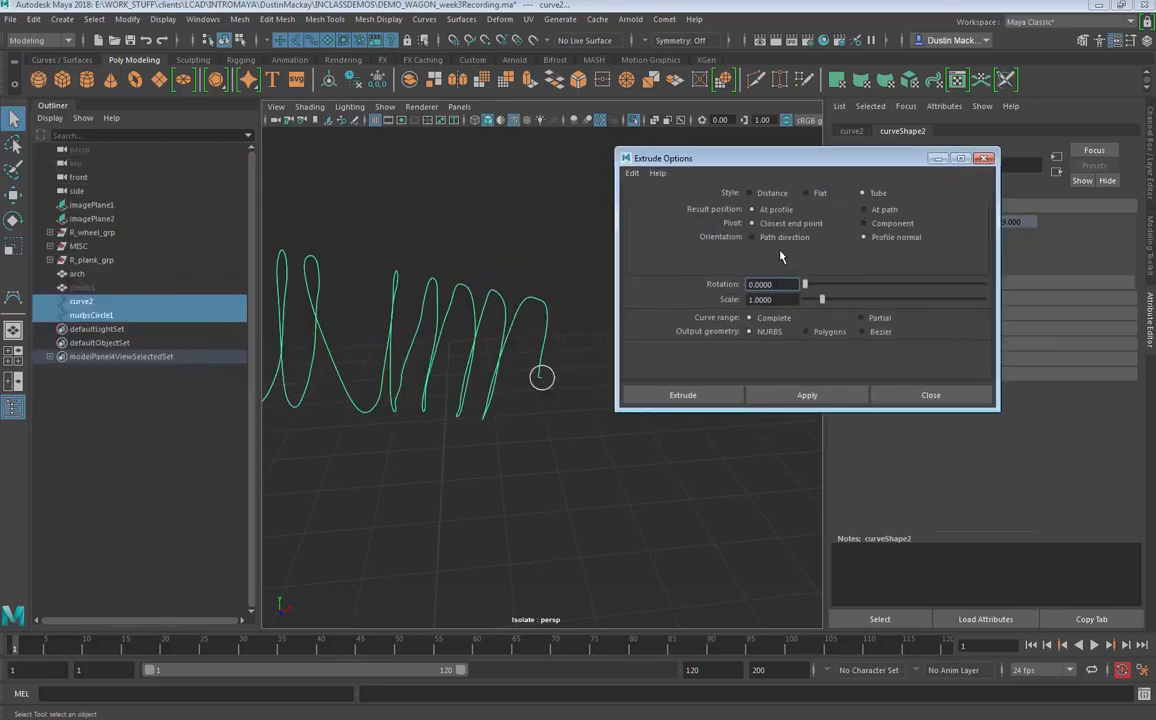
Step: Extrude the circle along the selected curve as a tube with polygon output and control-point tessellation
{"action": "left_click", "coordinate": [809, 332]}
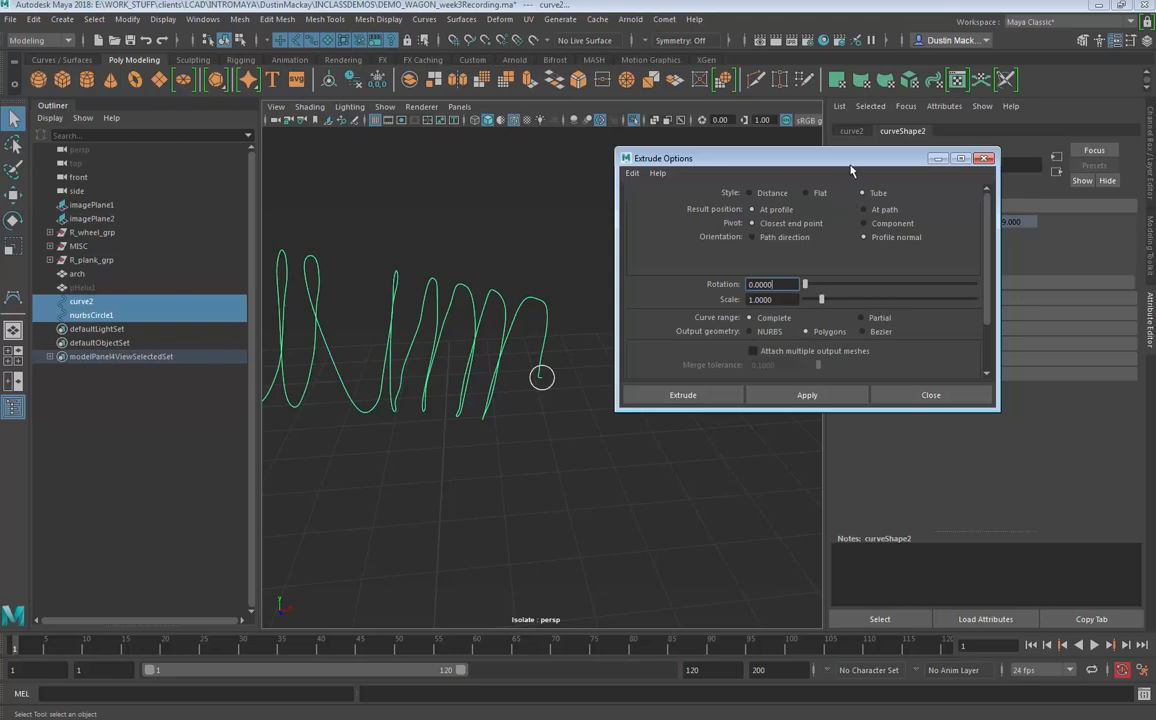
{"action": "left_click_drag", "start_coordinate": [850, 166], "coordinate": [936, 166]}
{"action": "left_click_drag", "start_coordinate": [1073, 247], "coordinate": [1073, 305]}
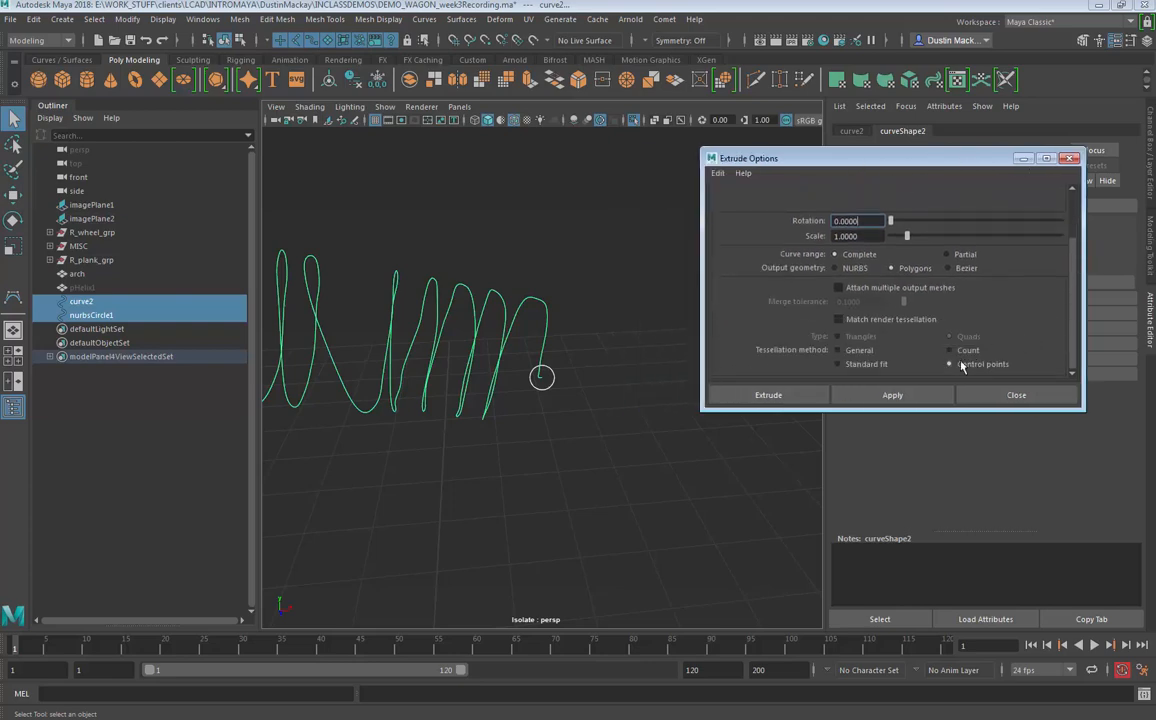
{"action": "left_click", "coordinate": [892, 395]}
{"action": "left_click_drag", "start_coordinate": [668, 346], "coordinate": [506, 315], "text": "alt"}
{"action": "right_click_drag", "start_coordinate": [506, 315], "coordinate": [745, 322], "text": "alt"}
{"action": "left_click_drag", "start_coordinate": [580, 202], "coordinate": [563, 284], "text": "alt"}
Step: Reverse the normals of the extruded rope surface and turn off view isolation to show the whole scene
{"action": "left_click", "coordinate": [563, 284]}
{"action": "left_click", "coordinate": [512, 320]}
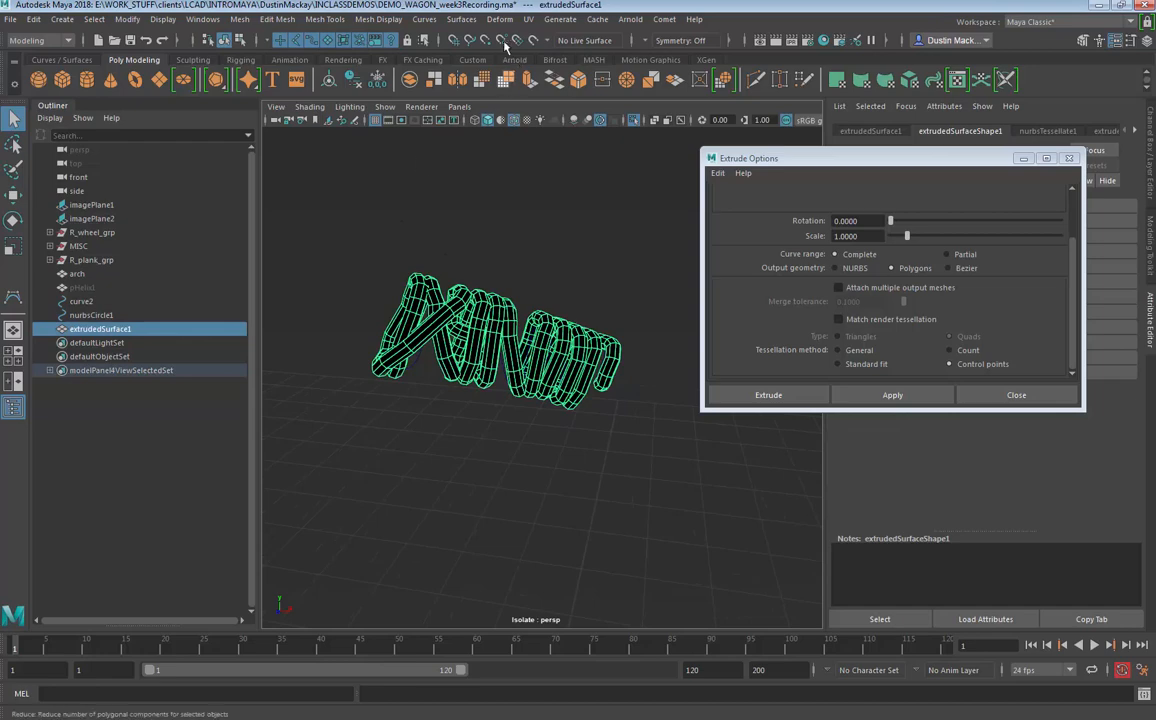
{"action": "left_click", "coordinate": [383, 20]}
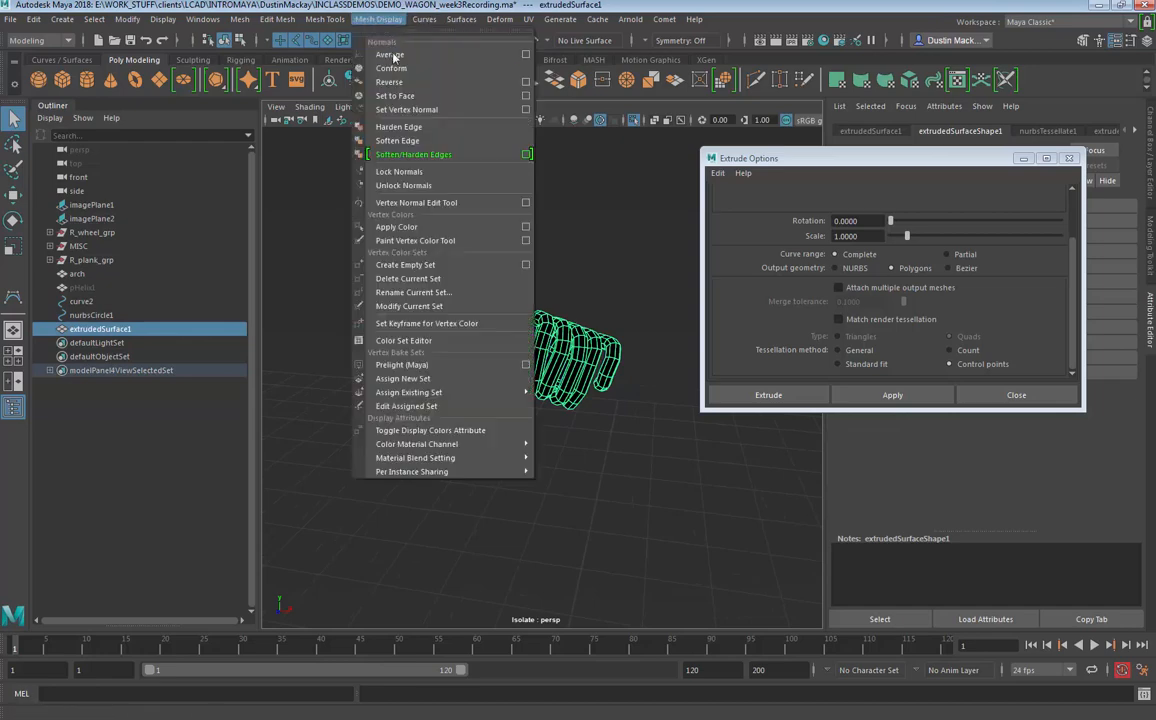
{"action": "left_click", "coordinate": [389, 82]}
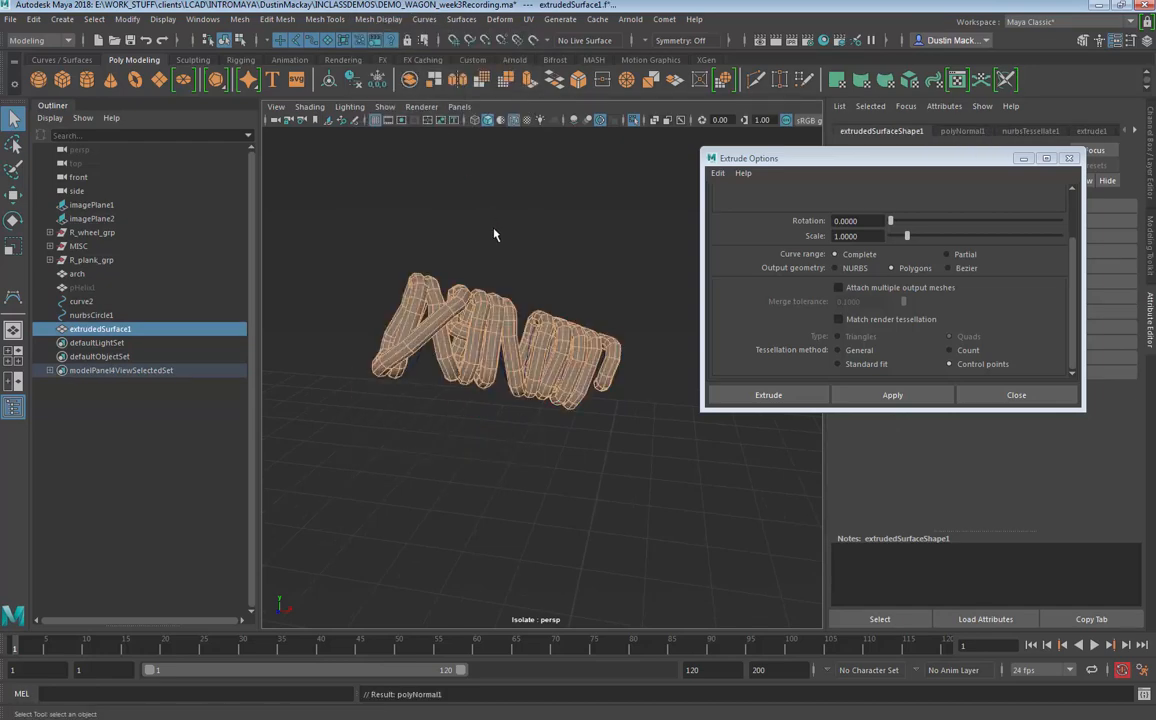
{"action": "left_click", "coordinate": [490, 237]}
{"action": "left_click", "coordinate": [632, 120]}
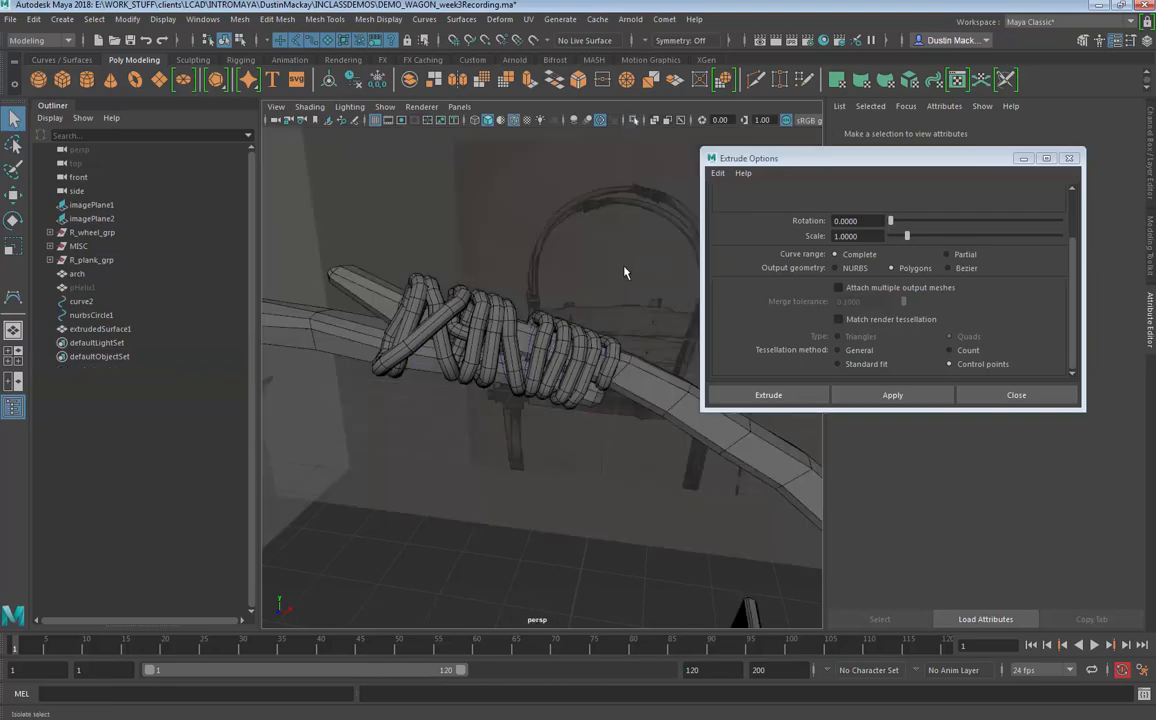
{"action": "left_click_drag", "start_coordinate": [624, 266], "coordinate": [535, 316], "text": "alt"}
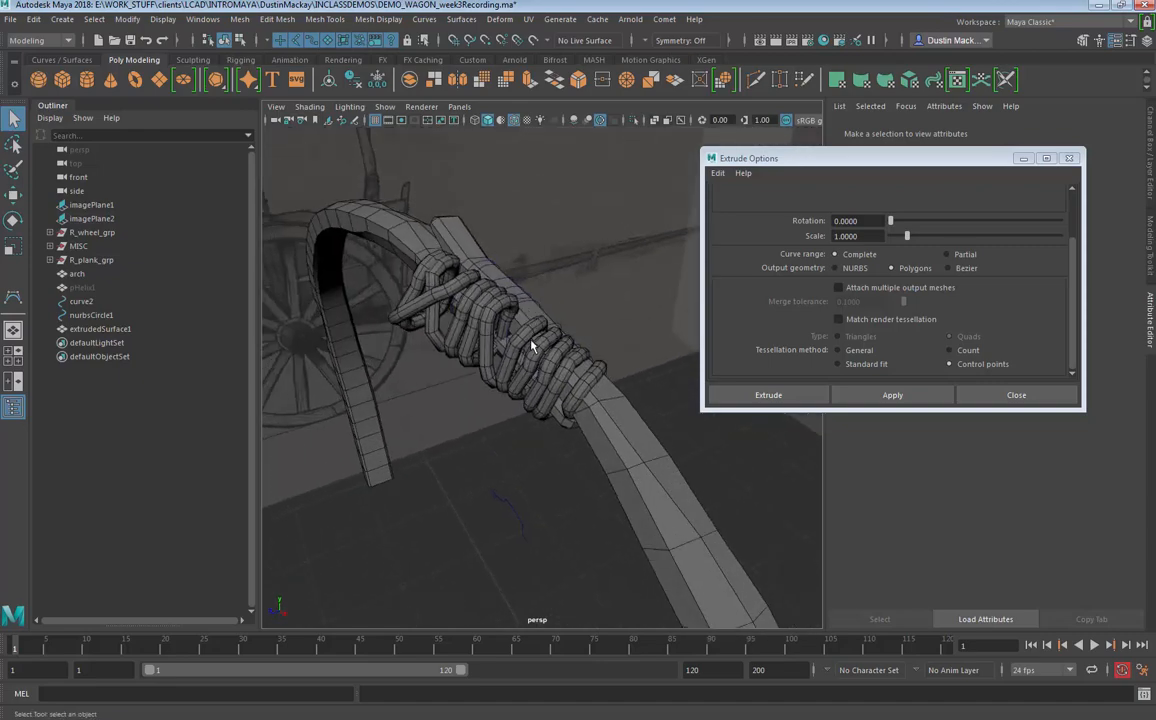
Step: Close the Extrude options and open the rope surface's extrude1 history attributes
{"action": "left_click", "coordinate": [532, 346]}
{"action": "left_click", "coordinate": [1069, 160]}
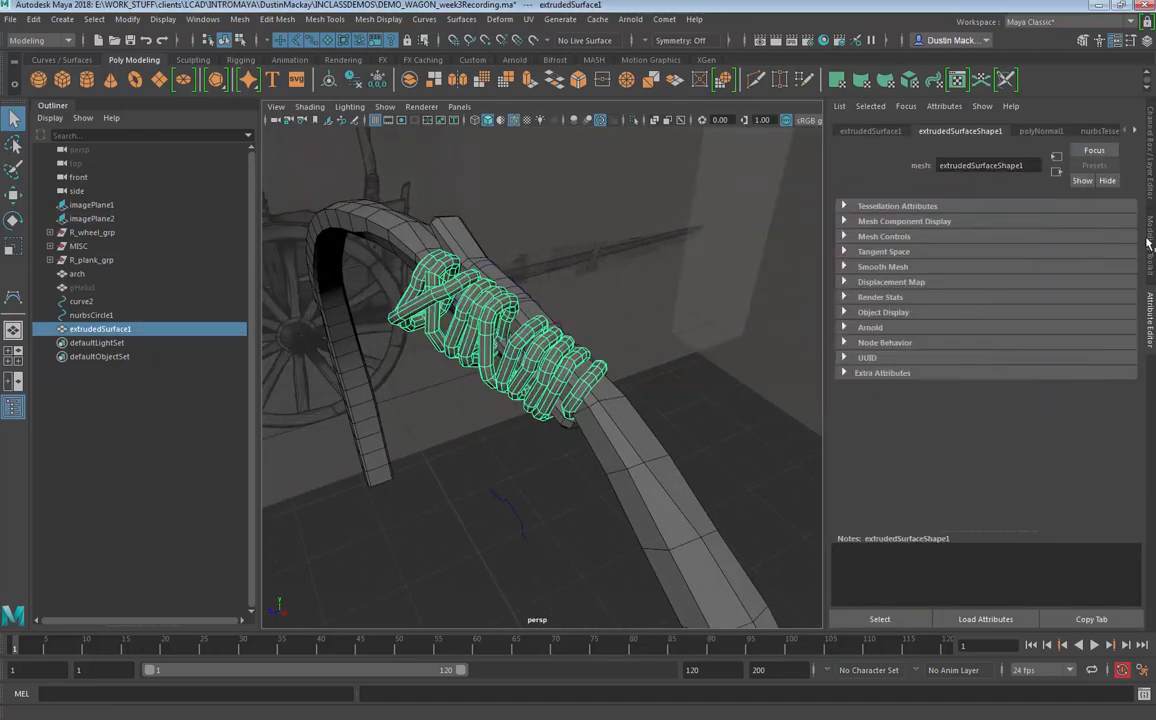
{"action": "left_click", "coordinate": [1150, 220]}
{"action": "left_click", "coordinate": [1152, 195]}
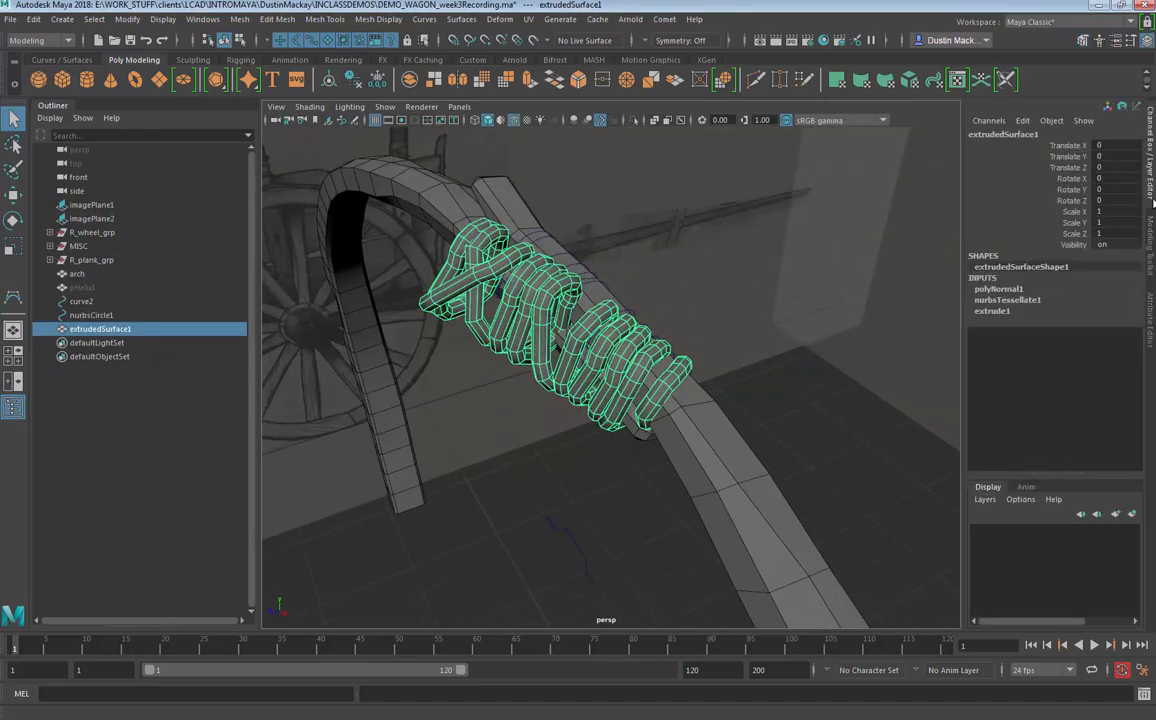
{"action": "left_click", "coordinate": [995, 311]}
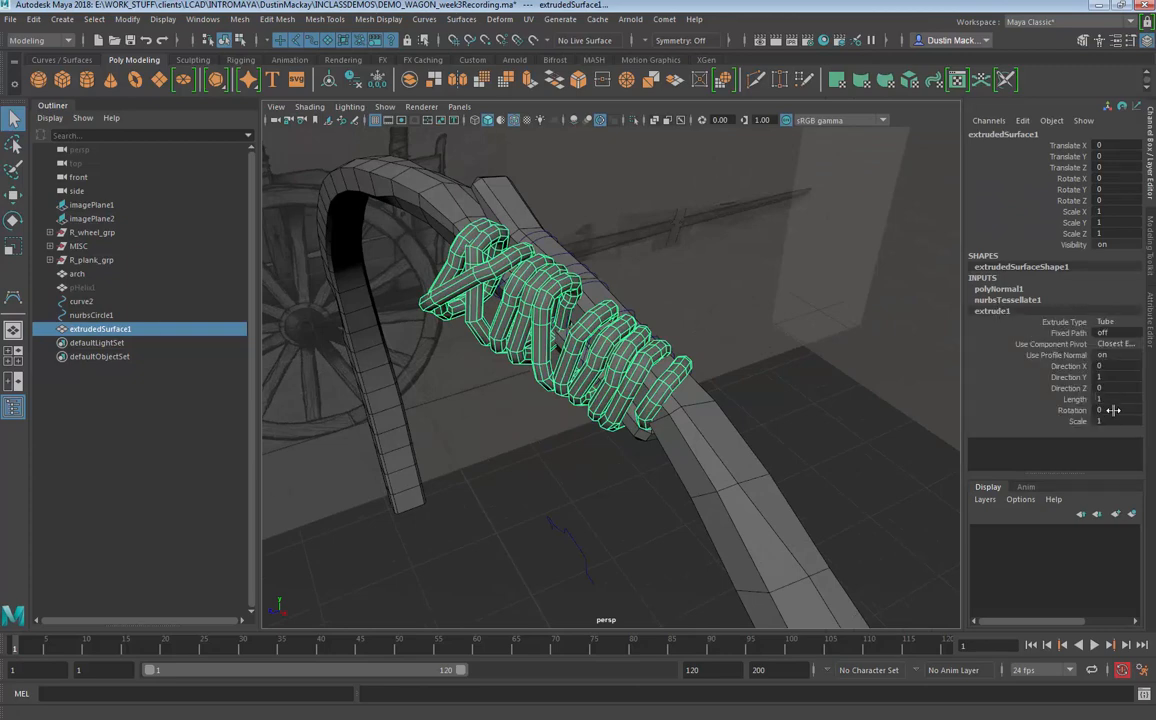
Step: Try Component Pivot and Center of the Bounding Box of the Profile for extrude1, restoring Closest Endpoint of the Path
{"action": "left_click", "coordinate": [1117, 344]}
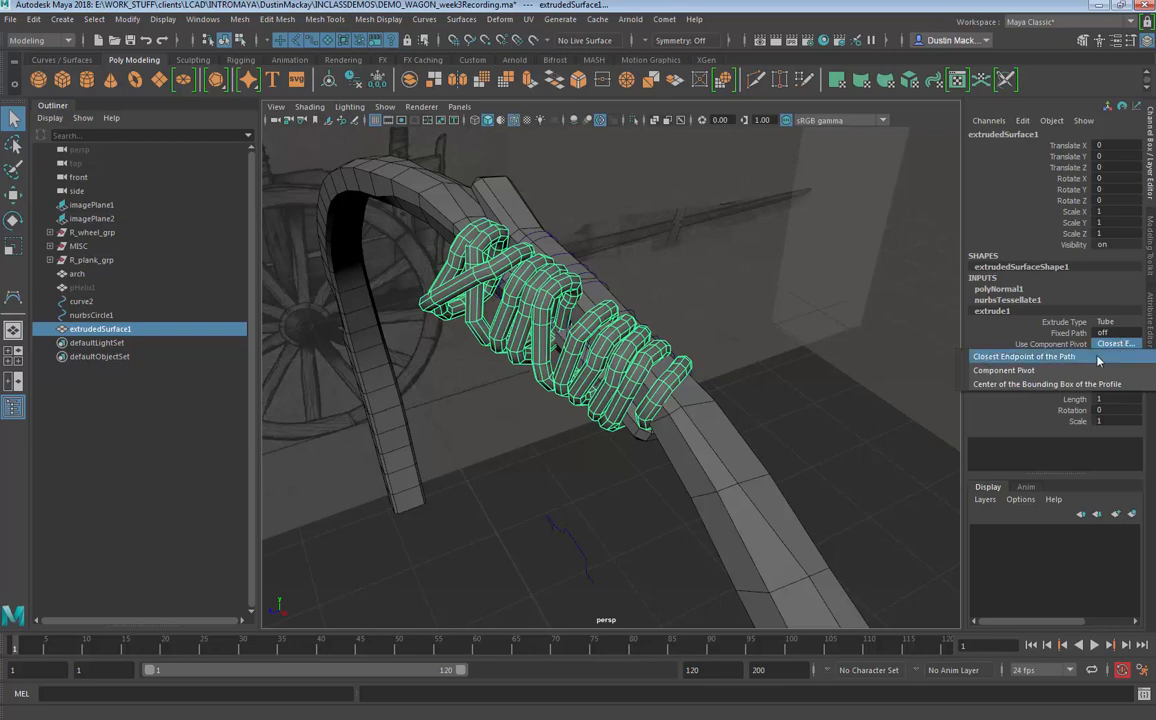
{"action": "left_click", "coordinate": [1100, 359]}
{"action": "left_click", "coordinate": [1110, 345]}
{"action": "left_click", "coordinate": [1092, 372]}
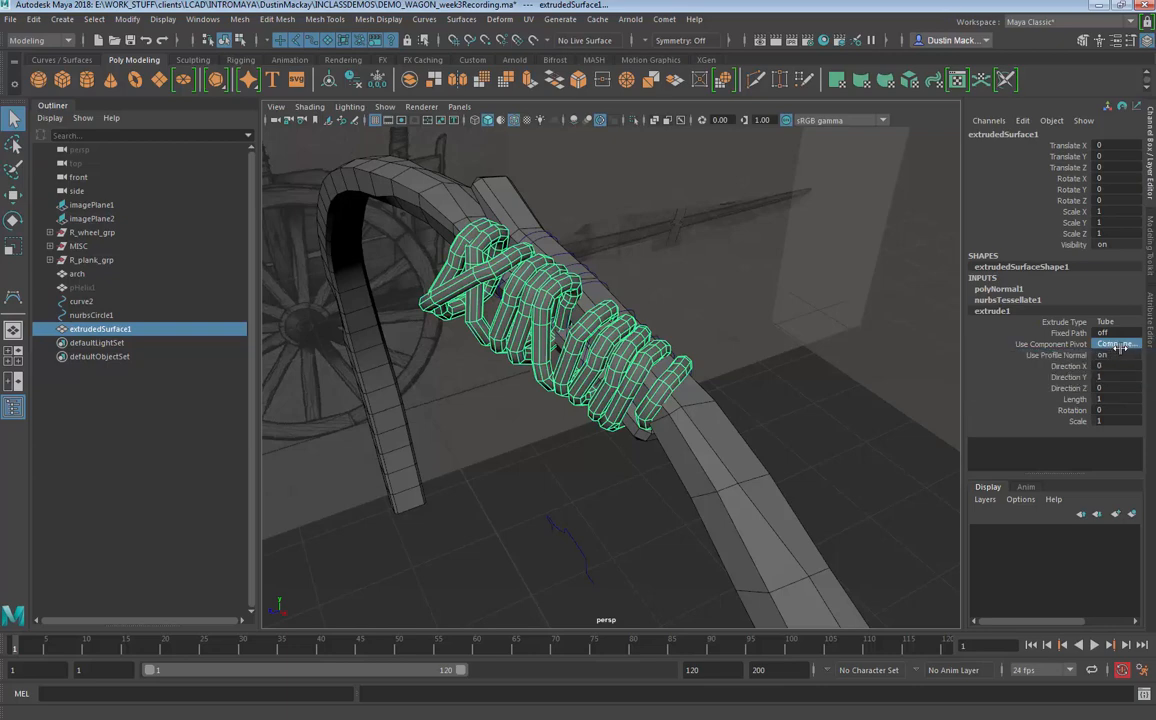
{"action": "left_click", "coordinate": [1115, 343]}
{"action": "left_click", "coordinate": [1097, 384]}
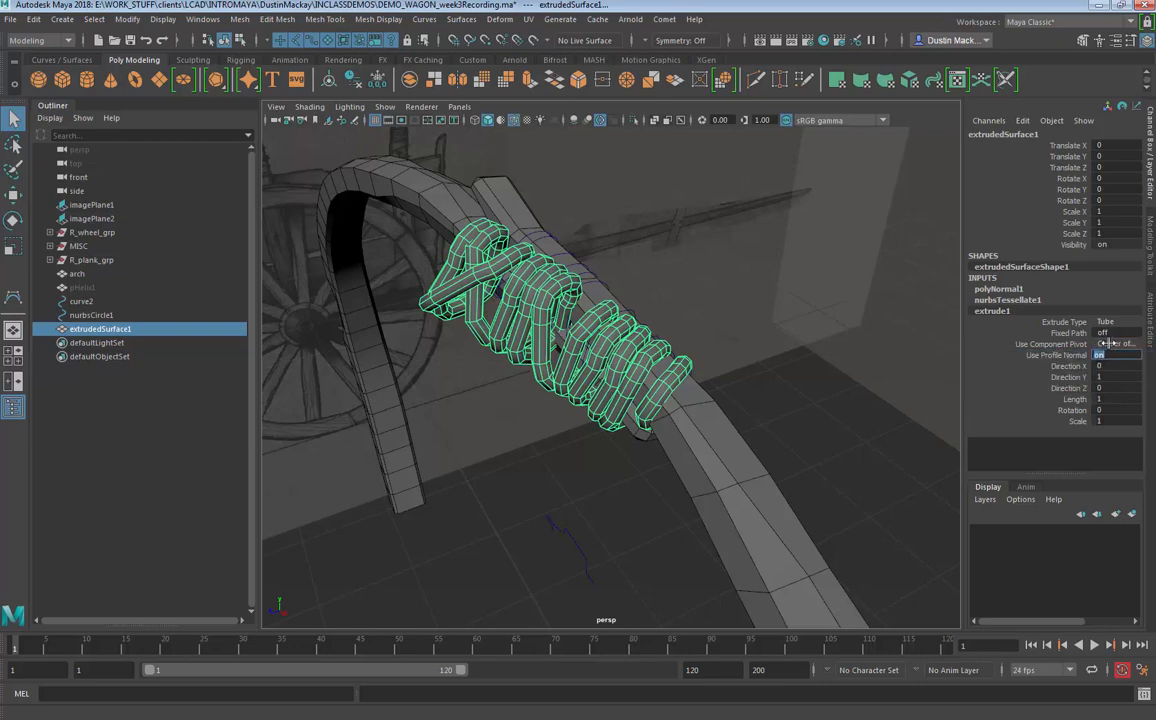
{"action": "left_click", "coordinate": [1110, 349]}
{"action": "left_click", "coordinate": [1106, 356]}
Step: Turn on Fixed Path for the rope's extrude1 history and check the wrap around the arch
{"action": "double_click", "coordinate": [1110, 333]}
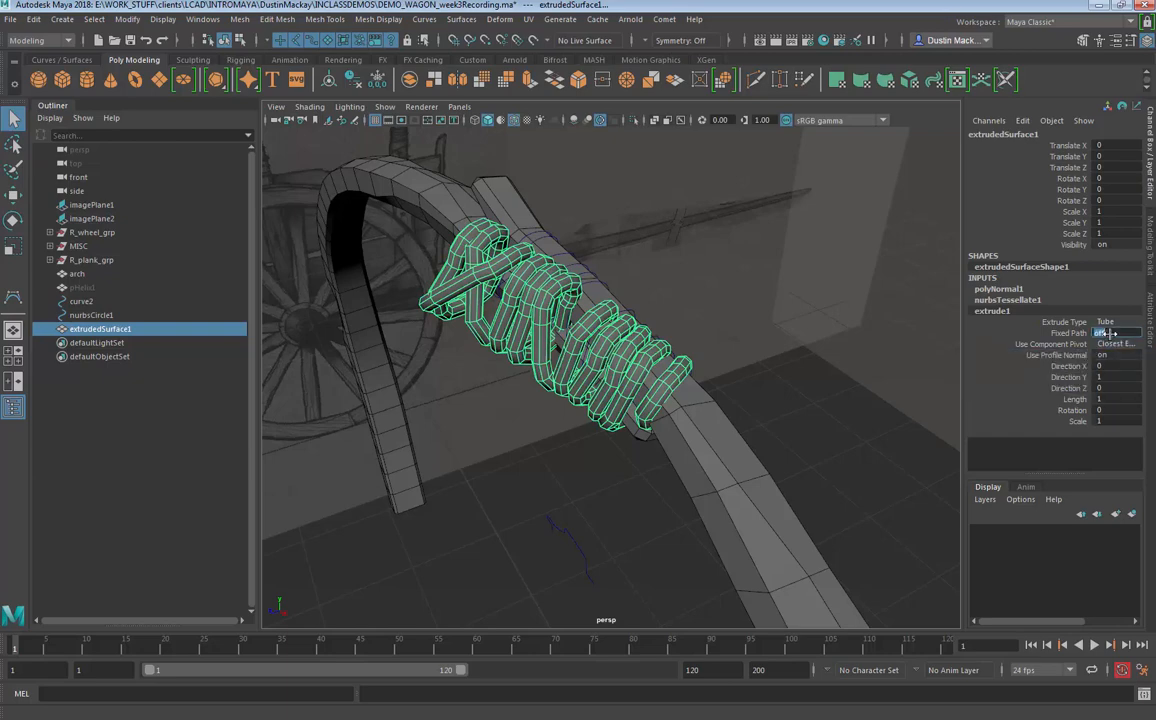
{"action": "type", "text": "1"}
{"action": "key", "text": "Return"}
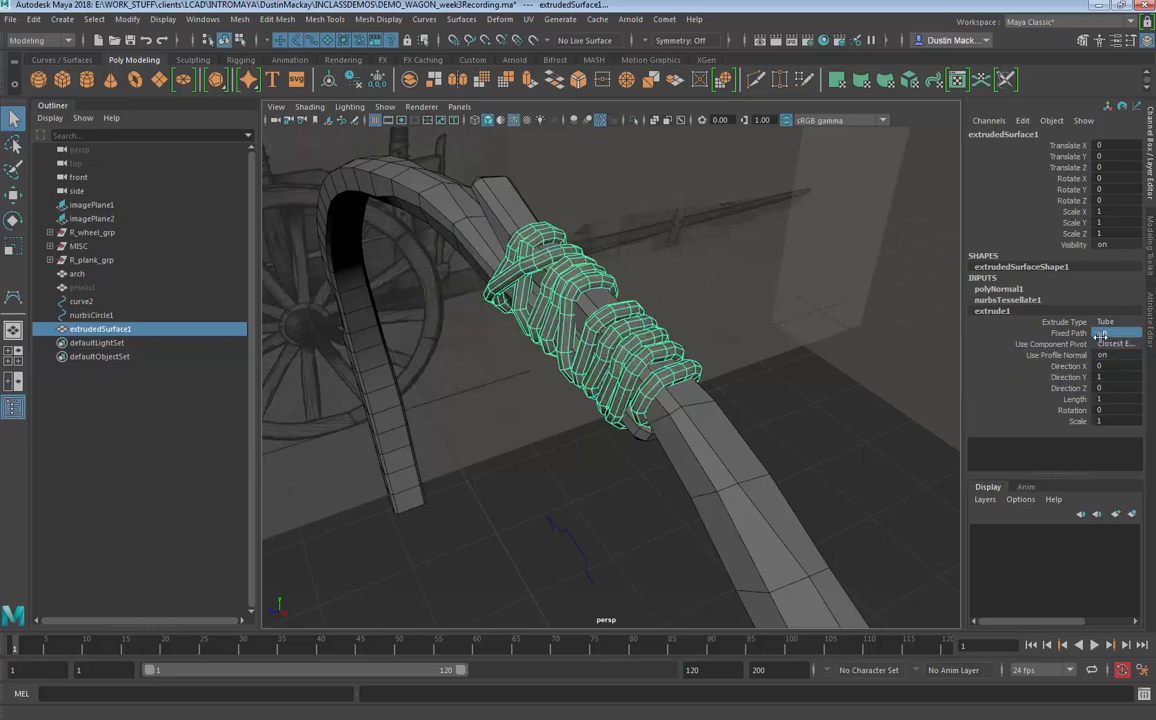
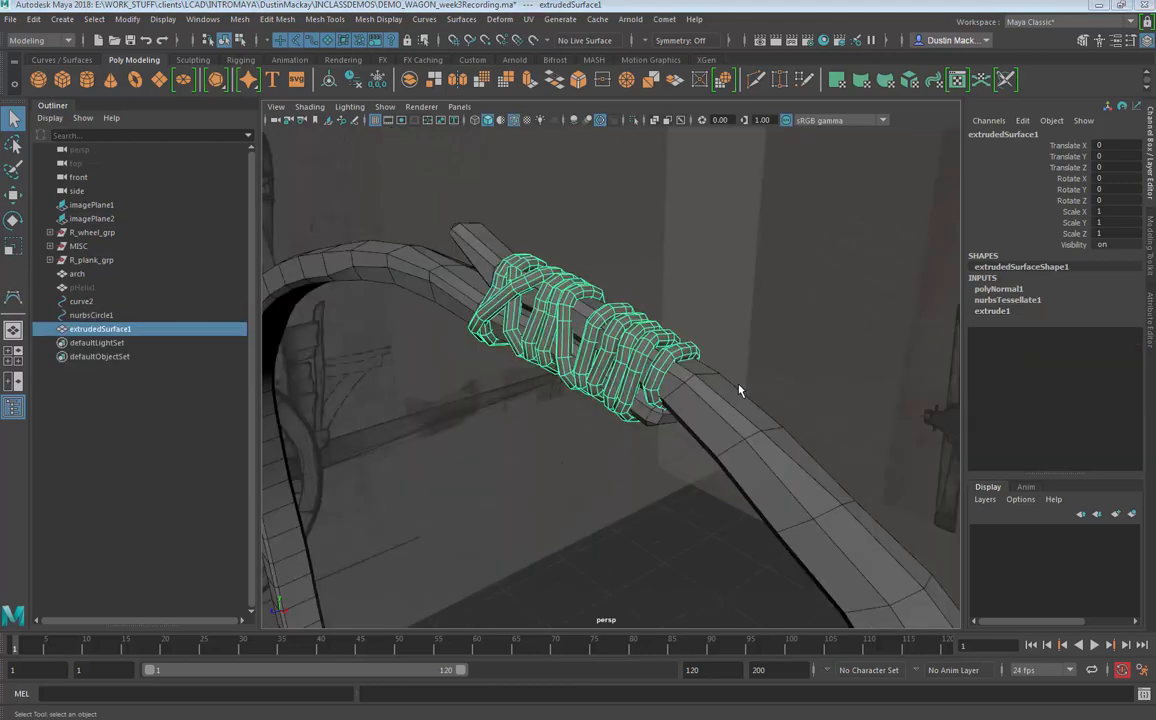
{"action": "left_click", "coordinate": [721, 538]}
{"action": "left_click_drag", "start_coordinate": [721, 538], "coordinate": [606, 390], "text": "alt"}
{"action": "left_click", "coordinate": [606, 390]}
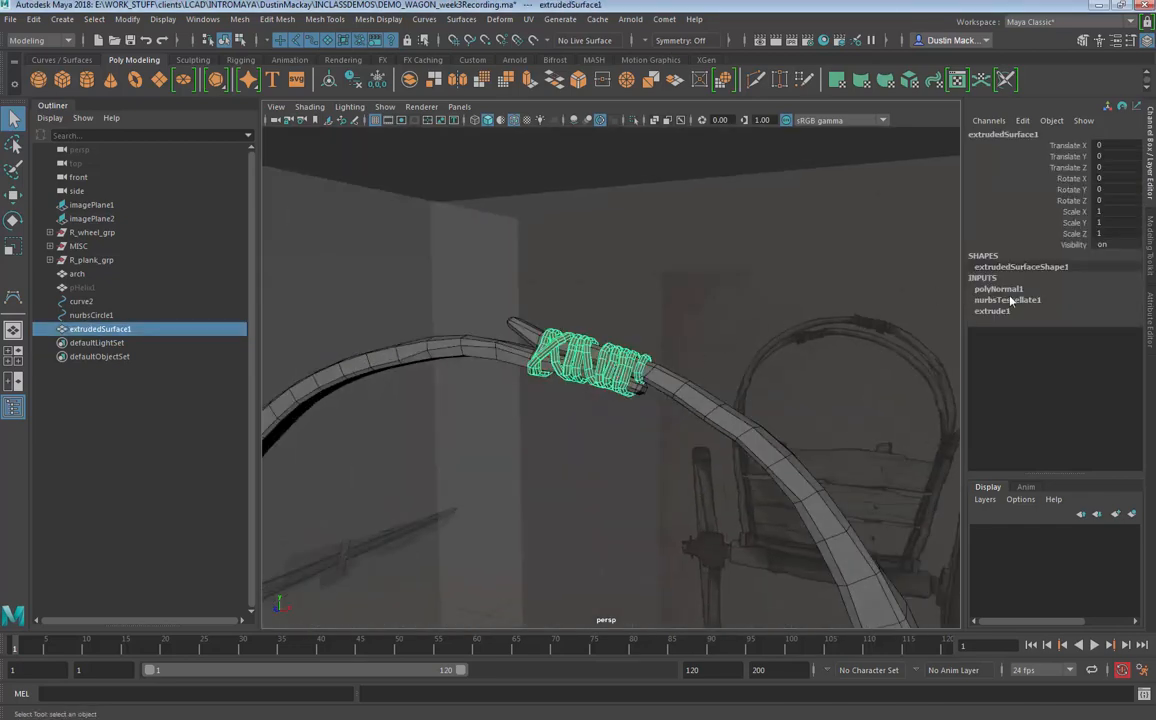
{"action": "left_click", "coordinate": [987, 312]}
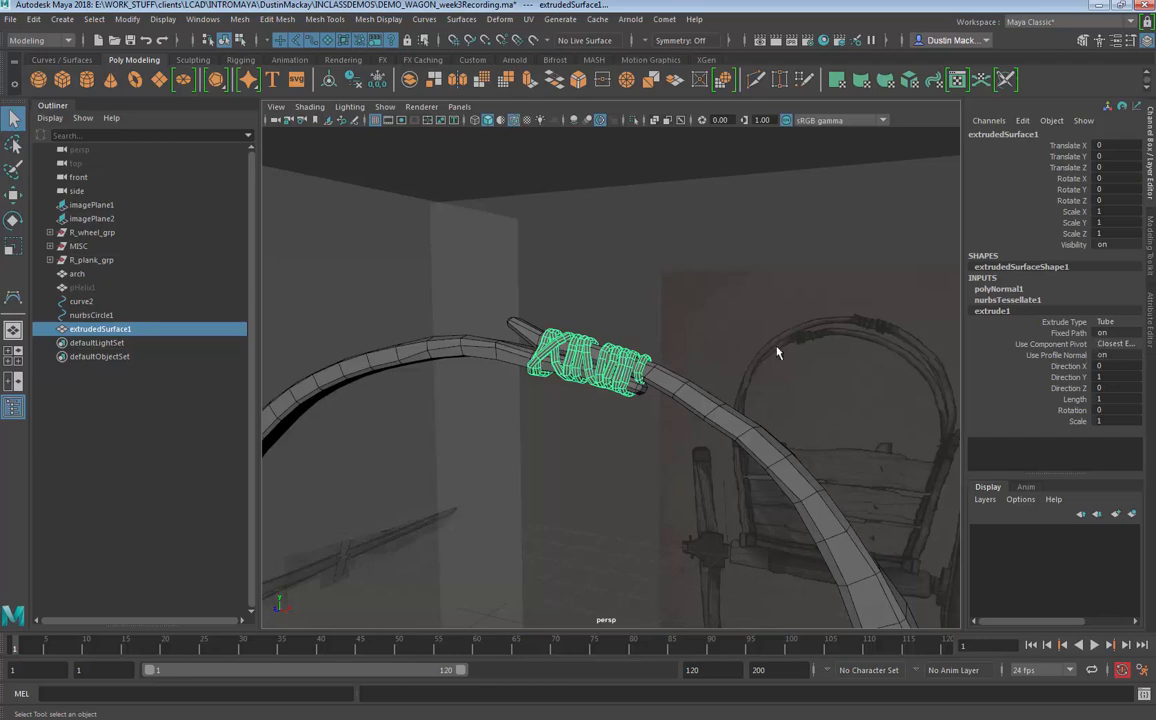
{"action": "left_click_drag", "start_coordinate": [777, 352], "coordinate": [712, 325], "text": "alt"}
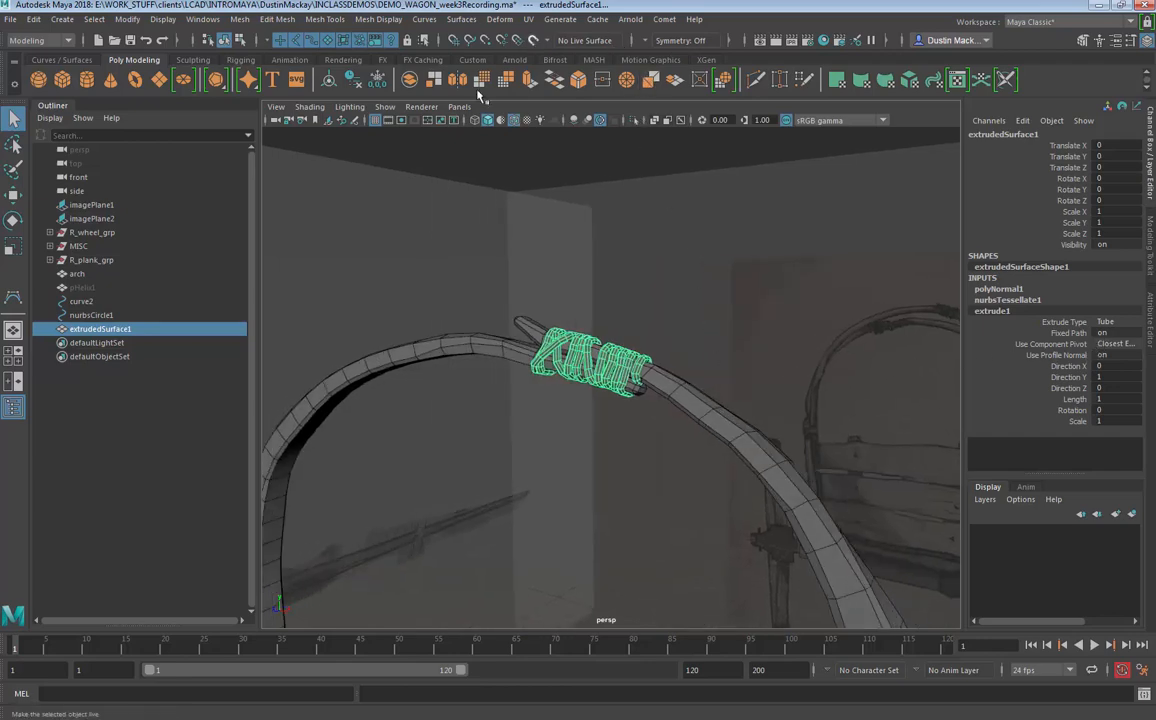
{"action": "left_click_drag", "start_coordinate": [577, 405], "coordinate": [563, 315], "text": "alt"}
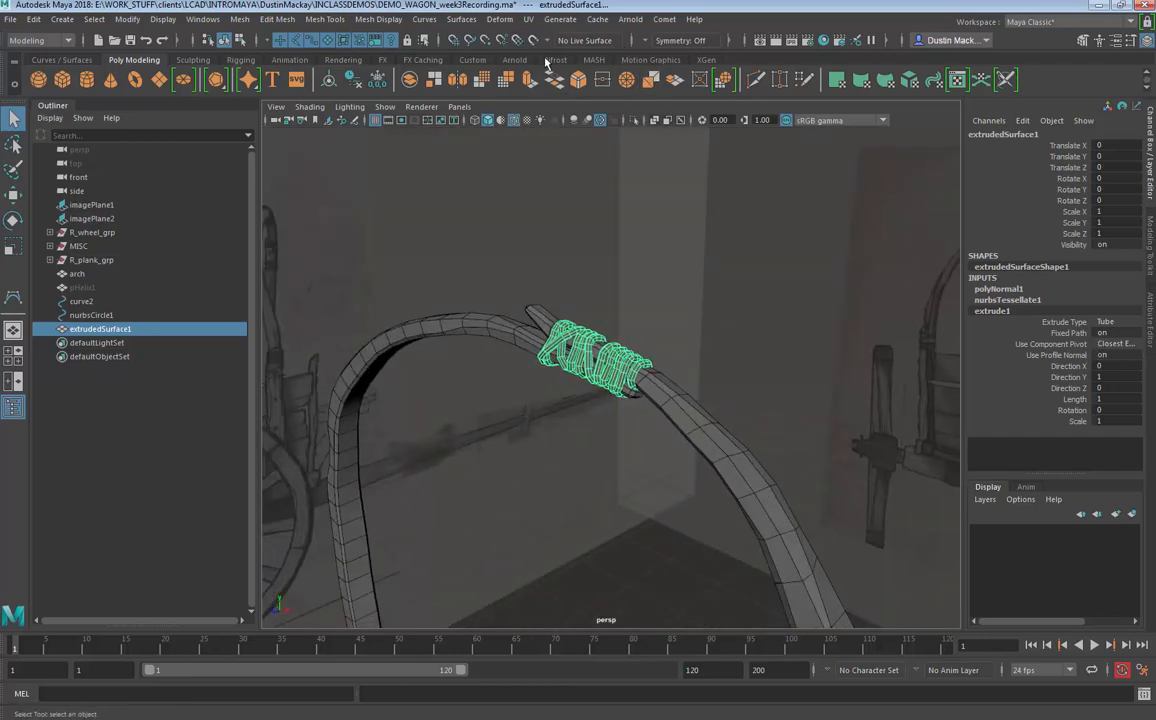
Step: Review the surface Extrude options and reset them to their defaults
{"action": "left_click", "coordinate": [461, 20]}
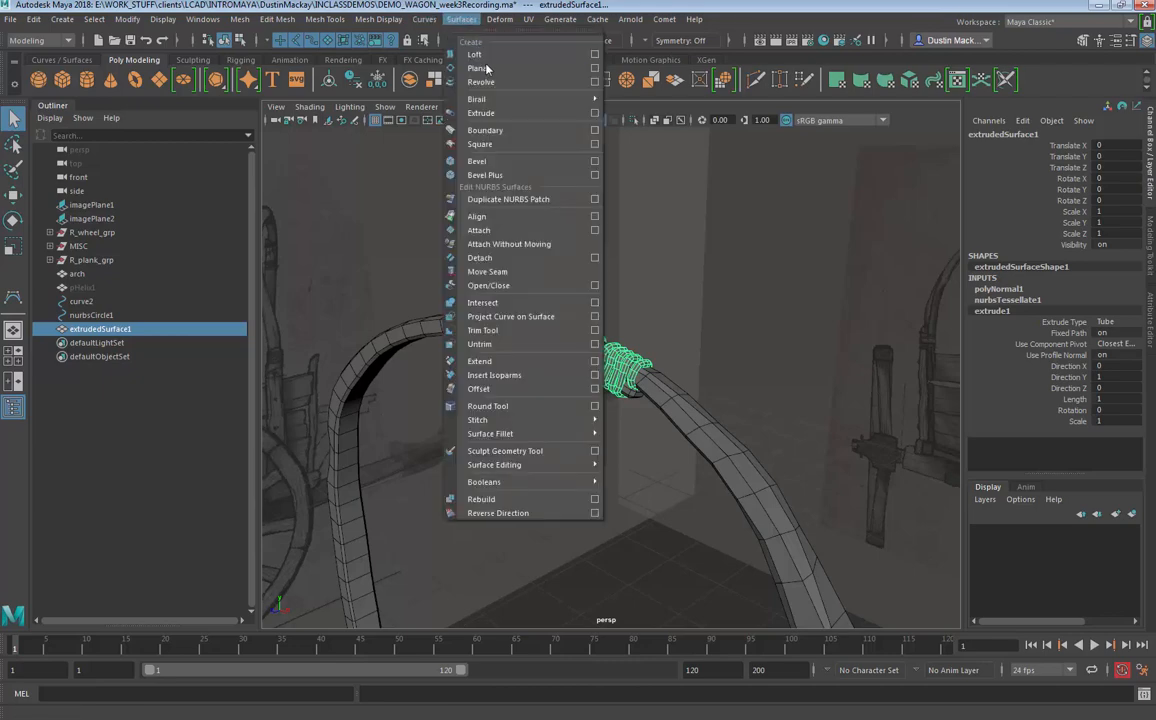
{"action": "left_click", "coordinate": [595, 113]}
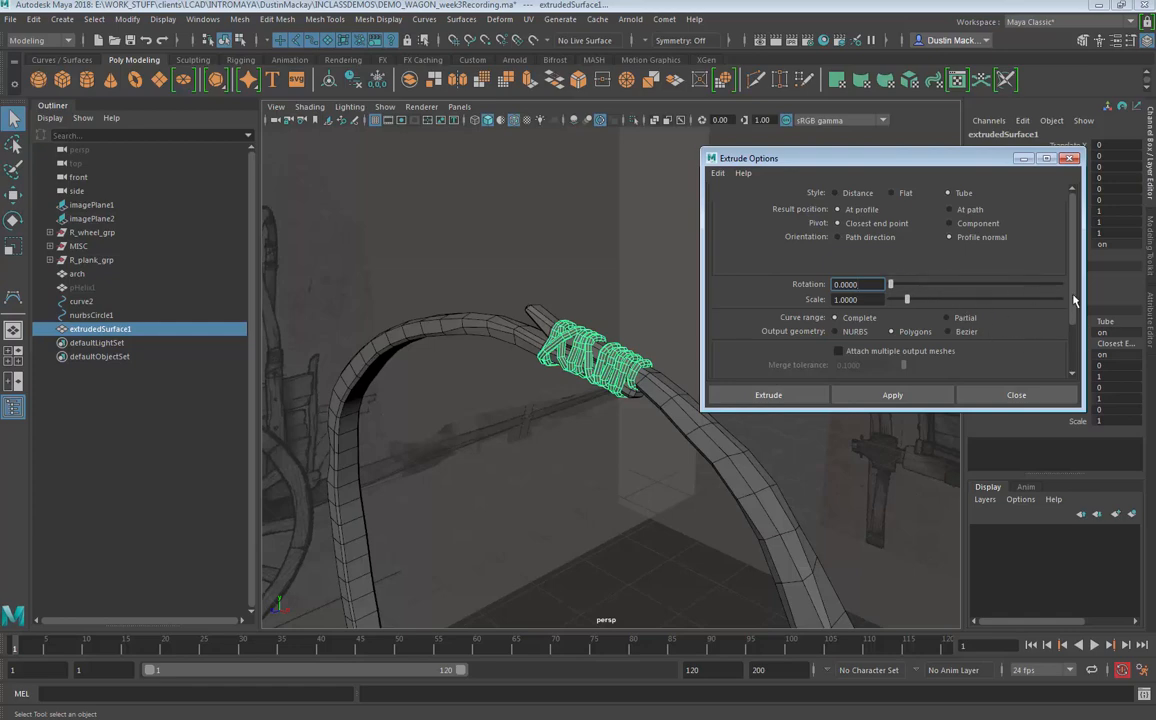
{"action": "mouse_move", "coordinate": [1075, 297]}
{"action": "left_mouse_down"}
{"action": "mouse_move", "coordinate": [1072, 344]}
{"action": "mouse_move", "coordinate": [1068, 280]}
{"action": "left_mouse_up"}
{"action": "left_click_drag", "start_coordinate": [960, 164], "coordinate": [471, 252]}
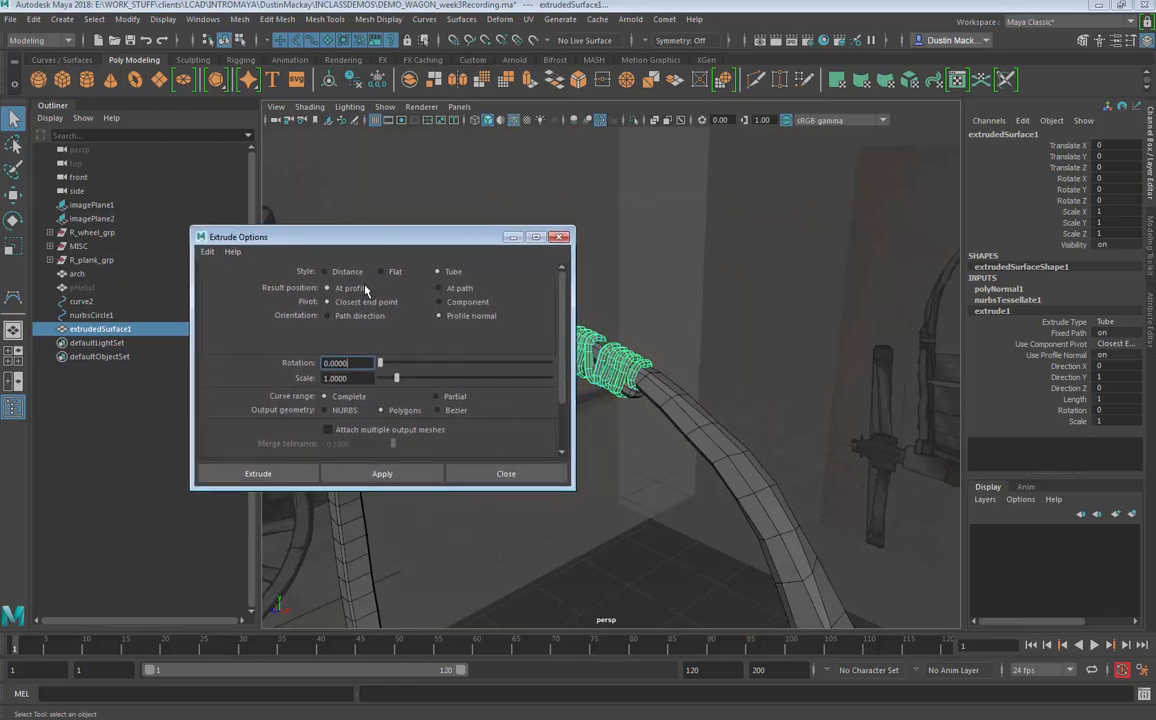
{"action": "scroll", "coordinate": [560, 325], "scroll_direction": "down", "scroll_amount": 3}
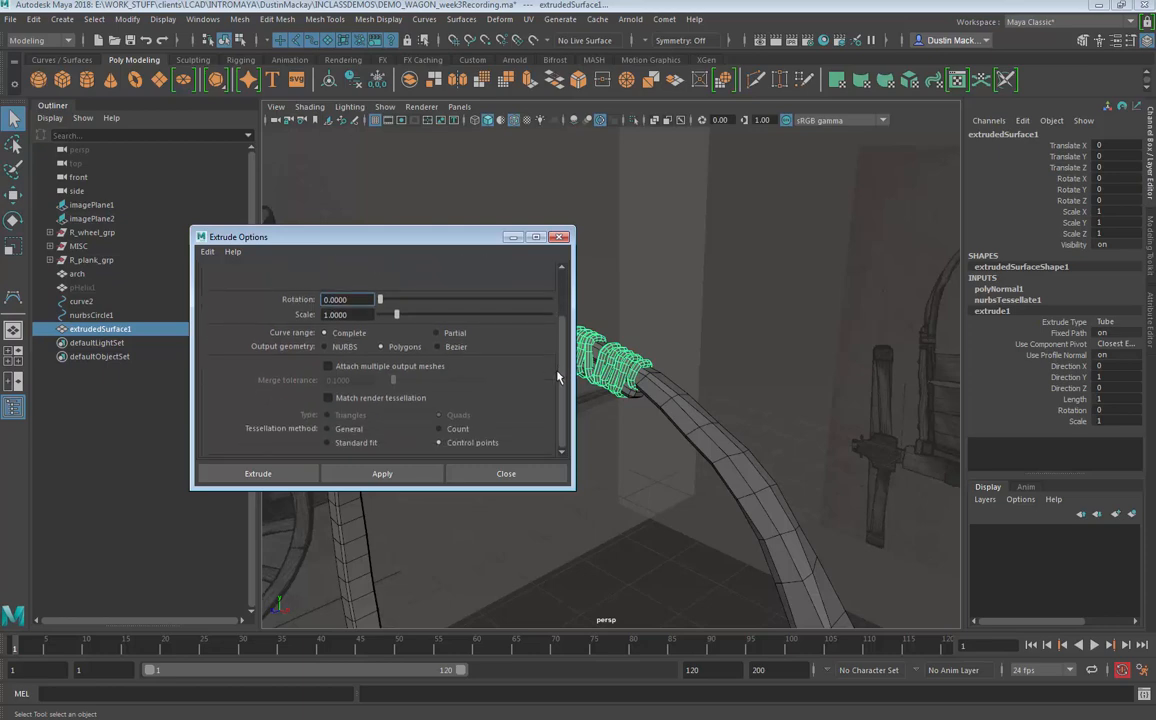
{"action": "scroll", "coordinate": [548, 330], "scroll_direction": "up", "scroll_amount": 3}
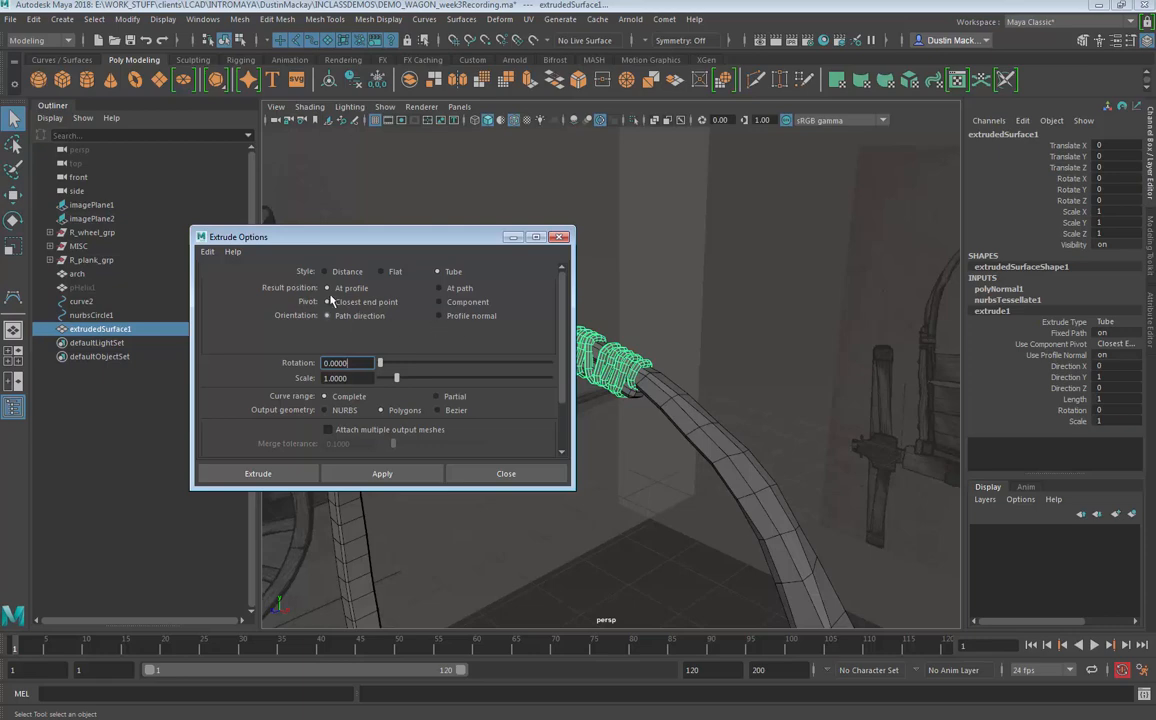
{"action": "left_click", "coordinate": [207, 251]}
{"action": "left_click", "coordinate": [226, 284]}
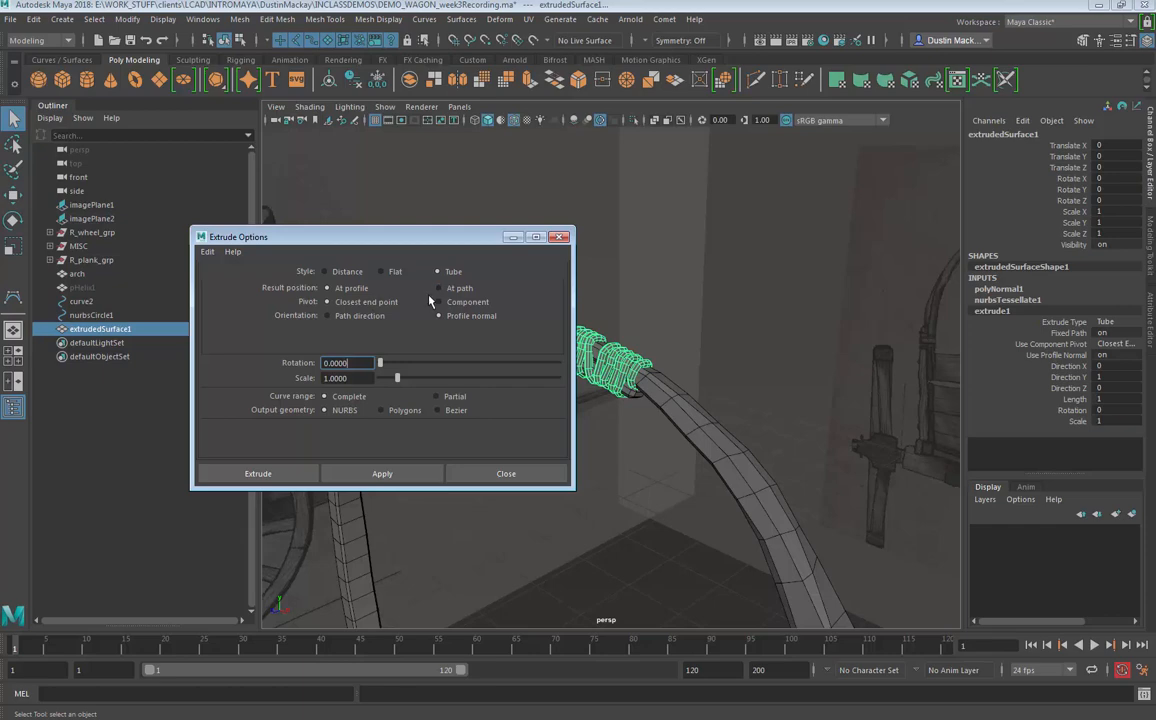
Step: Set the Extrude output geometry to Polygons with the Control points tessellation method
{"action": "left_click", "coordinate": [404, 413]}
{"action": "scroll", "coordinate": [418, 407], "scroll_direction": "down", "scroll_amount": 3}
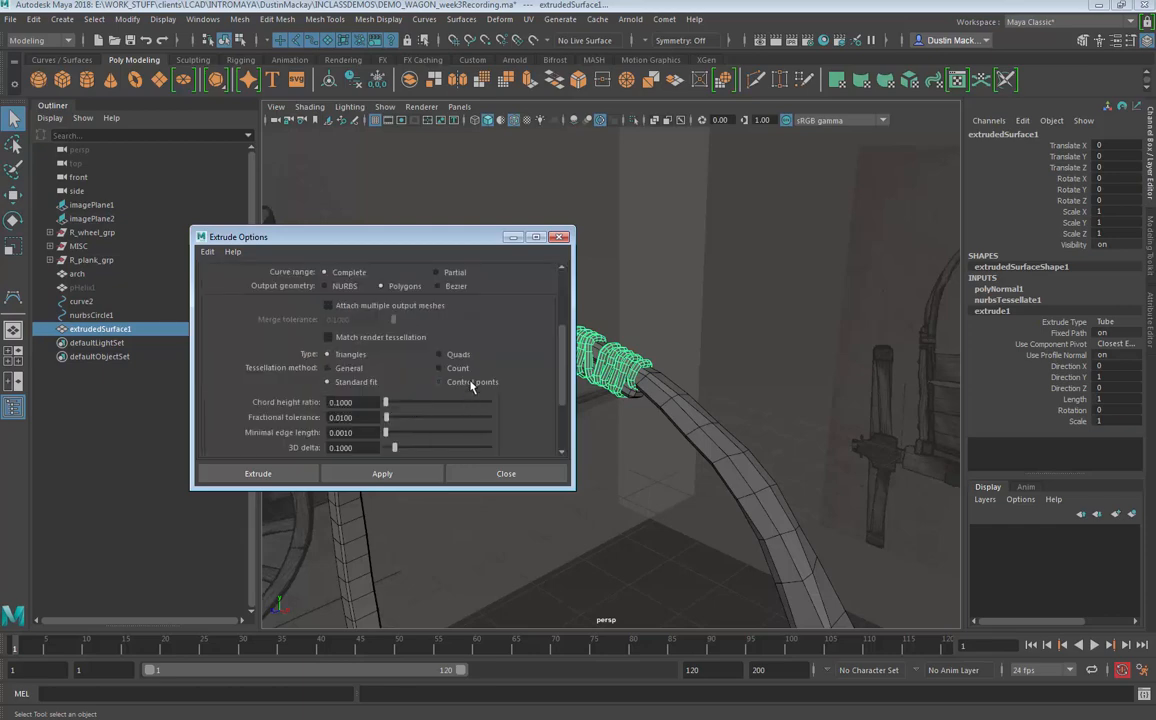
{"action": "left_click", "coordinate": [472, 383]}
{"action": "scroll", "coordinate": [472, 386], "scroll_direction": "up", "scroll_amount": 2}
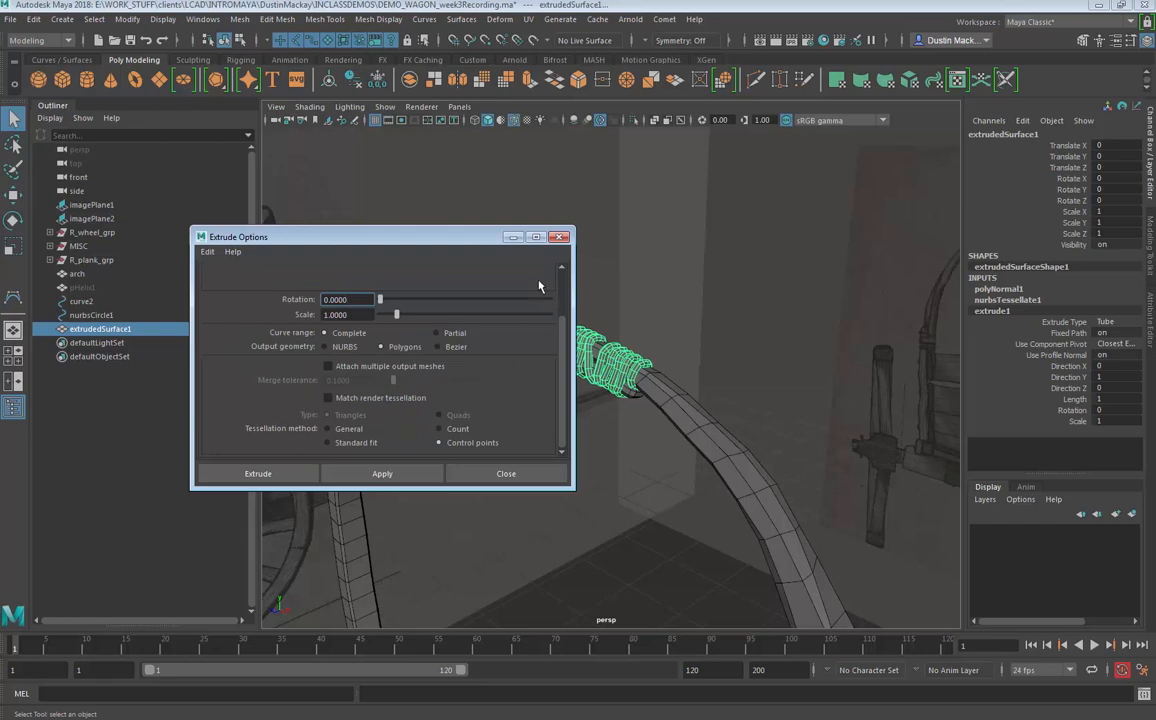
Step: Deselect the rope and turn off the wireframe overlay on the shaded models
{"action": "left_click_drag", "start_coordinate": [455, 237], "coordinate": [312, 237]}
{"action": "left_click_drag", "start_coordinate": [512, 318], "coordinate": [561, 386], "text": "alt"}
{"action": "left_click", "coordinate": [560, 186]}
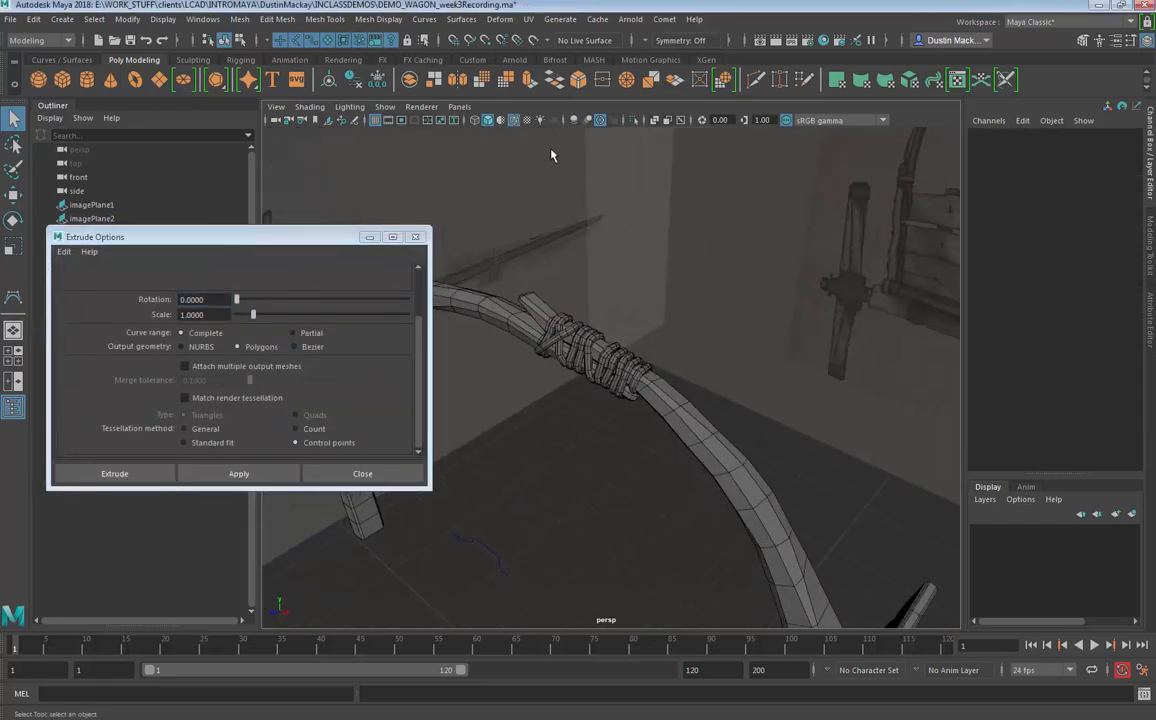
{"action": "left_click", "coordinate": [514, 121]}
Step: Examine the rope wrap on the arch from several distances and angles against the wagon reference
{"action": "right_click_drag", "start_coordinate": [803, 395], "coordinate": [485, 402], "text": "alt"}
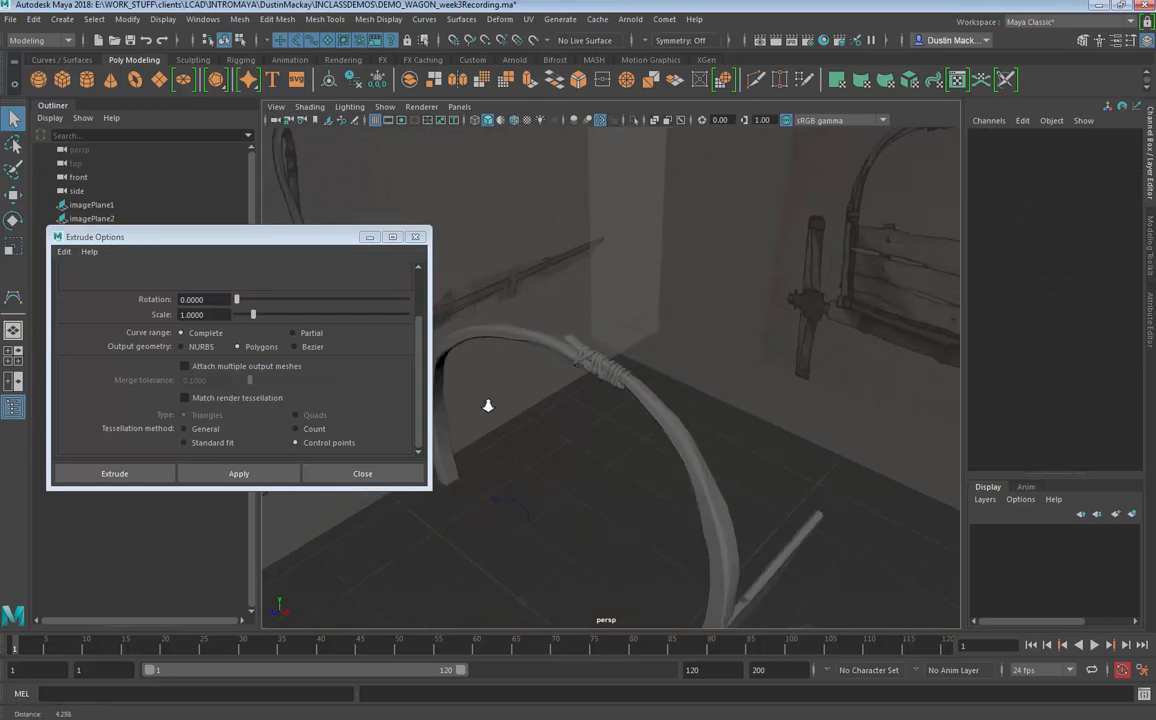
{"action": "right_click_drag", "start_coordinate": [740, 400], "coordinate": [573, 410], "text": "alt"}
{"action": "left_click_drag", "start_coordinate": [573, 413], "coordinate": [757, 233], "text": "alt"}
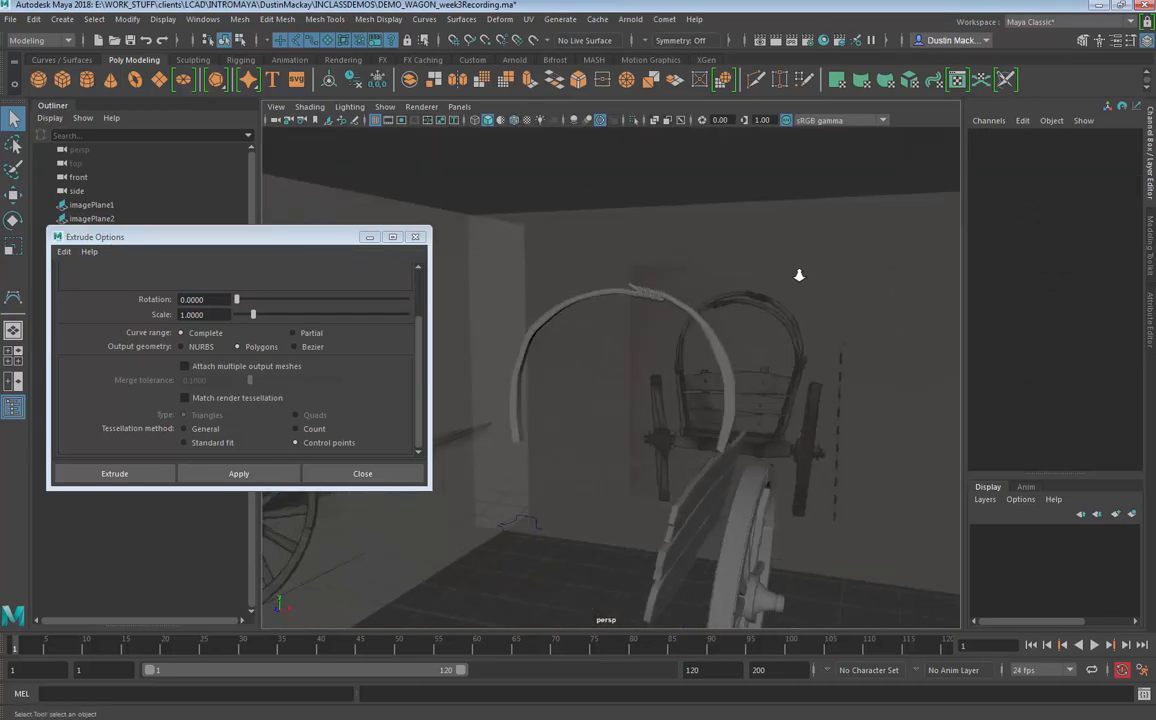
{"action": "mouse_move", "coordinate": [799, 275]}
{"action": "left_mouse_down", "text": "alt"}
{"action": "mouse_move", "coordinate": [728, 292]}
{"action": "mouse_move", "coordinate": [519, 266]}
{"action": "mouse_move", "coordinate": [741, 292]}
{"action": "mouse_move", "coordinate": [807, 294]}
{"action": "mouse_move", "coordinate": [766, 286]}
{"action": "mouse_move", "coordinate": [820, 281]}
{"action": "left_mouse_up", "text": "alt"}
{"action": "middle_click_drag", "start_coordinate": [680, 372], "coordinate": [669, 479], "text": "alt"}
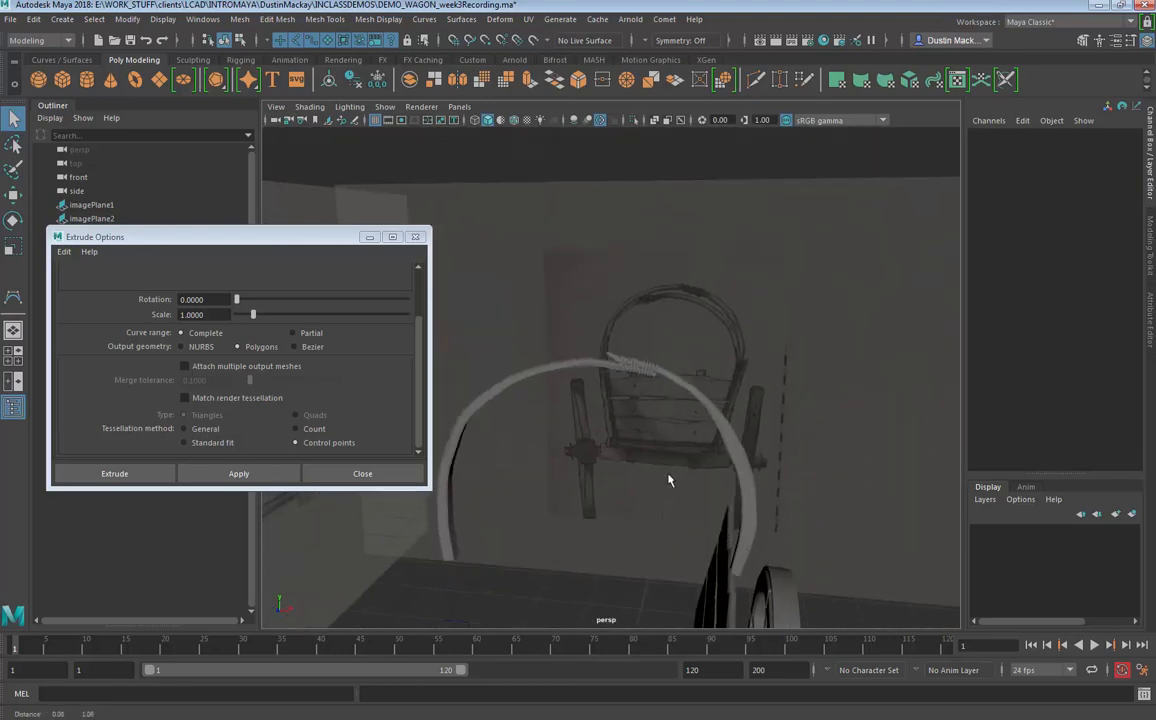
{"action": "right_click_drag", "start_coordinate": [669, 479], "coordinate": [921, 418], "text": "alt"}
{"action": "left_click_drag", "start_coordinate": [921, 418], "coordinate": [810, 372], "text": "alt"}
{"action": "left_click_drag", "start_coordinate": [686, 364], "coordinate": [661, 351], "text": "alt"}
{"action": "right_click_drag", "start_coordinate": [661, 351], "coordinate": [792, 343], "text": "alt"}
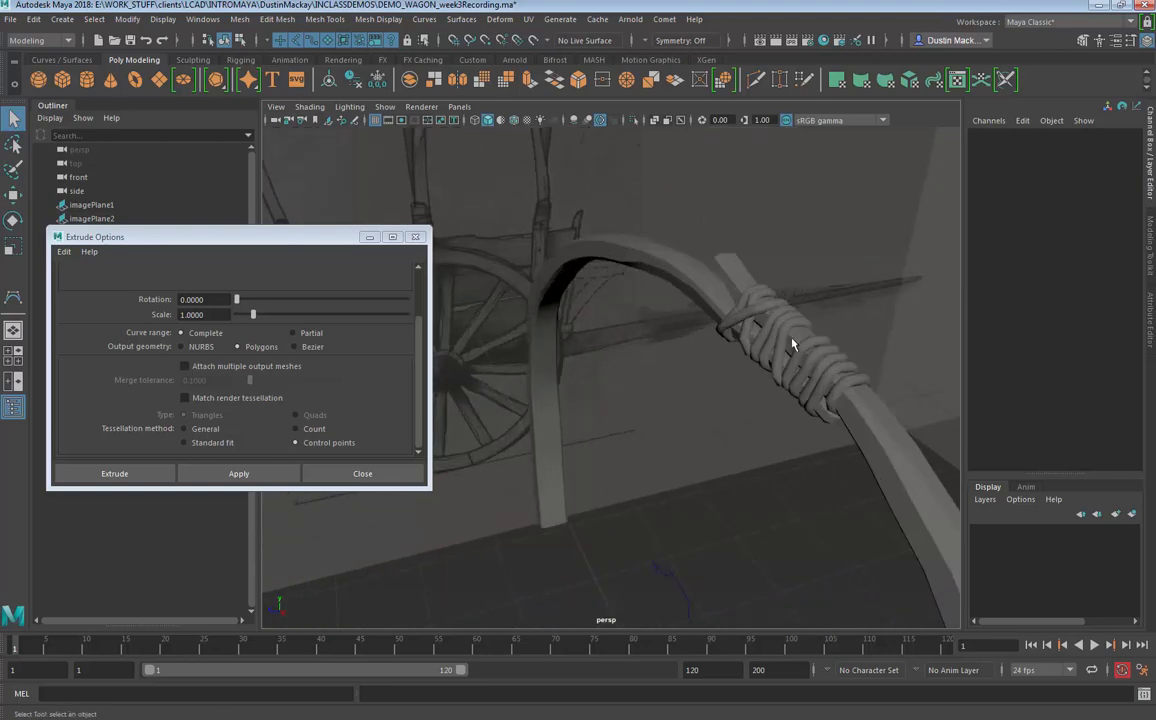
Step: Hide the extruded rope surface and select the arch beneath it
{"action": "left_click", "coordinate": [792, 343]}
{"action": "key", "text": "ctrl+z"}
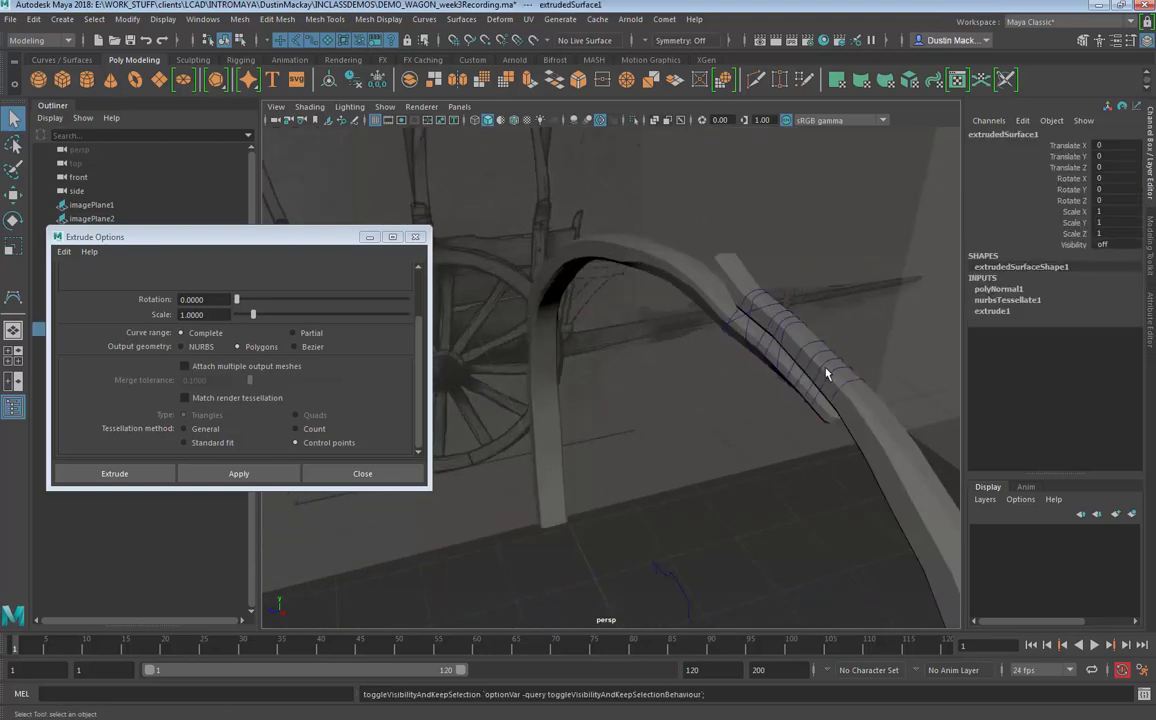
{"action": "left_click", "coordinate": [829, 373]}
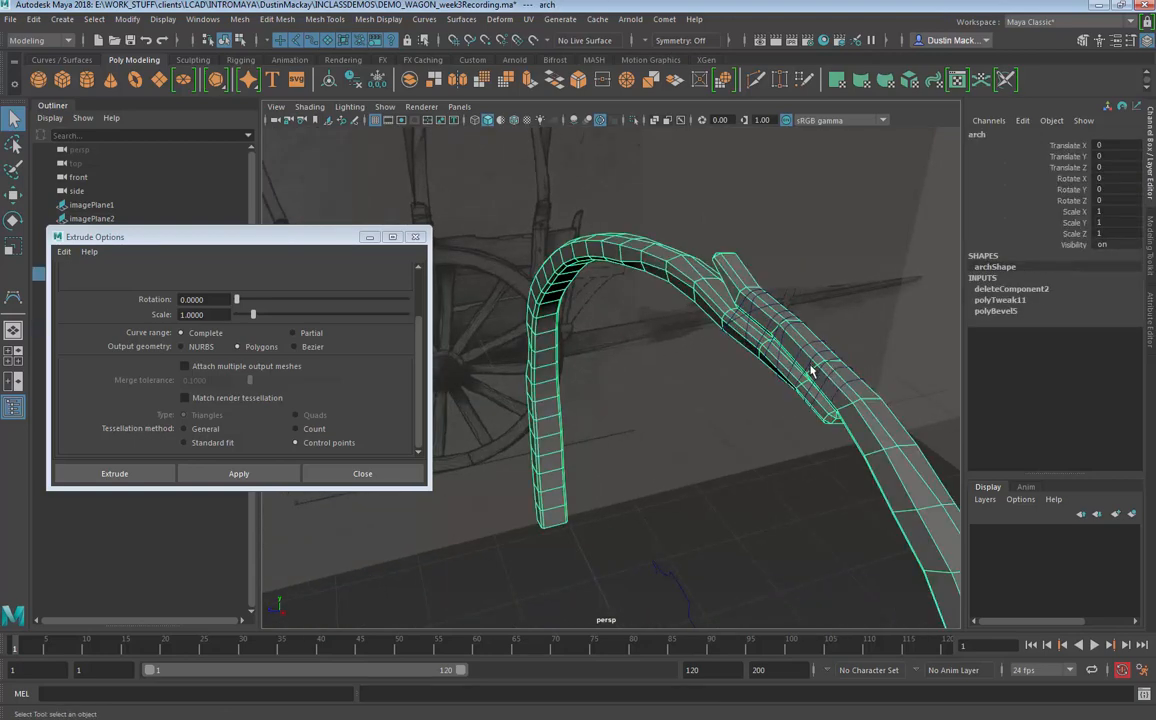
Step: Create a NURBS square at the grid origin and clear the options window away from the object list
{"action": "left_click", "coordinate": [810, 372]}
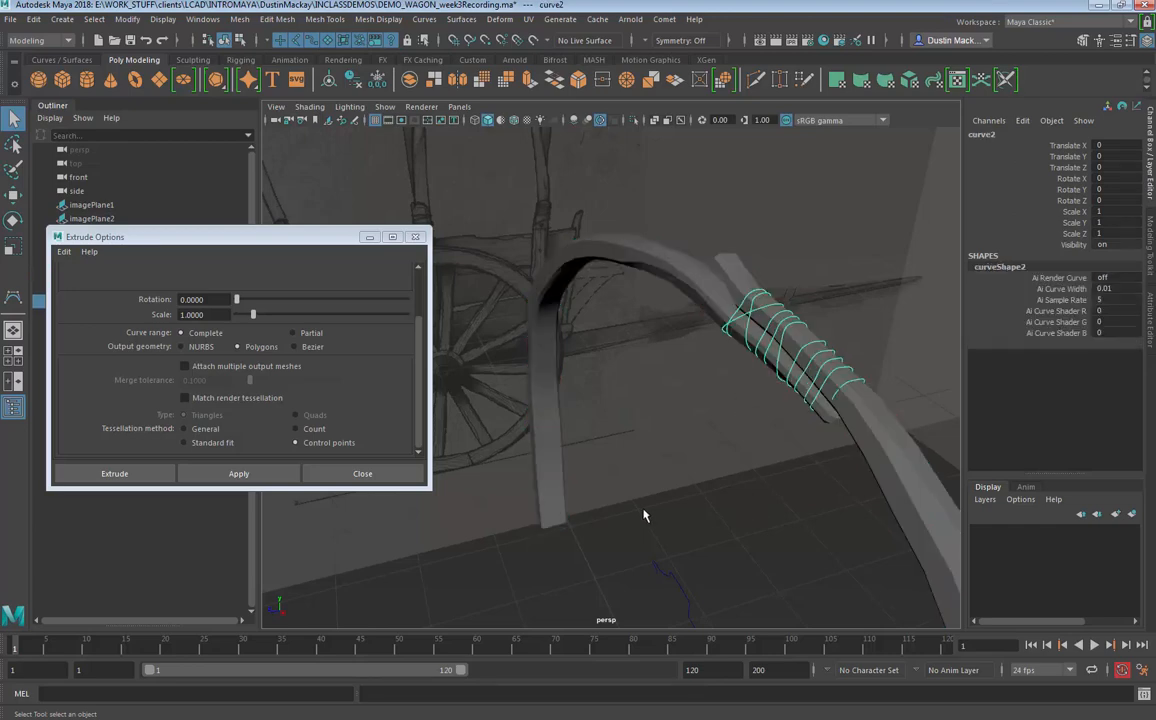
{"action": "left_click", "coordinate": [62, 19]}
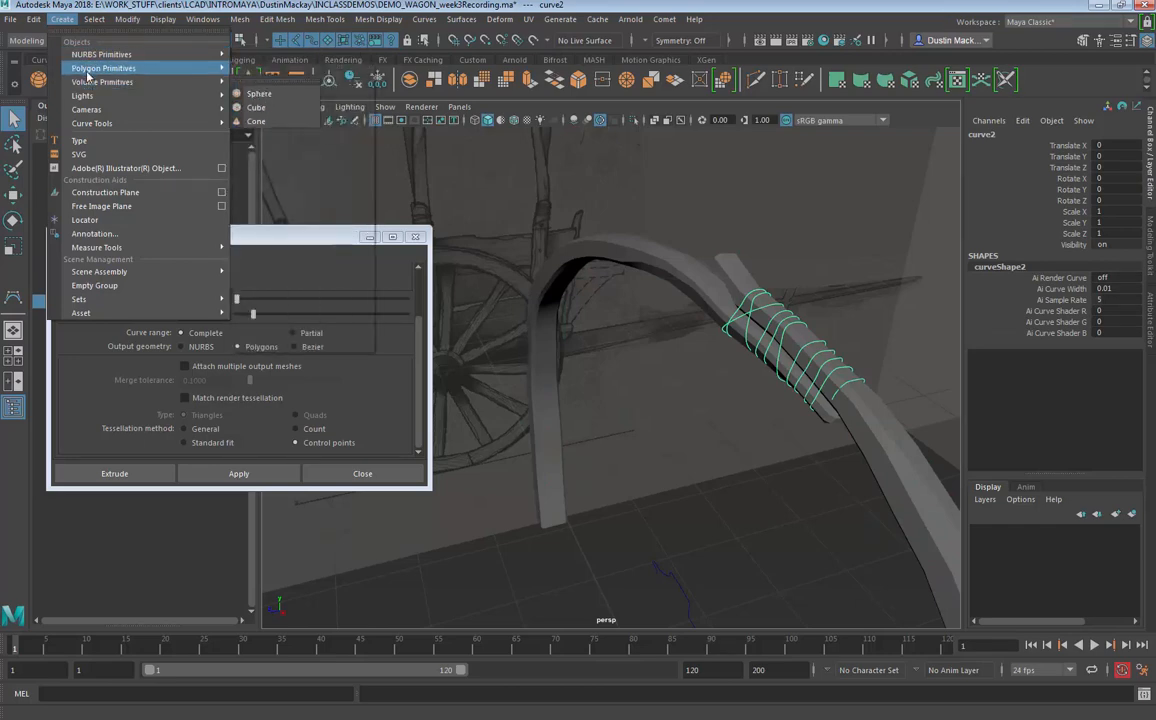
{"action": "mouse_move", "coordinate": [92, 84]}
{"action": "mouse_move", "coordinate": [100, 54]}
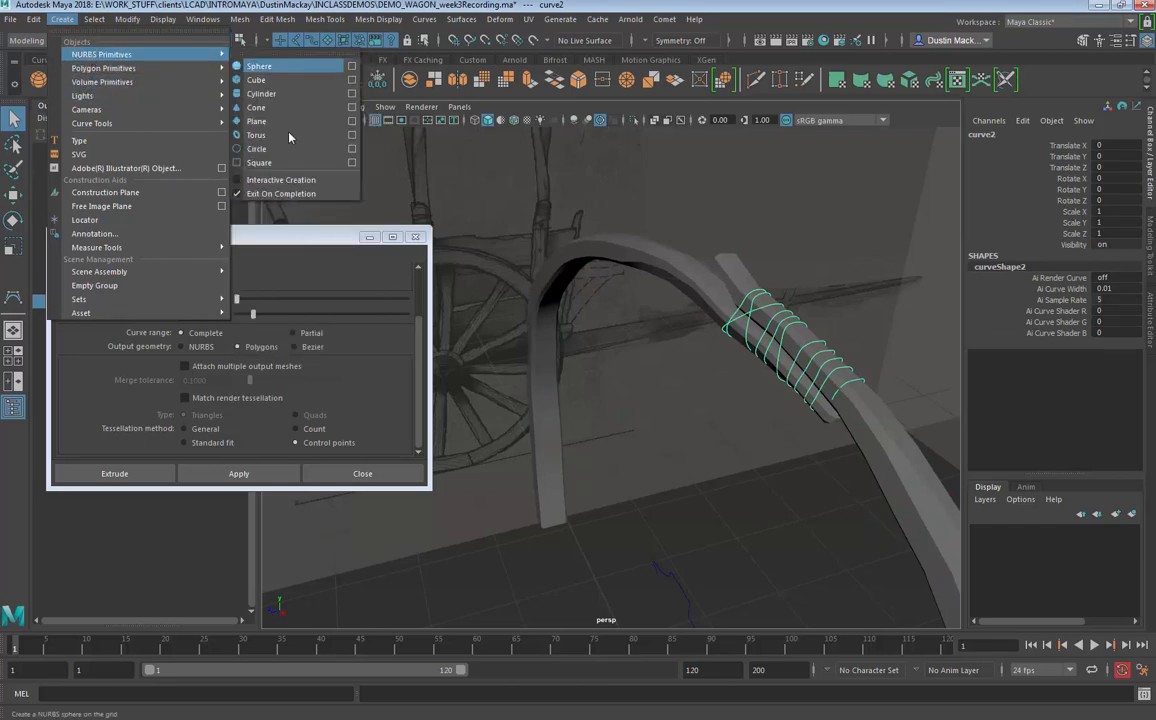
{"action": "left_click", "coordinate": [262, 162]}
{"action": "left_click_drag", "start_coordinate": [690, 515], "coordinate": [575, 352], "text": "alt"}
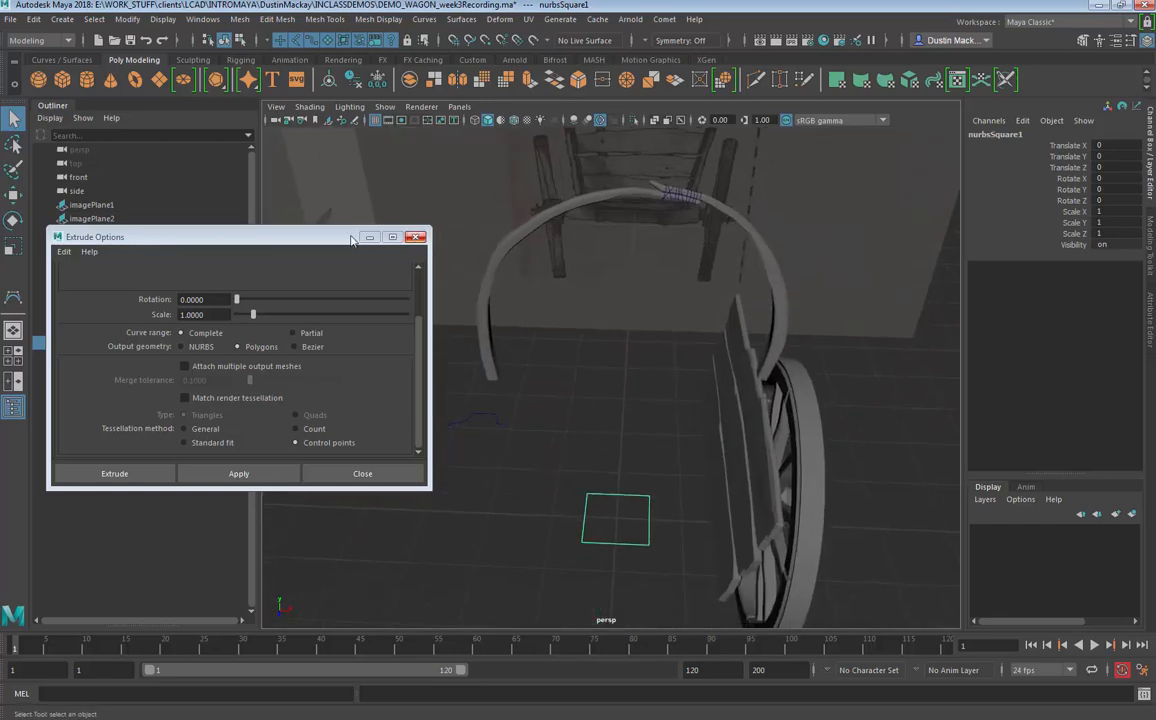
{"action": "left_click_drag", "start_coordinate": [320, 237], "coordinate": [1090, 169]}
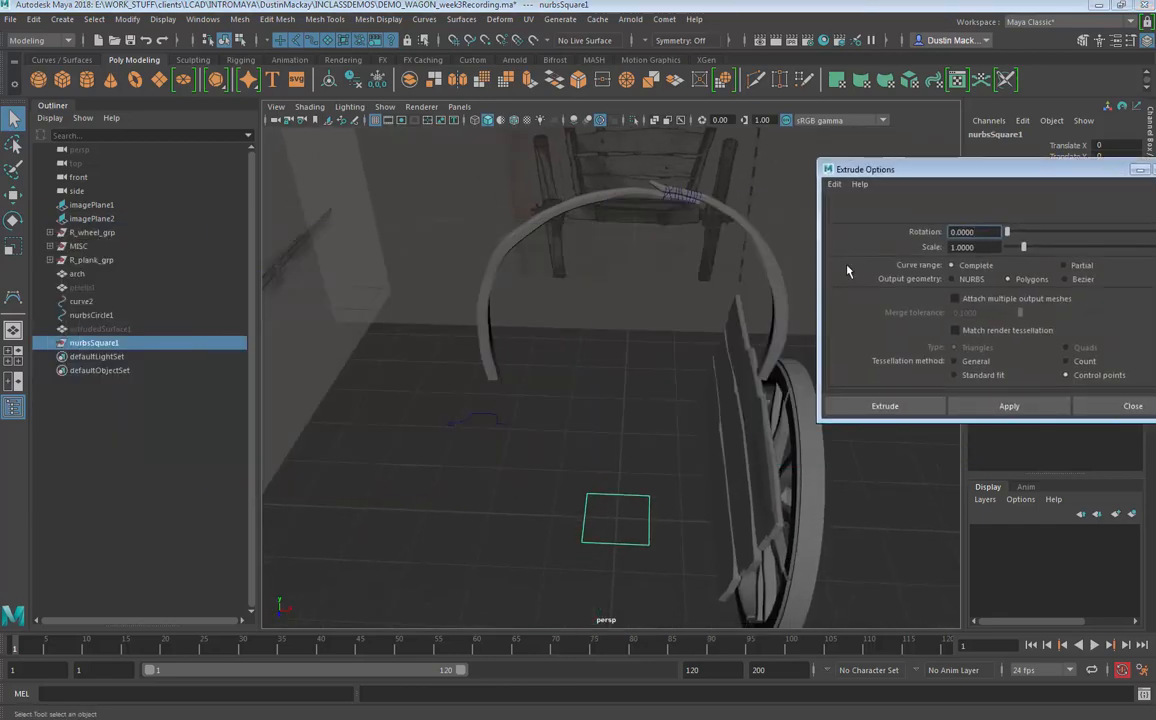
Step: Unparent the square's top edge curve from its group and delete the group with the other three edges
{"action": "left_click", "coordinate": [51, 344]}
{"action": "left_click", "coordinate": [105, 357]}
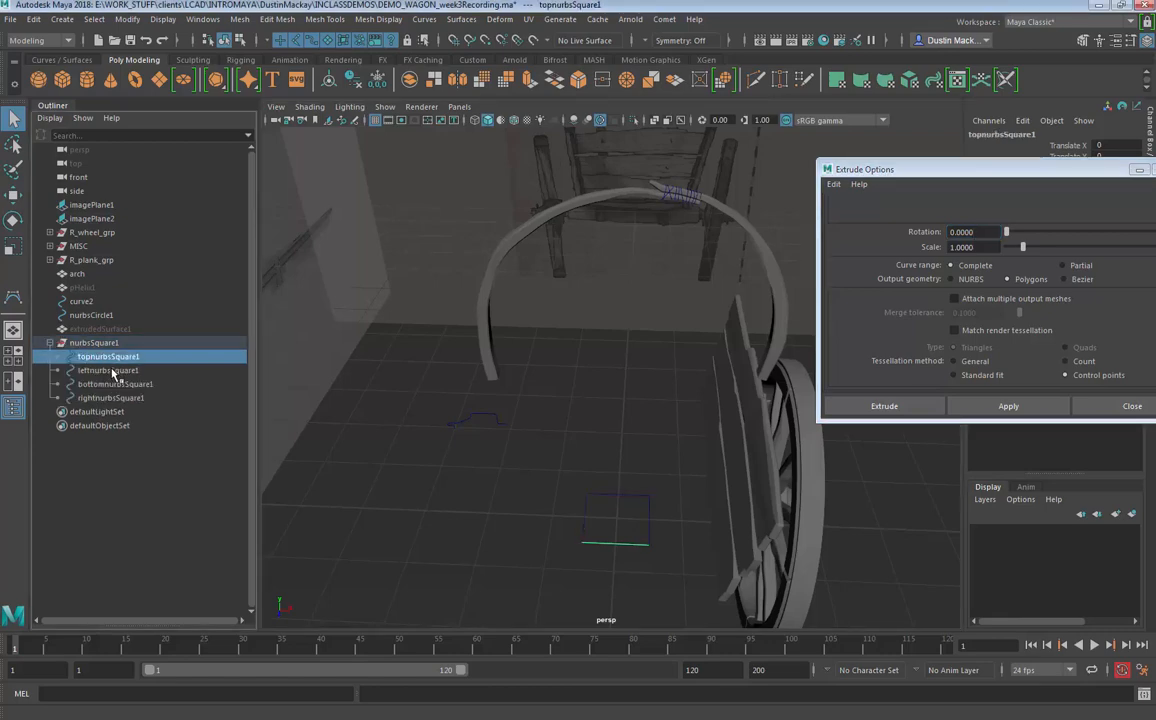
{"action": "left_click", "coordinate": [112, 371]}
{"action": "left_click", "coordinate": [108, 384]}
{"action": "left_click", "coordinate": [105, 398]}
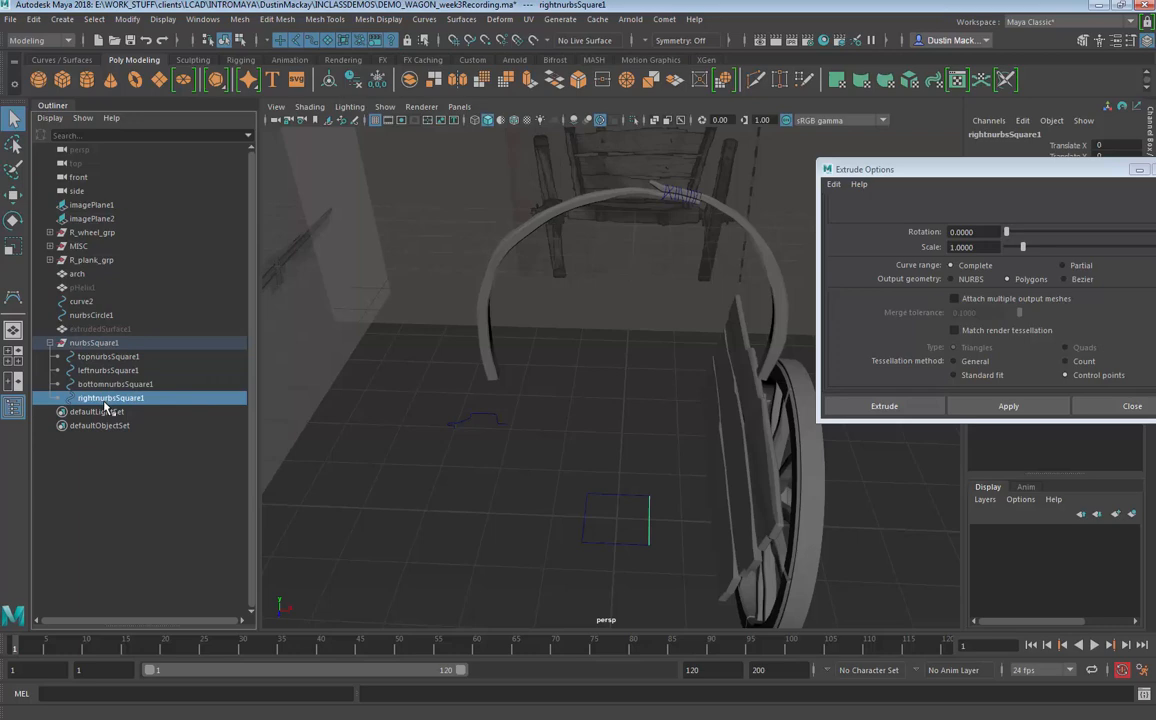
{"action": "left_click", "coordinate": [107, 357]}
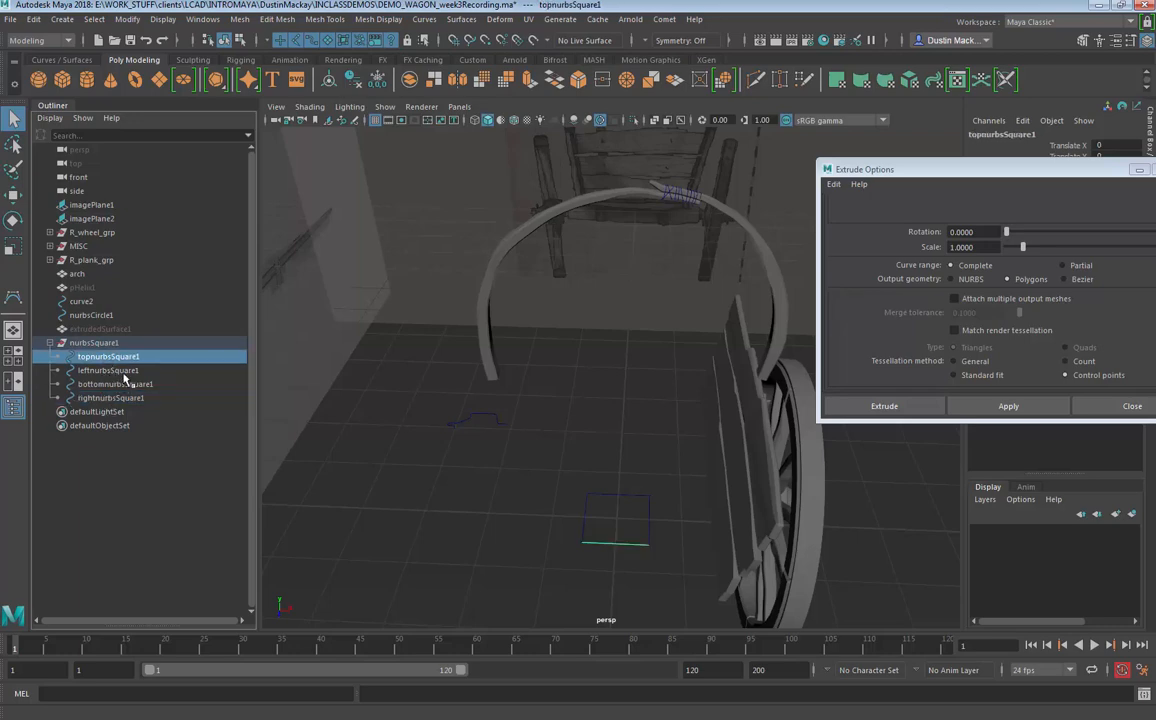
{"action": "key", "text": "shift+p"}
{"action": "left_click", "coordinate": [118, 343]}
{"action": "key", "text": "Delete"}
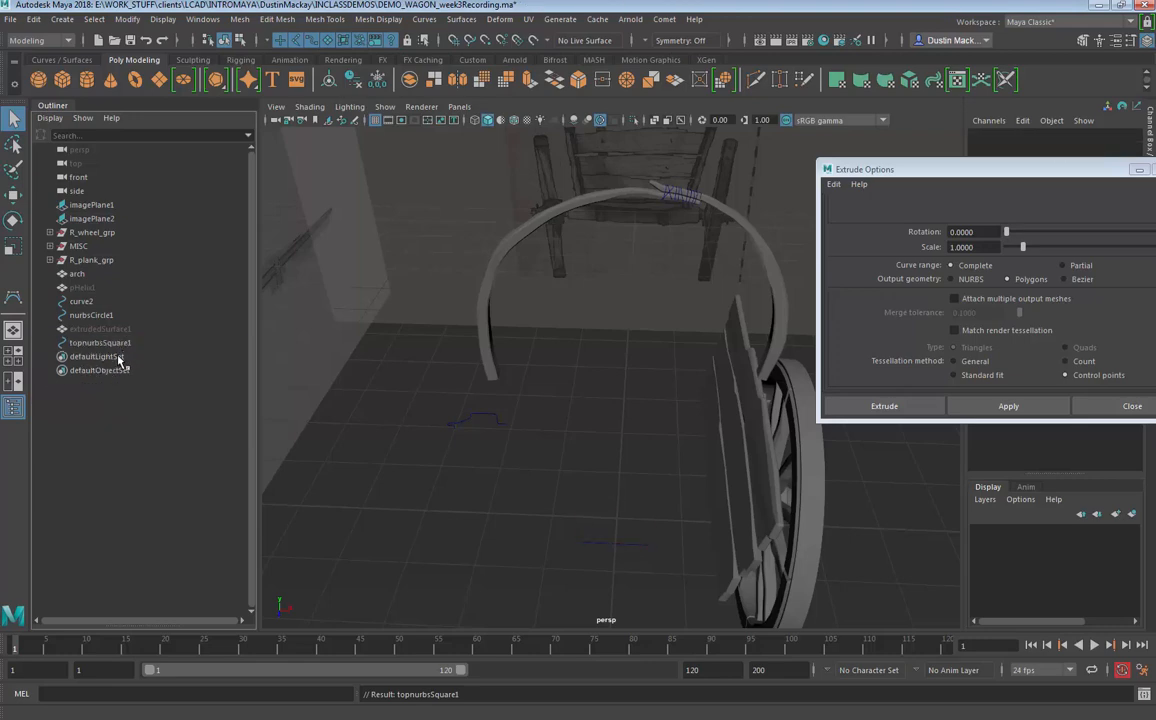
Step: Center the pivot of the remaining topnurbsSquare1 line
{"action": "left_click", "coordinate": [106, 343]}
{"action": "key", "text": "w"}
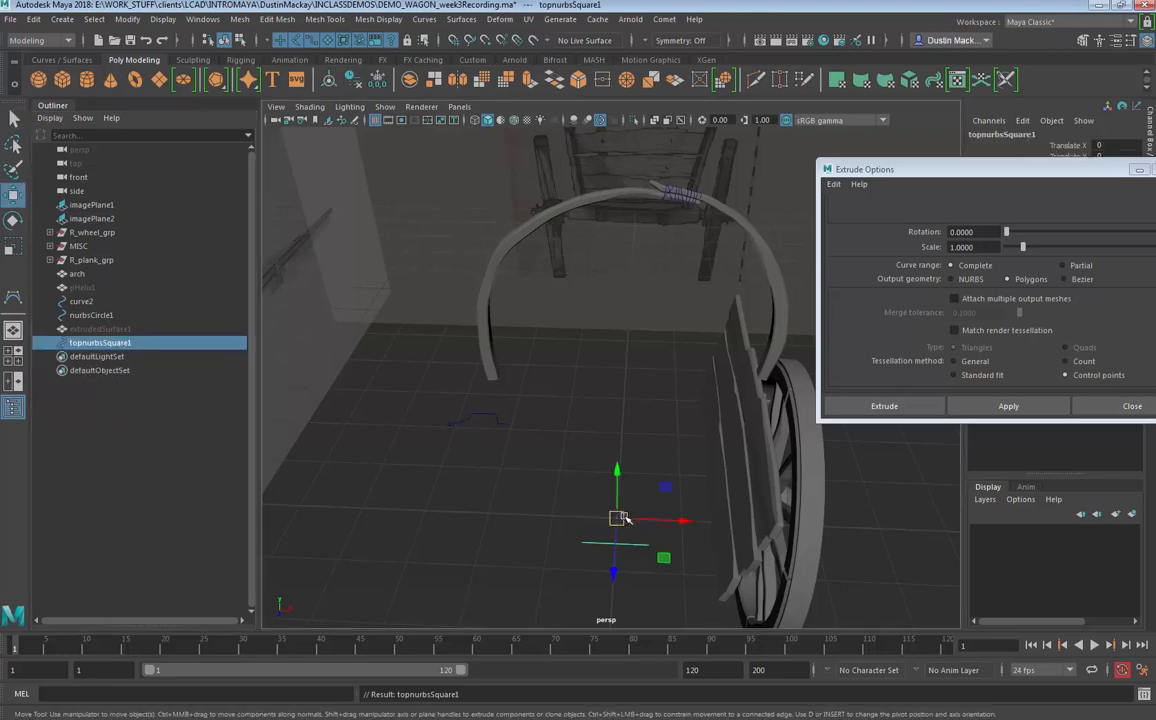
{"action": "left_click", "coordinate": [127, 19]}
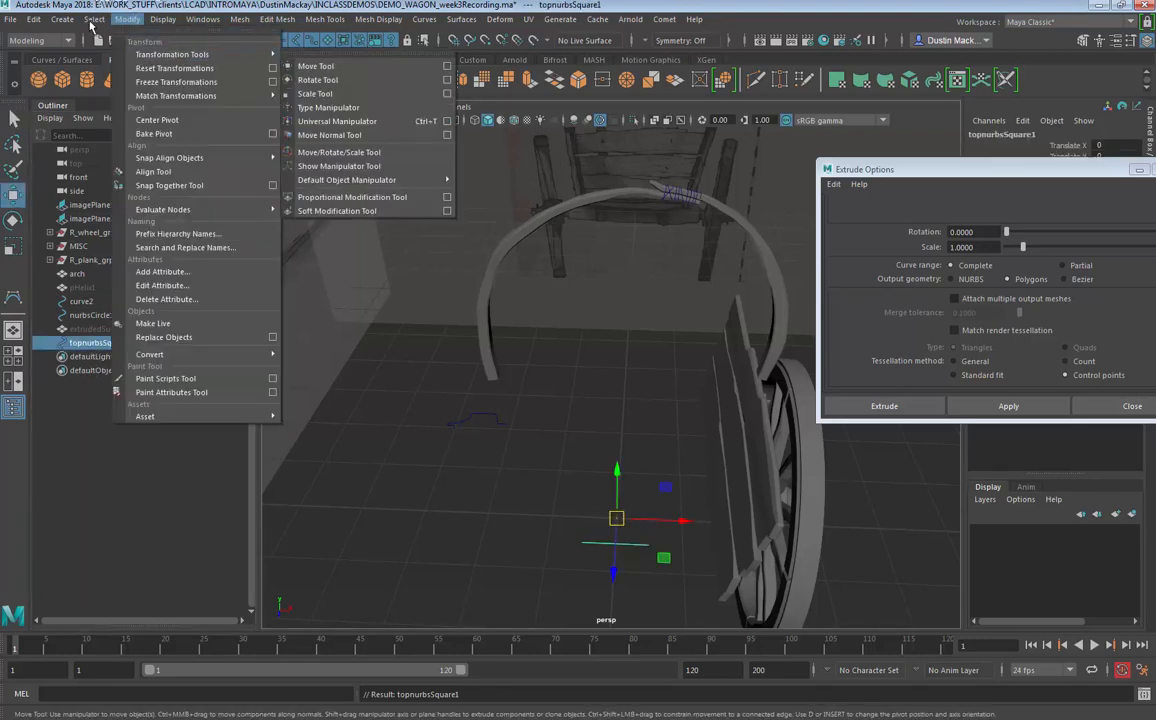
{"action": "mouse_move", "coordinate": [70, 21]}
{"action": "mouse_move", "coordinate": [127, 19]}
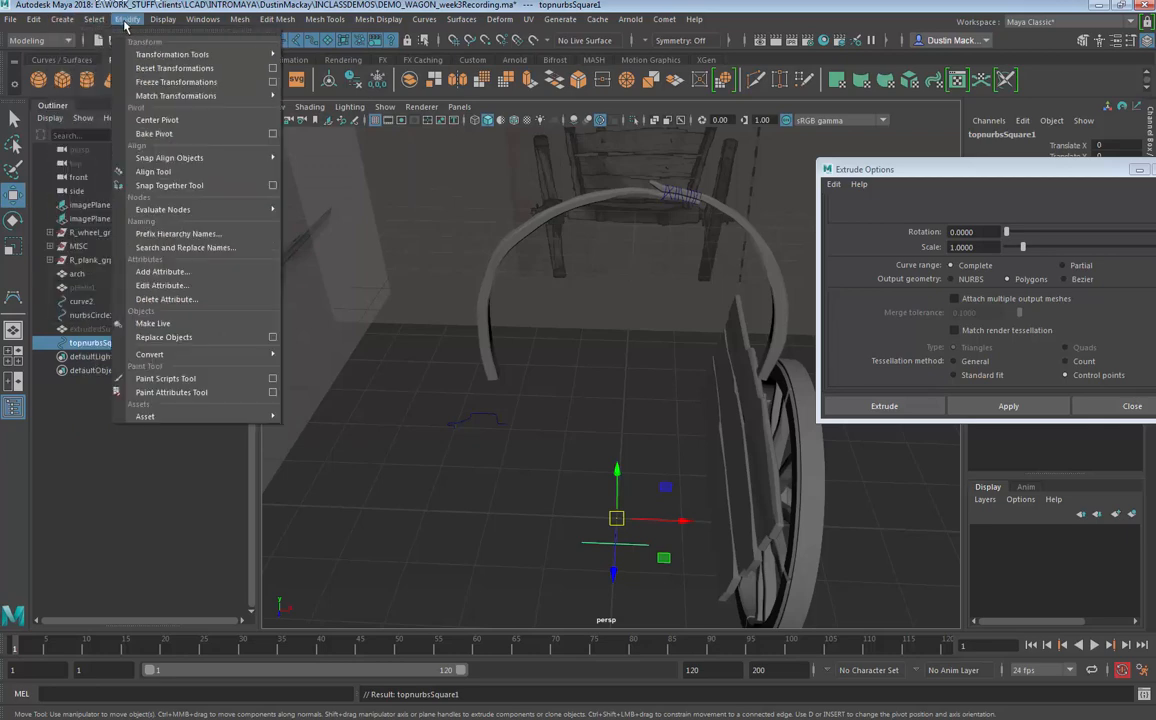
{"action": "left_click", "coordinate": [140, 121]}
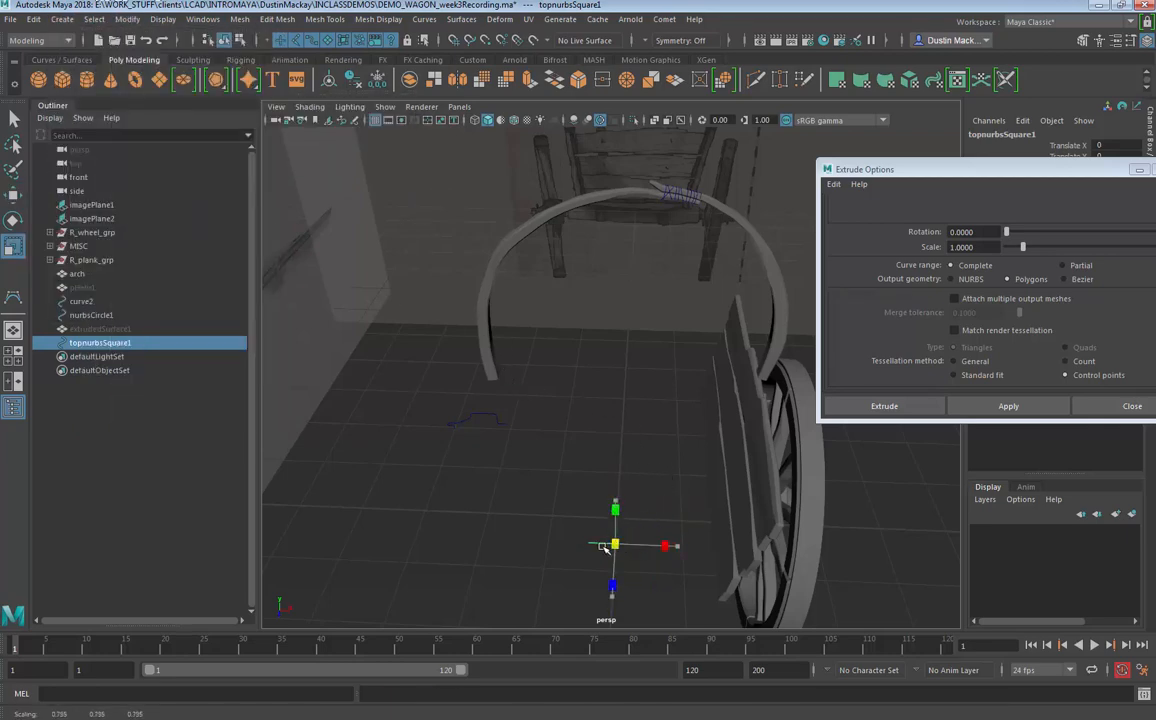
Step: Scale the line down and move it up beside the coil curve on the arch
{"action": "left_click_drag", "start_coordinate": [616, 546], "coordinate": [677, 174]}
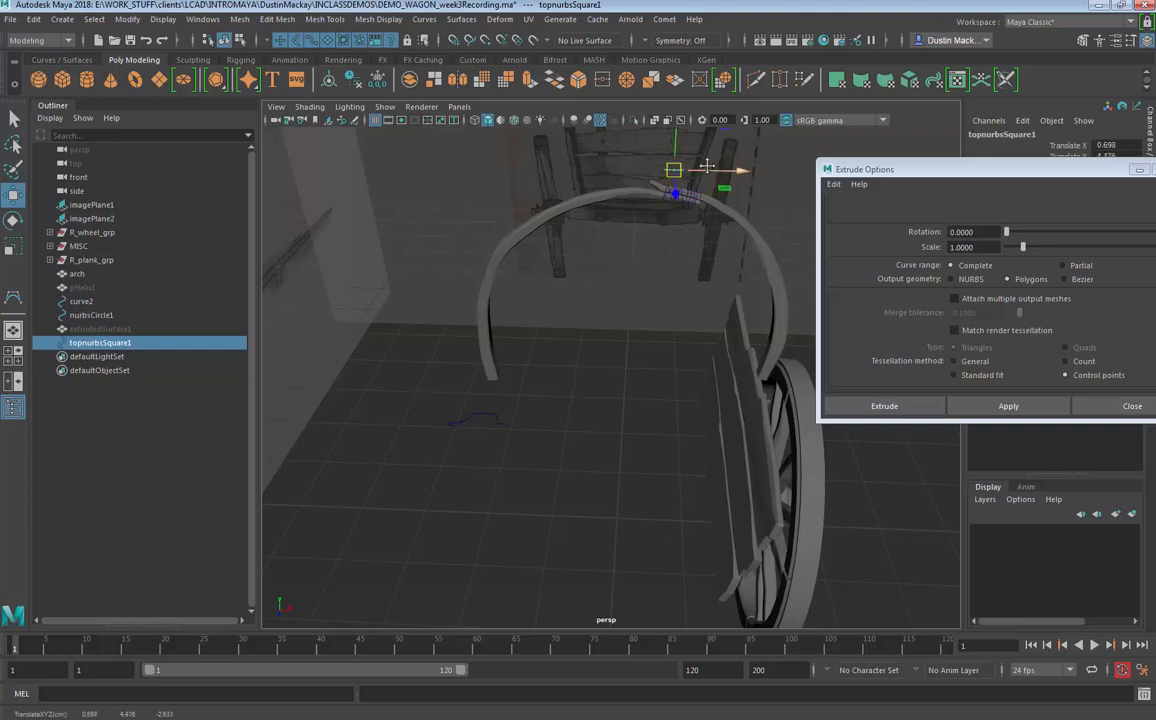
{"action": "middle_click_drag", "start_coordinate": [705, 173], "coordinate": [645, 276], "text": "alt"}
{"action": "right_click_drag", "start_coordinate": [645, 276], "coordinate": [753, 298], "text": "alt"}
{"action": "left_click_drag", "start_coordinate": [753, 298], "coordinate": [570, 365], "text": "alt"}
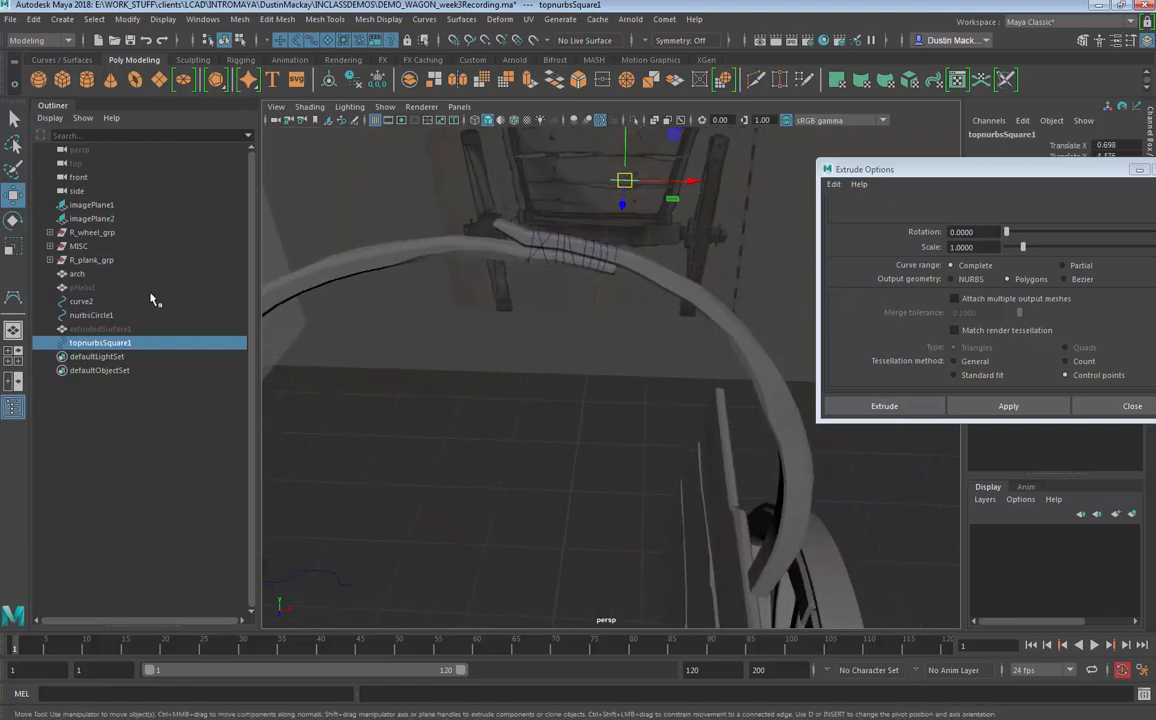
Step: Isolate the coil curve and the topnurbsSquare1 line in the perspective view
{"action": "left_click", "coordinate": [85, 301]}
{"action": "left_click", "coordinate": [97, 342], "text": "ctrl"}
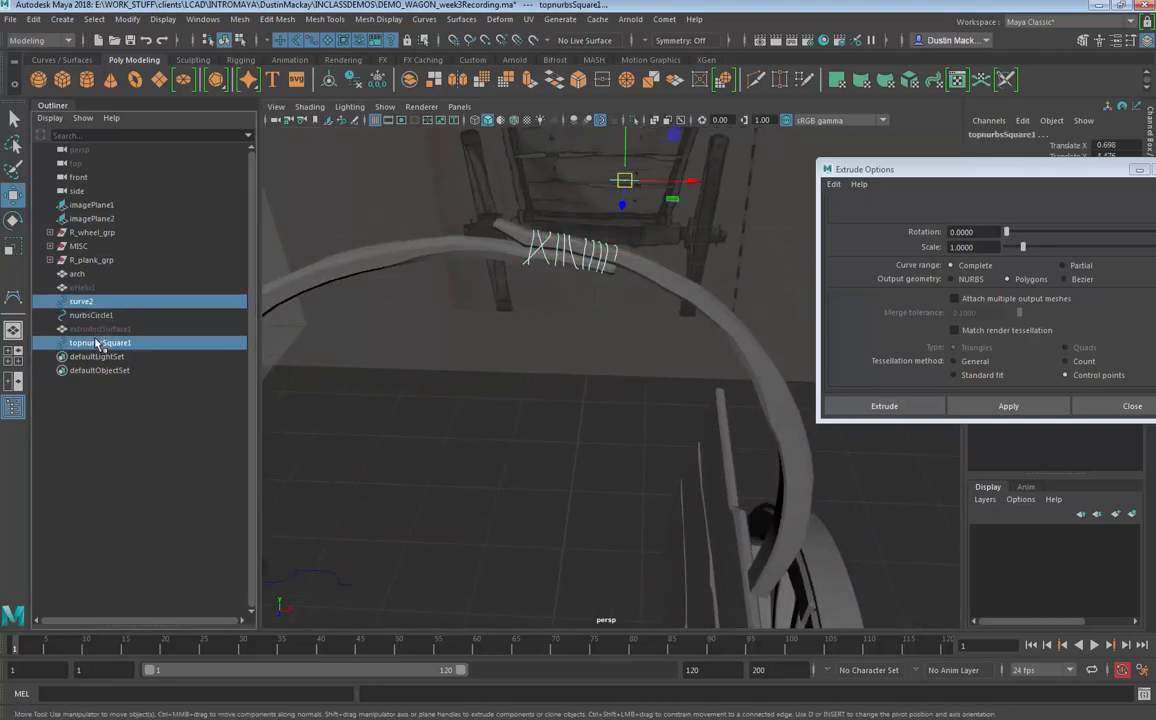
{"action": "left_click", "coordinate": [633, 120]}
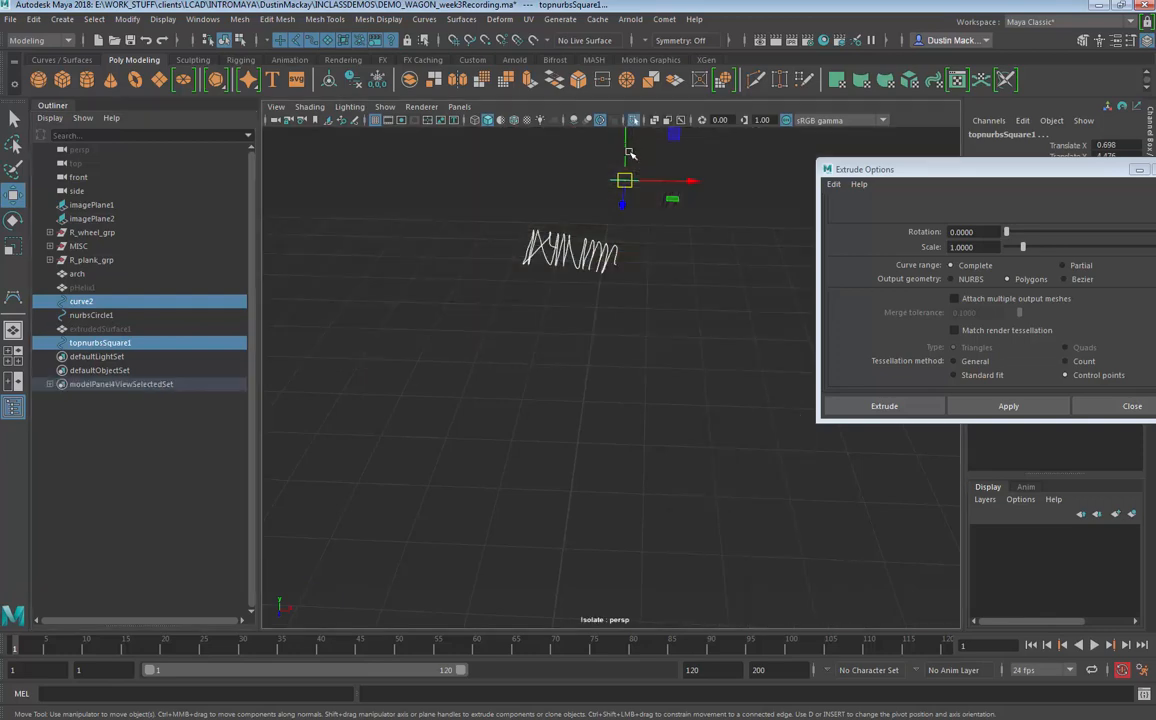
Step: Move the topnurbsSquare1 line onto the free end of the coil curve
{"action": "left_click", "coordinate": [610, 158]}
{"action": "left_click_drag", "start_coordinate": [584, 278], "coordinate": [615, 180], "text": "alt"}
{"action": "left_click", "coordinate": [617, 198]}
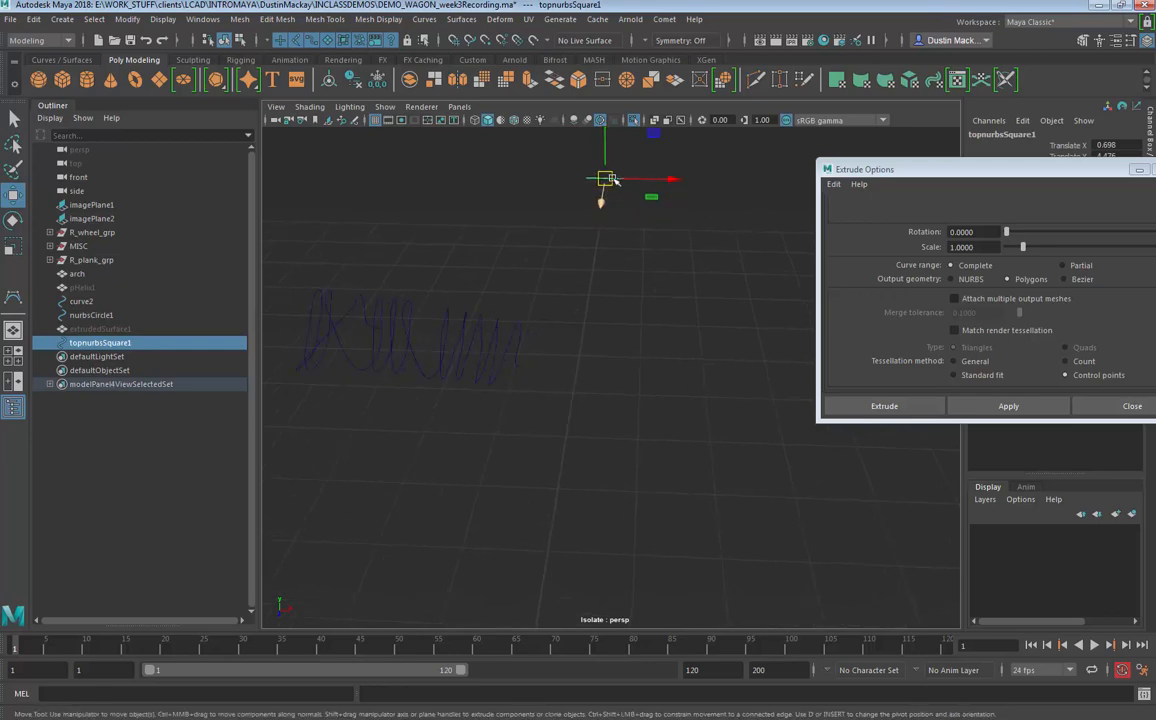
{"action": "middle_click_drag", "start_coordinate": [572, 236], "coordinate": [584, 380]}
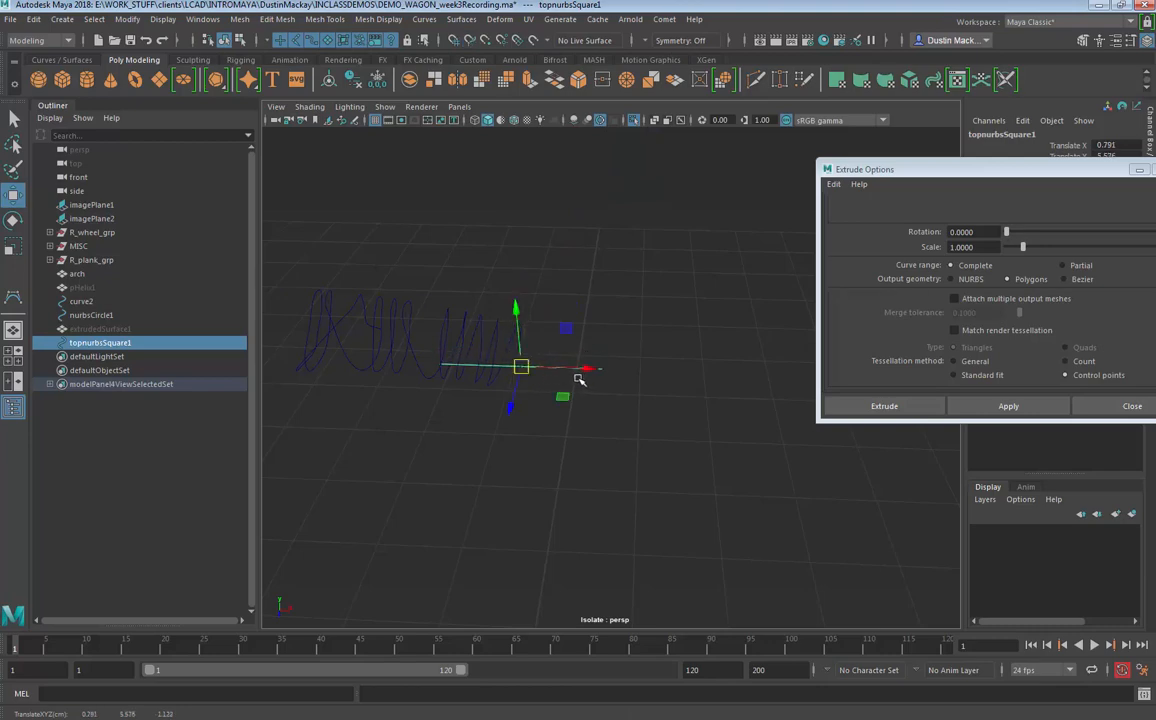
{"action": "left_click_drag", "start_coordinate": [580, 380], "coordinate": [616, 390], "text": "alt"}
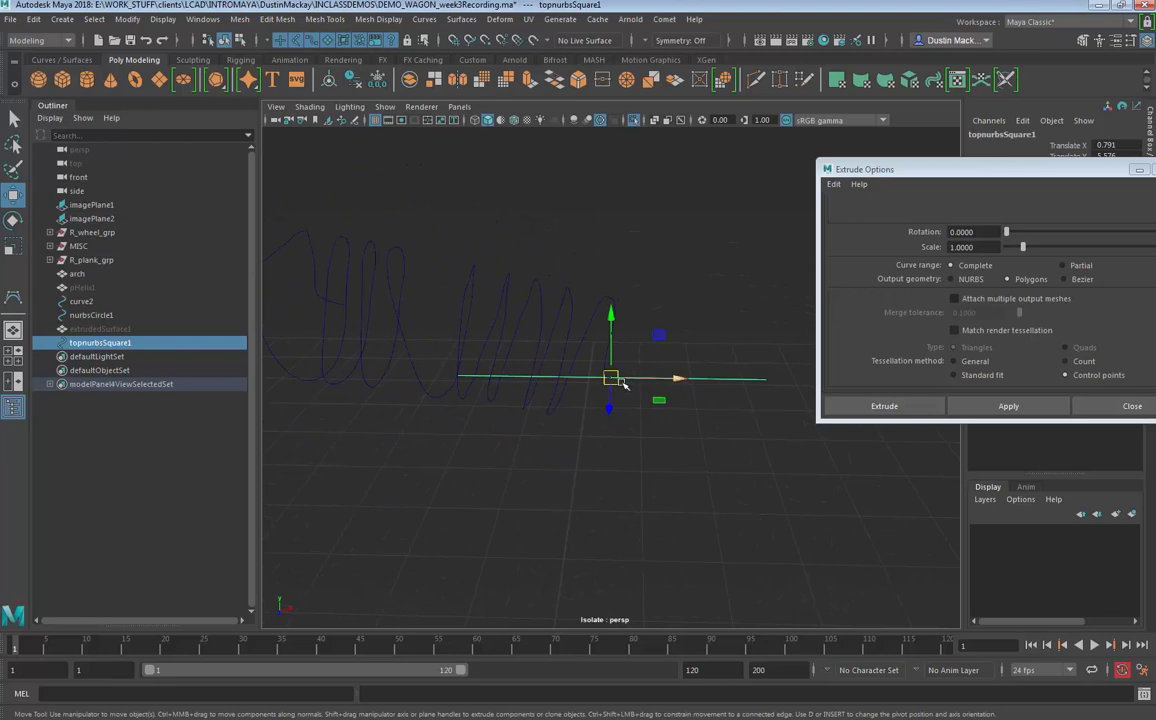
Step: Scale the line uniformly to about 0.029 so it forms a narrow strip profile at the coil's end
{"action": "key", "text": "r"}
{"action": "left_click_drag", "start_coordinate": [506, 388], "coordinate": [484, 390]}
{"action": "left_click", "coordinate": [668, 441]}
{"action": "left_click_drag", "start_coordinate": [668, 441], "coordinate": [555, 439], "text": "alt"}
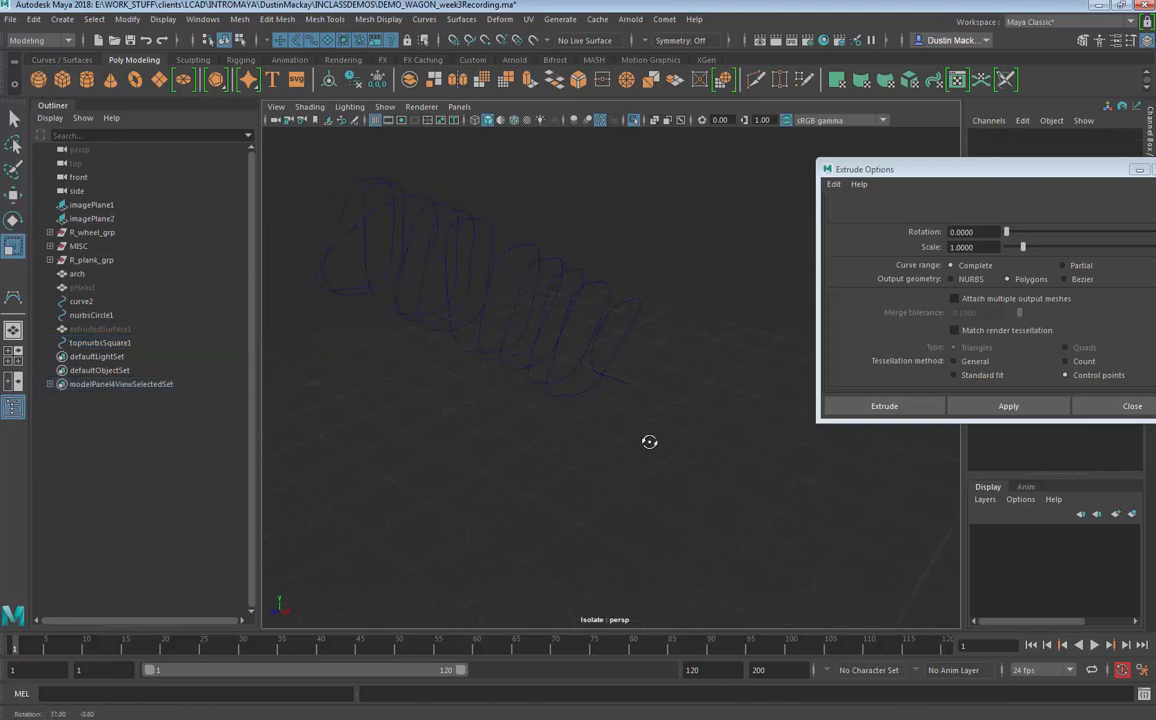
{"action": "right_click_drag", "start_coordinate": [650, 441], "coordinate": [631, 391], "text": "alt"}
{"action": "mouse_move", "coordinate": [624, 394]}
{"action": "left_mouse_down", "text": "alt"}
{"action": "mouse_move", "coordinate": [508, 403]}
{"action": "mouse_move", "coordinate": [613, 404]}
{"action": "mouse_move", "coordinate": [668, 380]}
{"action": "mouse_move", "coordinate": [655, 385]}
{"action": "mouse_move", "coordinate": [650, 428]}
{"action": "mouse_move", "coordinate": [666, 421]}
{"action": "mouse_move", "coordinate": [620, 381]}
{"action": "left_mouse_up", "text": "alt"}
{"action": "left_click", "coordinate": [632, 386]}
{"action": "left_click_drag", "start_coordinate": [701, 440], "coordinate": [620, 380], "text": "alt"}
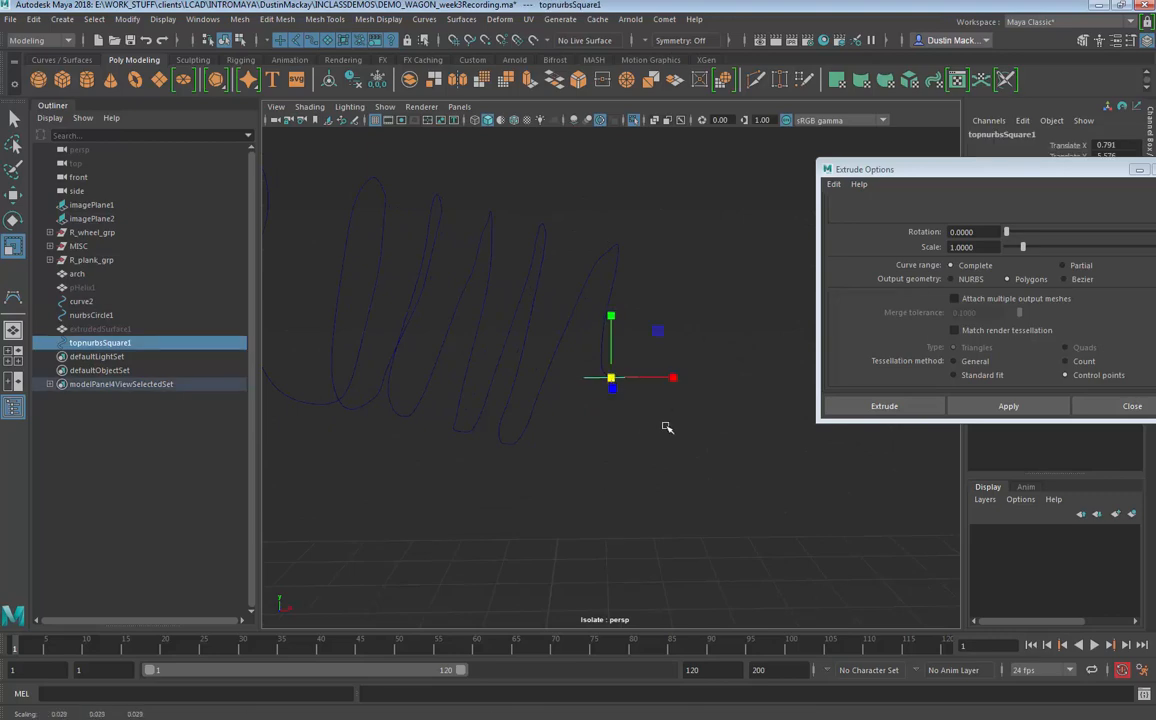
{"action": "left_click", "coordinate": [668, 428]}
{"action": "left_click_drag", "start_coordinate": [668, 428], "coordinate": [651, 355], "text": "alt"}
Step: Rotate the short profile line to align it with the end of the coil curve
{"action": "key", "text": "e"}
{"action": "left_click", "coordinate": [628, 384]}
{"action": "left_click_drag", "start_coordinate": [645, 400], "coordinate": [623, 457], "text": "alt"}
{"action": "right_click_drag", "start_coordinate": [623, 457], "coordinate": [622, 415], "text": "alt"}
Step: Extrude the short profile line along the coil curve as a polygon strip
{"action": "key", "text": "q"}
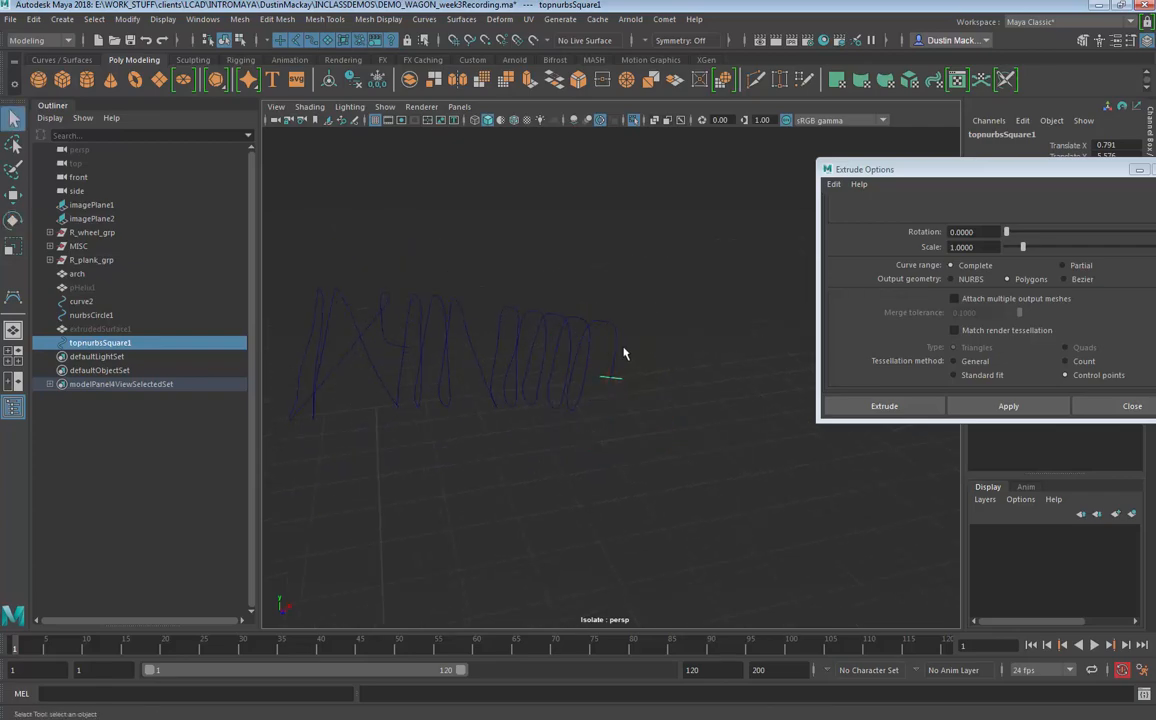
{"action": "left_click", "coordinate": [618, 347], "text": "shift"}
{"action": "left_click_drag", "start_coordinate": [960, 169], "coordinate": [849, 166]}
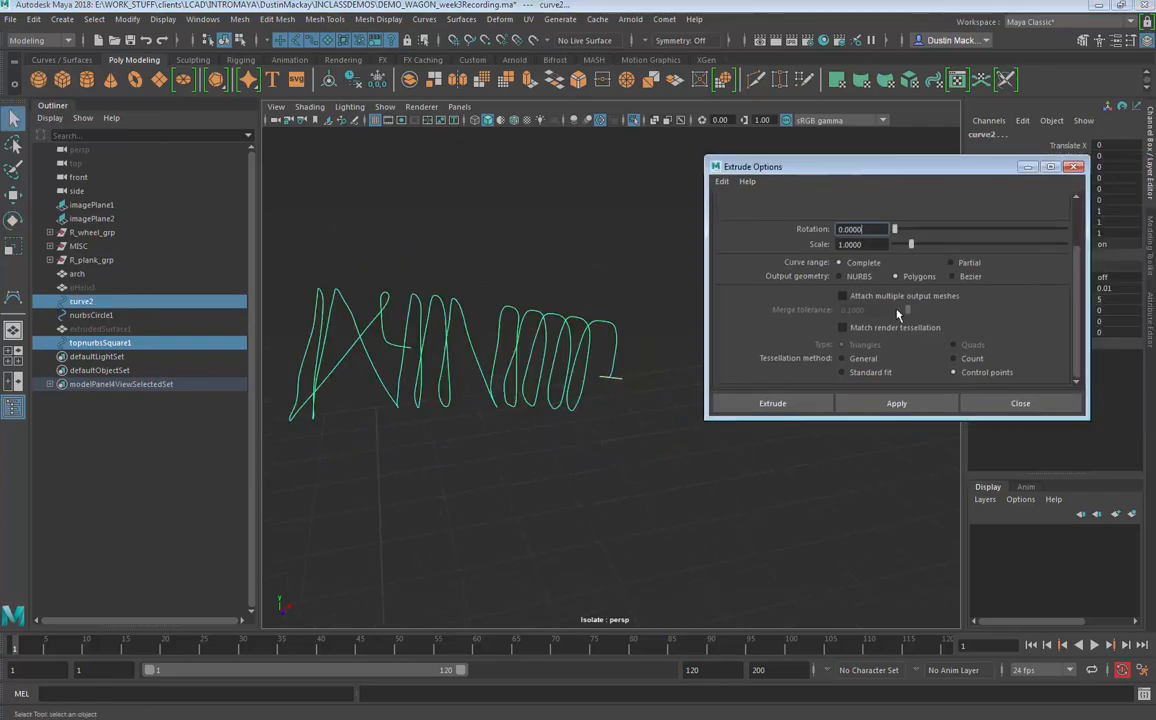
{"action": "left_click", "coordinate": [890, 403]}
{"action": "left_click_drag", "start_coordinate": [677, 361], "coordinate": [627, 366], "text": "alt"}
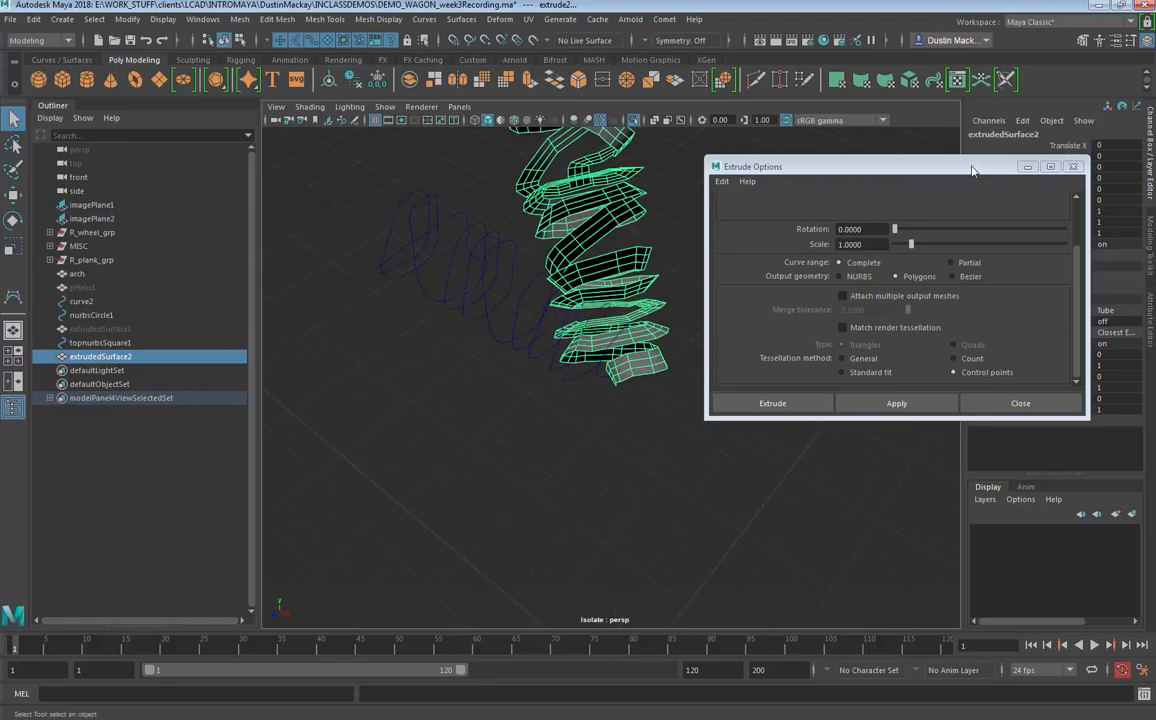
Step: Turn on Fixed Path for the strip's extrude so it follows the coil curve
{"action": "left_click_drag", "start_coordinate": [885, 165], "coordinate": [240, 268]}
{"action": "left_click", "coordinate": [1122, 323]}
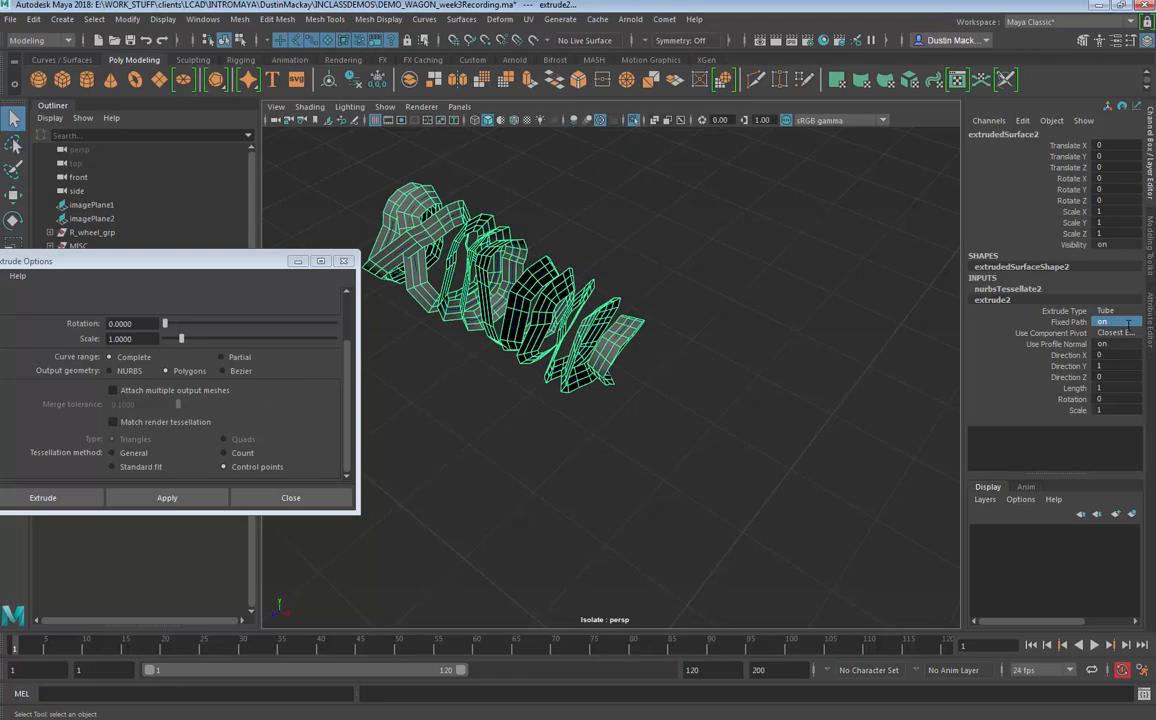
{"action": "left_click_drag", "start_coordinate": [719, 346], "coordinate": [650, 334], "text": "alt"}
{"action": "right_click_drag", "start_coordinate": [650, 334], "coordinate": [629, 347], "text": "alt"}
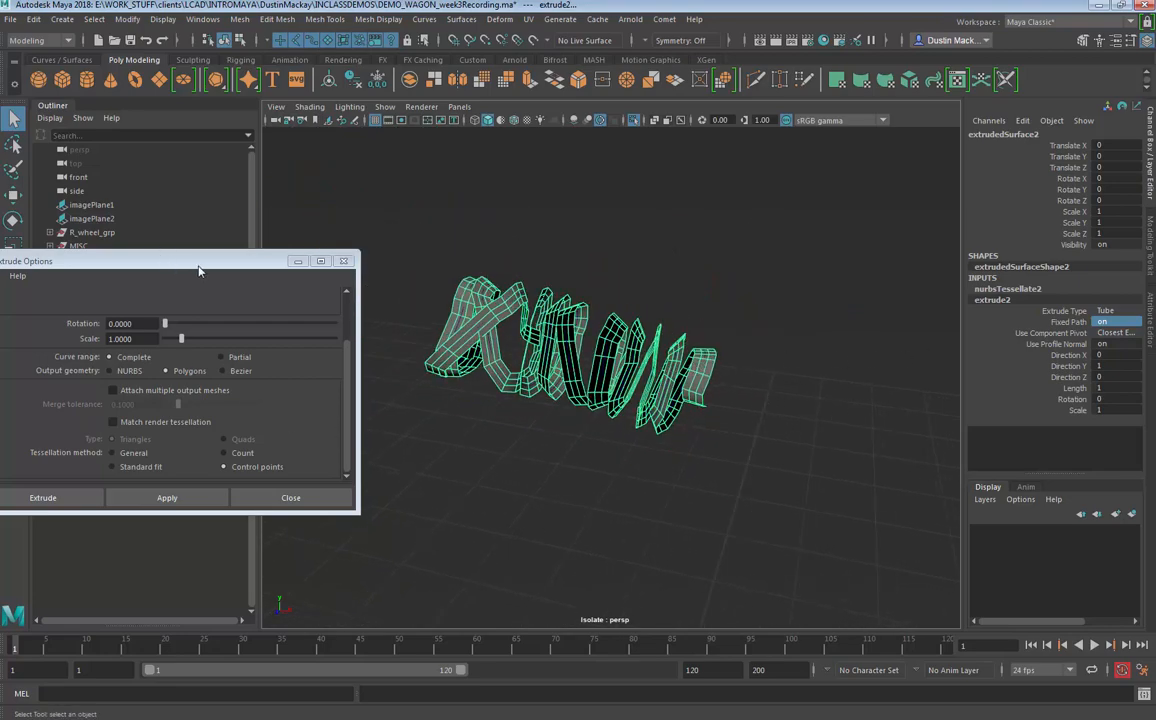
Step: Minimise the Extrude options, try rotating the profile line to reorient the shaded strip, and undo the rotation
{"action": "left_click", "coordinate": [295, 263]}
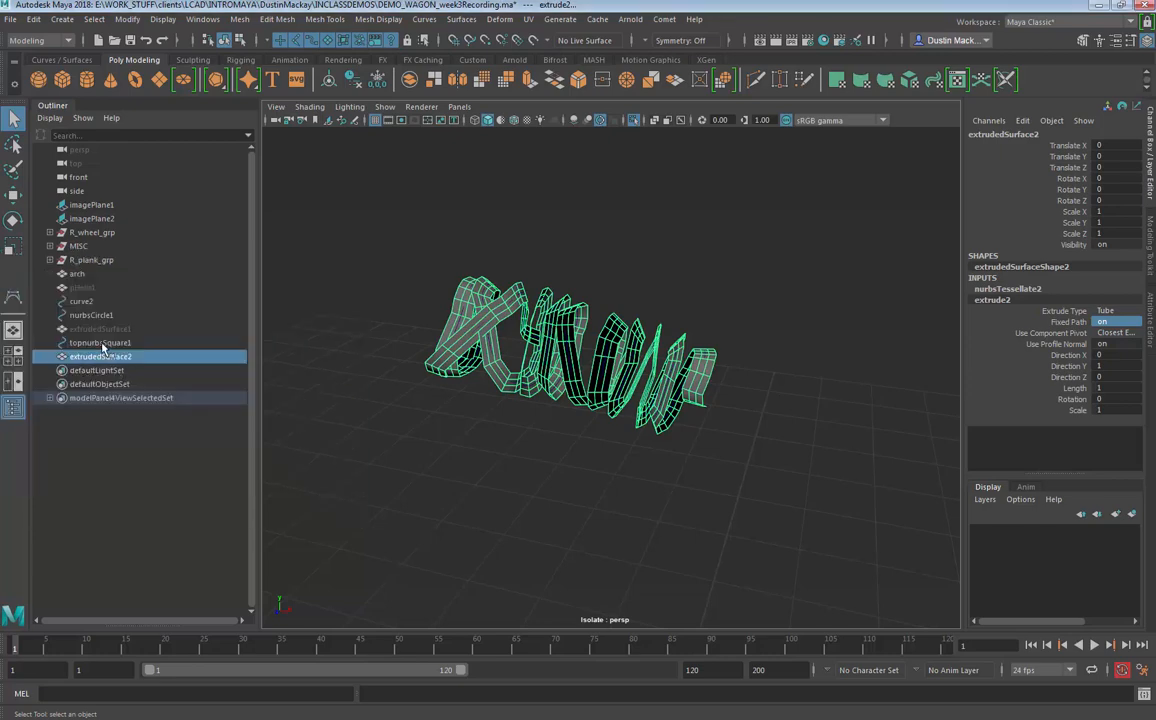
{"action": "key", "text": "5"}
{"action": "left_click", "coordinate": [101, 343]}
{"action": "key", "text": "e"}
{"action": "left_click_drag", "start_coordinate": [657, 428], "coordinate": [740, 392], "text": "alt"}
{"action": "key", "text": "ctrl+z"}
{"action": "key", "text": "ctrl+z"}
{"action": "key", "text": "ctrl+z"}
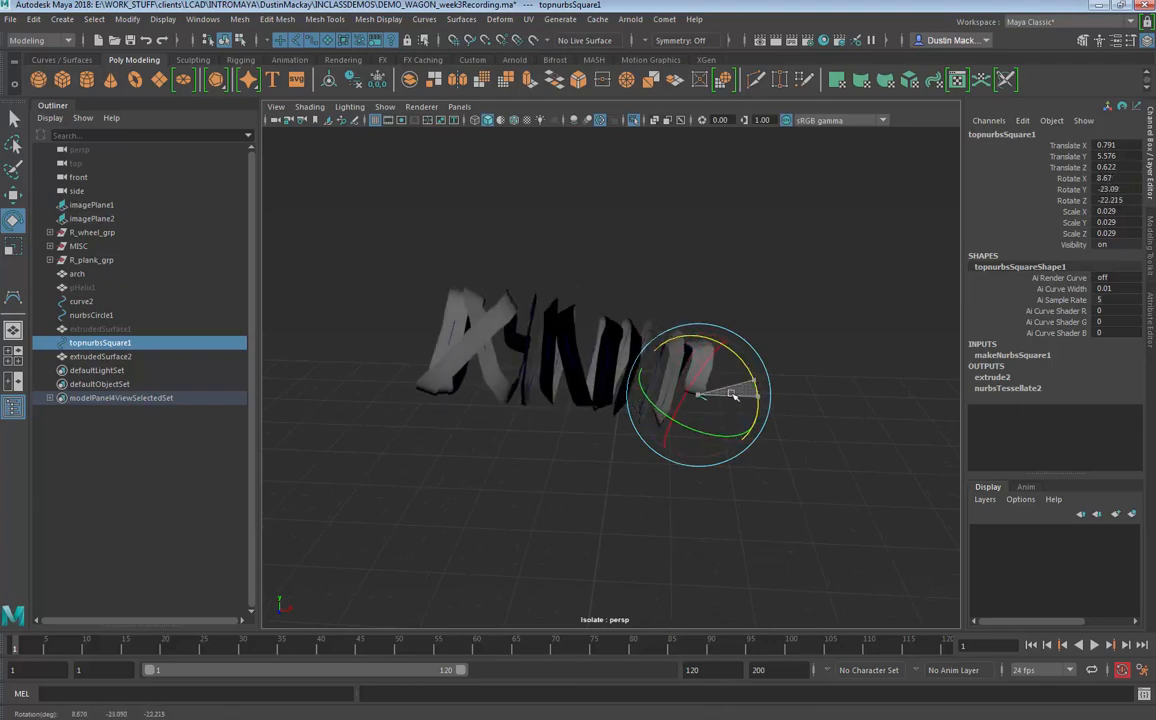
Step: Try twisting the profile line about its Z axis to reorient the strip, and undo that rotation
{"action": "left_click", "coordinate": [508, 314]}
{"action": "left_click", "coordinate": [992, 300]}
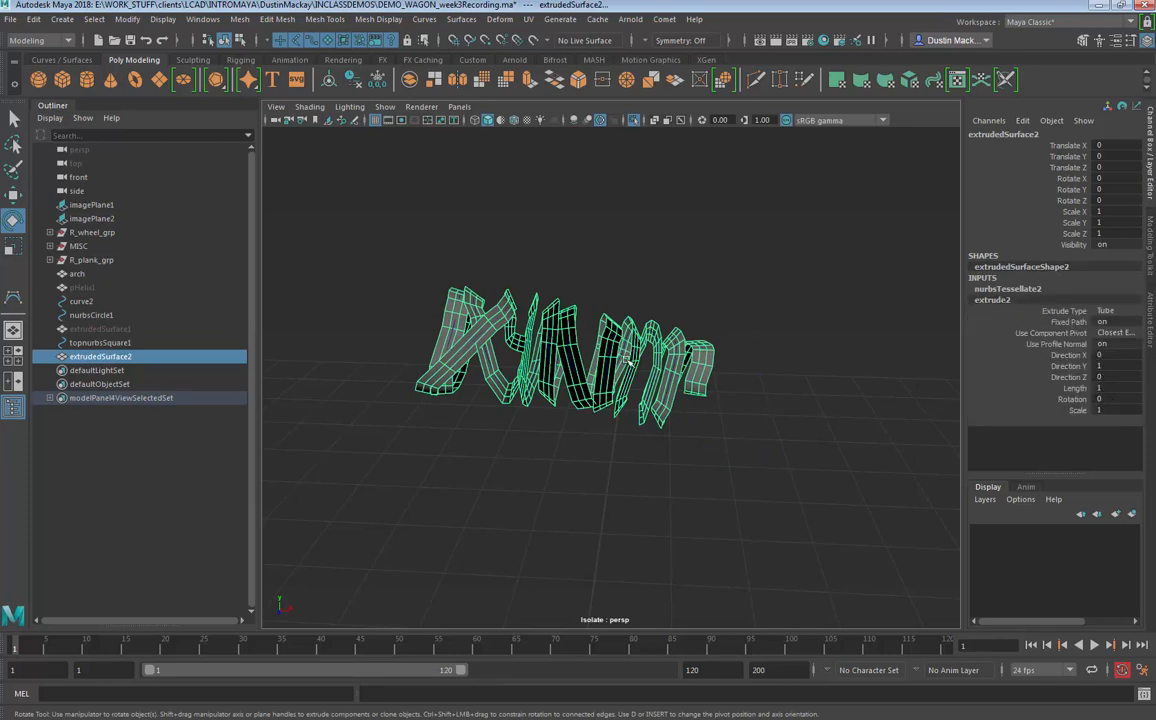
{"action": "left_click", "coordinate": [127, 343]}
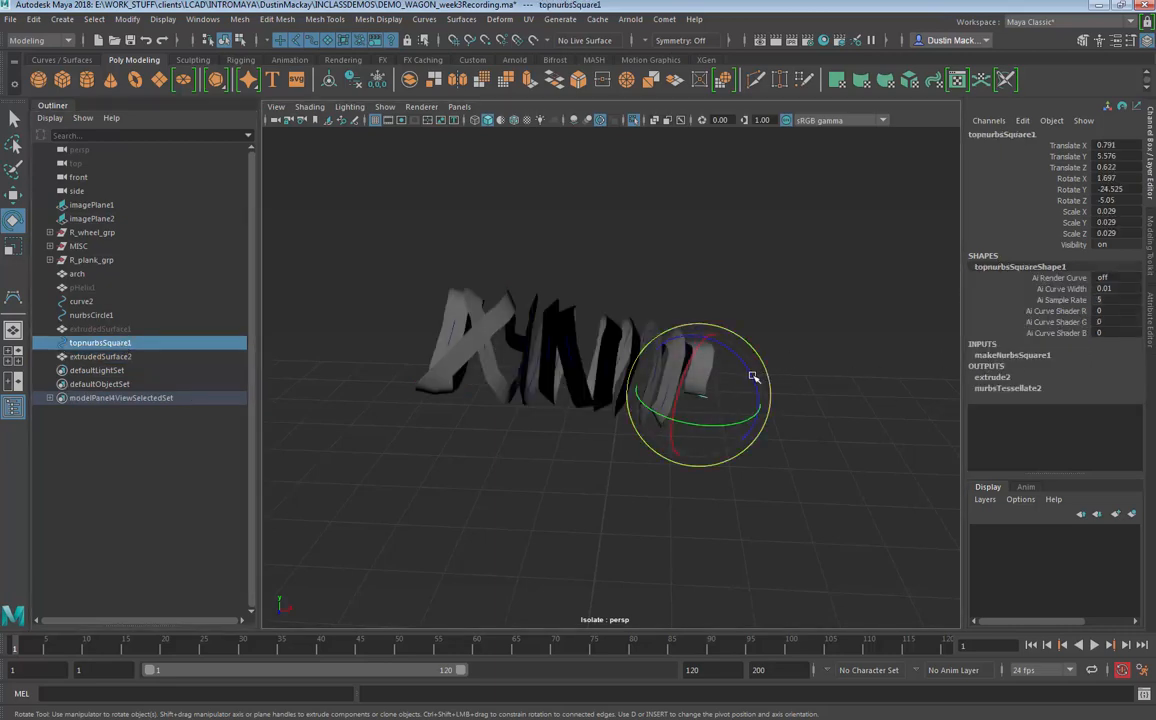
{"action": "left_click_drag", "start_coordinate": [753, 377], "coordinate": [785, 423]}
{"action": "key", "text": "ctrl+z"}
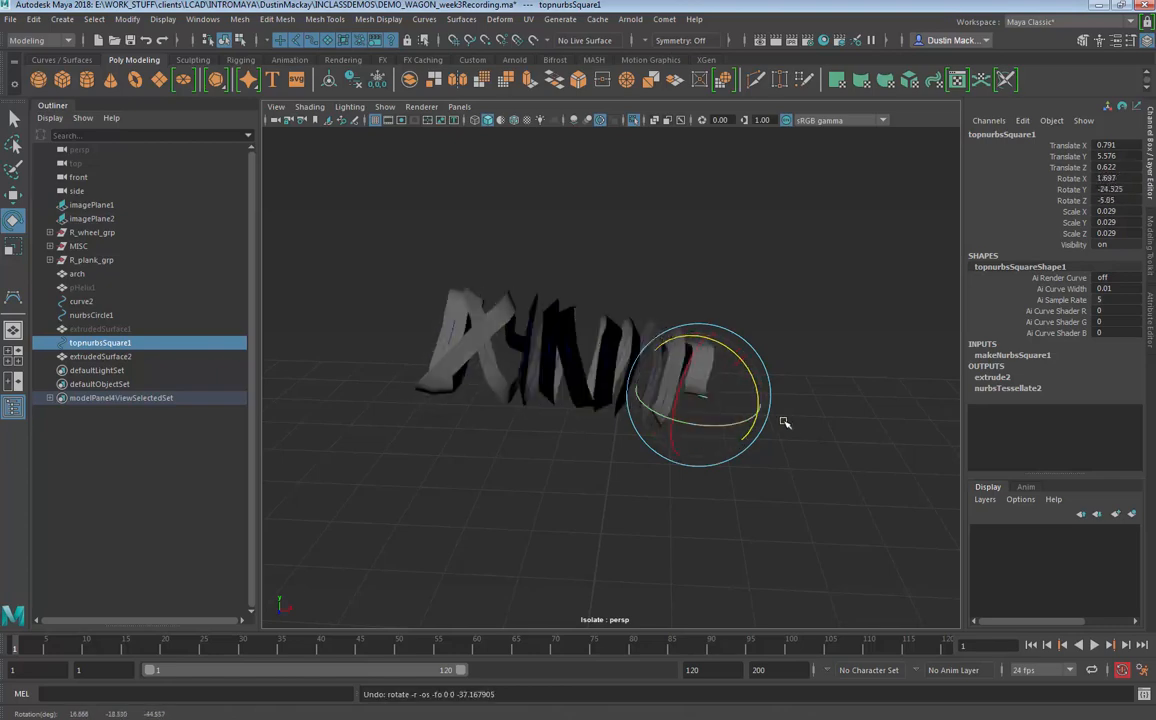
Step: Select the extruded strip and open its extrude2 input settings
{"action": "scroll", "coordinate": [815, 439], "scroll_direction": "up", "scroll_amount": 2}
{"action": "scroll", "coordinate": [777, 400], "scroll_direction": "up", "scroll_amount": 1}
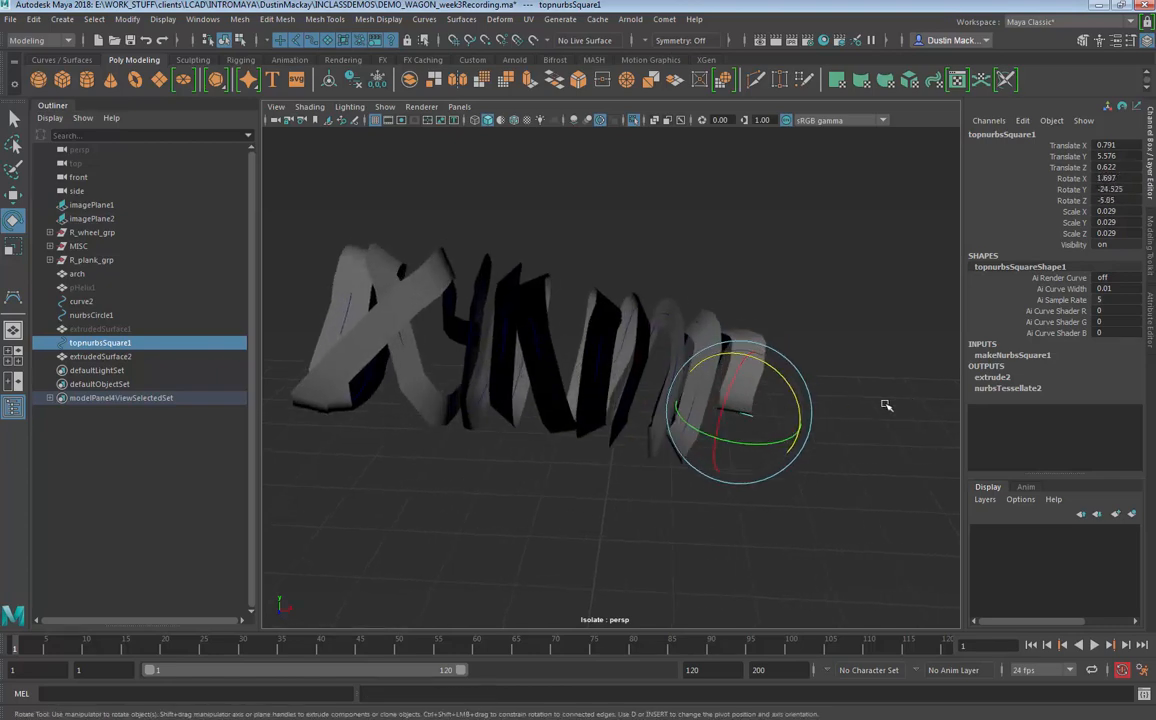
{"action": "key", "text": "q"}
{"action": "left_click", "coordinate": [765, 361]}
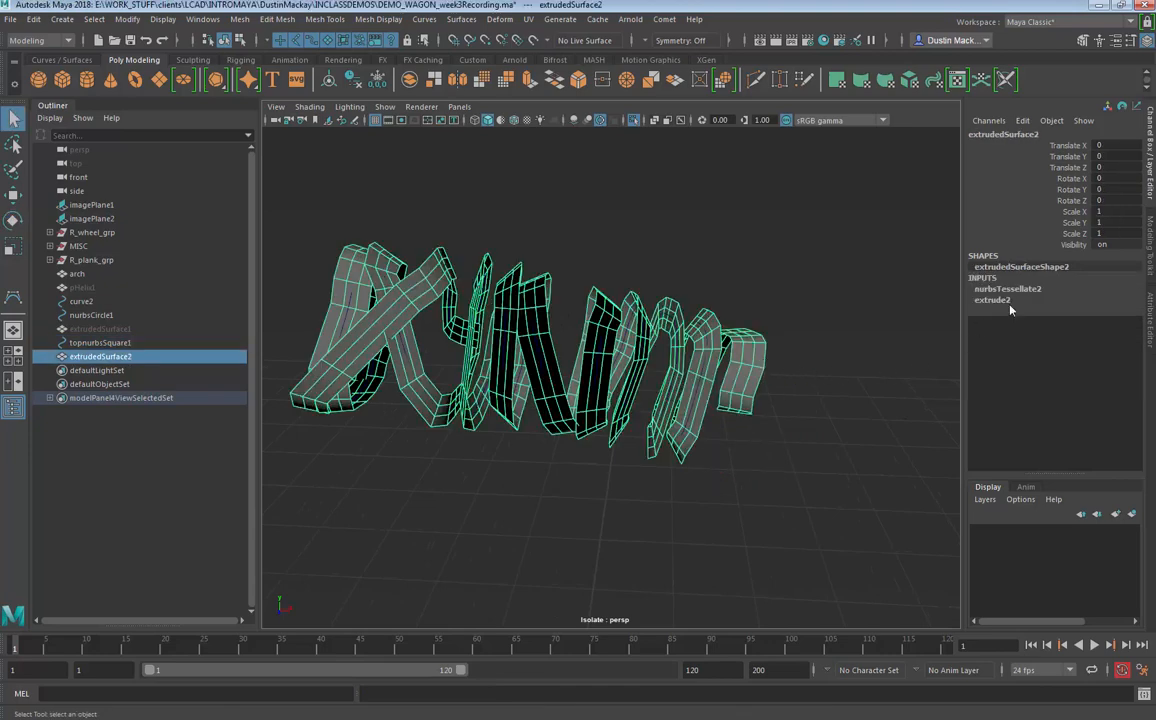
{"action": "left_click", "coordinate": [1011, 302]}
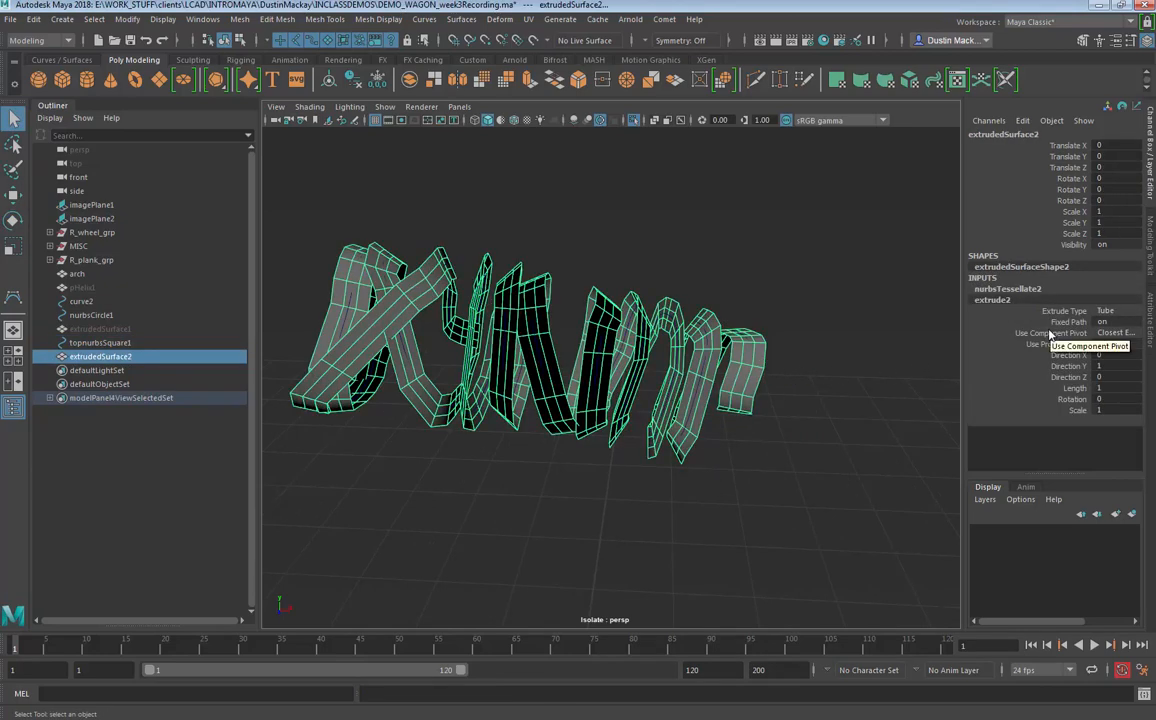
Step: Set the strip extrude's Rotation to 360 so the strip twists along the coil, and check the wraps from several angles
{"action": "left_click", "coordinate": [1072, 399]}
{"action": "middle_click_drag", "start_coordinate": [1072, 399], "coordinate": [1074, 473]}
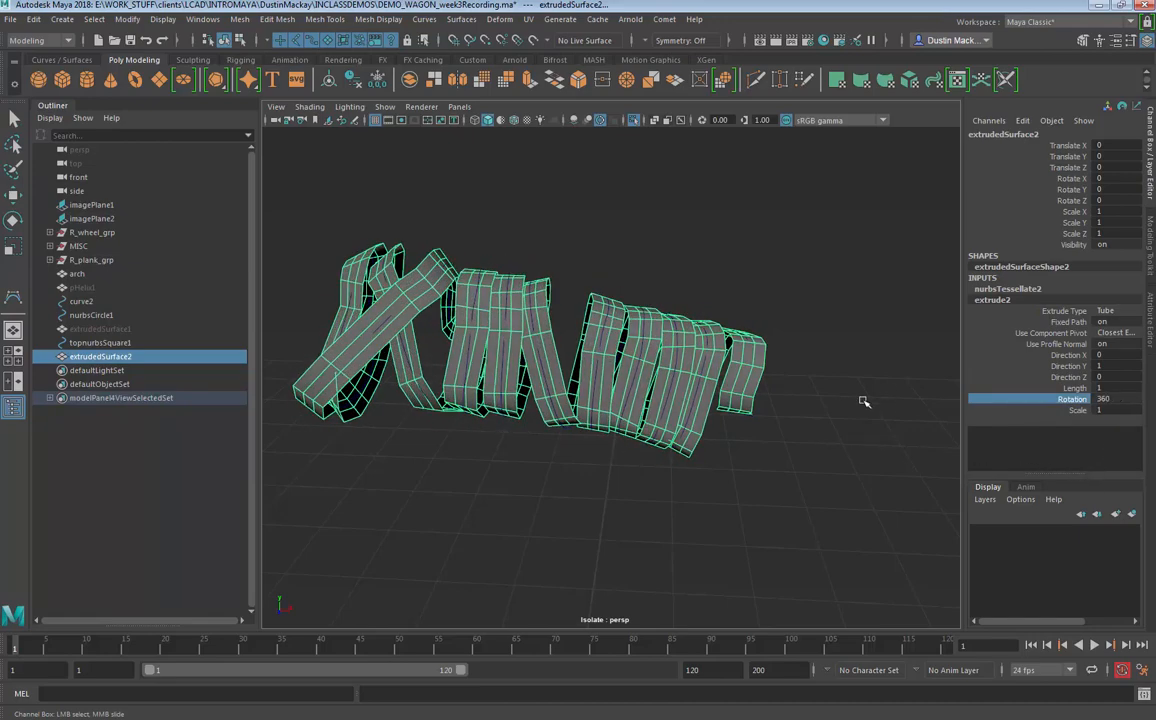
{"action": "left_click_drag", "start_coordinate": [864, 401], "coordinate": [822, 379], "text": "alt"}
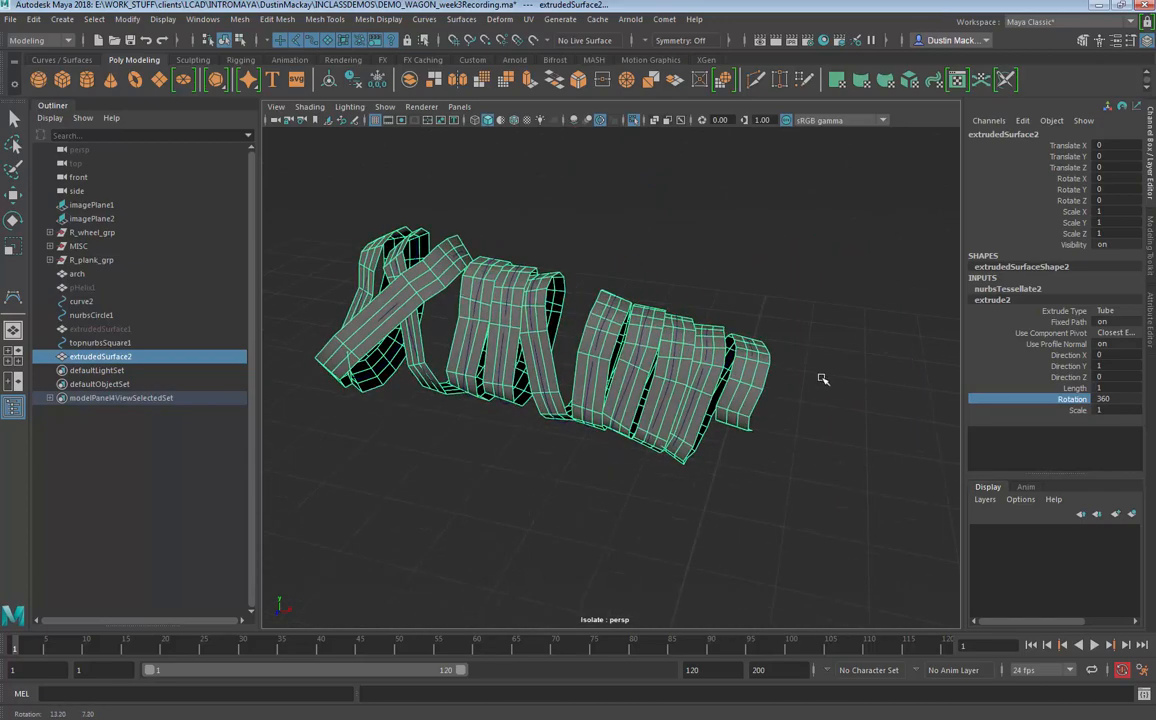
{"action": "left_click_drag", "start_coordinate": [630, 429], "coordinate": [799, 464], "text": "alt"}
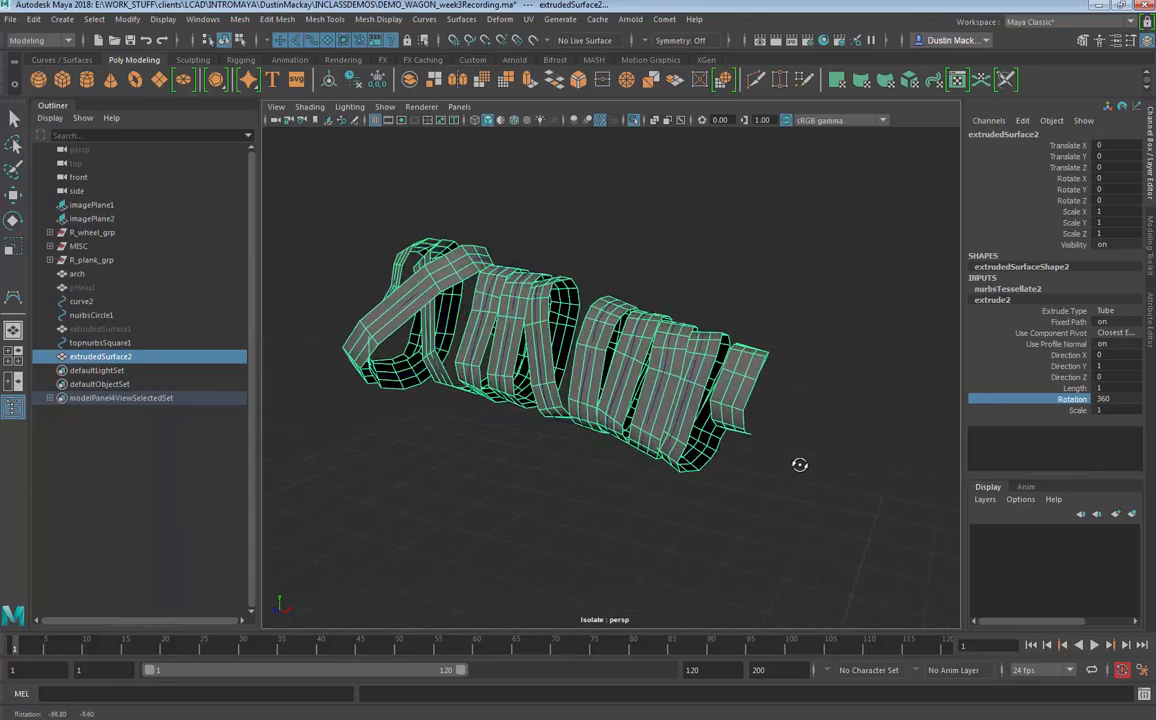
{"action": "middle_click_drag", "start_coordinate": [838, 372], "coordinate": [957, 474]}
{"action": "left_click_drag", "start_coordinate": [667, 474], "coordinate": [711, 467], "text": "alt"}
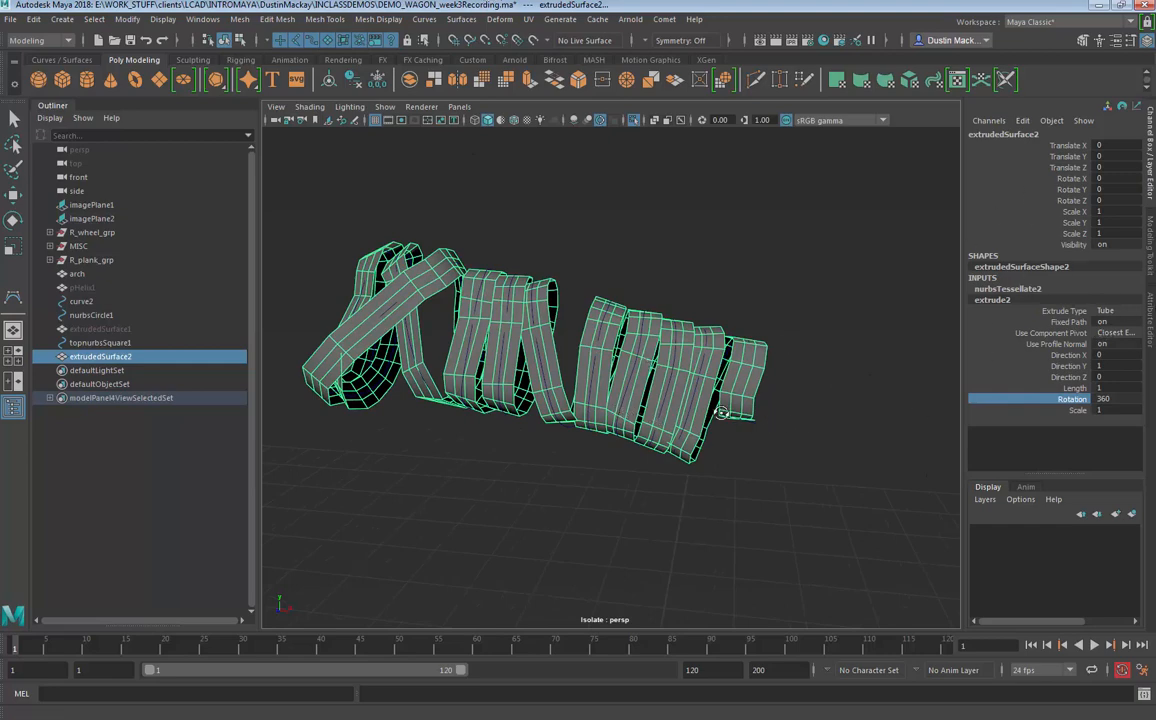
{"action": "left_click_drag", "start_coordinate": [721, 412], "coordinate": [737, 416], "text": "alt"}
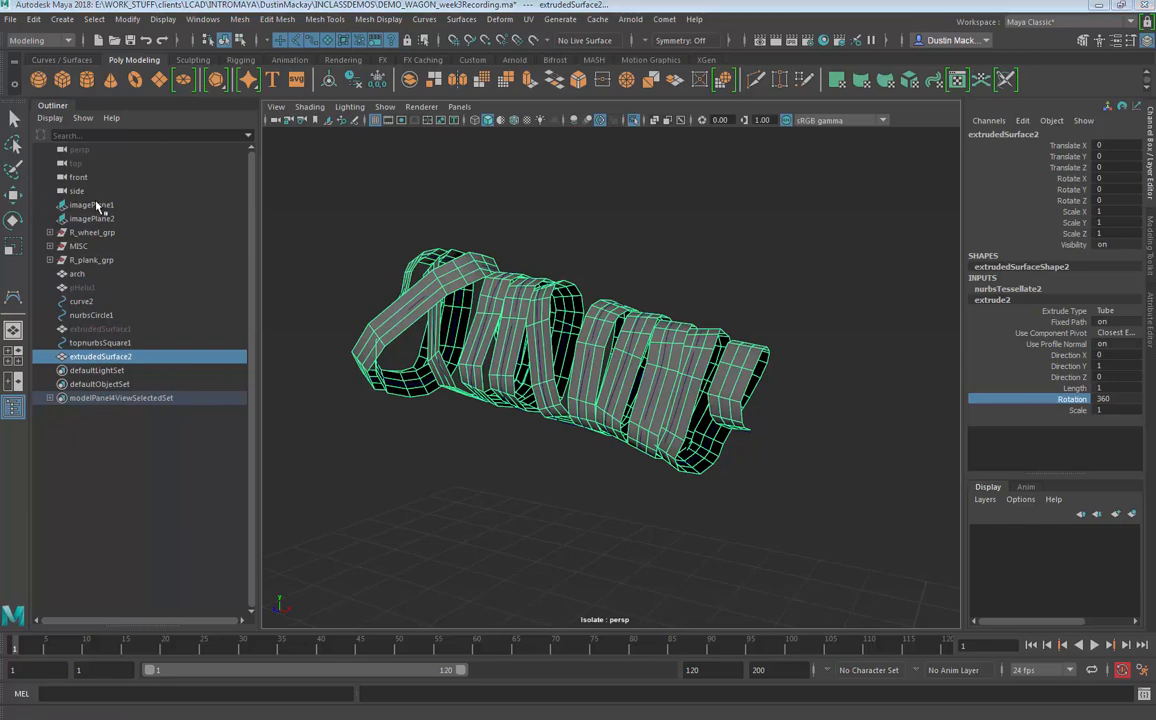
{"action": "middle_click_drag", "start_coordinate": [697, 331], "coordinate": [239, 376]}
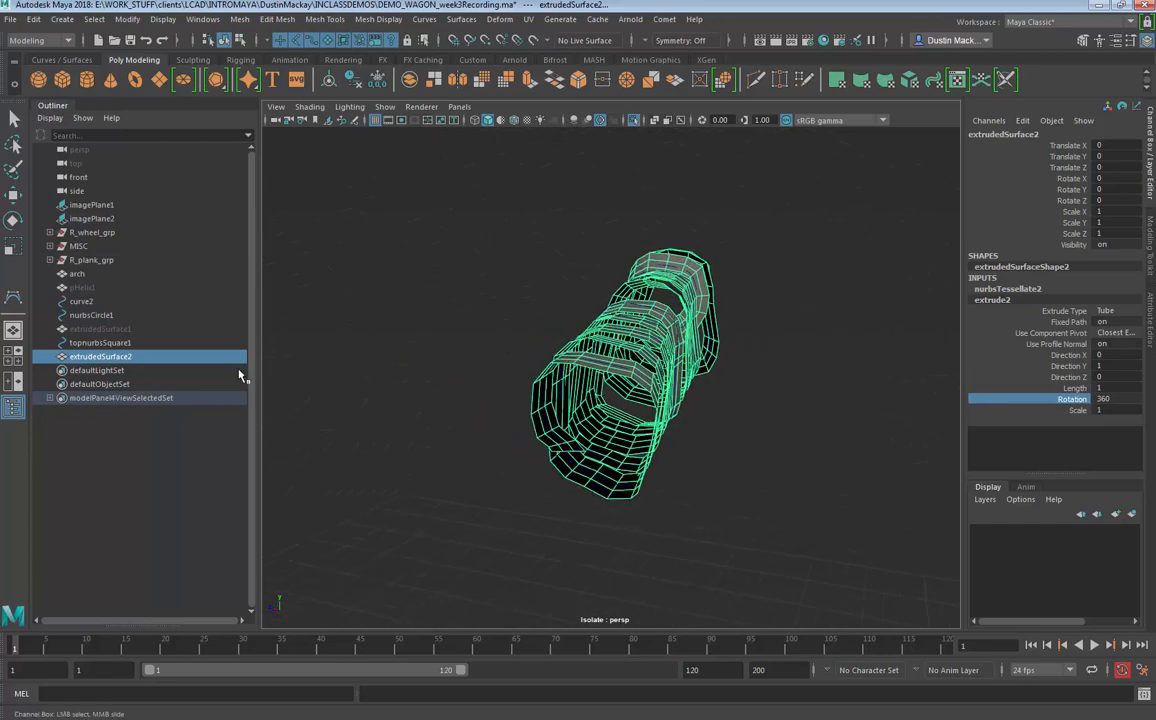
Step: Narrow the extruded strip by scaling its profile line along X to 0.018
{"action": "left_click", "coordinate": [98, 346]}
{"action": "left_click_drag", "start_coordinate": [440, 380], "coordinate": [619, 403], "text": "alt"}
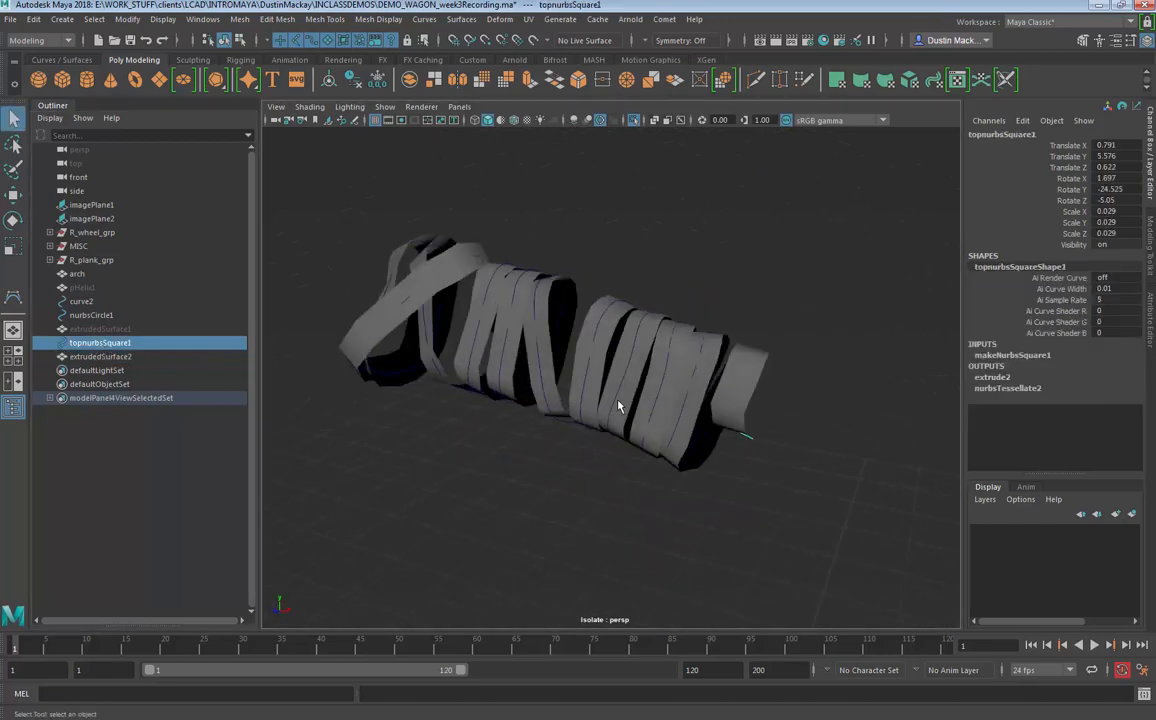
{"action": "middle_click_drag", "start_coordinate": [619, 403], "coordinate": [603, 387], "text": "alt"}
{"action": "left_click_drag", "start_coordinate": [603, 387], "coordinate": [671, 330], "text": "alt"}
{"action": "key", "text": "r"}
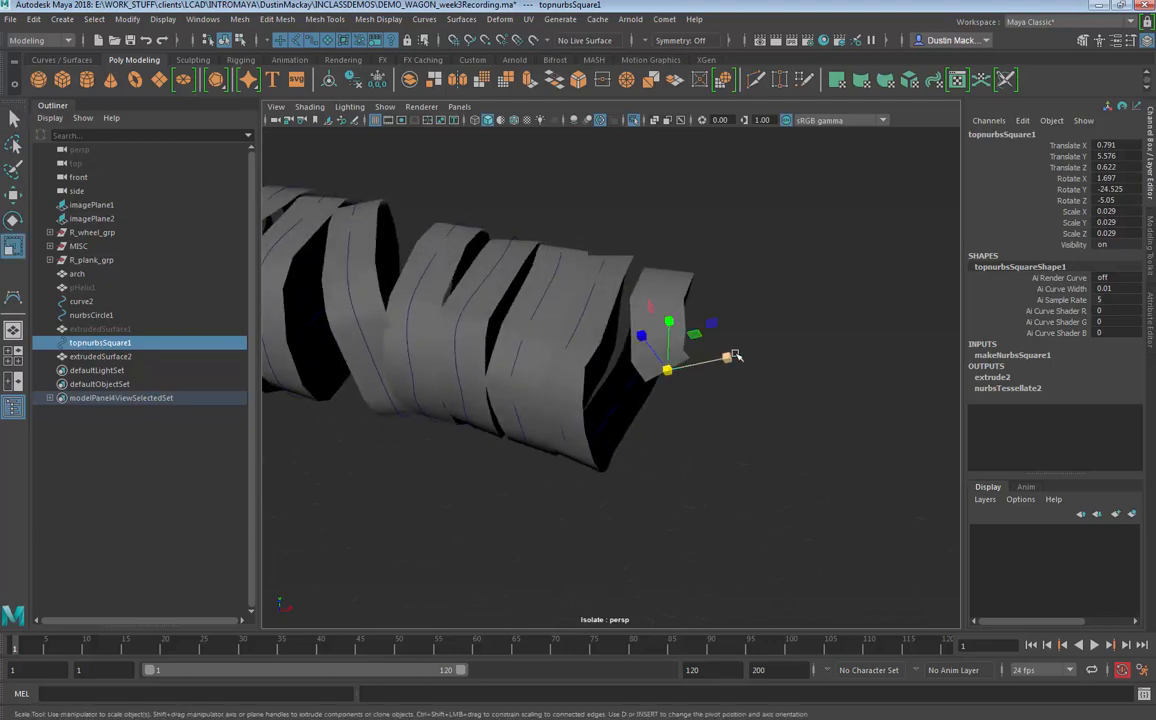
{"action": "left_click_drag", "start_coordinate": [735, 355], "coordinate": [594, 440]}
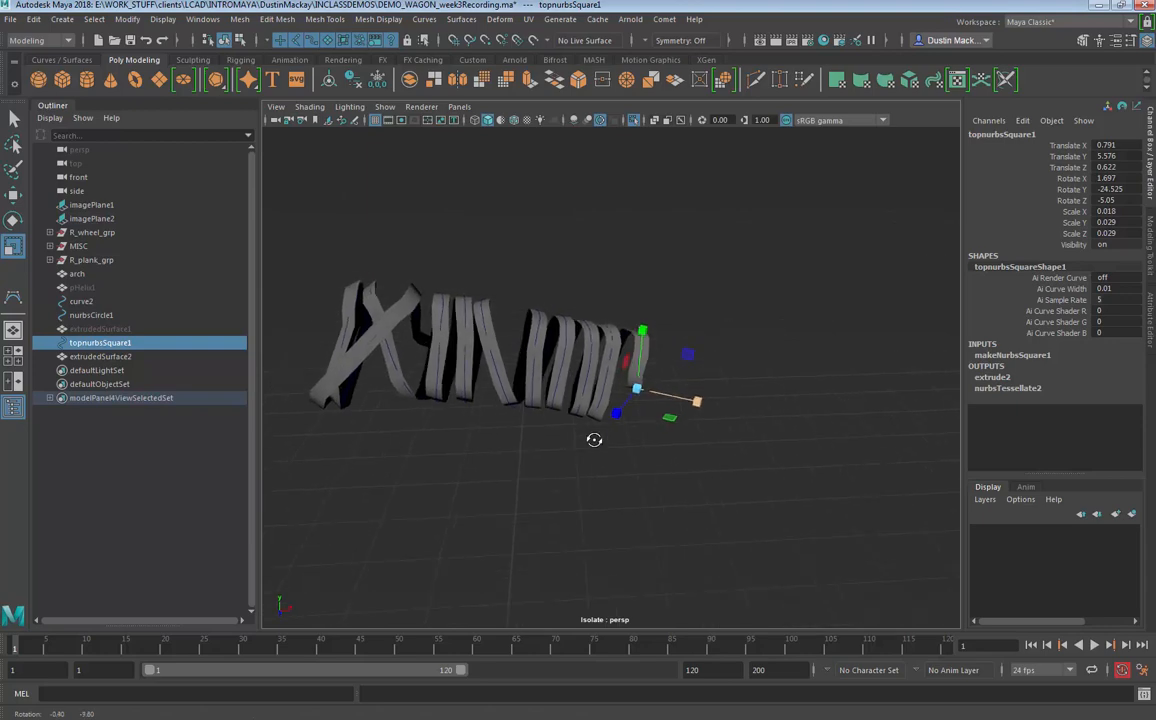
{"action": "mouse_move", "coordinate": [471, 421]}
{"action": "left_mouse_down", "text": "alt"}
{"action": "mouse_move", "coordinate": [475, 403]}
{"action": "mouse_move", "coordinate": [457, 410]}
{"action": "left_mouse_up", "text": "alt"}
Step: Try rotating the profile line slightly to reorient the narrowed strip, and clear the selection
{"action": "key", "text": "e"}
{"action": "mouse_move", "coordinate": [663, 382]}
{"action": "left_mouse_down"}
{"action": "mouse_move", "coordinate": [686, 382]}
{"action": "mouse_move", "coordinate": [684, 361]}
{"action": "mouse_move", "coordinate": [663, 382]}
{"action": "mouse_move", "coordinate": [635, 379]}
{"action": "mouse_move", "coordinate": [635, 364]}
{"action": "mouse_move", "coordinate": [654, 379]}
{"action": "left_mouse_up"}
{"action": "middle_click_drag", "start_coordinate": [655, 379], "coordinate": [702, 390], "text": "alt"}
{"action": "left_click_drag", "start_coordinate": [703, 390], "coordinate": [604, 373], "text": "alt"}
{"action": "left_click", "coordinate": [413, 426]}
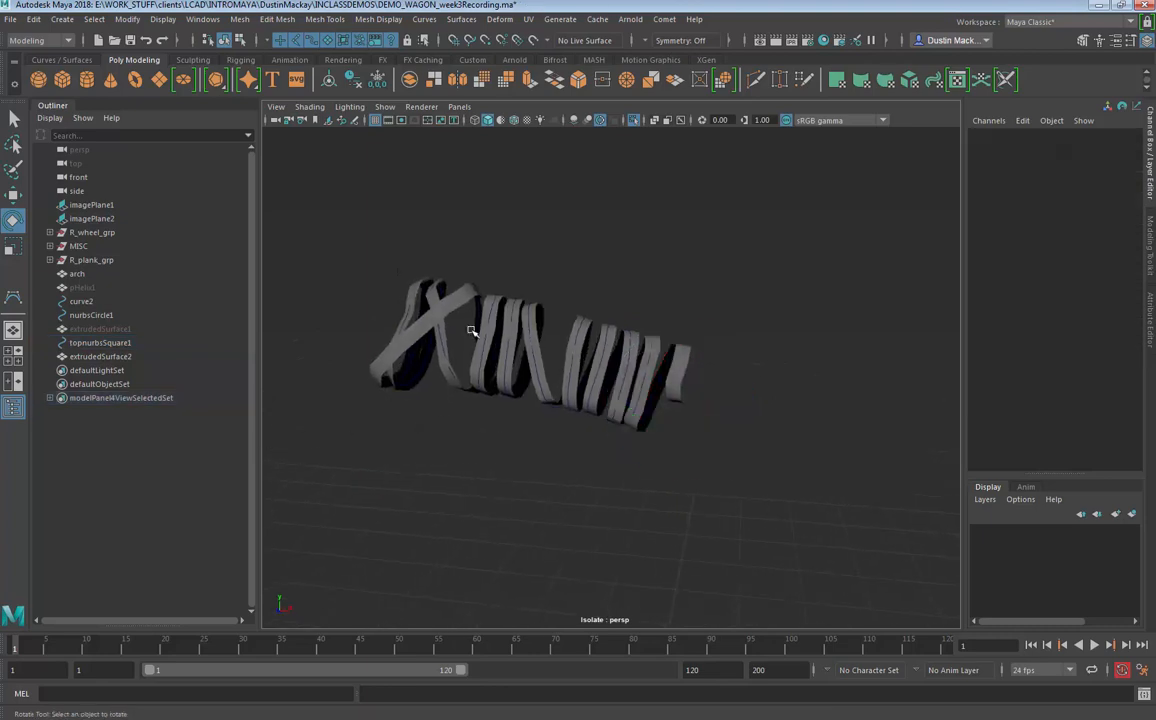
Step: Select the extruded strip and examine its mesh edges and its loose end up close
{"action": "left_click", "coordinate": [459, 306]}
{"action": "mouse_move", "coordinate": [591, 353]}
{"action": "left_mouse_down", "text": "alt"}
{"action": "mouse_move", "coordinate": [588, 400]}
{"action": "mouse_move", "coordinate": [598, 341]}
{"action": "left_mouse_up", "text": "alt"}
{"action": "scroll", "coordinate": [635, 332], "scroll_direction": "up", "scroll_amount": 5}
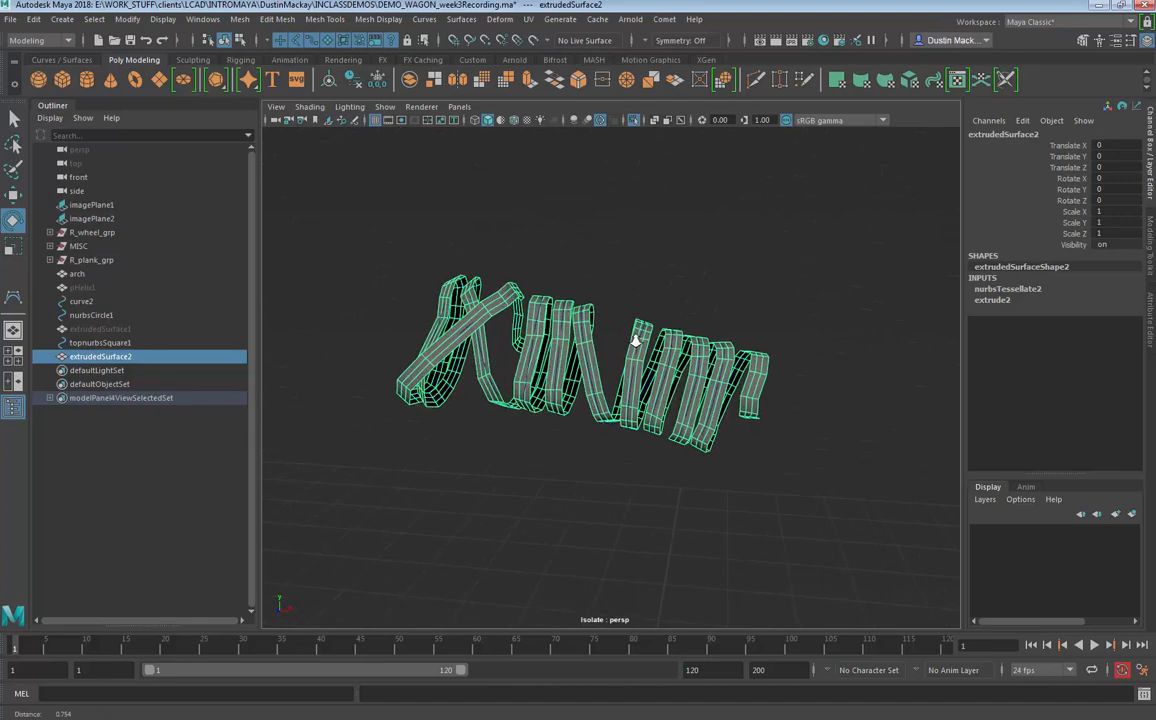
{"action": "scroll", "coordinate": [640, 344], "scroll_direction": "up", "scroll_amount": 2}
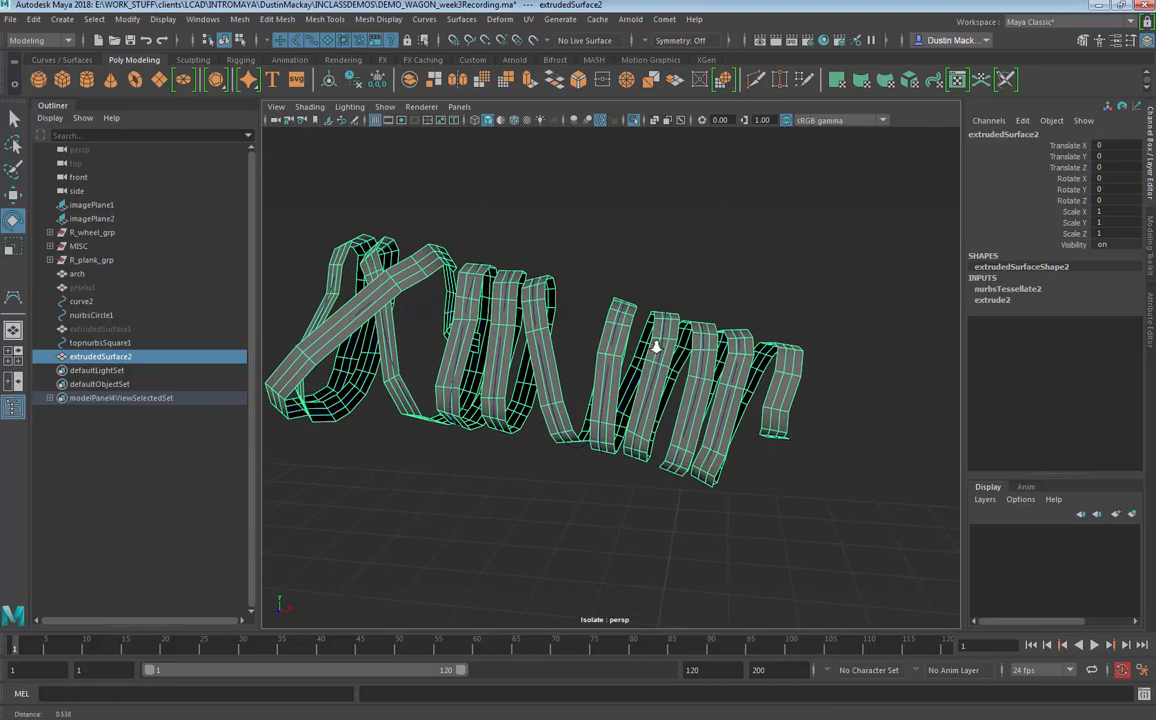
{"action": "left_click_drag", "start_coordinate": [655, 343], "coordinate": [680, 350], "text": "alt"}
{"action": "middle_click_drag", "start_coordinate": [690, 362], "coordinate": [622, 350], "text": "alt"}
{"action": "left_click_drag", "start_coordinate": [622, 350], "coordinate": [646, 351], "text": "alt"}
{"action": "scroll", "coordinate": [704, 384], "scroll_direction": "up", "scroll_amount": 5}
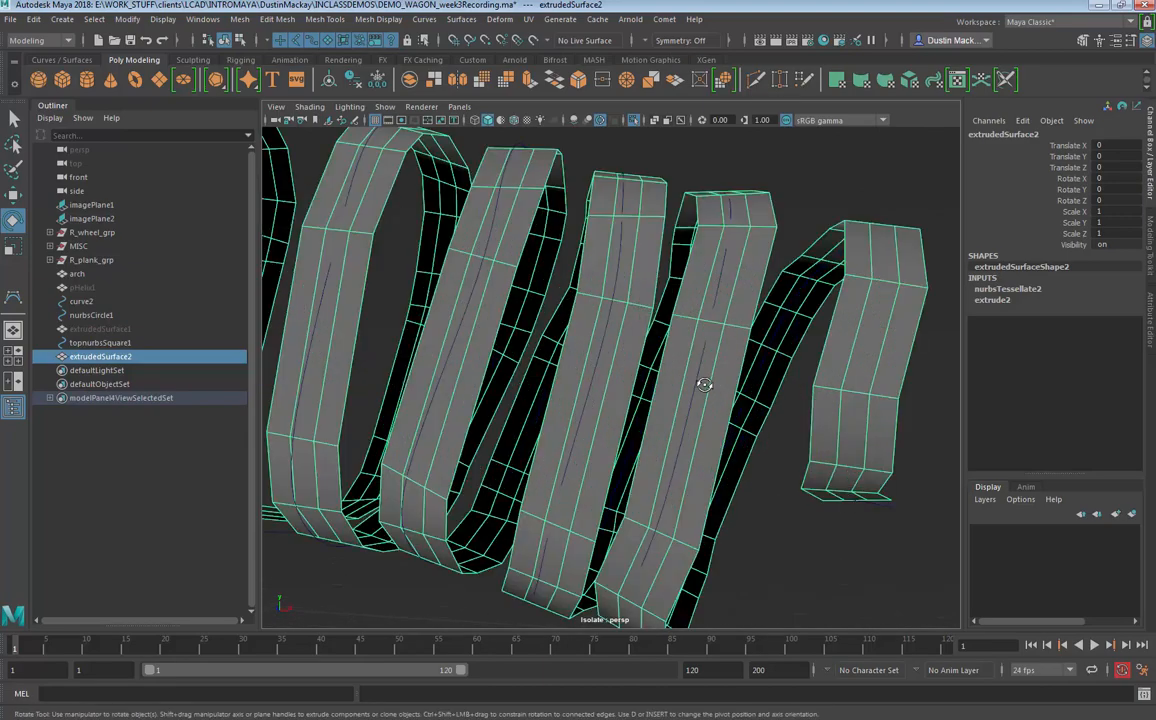
{"action": "middle_click_drag", "start_coordinate": [704, 384], "coordinate": [640, 379], "text": "alt"}
{"action": "left_click_drag", "start_coordinate": [640, 379], "coordinate": [622, 380], "text": "alt"}
{"action": "middle_click_drag", "start_coordinate": [622, 380], "coordinate": [678, 390], "text": "alt"}
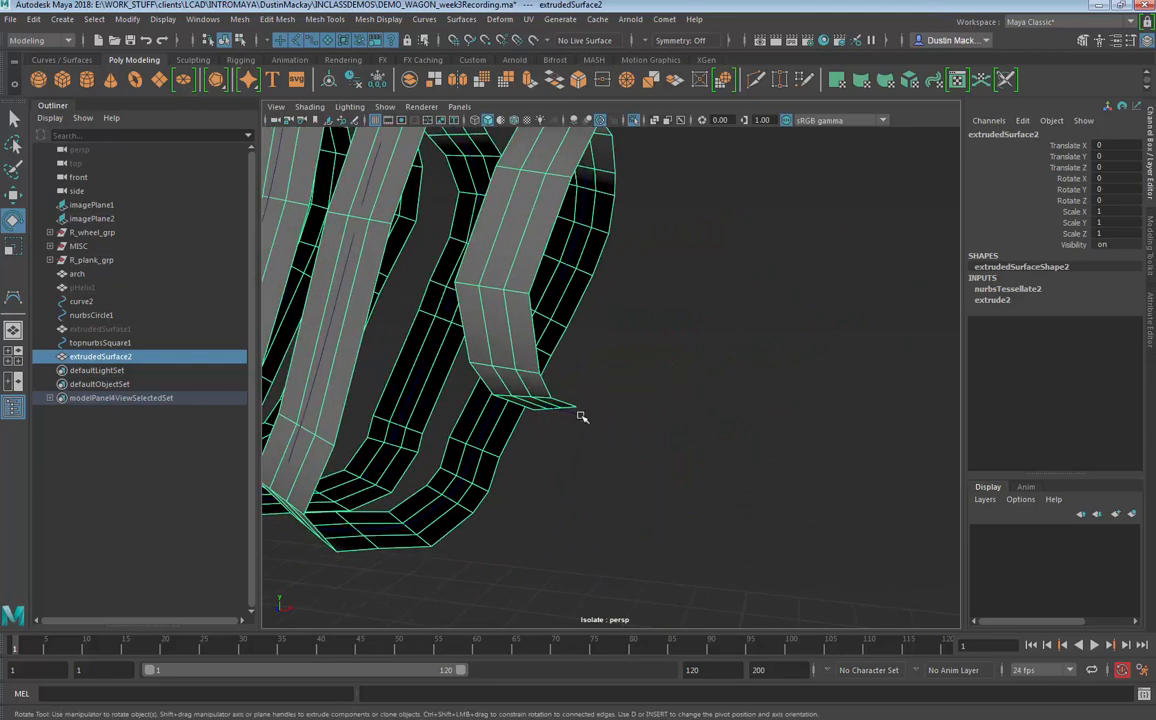
Step: Select the two middle control vertices of the strip's profile line and scale them along the line
{"action": "left_click", "coordinate": [580, 412]}
{"action": "right_click", "coordinate": [580, 351]}
{"action": "left_click", "coordinate": [531, 352]}
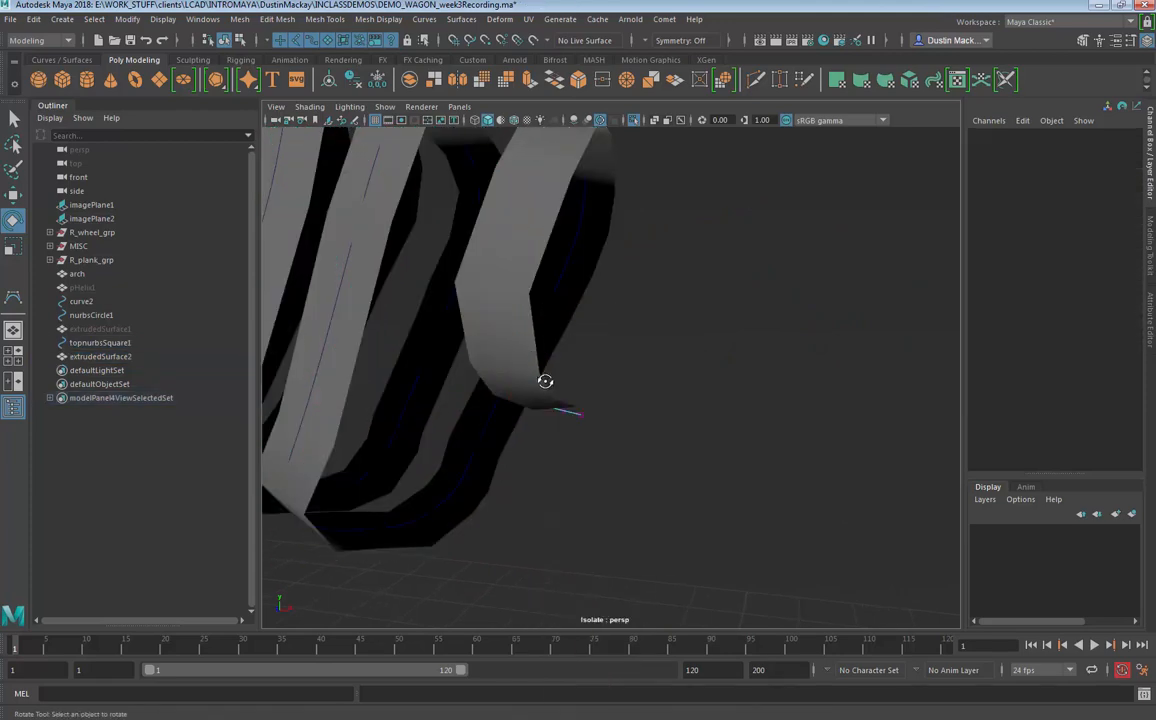
{"action": "left_click_drag", "start_coordinate": [544, 382], "coordinate": [522, 474], "text": "alt"}
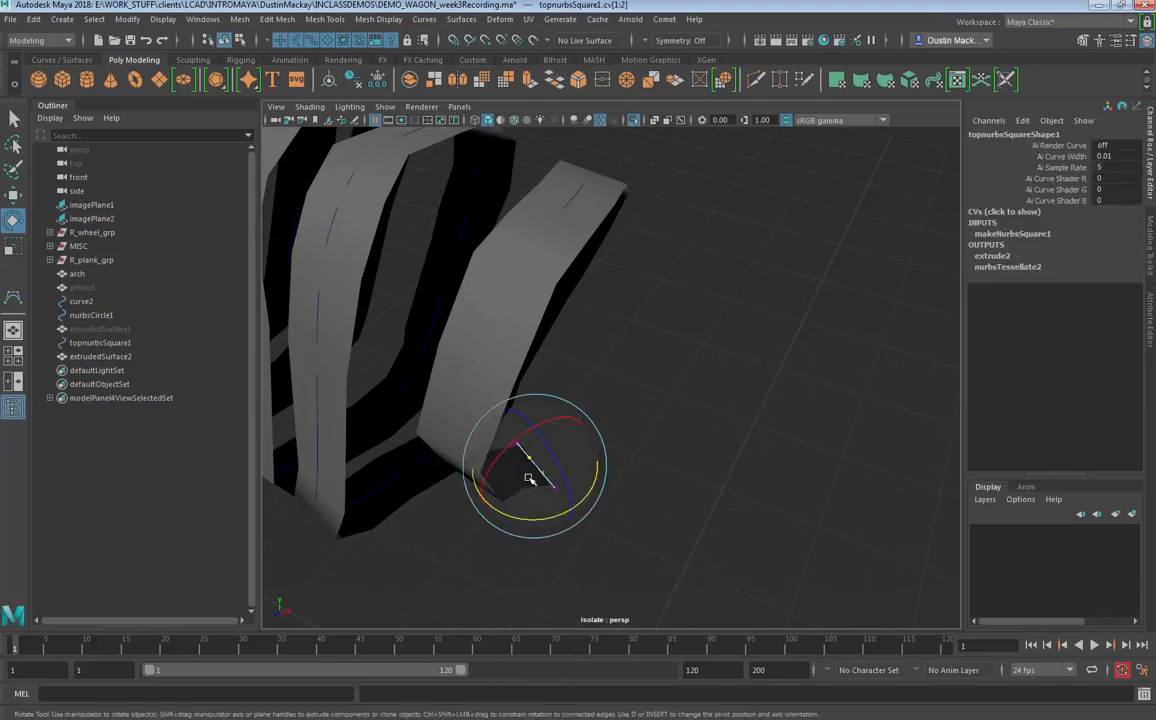
{"action": "key", "text": "r"}
{"action": "left_click_drag", "start_coordinate": [578, 511], "coordinate": [598, 538]}
Step: Show wireframe on shaded and move the profile's two middle control vertices outward to give the strip a raised centre
{"action": "left_click", "coordinate": [513, 121]}
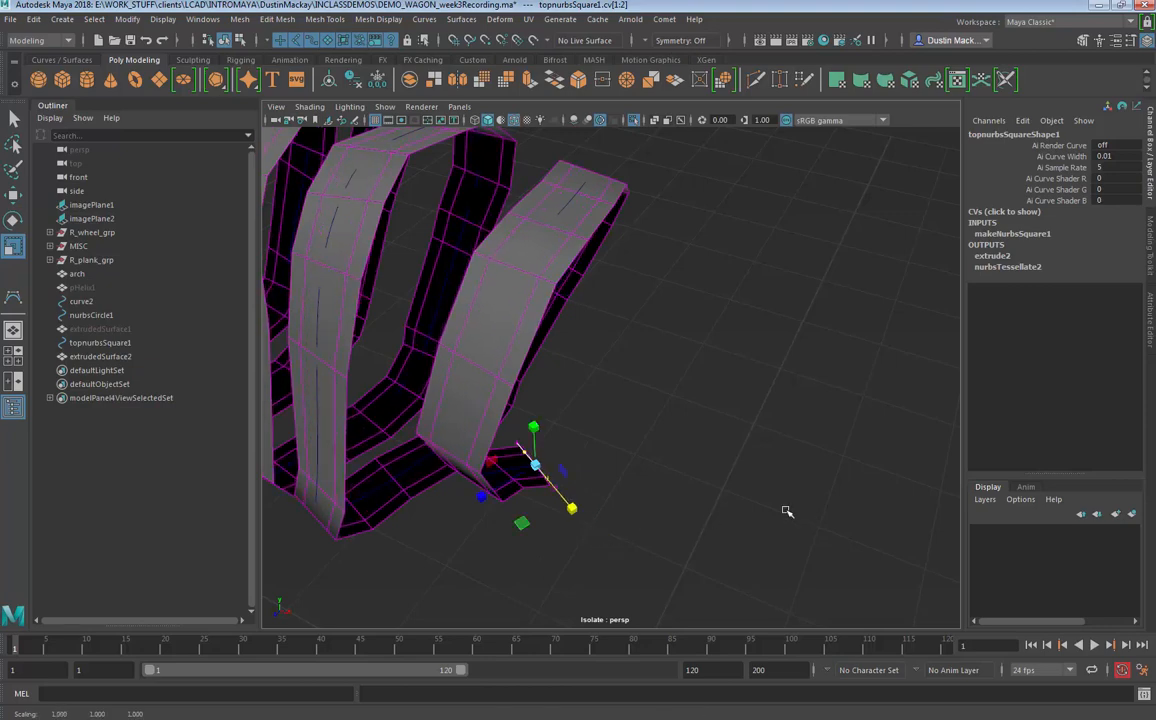
{"action": "right_click_drag", "start_coordinate": [787, 511], "coordinate": [617, 480], "text": "alt"}
{"action": "left_click_drag", "start_coordinate": [619, 480], "coordinate": [630, 441], "text": "alt"}
{"action": "right_click_drag", "start_coordinate": [630, 441], "coordinate": [1002, 457], "text": "alt"}
{"action": "key", "text": "w"}
{"action": "left_click_drag", "start_coordinate": [594, 349], "coordinate": [733, 387]}
{"action": "middle_click_drag", "start_coordinate": [733, 387], "coordinate": [725, 404], "text": "alt"}
{"action": "key", "text": "q"}
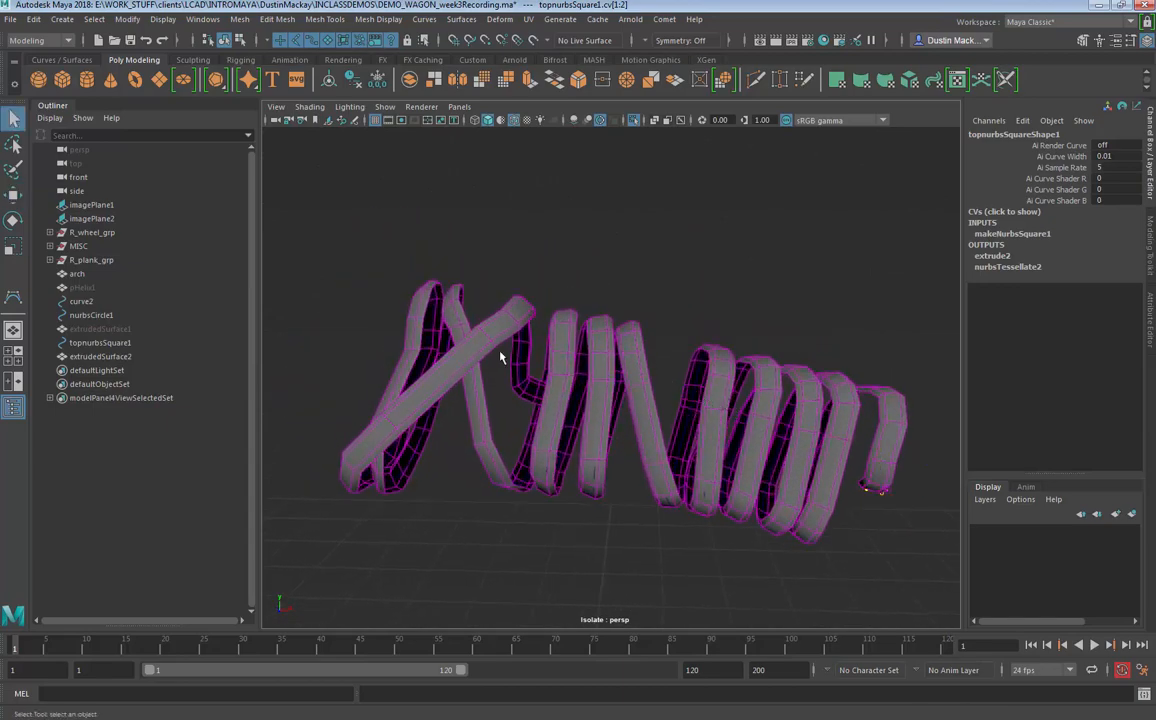
Step: Return to object mode, select the extruded strip and delete its construction history
{"action": "right_click", "coordinate": [454, 308]}
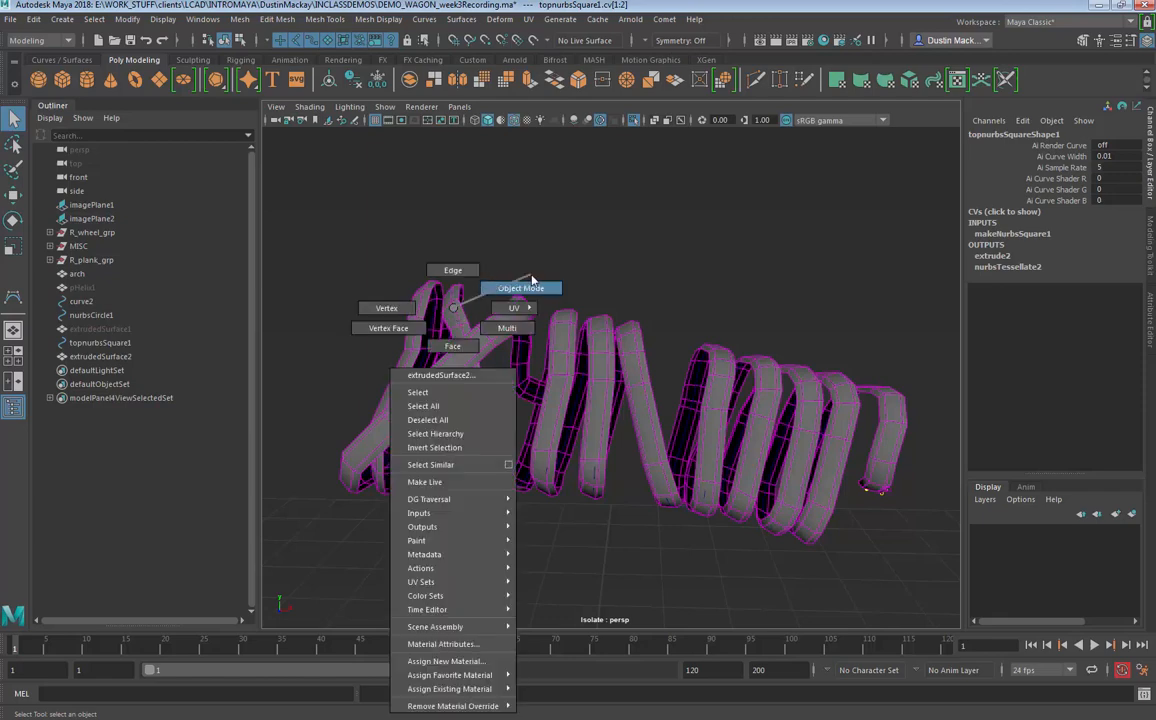
{"action": "left_click", "coordinate": [482, 290]}
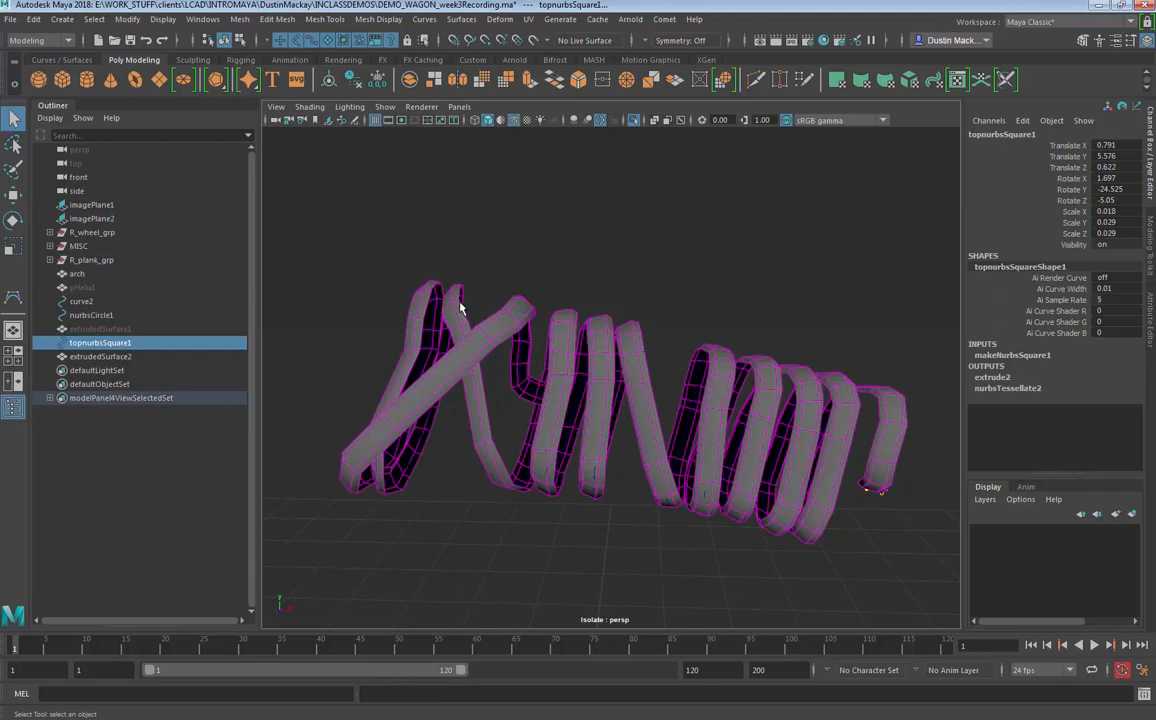
{"action": "left_click", "coordinate": [462, 312]}
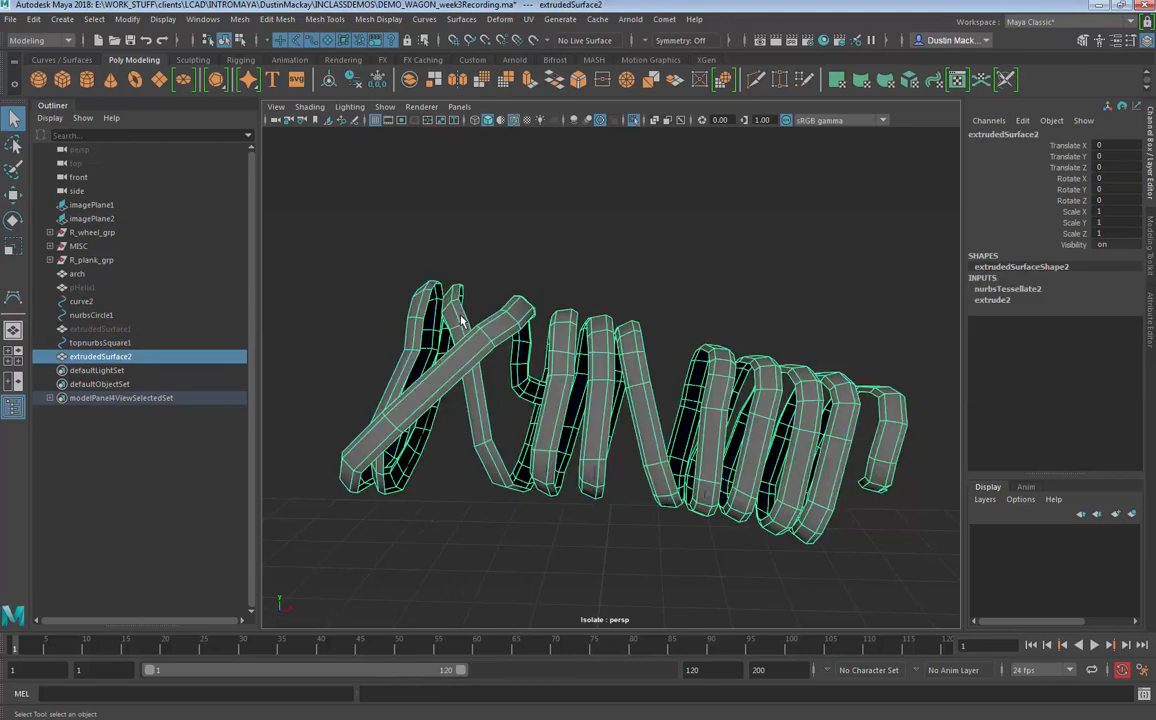
{"action": "left_click", "coordinate": [459, 372]}
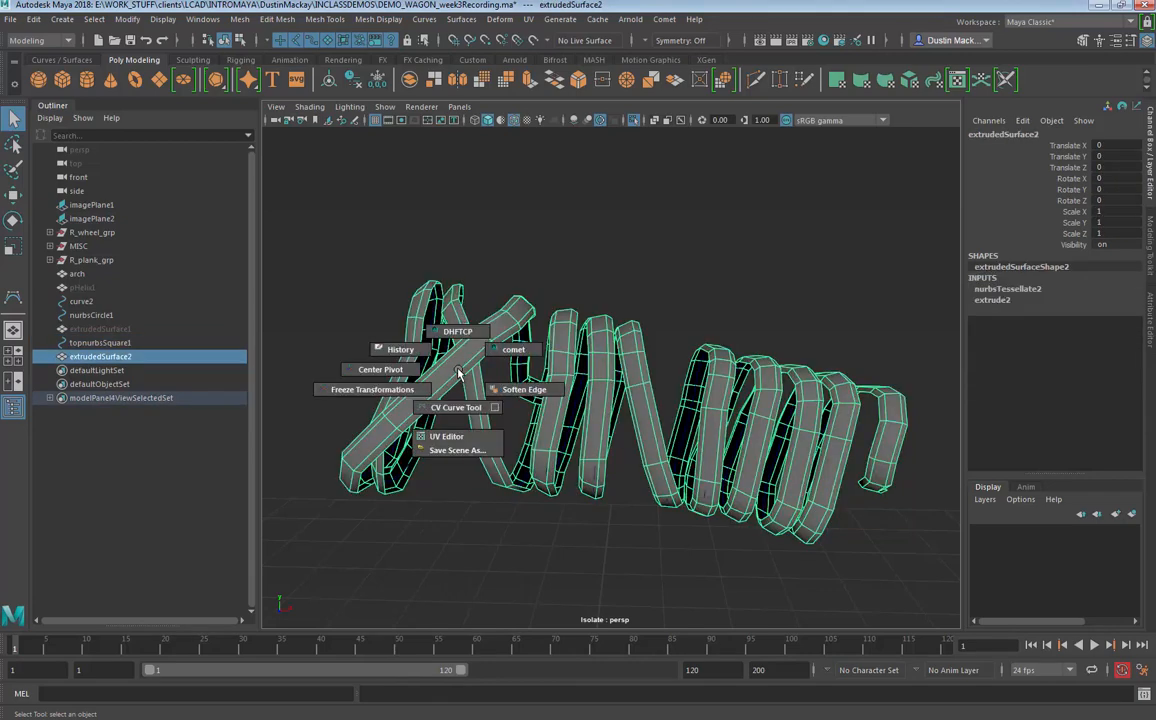
{"action": "left_click_drag", "start_coordinate": [459, 372], "coordinate": [565, 219], "text": "alt"}
Step: Turn off view isolation and inspect how the strip wraps sit against the arch near its fork
{"action": "left_click", "coordinate": [634, 120]}
{"action": "left_click_drag", "start_coordinate": [620, 180], "coordinate": [686, 310], "text": "alt"}
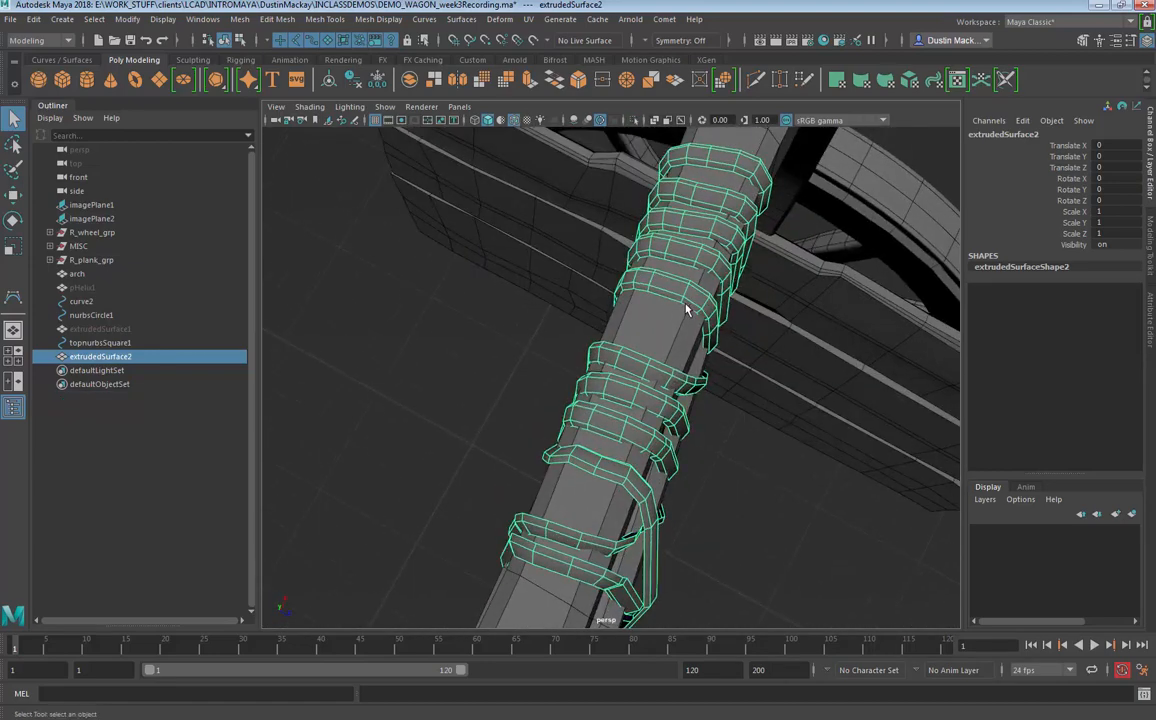
{"action": "left_click_drag", "start_coordinate": [634, 565], "coordinate": [668, 514], "text": "alt"}
{"action": "scroll", "coordinate": [680, 490], "scroll_direction": "up", "scroll_amount": 6}
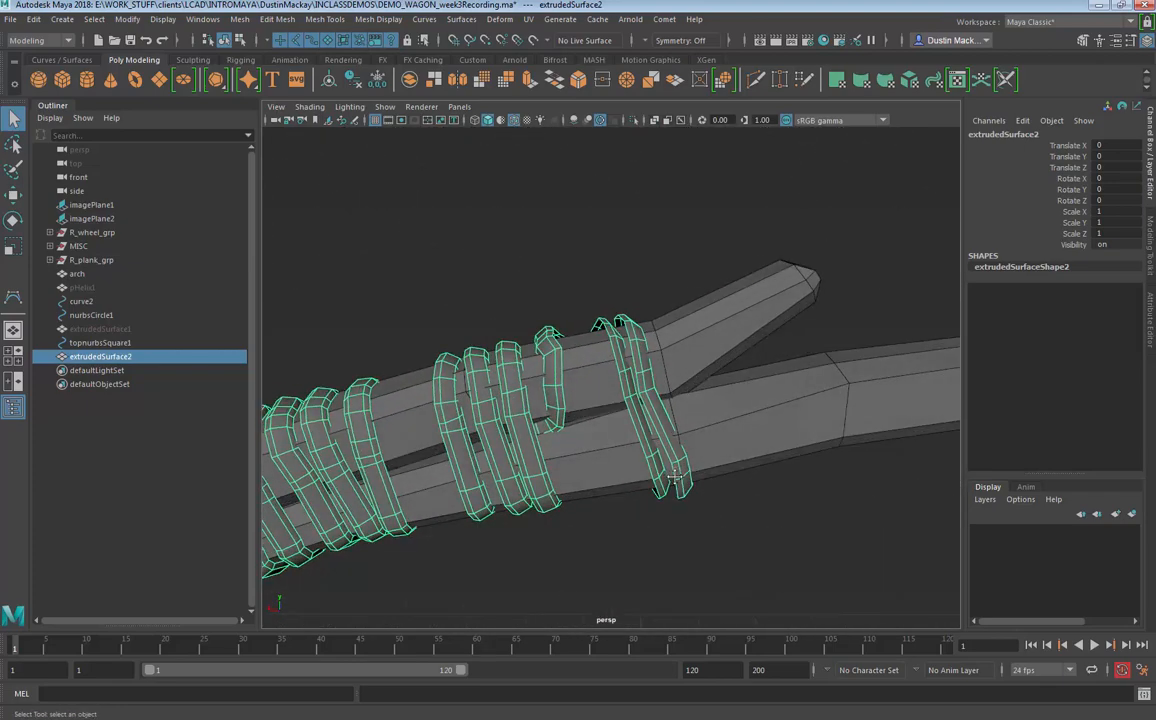
{"action": "middle_click_drag", "start_coordinate": [694, 449], "coordinate": [560, 398], "text": "alt"}
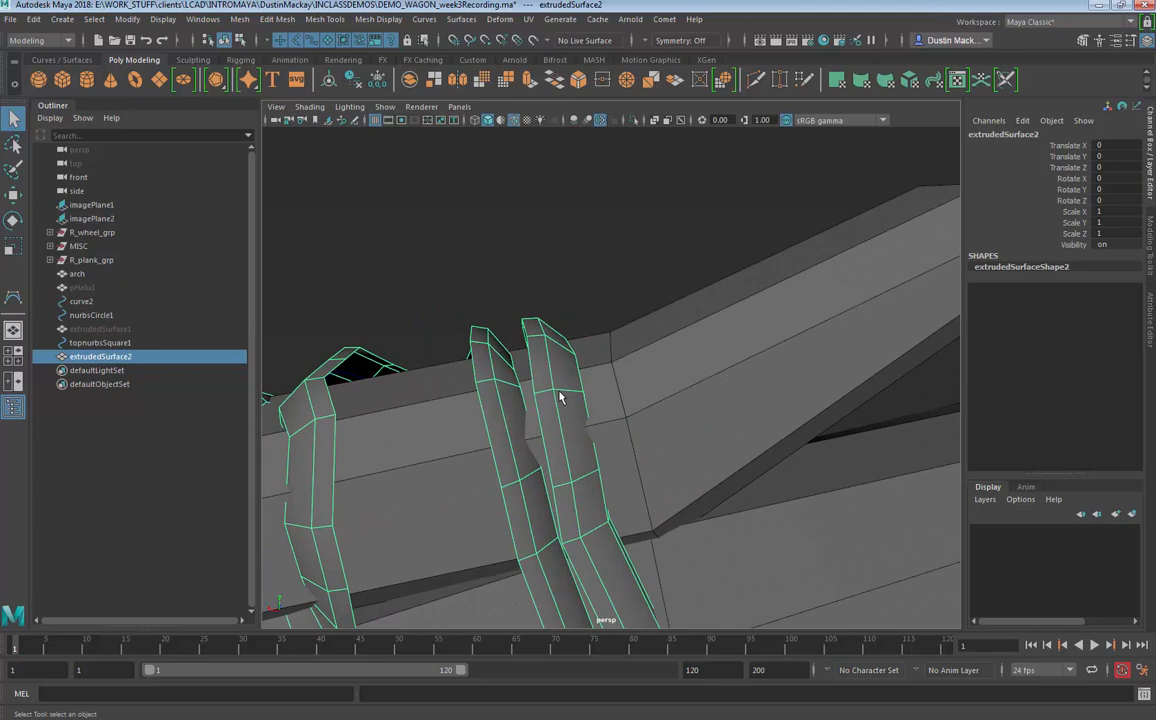
Step: Switch the strip to edges and rotate an edge loop at the top of a wrap near the fork, with soft selection off
{"action": "key", "text": "F10"}
{"action": "left_click", "coordinate": [499, 355]}
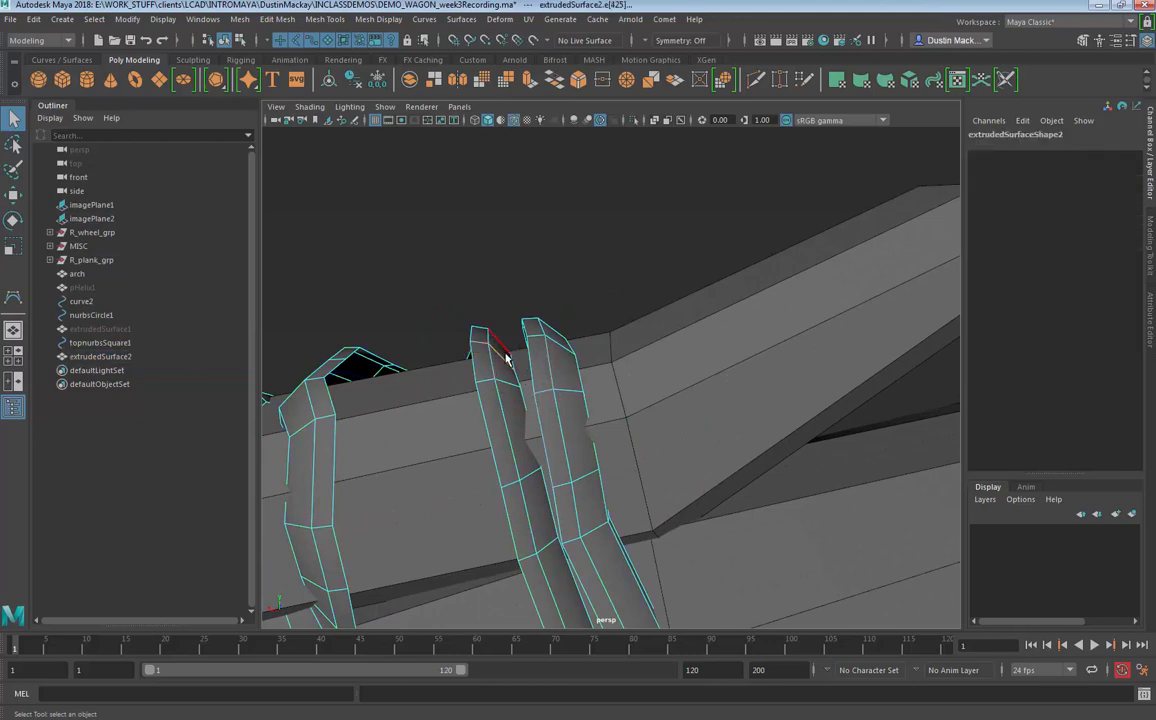
{"action": "key", "text": "e"}
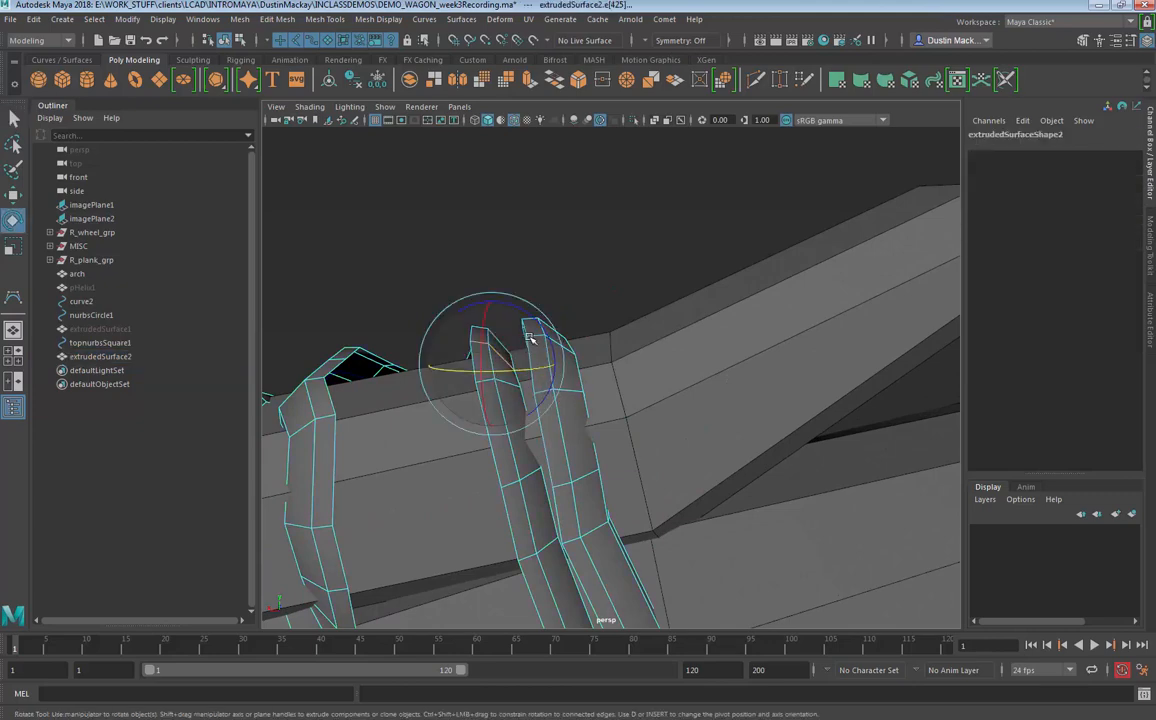
{"action": "key", "text": "b"}
{"action": "left_click_drag", "start_coordinate": [530, 338], "coordinate": [489, 316]}
{"action": "key", "text": "ctrl+z"}
{"action": "key", "text": "b"}
{"action": "key", "text": "ctrl+z"}
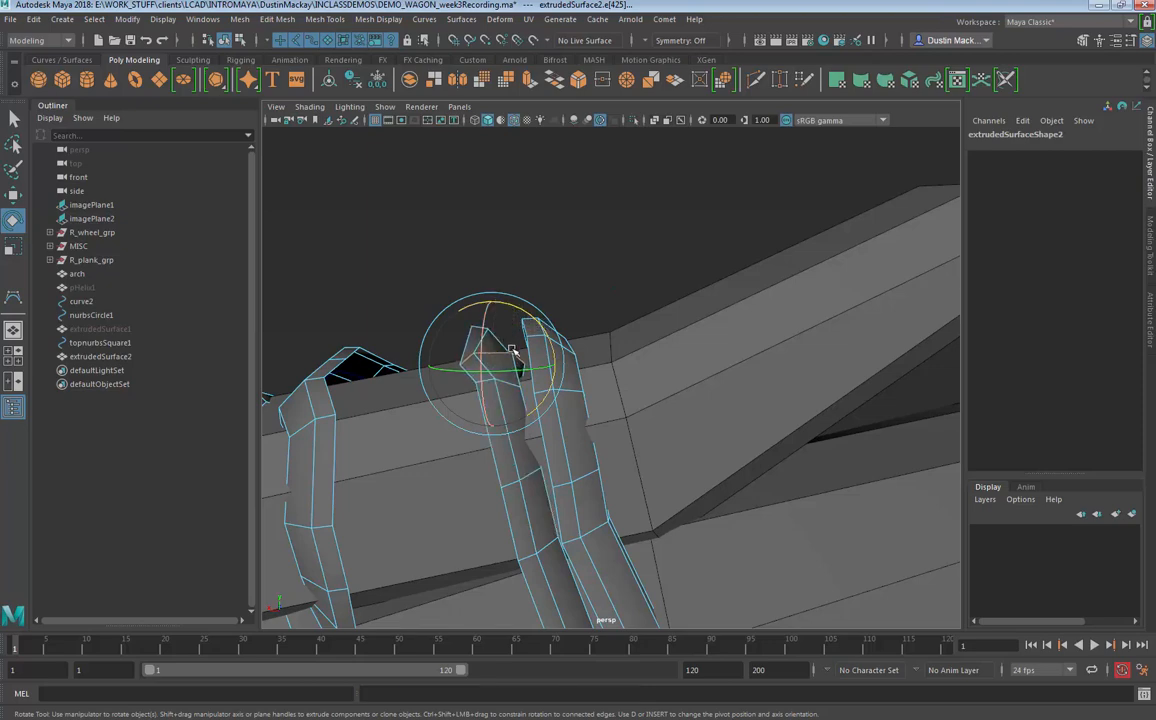
Step: Rotate the neighbouring edge loops on both sides of that one to flatten the wrap's top against the arch
{"action": "key", "text": "q"}
{"action": "key", "text": "e"}
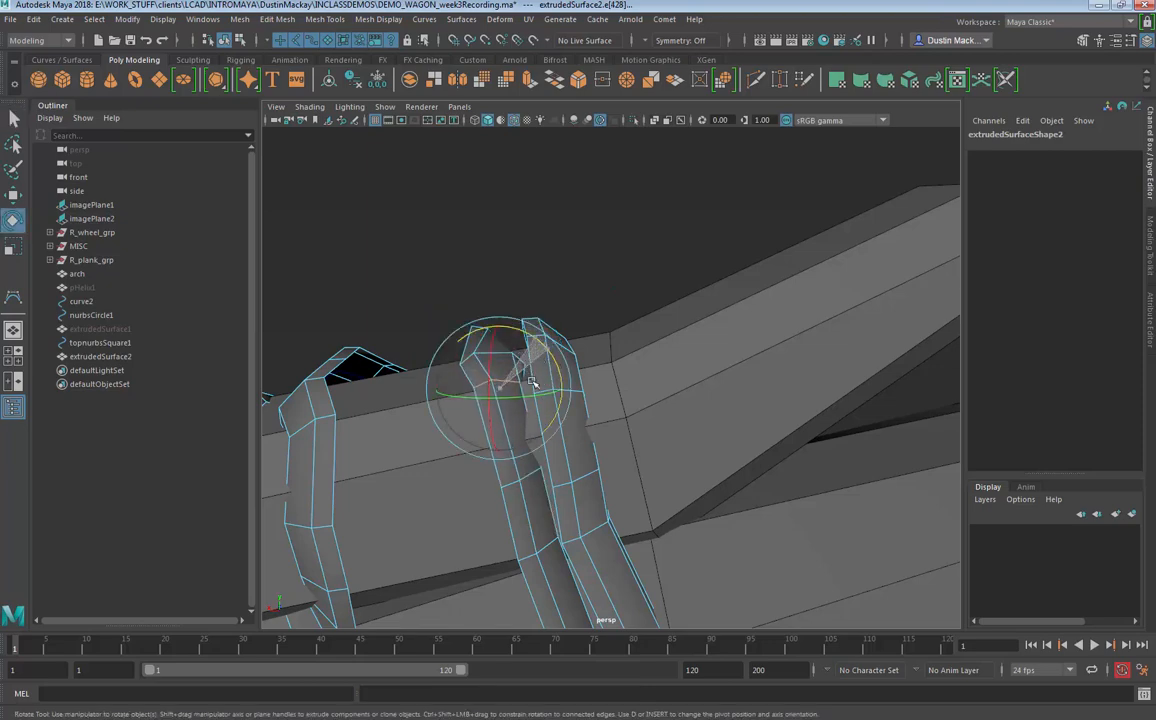
{"action": "left_click_drag", "start_coordinate": [527, 397], "coordinate": [700, 405], "text": "alt"}
{"action": "key", "text": "q"}
{"action": "left_click", "coordinate": [717, 402]}
{"action": "key", "text": "e"}
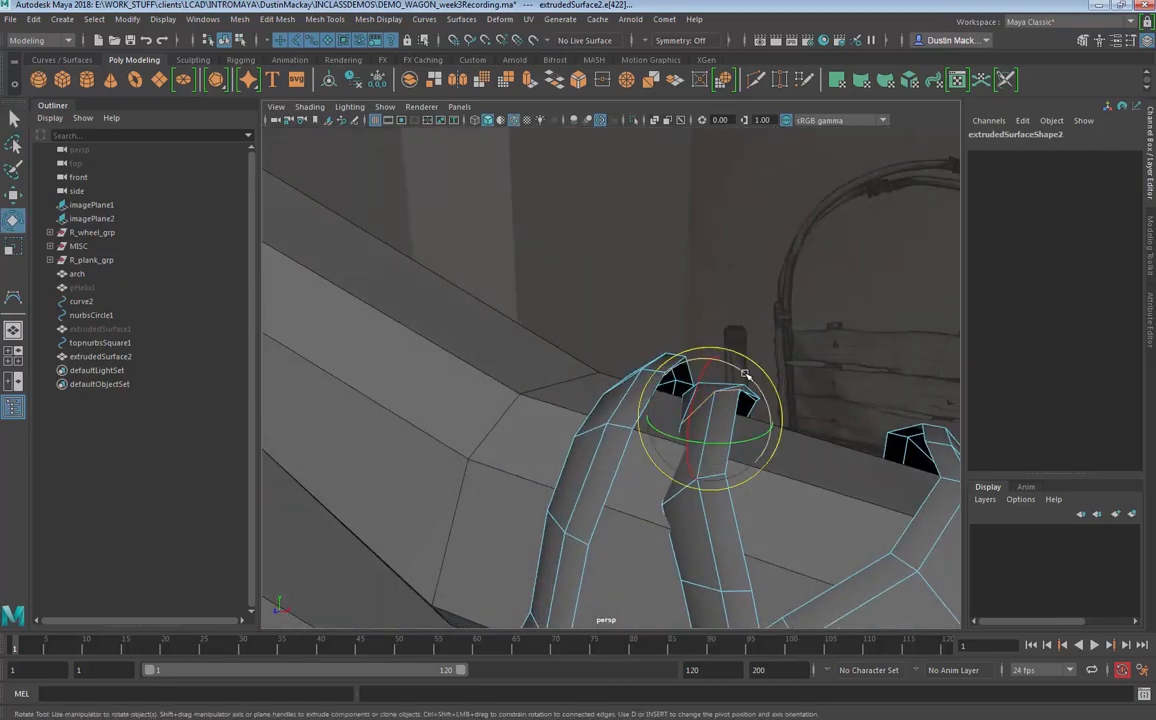
Step: Rotate the next two edge loops down the back of the same wrap so the strip lies flat on the arch
{"action": "left_click_drag", "start_coordinate": [745, 420], "coordinate": [735, 328], "text": "alt"}
{"action": "key", "text": "q"}
{"action": "left_click", "coordinate": [768, 313]}
{"action": "key", "text": "e"}
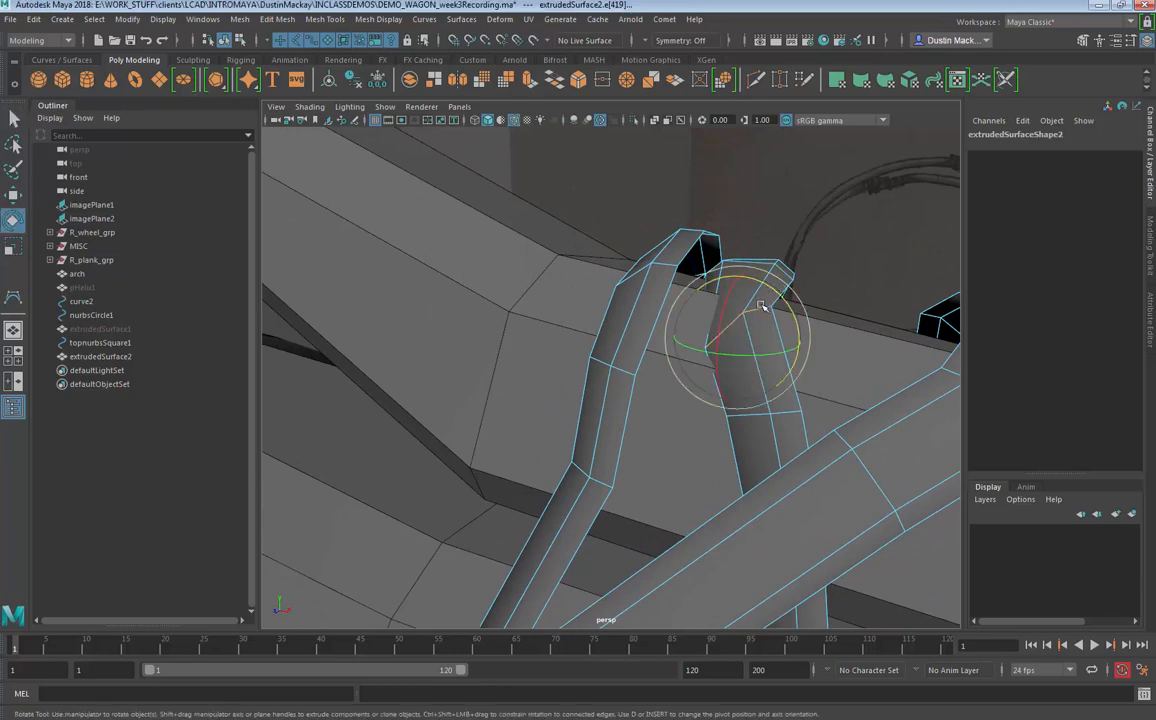
{"action": "middle_click_drag", "start_coordinate": [783, 369], "coordinate": [769, 343], "text": "alt"}
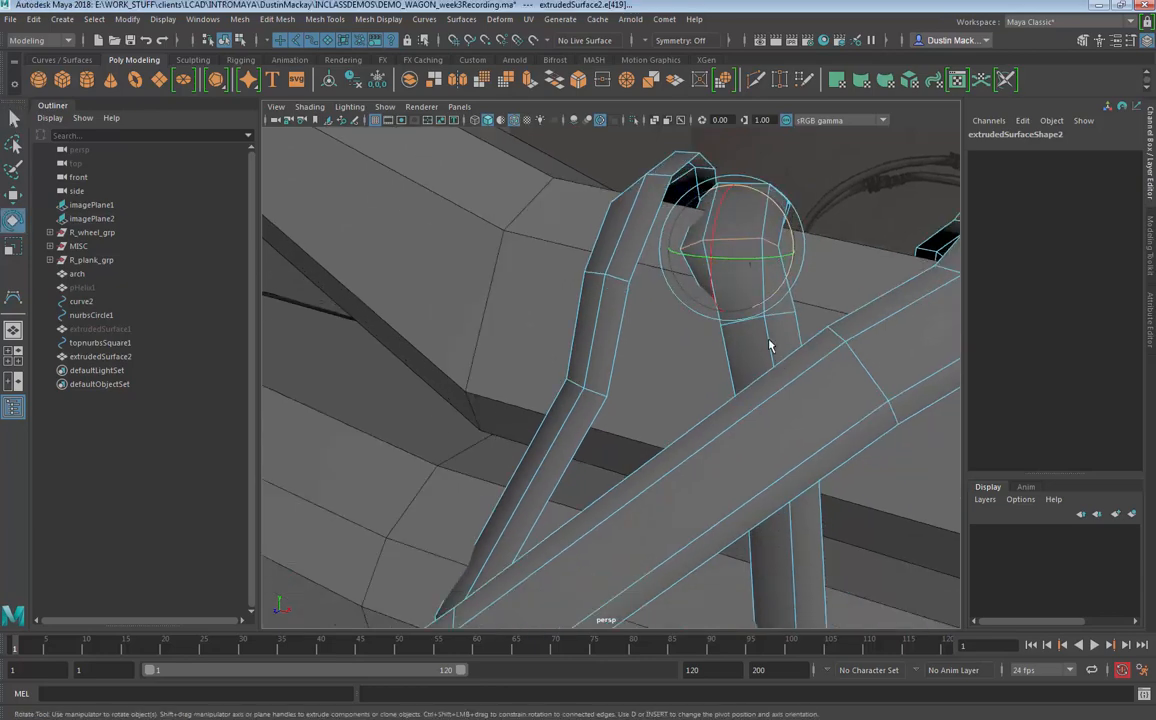
{"action": "key", "text": "q"}
{"action": "double_click", "coordinate": [756, 321]}
{"action": "key", "text": "e"}
{"action": "left_click_drag", "start_coordinate": [774, 329], "coordinate": [810, 321]}
Step: Rotate two edge loops near the top of the adjacent wrap closest to the fork to face the arch
{"action": "key", "text": "q"}
{"action": "double_click", "coordinate": [680, 179]}
{"action": "key", "text": "e"}
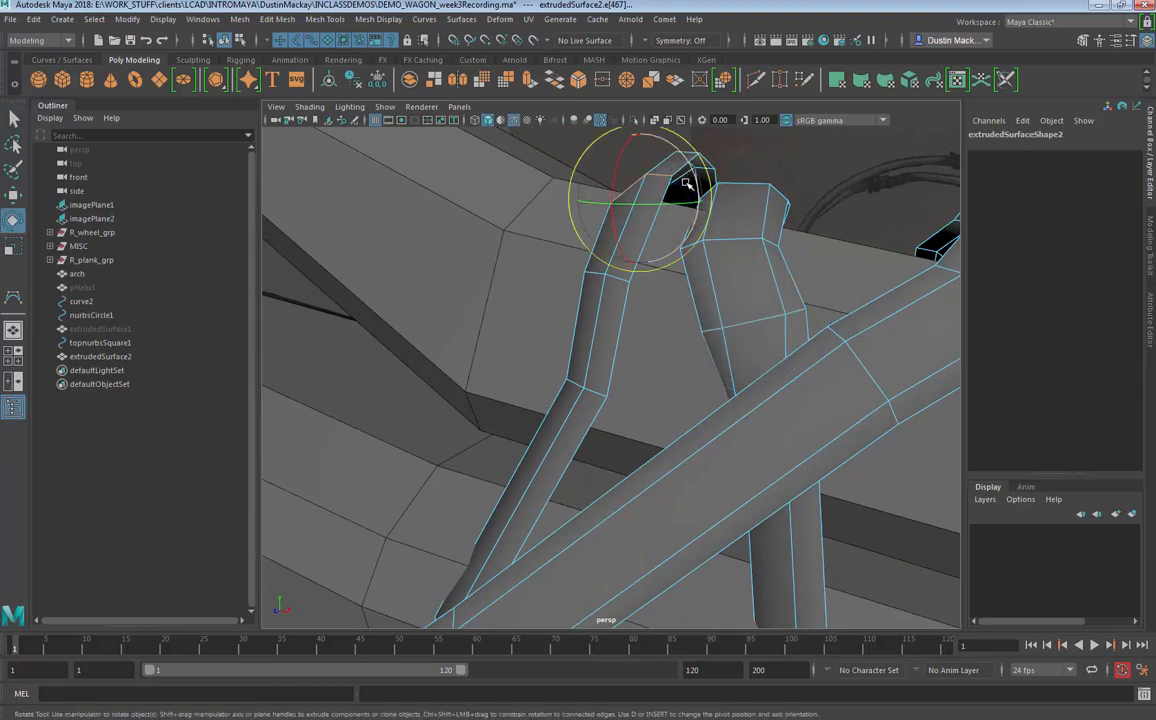
{"action": "left_click_drag", "start_coordinate": [690, 200], "coordinate": [697, 216]}
{"action": "key", "text": "q"}
{"action": "double_click", "coordinate": [620, 279]}
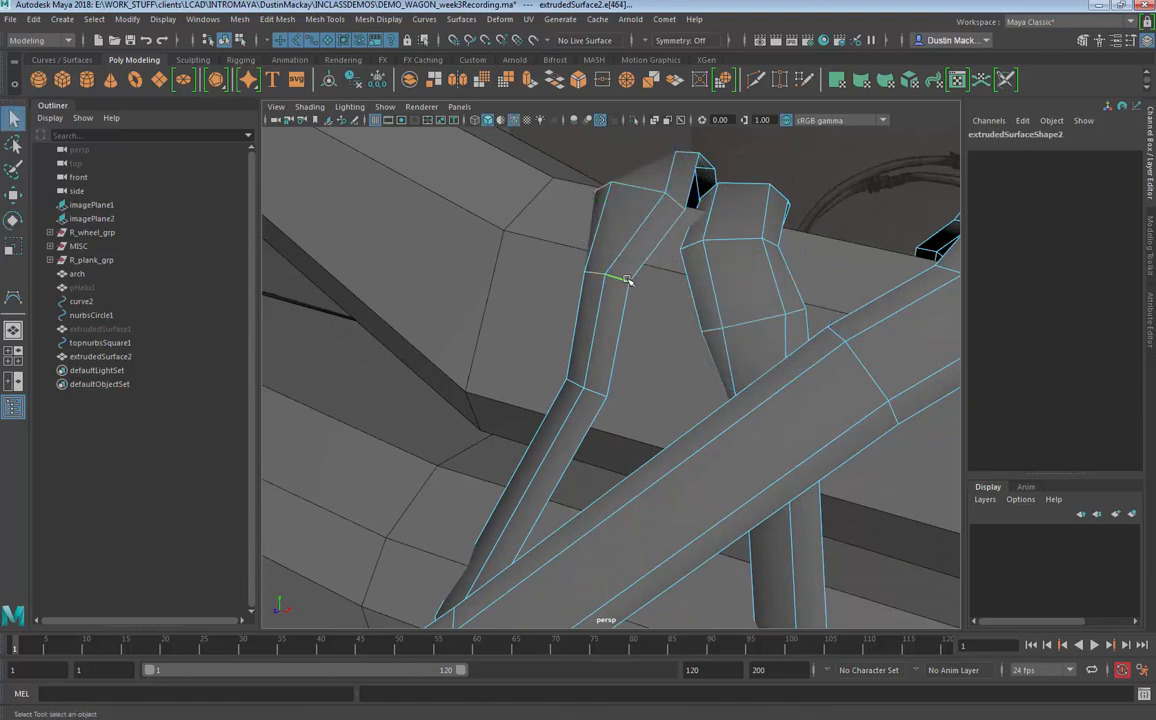
{"action": "key", "text": "e"}
{"action": "left_click_drag", "start_coordinate": [620, 290], "coordinate": [798, 339]}
Step: Rotate further edge loops down the face of the adjacent wrap near the fork to remove its twist
{"action": "key", "text": "q"}
{"action": "double_click", "coordinate": [670, 287]}
{"action": "key", "text": "e"}
{"action": "double_click", "coordinate": [682, 483]}
{"action": "double_click", "coordinate": [735, 438]}
Step: Rotate the two edge loops at the top of the wrap closest to the fork so they face the arch
{"action": "key", "text": "q"}
{"action": "key", "text": "e"}
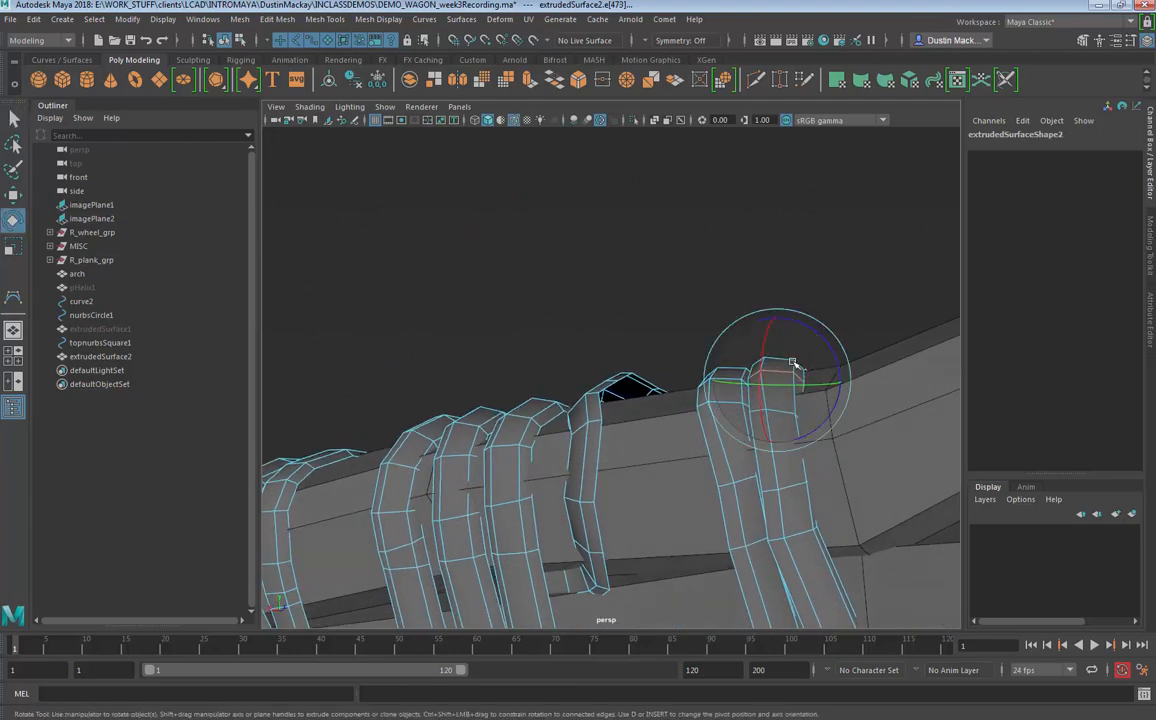
{"action": "key", "text": "q"}
{"action": "key", "text": "e"}
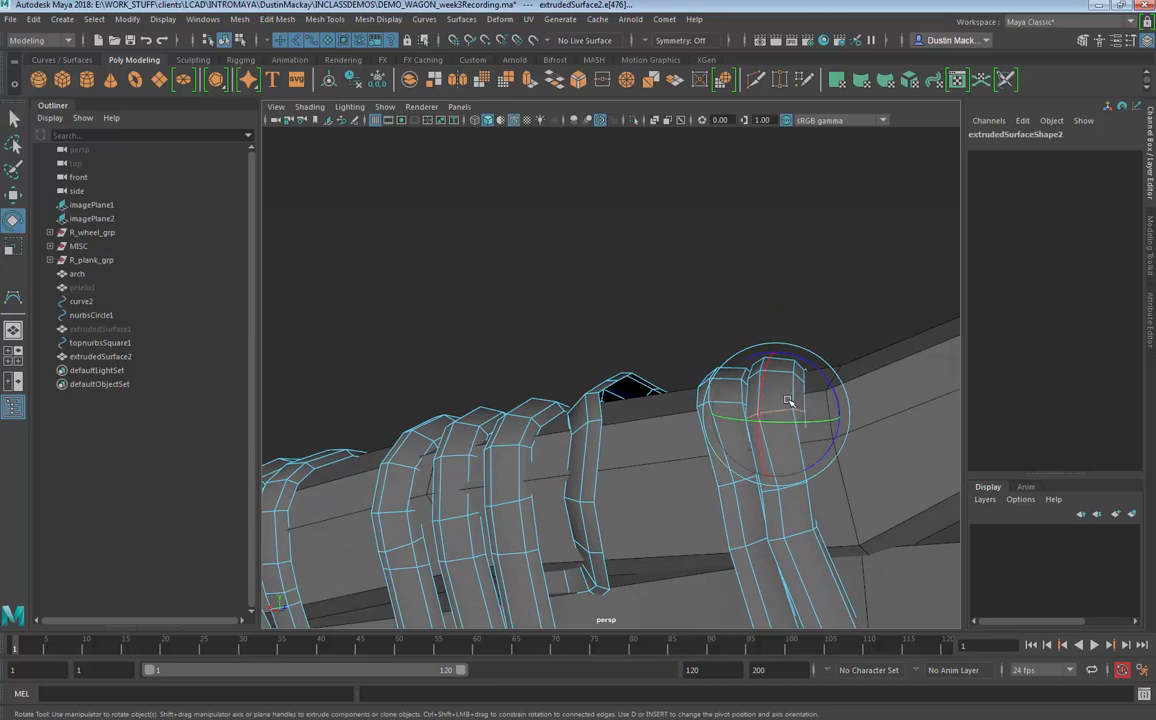
{"action": "key", "text": "w"}
{"action": "left_click_drag", "start_coordinate": [788, 401], "coordinate": [737, 375], "text": "alt"}
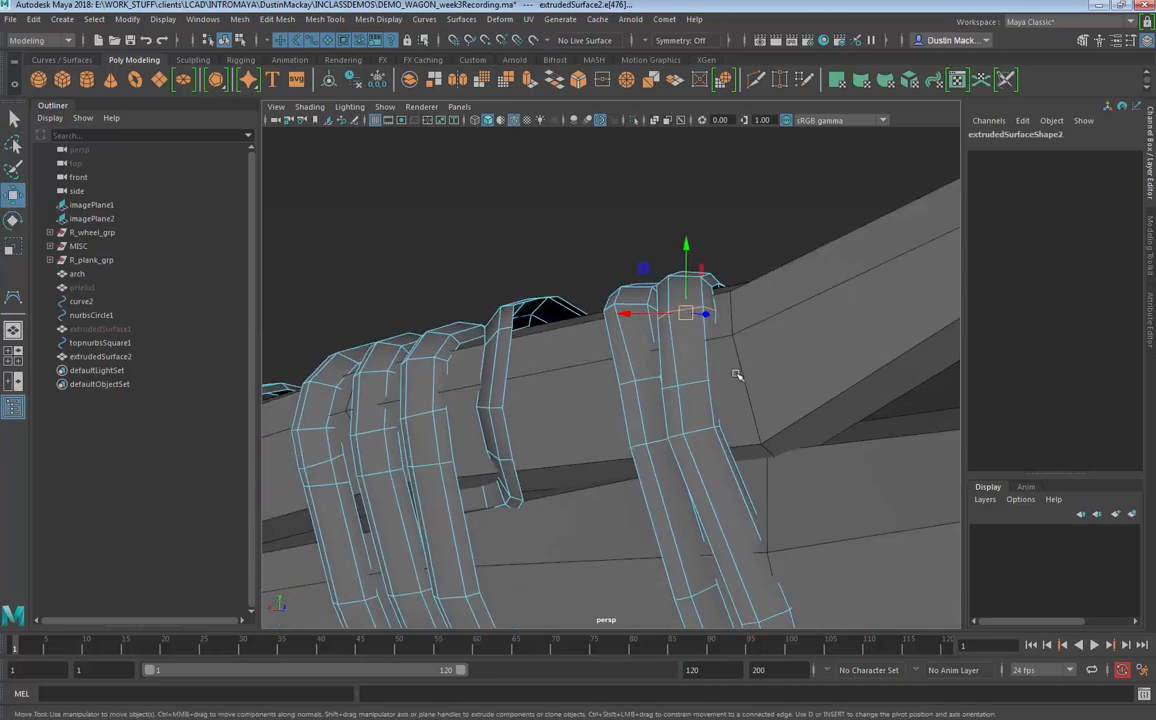
Step: Rotate and shift the next two edge loops down the same wrap to lay its side flat on the arch
{"action": "key", "text": "e"}
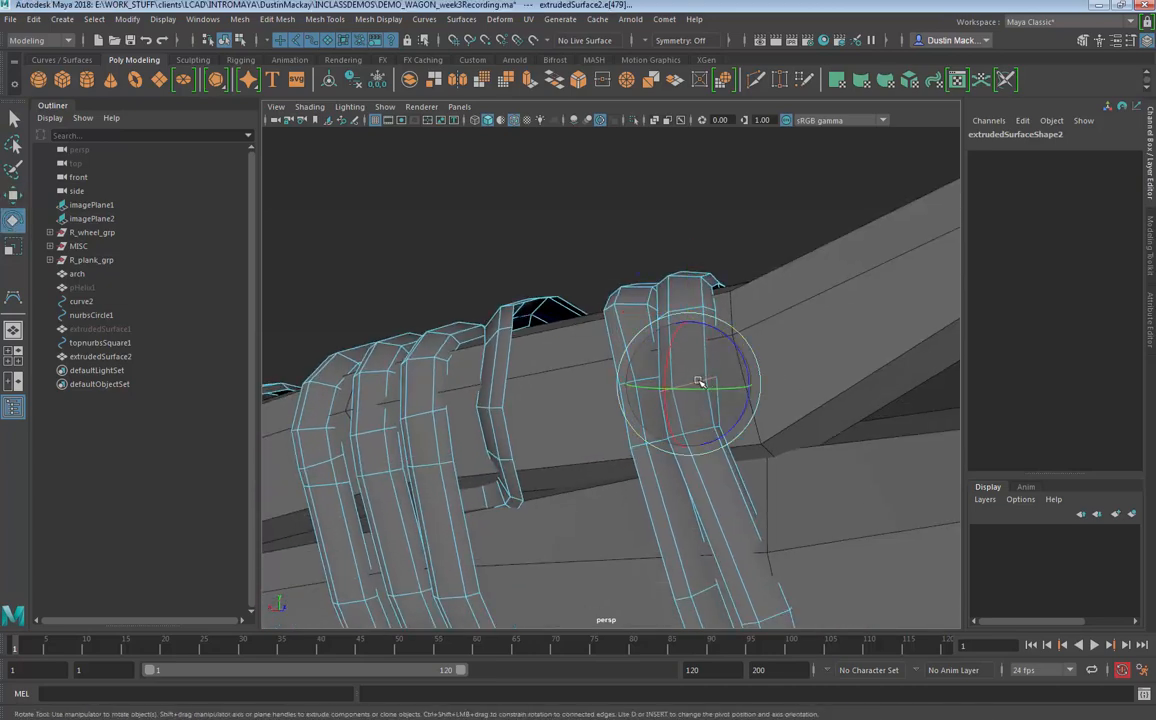
{"action": "key", "text": "w"}
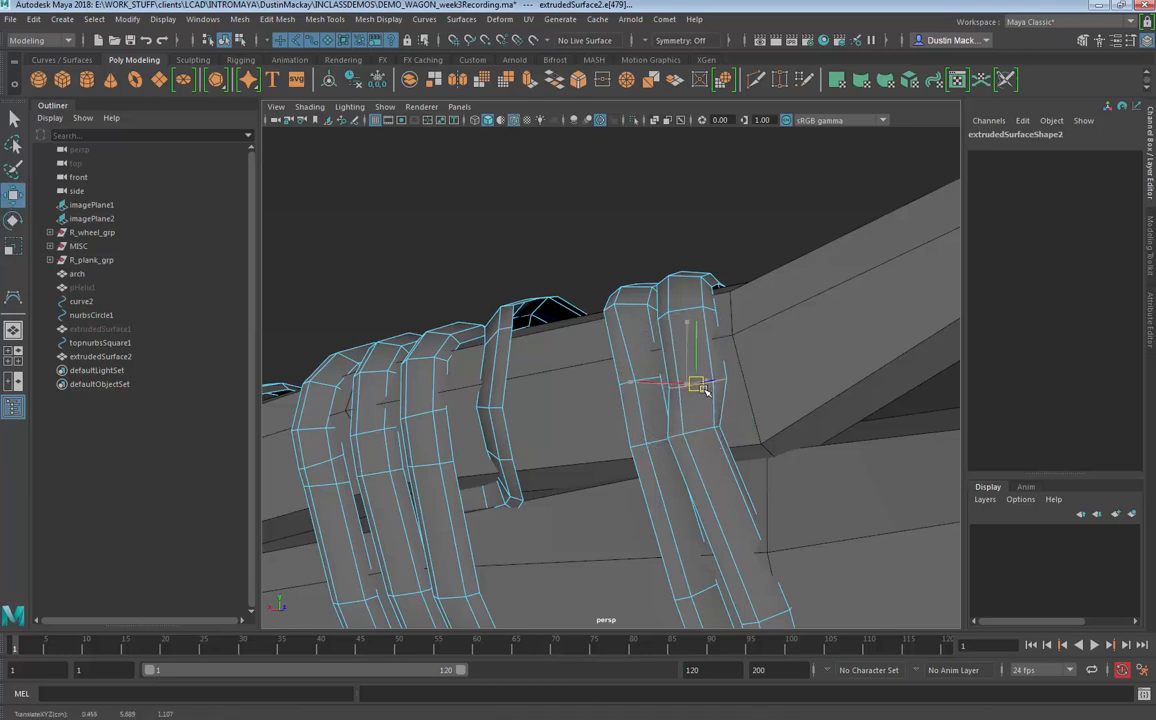
{"action": "left_click", "coordinate": [703, 432]}
{"action": "key", "text": "e"}
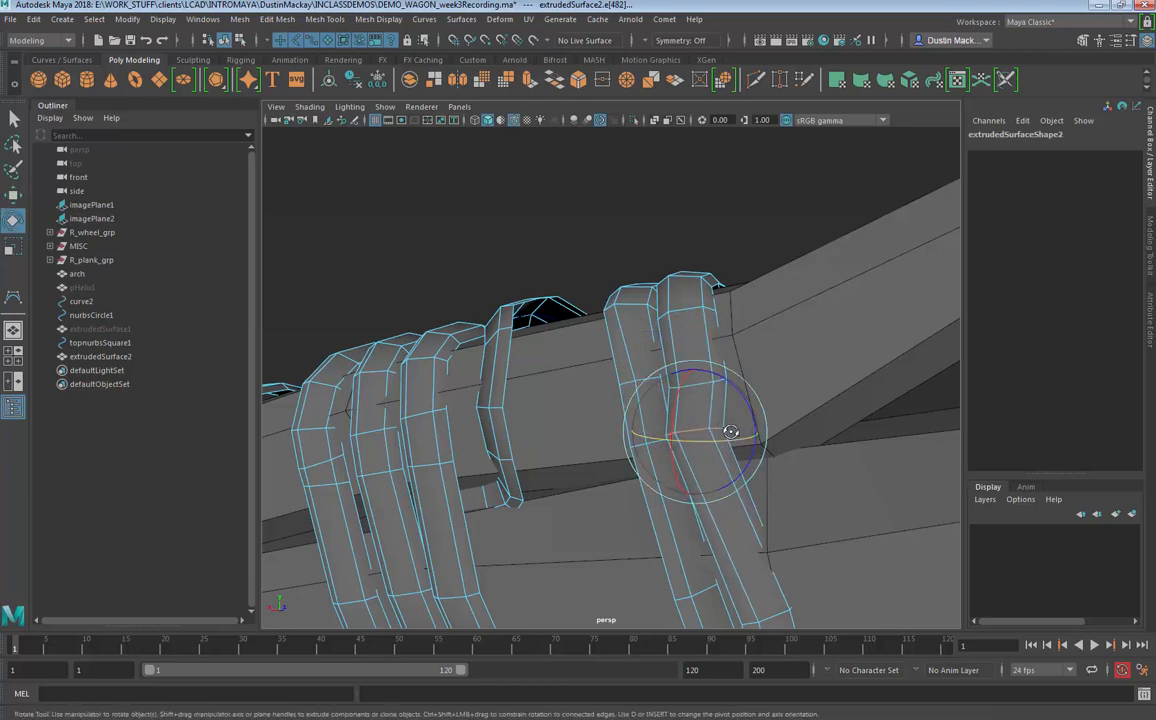
{"action": "key", "text": "w"}
{"action": "left_click_drag", "start_coordinate": [731, 432], "coordinate": [783, 398], "text": "alt"}
{"action": "scroll", "coordinate": [733, 465], "scroll_direction": "down", "scroll_amount": 3}
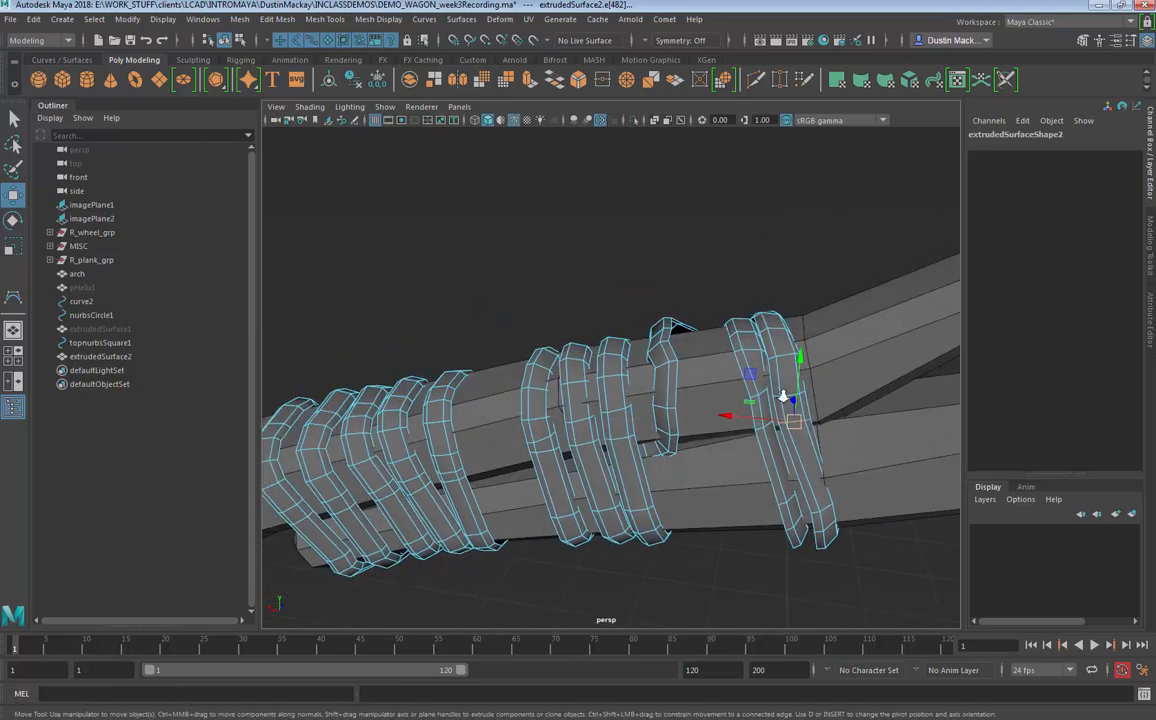
Step: Rotate two edge loops at the top of the wrap bordering the gap and move the lower one against the arch
{"action": "scroll", "coordinate": [697, 364], "scroll_direction": "up", "scroll_amount": 5}
{"action": "scroll", "coordinate": [660, 372], "scroll_direction": "down", "scroll_amount": 5}
{"action": "middle_click_drag", "start_coordinate": [655, 364], "coordinate": [637, 377], "text": "alt"}
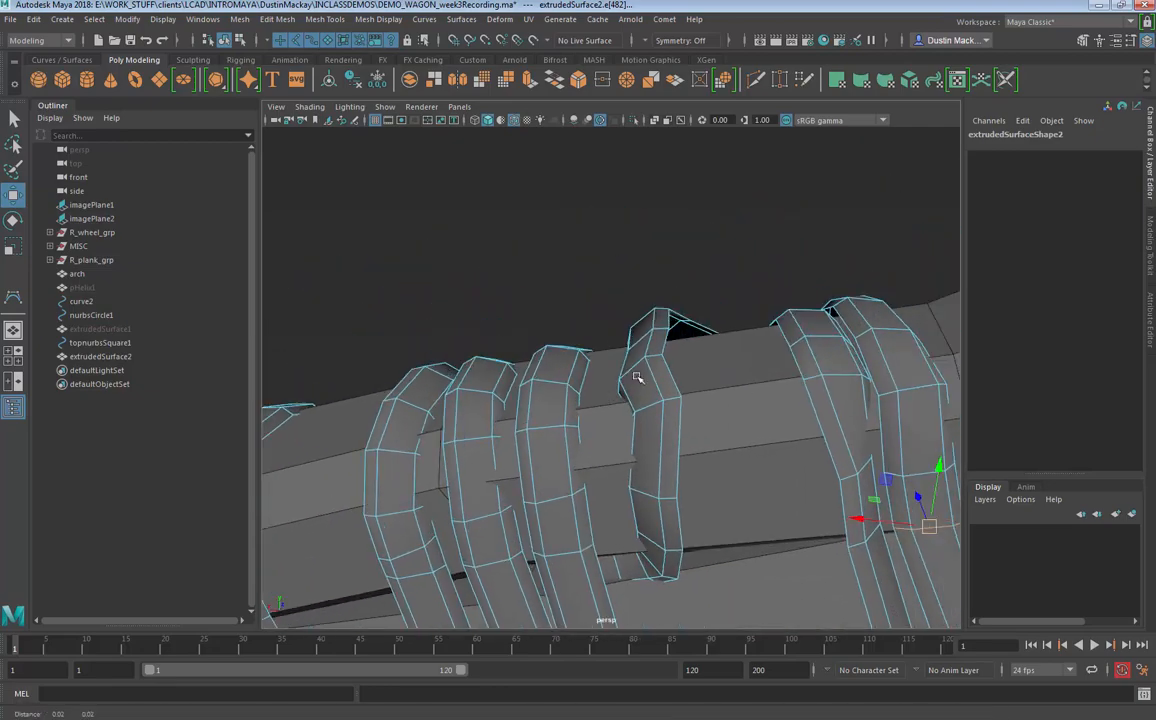
{"action": "left_click_drag", "start_coordinate": [637, 377], "coordinate": [634, 344], "text": "alt"}
{"action": "key", "text": "e"}
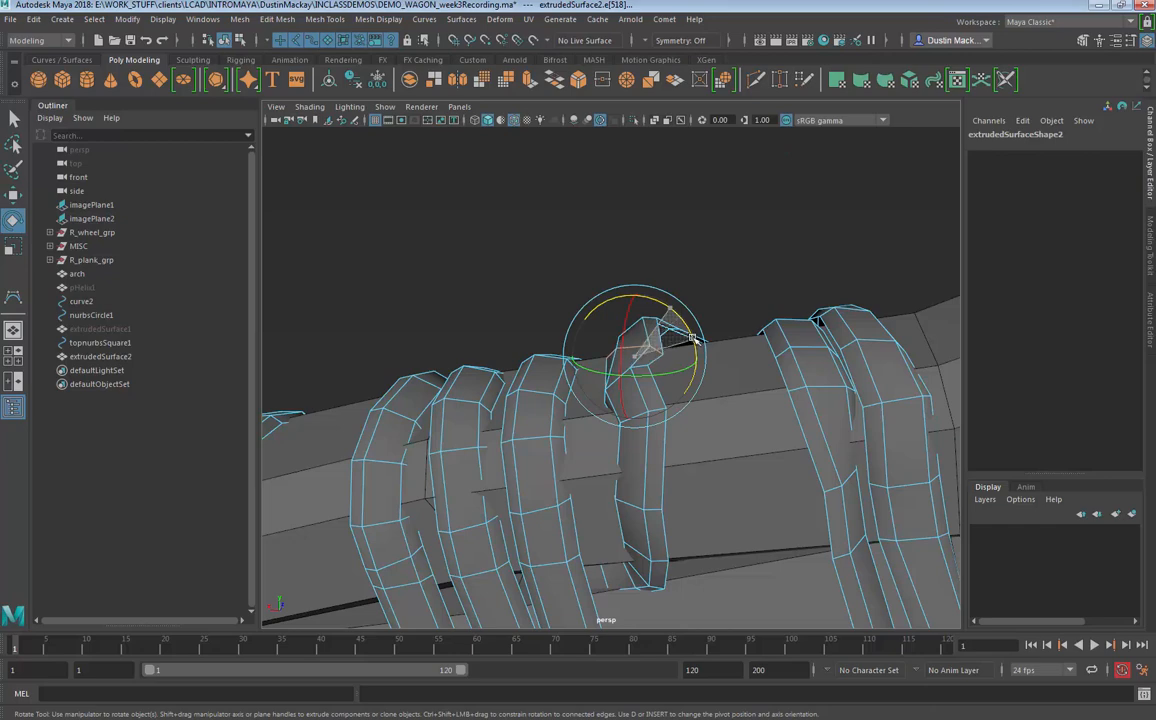
{"action": "key", "text": "q"}
{"action": "key", "text": "e"}
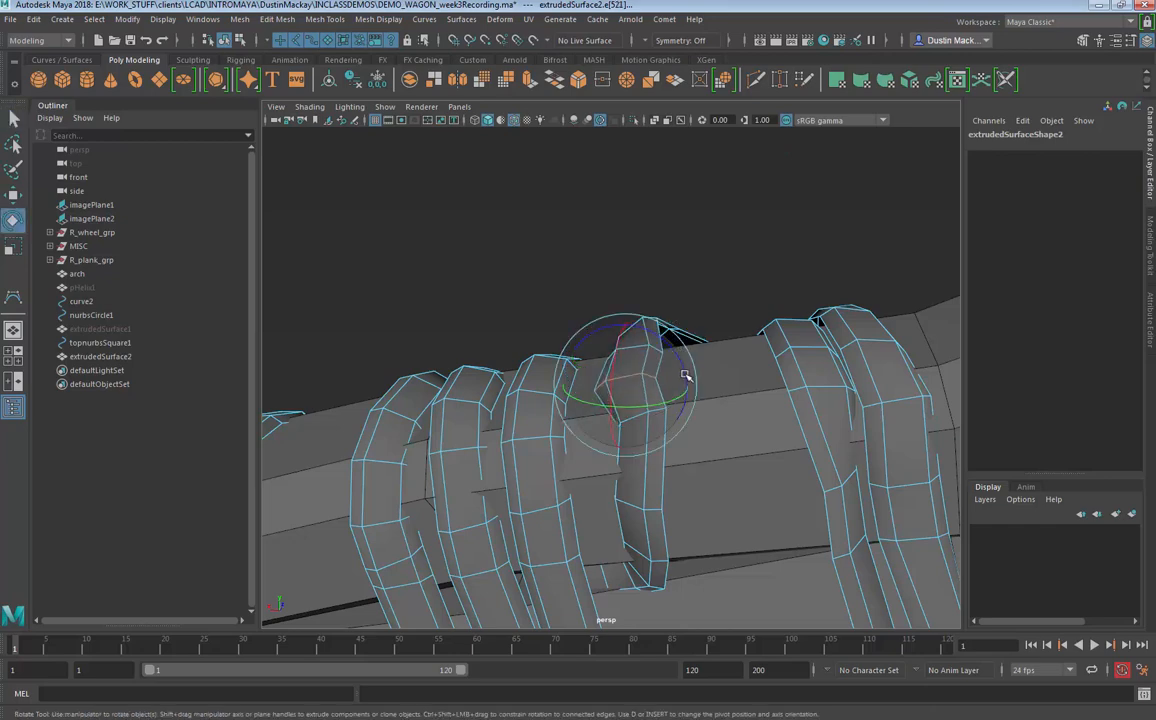
{"action": "left_click_drag", "start_coordinate": [667, 385], "coordinate": [653, 369], "text": "alt"}
{"action": "key", "text": "w"}
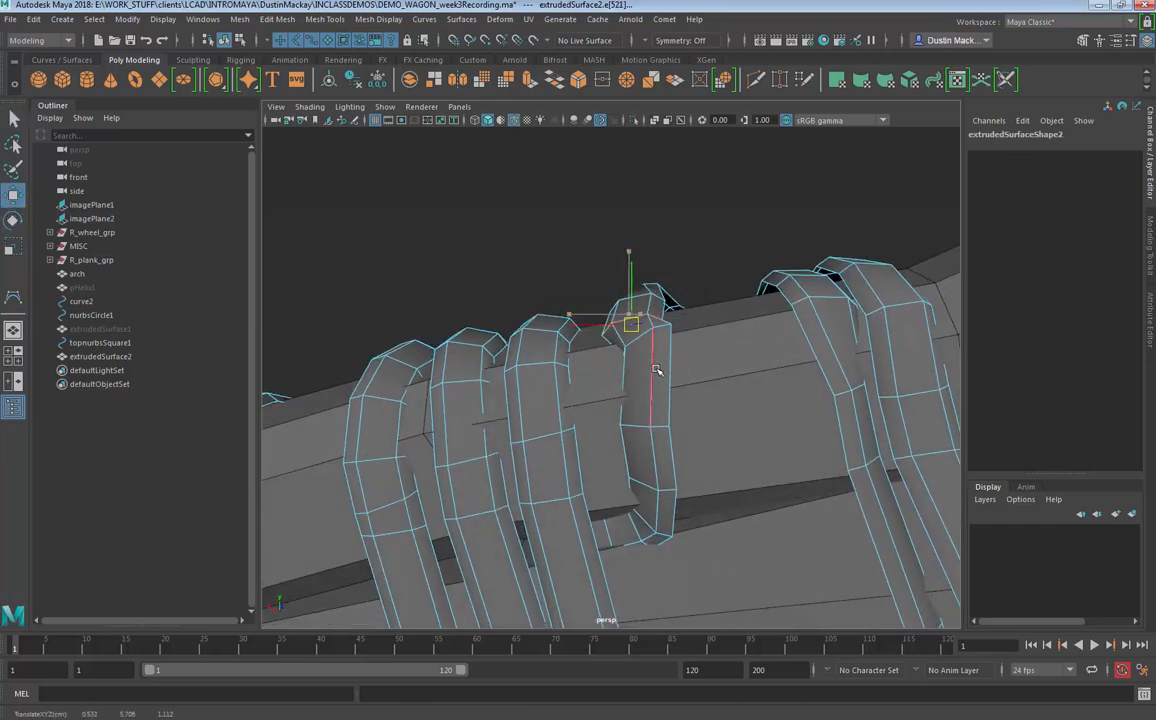
Step: Refine the rotation of that wrap's upper edge loop, and rotate and reposition the loop just below it
{"action": "key", "text": "q"}
{"action": "key", "text": "e"}
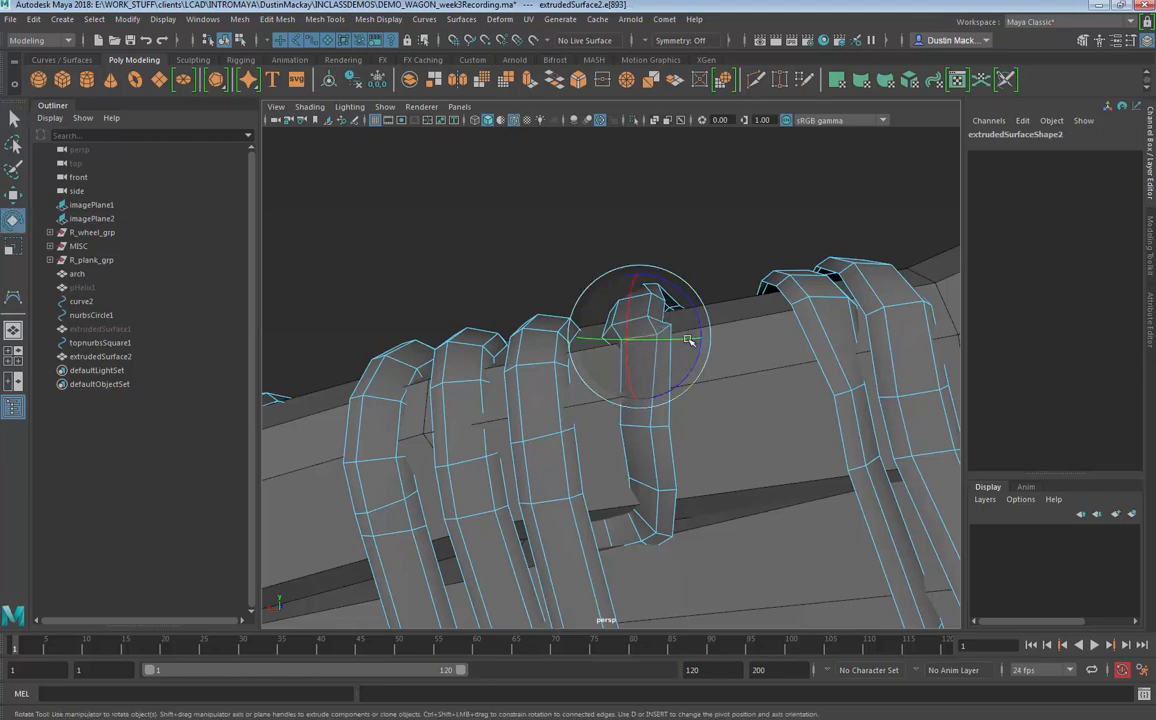
{"action": "left_click_drag", "start_coordinate": [688, 340], "coordinate": [645, 358]}
{"action": "key", "text": "q"}
{"action": "left_click", "coordinate": [663, 328], "text": "shift"}
{"action": "key", "text": "e"}
{"action": "key", "text": "w"}
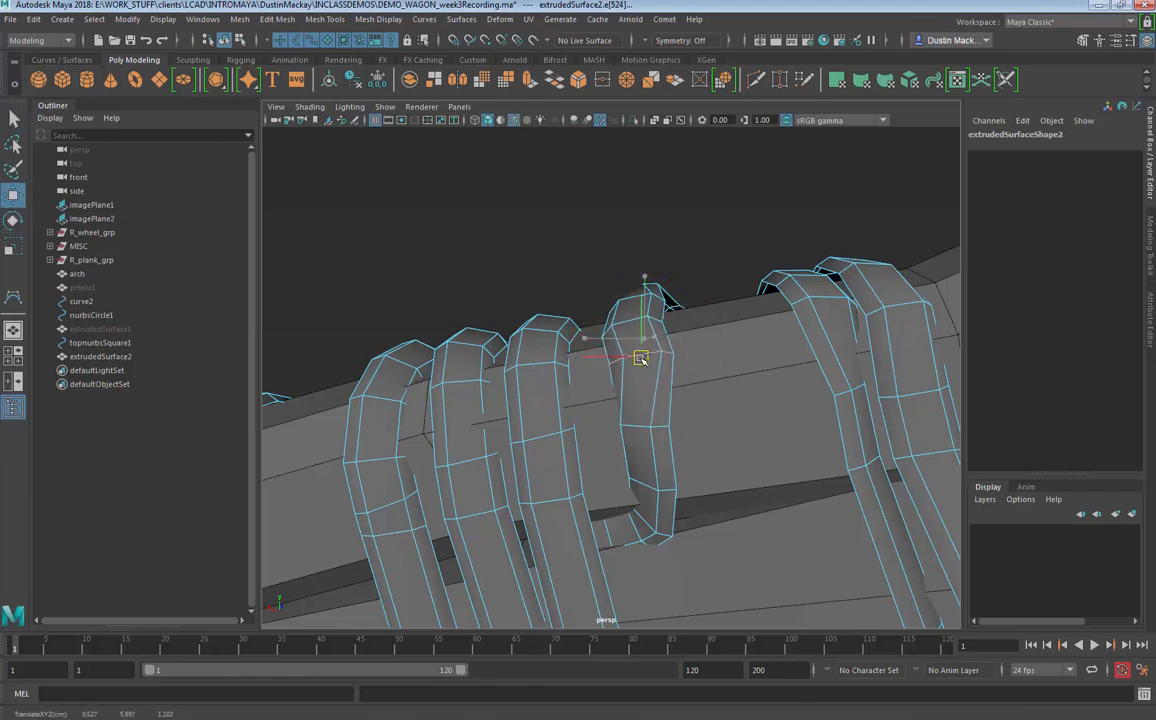
Step: Rotate the next edge loops down the side of the same wrap to straighten the strip's width
{"action": "left_click", "coordinate": [652, 442]}
{"action": "key", "text": "e"}
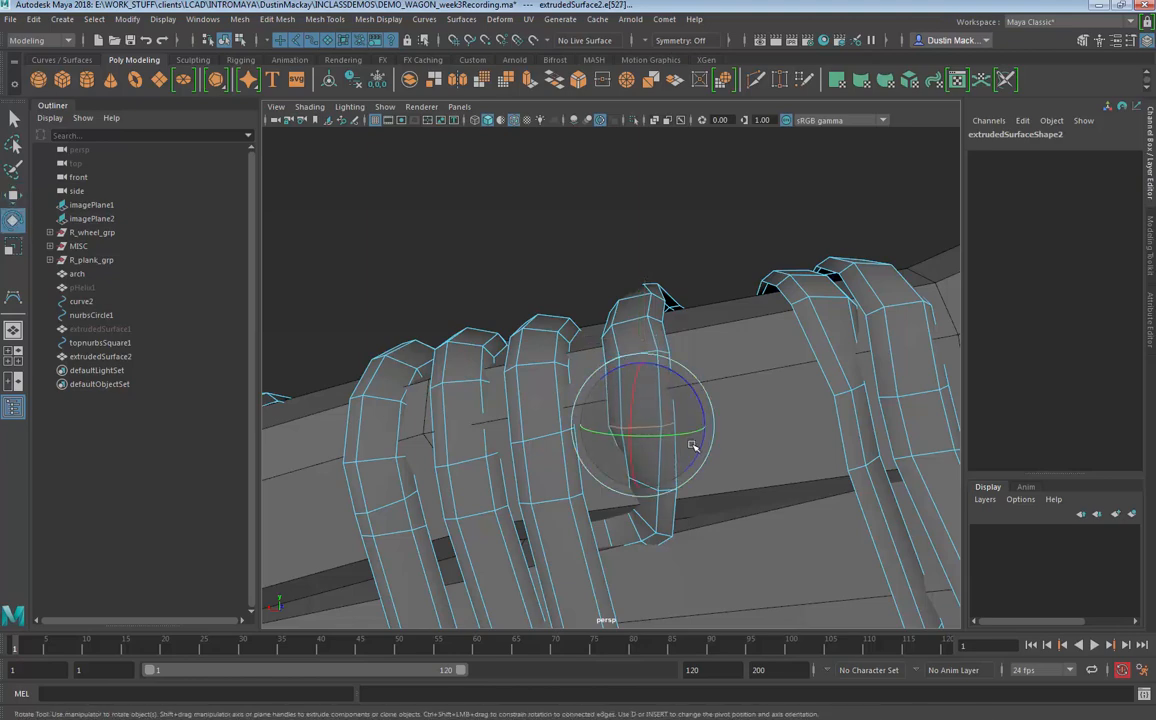
{"action": "left_click_drag", "start_coordinate": [686, 446], "coordinate": [717, 468], "text": "alt"}
{"action": "left_click", "coordinate": [678, 470]}
{"action": "key", "text": "q"}
Step: Rotate the edge loops at the wrap's lower bend where the strip turns into the gap between the beams
{"action": "left_click", "coordinate": [680, 497]}
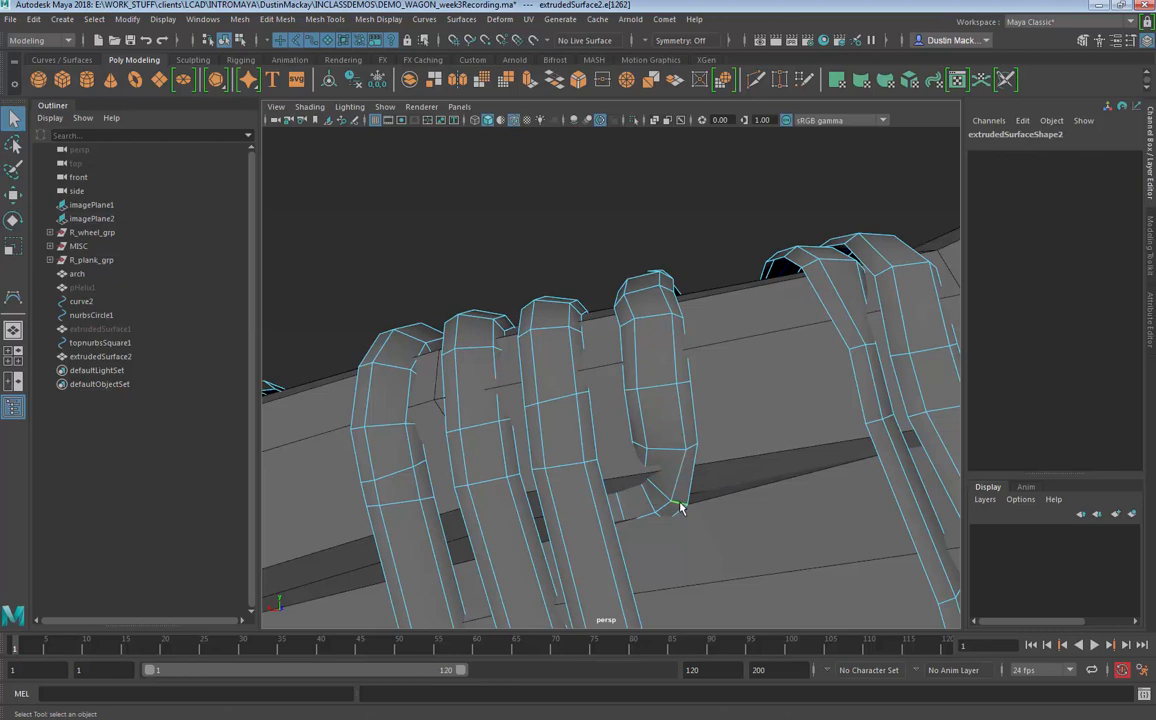
{"action": "key", "text": "e"}
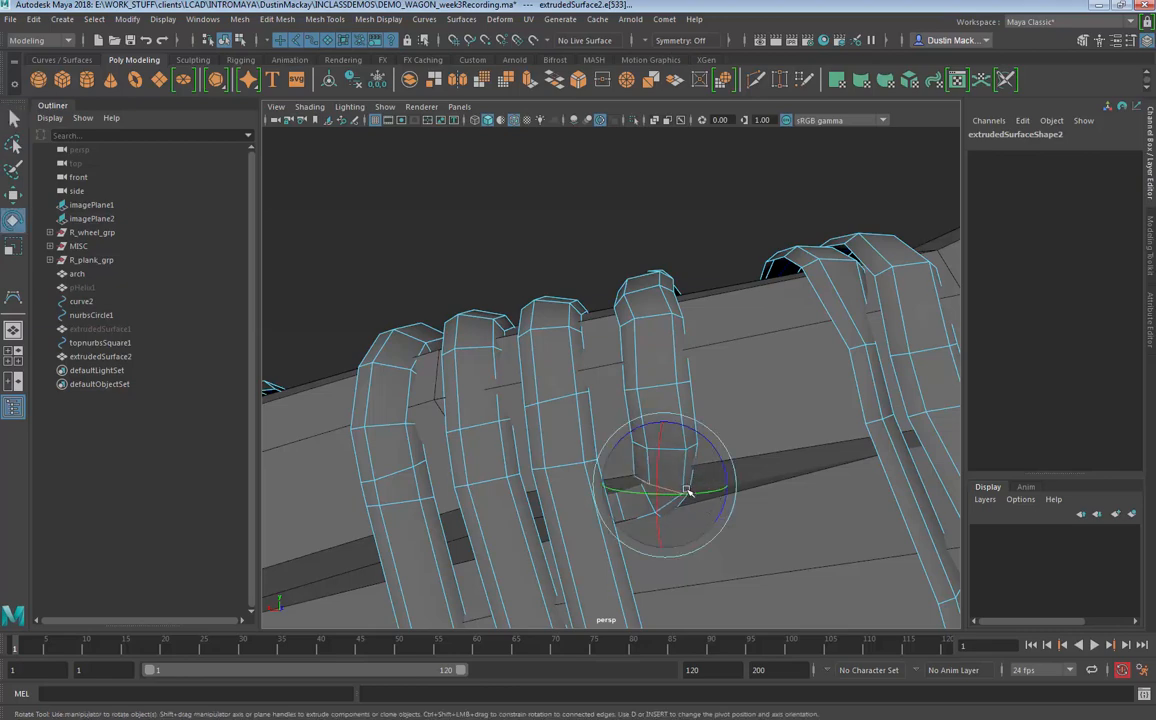
{"action": "key", "text": "q"}
{"action": "key", "text": "e"}
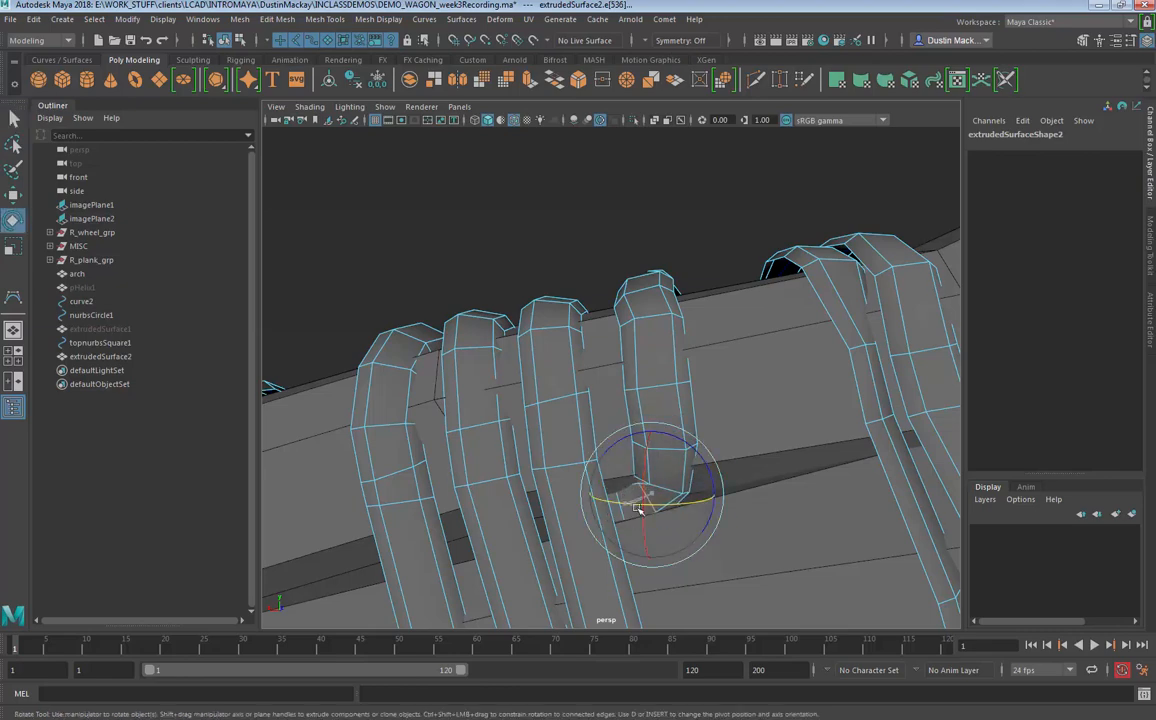
{"action": "left_click", "coordinate": [625, 503]}
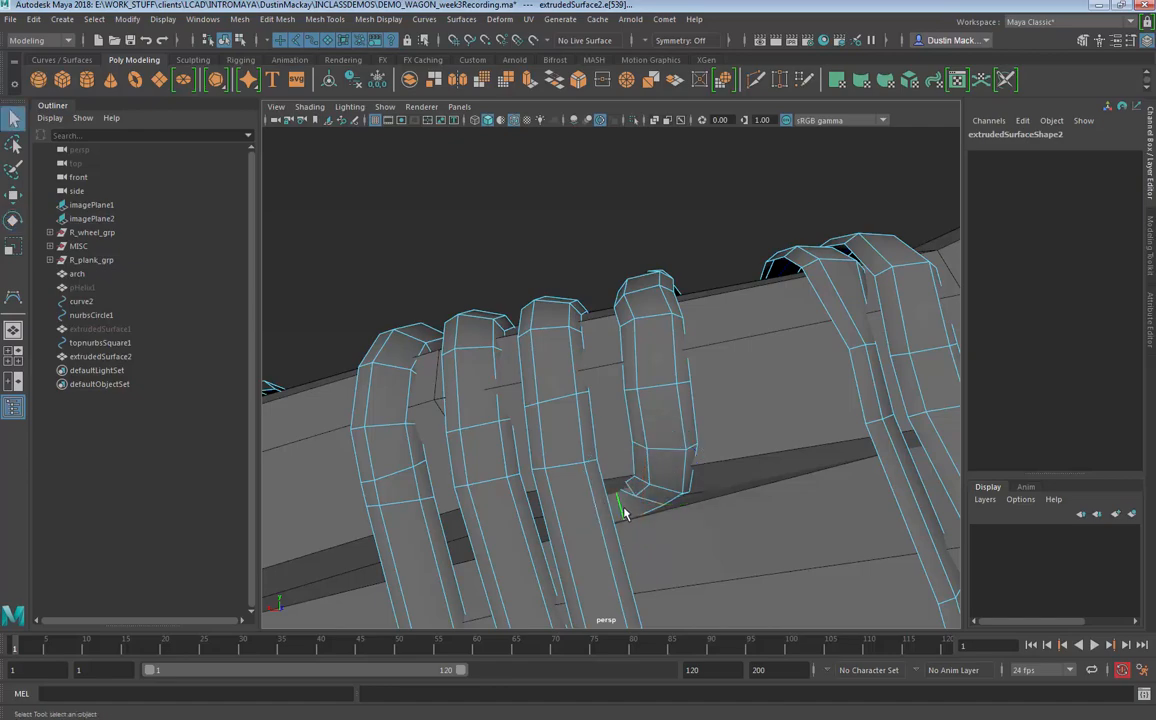
Step: Rotate the edge loop on top of the same wrap where the strip starts crossing over the arch
{"action": "left_click_drag", "start_coordinate": [628, 515], "coordinate": [614, 484], "text": "alt"}
{"action": "left_click", "coordinate": [608, 402]}
{"action": "key", "text": "q"}
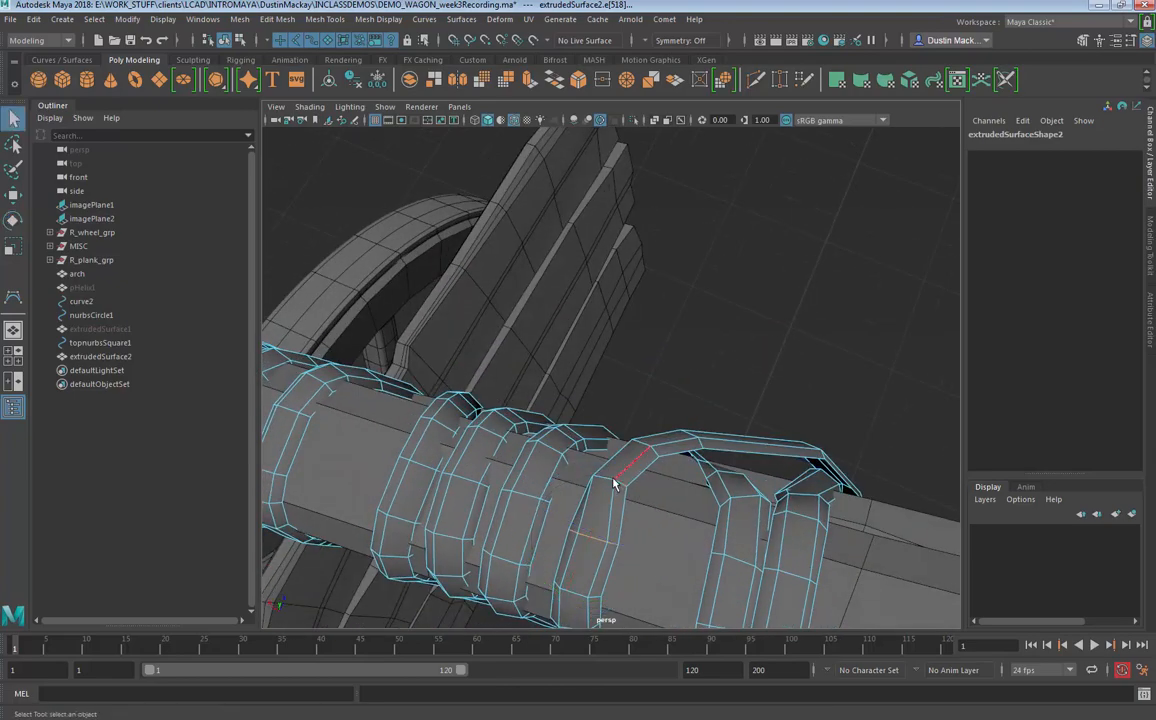
{"action": "key", "text": "e"}
{"action": "key", "text": "q"}
Step: Rotate the following edge loops along the strip crossing the arch and move its raised loops closer to the beam
{"action": "left_click", "coordinate": [658, 446]}
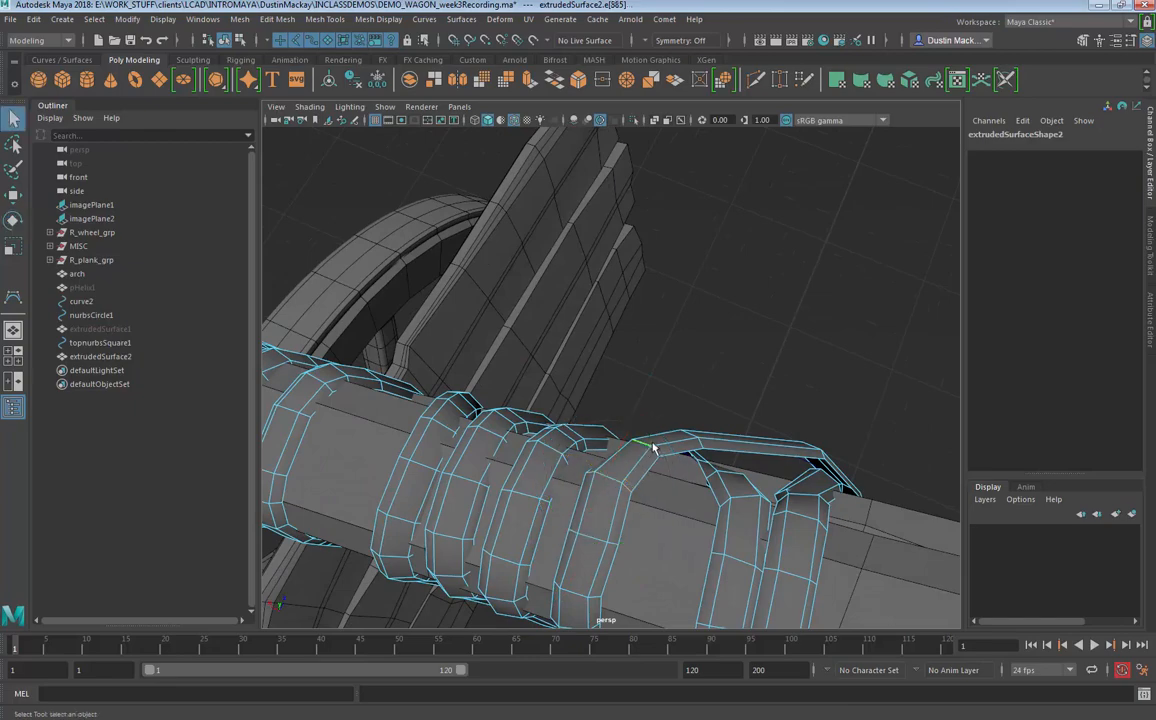
{"action": "key", "text": "e"}
{"action": "key", "text": "q"}
{"action": "left_click", "coordinate": [700, 448]}
{"action": "key", "text": "e"}
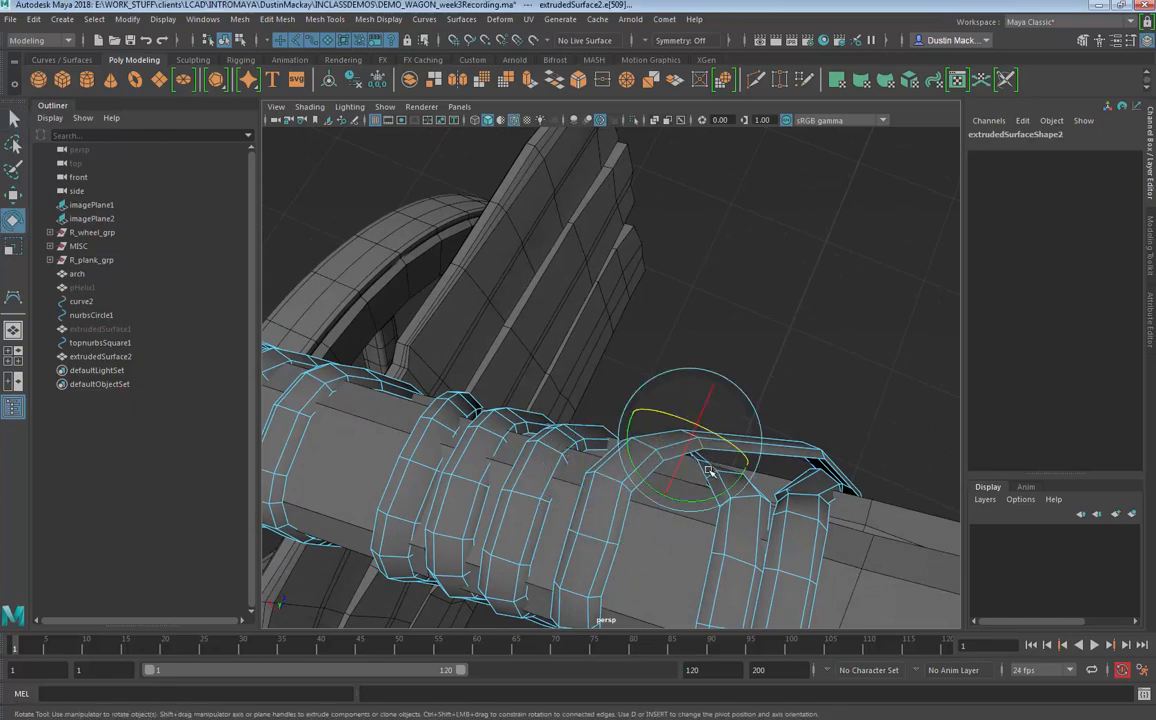
{"action": "key", "text": "w"}
{"action": "left_click_drag", "start_coordinate": [700, 448], "coordinate": [700, 505], "text": "alt"}
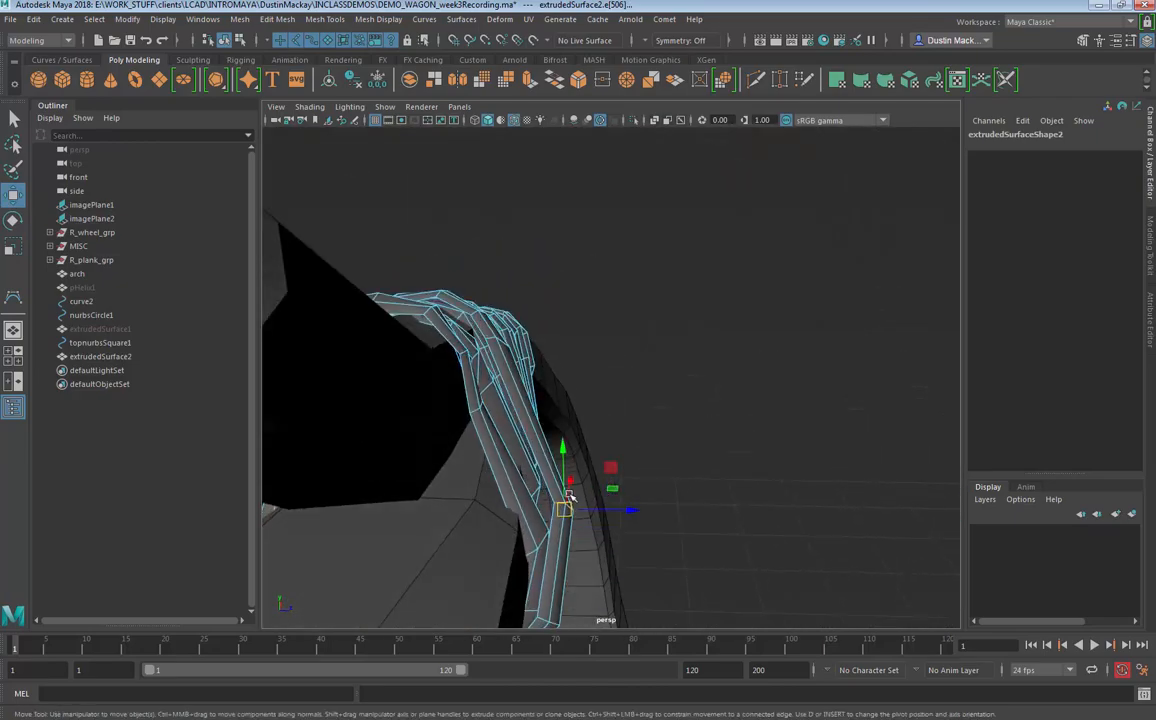
{"action": "left_click_drag", "start_coordinate": [561, 510], "coordinate": [577, 385]}
Step: Split the edge ring of the long diagonal strip segment to add an edge loop across its middle
{"action": "right_click", "coordinate": [578, 413], "text": "ctrl"}
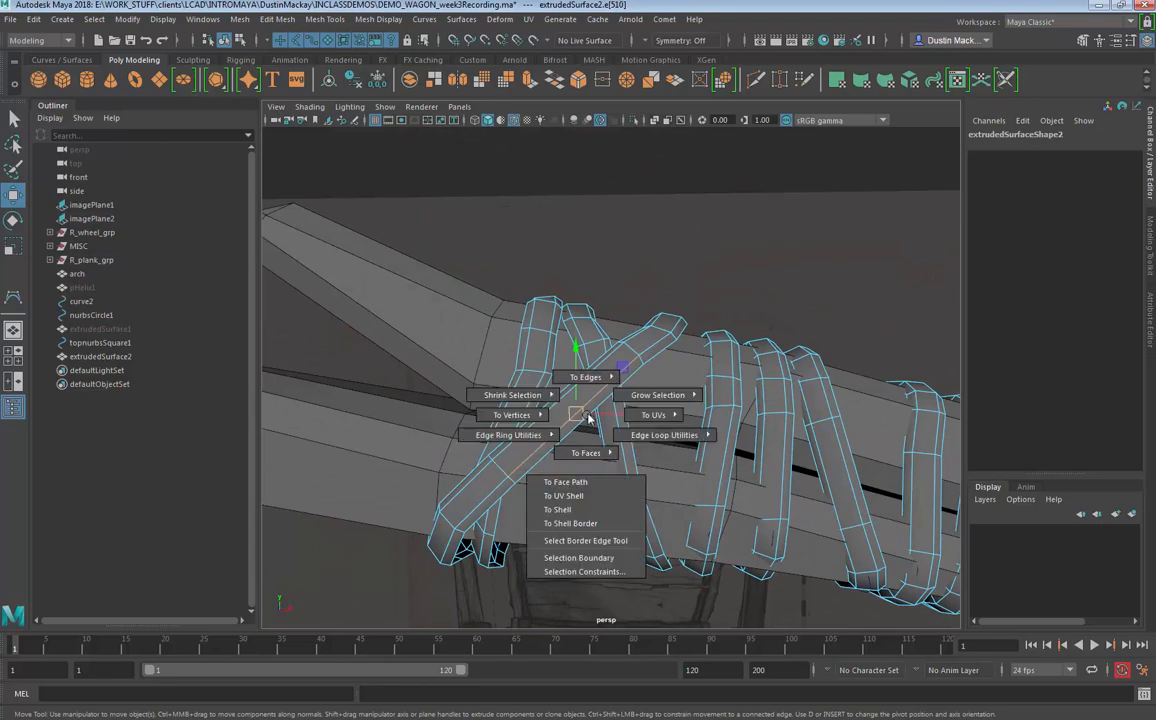
{"action": "right_click_drag", "start_coordinate": [524, 446], "coordinate": [622, 458], "text": "ctrl"}
{"action": "left_click_drag", "start_coordinate": [606, 371], "coordinate": [637, 506], "text": "alt"}
Step: Rotate and reposition the edge loop at the top of the neighbouring wrap beneath the crossing strip
{"action": "key", "text": "e"}
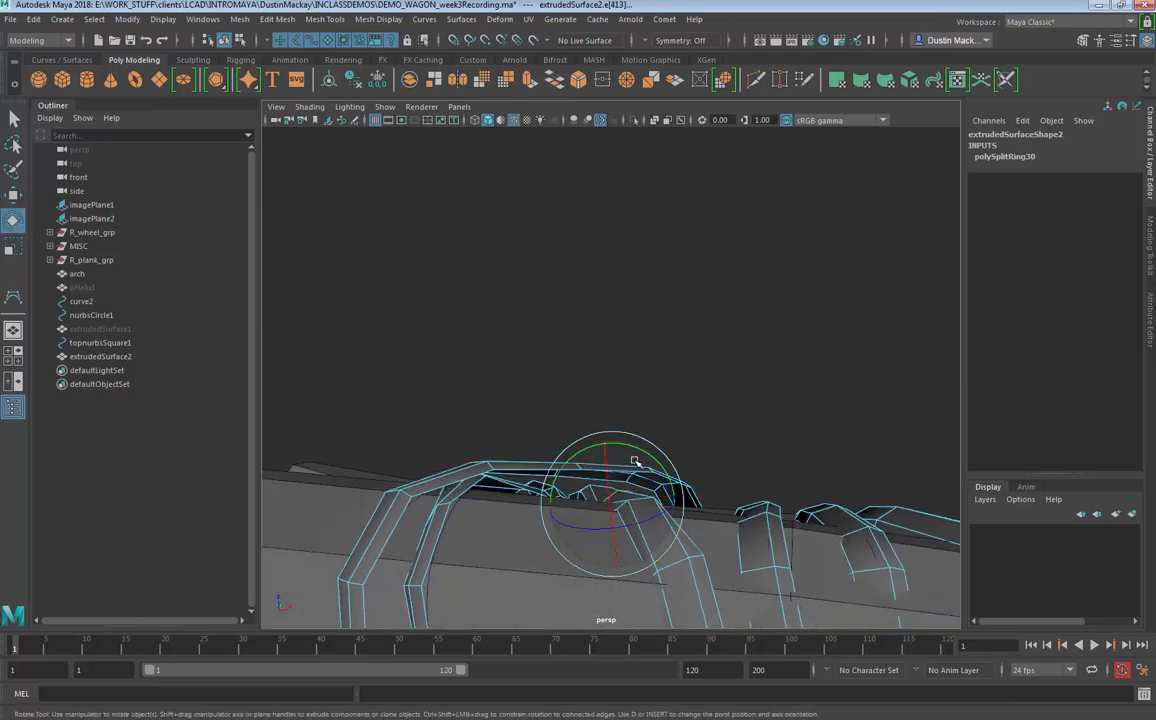
{"action": "key", "text": "w"}
{"action": "left_click_drag", "start_coordinate": [611, 505], "coordinate": [683, 537]}
{"action": "key", "text": "e"}
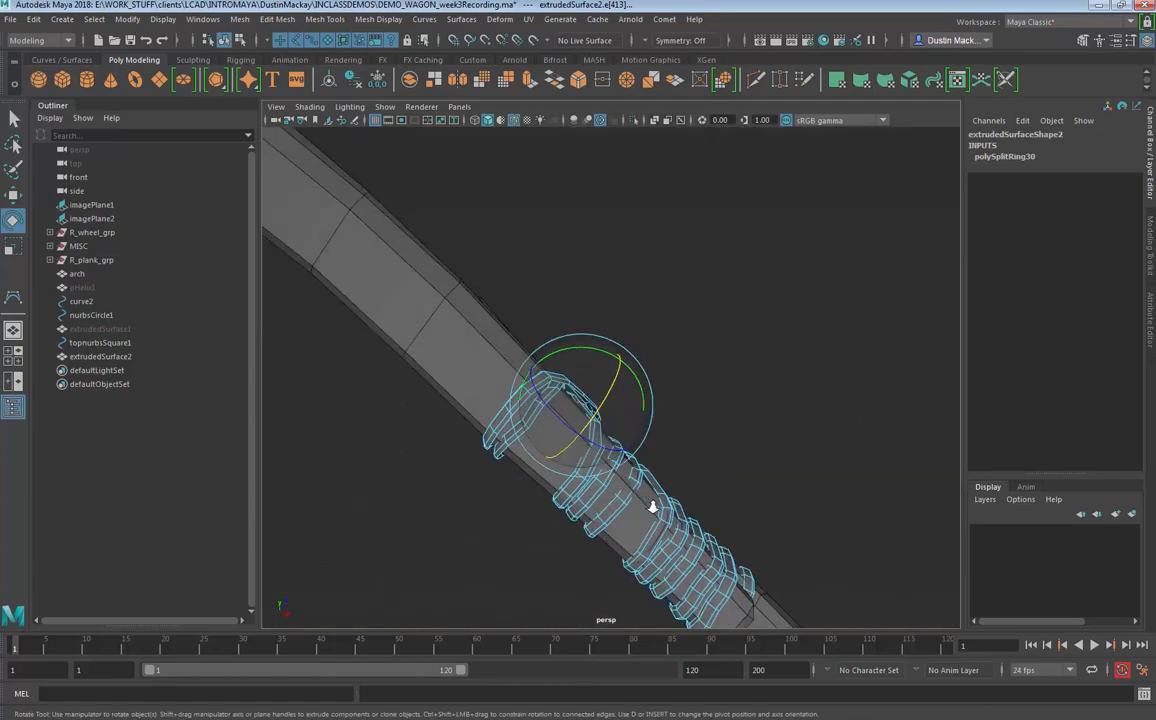
Step: Rotate an edge loop on the inner wrap near the fork to align the strip with the arch
{"action": "scroll", "coordinate": [650, 506], "scroll_direction": "up", "scroll_amount": 4}
{"action": "key", "text": "q"}
{"action": "key", "text": "e"}
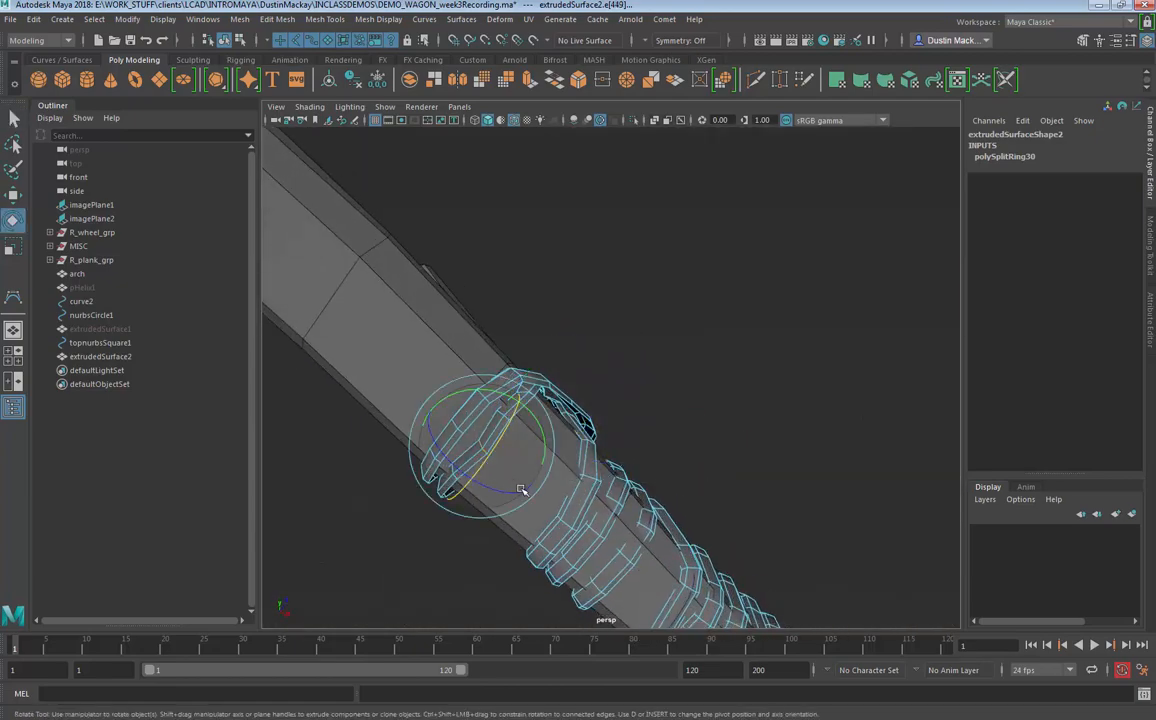
{"action": "left_click_drag", "start_coordinate": [519, 487], "coordinate": [483, 473]}
{"action": "key", "text": "q"}
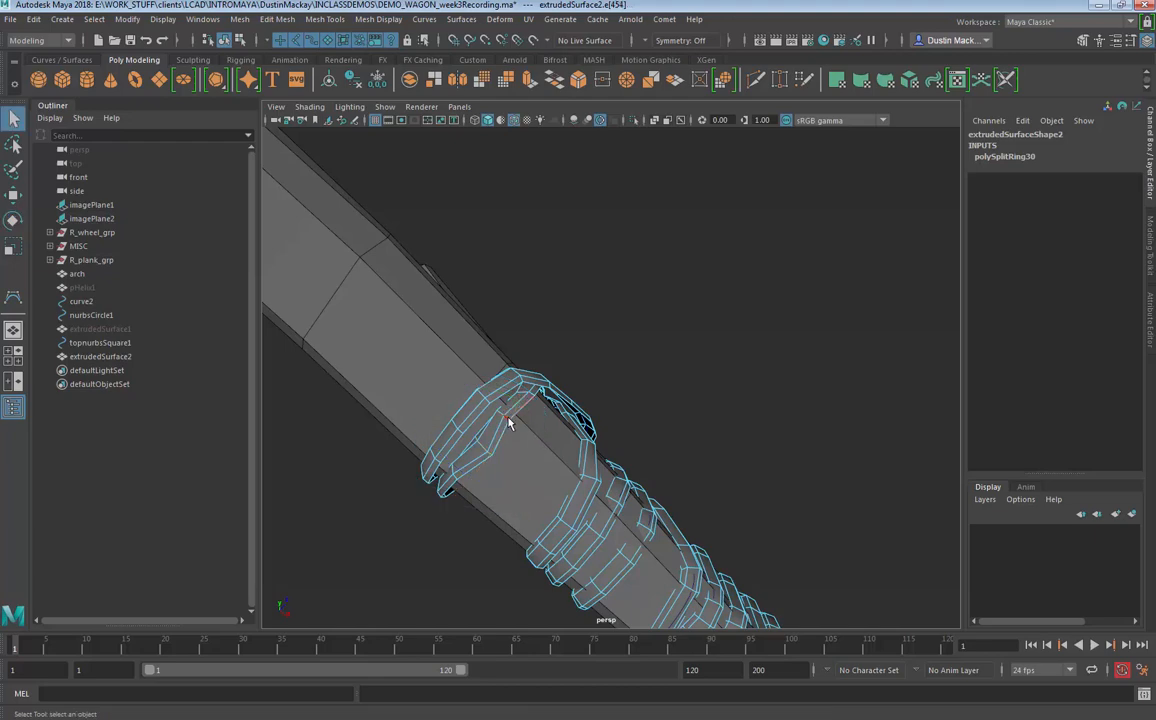
Step: Rotate the next two edge loops up the same inner wrap to flatten the strip over the beam's edge
{"action": "left_click", "coordinate": [508, 423]}
{"action": "key", "text": "e"}
{"action": "key", "text": "q"}
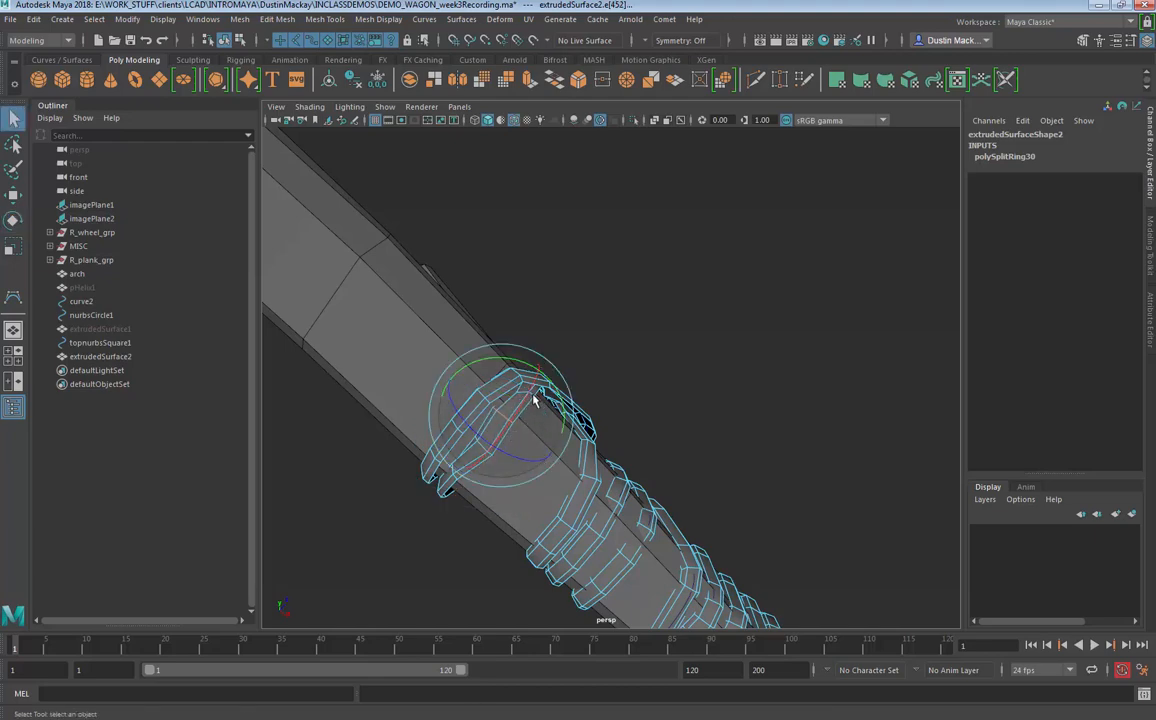
{"action": "left_click", "coordinate": [532, 396]}
{"action": "key", "text": "e"}
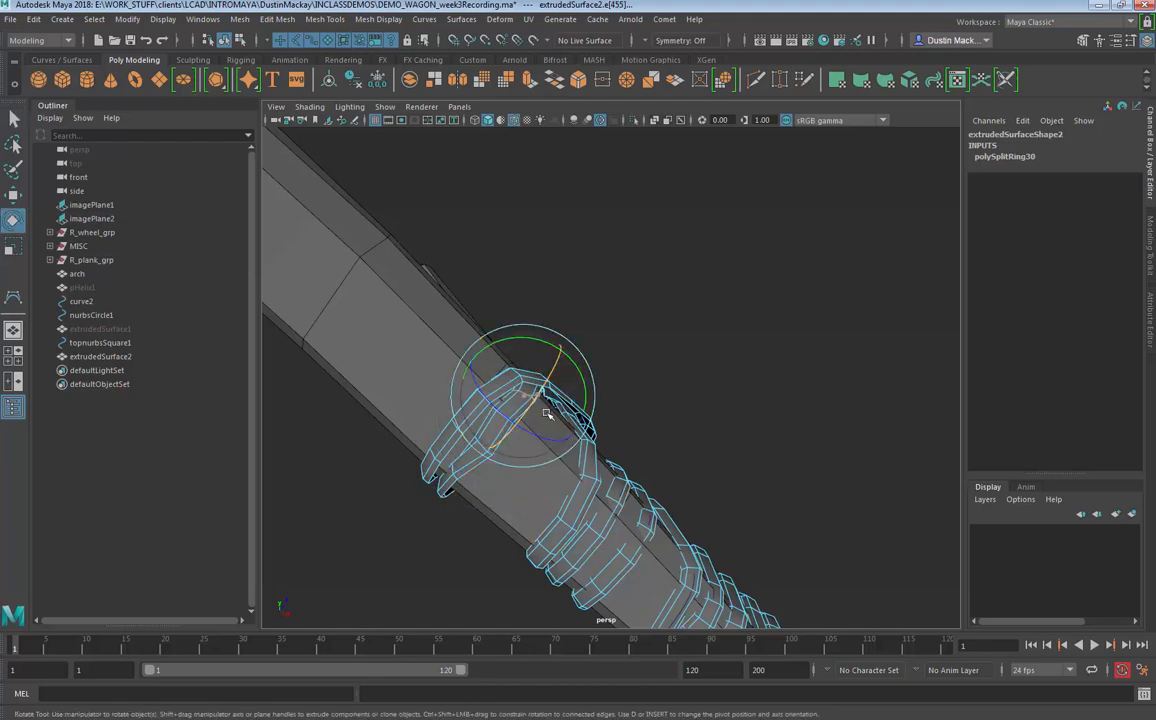
{"action": "key", "text": "w"}
{"action": "left_click_drag", "start_coordinate": [550, 420], "coordinate": [603, 398], "text": "alt"}
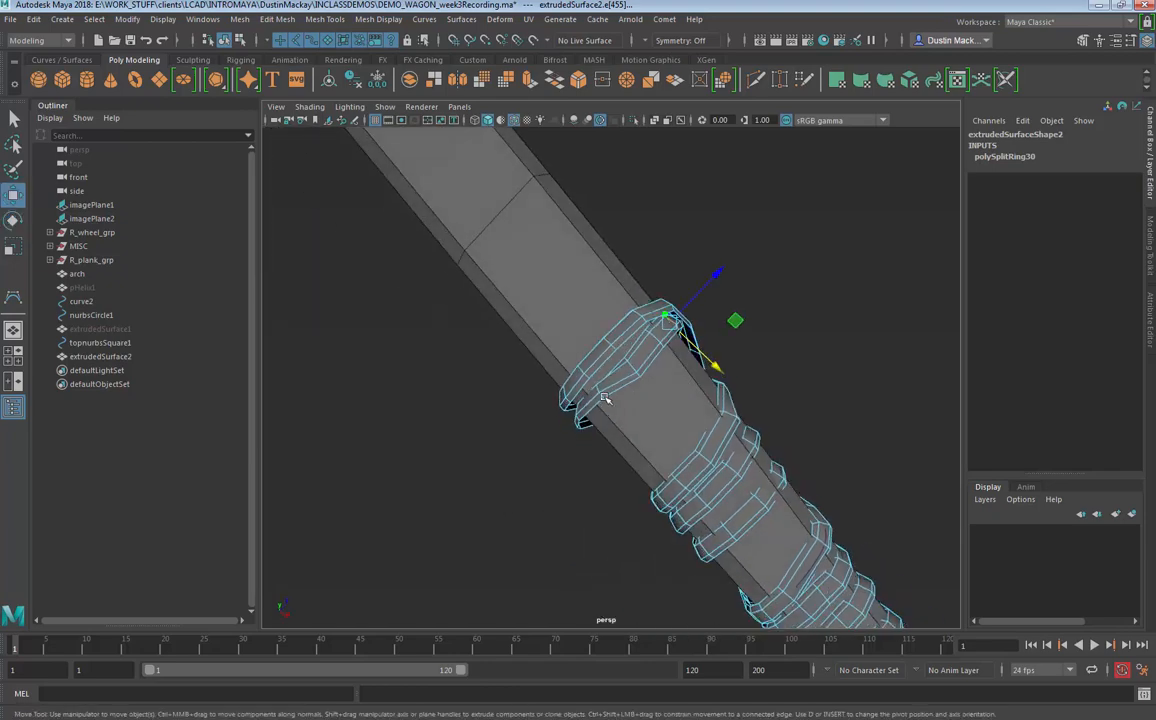
Step: Rotate the edge loop at the lower side of that wrap and move it against the beam
{"action": "double_click", "coordinate": [597, 395]}
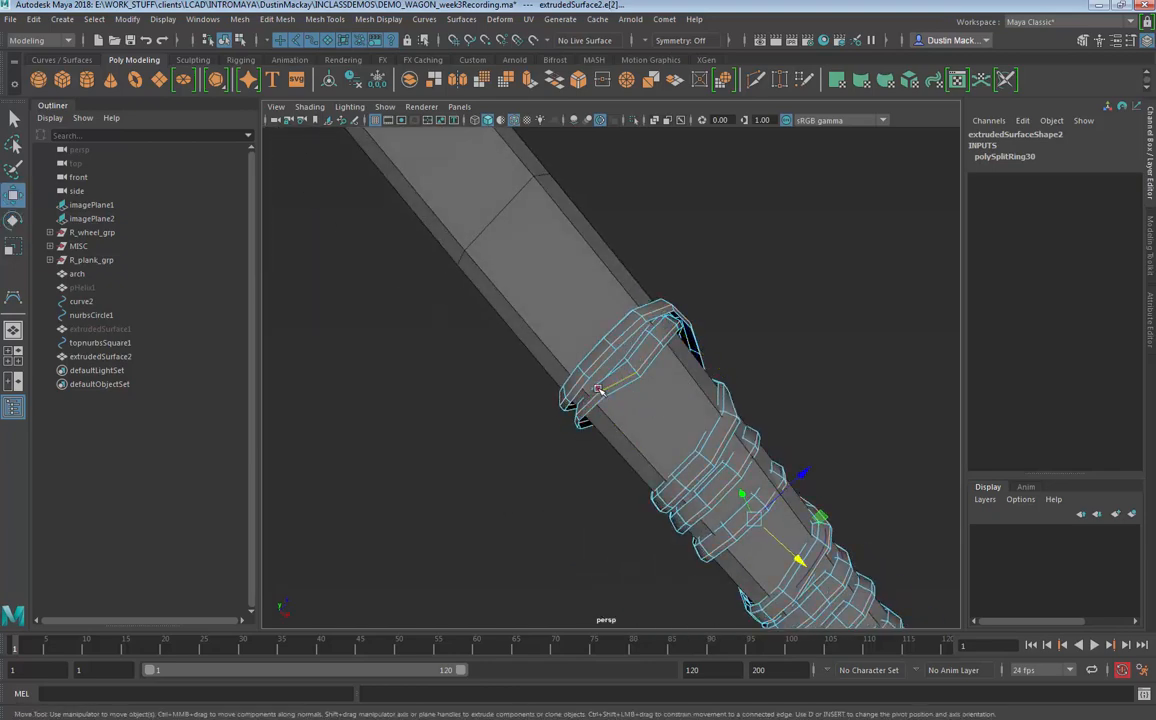
{"action": "left_click", "coordinate": [597, 391]}
{"action": "key", "text": "e"}
{"action": "key", "text": "w"}
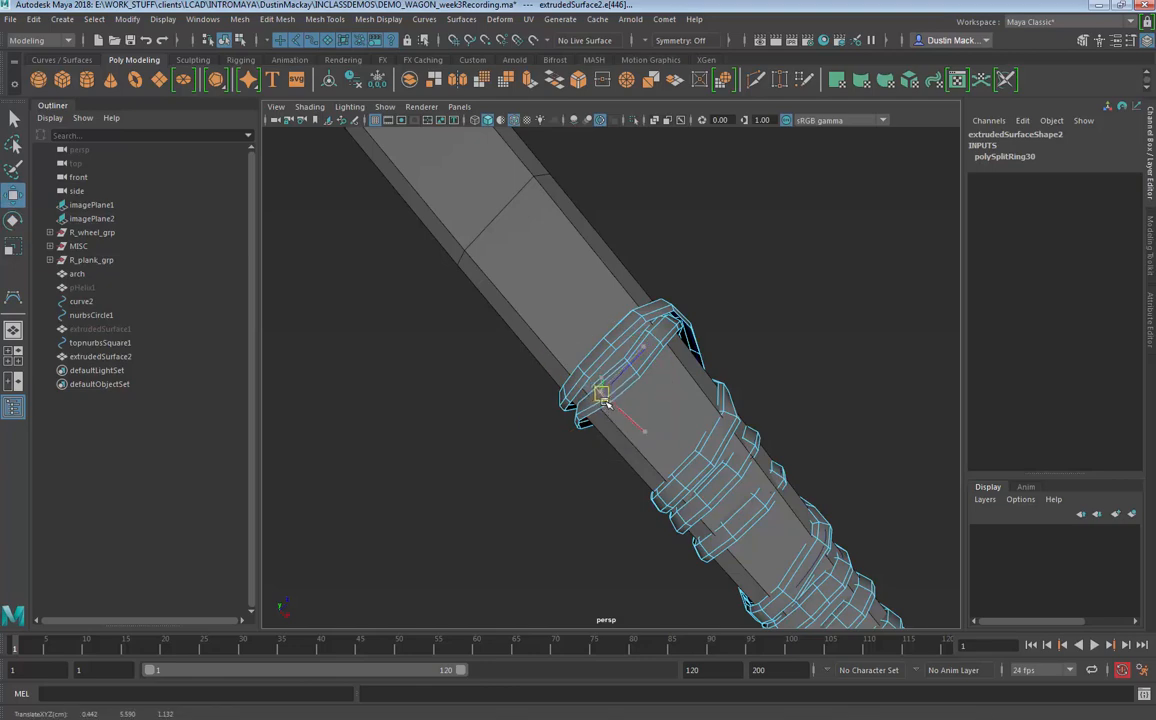
Step: Rotate the edge loops on the lower part of the inner wrap beside the fork to flatten the strip against the beam
{"action": "left_click_drag", "start_coordinate": [604, 354], "coordinate": [612, 421], "text": "alt"}
{"action": "key", "text": "q"}
{"action": "key", "text": "e"}
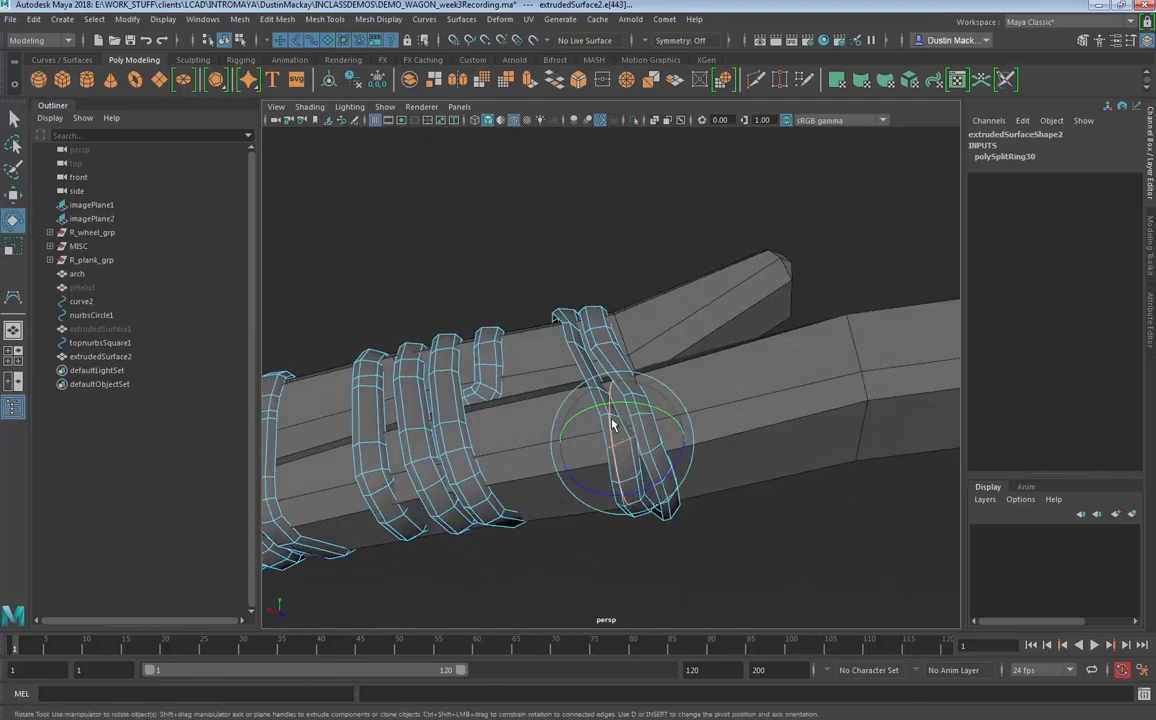
{"action": "key", "text": "q"}
{"action": "left_click", "coordinate": [618, 412]}
{"action": "key", "text": "e"}
{"action": "key", "text": "q"}
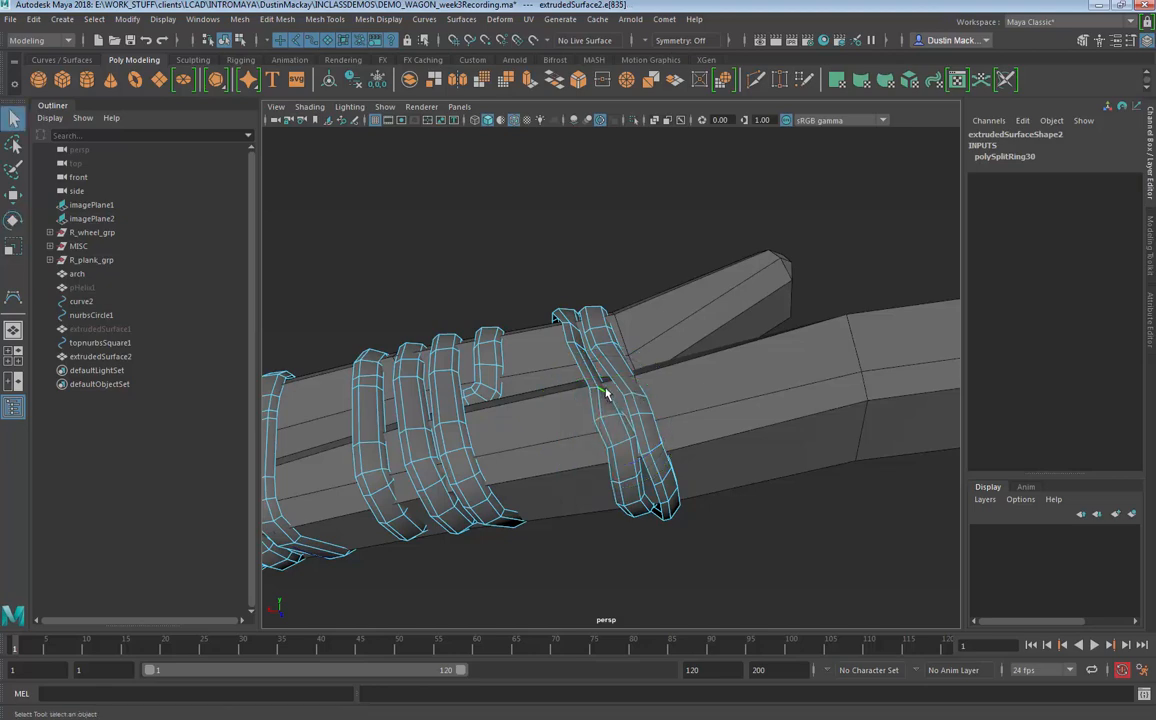
Step: Rotate the next three edge loops up the same inner wrap to follow the upper beam's surface
{"action": "left_click", "coordinate": [588, 380]}
{"action": "key", "text": "e"}
{"action": "left_click_drag", "start_coordinate": [619, 403], "coordinate": [588, 366], "text": "alt"}
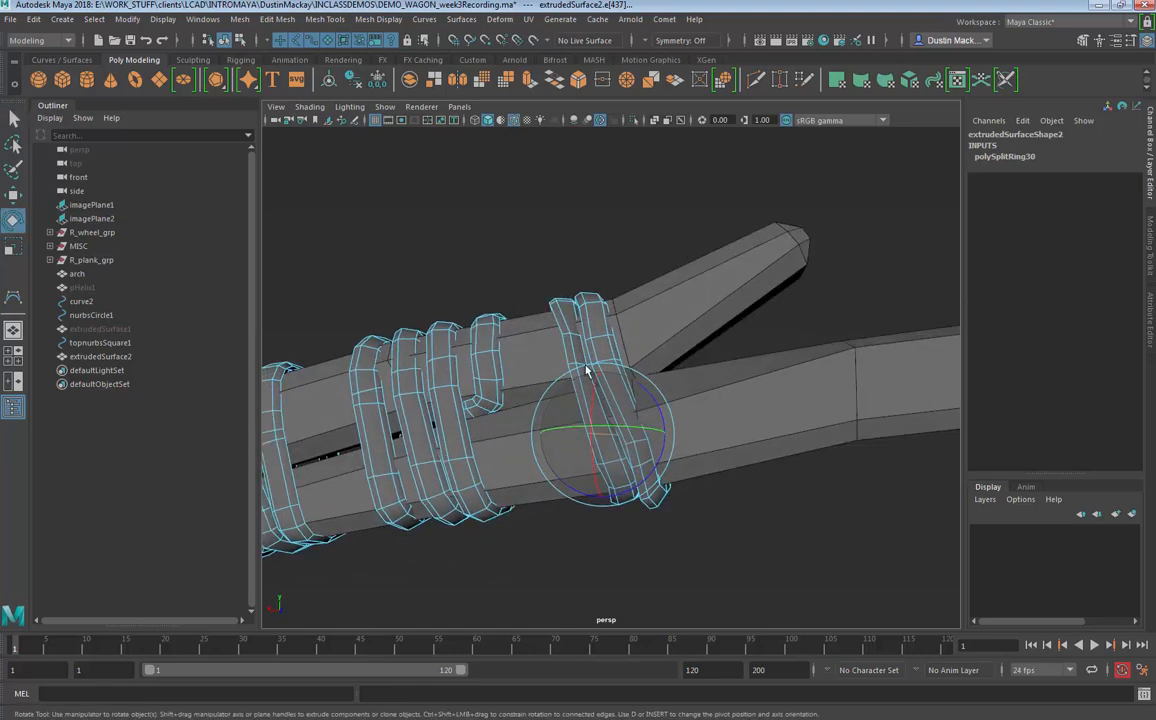
{"action": "key", "text": "q"}
{"action": "left_click", "coordinate": [590, 356]}
{"action": "key", "text": "e"}
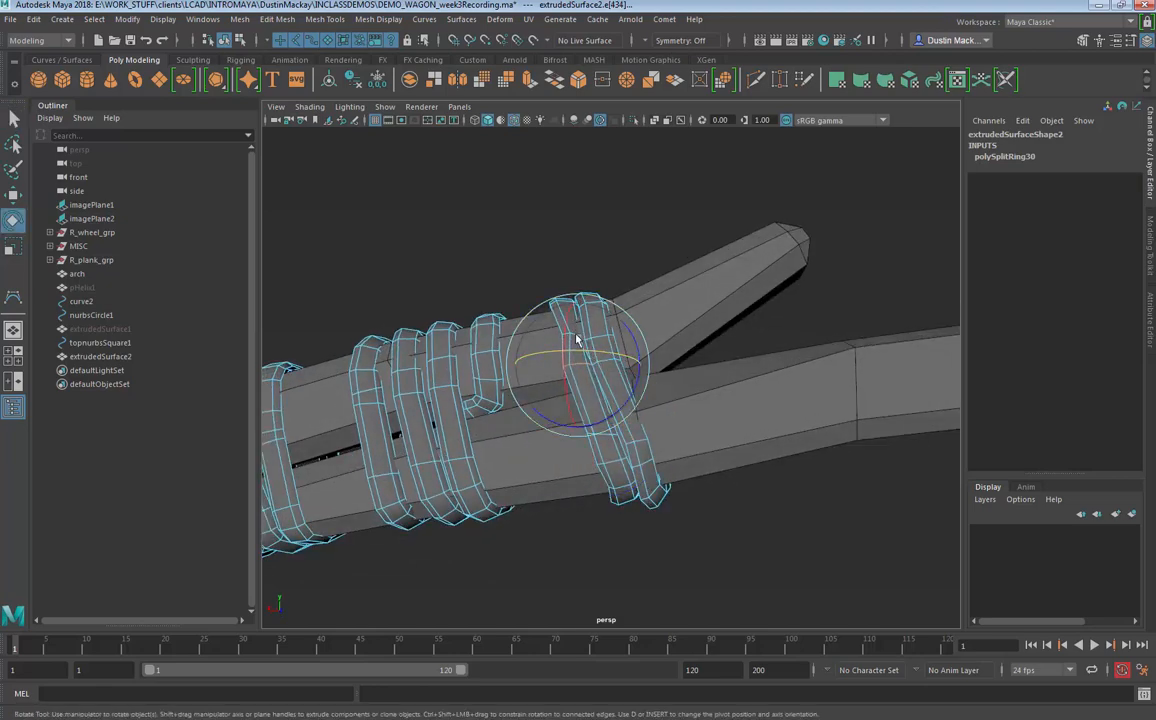
{"action": "key", "text": "q"}
{"action": "left_click", "coordinate": [590, 320]}
{"action": "key", "text": "e"}
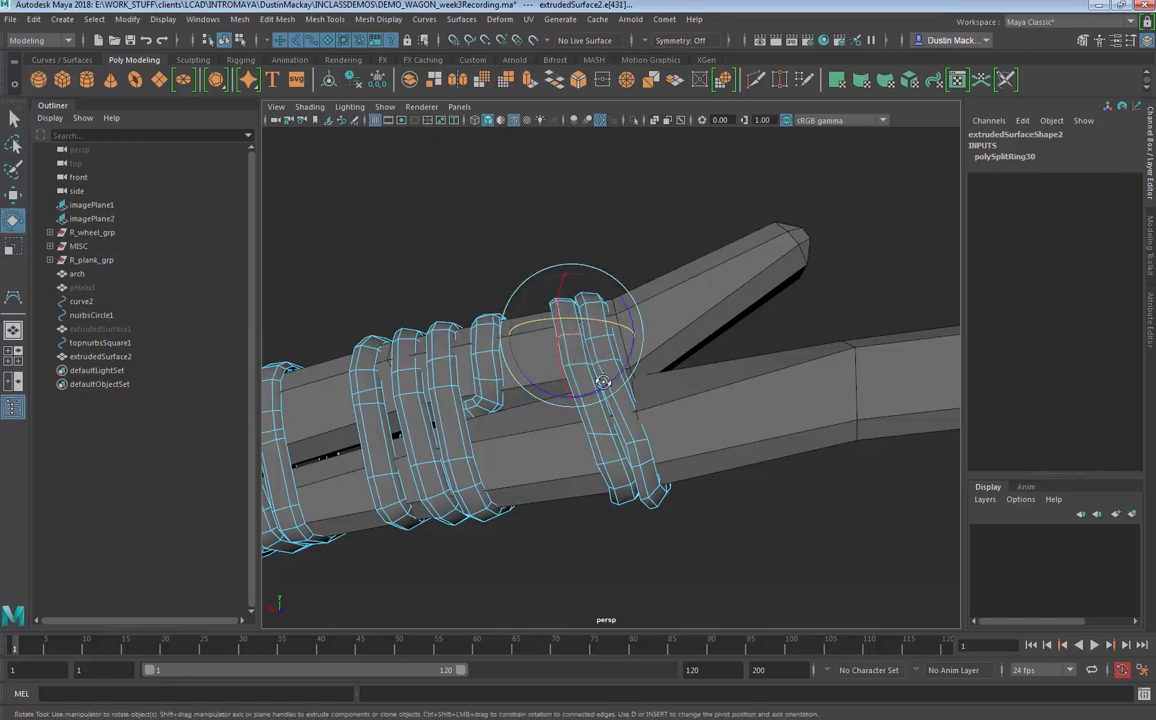
Step: Rotate and move the edge loops at the lower end of the middle upright wrap on the opposite side of the arch
{"action": "left_click_drag", "start_coordinate": [603, 382], "coordinate": [628, 440], "text": "alt"}
{"action": "key", "text": "q"}
{"action": "key", "text": "e"}
{"action": "key", "text": "w"}
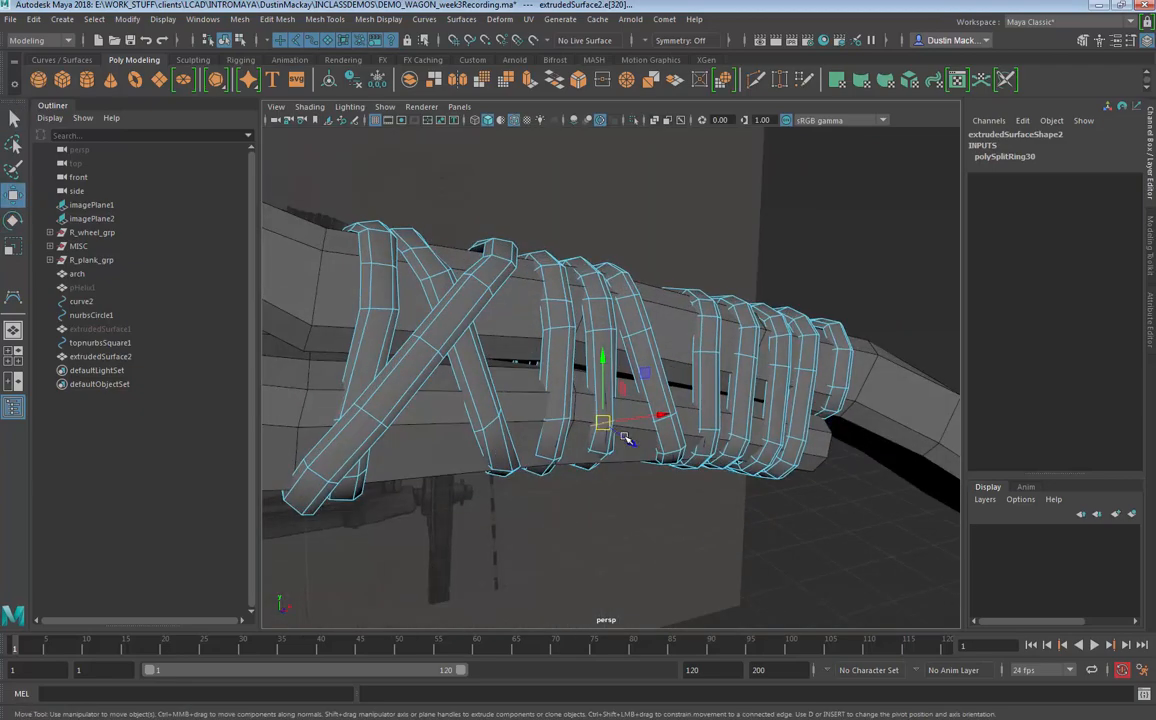
{"action": "left_click", "coordinate": [600, 453]}
{"action": "key", "text": "e"}
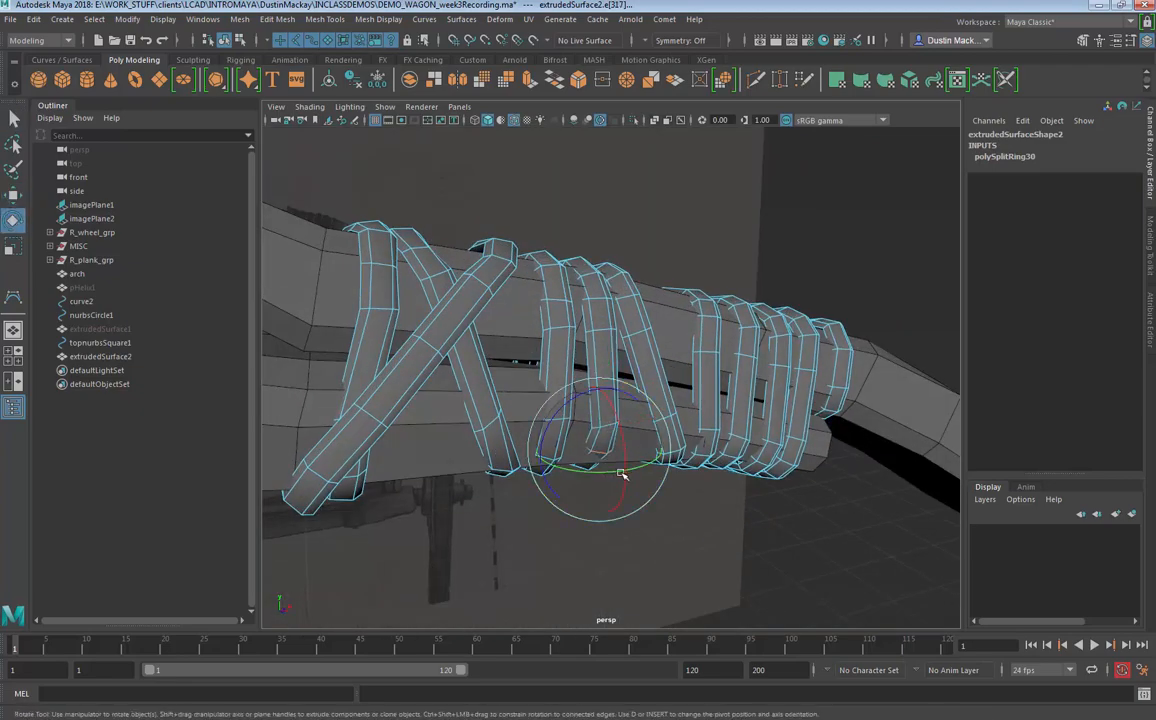
{"action": "key", "text": "w"}
{"action": "left_click_drag", "start_coordinate": [614, 464], "coordinate": [543, 483]}
Step: Rotate and move the lower edge loops of the adjacent wrap nearer the crossing strip to seat it against the beam
{"action": "key", "text": "e"}
{"action": "key", "text": "w"}
{"action": "left_click", "coordinate": [535, 461]}
{"action": "key", "text": "e"}
{"action": "key", "text": "w"}
{"action": "left_click", "coordinate": [549, 445]}
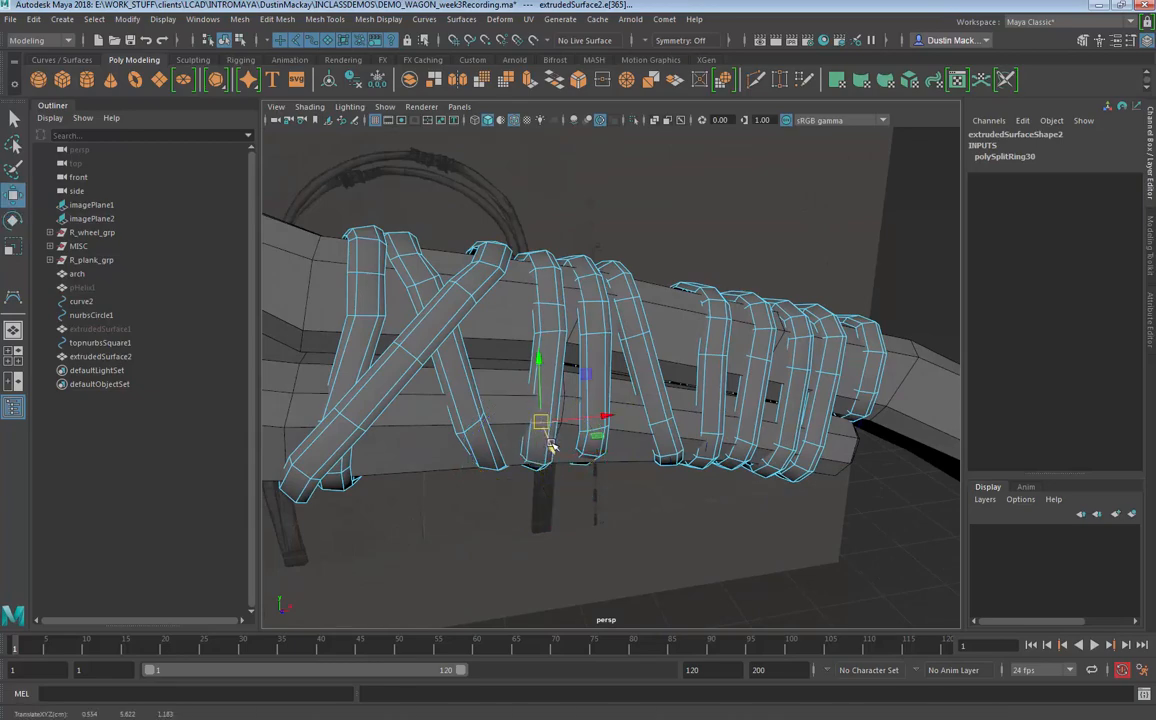
Step: Return the wrap strip to object mode, check it around the arch and save the scene
{"action": "right_click_drag", "start_coordinate": [592, 378], "coordinate": [628, 357]}
{"action": "left_click", "coordinate": [785, 470]}
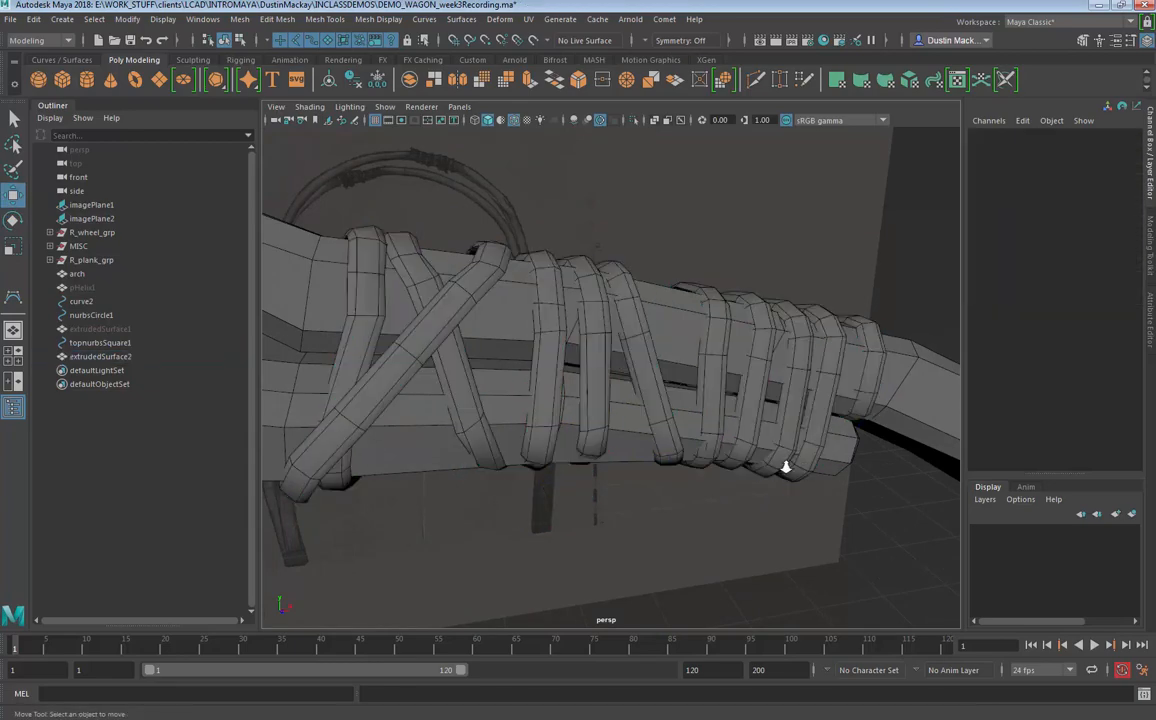
{"action": "right_click_drag", "start_coordinate": [785, 468], "coordinate": [656, 480], "text": "alt"}
{"action": "left_click_drag", "start_coordinate": [656, 480], "coordinate": [828, 497], "text": "alt"}
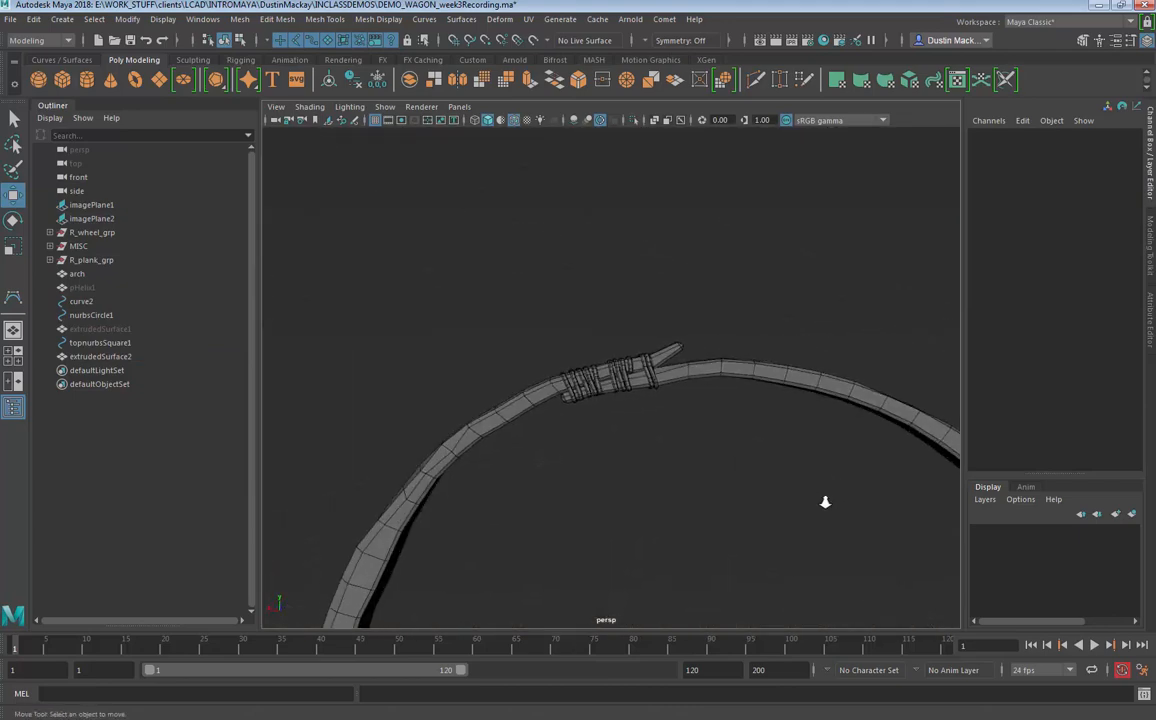
{"action": "right_click_drag", "start_coordinate": [826, 501], "coordinate": [879, 524], "text": "alt"}
{"action": "left_click_drag", "start_coordinate": [879, 524], "coordinate": [676, 449], "text": "alt"}
{"action": "left_click", "coordinate": [615, 440]}
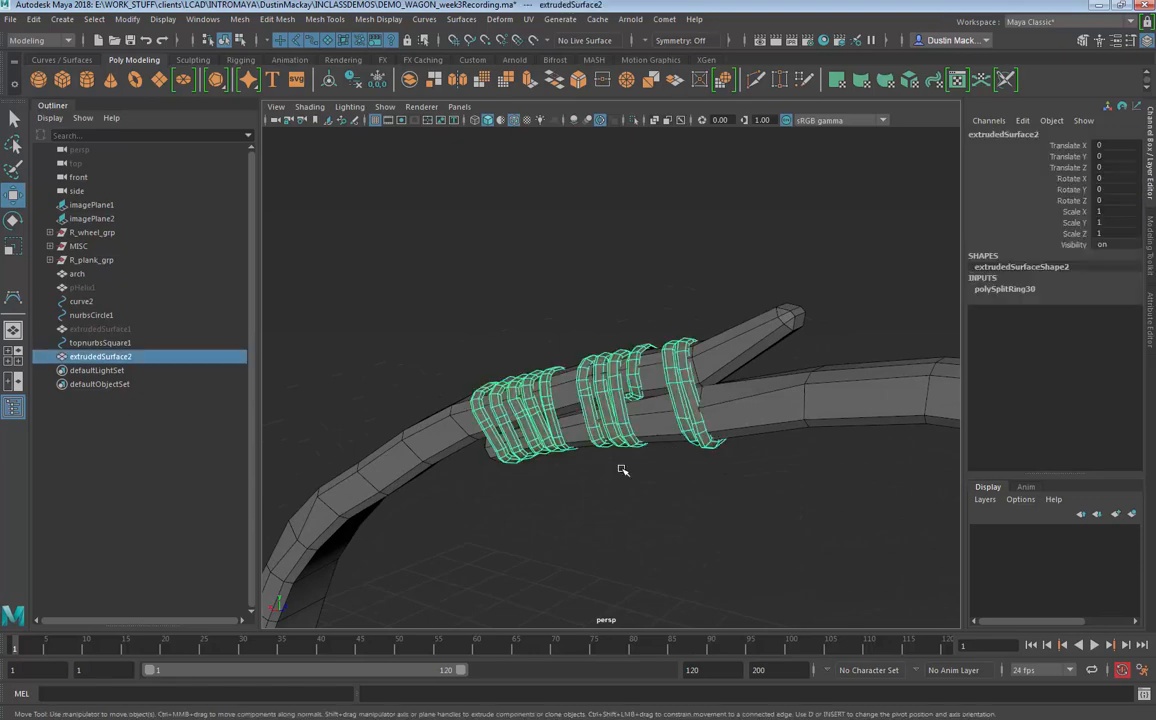
{"action": "key", "text": "ctrl+s"}
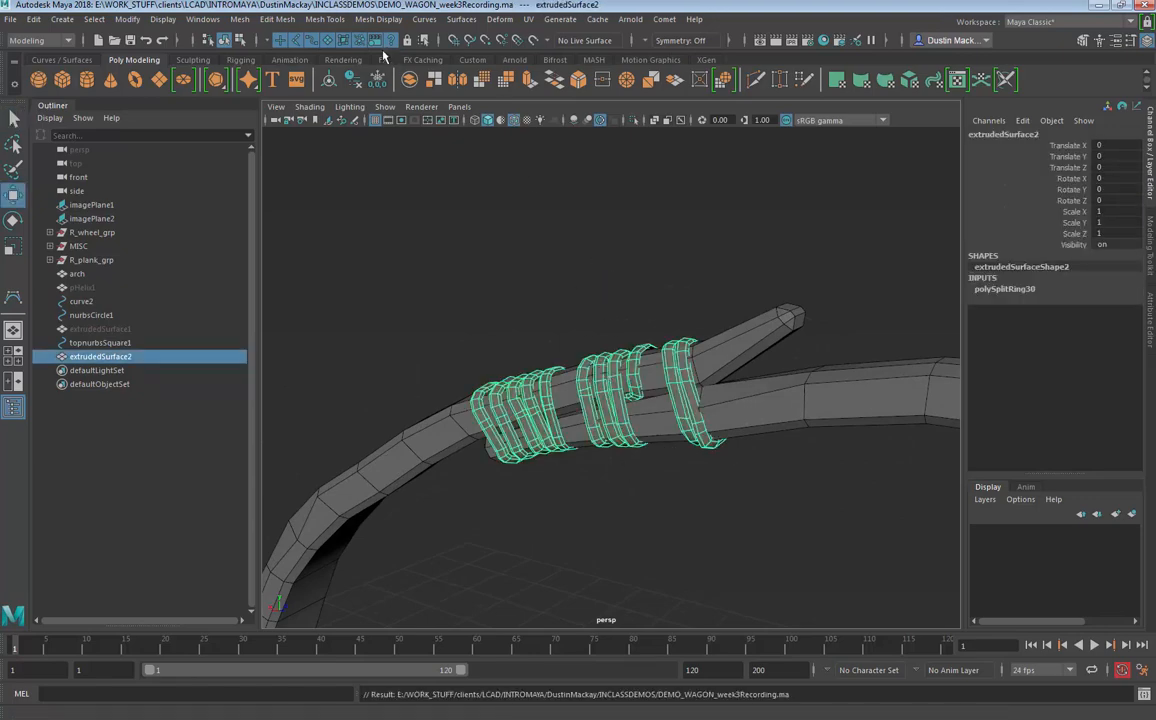
Step: Try to extrude the wrap strip's faces with a thickness of 0.05
{"action": "left_click", "coordinate": [278, 19]}
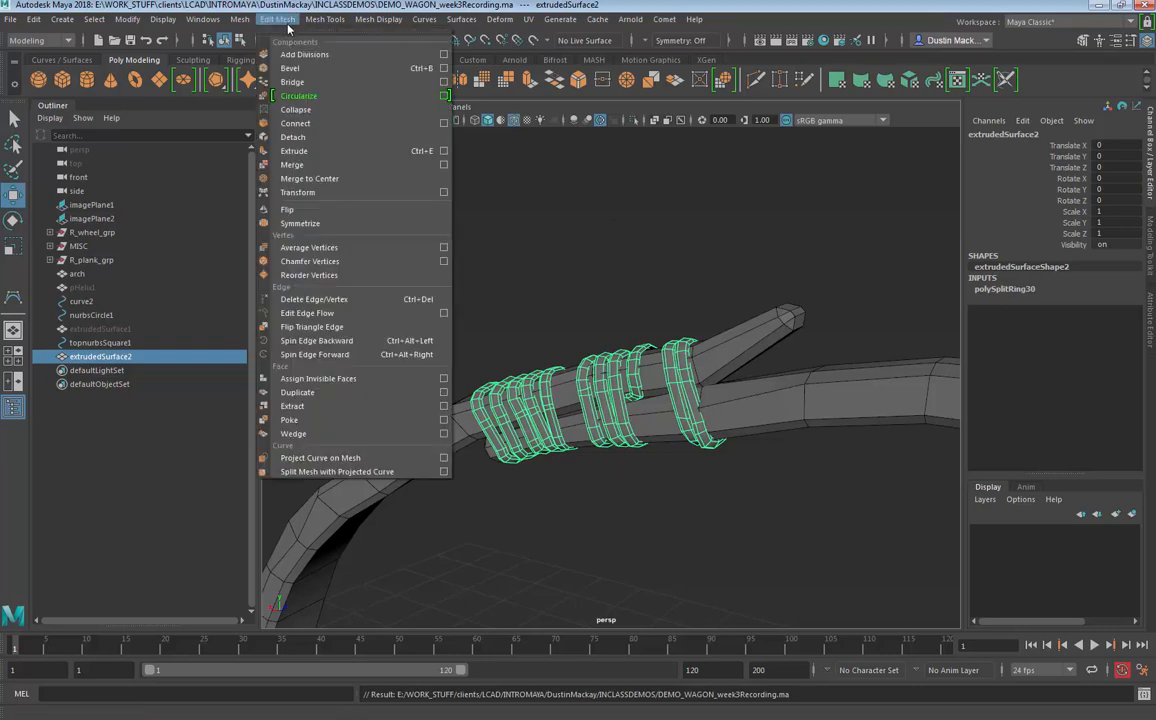
{"action": "mouse_move", "coordinate": [237, 22]}
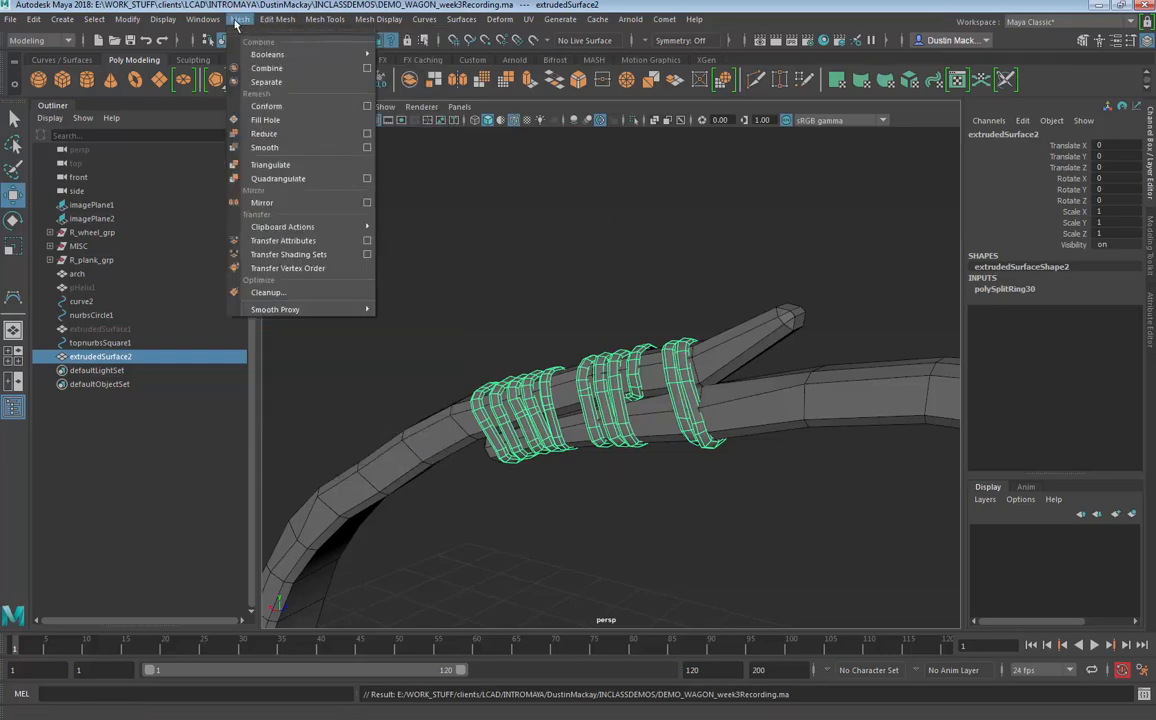
{"action": "mouse_move", "coordinate": [285, 20]}
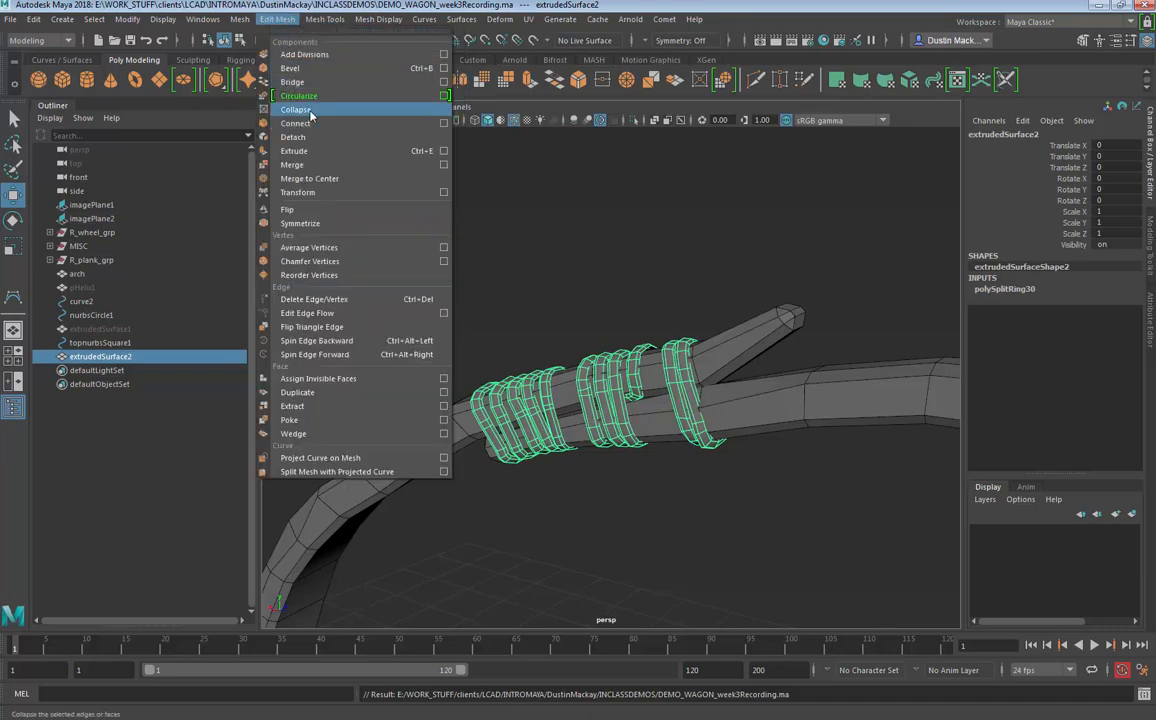
{"action": "left_click", "coordinate": [275, 138]}
{"action": "right_click_drag", "start_coordinate": [526, 419], "coordinate": [556, 420], "text": "alt"}
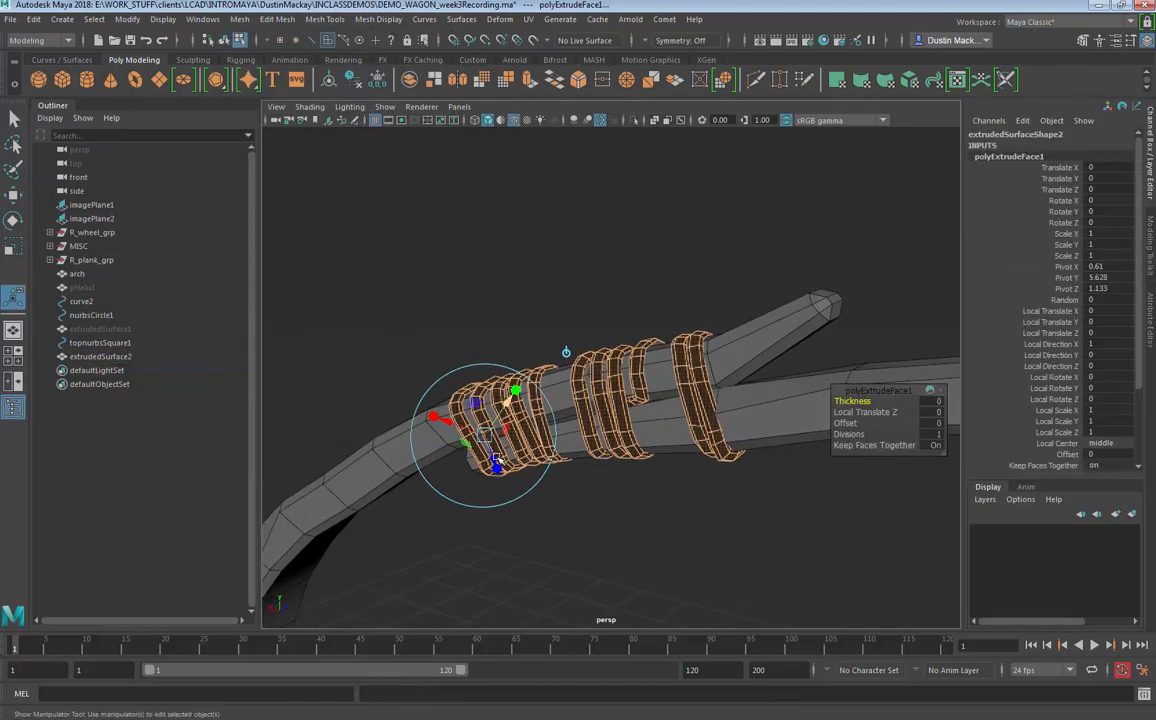
{"action": "left_click_drag", "start_coordinate": [497, 465], "coordinate": [491, 455]}
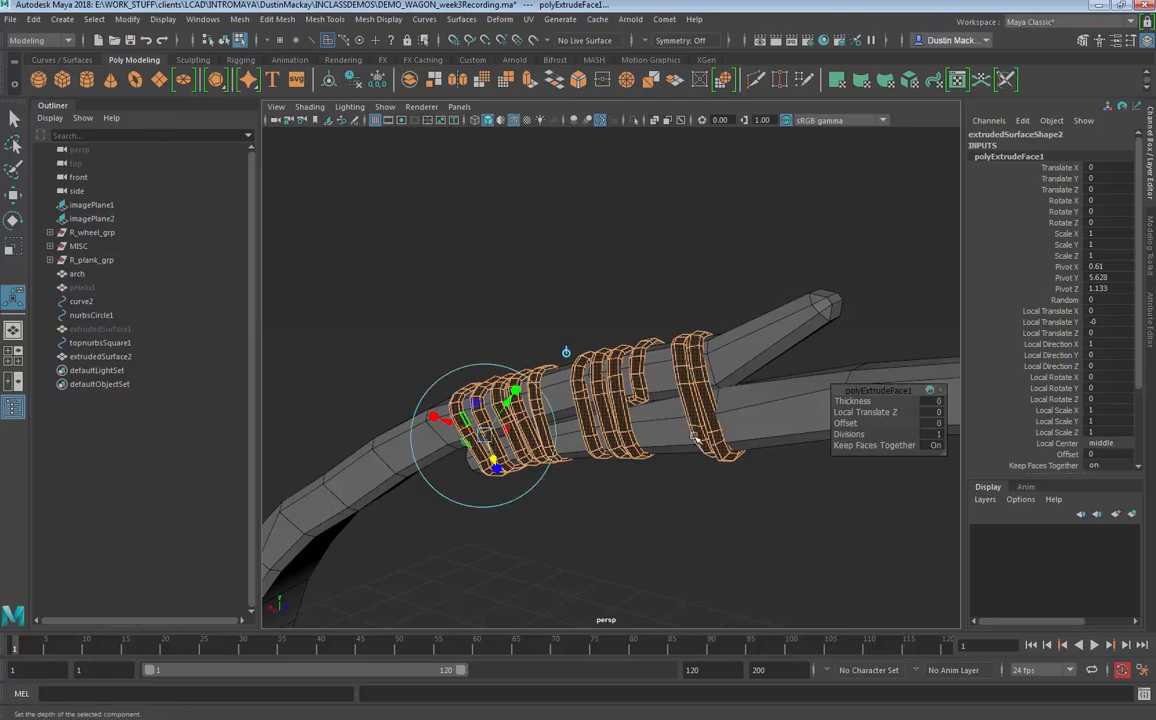
{"action": "left_click_drag", "start_coordinate": [852, 401], "coordinate": [851, 409]}
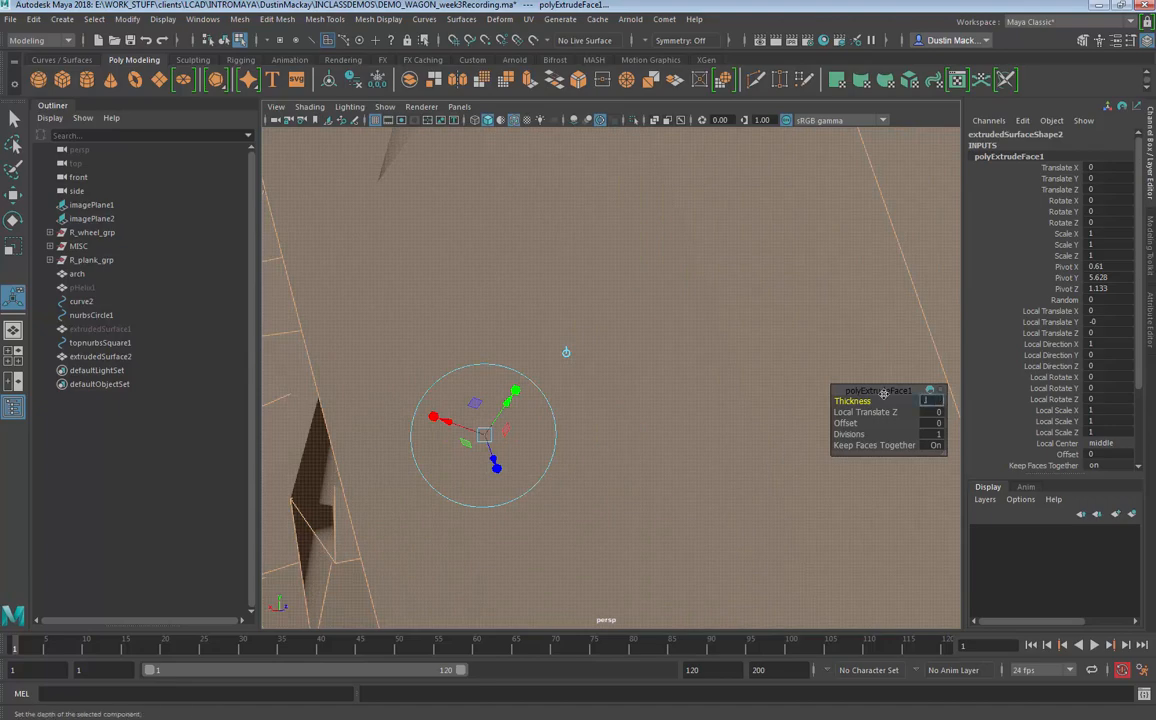
{"action": "type", "text": "5"}
{"action": "key", "text": "Return"}
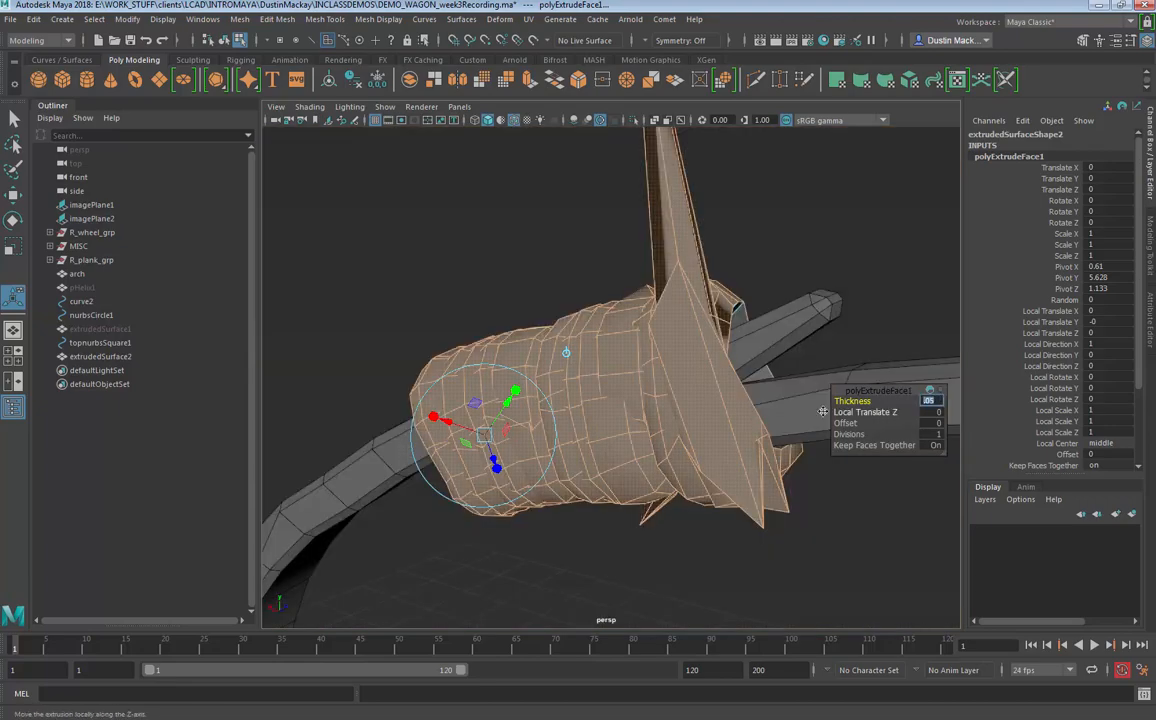
Step: Undo the extrusion's thickness and try values of 0.01 and 0.005 instead
{"action": "left_click_drag", "start_coordinate": [706, 371], "coordinate": [660, 384], "text": "alt"}
{"action": "middle_click_drag", "start_coordinate": [625, 402], "coordinate": [650, 413]}
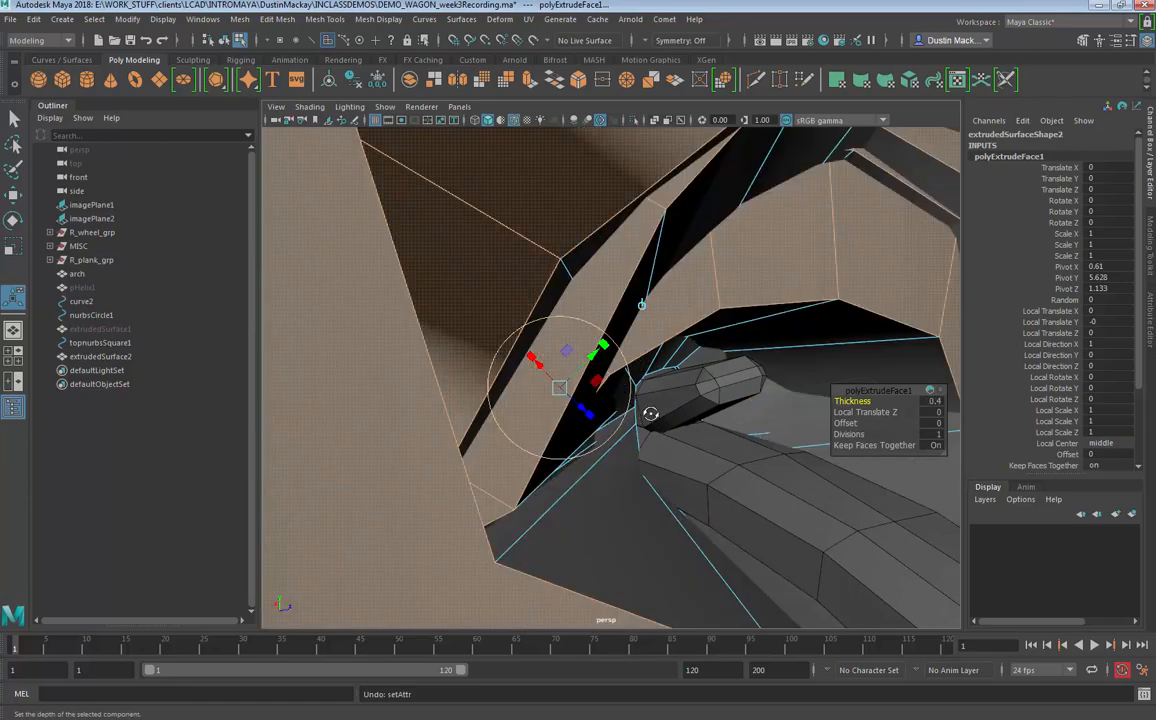
{"action": "left_click_drag", "start_coordinate": [650, 413], "coordinate": [588, 413], "text": "alt"}
{"action": "key", "text": "ctrl+z"}
{"action": "left_click", "coordinate": [931, 400]}
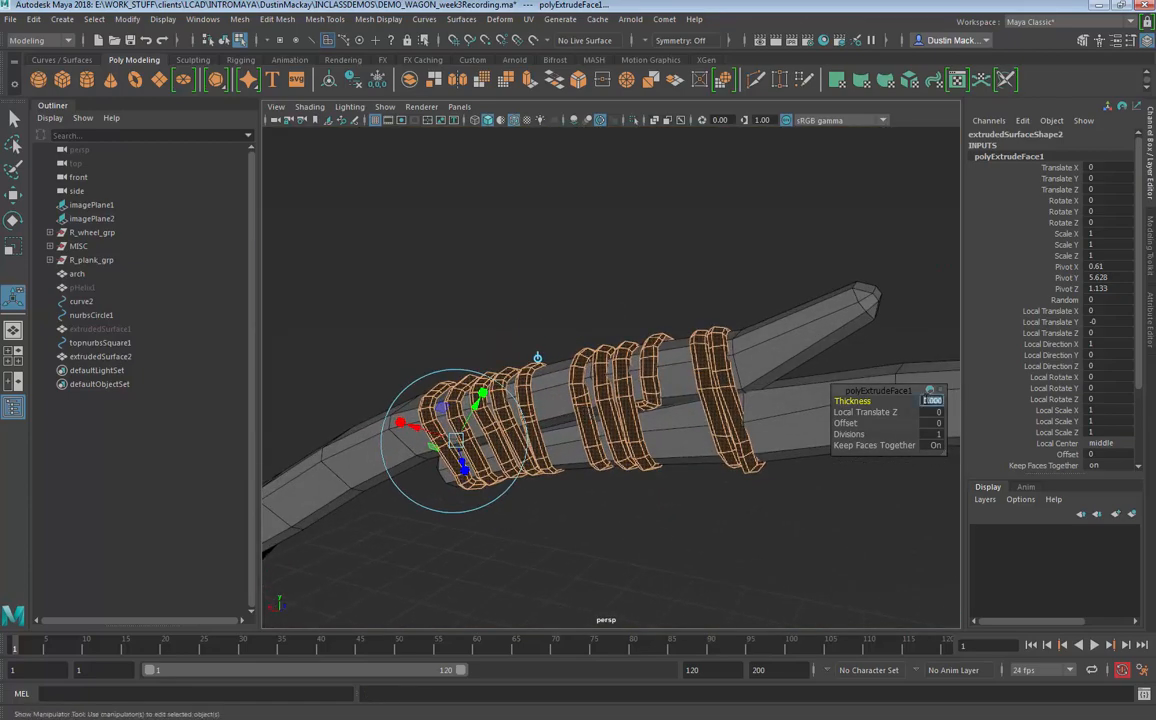
{"action": "type", "text": ".01"}
{"action": "key", "text": "Return"}
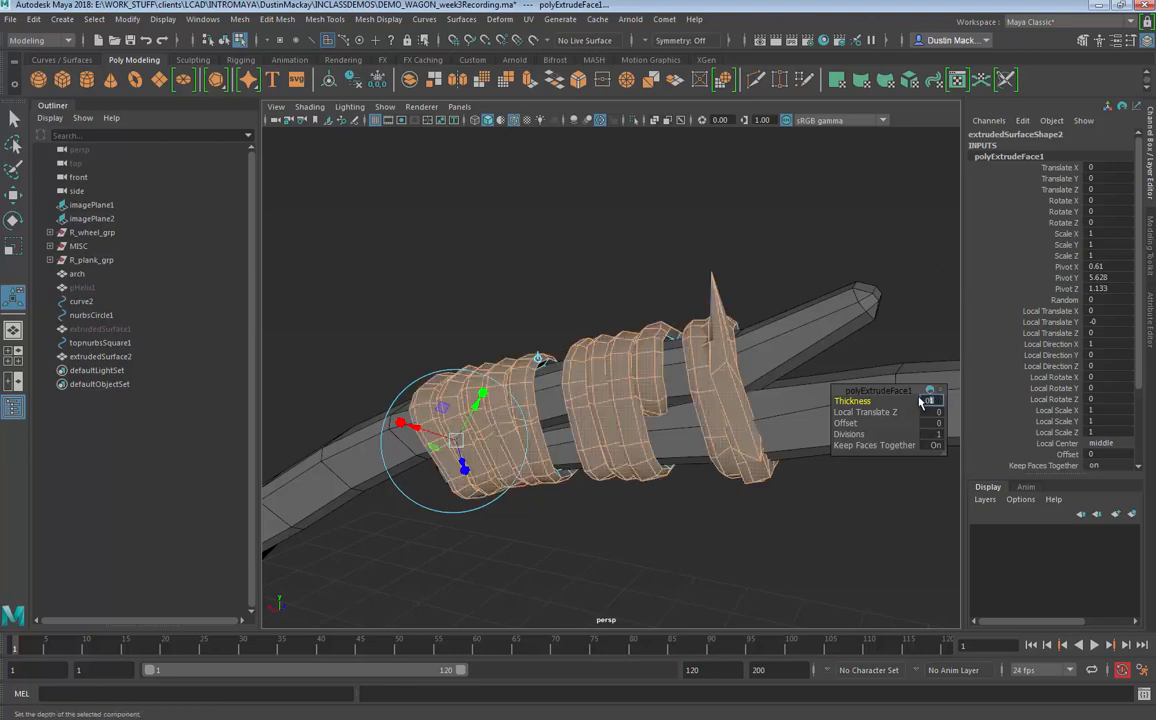
{"action": "key", "text": "Return"}
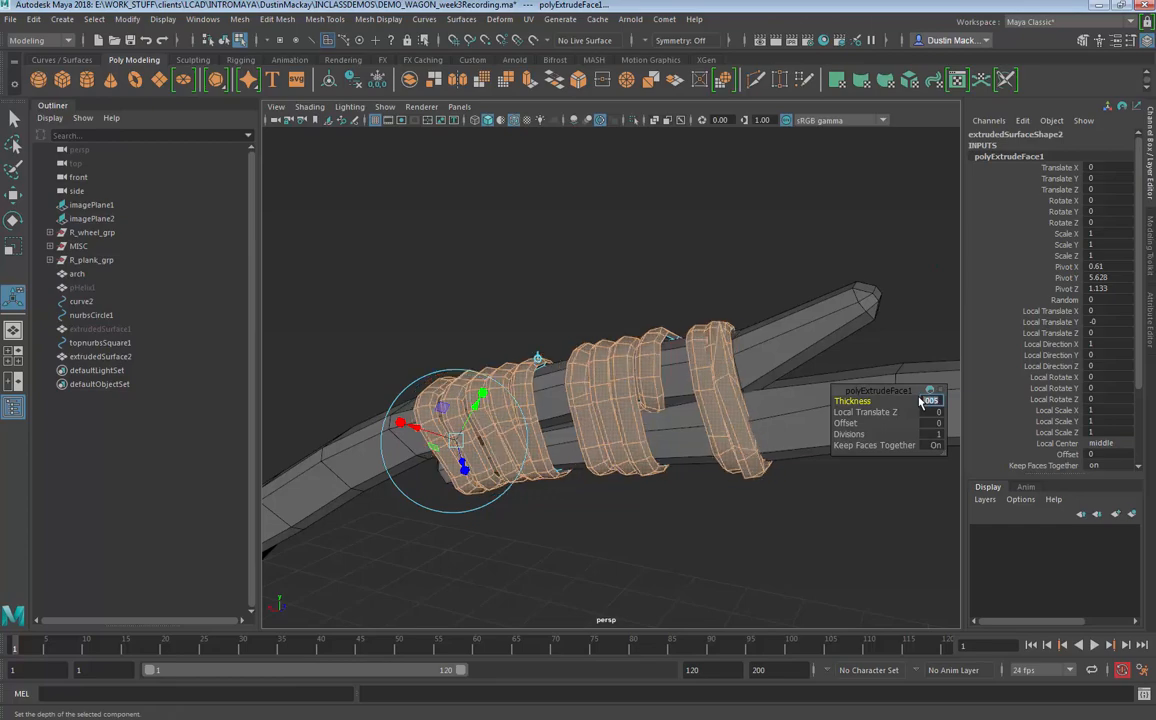
{"action": "left_click_drag", "start_coordinate": [701, 455], "coordinate": [790, 427], "text": "alt"}
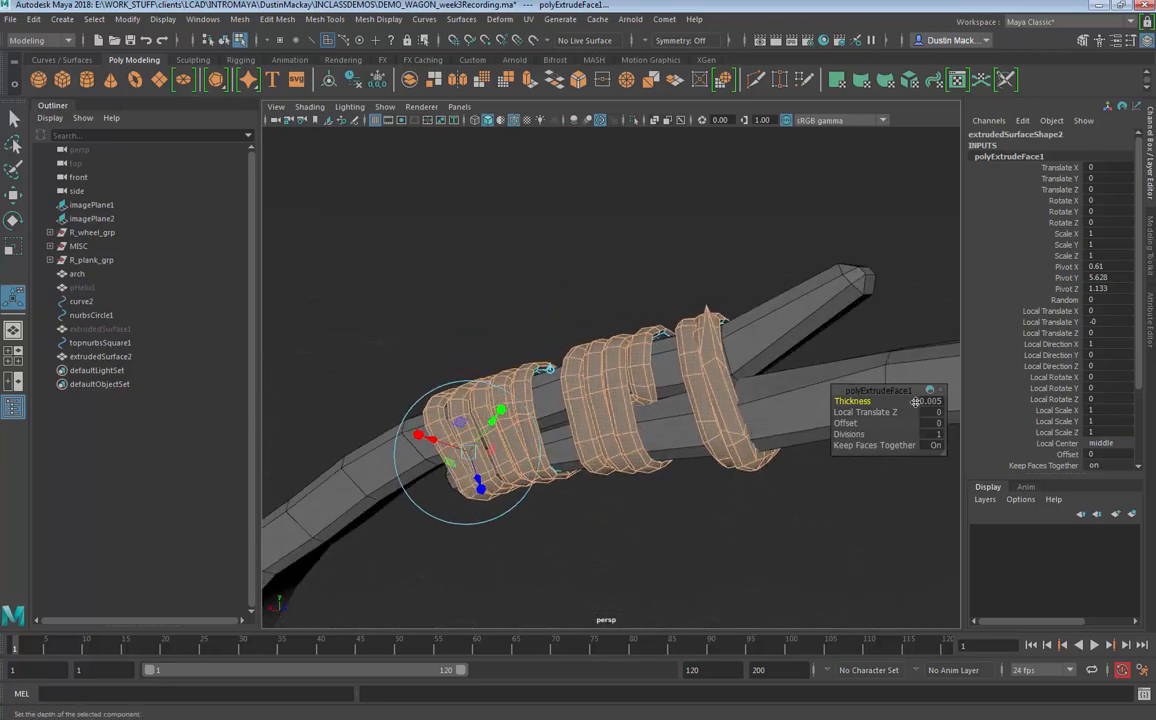
Step: Undo the strip's thickness changes and its face extrusion
{"action": "key", "text": "ctrl+z"}
{"action": "key", "text": "ctrl+z"}
{"action": "key", "text": "ctrl+z"}
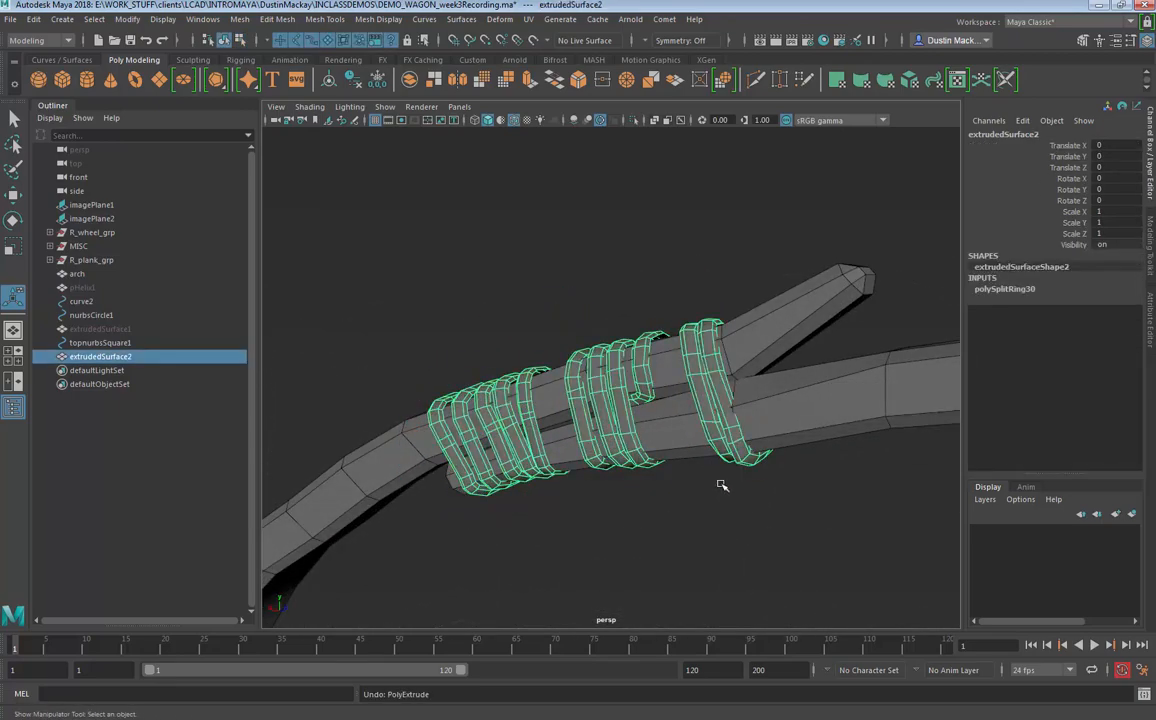
Step: Delete the wrap strip's history, freeze its transformations and center its pivot
{"action": "key", "text": "q"}
{"action": "left_click", "coordinate": [733, 306]}
{"action": "left_click", "coordinate": [717, 325]}
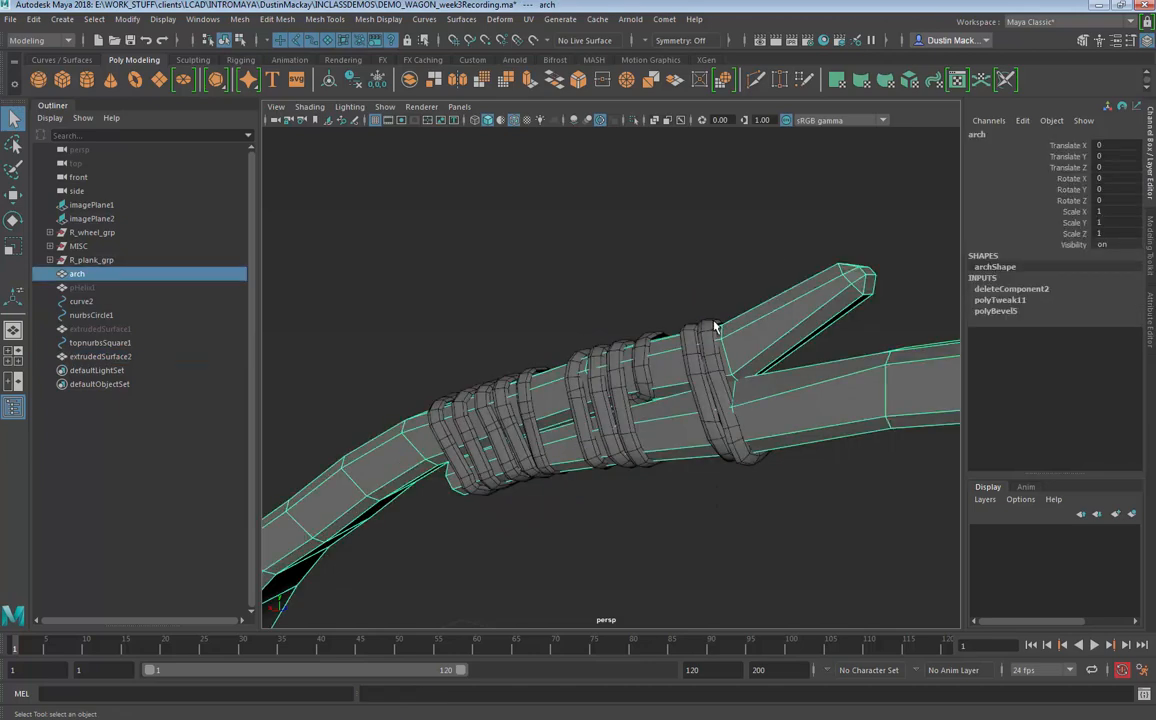
{"action": "left_click", "coordinate": [711, 323]}
{"action": "left_click", "coordinate": [706, 321]}
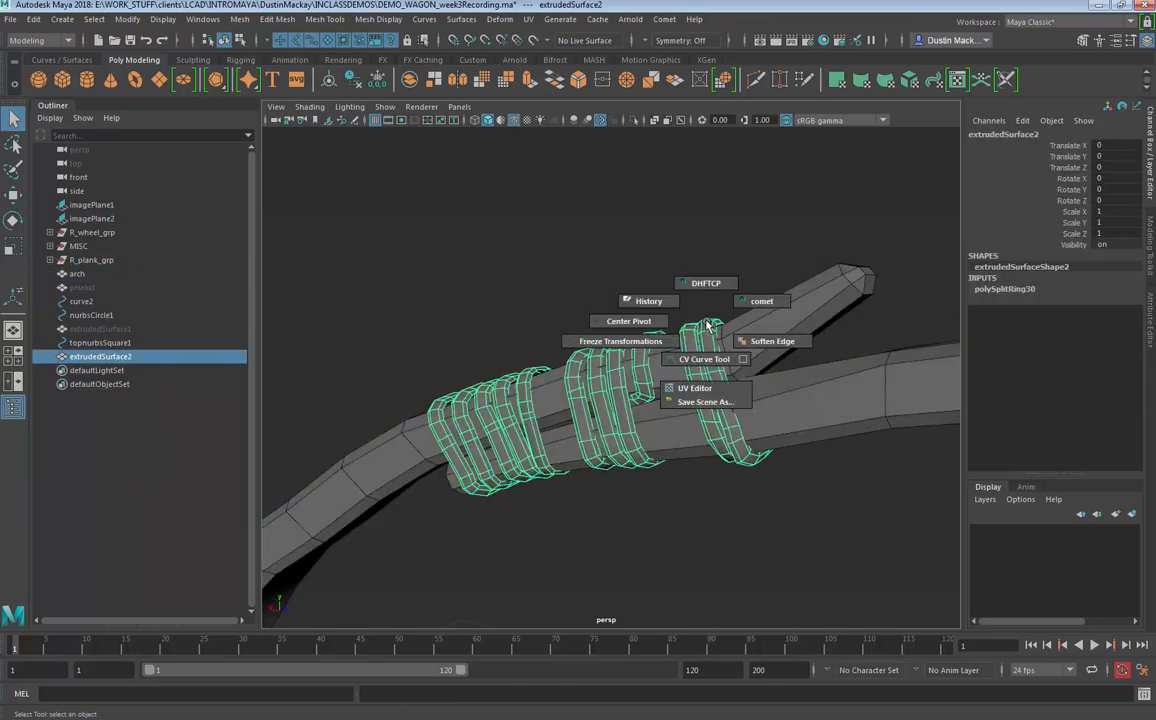
{"action": "left_click", "coordinate": [707, 285]}
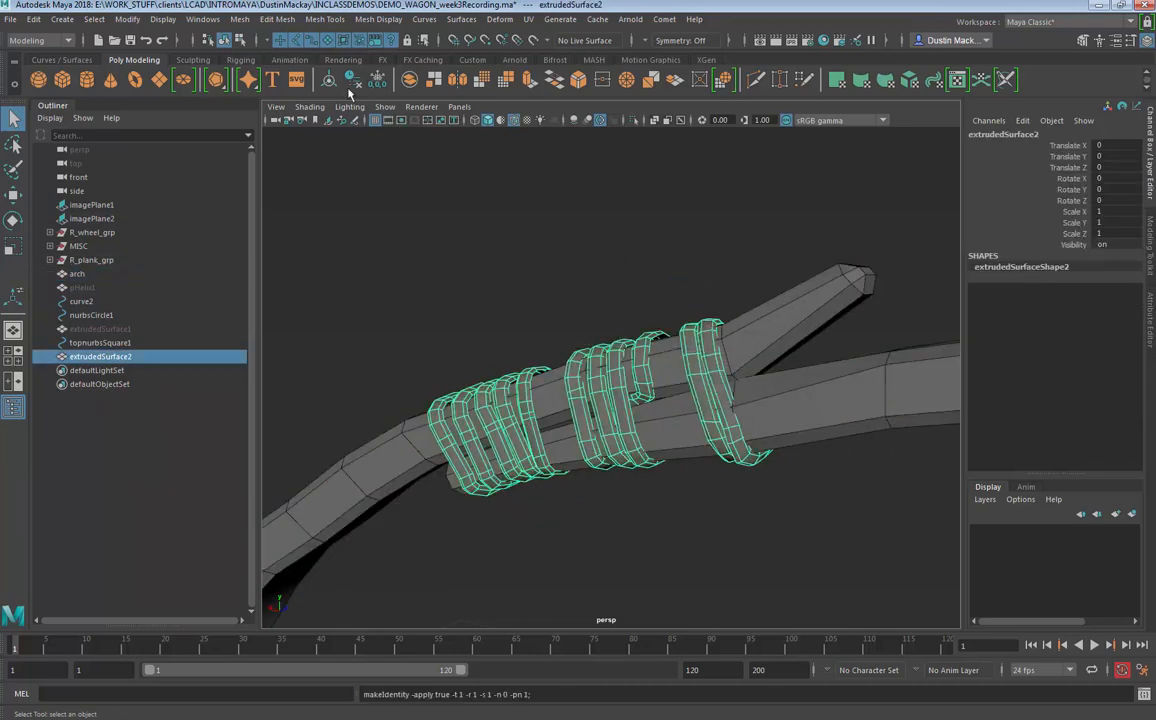
Step: Isolate the wrap strip and extrude its faces outward with a Local Translate Z of 0.005
{"action": "left_click", "coordinate": [633, 120]}
{"action": "left_click_drag", "start_coordinate": [748, 330], "coordinate": [695, 330], "text": "alt"}
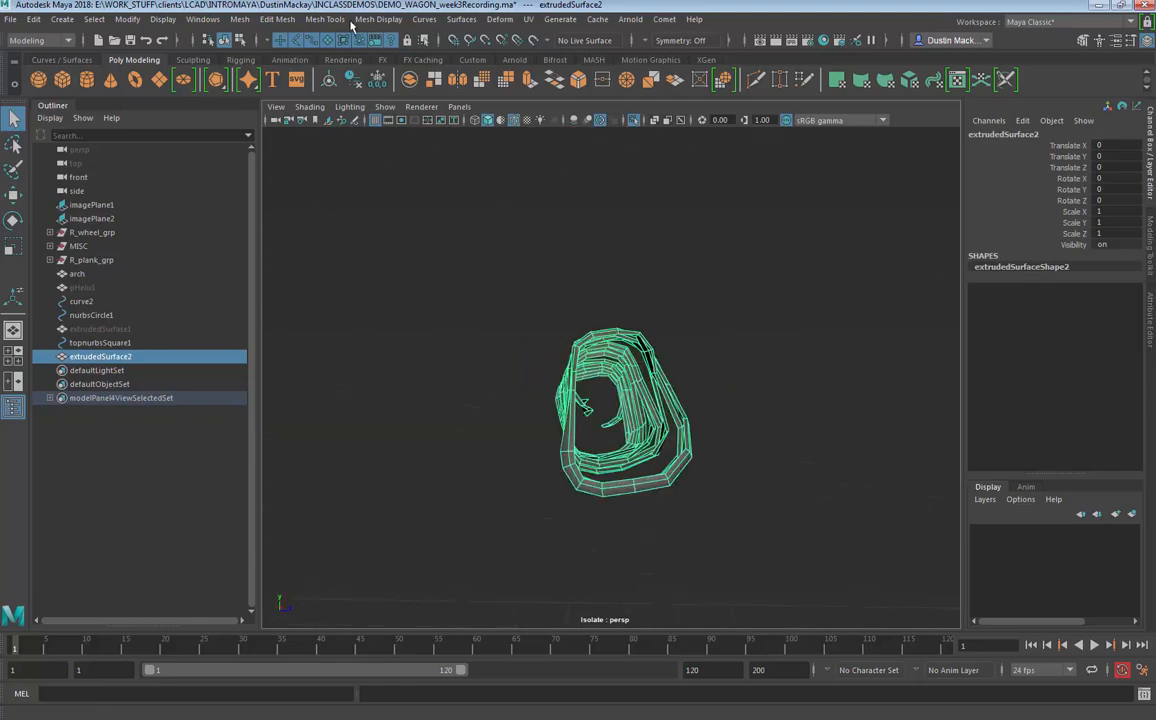
{"action": "left_click", "coordinate": [320, 21]}
{"action": "mouse_move", "coordinate": [278, 19]}
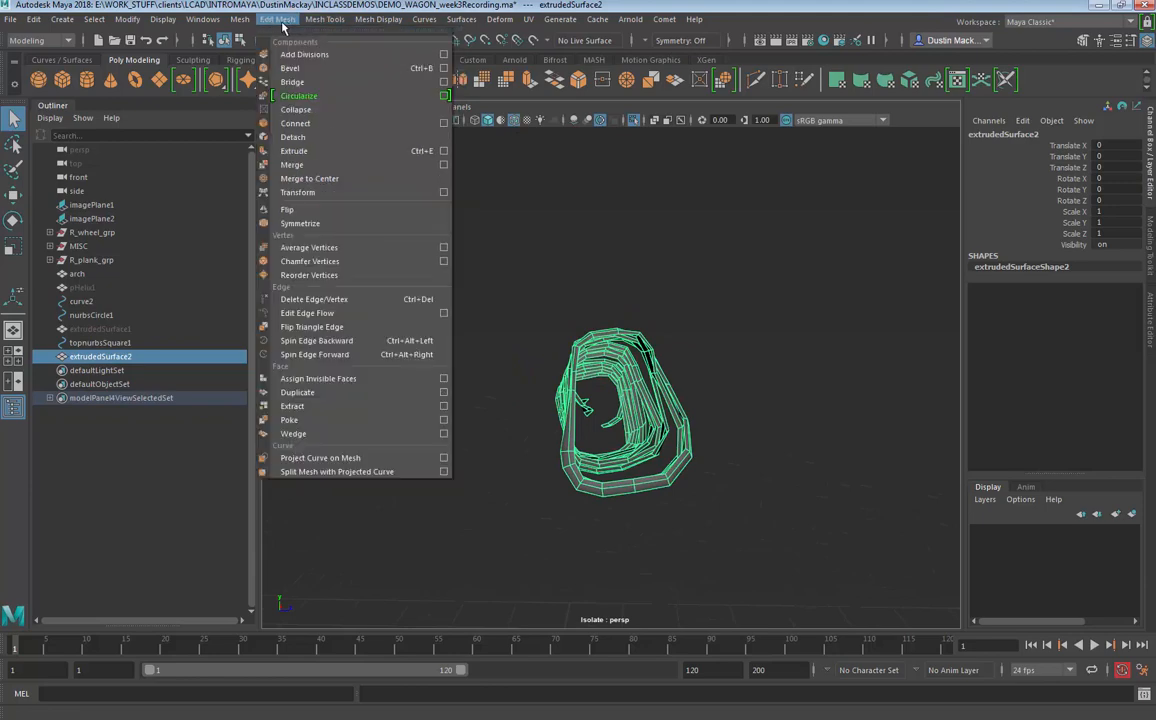
{"action": "left_click", "coordinate": [318, 152]}
{"action": "left_click_drag", "start_coordinate": [460, 354], "coordinate": [598, 382], "text": "alt"}
{"action": "left_click_drag", "start_coordinate": [572, 441], "coordinate": [575, 447]}
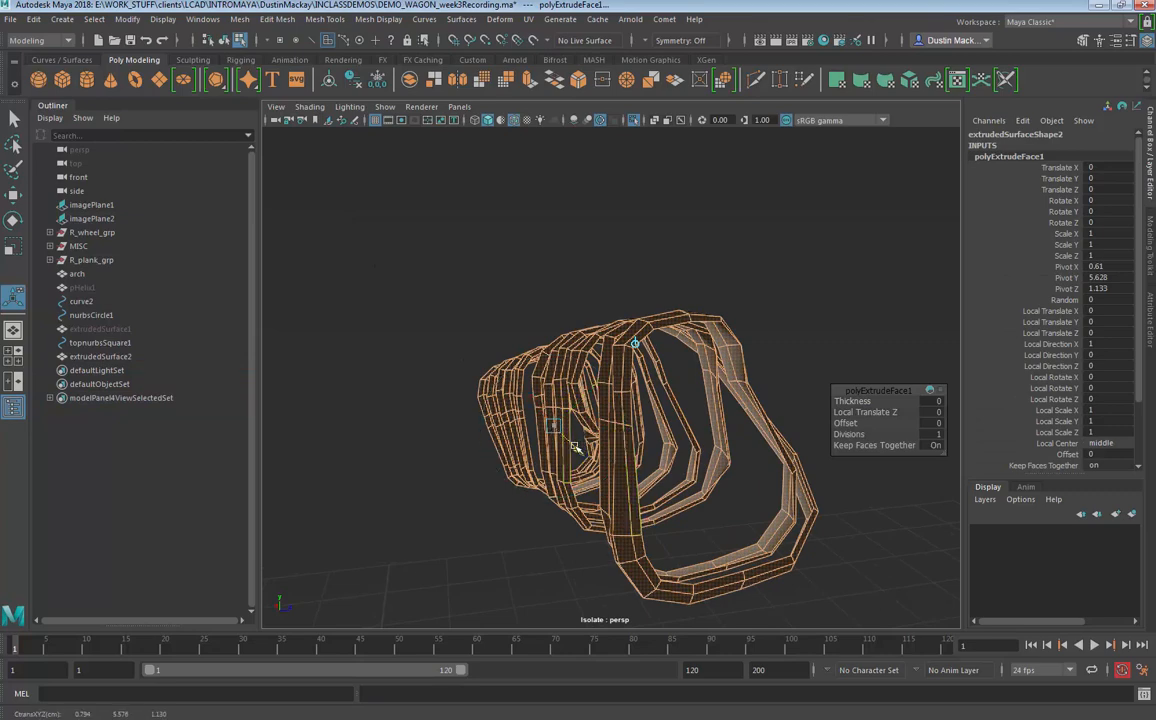
{"action": "left_click_drag", "start_coordinate": [568, 443], "coordinate": [587, 447]}
{"action": "right_click_drag", "start_coordinate": [624, 310], "coordinate": [756, 270]}
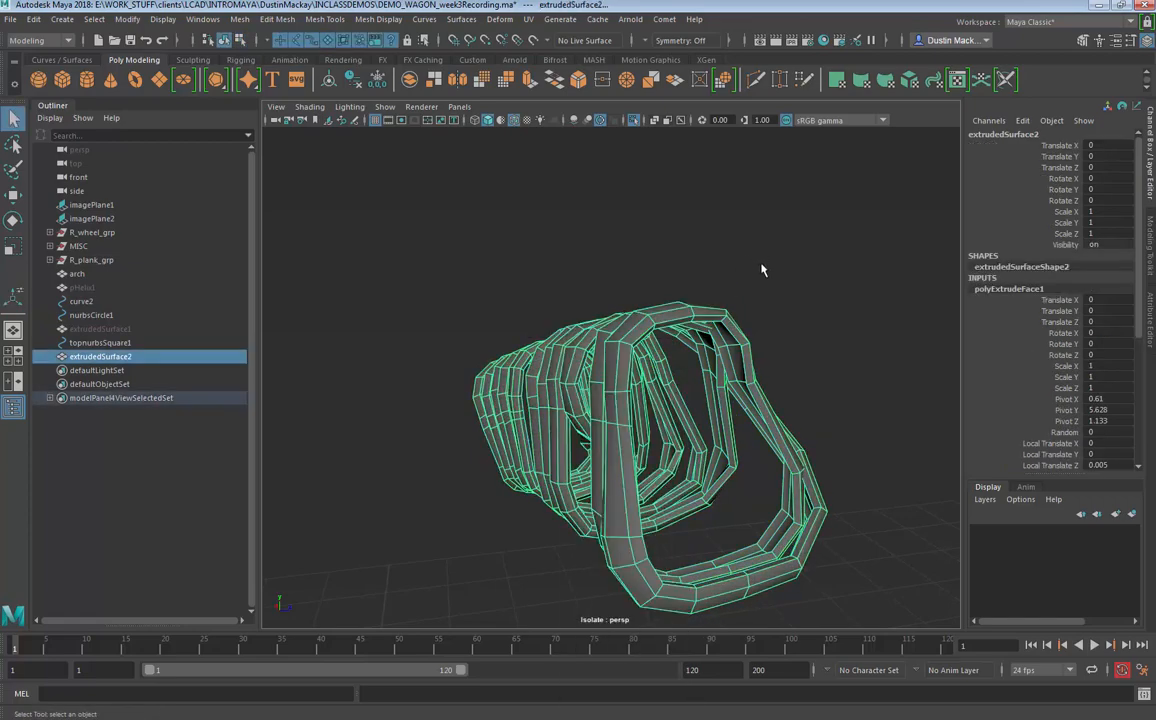
Step: Turn off isolation to show the whole wagon and select the thickened wrap strip on the arch
{"action": "left_click", "coordinate": [763, 272]}
{"action": "scroll", "coordinate": [762, 320], "scroll_direction": "down", "scroll_amount": 5}
{"action": "left_click_drag", "start_coordinate": [761, 328], "coordinate": [812, 315], "text": "alt"}
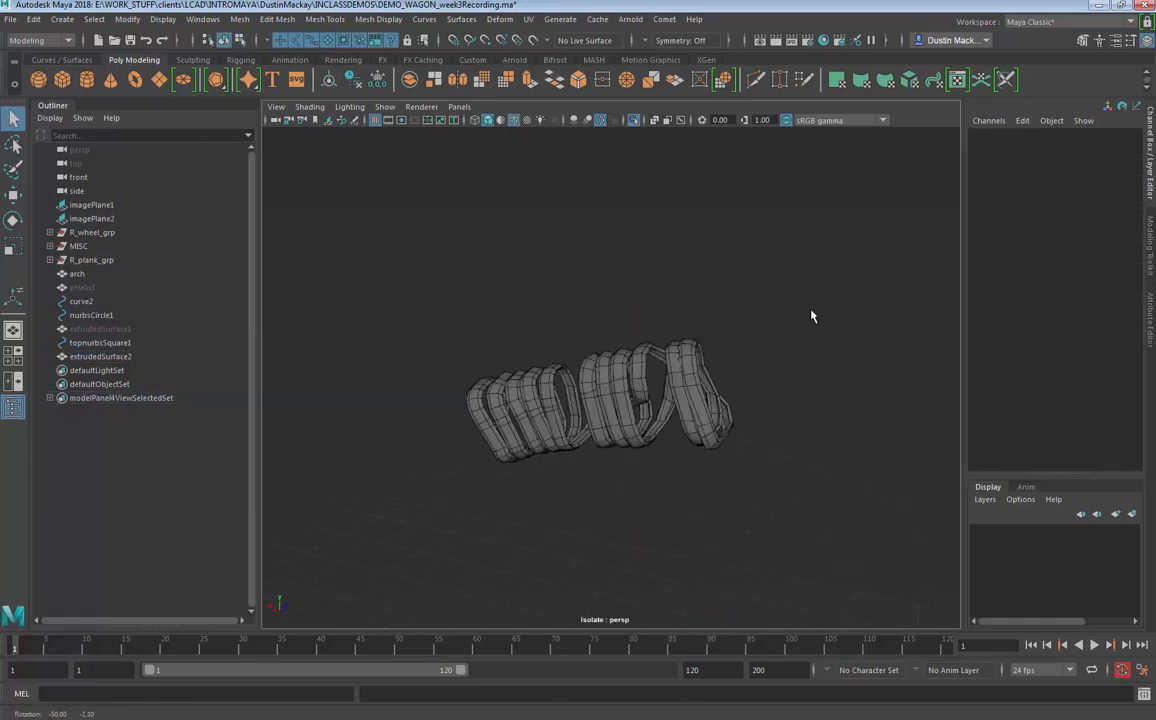
{"action": "left_click", "coordinate": [634, 119]}
{"action": "left_click_drag", "start_coordinate": [655, 200], "coordinate": [630, 395], "text": "alt"}
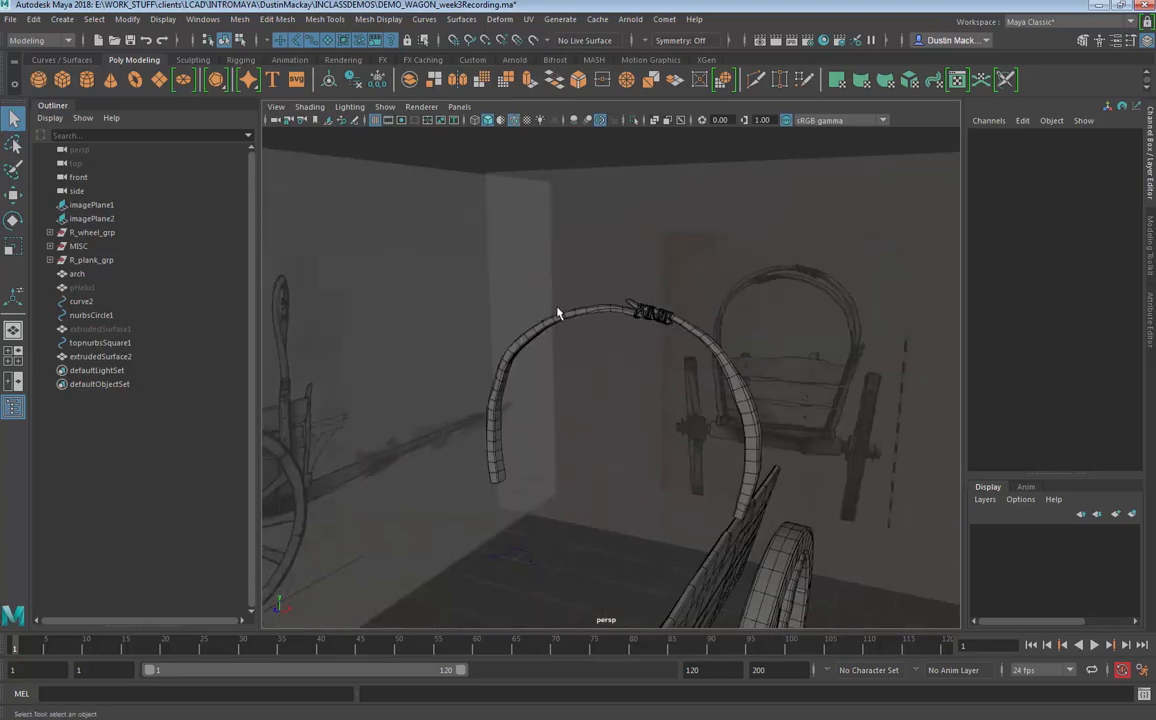
{"action": "left_click", "coordinate": [150, 357]}
{"action": "key", "text": "f"}
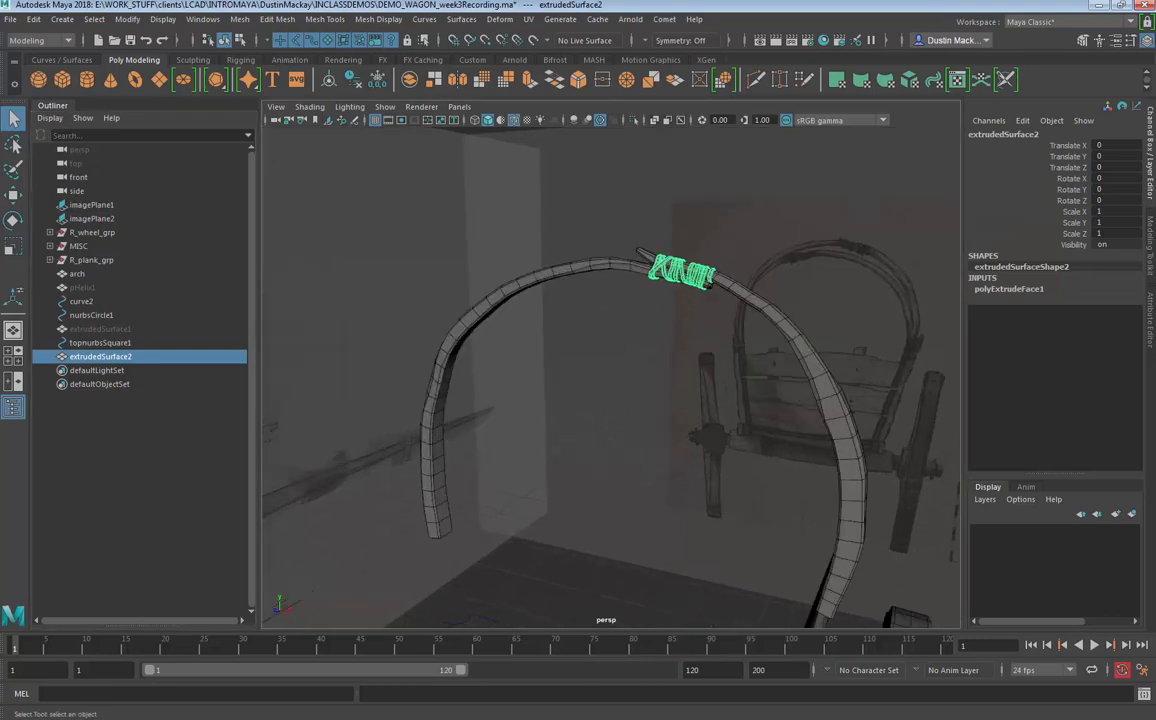
Step: Rename the thickened wrap strip as lashing
{"action": "double_click", "coordinate": [116, 360]}
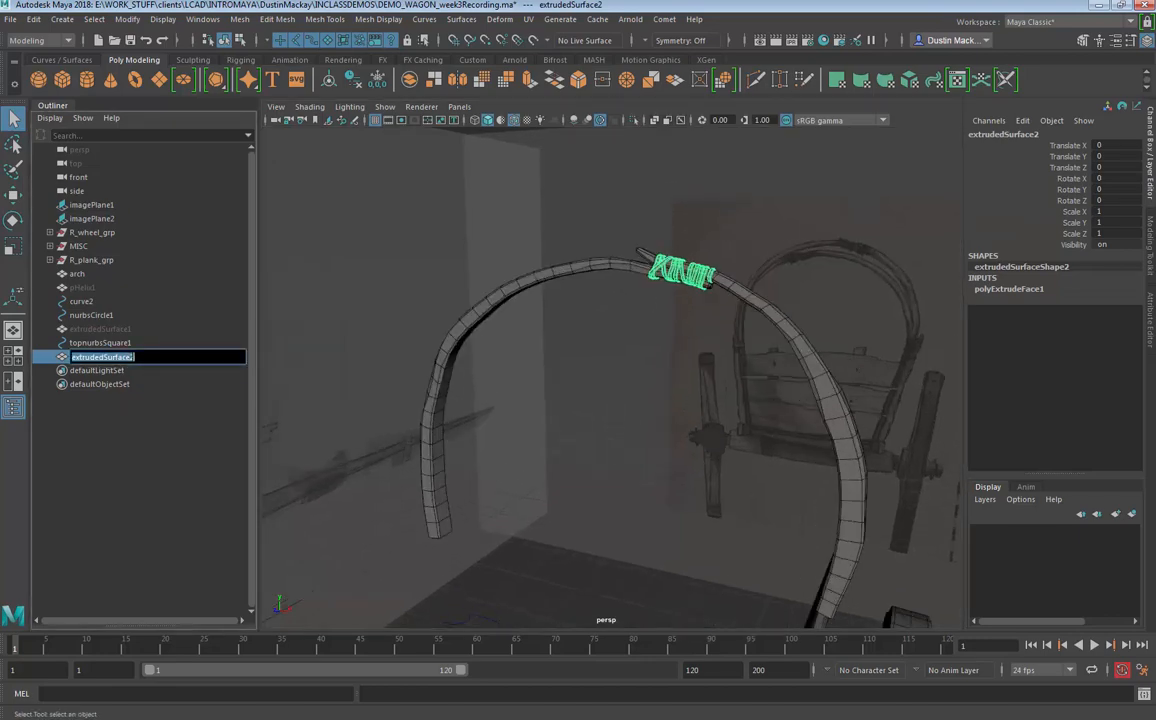
{"action": "type", "text": "lashing"}
{"action": "key", "text": "Return"}
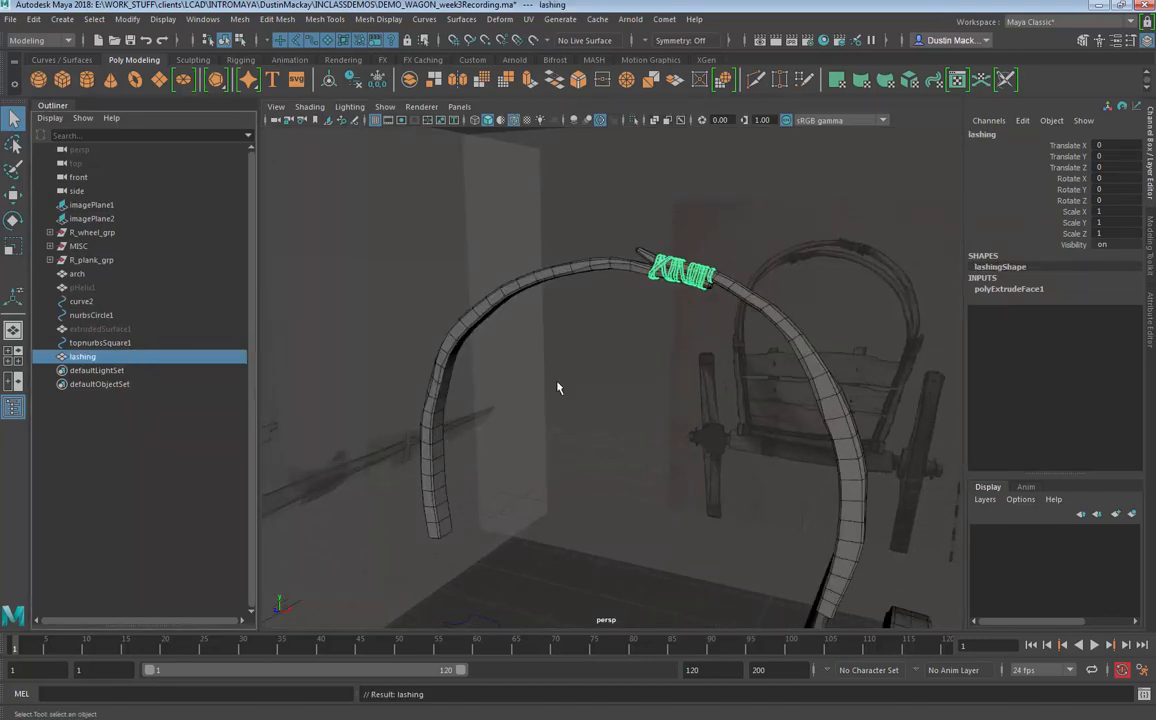
Step: Group the arch and the lashing under the name arch_01 and center the group's pivot
{"action": "left_click", "coordinate": [752, 296]}
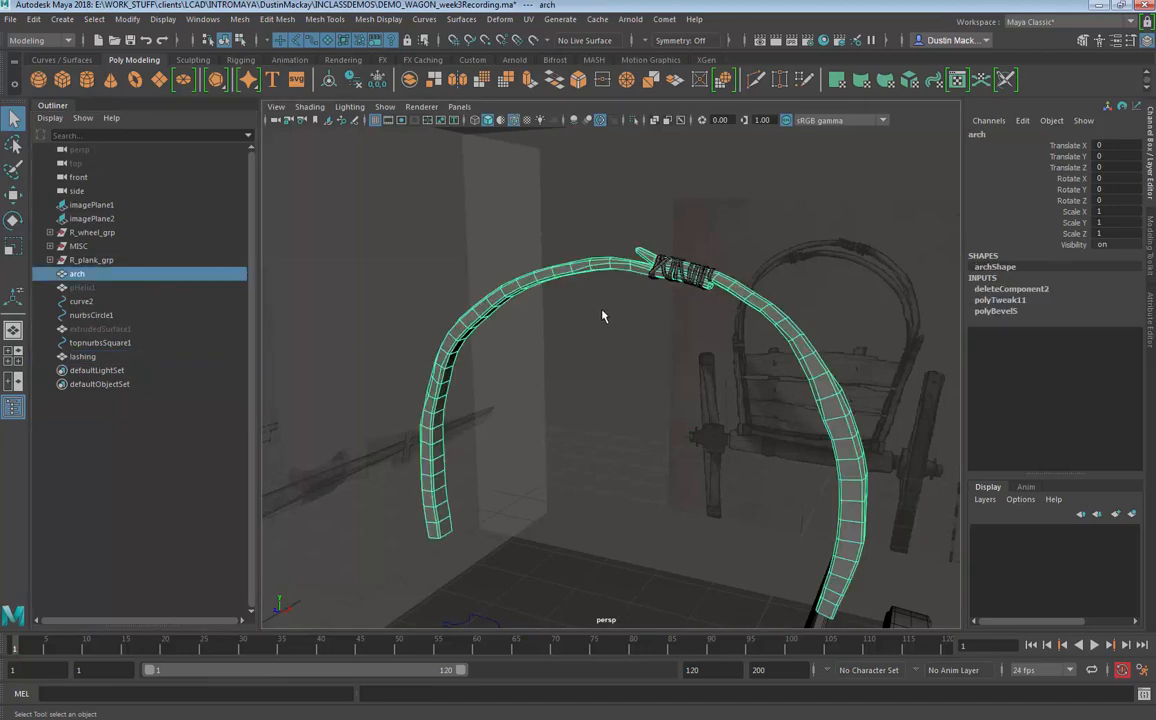
{"action": "left_click", "coordinate": [190, 357], "text": "ctrl"}
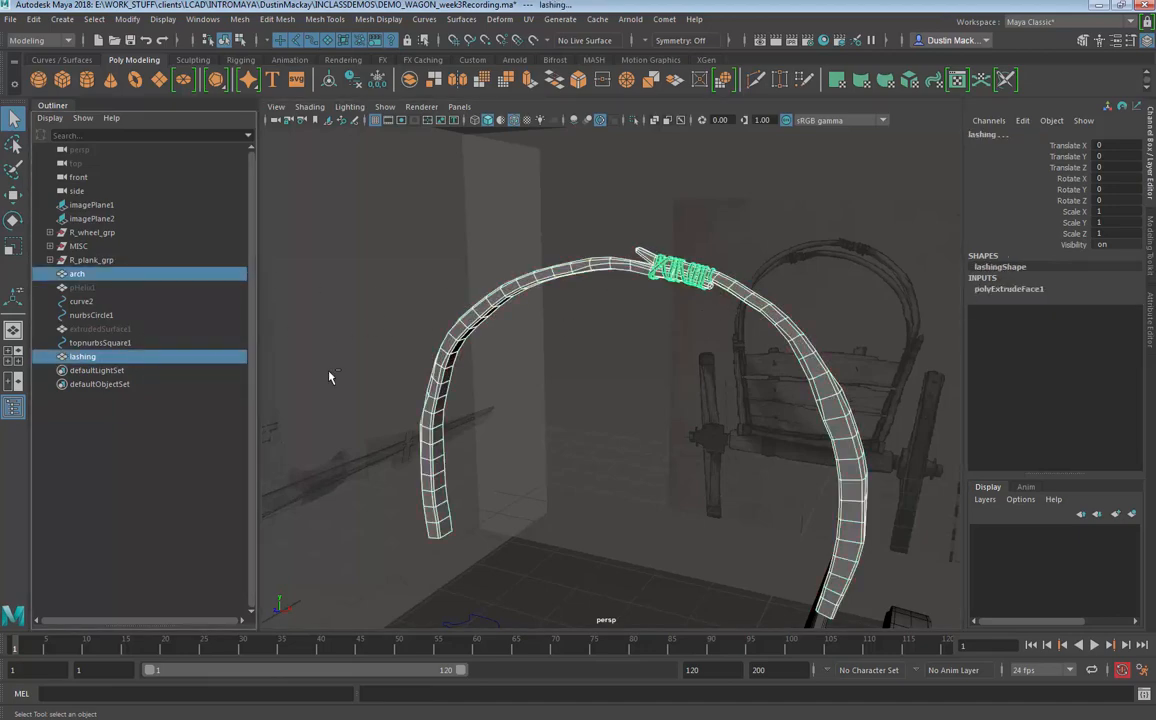
{"action": "key", "text": "ctrl+g"}
{"action": "double_click", "coordinate": [89, 344]}
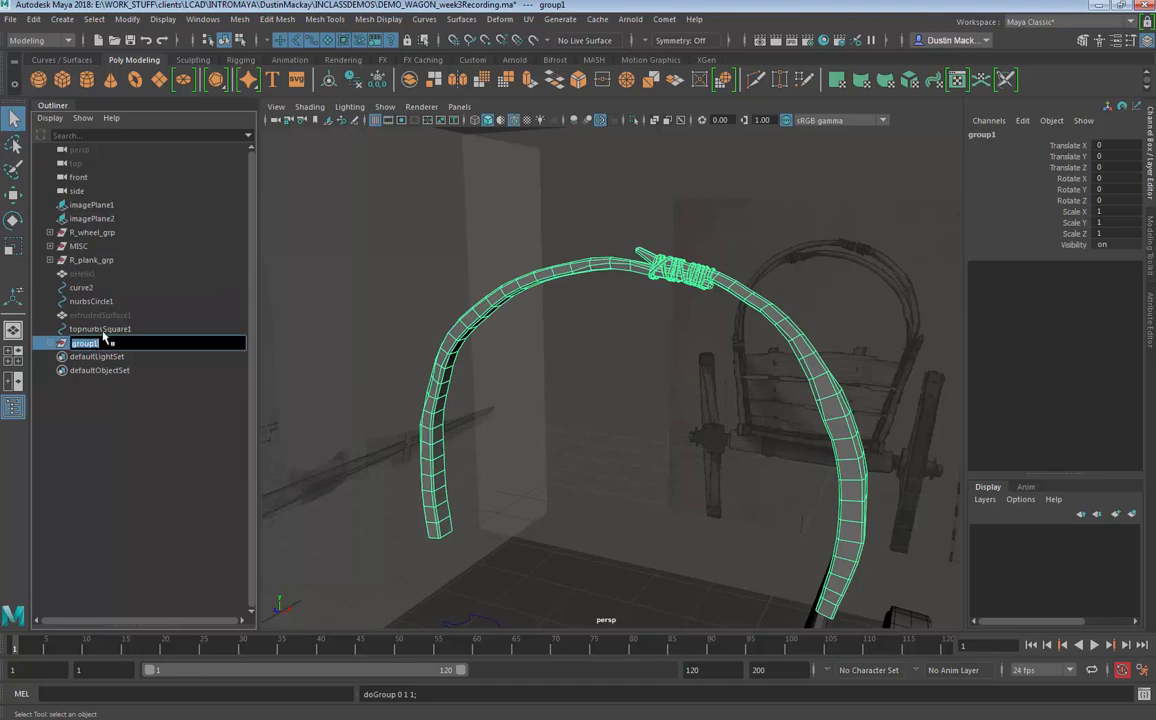
{"action": "type", "text": "arch_01"}
{"action": "key", "text": "Return"}
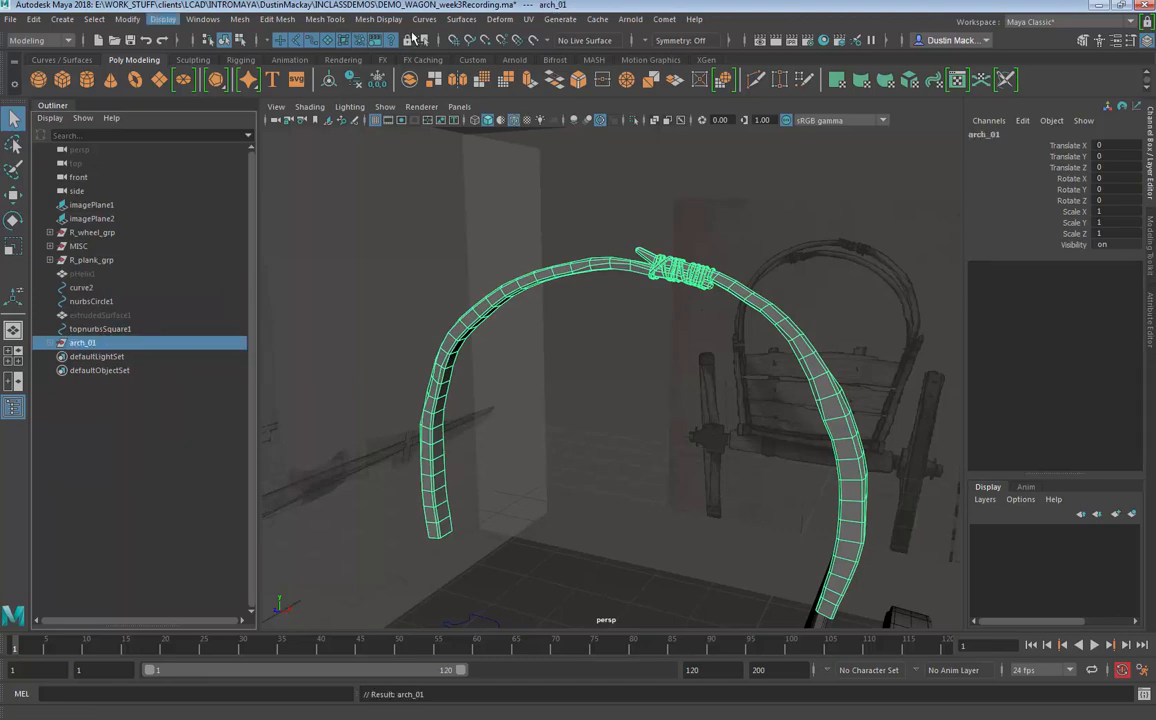
{"action": "left_click", "coordinate": [127, 20]}
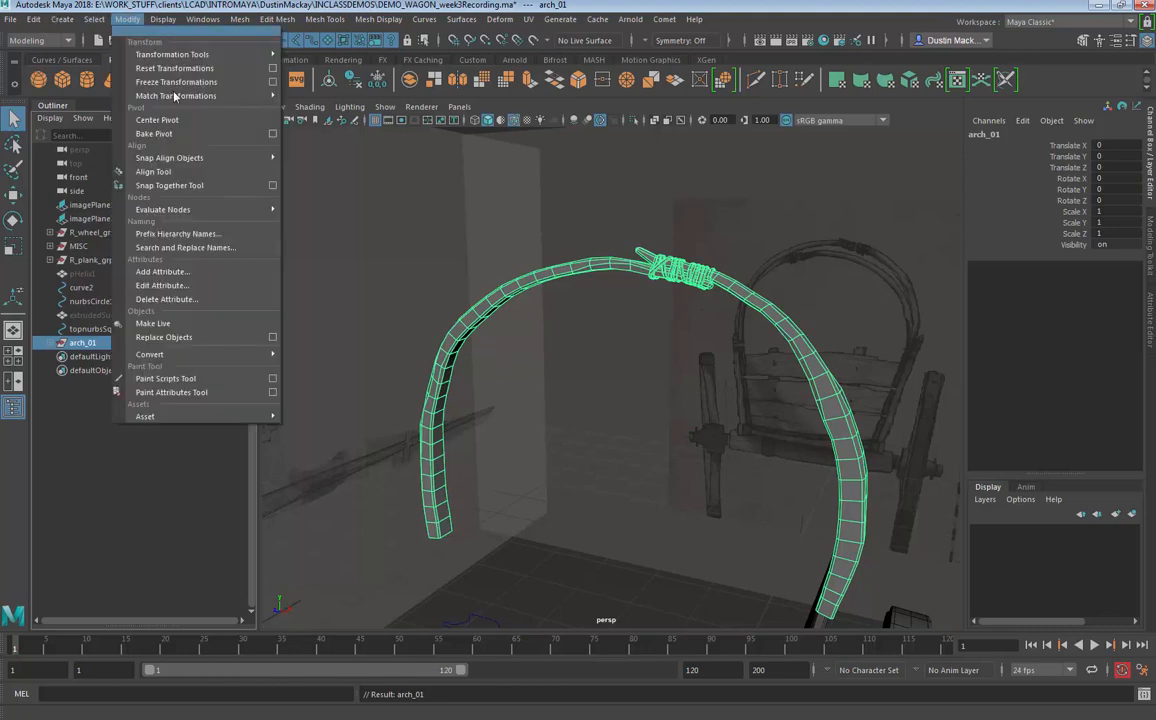
{"action": "left_click", "coordinate": [181, 119]}
{"action": "right_click_drag", "start_coordinate": [852, 434], "coordinate": [661, 446], "text": "alt"}
{"action": "key", "text": "w"}
{"action": "left_click_drag", "start_coordinate": [663, 448], "coordinate": [697, 443], "text": "alt"}
{"action": "left_click_drag", "start_coordinate": [603, 408], "coordinate": [744, 431]}
{"action": "key", "text": "ctrl+z"}
Step: In the side view, duplicate arch_01 and fit the copy to the reference arch at Translate Z 1.677 with Rotate X 6.842
{"action": "key", "text": "space"}
{"action": "right_click_drag", "start_coordinate": [815, 436], "coordinate": [693, 460], "text": "alt"}
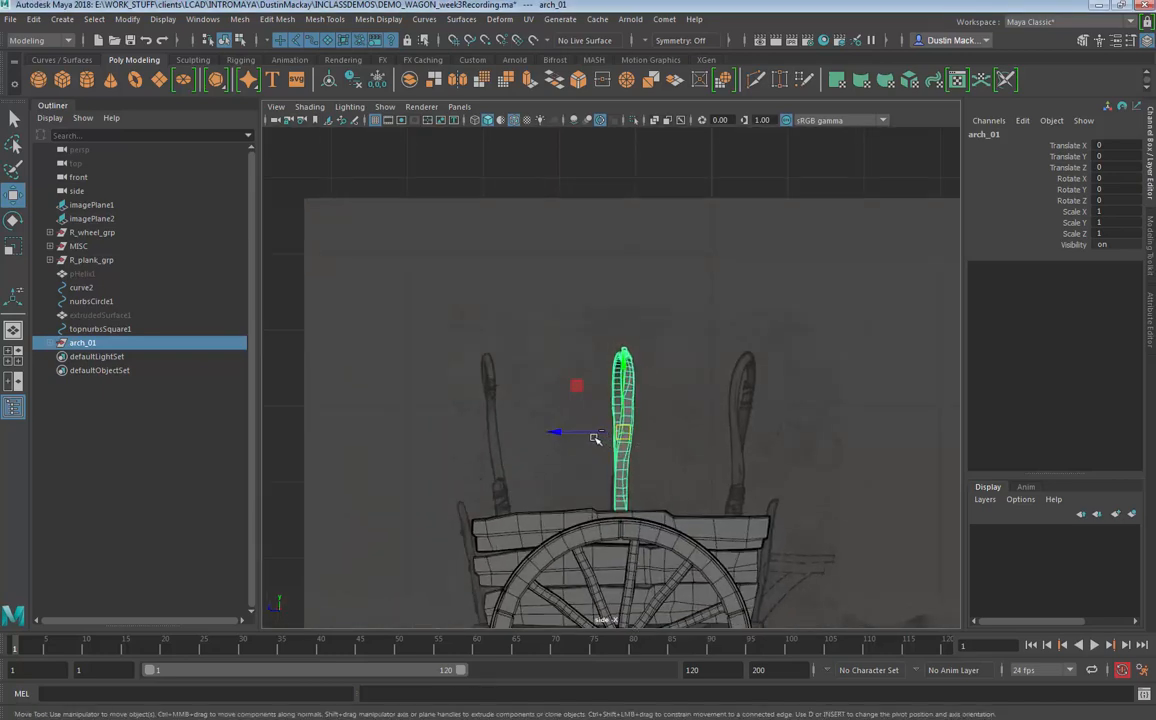
{"action": "key", "text": "ctrl+d"}
{"action": "left_click_drag", "start_coordinate": [529, 444], "coordinate": [490, 450]}
{"action": "key", "text": "e"}
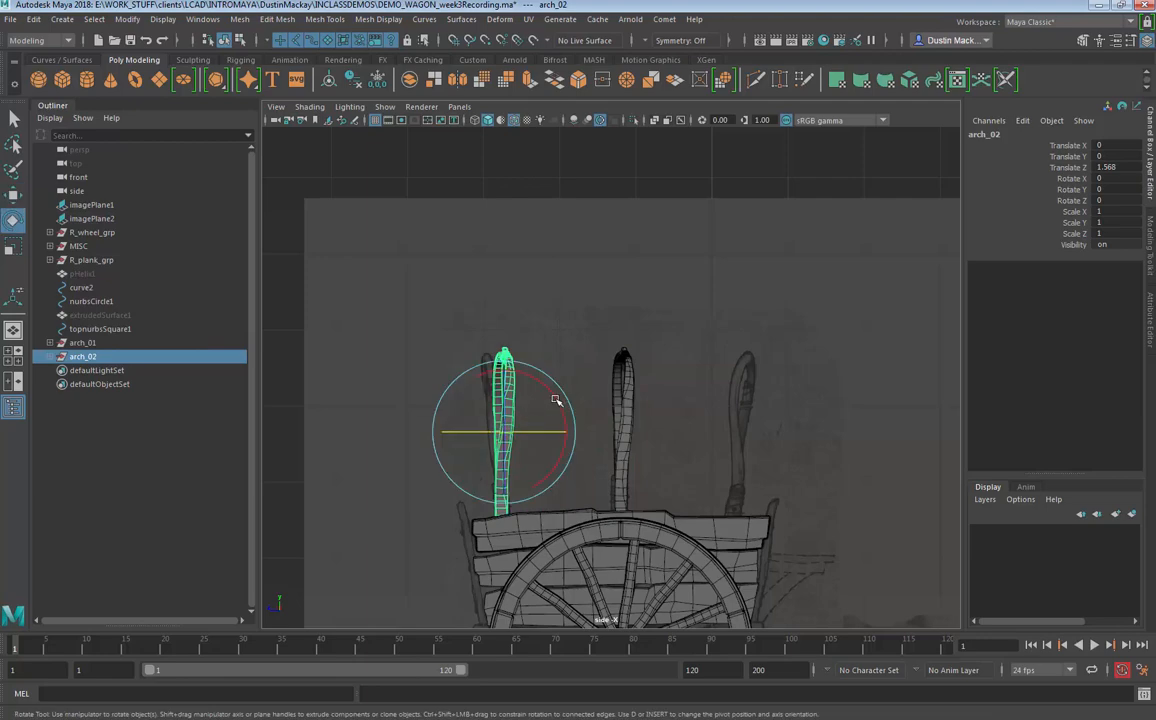
{"action": "left_click_drag", "start_coordinate": [556, 399], "coordinate": [549, 391]}
{"action": "key", "text": "w"}
{"action": "left_click_drag", "start_coordinate": [481, 435], "coordinate": [472, 436]}
{"action": "key", "text": "e"}
{"action": "left_click_drag", "start_coordinate": [540, 427], "coordinate": [874, 296]}
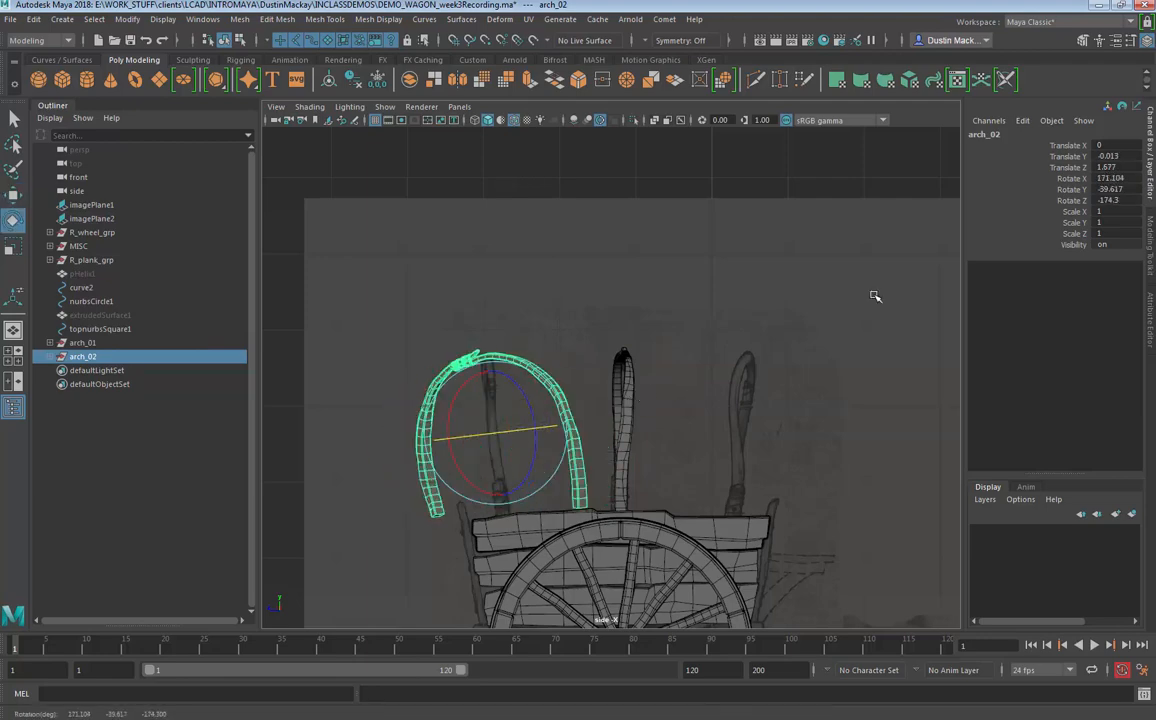
{"action": "key", "text": "ctrl+z"}
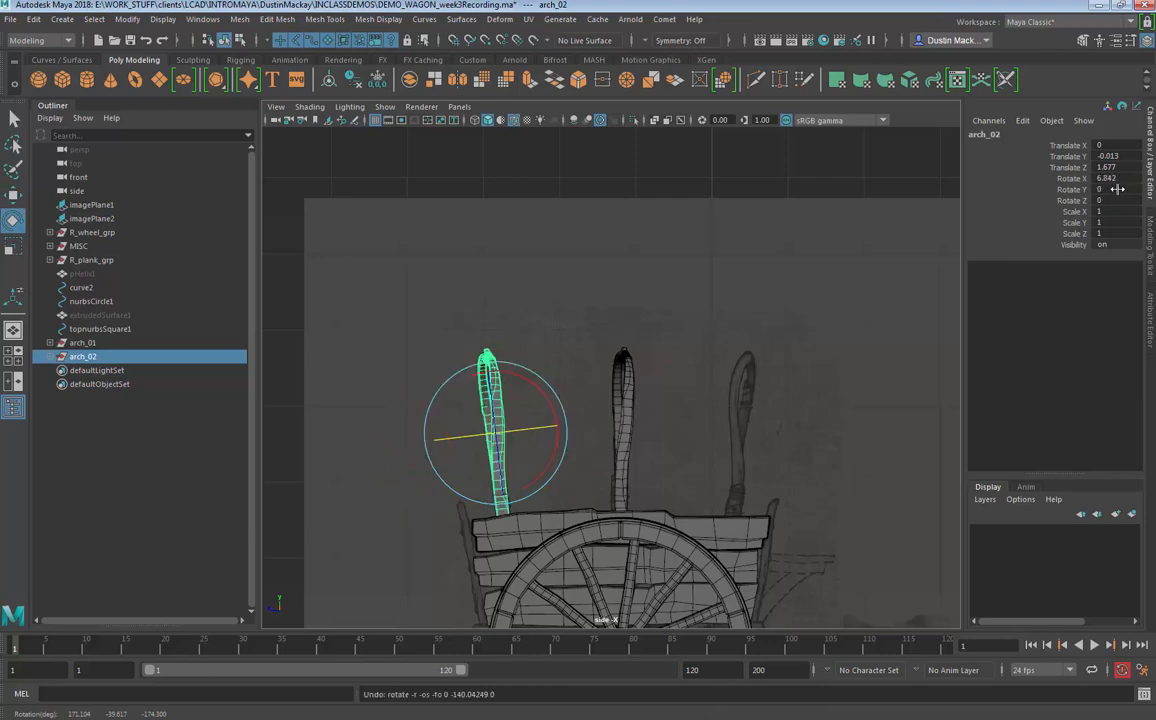
{"action": "left_click", "coordinate": [1081, 191]}
{"action": "middle_click_drag", "start_coordinate": [782, 294], "coordinate": [1009, 284]}
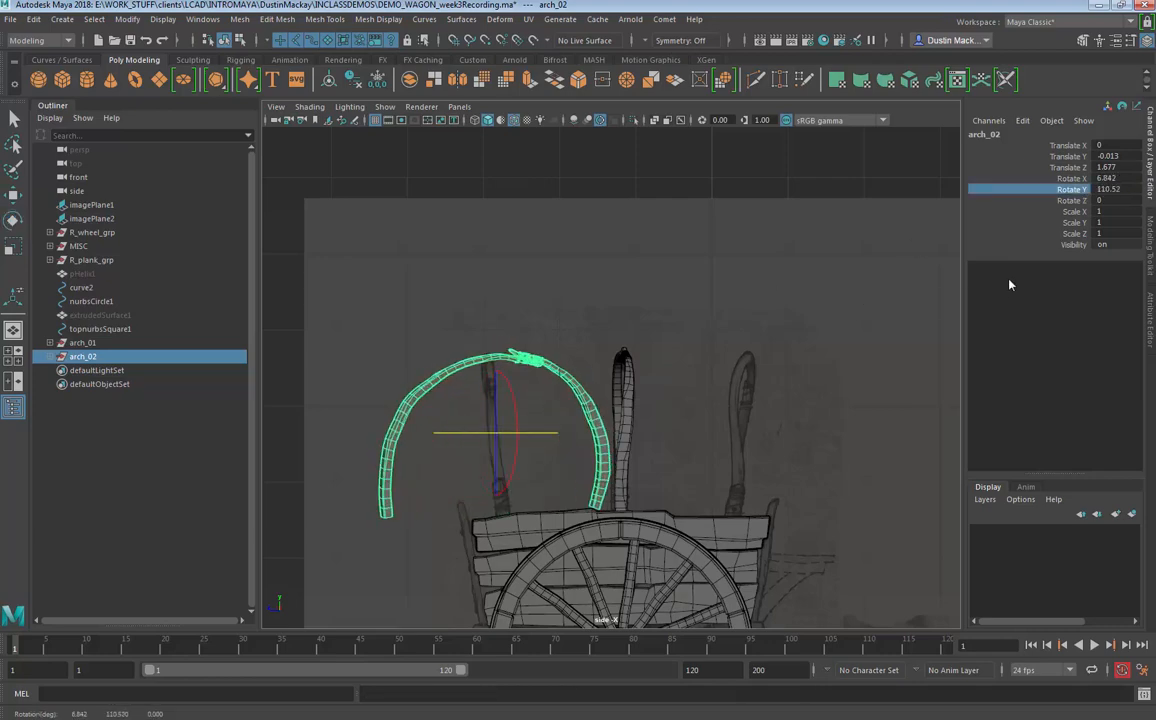
{"action": "key", "text": "ctrl+z"}
Step: Turn arch_02 around its own vertical axis by 180 degrees, giving Rotate X 173.158 and Rotate Z -180
{"action": "key", "text": "e"}
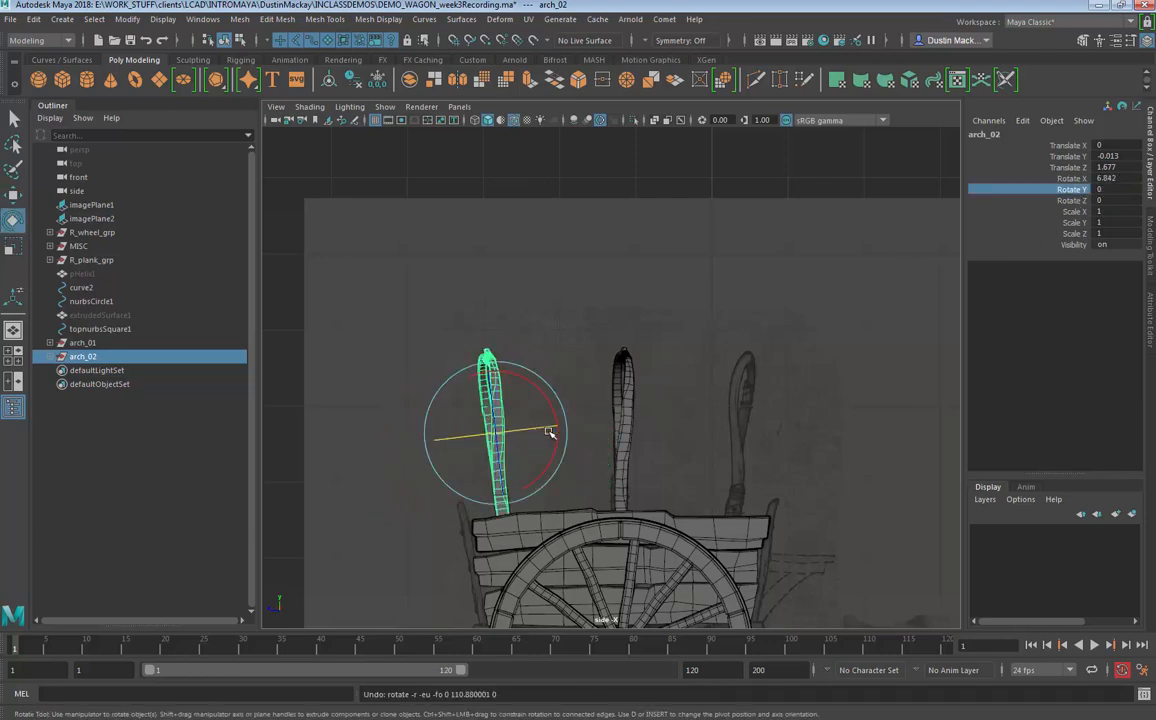
{"action": "left_click_drag", "start_coordinate": [548, 432], "coordinate": [380, 457]}
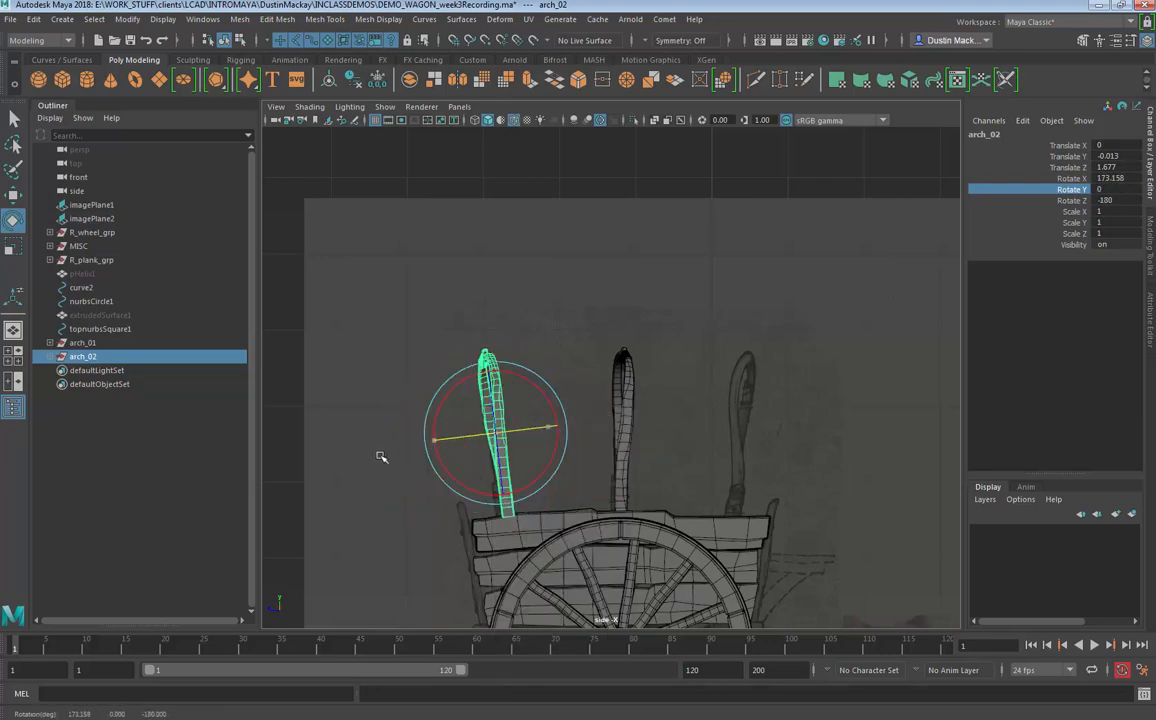
Step: Duplicate the arch_01 group and move the copy over the remaining reference arch, to Translate Z -1.64
{"action": "left_click", "coordinate": [620, 412]}
{"action": "left_click", "coordinate": [139, 345]}
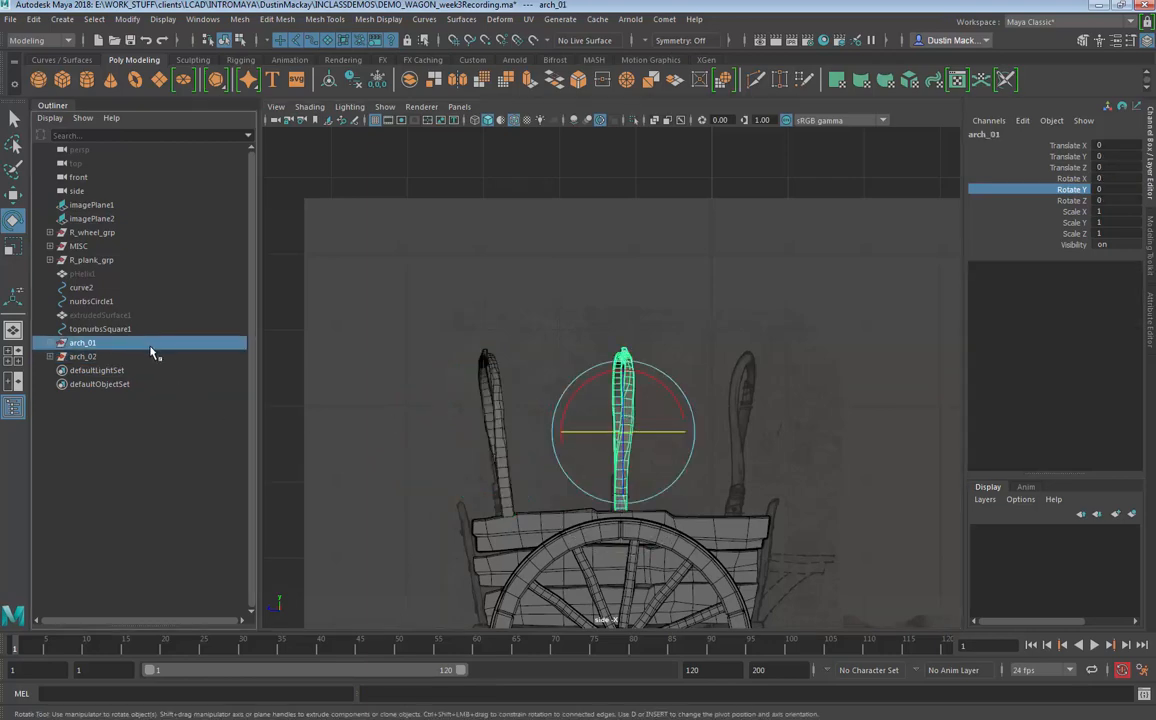
{"action": "key", "text": "w"}
{"action": "key", "text": "ctrl+d"}
{"action": "left_click_drag", "start_coordinate": [585, 431], "coordinate": [704, 434]}
Step: Mirror arch_03 by setting its Scale X to -1
{"action": "left_click", "coordinate": [1120, 190]}
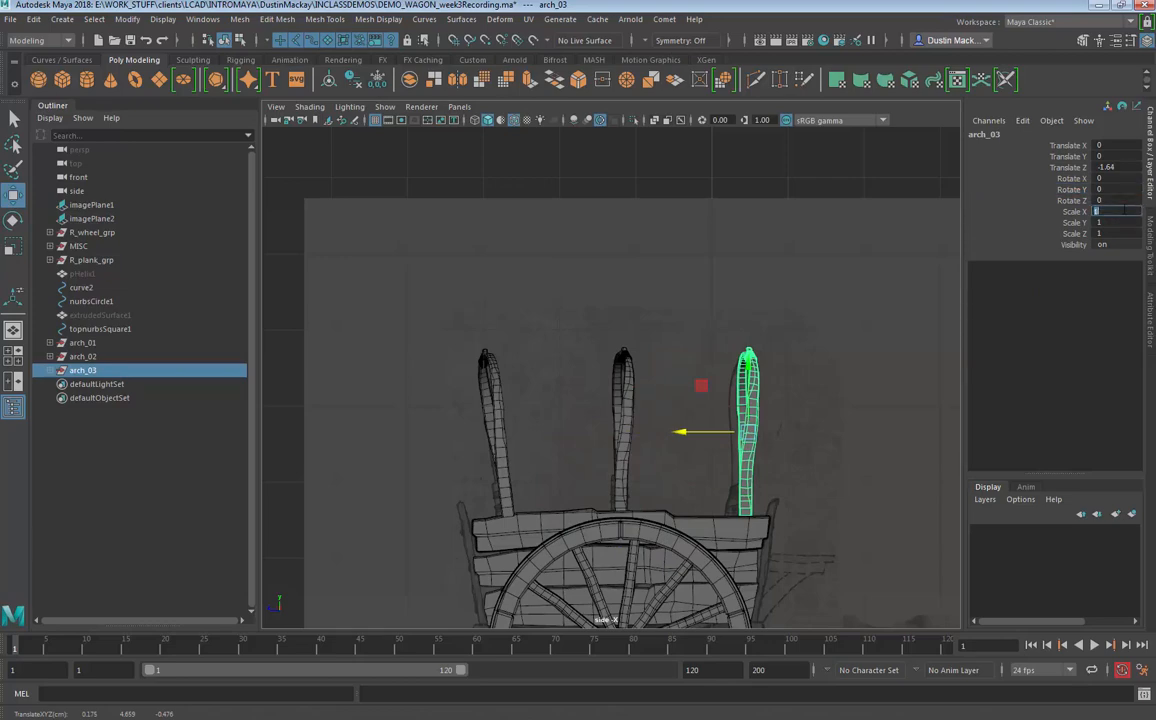
{"action": "type", "text": "-1"}
{"action": "key", "text": "Return"}
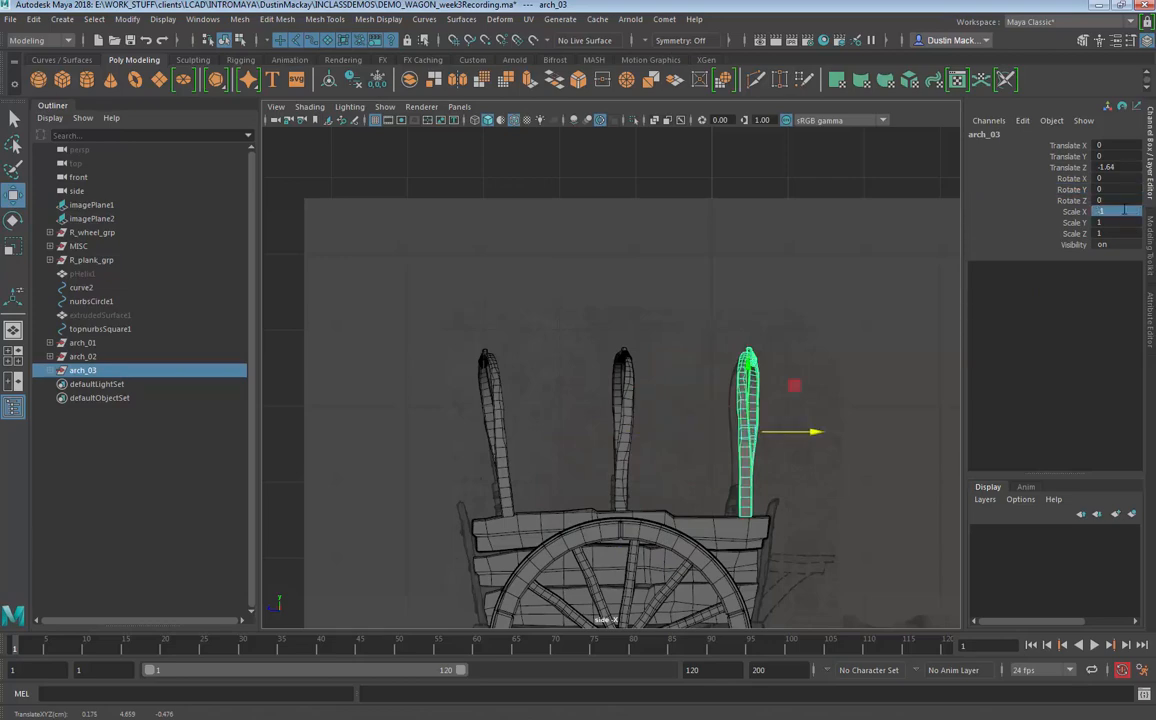
Step: Tilt arch_03 to about -6.2 degrees in Rotate X and shift it to Translate Z -1.568 along the reference arch
{"action": "key", "text": "e"}
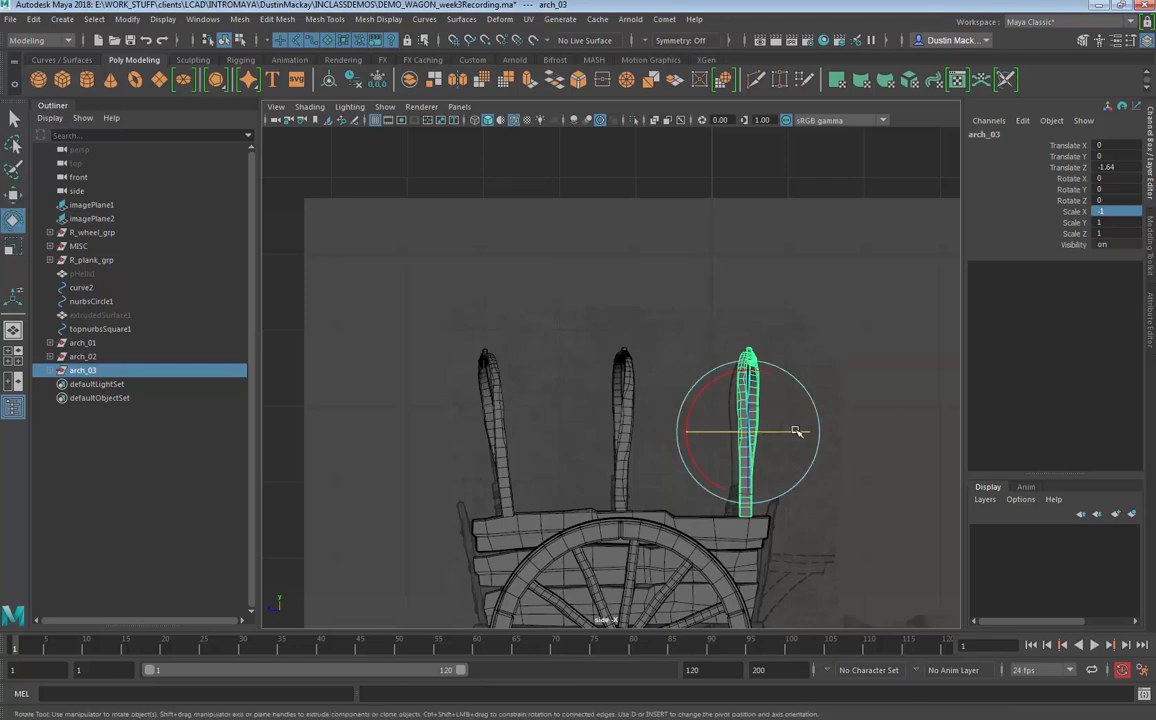
{"action": "left_click_drag", "start_coordinate": [798, 432], "coordinate": [749, 436]}
{"action": "key", "text": "w"}
{"action": "key", "text": "e"}
{"action": "left_click_drag", "start_coordinate": [718, 372], "coordinate": [741, 438]}
{"action": "key", "text": "w"}
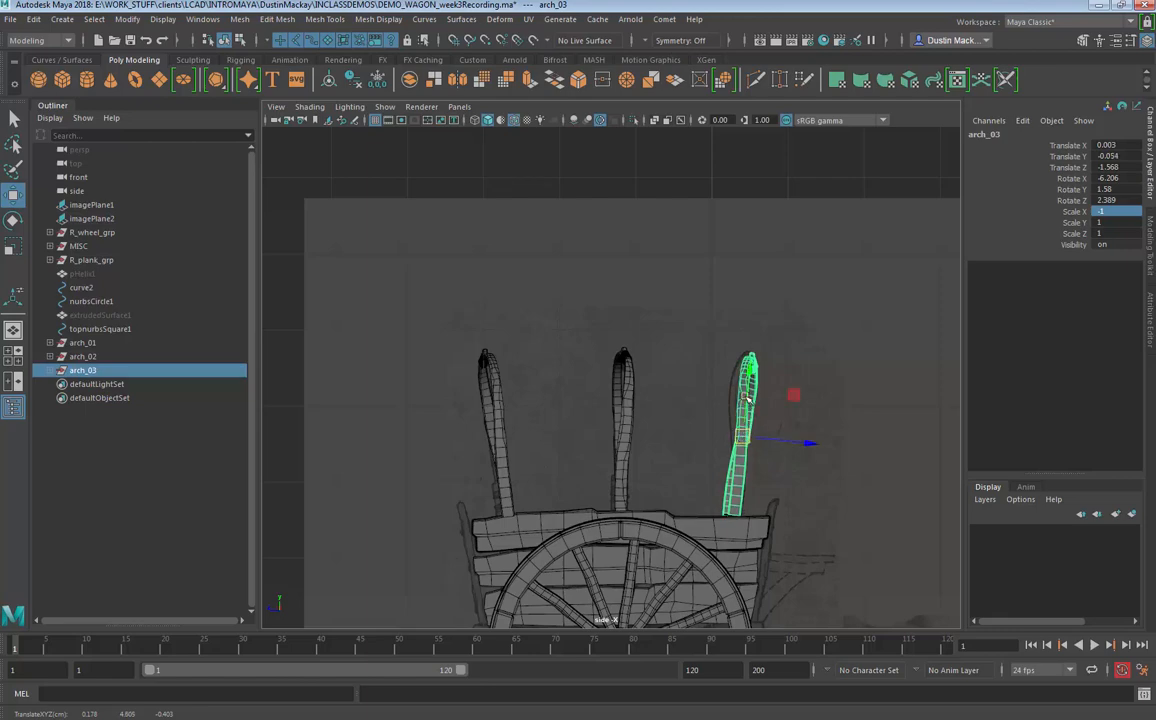
Step: Stretch arch_03 to Scale Y 1.047, flip it around its vertical axis and refit it at Translate Z -1.549
{"action": "key", "text": "r"}
{"action": "left_click_drag", "start_coordinate": [752, 376], "coordinate": [789, 476]}
{"action": "key", "text": "e"}
{"action": "key", "text": "w"}
{"action": "key", "text": "e"}
{"action": "key", "text": "q"}
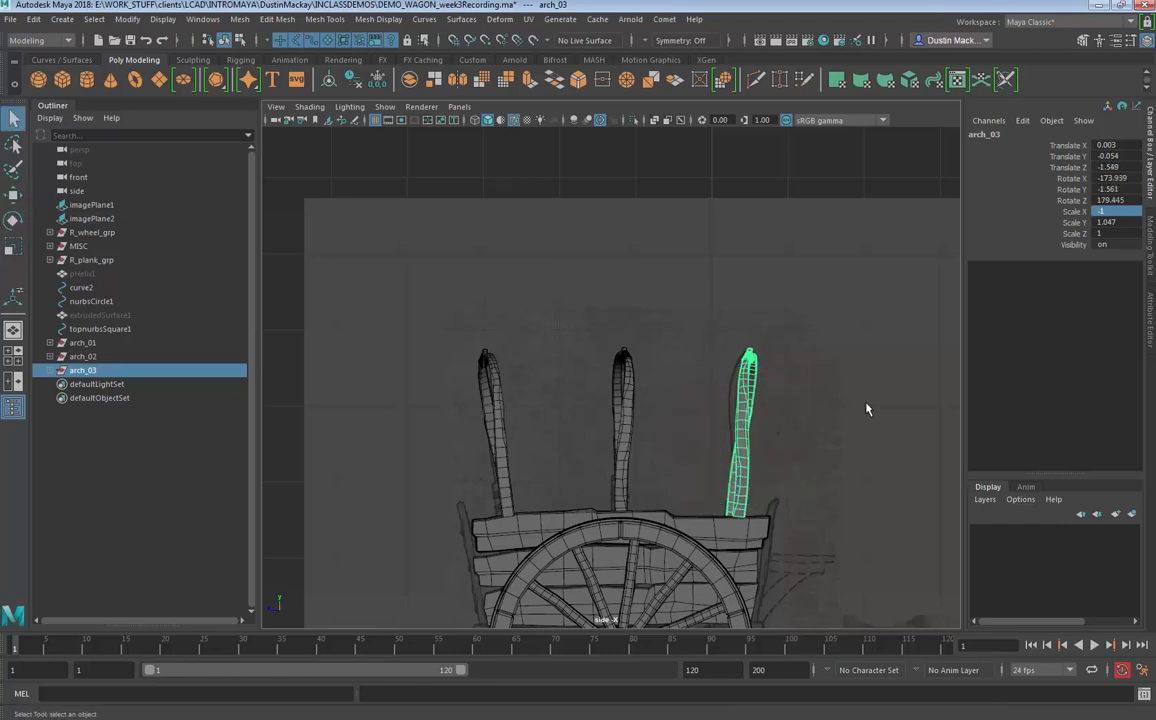
{"action": "left_click", "coordinate": [866, 408]}
Step: In the perspective view, reset the Scale X of the arch_03 group to 1
{"action": "key", "text": "space"}
{"action": "left_click_drag", "start_coordinate": [802, 428], "coordinate": [725, 428]}
{"action": "left_click", "coordinate": [818, 413]}
{"action": "left_click", "coordinate": [746, 326]}
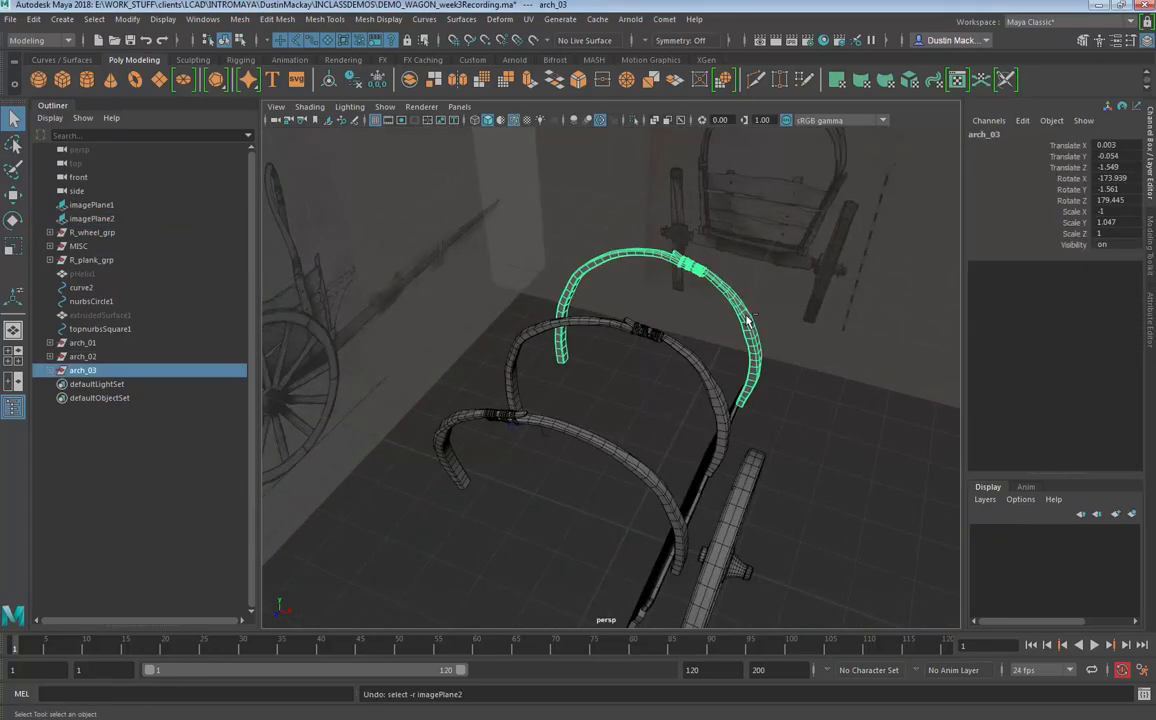
{"action": "key", "text": "Down"}
{"action": "key", "text": "e"}
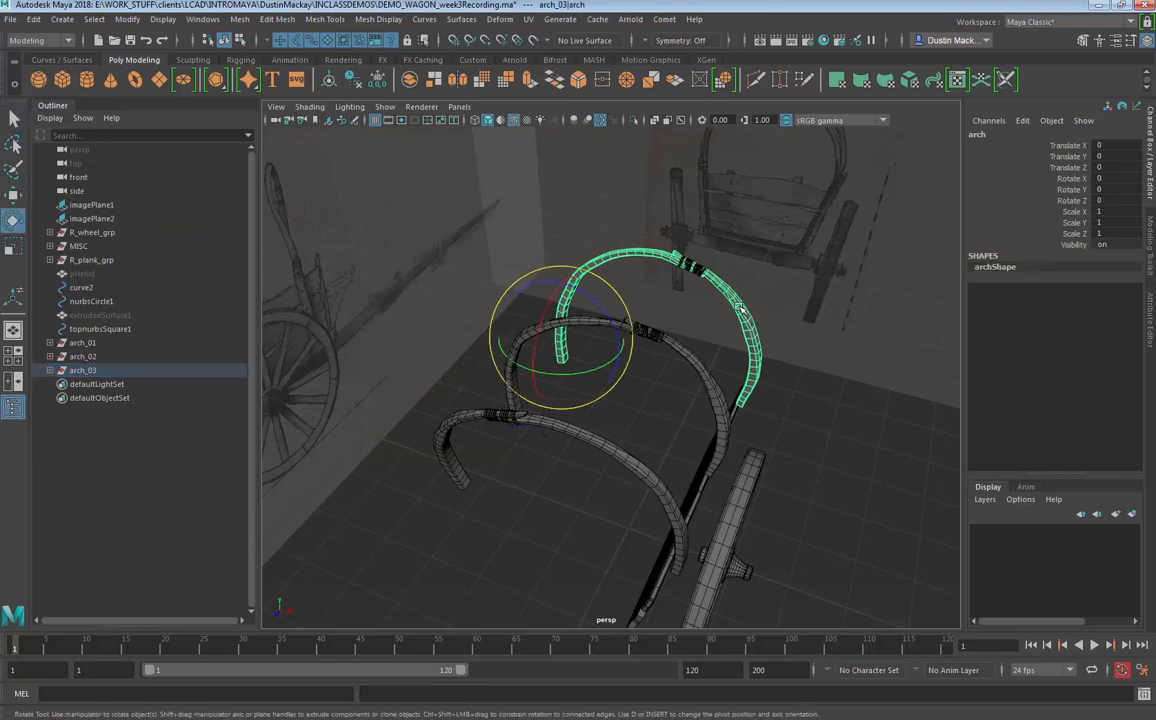
{"action": "key", "text": "Up"}
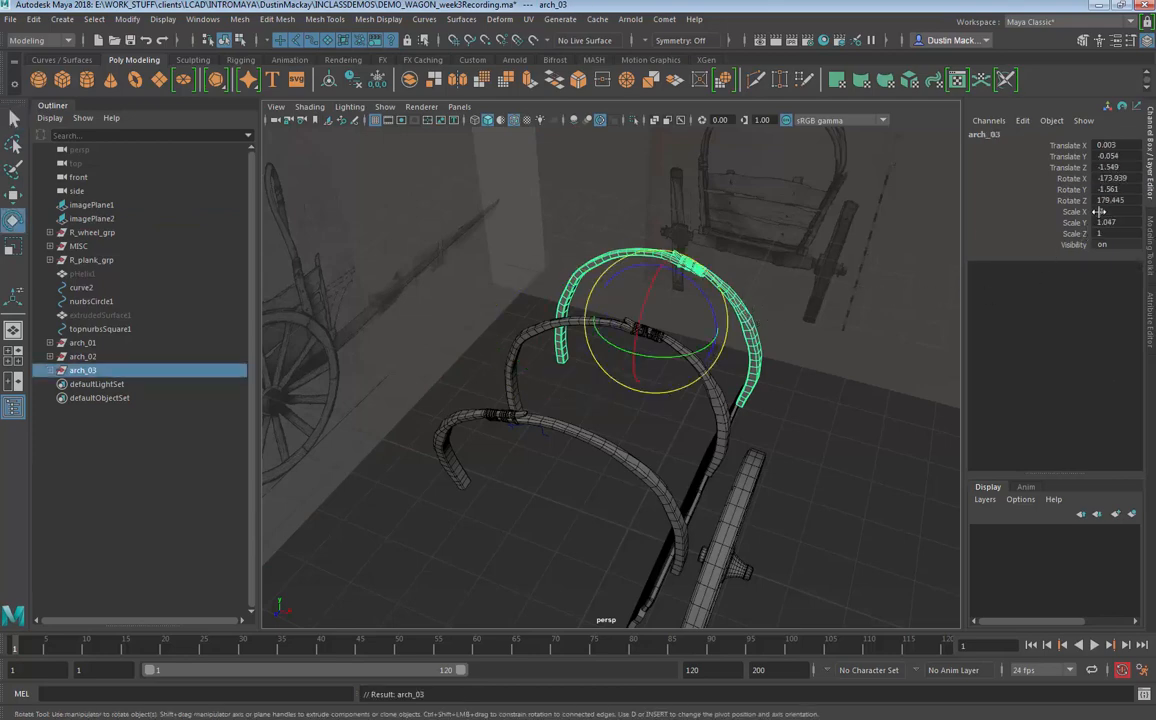
{"action": "key", "text": "Return"}
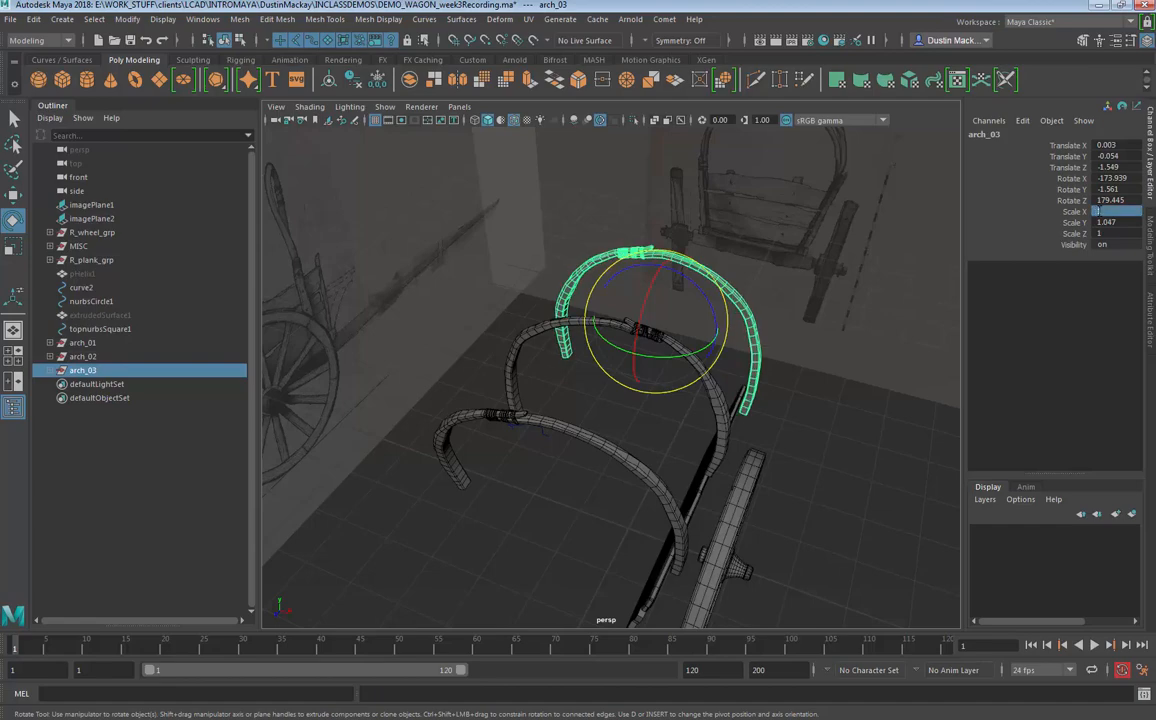
{"action": "left_click_drag", "start_coordinate": [731, 405], "coordinate": [679, 413], "text": "alt"}
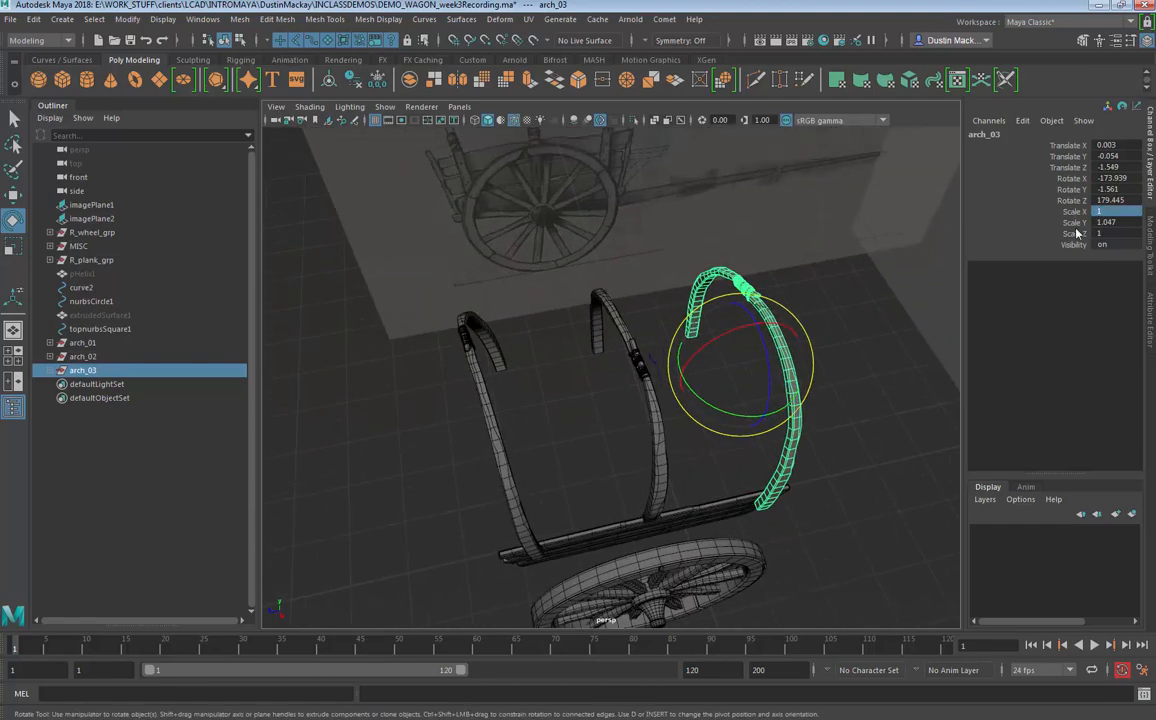
{"action": "key", "text": "r"}
{"action": "left_click_drag", "start_coordinate": [718, 319], "coordinate": [798, 340]}
{"action": "key", "text": "ctrl+z"}
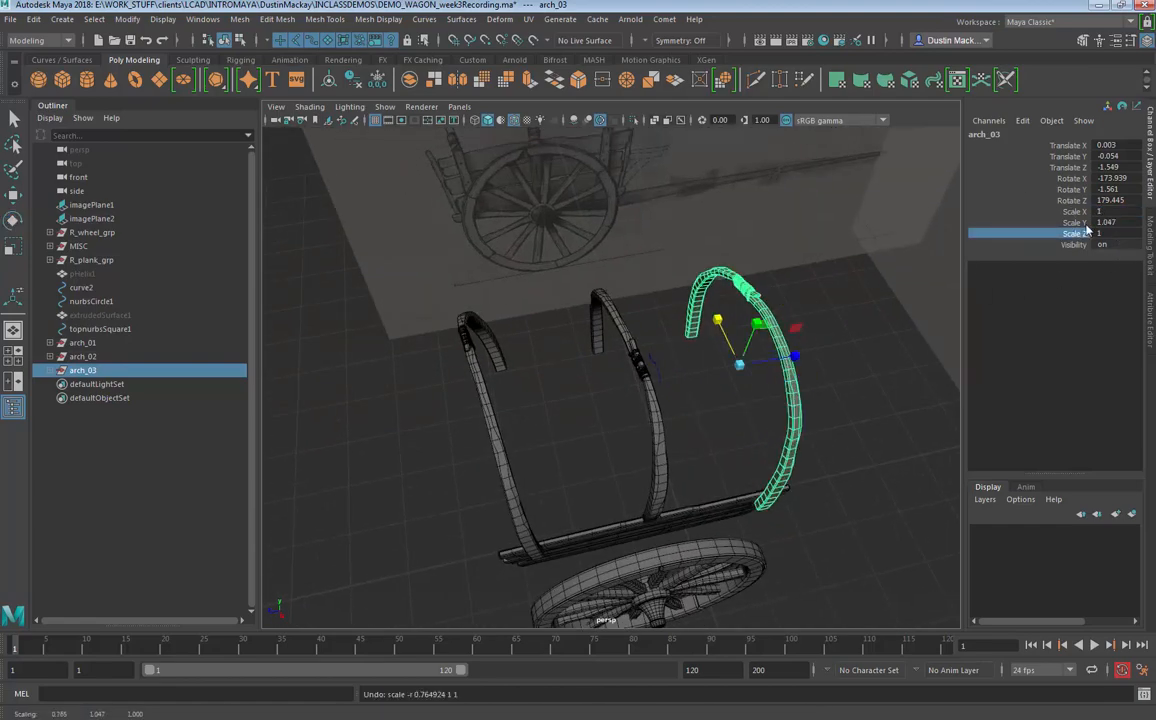
{"action": "left_click", "coordinate": [1084, 224]}
{"action": "left_click", "coordinate": [1083, 213]}
{"action": "left_click_drag", "start_coordinate": [740, 364], "coordinate": [668, 369]}
{"action": "key", "text": "ctrl+z"}
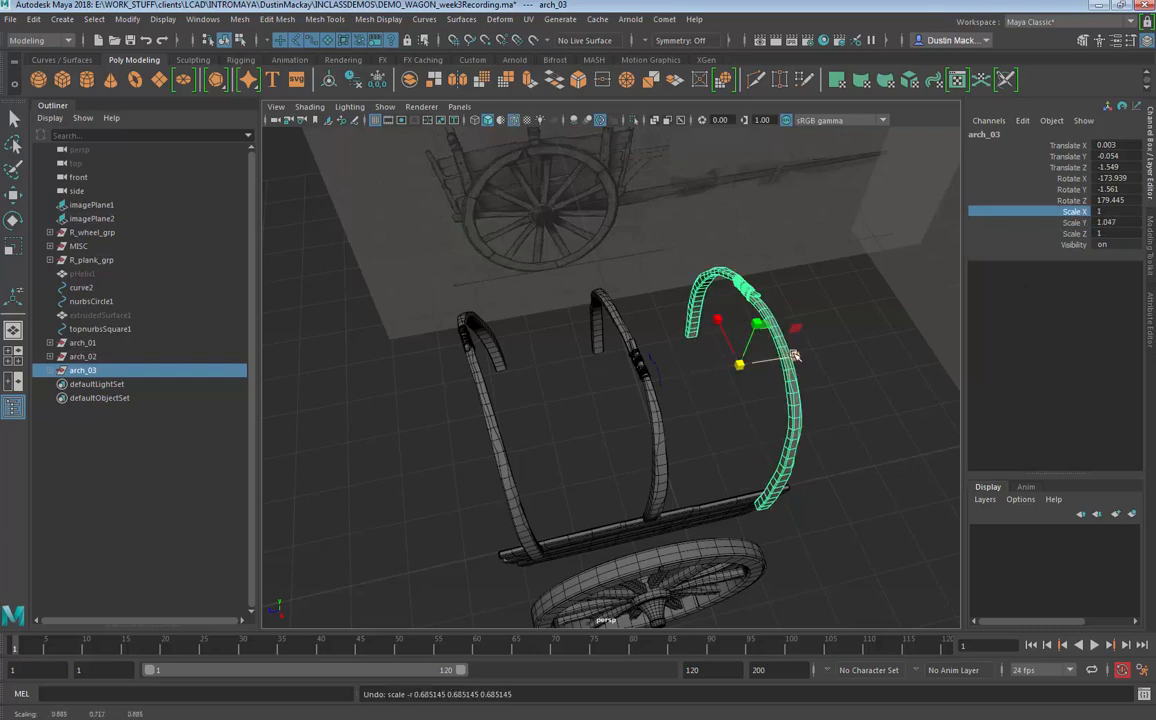
{"action": "left_click_drag", "start_coordinate": [795, 356], "coordinate": [667, 374]}
{"action": "key", "text": "ctrl+z"}
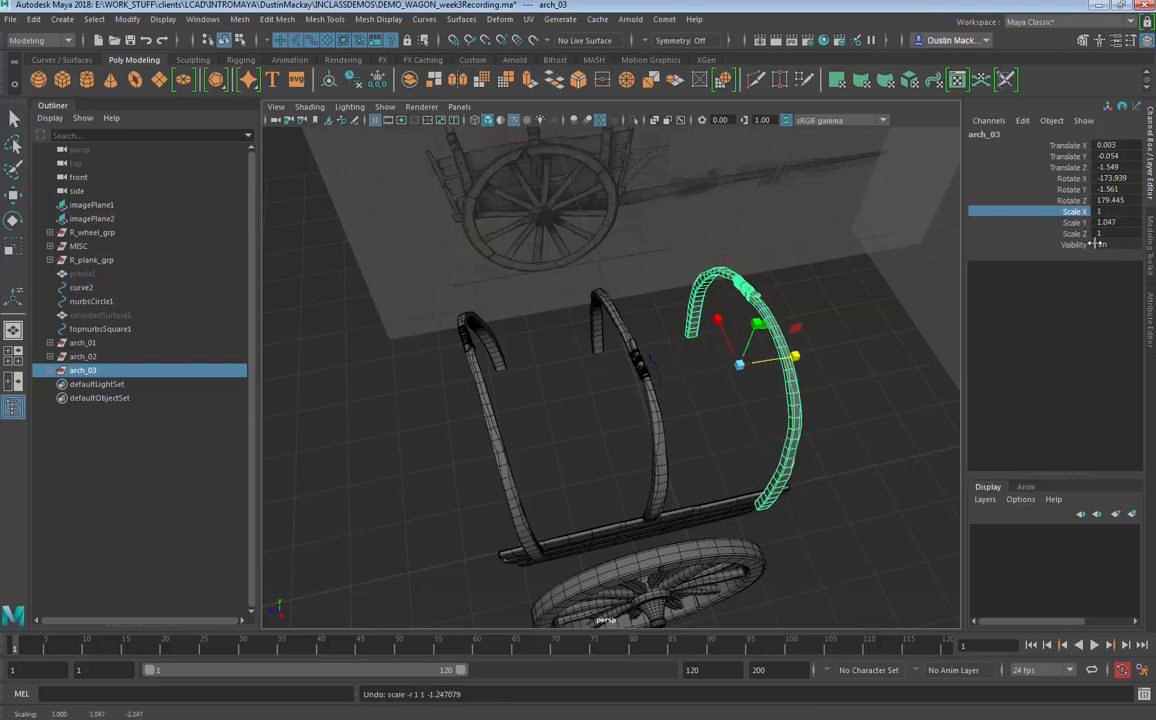
Step: Try mirroring arch_03 with a Scale Z of -1, check it in the side view and undo it
{"action": "left_click", "coordinate": [1106, 233]}
{"action": "type", "text": "-1"}
{"action": "key", "text": "Return"}
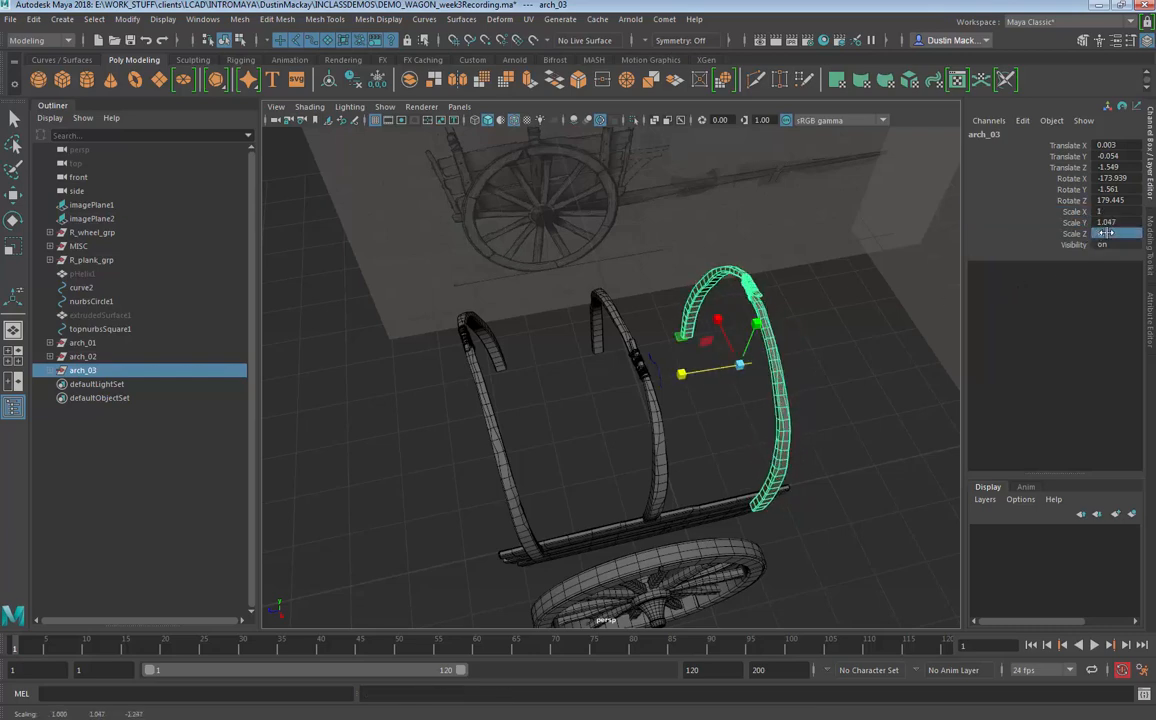
{"action": "left_click_drag", "start_coordinate": [891, 426], "coordinate": [918, 393], "text": "alt"}
{"action": "key", "text": "space"}
{"action": "key", "text": "ctrl+z"}
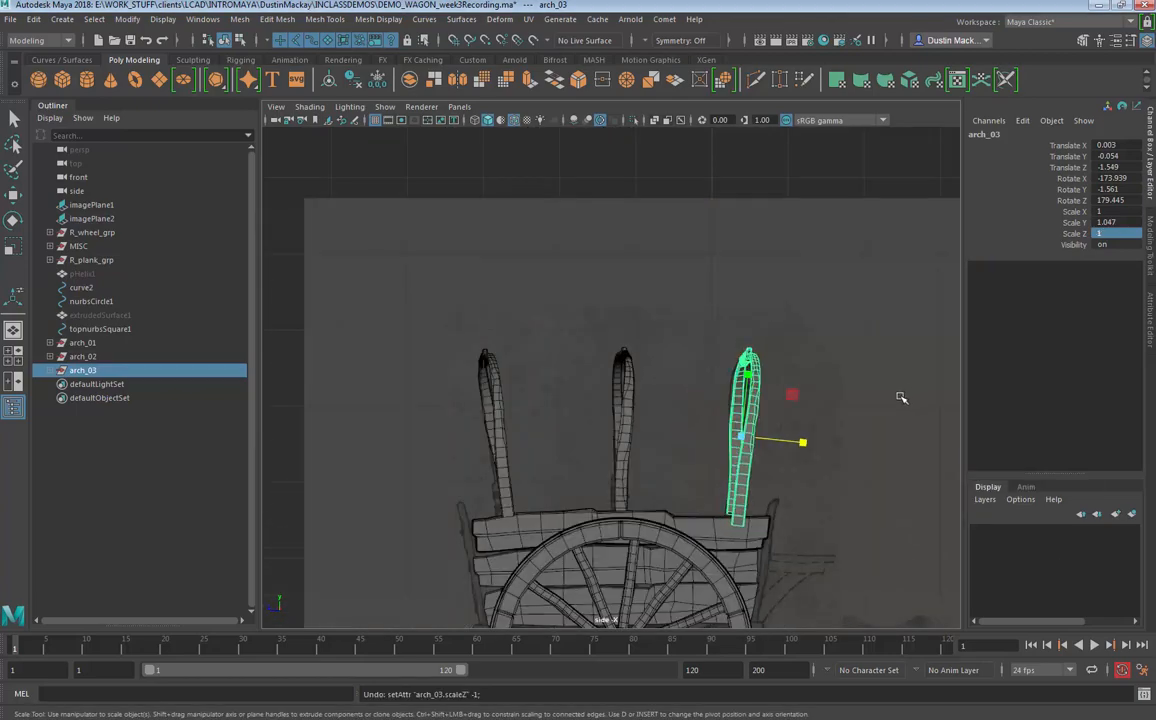
Step: Try moving arch_03 away from the wagon, then undo the move and the earlier Scale X reset
{"action": "key", "text": "w"}
{"action": "left_click_drag", "start_coordinate": [800, 441], "coordinate": [886, 441]}
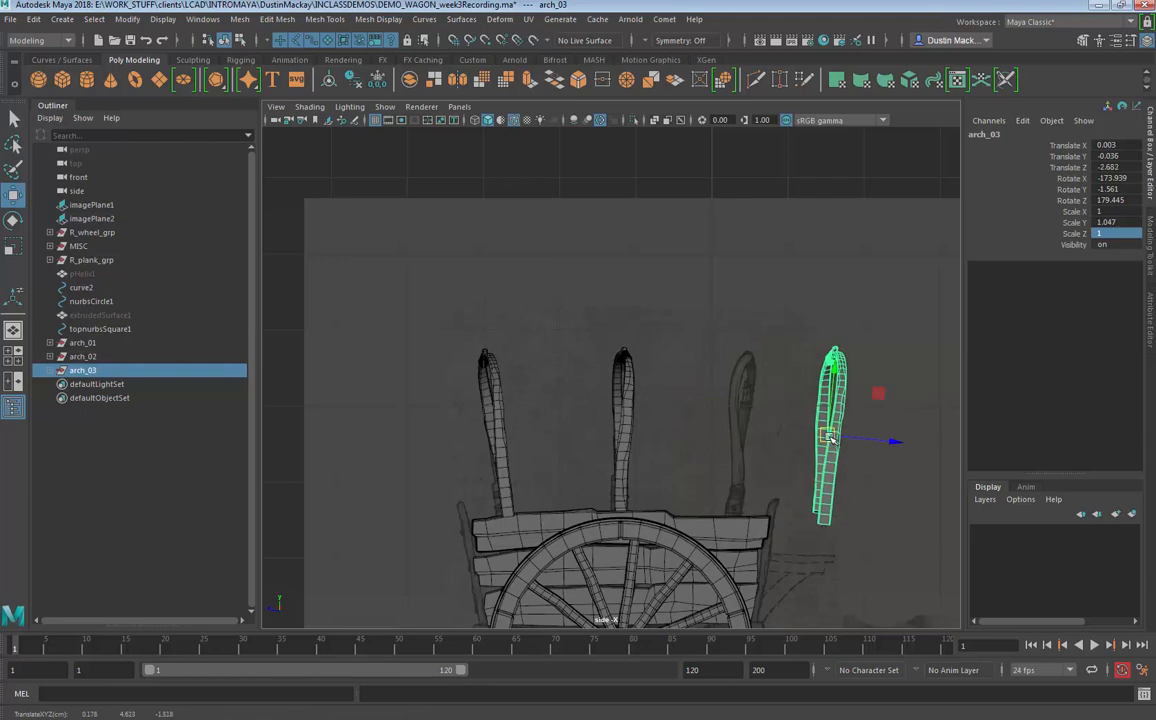
{"action": "key", "text": "ctrl+z"}
{"action": "key", "text": "ctrl+z"}
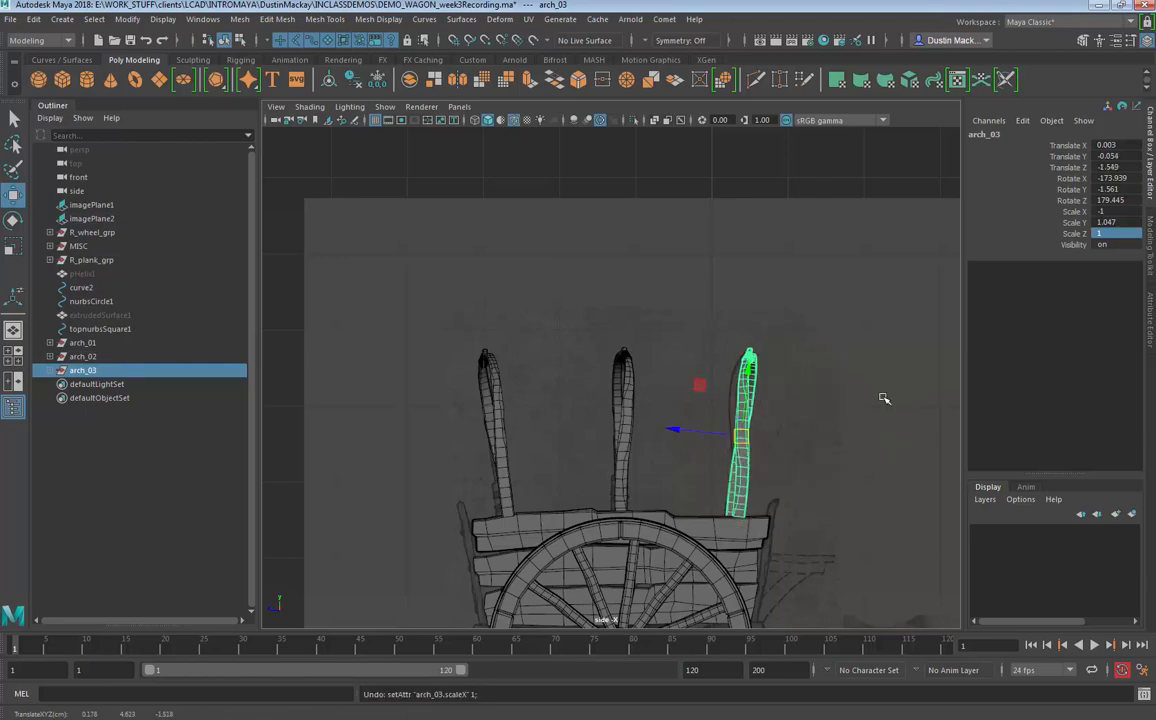
Step: Reselect the arch_03 group at its group level in the perspective view
{"action": "left_click", "coordinate": [828, 364]}
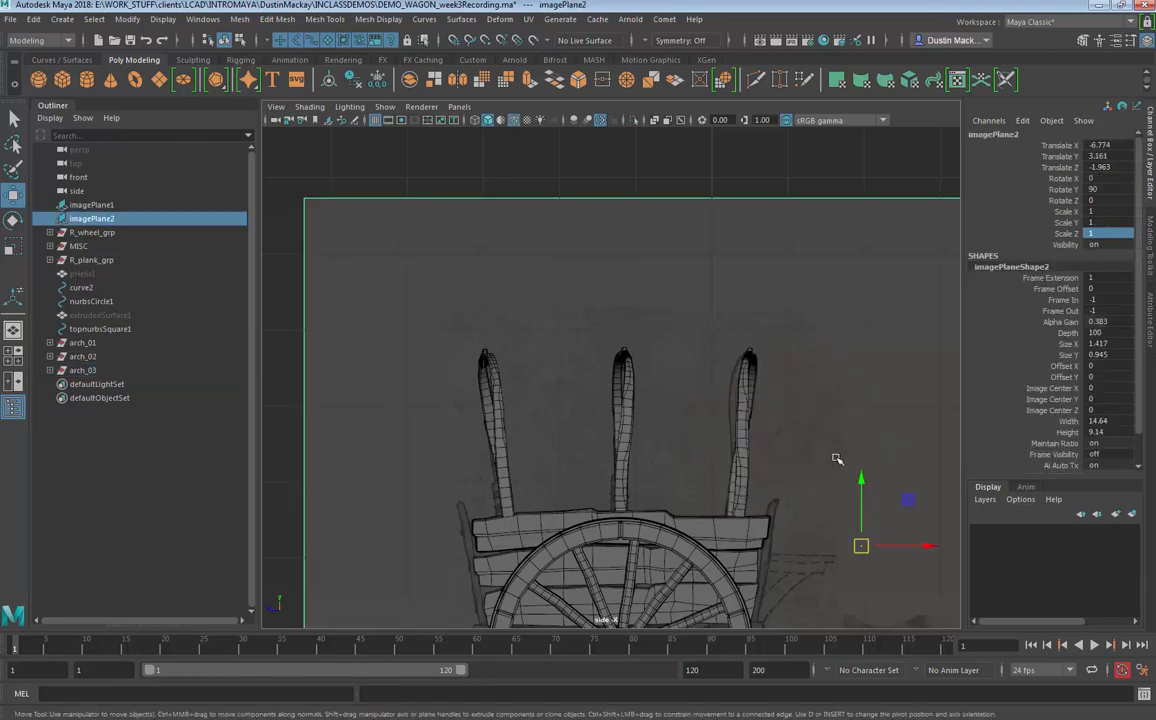
{"action": "left_click_drag", "start_coordinate": [901, 430], "coordinate": [715, 428]}
{"action": "key", "text": "space"}
{"action": "left_click_drag", "start_coordinate": [717, 430], "coordinate": [873, 463], "text": "alt"}
{"action": "left_click_drag", "start_coordinate": [812, 479], "coordinate": [708, 323], "text": "alt"}
{"action": "left_click", "coordinate": [762, 352]}
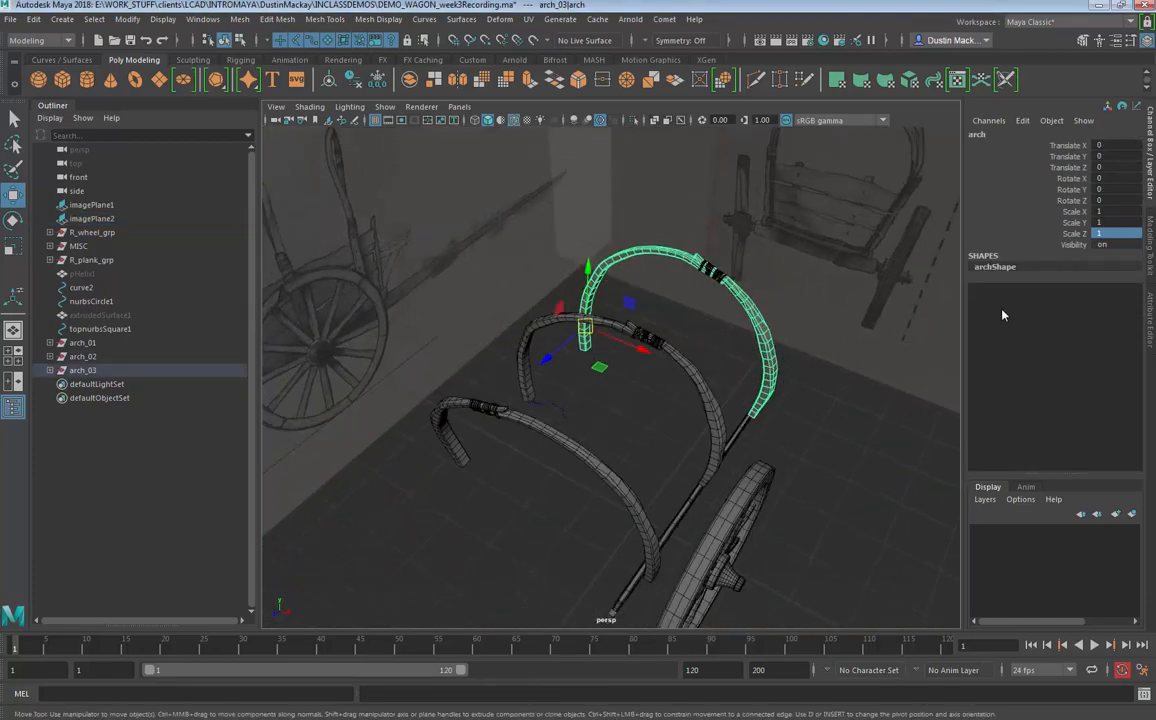
{"action": "key", "text": "Up"}
Step: Try rotating the arch_03 group freehand in the perspective view
{"action": "left_click", "coordinate": [1127, 201]}
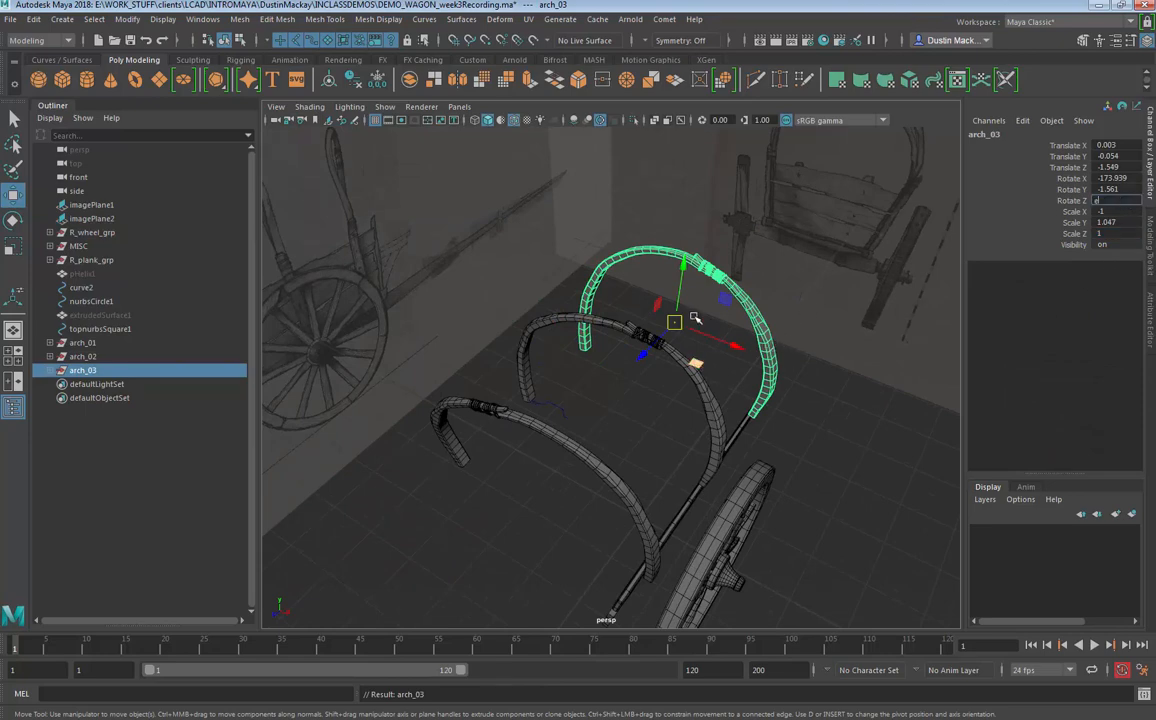
{"action": "key", "text": "Return"}
{"action": "key", "text": "e"}
{"action": "left_click_drag", "start_coordinate": [692, 345], "coordinate": [745, 330]}
Step: Reset Rotate X, Rotate Y and Rotate Z of the arch_03 group to 0
{"action": "double_click", "coordinate": [1121, 177]}
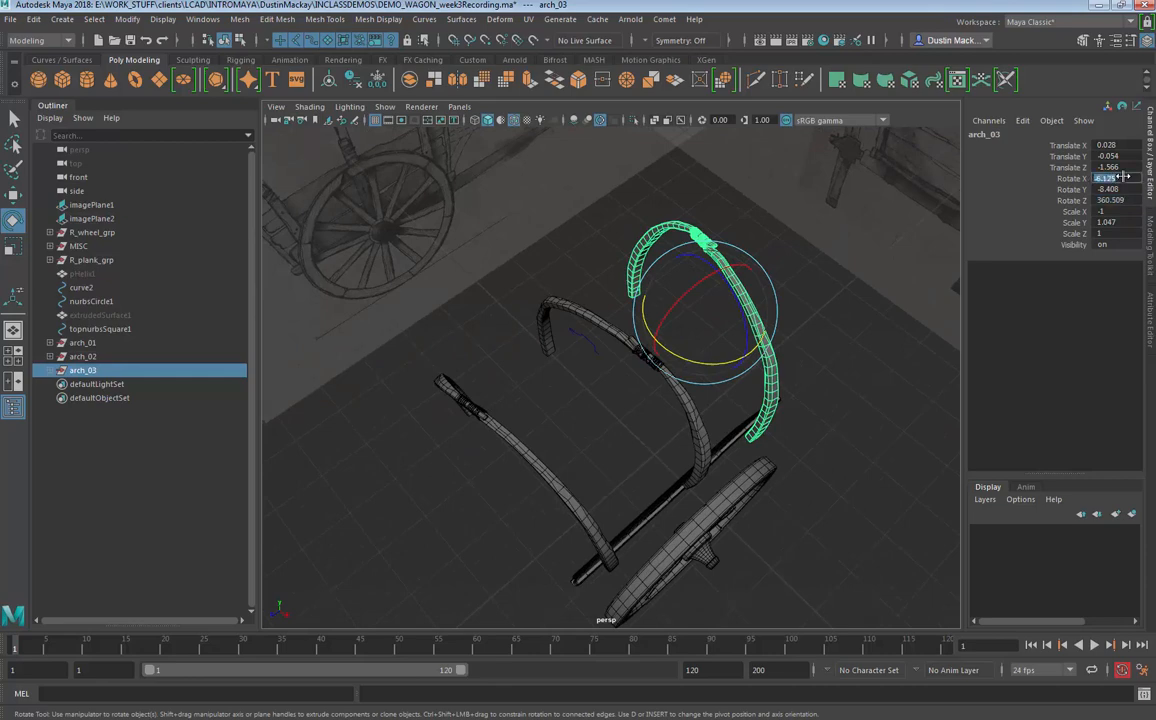
{"action": "key", "text": "Tab"}
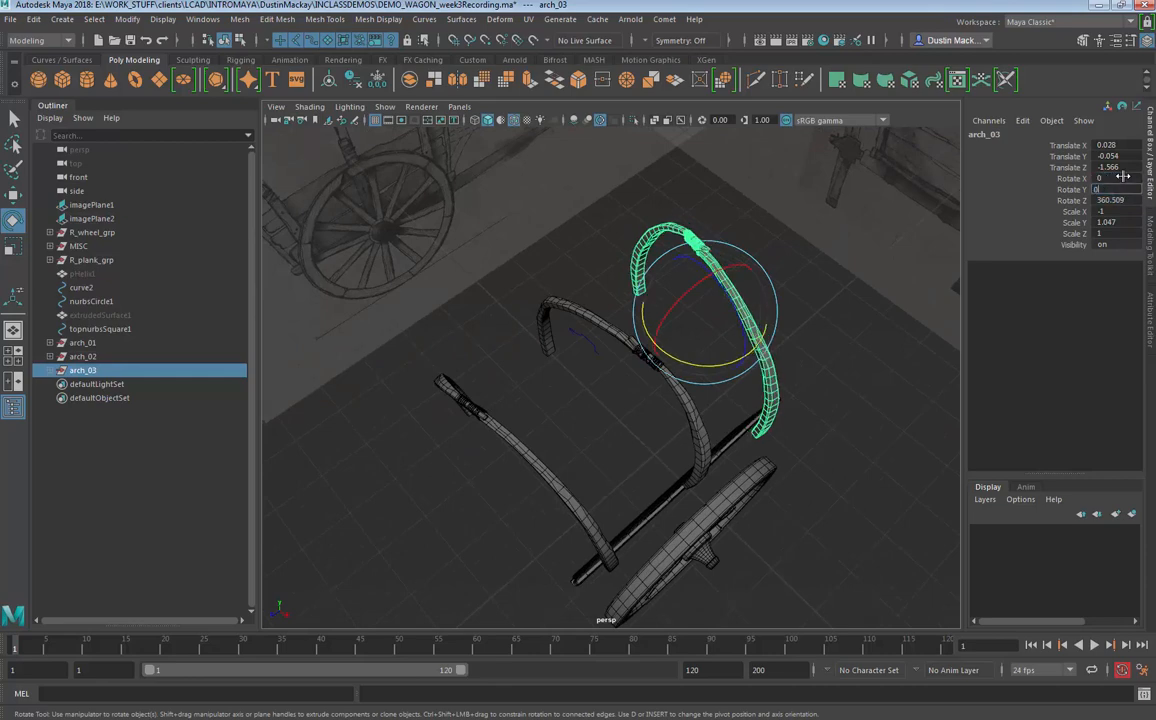
{"action": "type", "text": "0"}
{"action": "key", "text": "Tab"}
{"action": "type", "text": "0"}
{"action": "key", "text": "Tab"}
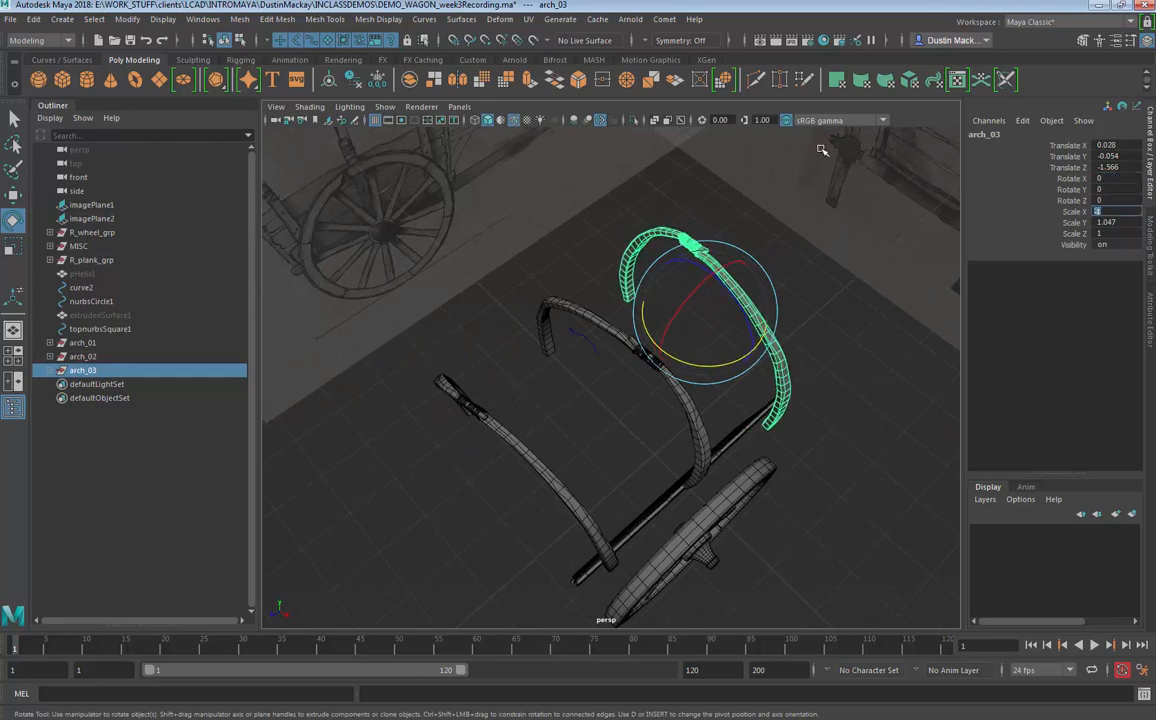
Step: Try moving the straightened arch_03 along the wagon's length in the side view, then undo the move
{"action": "left_click_drag", "start_coordinate": [791, 343], "coordinate": [854, 328], "text": "alt"}
{"action": "key", "text": "space"}
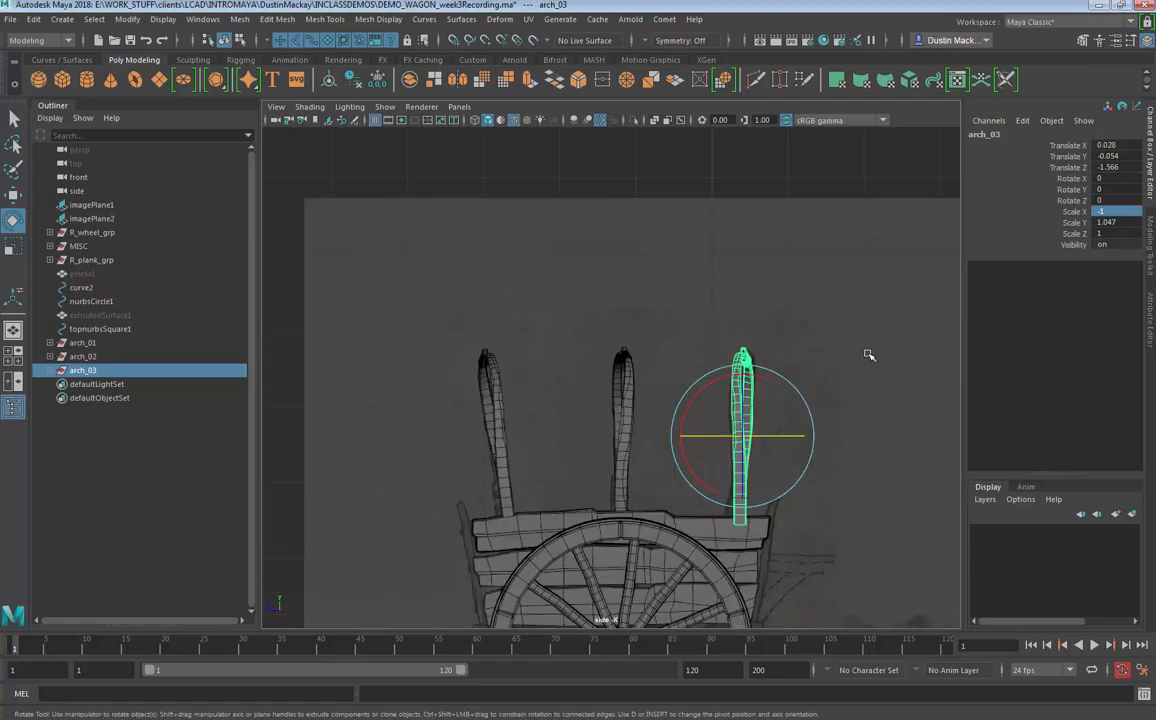
{"action": "key", "text": "w"}
{"action": "left_click_drag", "start_coordinate": [775, 436], "coordinate": [841, 436]}
{"action": "key", "text": "ctrl+z"}
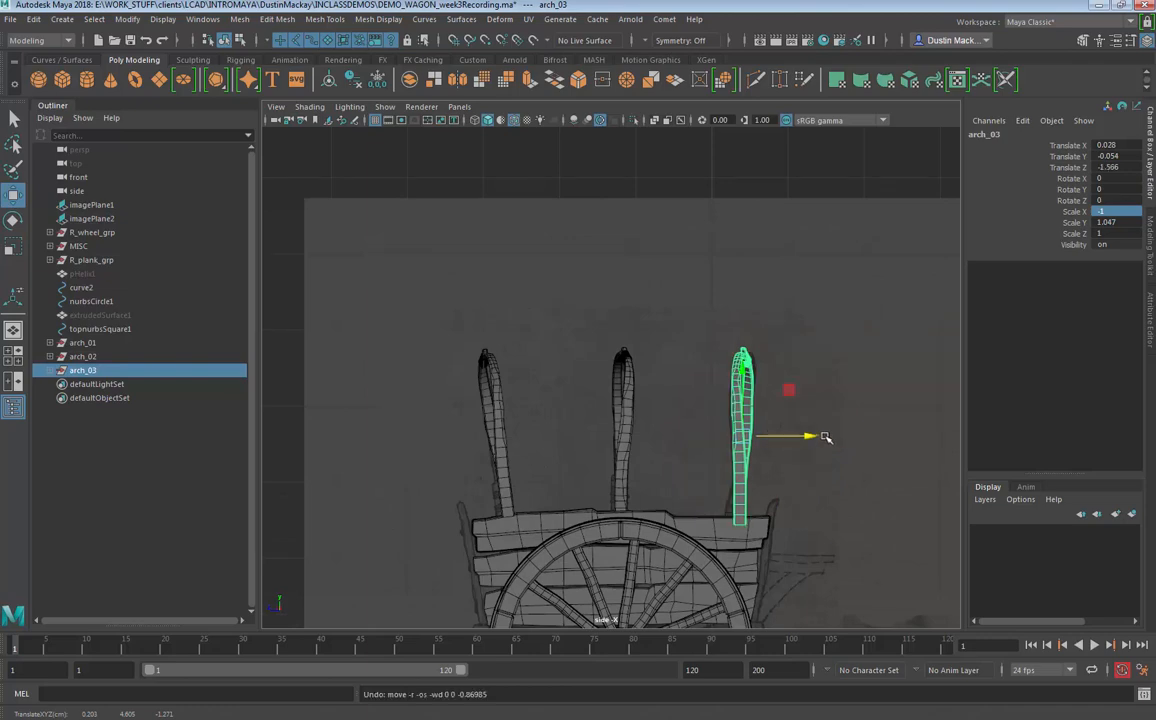
Step: Tilt arch_03 to a Rotate X of about -4.48 and shift it along the wagon to about Translate Z -1.521
{"action": "key", "text": "e"}
{"action": "left_click_drag", "start_coordinate": [782, 402], "coordinate": [766, 378]}
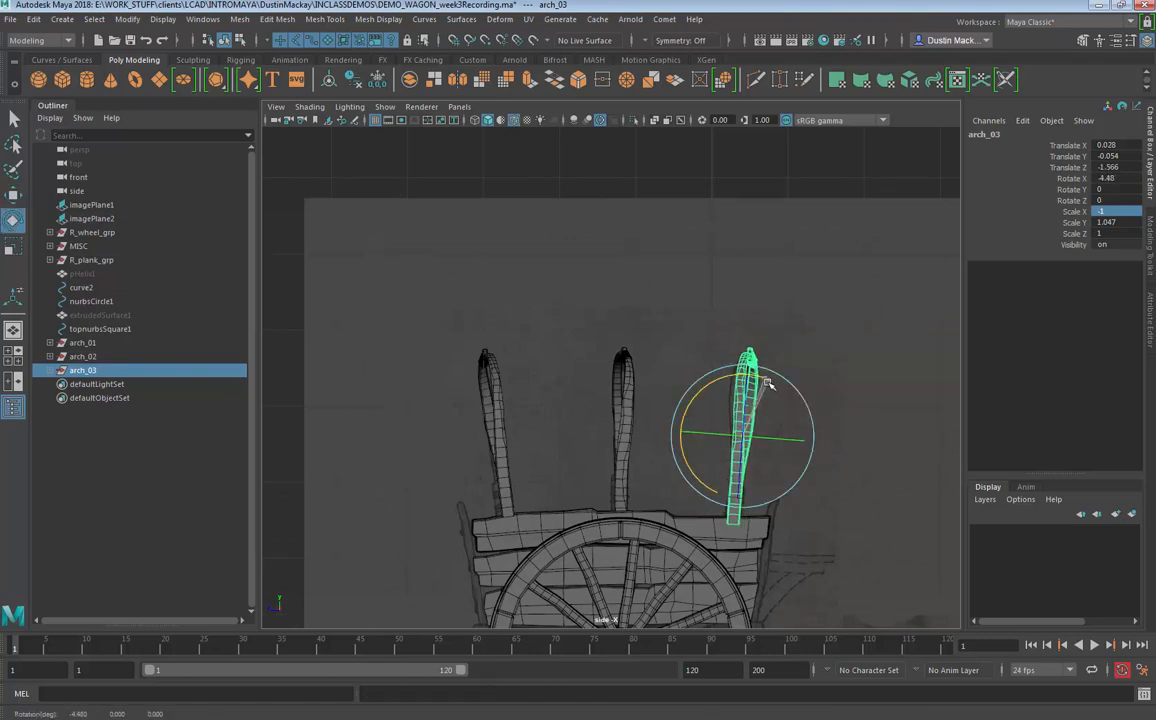
{"action": "key", "text": "w"}
{"action": "left_click_drag", "start_coordinate": [778, 437], "coordinate": [775, 441]}
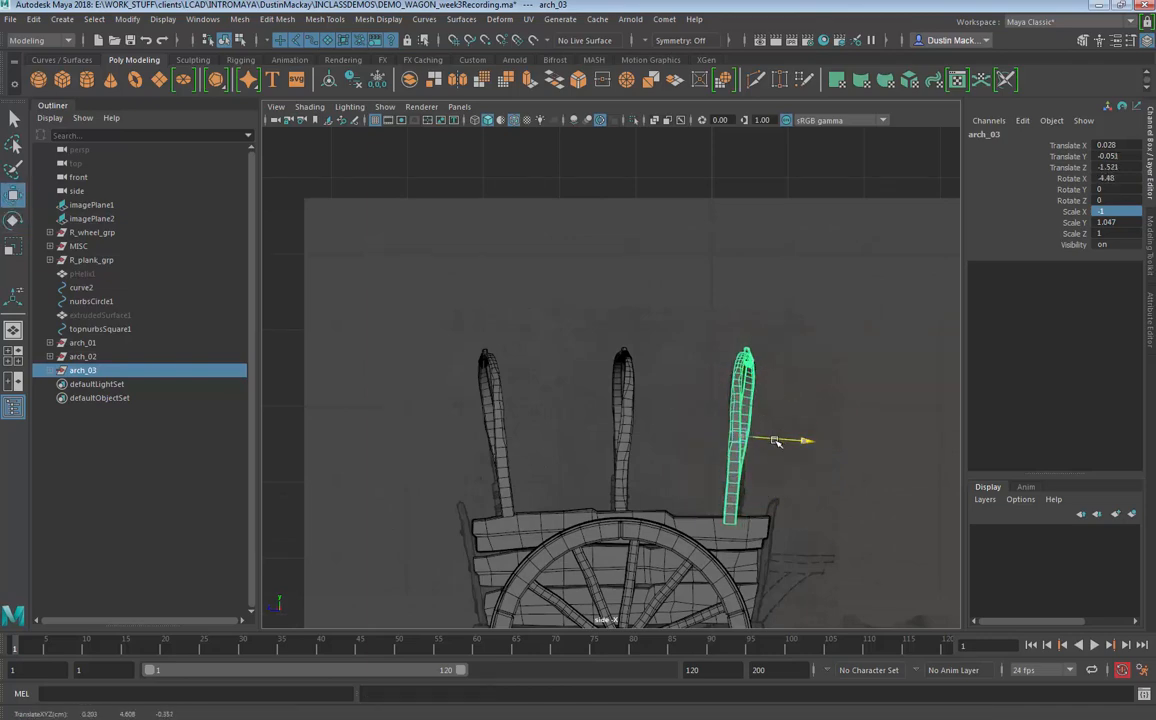
Step: Examine the refitted third arch against the other two arches from several angles in the perspective view
{"action": "left_click", "coordinate": [738, 488]}
{"action": "left_click", "coordinate": [694, 429]}
{"action": "key", "text": "space"}
{"action": "left_click_drag", "start_coordinate": [671, 464], "coordinate": [775, 310]}
{"action": "left_click", "coordinate": [730, 439]}
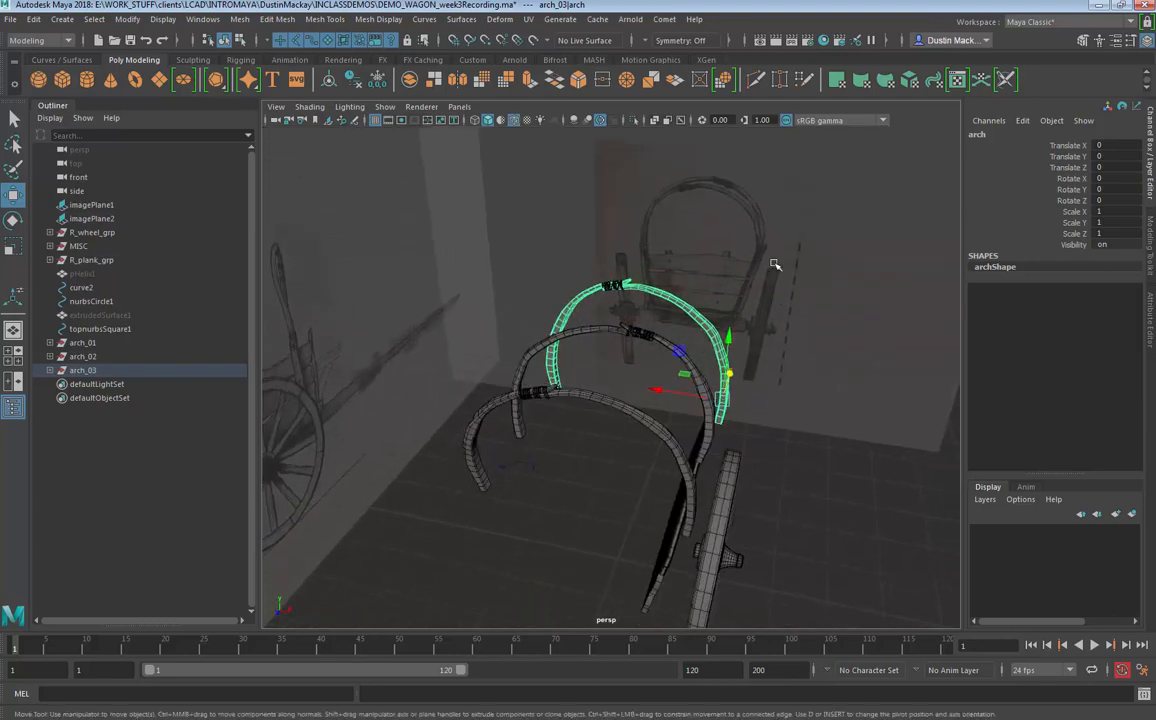
{"action": "left_click_drag", "start_coordinate": [774, 264], "coordinate": [642, 492], "text": "alt"}
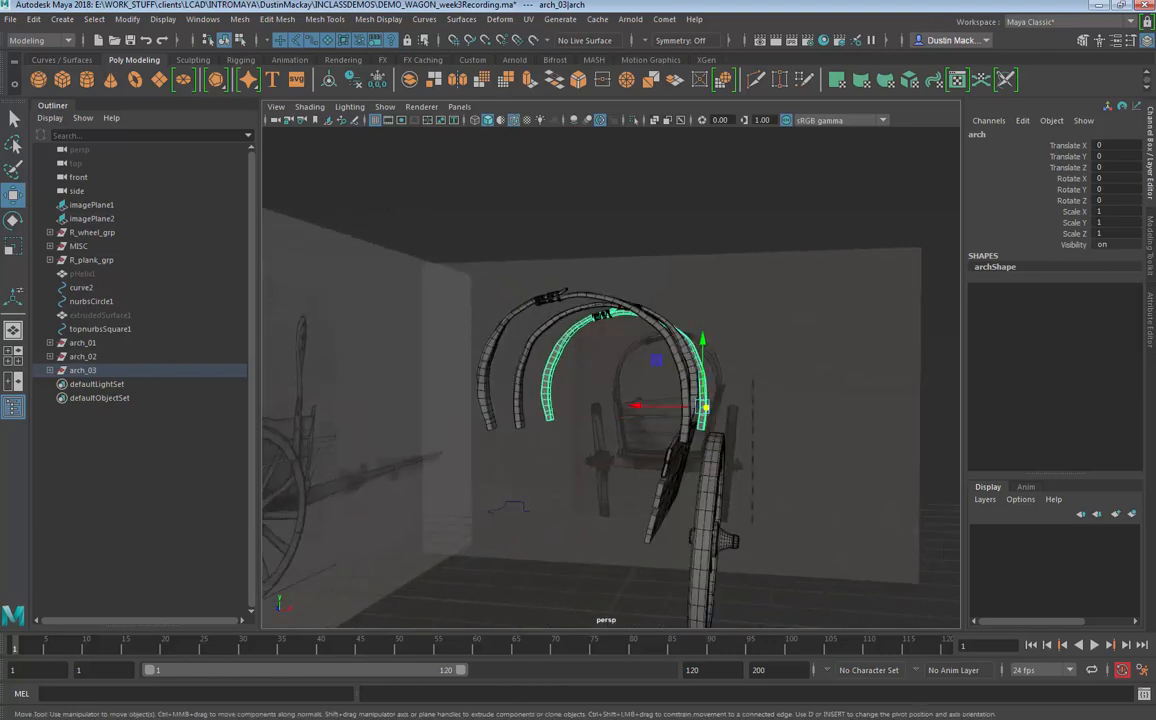